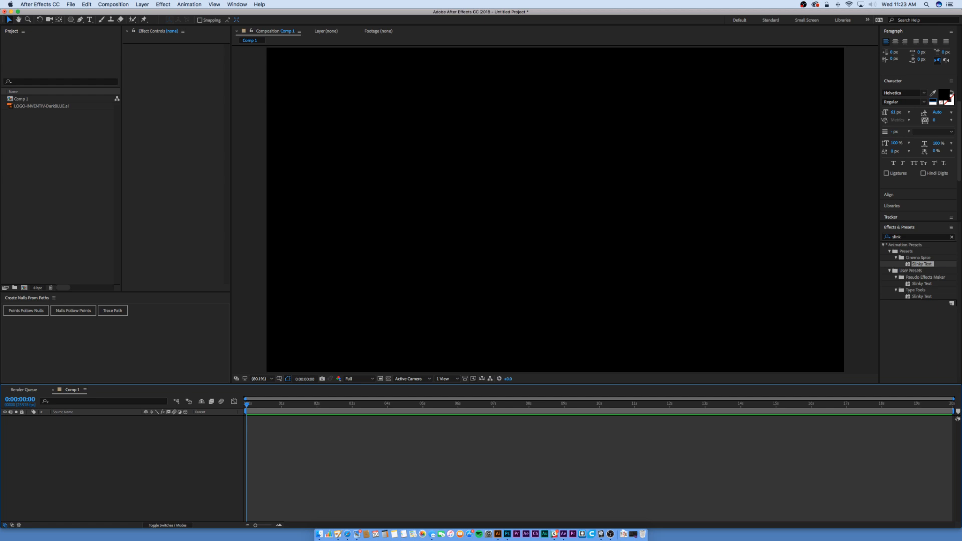
Step: Clear the effects search and check the settings offered for a new composition
left_click(952, 239)
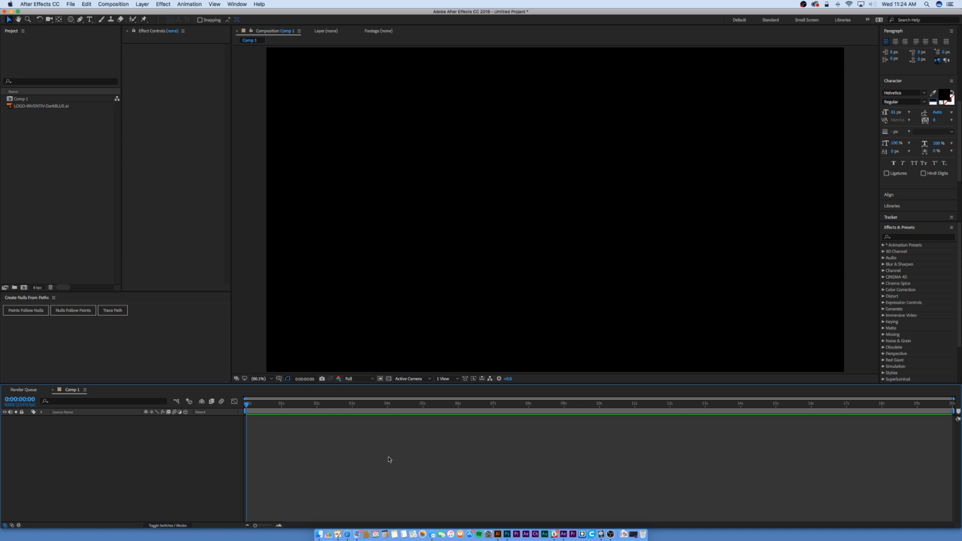
key("super+n")
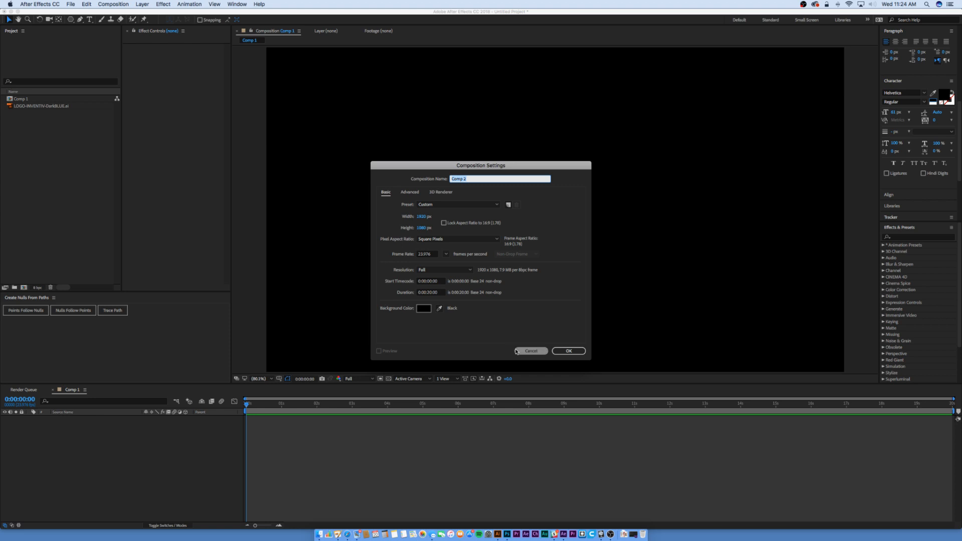
left_click(574, 350)
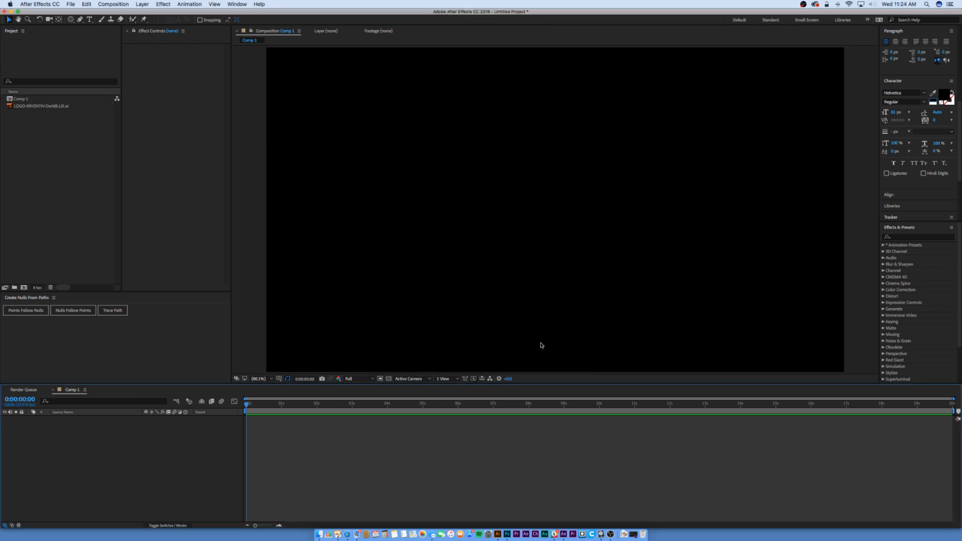
Step: Add a white (FFFFFF) solid layer filling Comp 1 as the background
key("super+y")
left_click(474, 308)
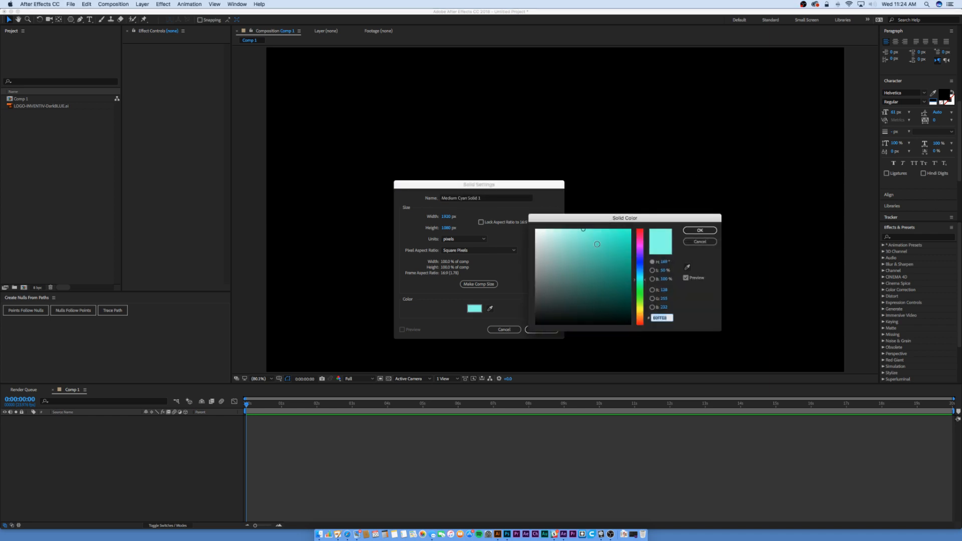
left_click(536, 231)
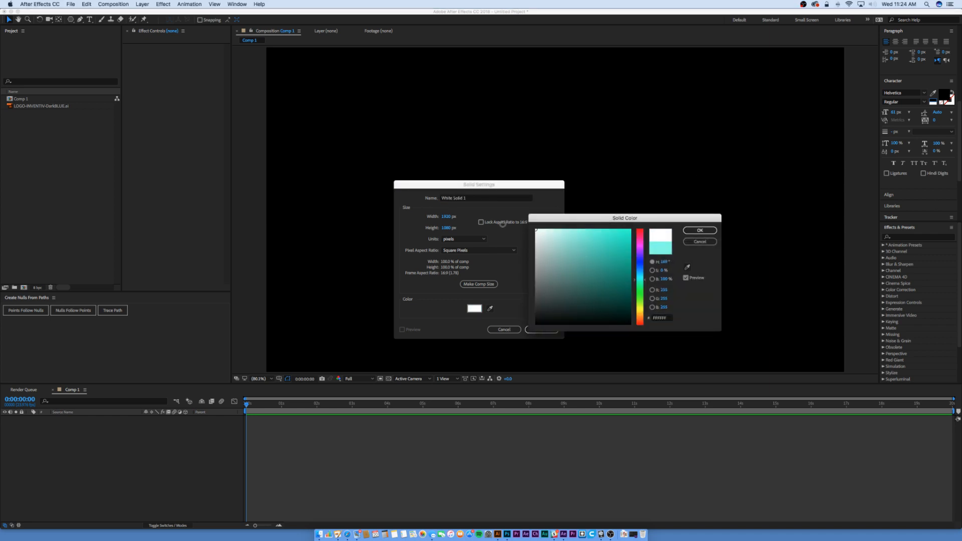
left_click(693, 230)
left_click(539, 329)
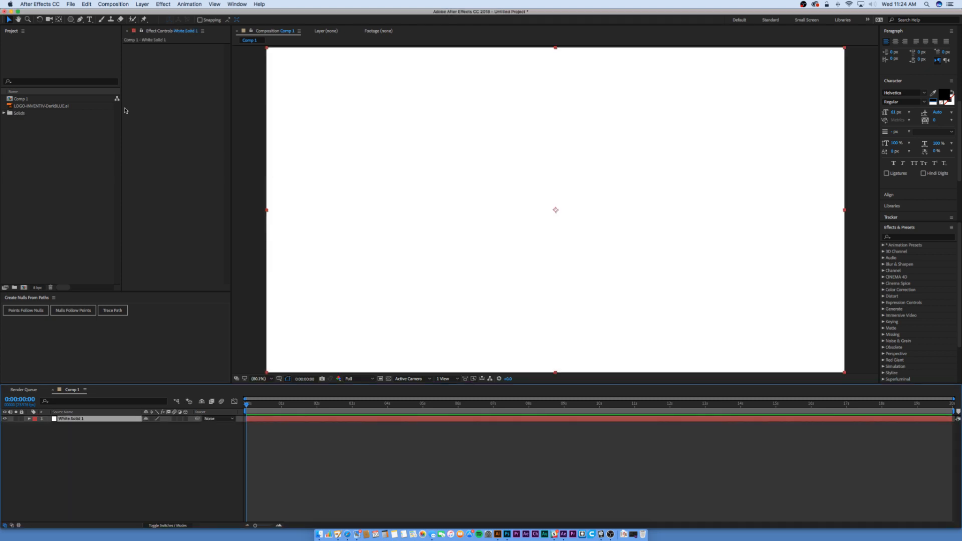
Step: Place LOGO-INVENTIV-DarkBLUE.ai at the centre of Comp 1, above the white solid, and deselect it
left_click(50, 106)
left_click_drag(13, 106, 556, 211)
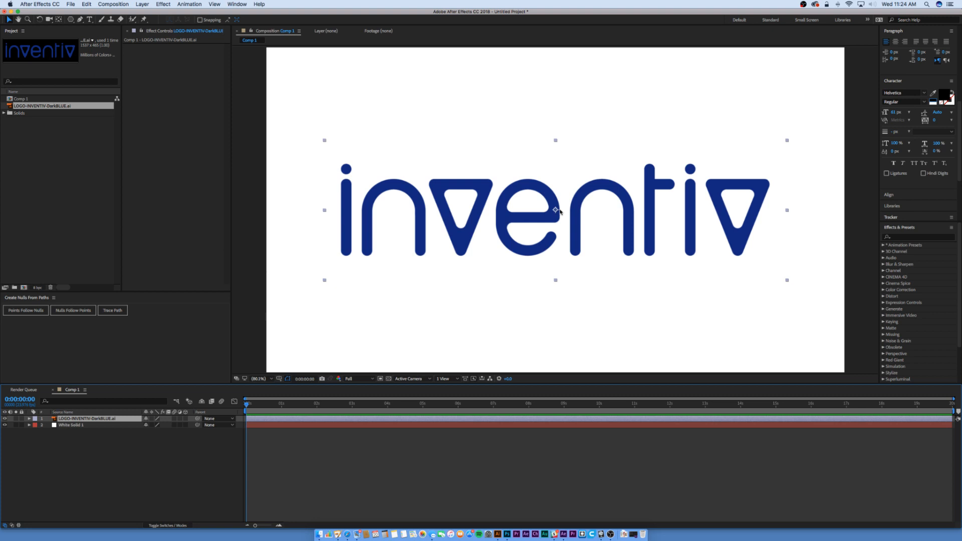
left_click(620, 496)
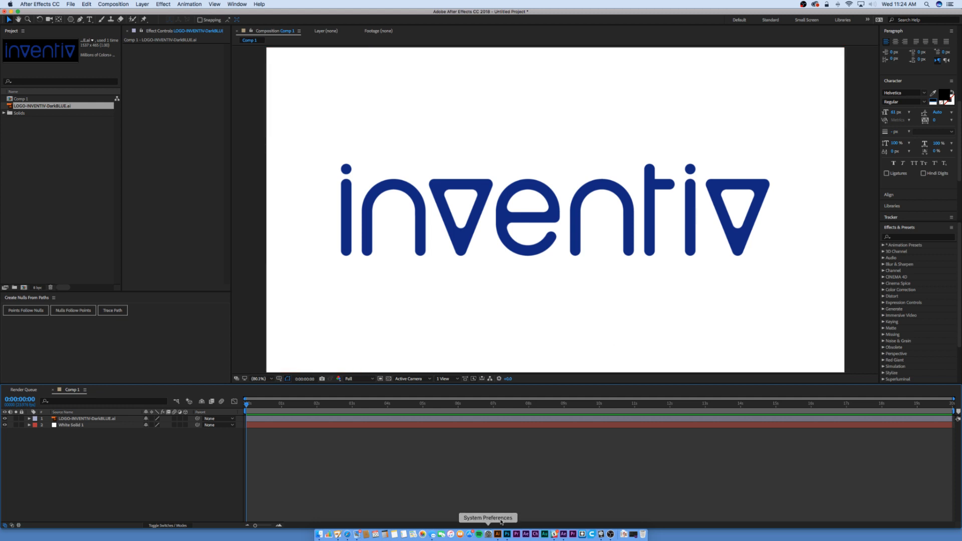
Step: Switch to Safari, look through the product range and branding on inventivproducts.com, and return to After Effects
key("super+h")
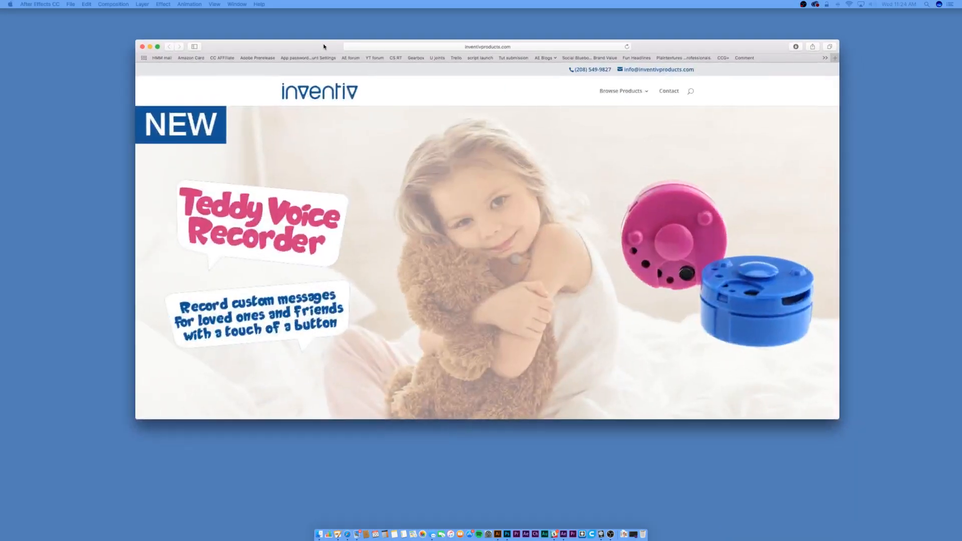
scroll(470, 191, "down", 5)
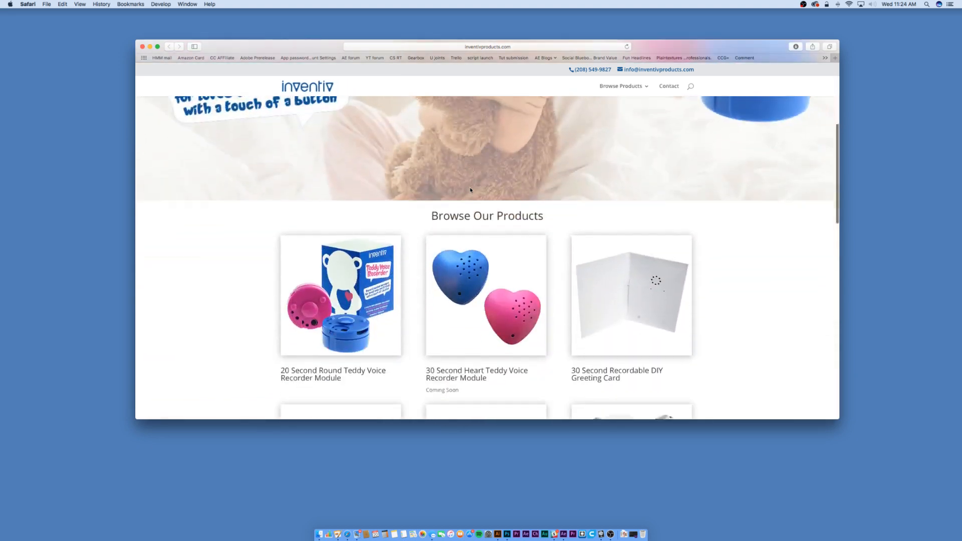
scroll(430, 260, "down", 5)
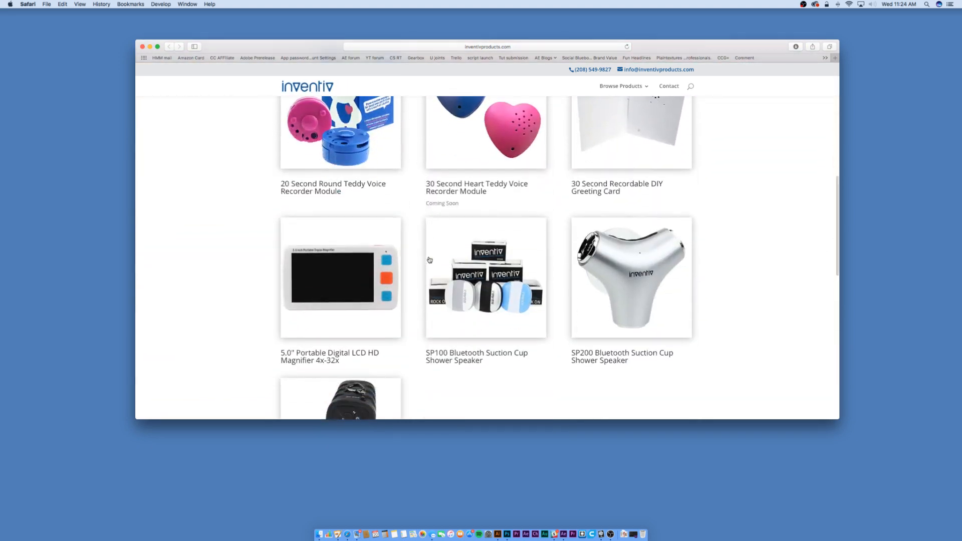
scroll(430, 259, "down", 1)
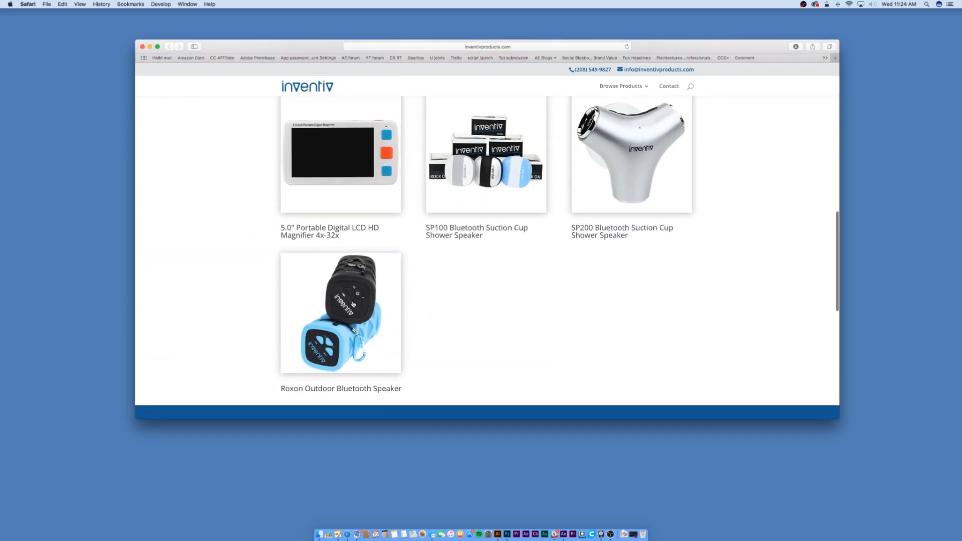
scroll(481, 288, "up", 2)
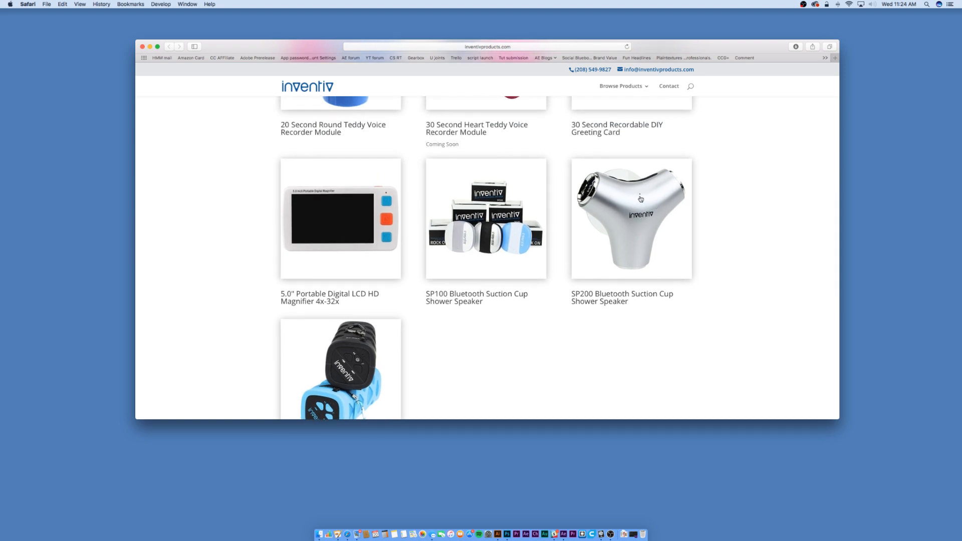
scroll(410, 251, "up", 1)
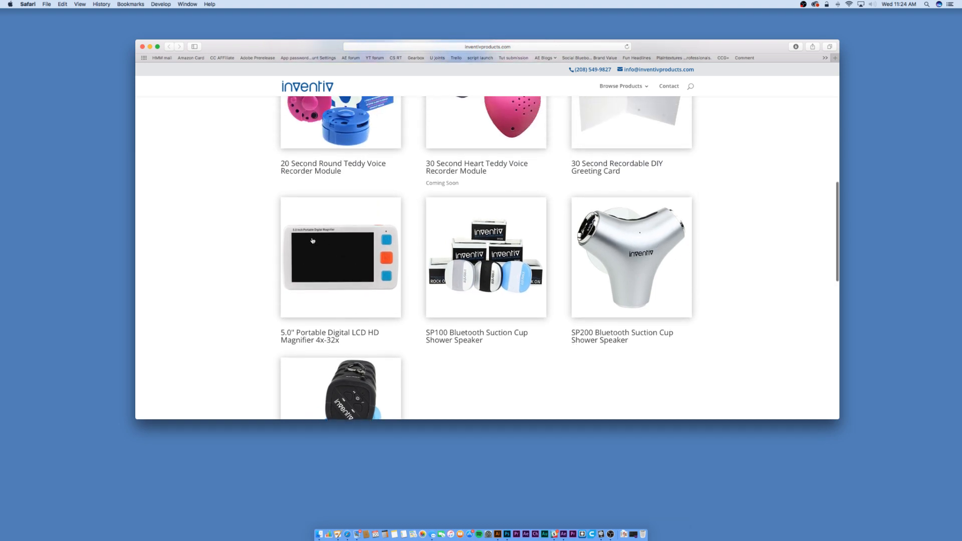
scroll(338, 268, "up", 3)
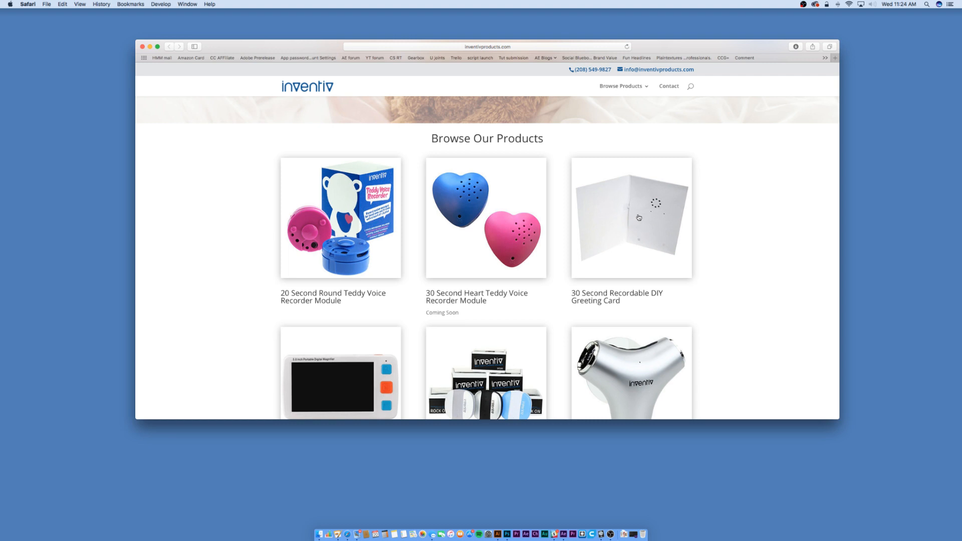
scroll(638, 218, "up", 3)
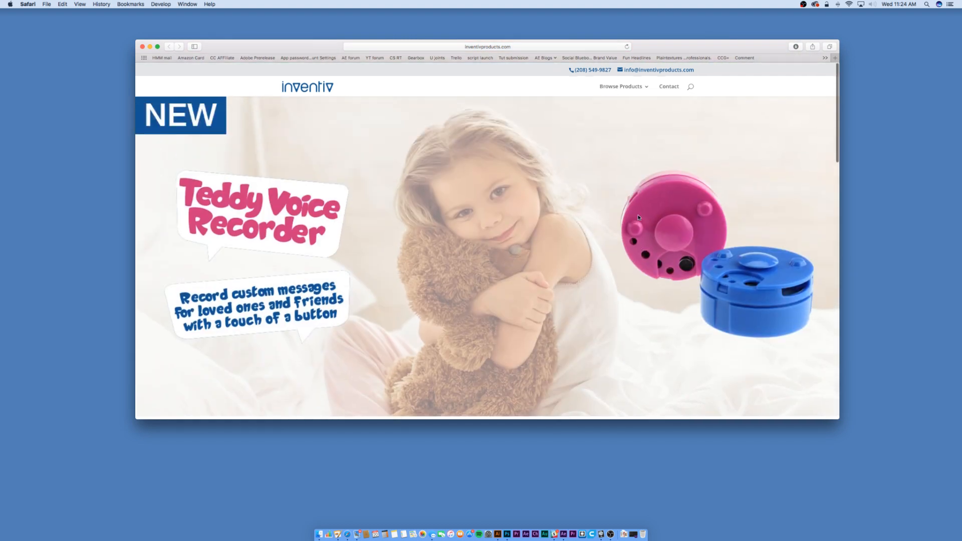
scroll(231, 152, "up", 1)
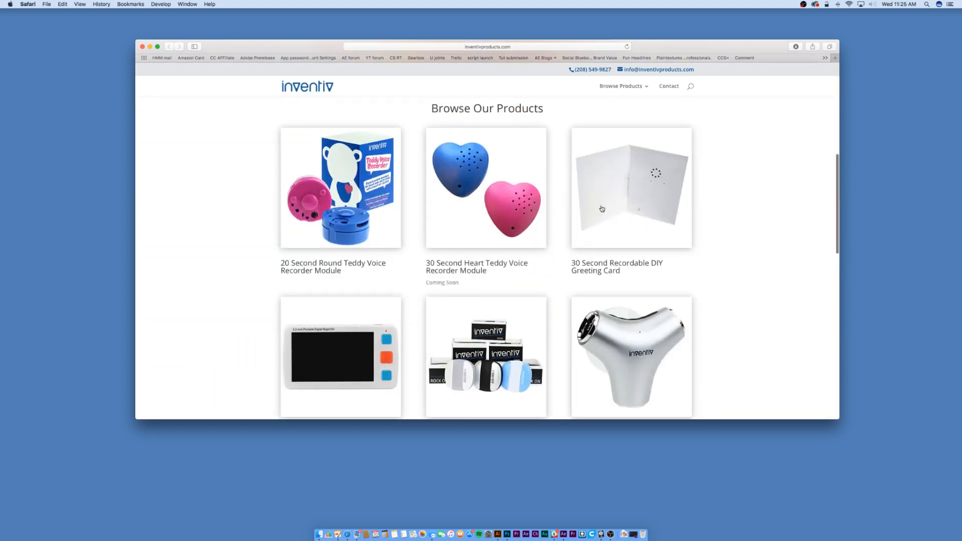
scroll(435, 210, "down", 5)
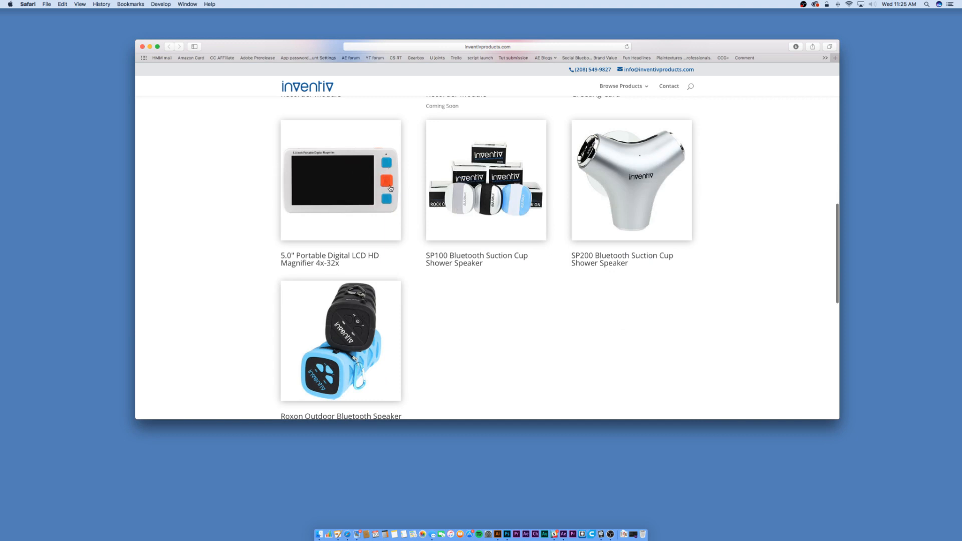
scroll(348, 364, "up", 6)
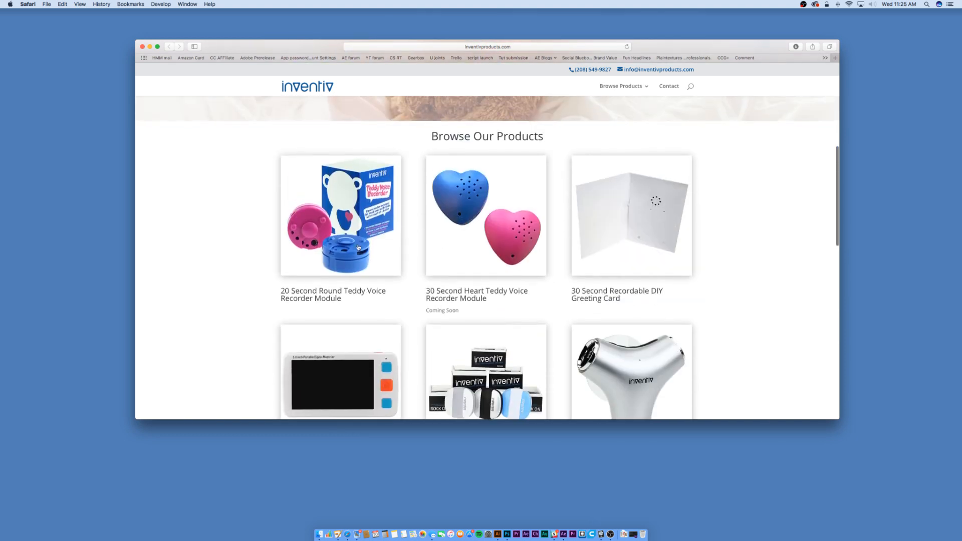
scroll(440, 253, "up", 8)
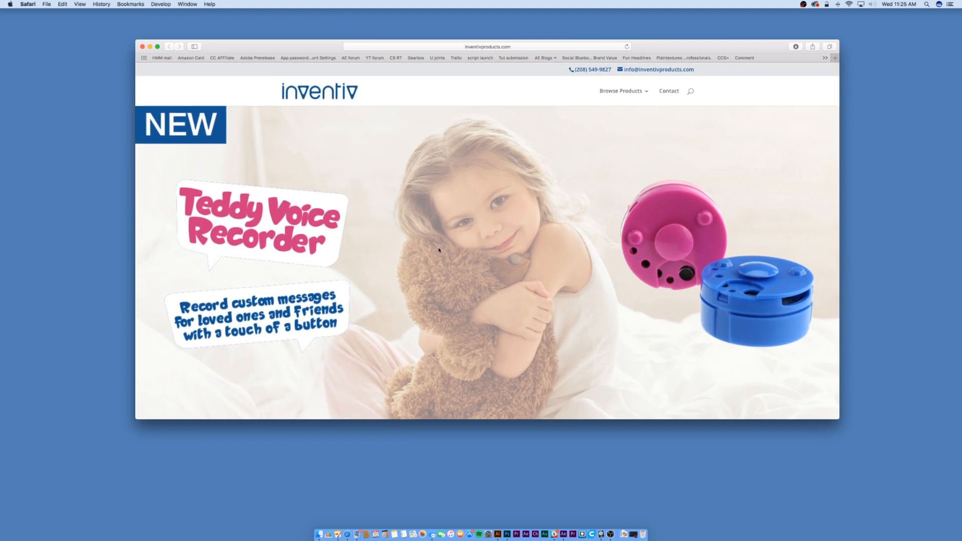
scroll(439, 250, "down", 3)
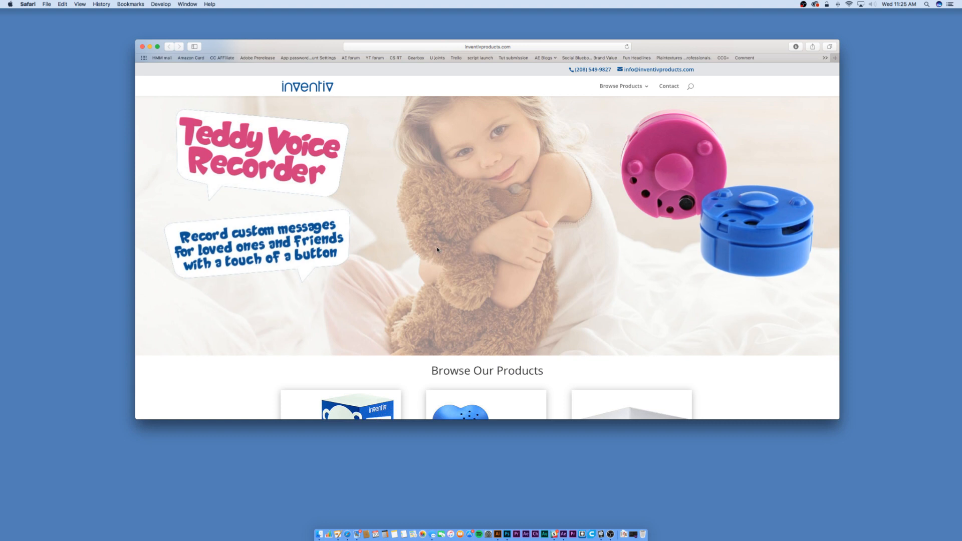
left_click(563, 534)
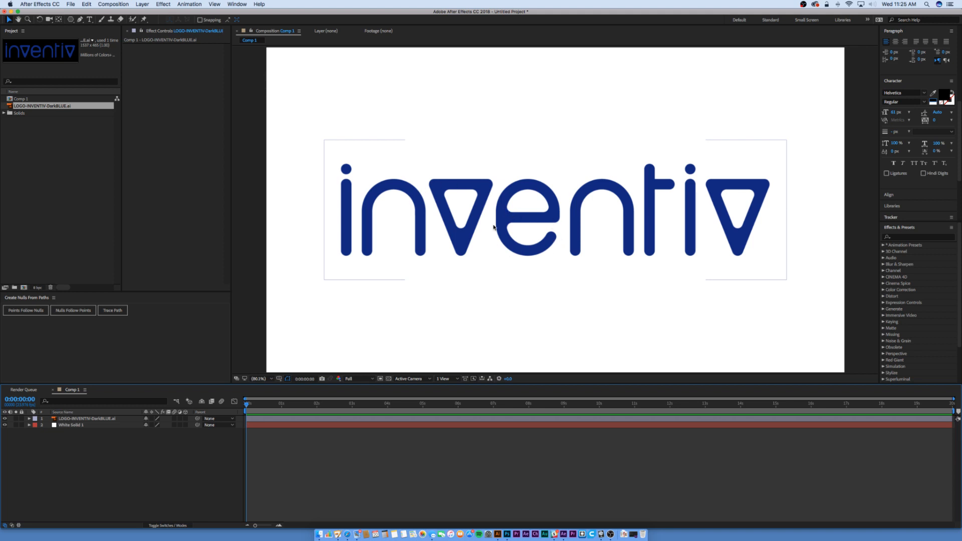
left_click(729, 148)
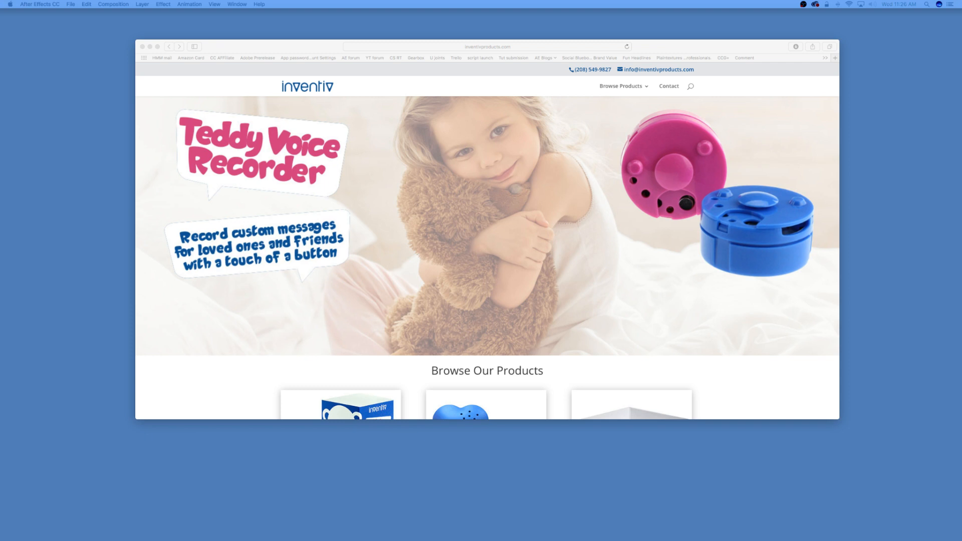
left_click(502, 474)
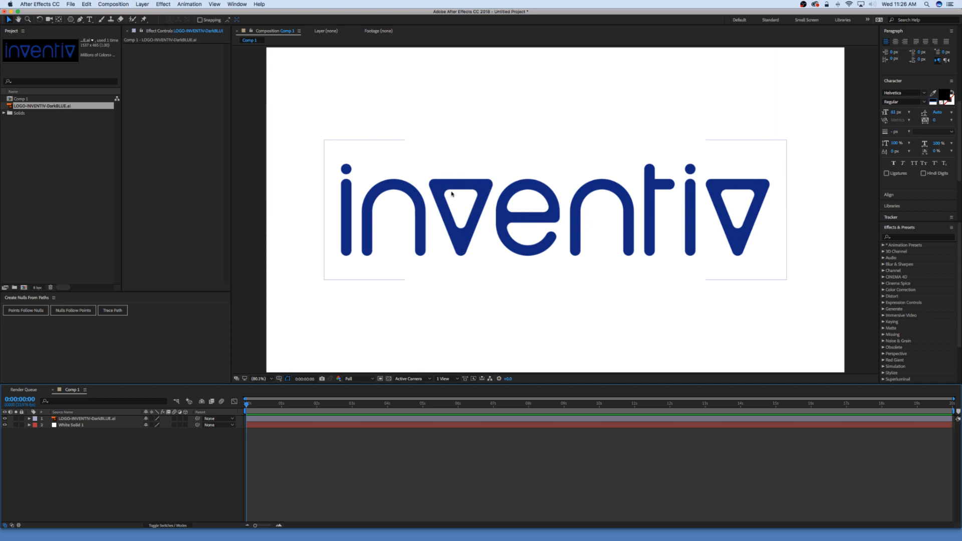
left_click(800, 201)
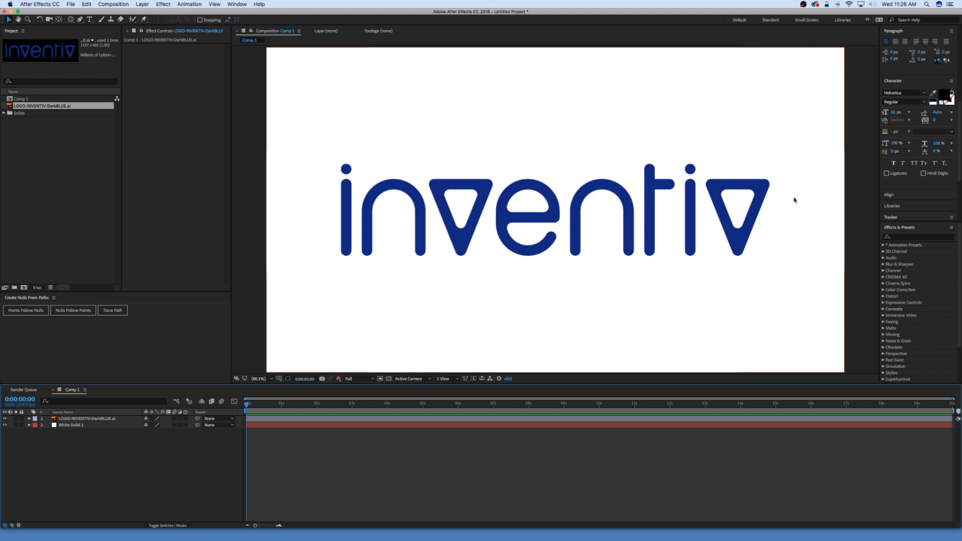
left_click(716, 184)
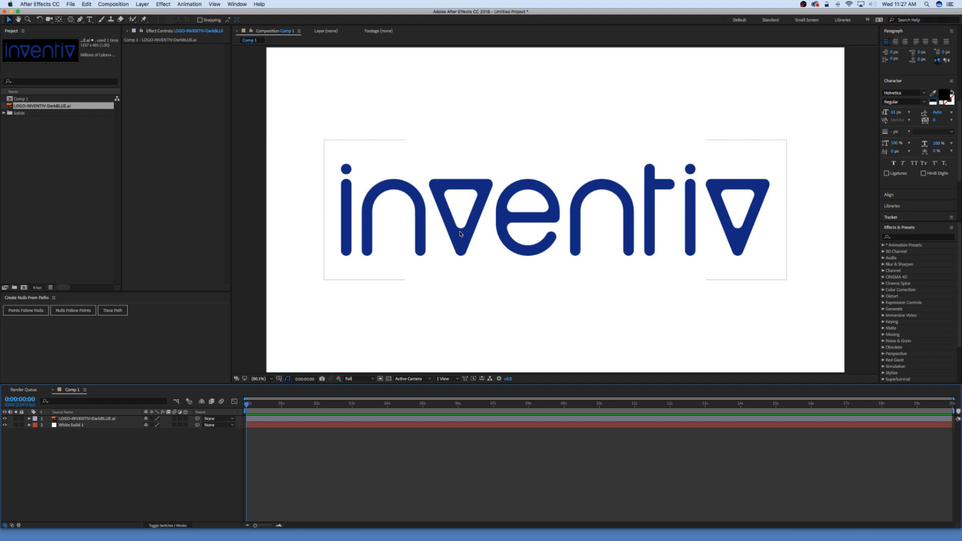
left_click(425, 453)
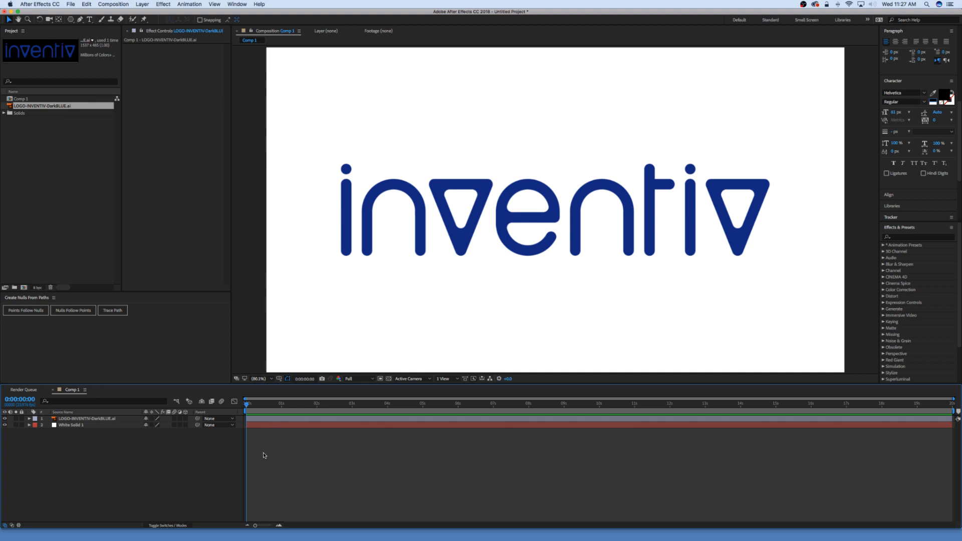
Step: Set up the Pen tool with no fill and a thin magenta stroke
left_click(79, 20)
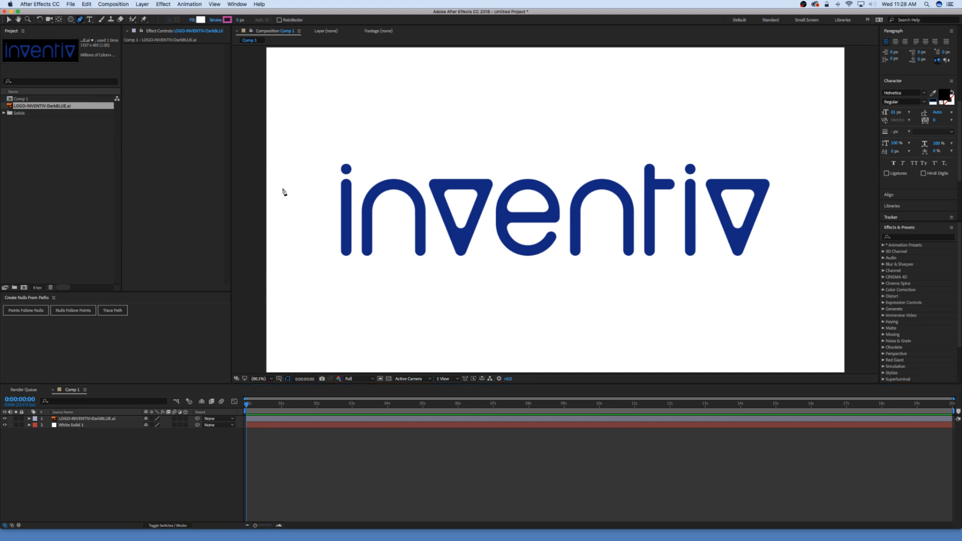
left_click(201, 22, "alt")
left_click(201, 22, "alt")
left_click(202, 23, "alt")
left_click(200, 22, "alt")
left_click(200, 20, "alt")
left_click(202, 22, "alt")
left_click(203, 22, "alt")
left_click(201, 22, "alt")
left_click(201, 22, "alt")
left_click(201, 22, "alt")
left_click(201, 22, "alt")
left_click(201, 22, "alt")
left_click(201, 22, "alt")
left_click(200, 22, "alt")
left_click(200, 22, "alt")
left_click_drag(238, 20, 242, 21)
Step: Turn on continuous rasterization for the LOGO-INVENTIV-DarkBLUE.ai layer
scroll(378, 270, "up", 5)
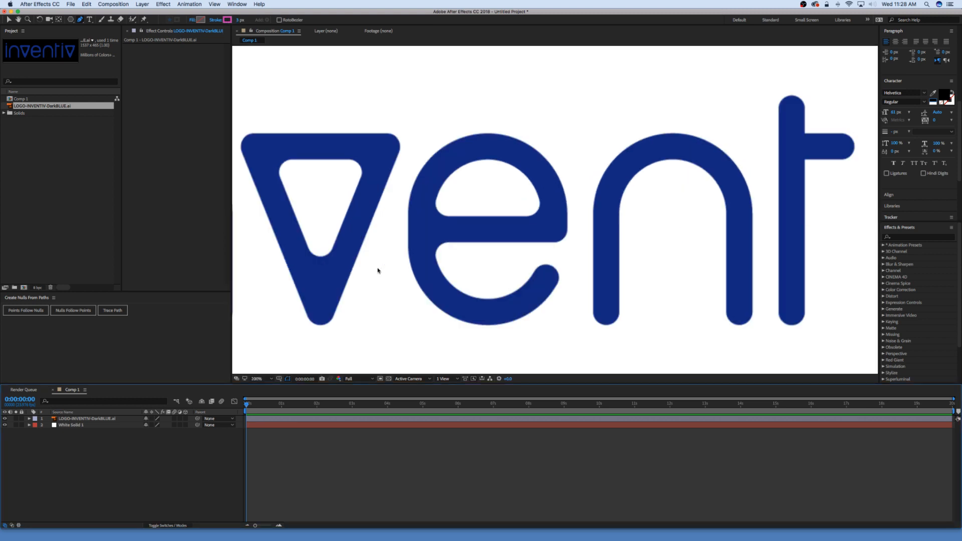
scroll(430, 247, "down", 4)
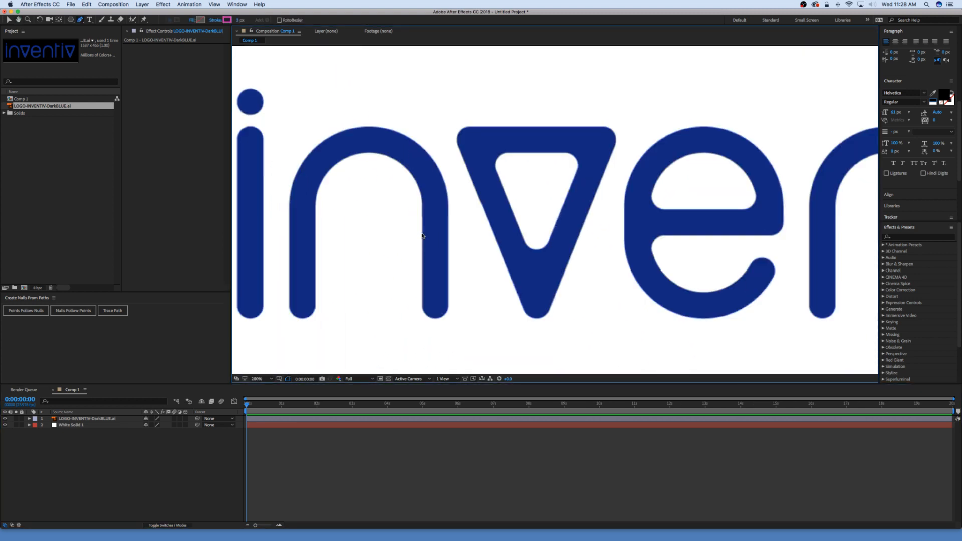
scroll(405, 236, "up", 3)
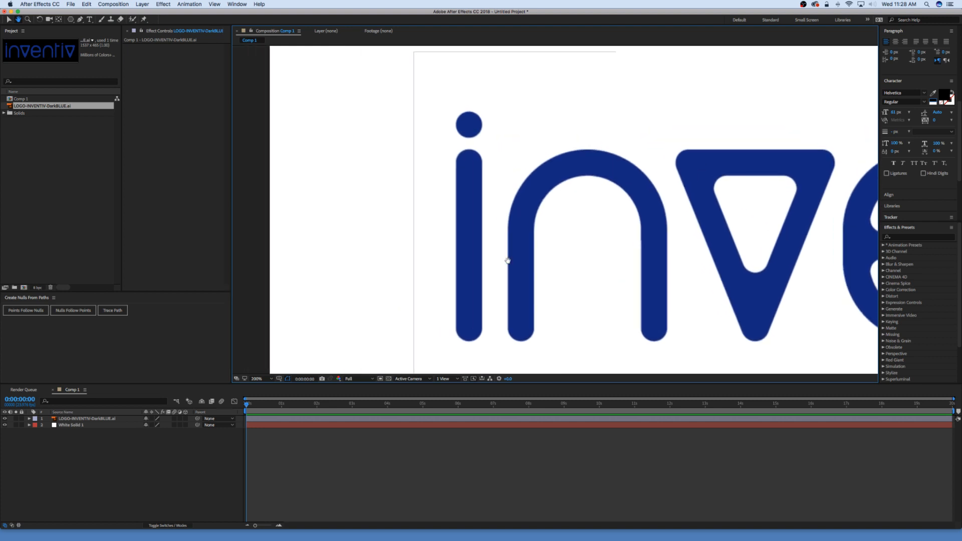
left_click(259, 456)
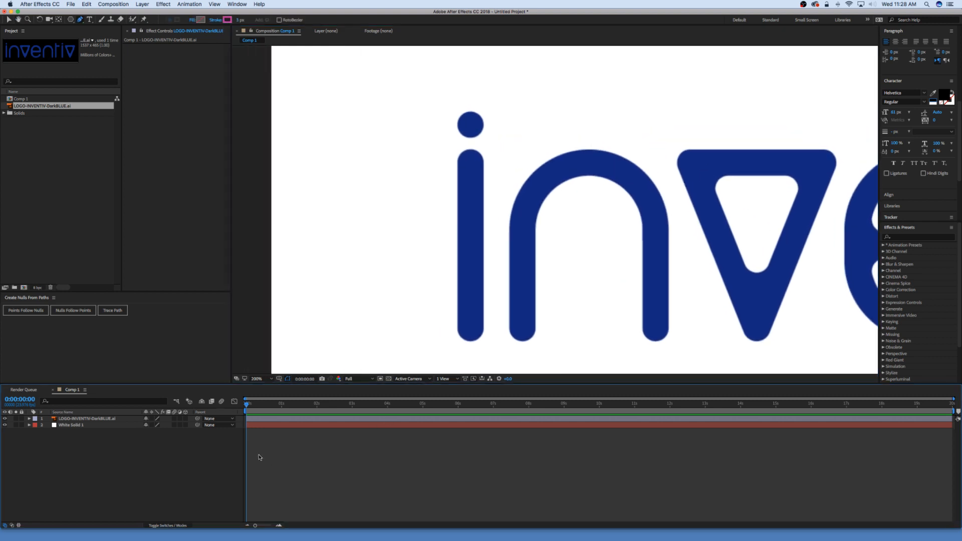
left_click(152, 418)
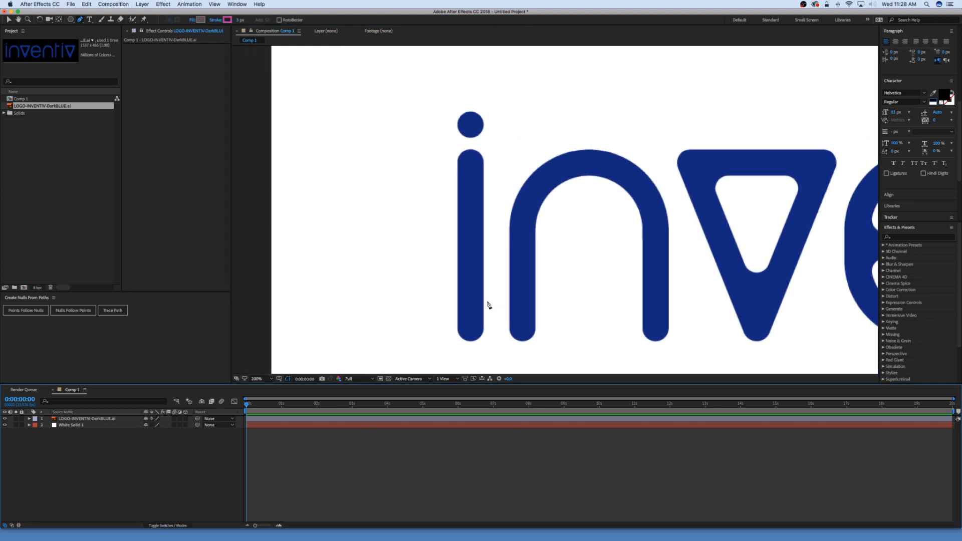
Step: Draw a straight vertical line up the centre of the first letter i's stem and reveal the new shape layer's properties
left_click(470, 326)
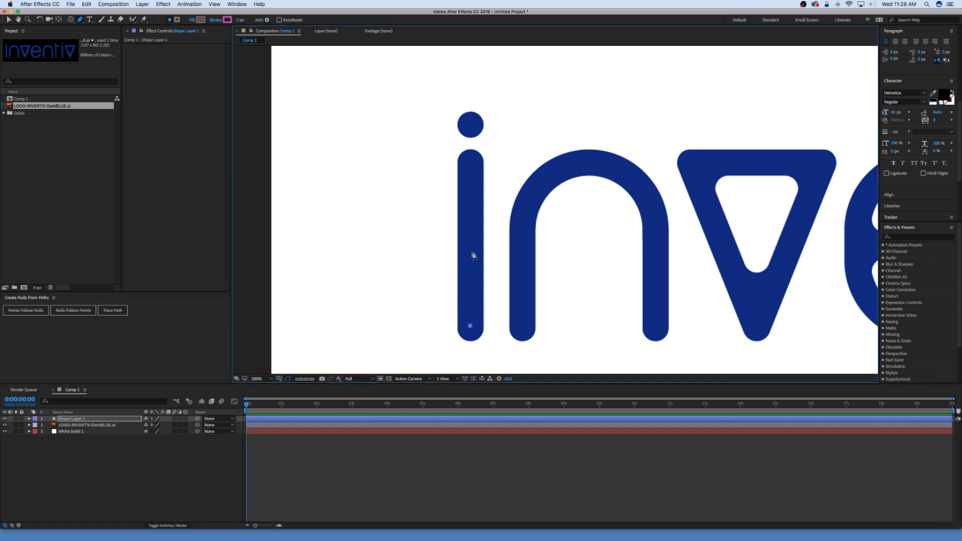
left_click(470, 164)
left_click(29, 419)
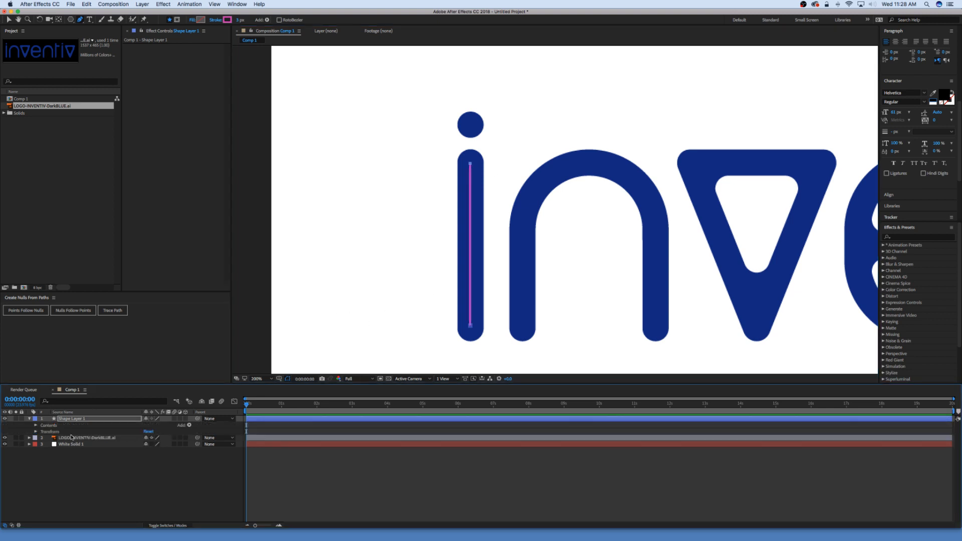
Step: Give the line's stroke a Round Cap and widen it to about 32 px to nearly fill the i's stem
left_click(36, 425)
left_click(42, 431)
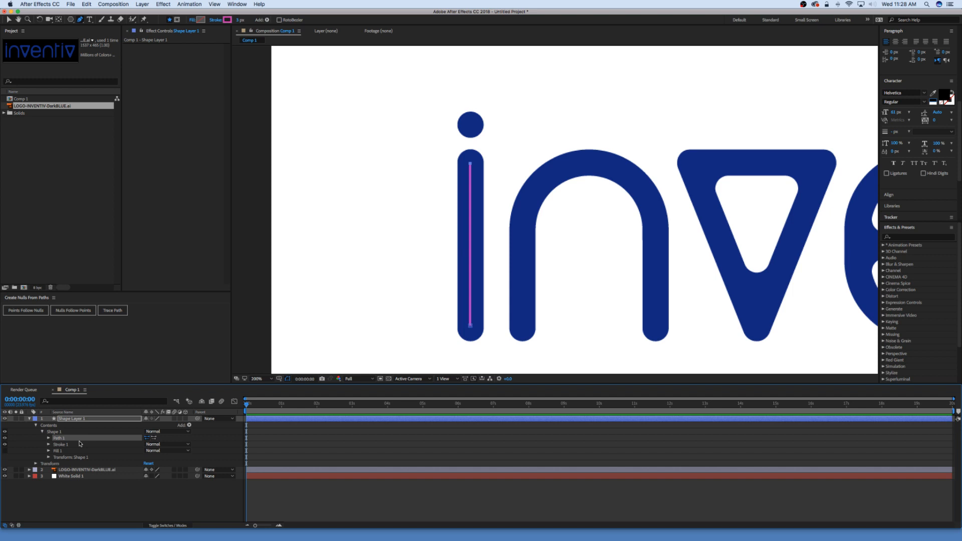
left_click(49, 445)
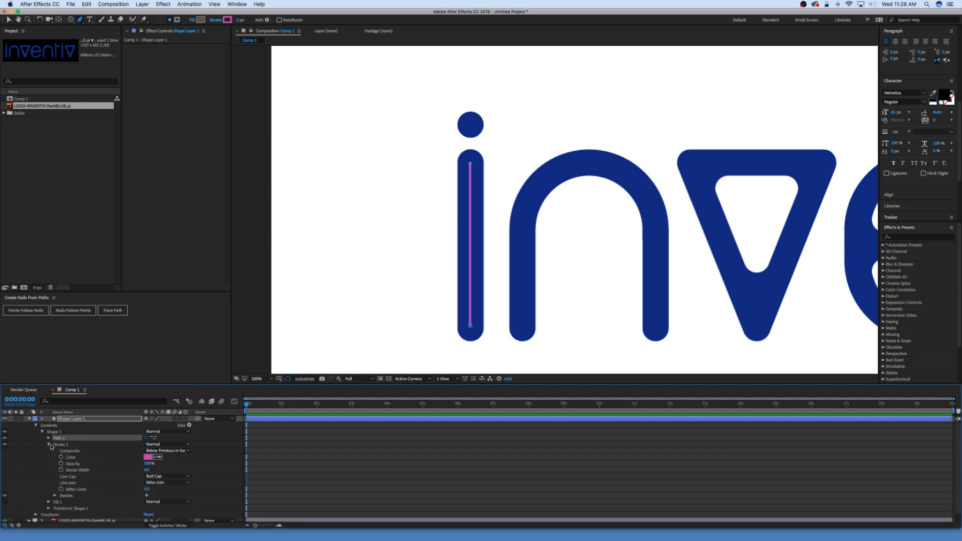
left_click(165, 476)
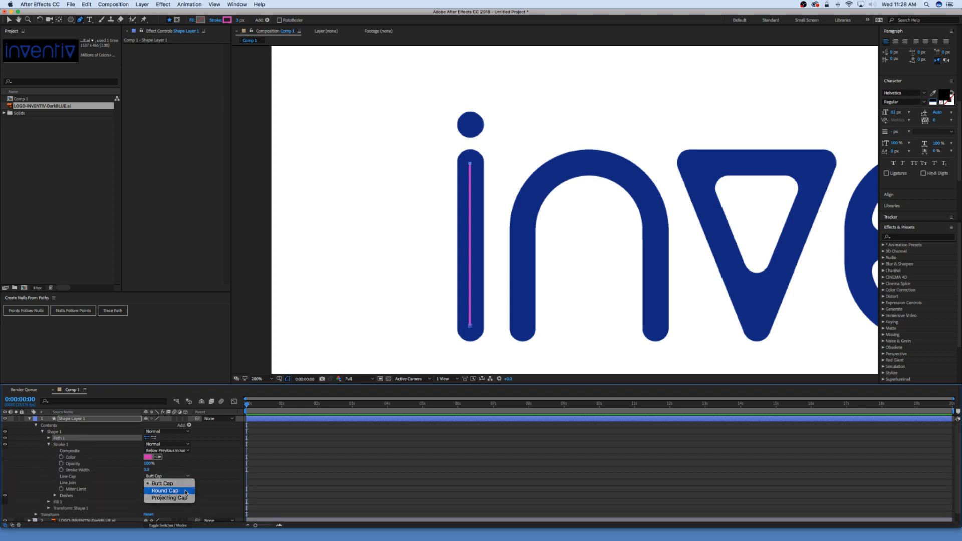
left_click(165, 491)
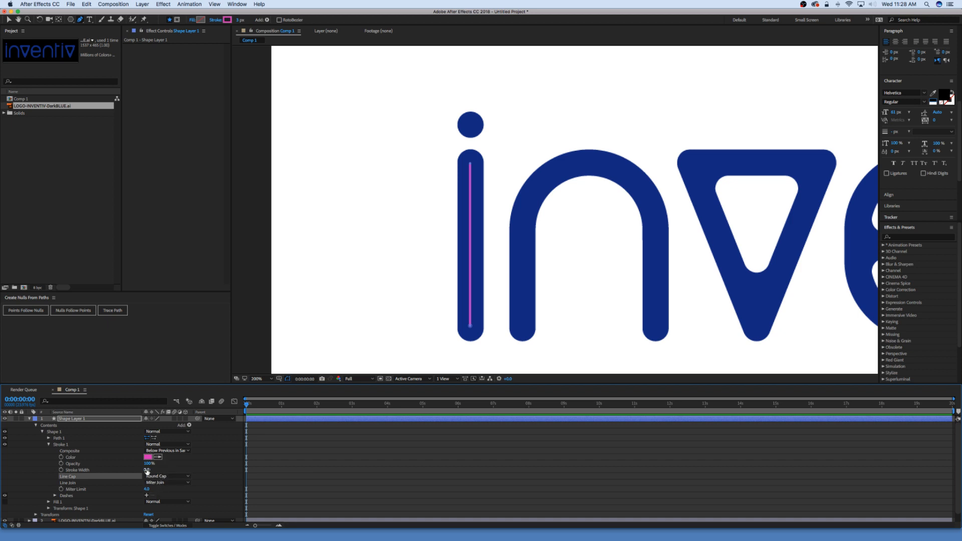
left_click_drag(147, 470, 158, 469)
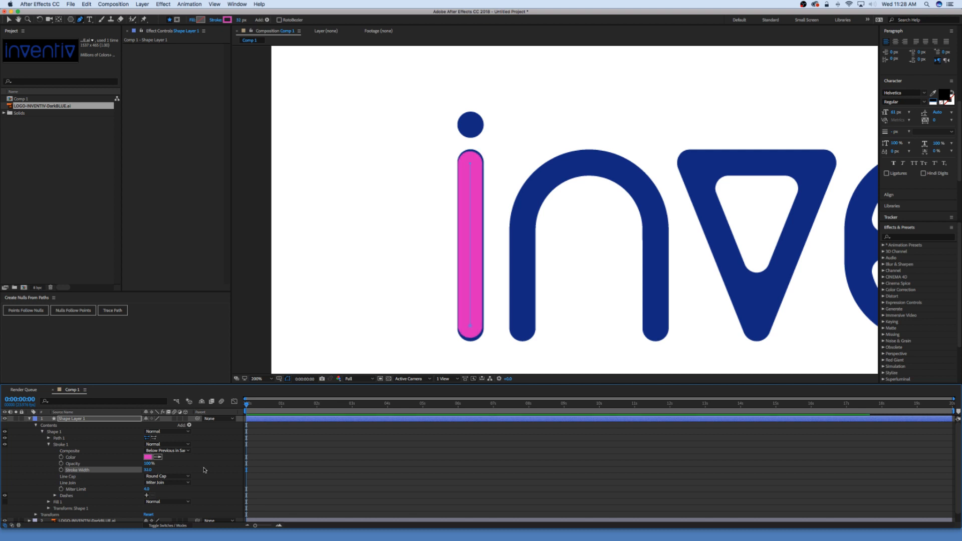
Step: Select the line's path inside Shape 1 and activate the Selection tool for adjusting it
scroll(481, 350, "up", 4)
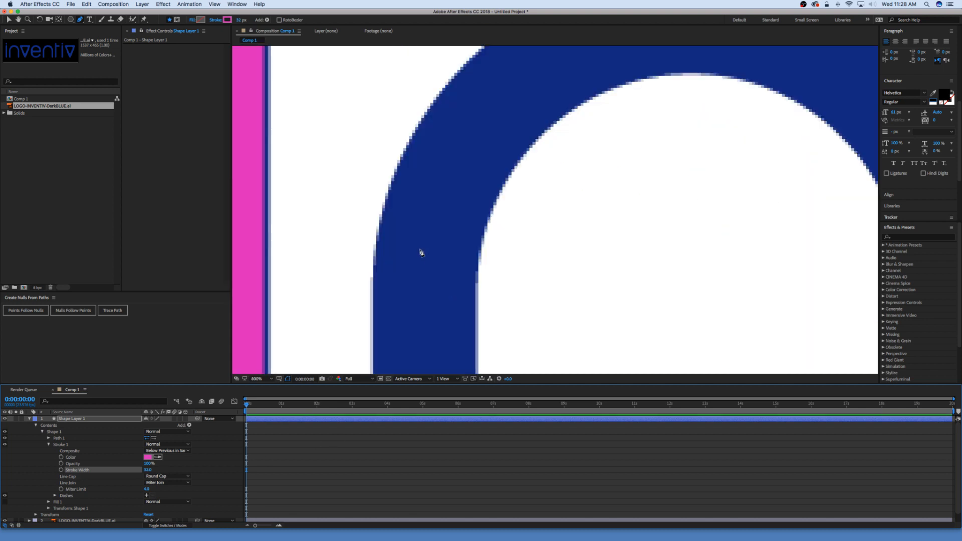
left_click_drag(488, 257, 589, 341)
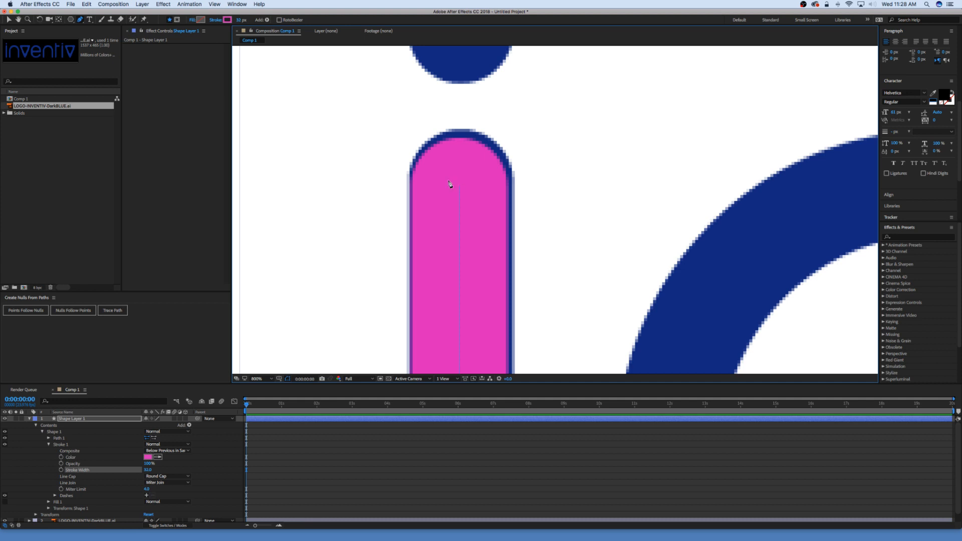
left_click(49, 438)
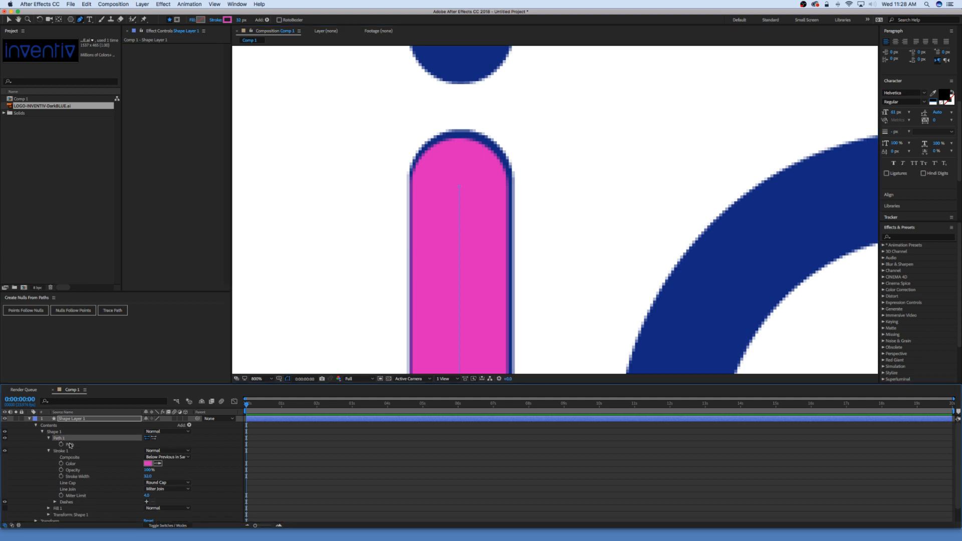
left_click(73, 445)
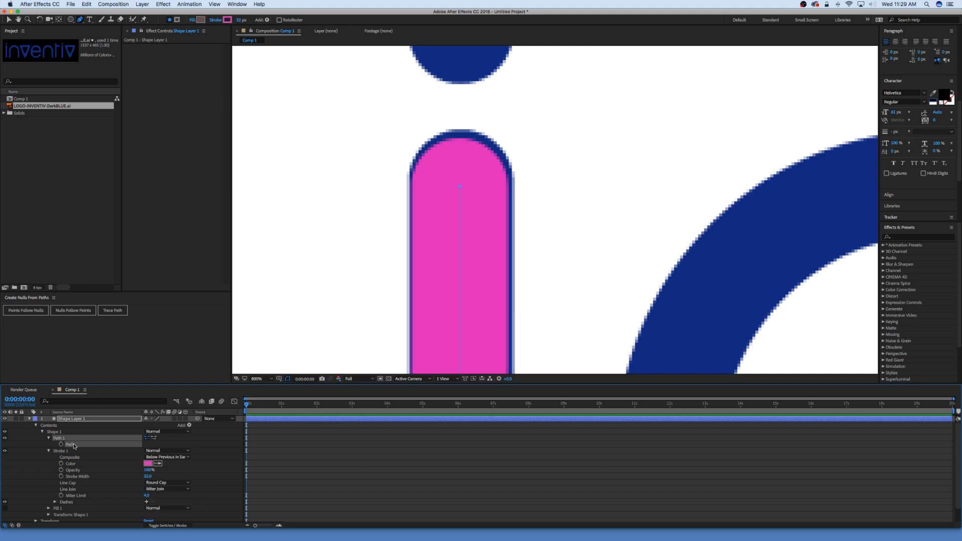
left_click(460, 363)
key("v")
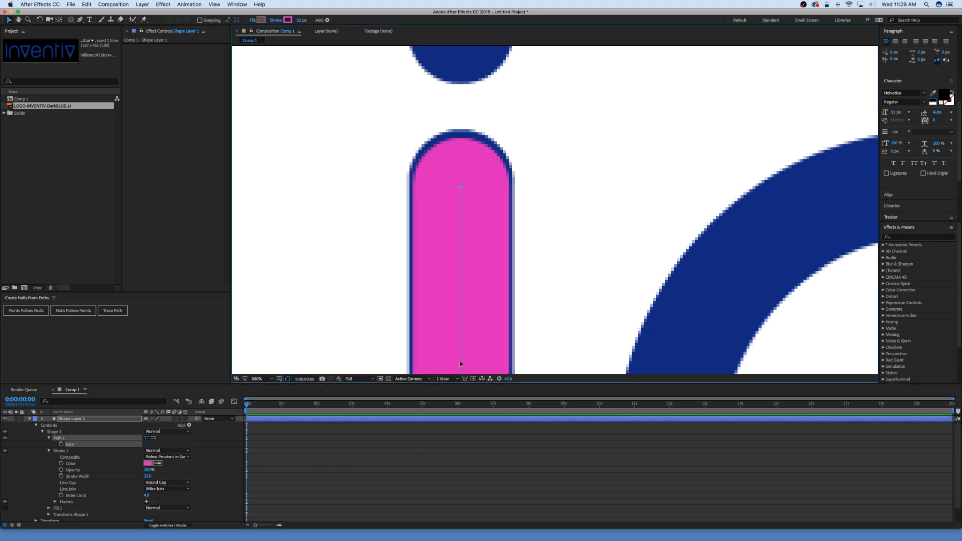
Step: Nudge the line straight down so its rounded lower end lines up with the bottom of the i's stem
key("space")
left_click_drag(478, 296, 476, 215)
left_click_drag(495, 320, 499, 256)
left_click(569, 256)
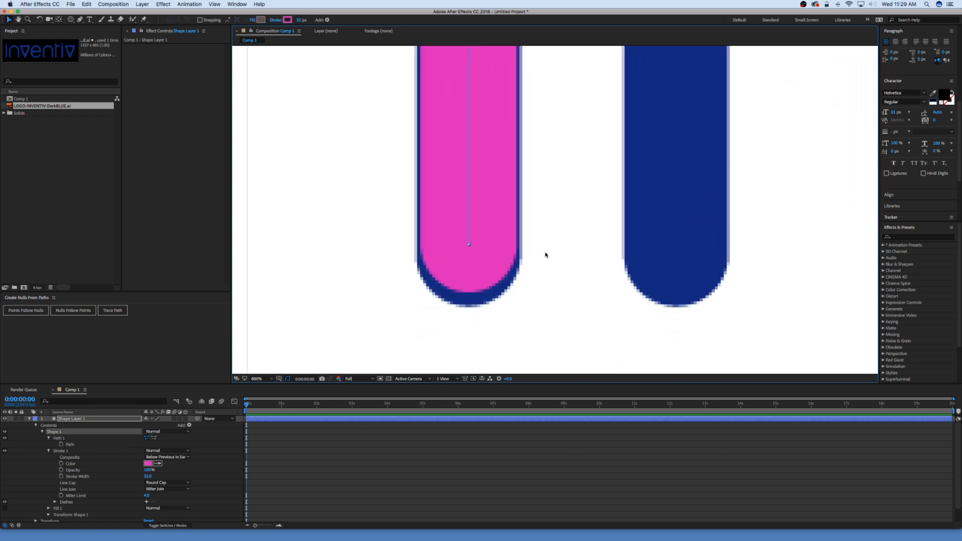
left_click_drag(470, 245, 470, 251)
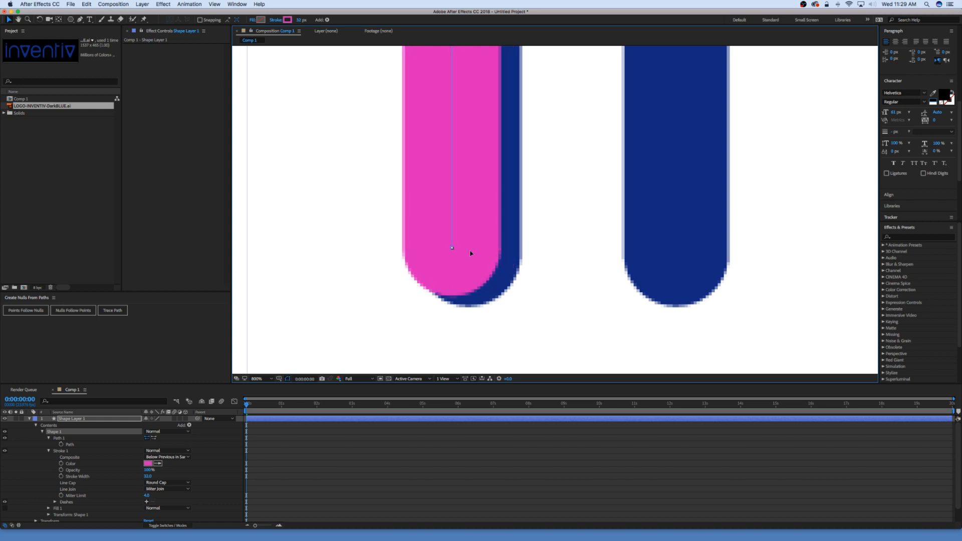
key("super+z")
key("Down")
key("Down")
key("Down")
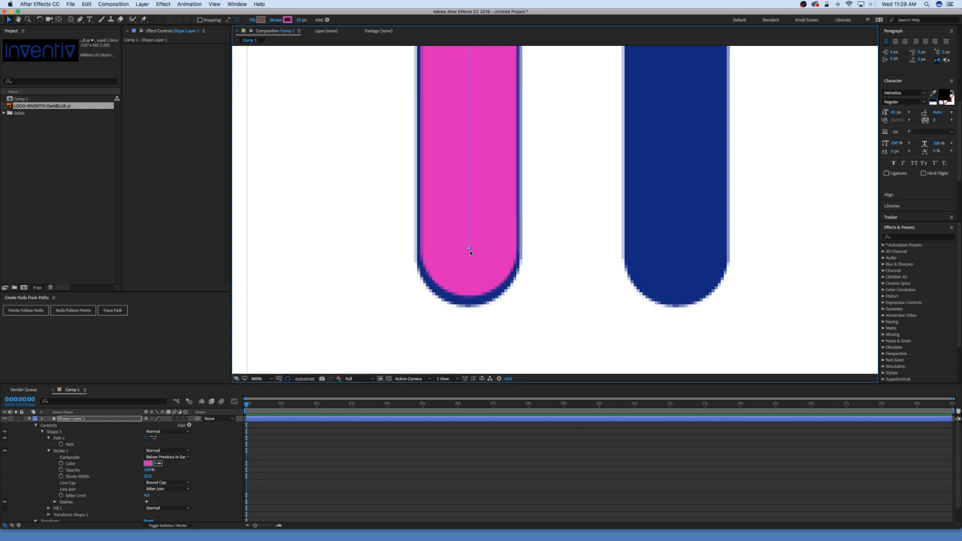
Step: Try to fit the line's upper end to the top of the i's stem by nudging it upward
key("space")
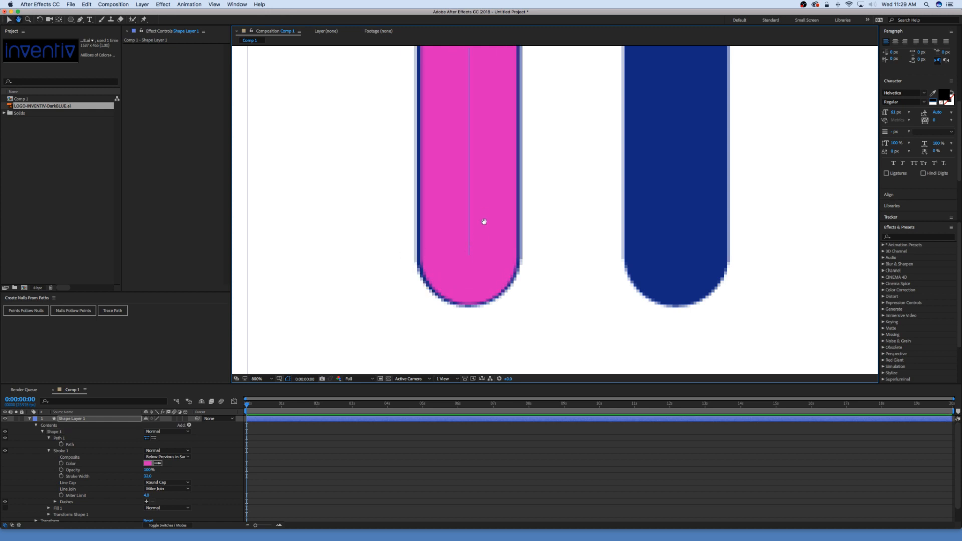
left_click_drag(484, 221, 513, 363)
left_click_drag(491, 197, 488, 327)
left_click_drag(497, 89, 494, 253)
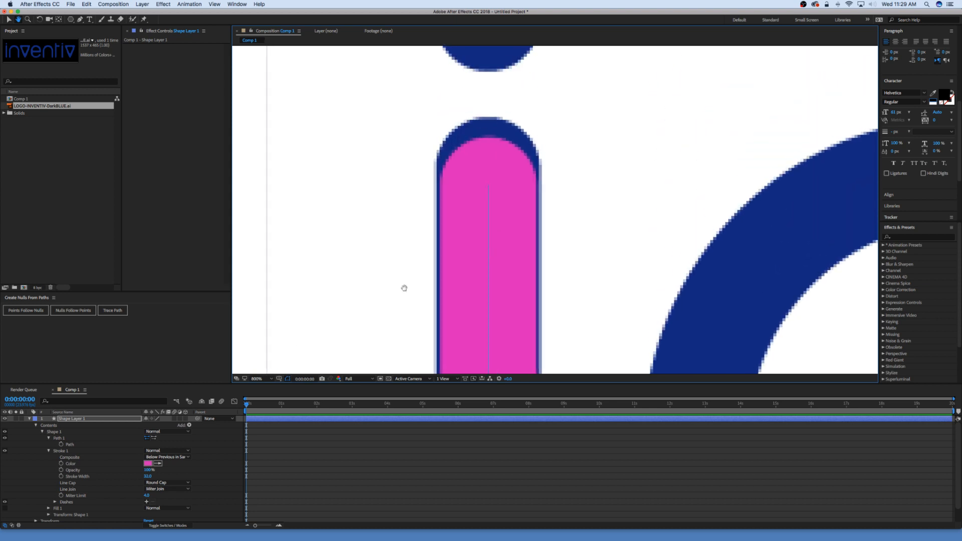
left_click(82, 440)
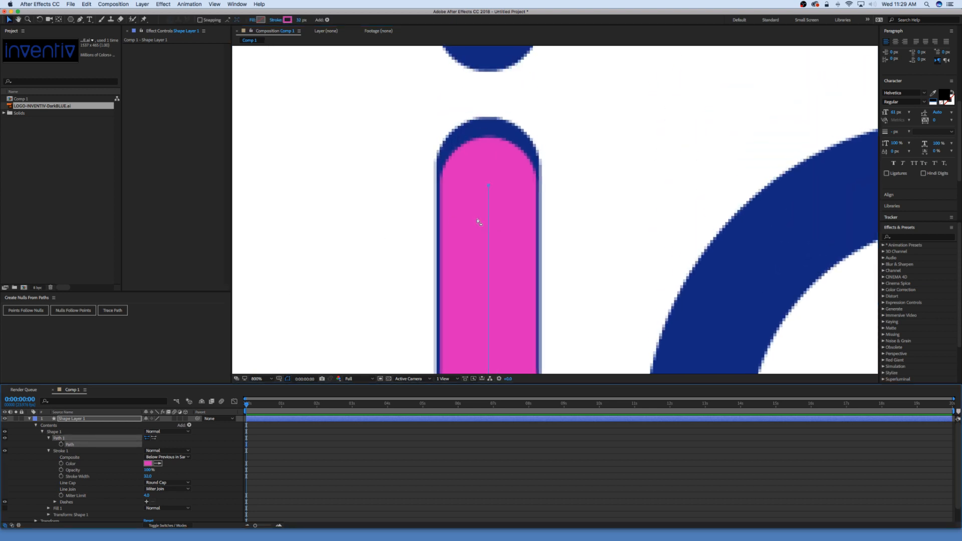
left_click(497, 194)
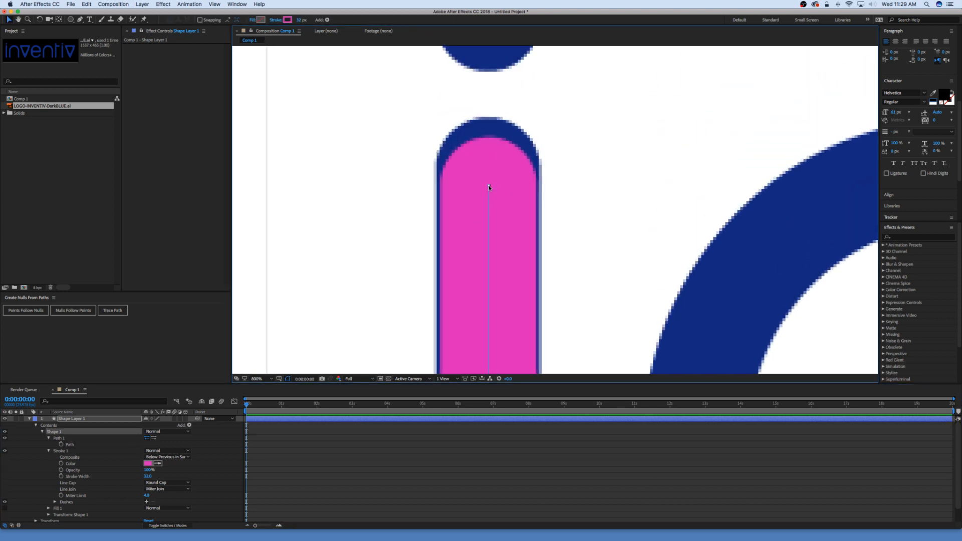
key("Up")
key("Up")
key("Up")
key("Up")
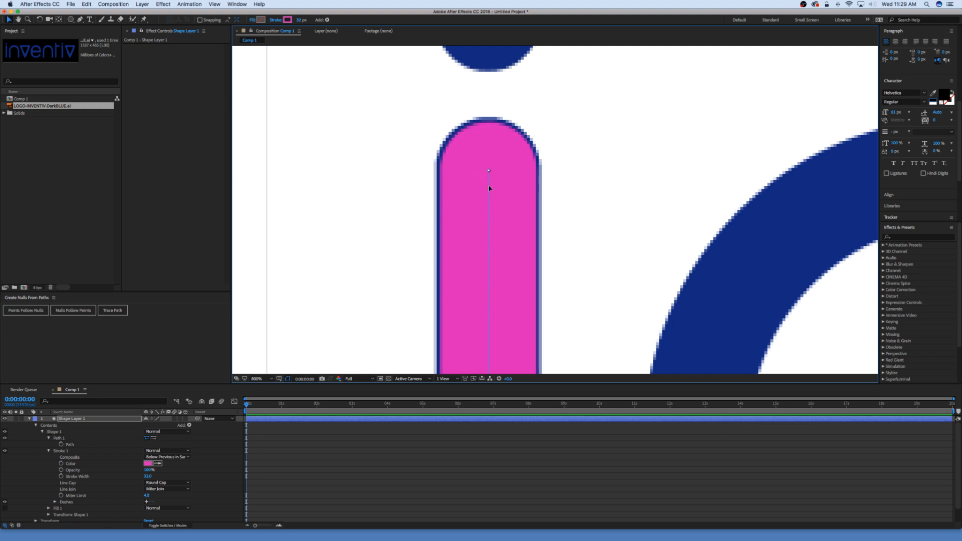
Step: Nudge the whole line back down towards the bottom of the i's stem
key("comma")
key("comma")
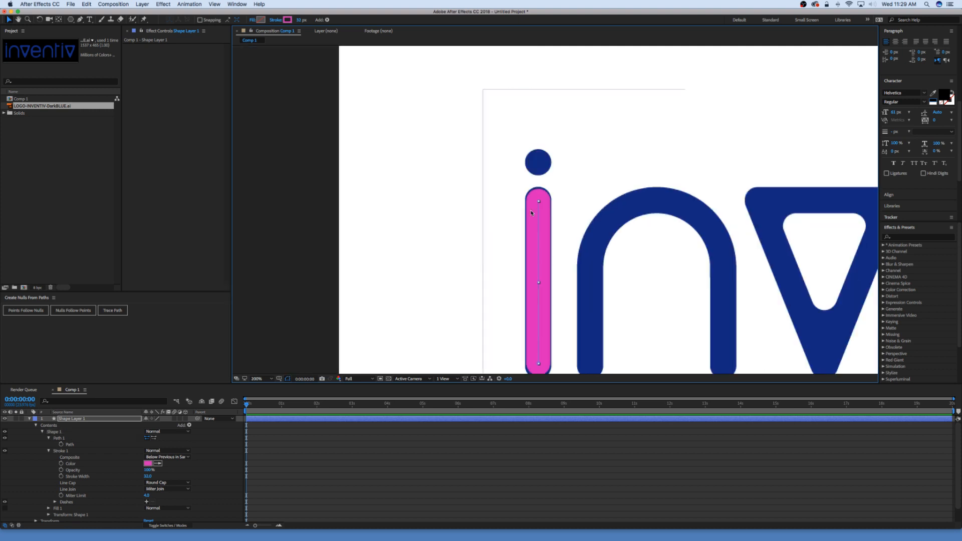
key("Down")
key("Down")
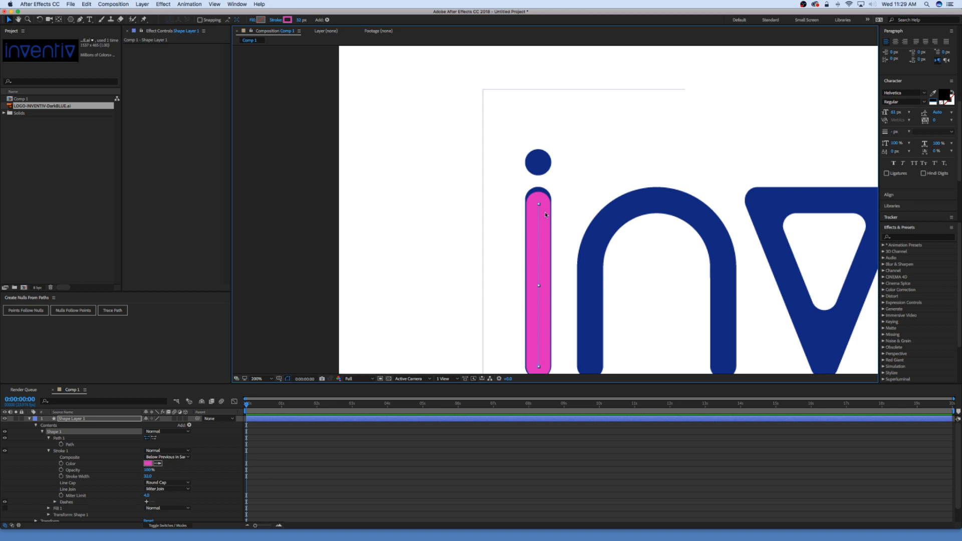
Step: Select only the path's upper vertex and move it straight up to align with the rounded top of the i's stem
key("period")
key("period")
left_click(562, 212)
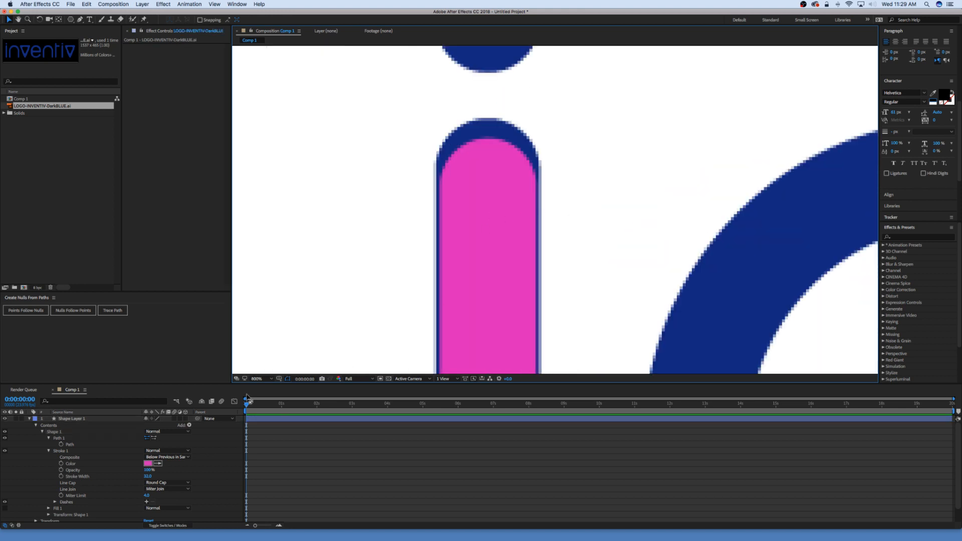
left_click(70, 444)
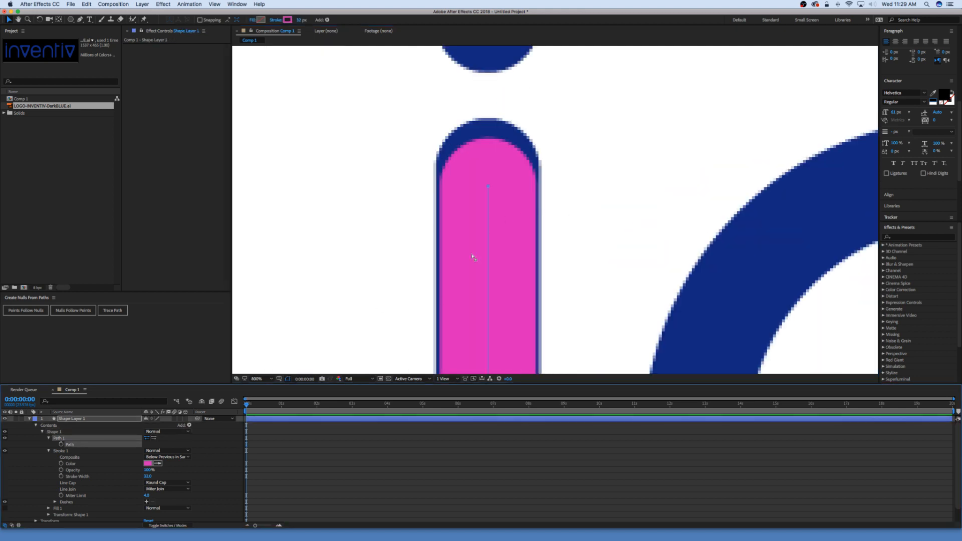
left_click(488, 187)
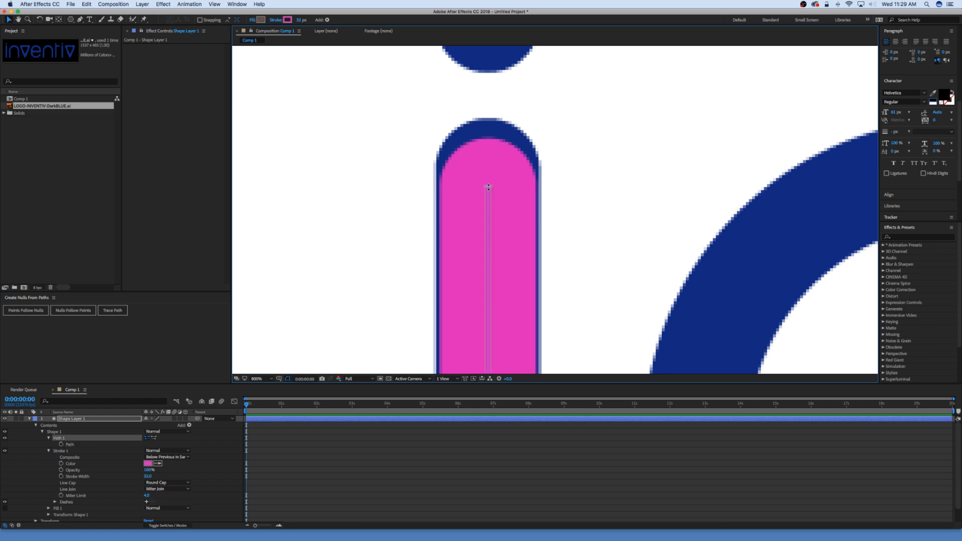
left_click_drag(488, 187, 488, 175)
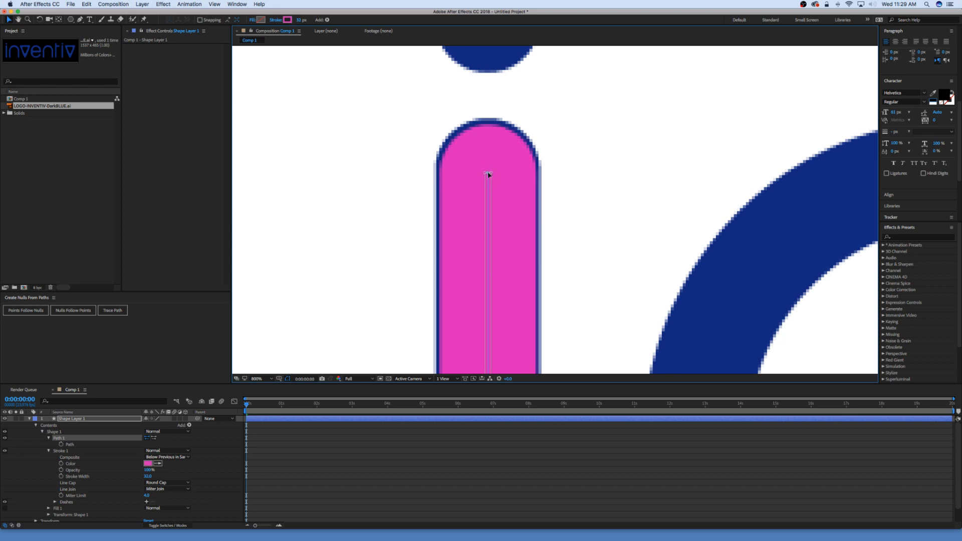
Step: Increase the line's stroke width to about 35 px so it covers the full width of the i's stem
key("space")
left_click_drag(527, 246, 538, 153)
left_click_drag(563, 358, 554, 152)
left_click_drag(548, 339, 556, 172)
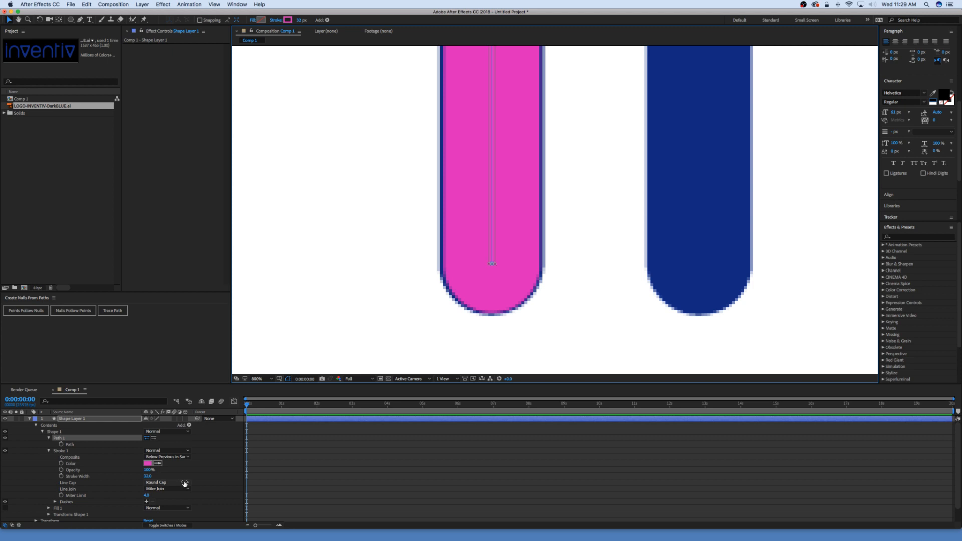
left_click_drag(149, 477, 151, 477)
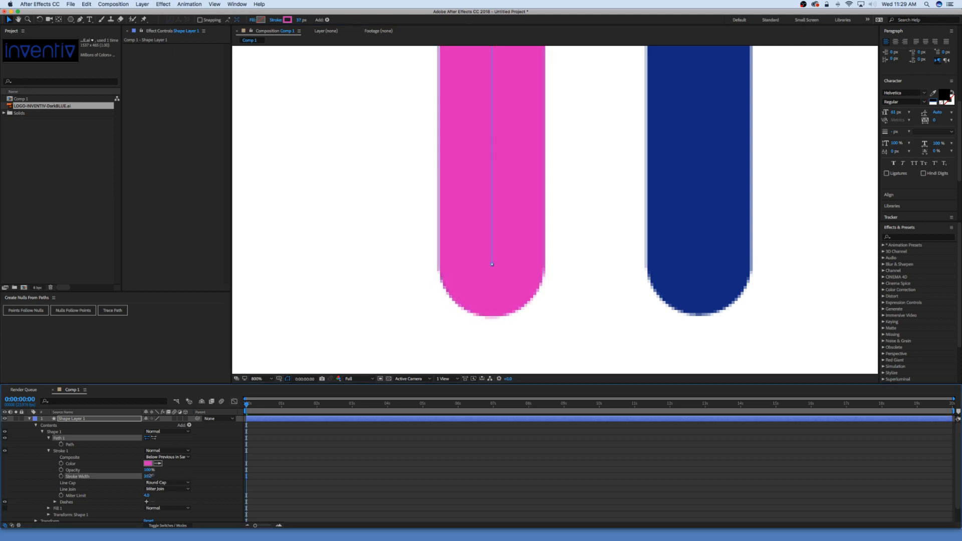
Step: Inspect how well the magenta stroke covers the i's stem along its length and compare it with the neighbouring letters
key("comma")
key("comma")
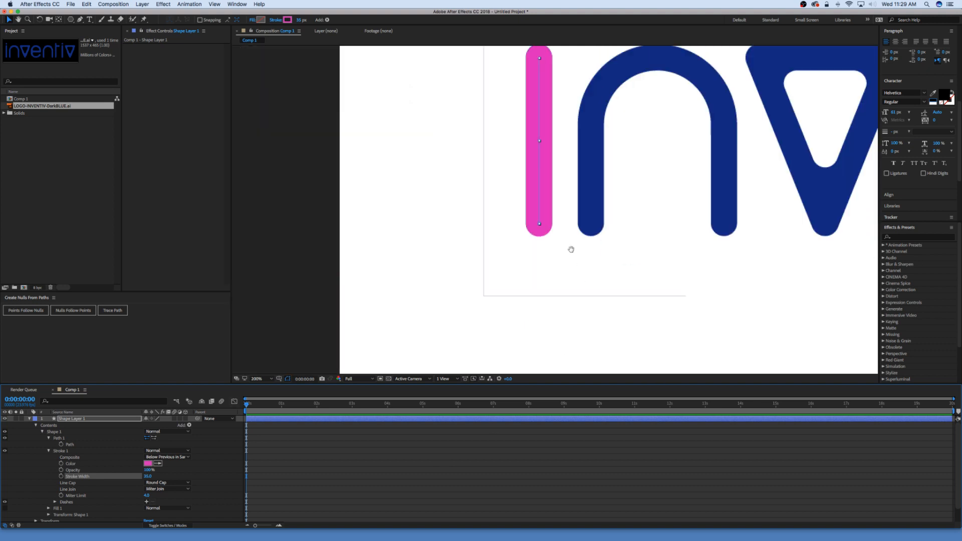
left_click_drag(571, 247, 560, 303)
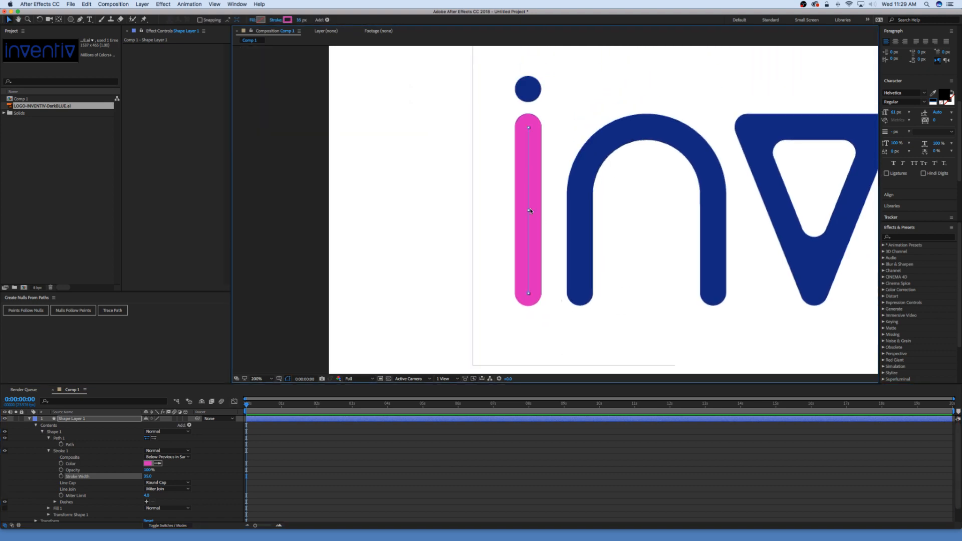
key("period")
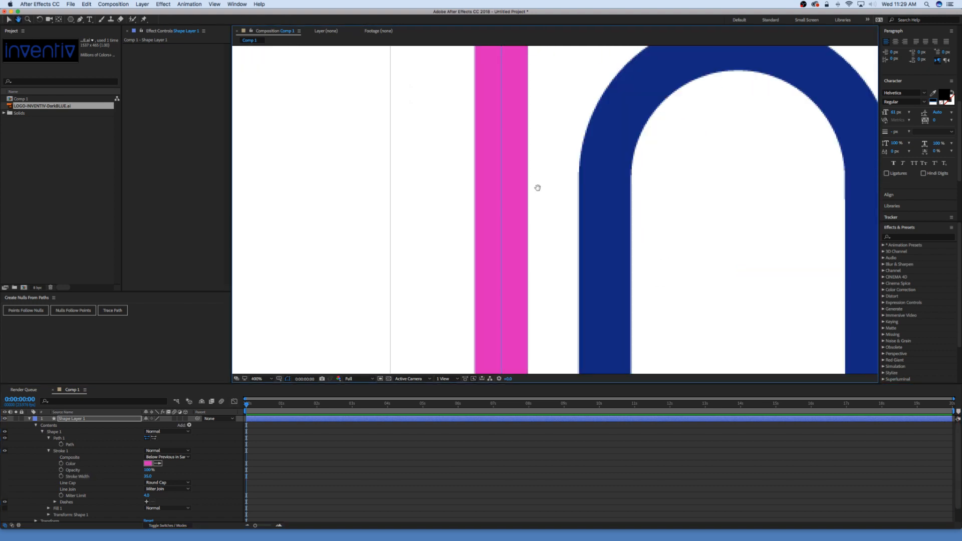
mouse_move(536, 187)
left_mouse_down()
mouse_move(561, 299)
mouse_move(554, 228)
mouse_move(546, 231)
mouse_move(547, 280)
left_mouse_up()
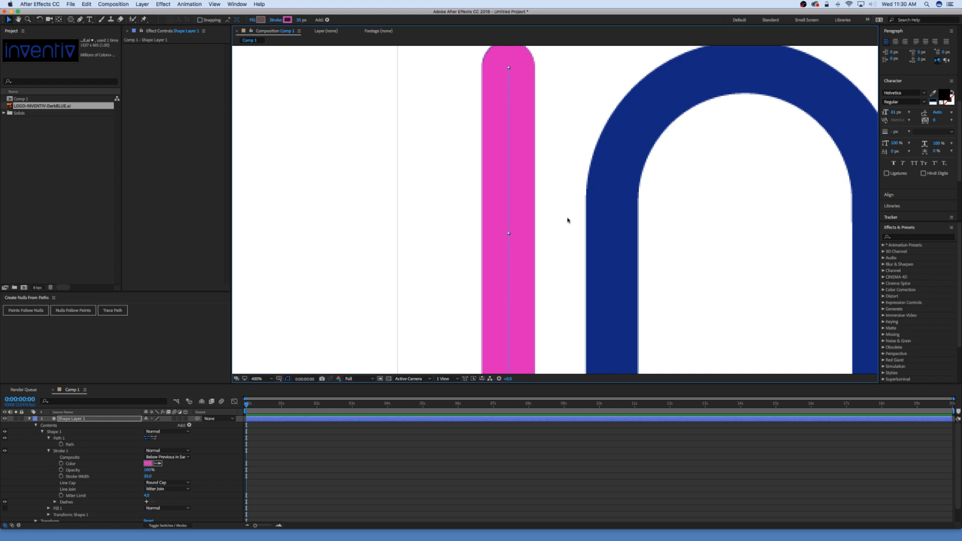
scroll(561, 225, "up", 5)
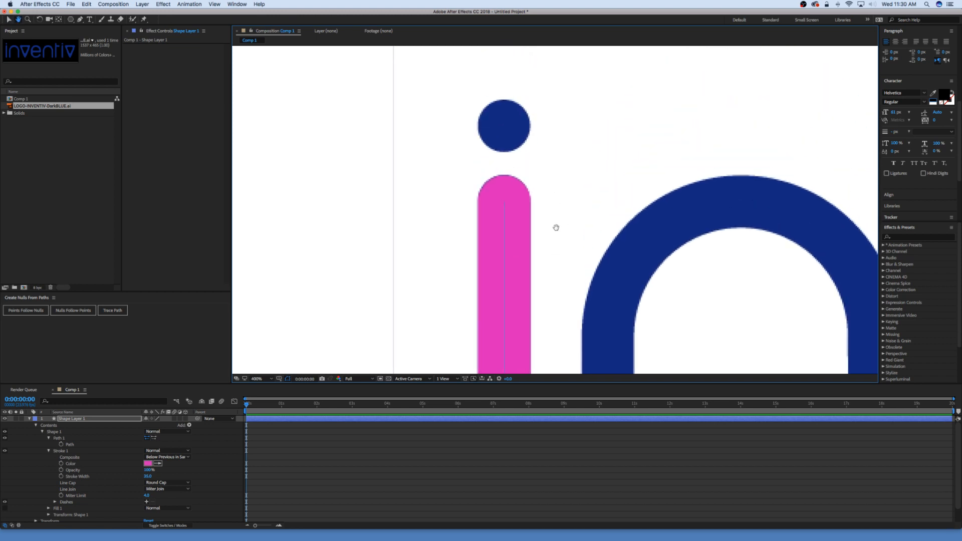
left_click_drag(555, 227, 558, 233)
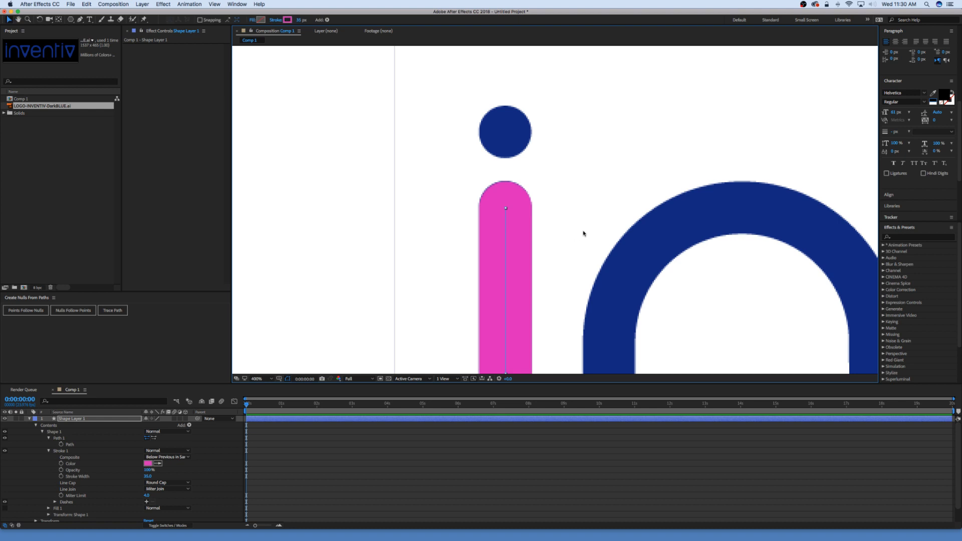
scroll(582, 232, "down", 4)
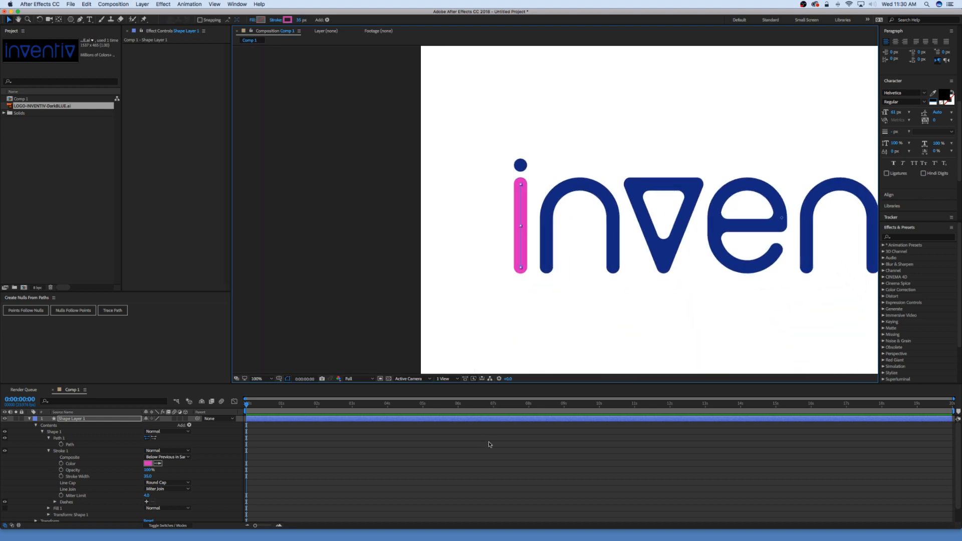
Step: Deselect the shape layer and collapse the Stroke 1 and Path 1 properties
left_click(307, 435)
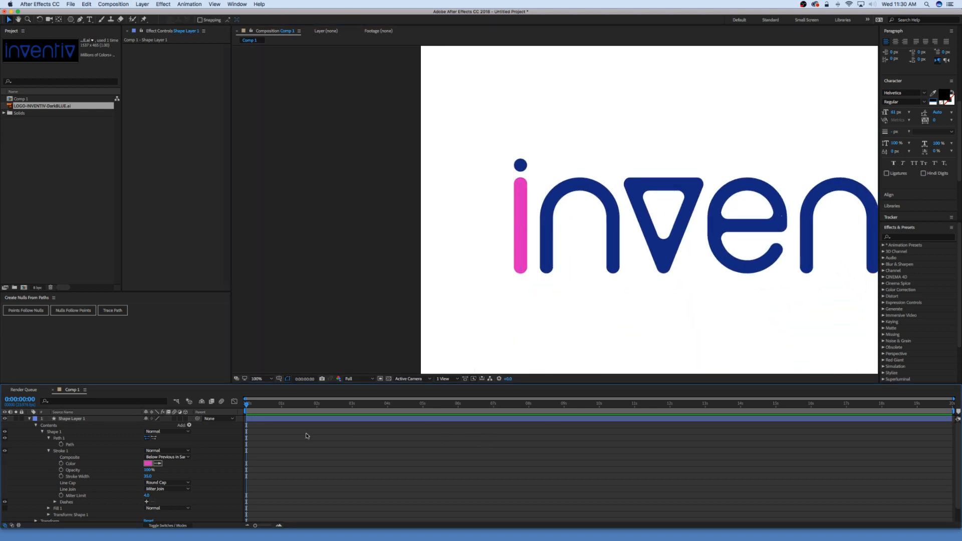
left_click(48, 450)
left_click(49, 438)
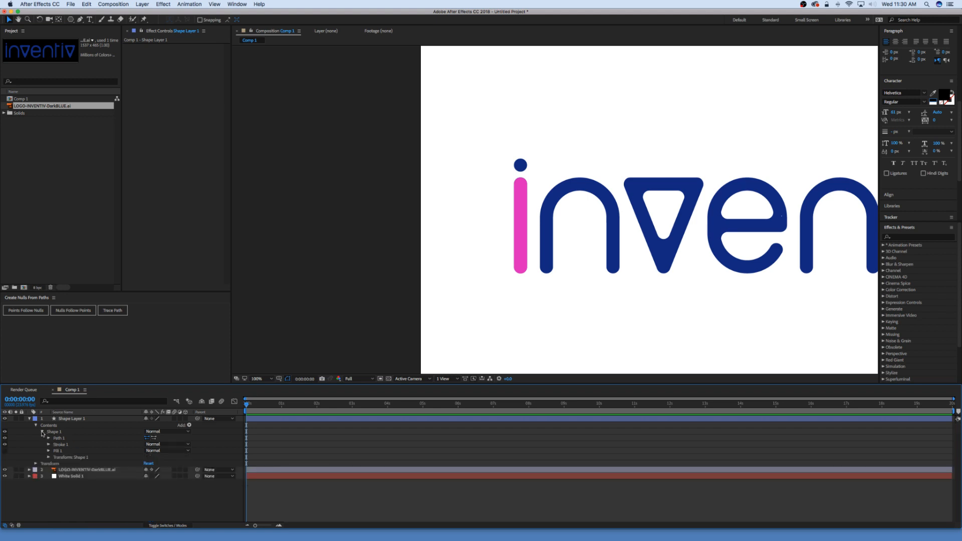
Step: Rename the Shape 1 group of the stem line to i
left_click(54, 432)
key("Return")
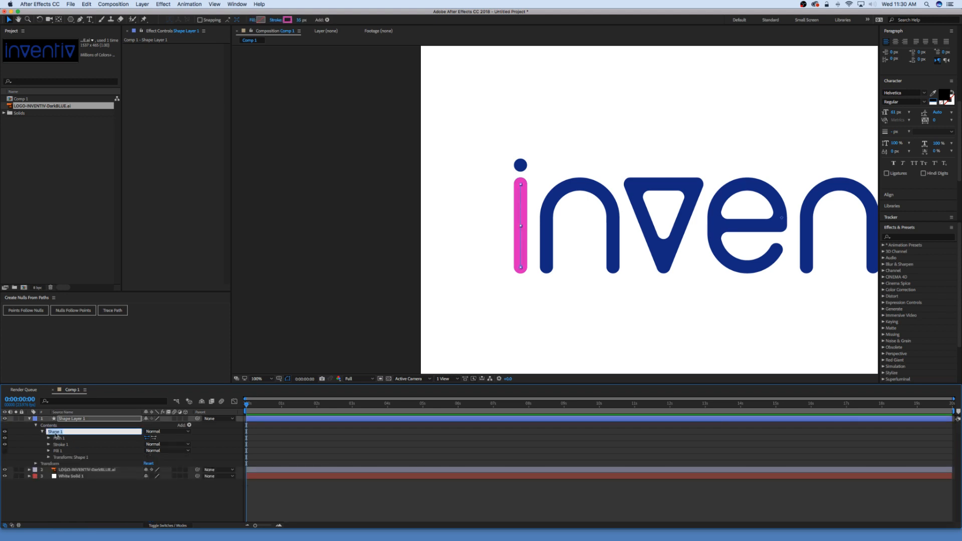
key("BackSpace")
type("i")
key("Return")
Step: Add Trim Paths to the i group, test its End value and leave it at 100%, and collapse its properties
left_click(190, 425)
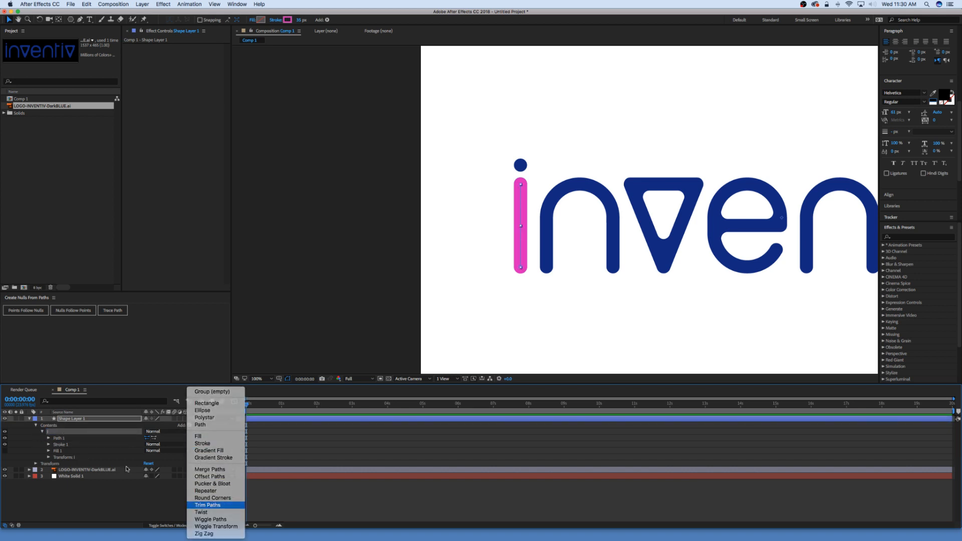
key("Return")
left_click(49, 444)
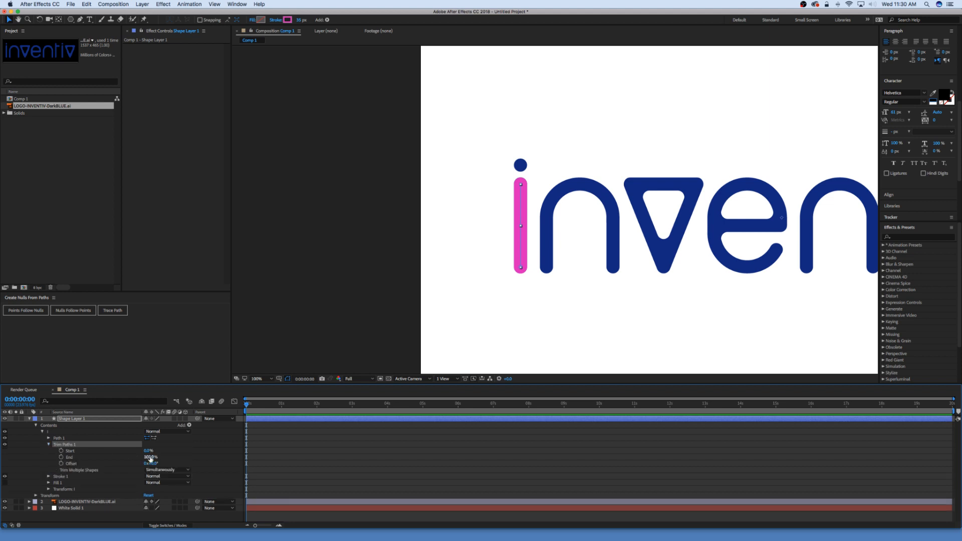
mouse_move(149, 457)
left_mouse_down()
mouse_move(108, 456)
mouse_move(176, 459)
left_mouse_up()
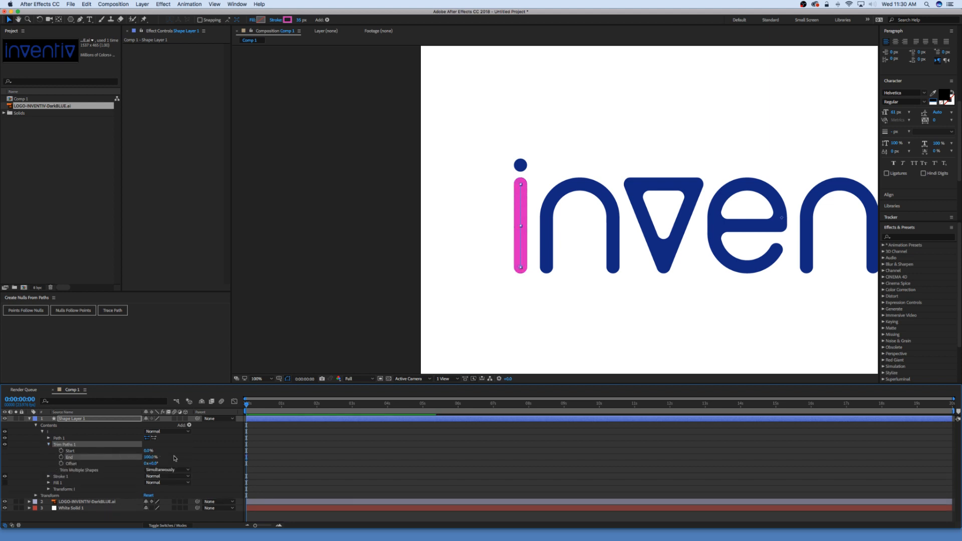
left_click(48, 444)
scroll(555, 210, "up", 4)
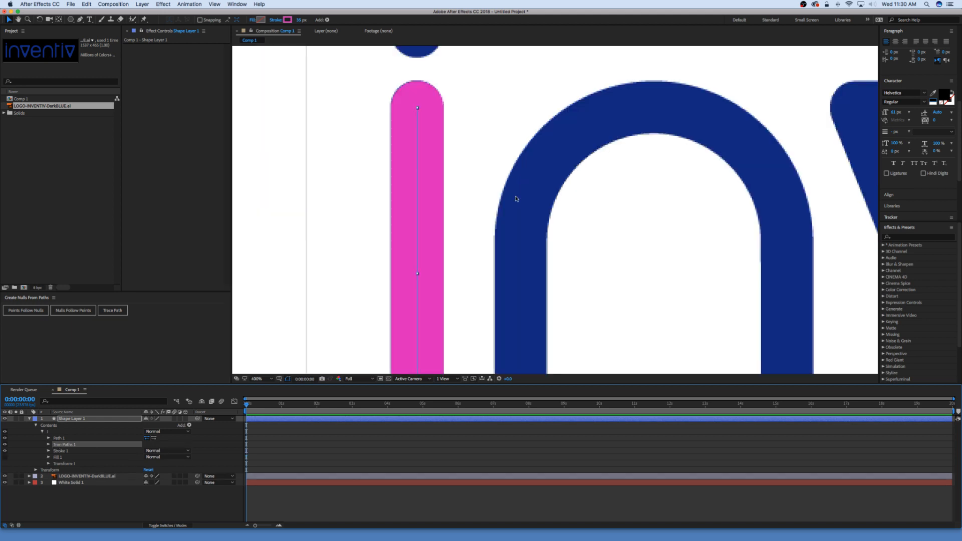
scroll(516, 199, "up", 5)
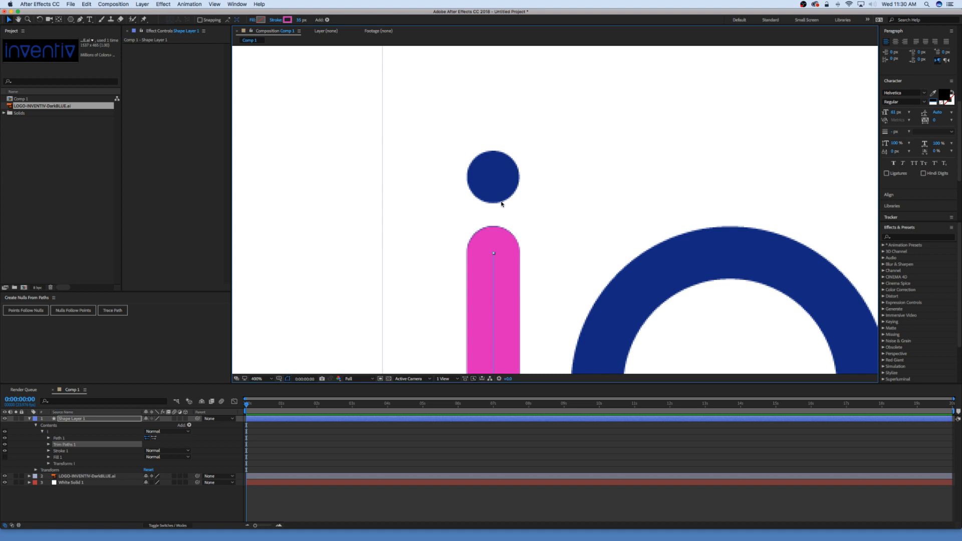
left_click_drag(71, 20, 95, 36)
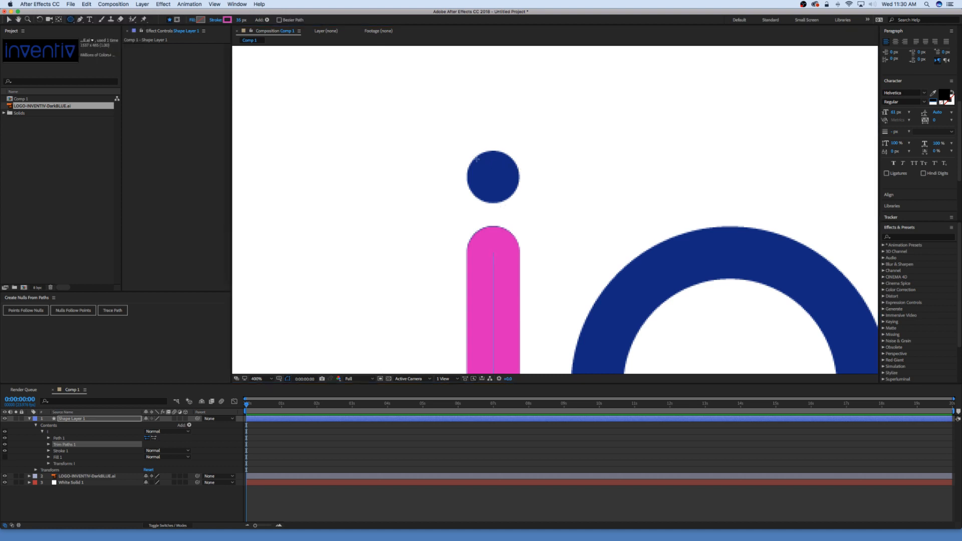
mouse_move(474, 157)
left_mouse_down()
mouse_move(504, 186)
mouse_move(469, 152)
mouse_move(492, 177)
left_mouse_up()
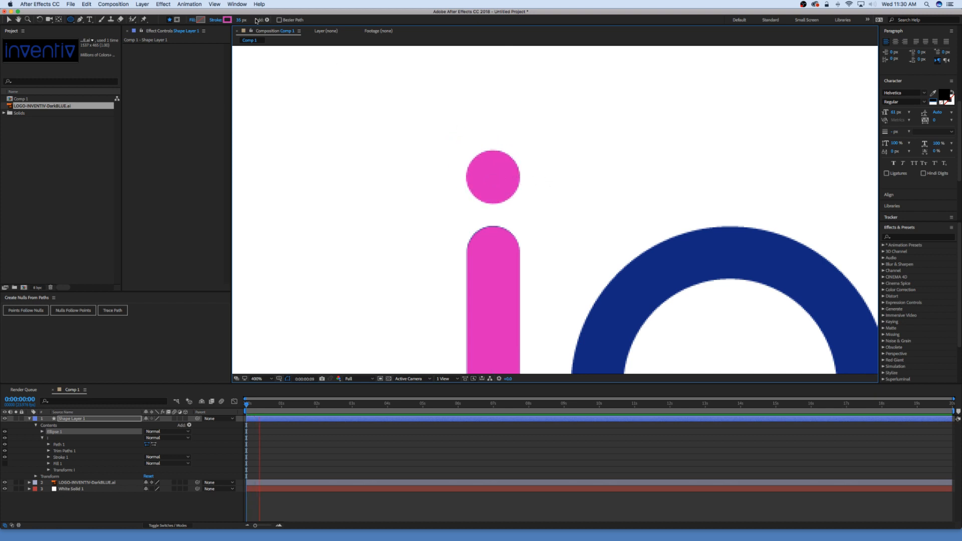
key("super+z")
key("space")
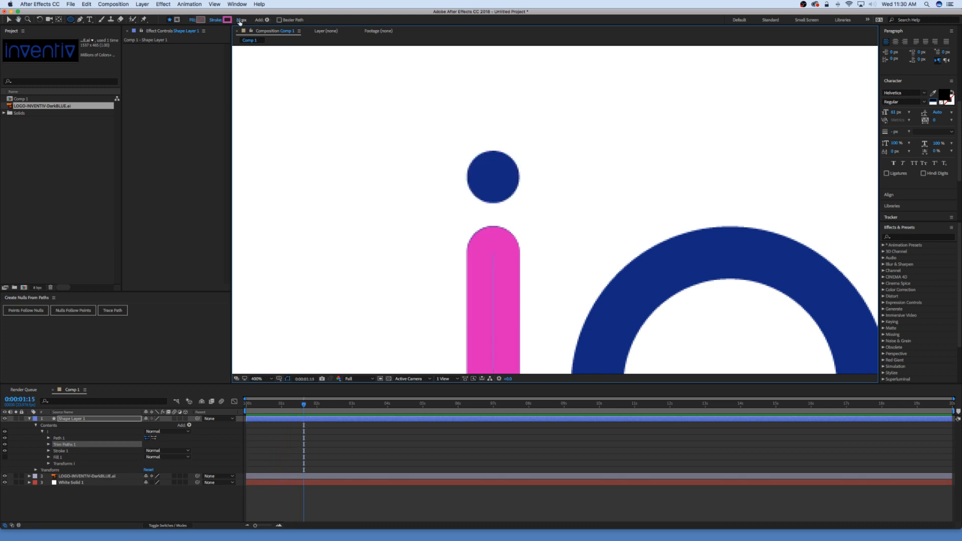
left_click_drag(240, 21, 216, 21)
key("super+z")
key("Home")
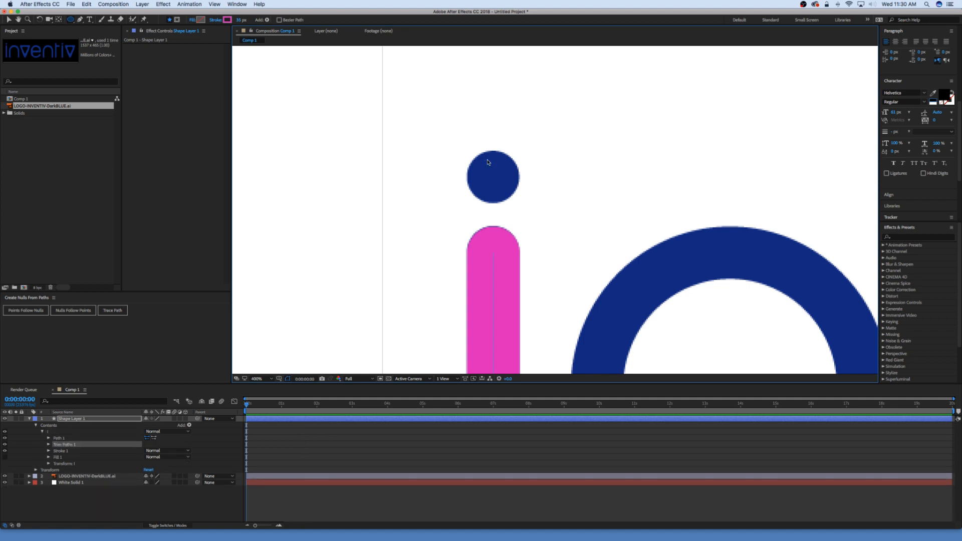
Step: Draw a small stroked ellipse at the centre of the i's dot and adjust its stroke width to roughly the dot's size
left_click_drag(478, 160, 494, 178)
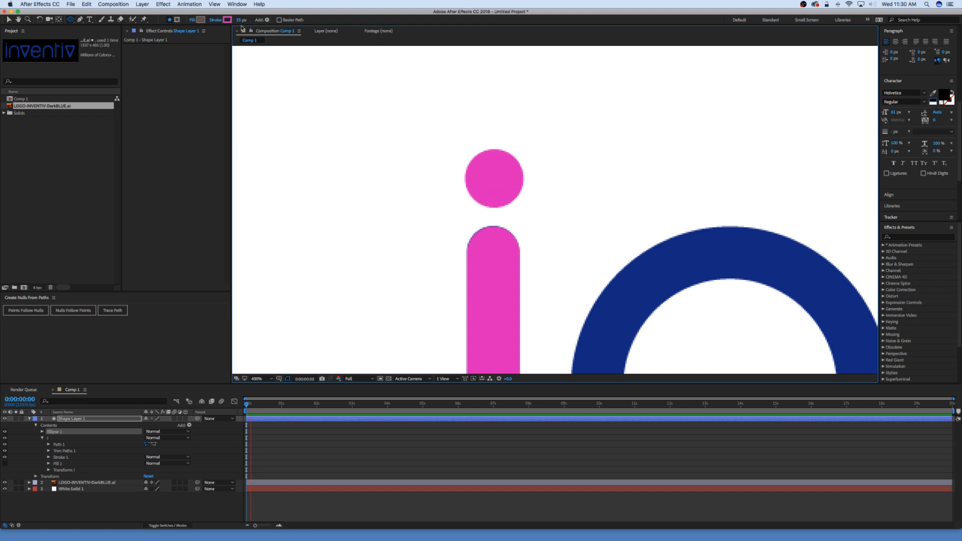
left_click_drag(239, 20, 218, 21)
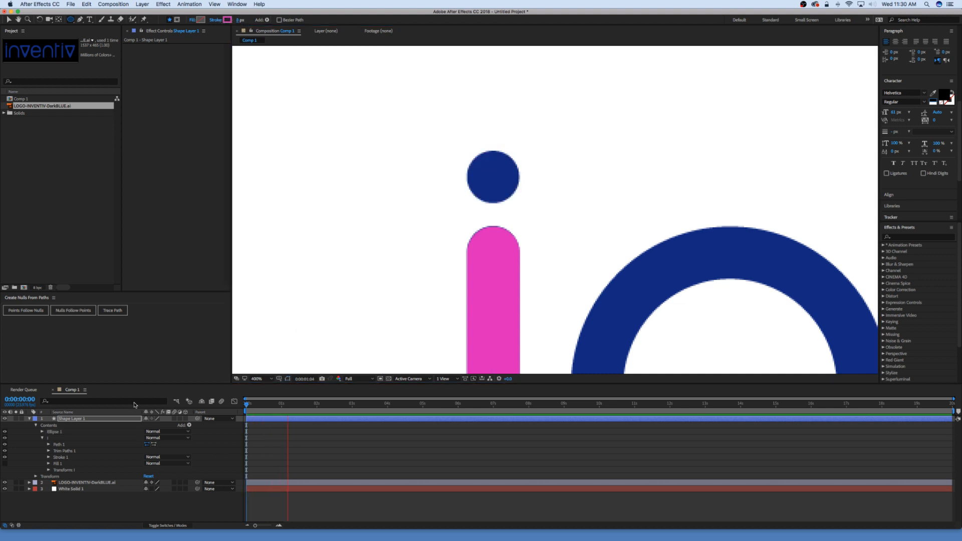
key("space")
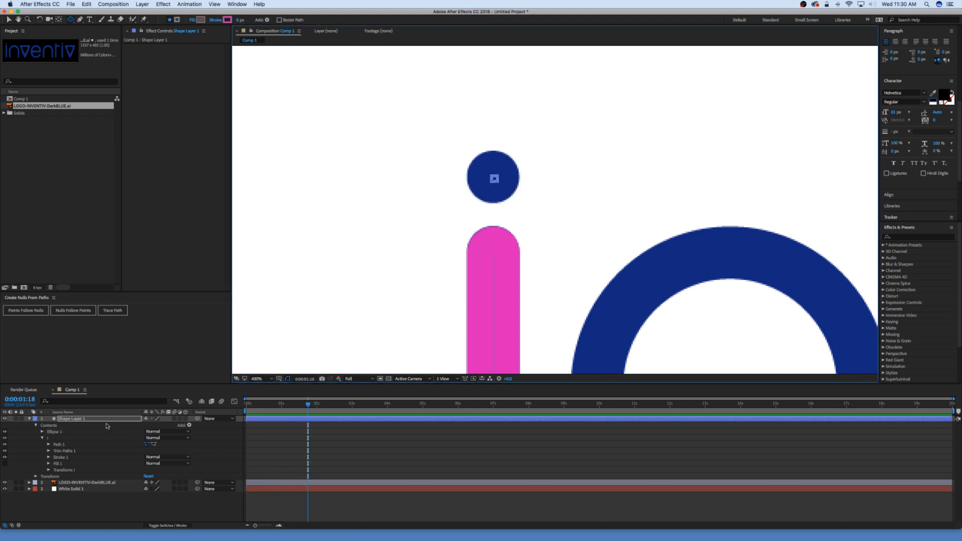
left_click(57, 432)
left_click_drag(238, 20, 251, 21)
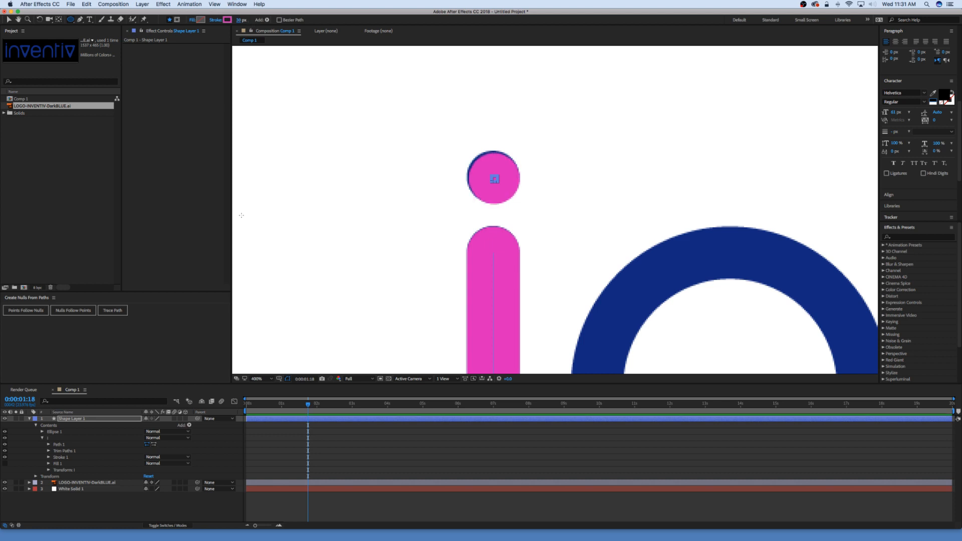
Step: Move the ellipse so it is concentric with the i's dot and fine-tune its stroke width to cover the dot exactly
left_click(64, 433)
left_click(42, 432)
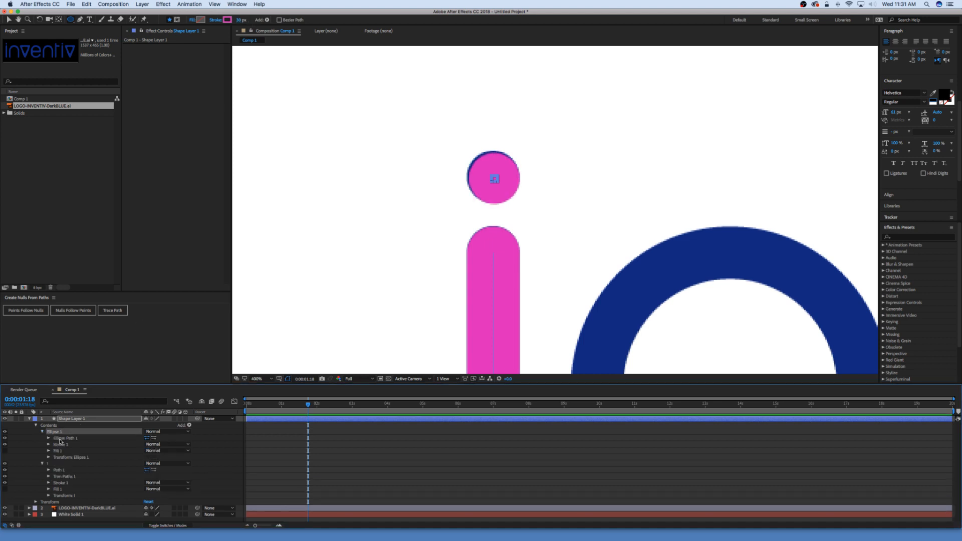
left_click(61, 439)
key("v")
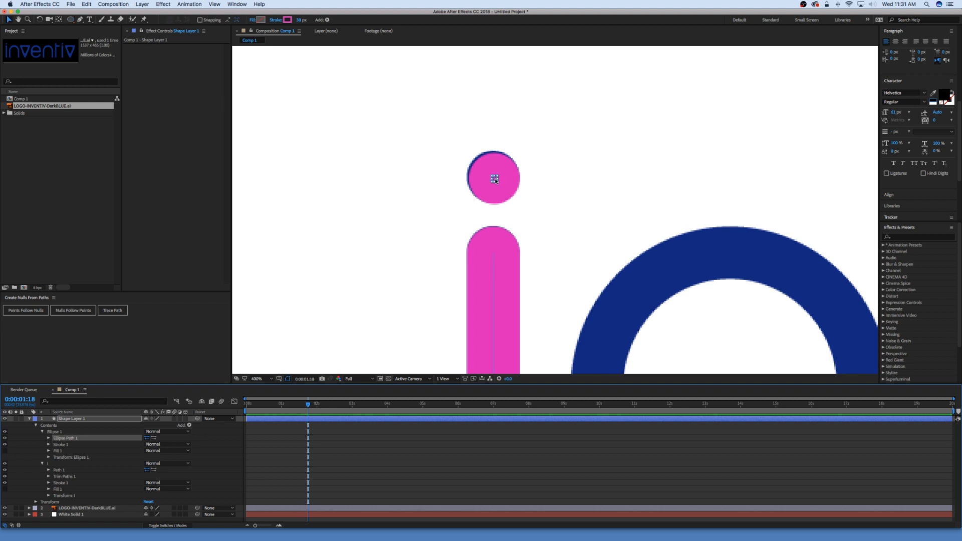
left_click_drag(495, 179, 494, 177)
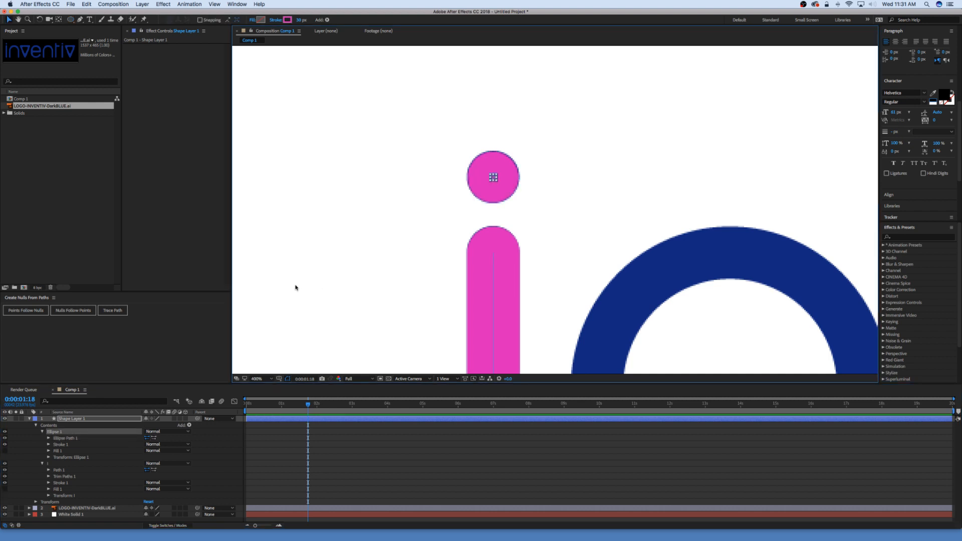
left_click(299, 20)
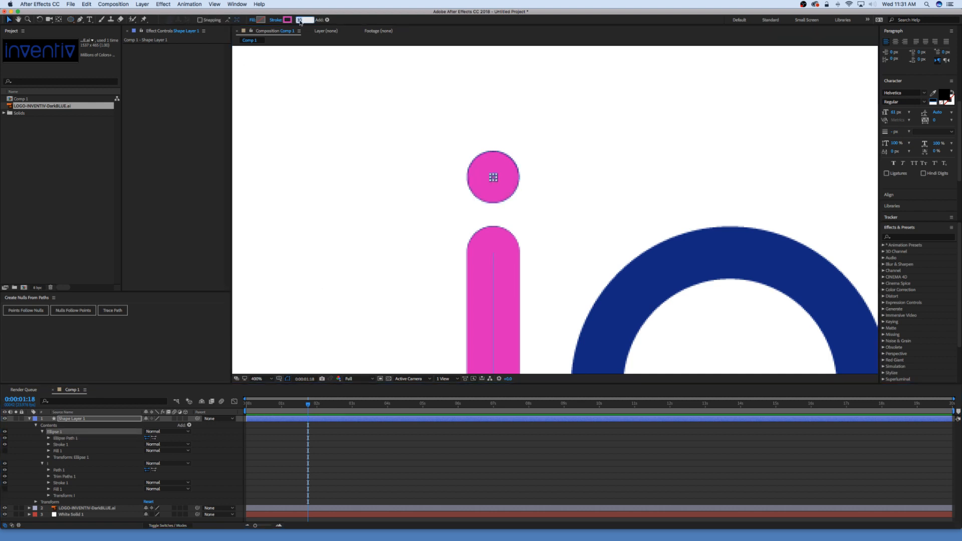
key("Return")
left_click(575, 113)
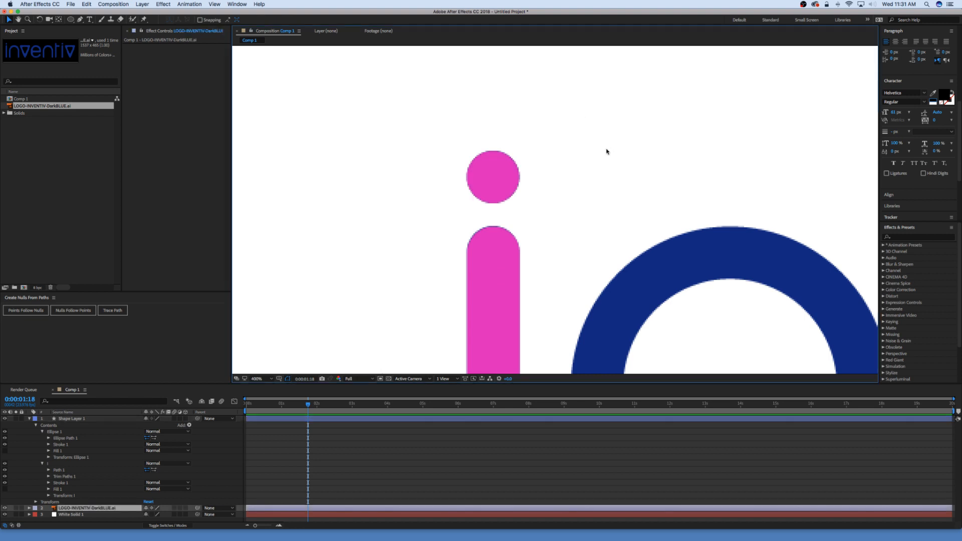
Step: Try to draw a rounded rectangle over the first n while the logo artwork layer is selected
key("comma")
key("comma")
left_click_drag(634, 194, 511, 171)
key("period")
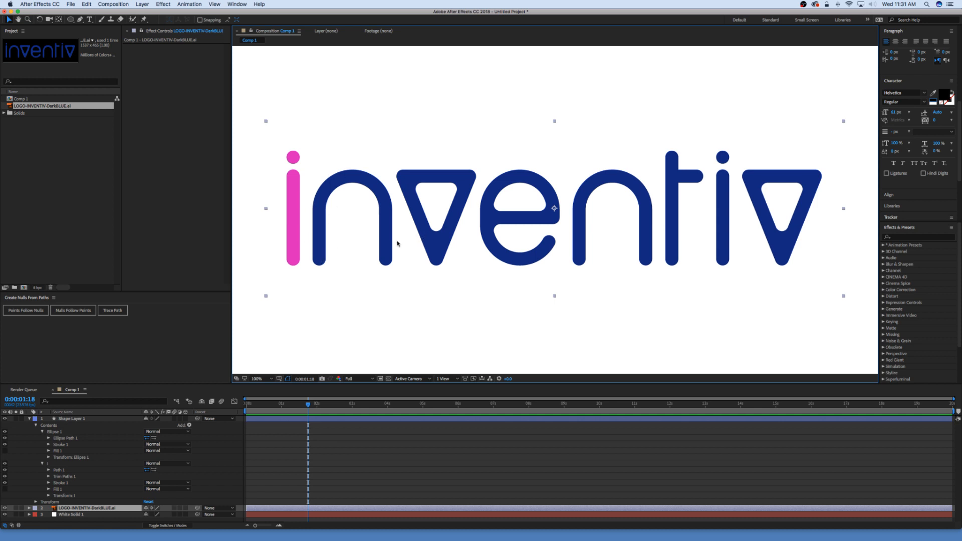
left_click(70, 19)
left_click(115, 28)
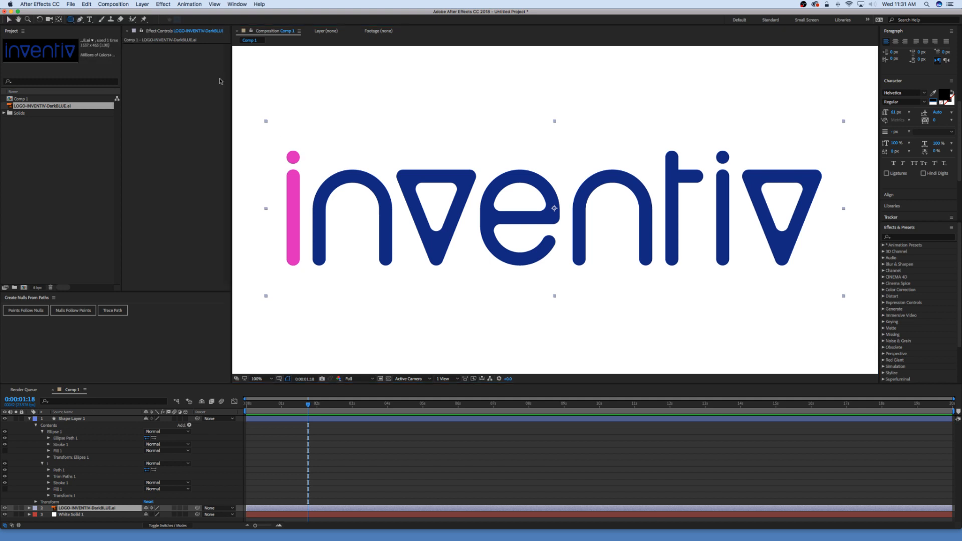
left_click_drag(327, 162, 387, 287)
scroll(138, 449, "up", 1)
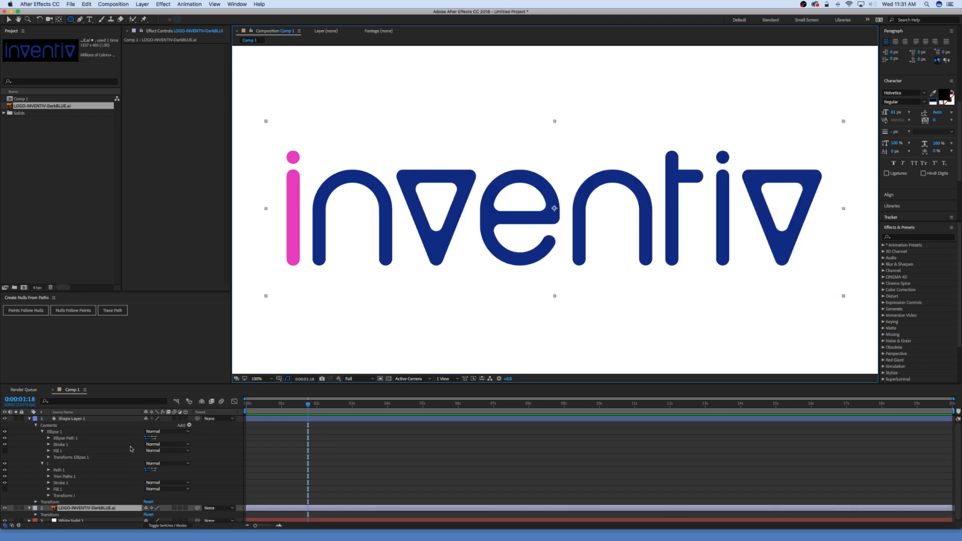
Step: Collapse the Ellipse 1 and i groups and select Shape Layer 1 as the layer to draw in
left_click(42, 434)
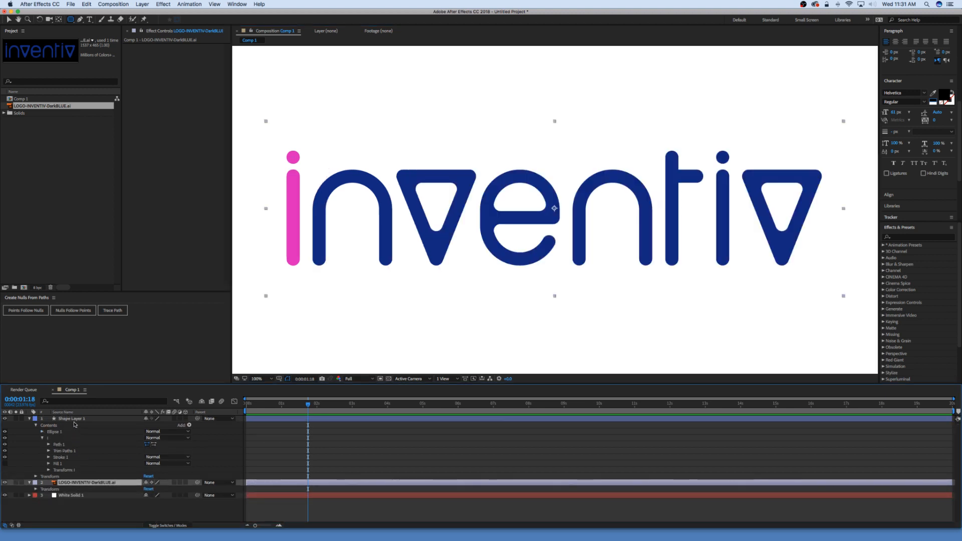
left_click(75, 419)
left_click(42, 438)
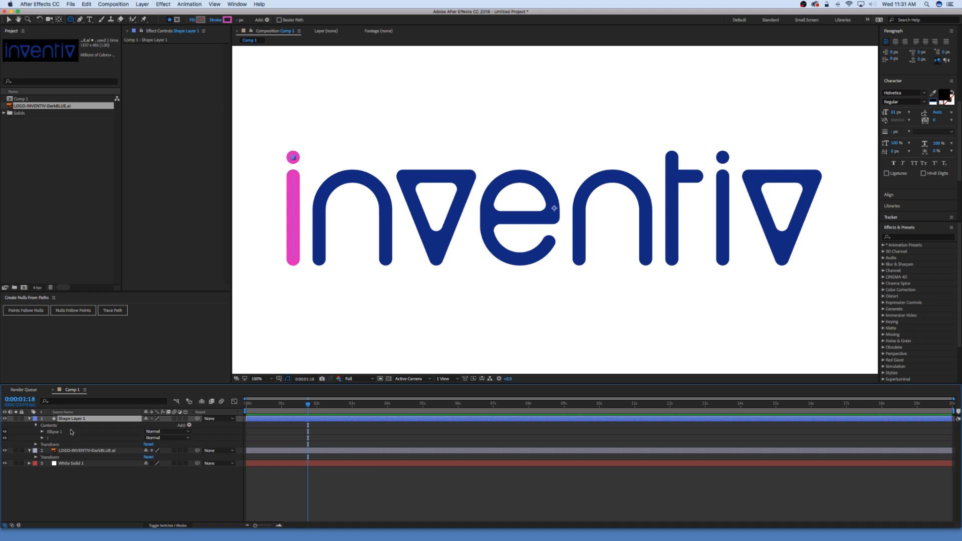
left_click(261, 503)
left_click(278, 419)
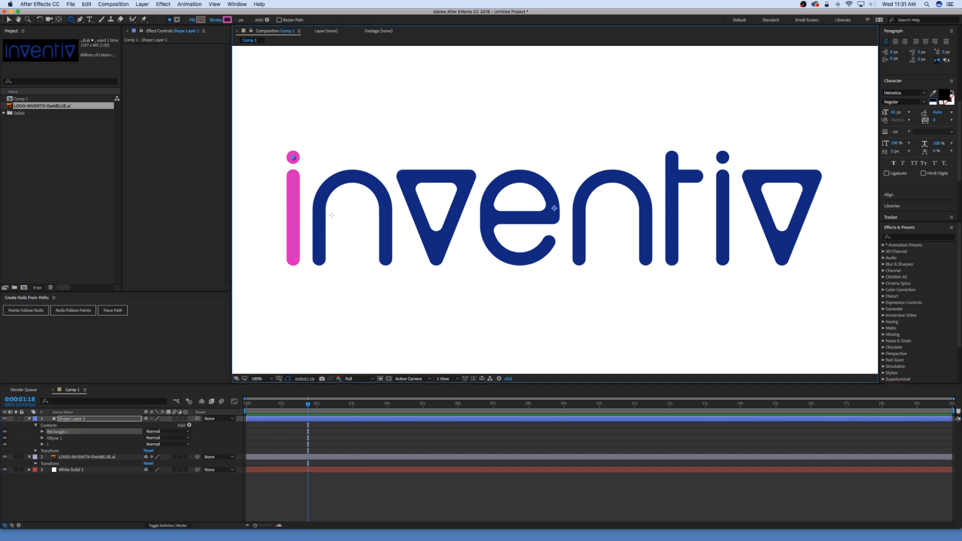
Step: Draw a tall rounded rectangle that follows the first n's arch and stems and extends below them, and set its stroke width to 35 px
mouse_move(314, 189)
left_mouse_down()
mouse_move(354, 272)
mouse_move(383, 301)
mouse_move(432, 299)
mouse_move(385, 299)
mouse_move(381, 281)
mouse_move(387, 300)
left_mouse_up()
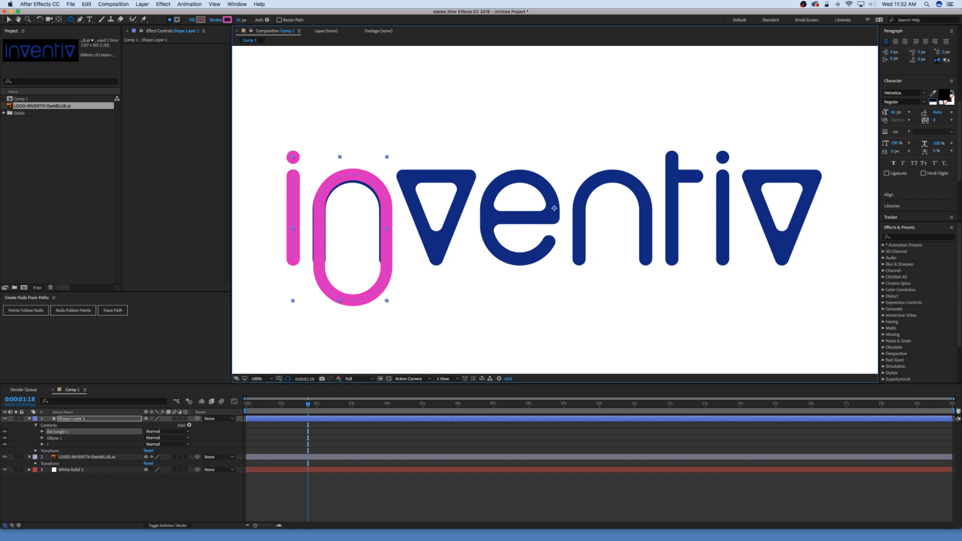
left_click_drag(386, 301, 385, 302)
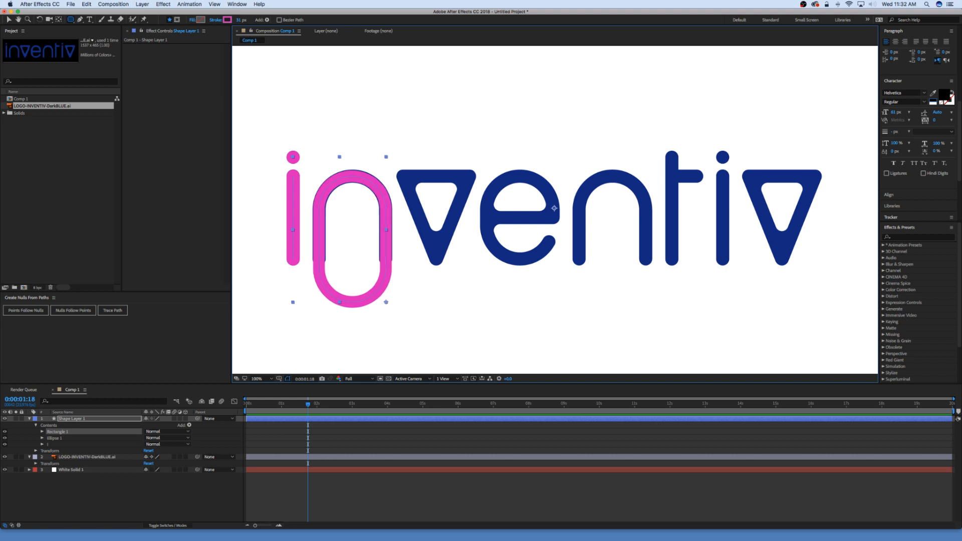
left_click(239, 20)
type("35")
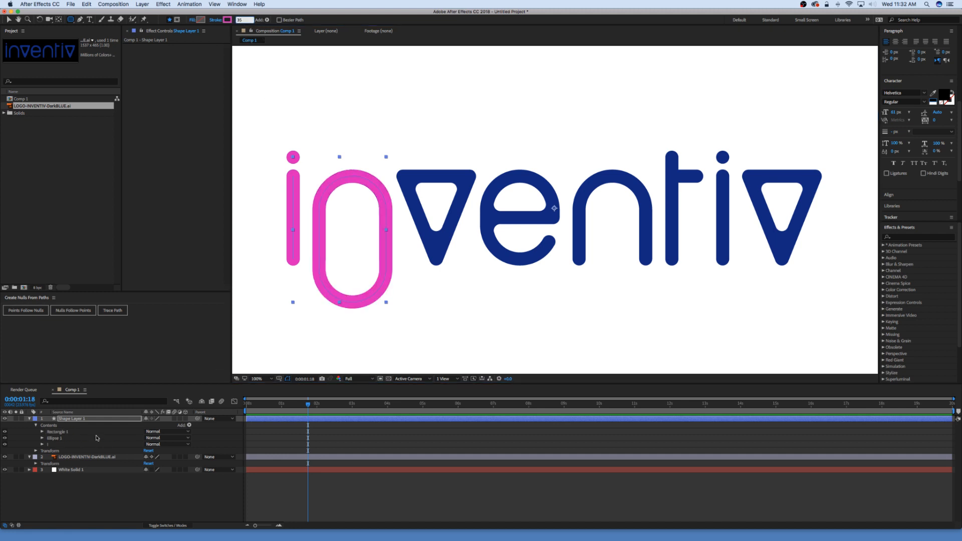
Step: Rename the Rectangle 1 group to N
left_click(53, 432)
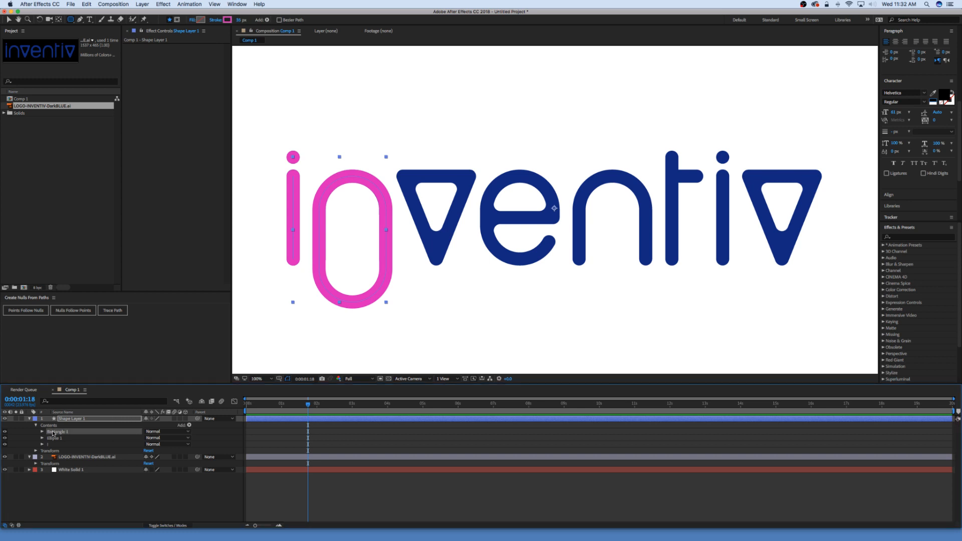
key("Return")
type("N")
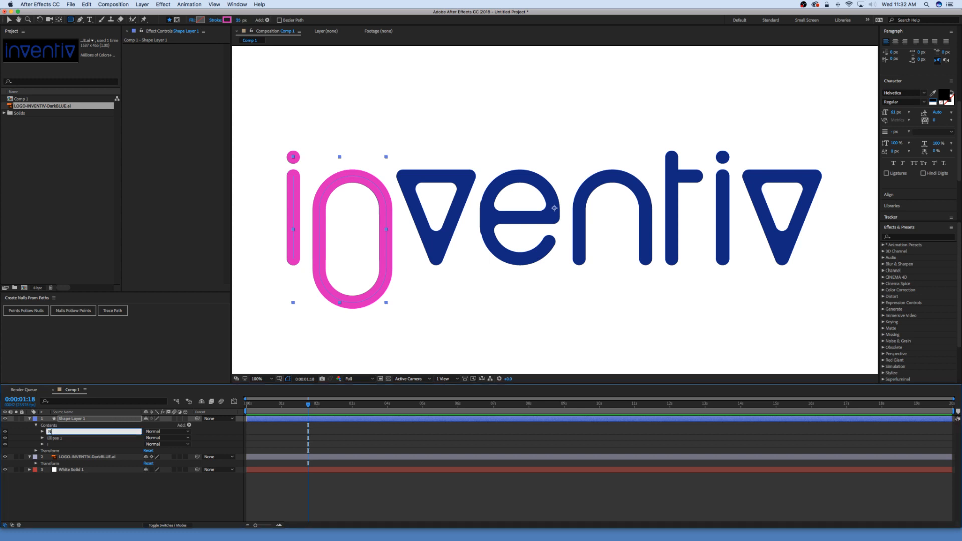
left_click(232, 484)
Step: Add Trim Paths inside the N group and lower its End value so that part of the rounded rectangle's outline is trimmed away
left_click(189, 425)
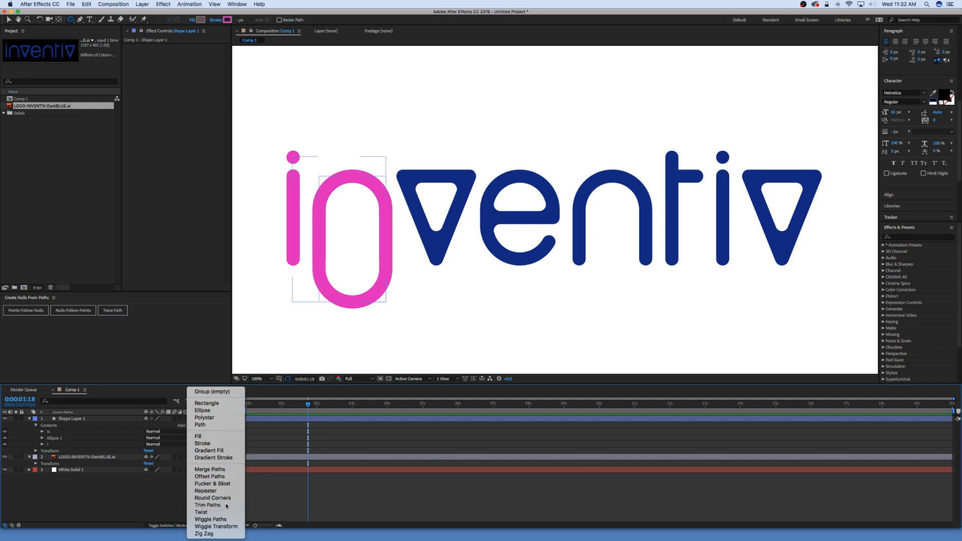
left_click(208, 505)
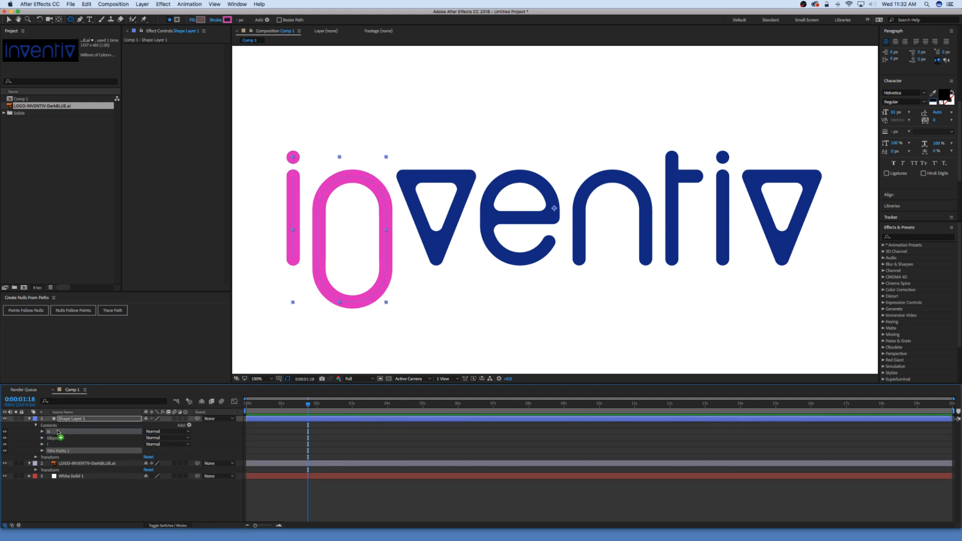
key("Delete")
left_click(43, 433)
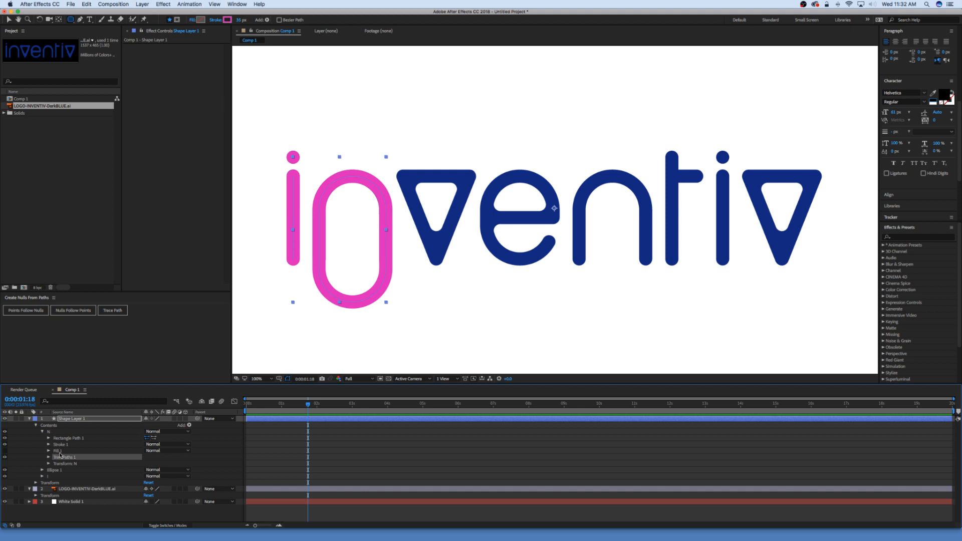
left_click(49, 457)
left_click_drag(150, 469, 61, 475)
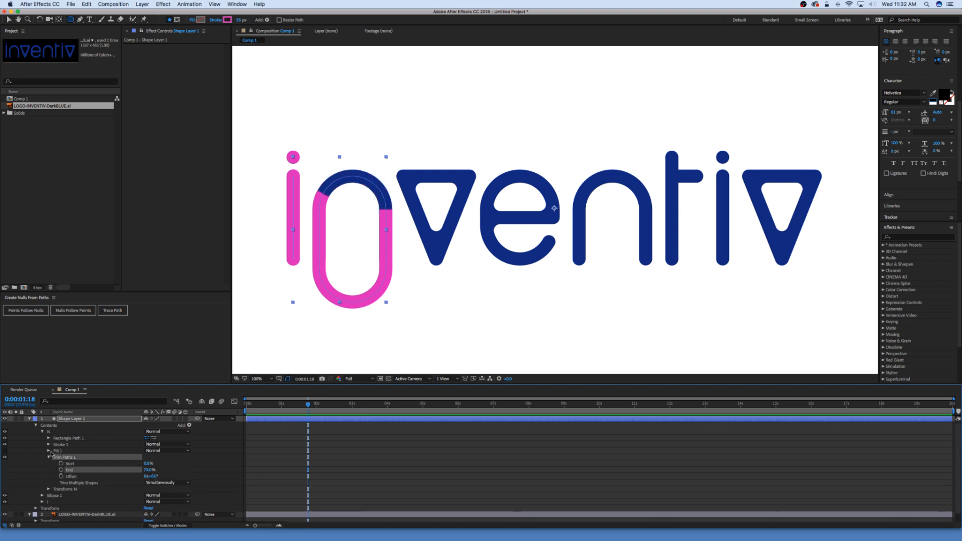
Step: Set the line cap of the N group's stroke to Round Cap
left_click(49, 444)
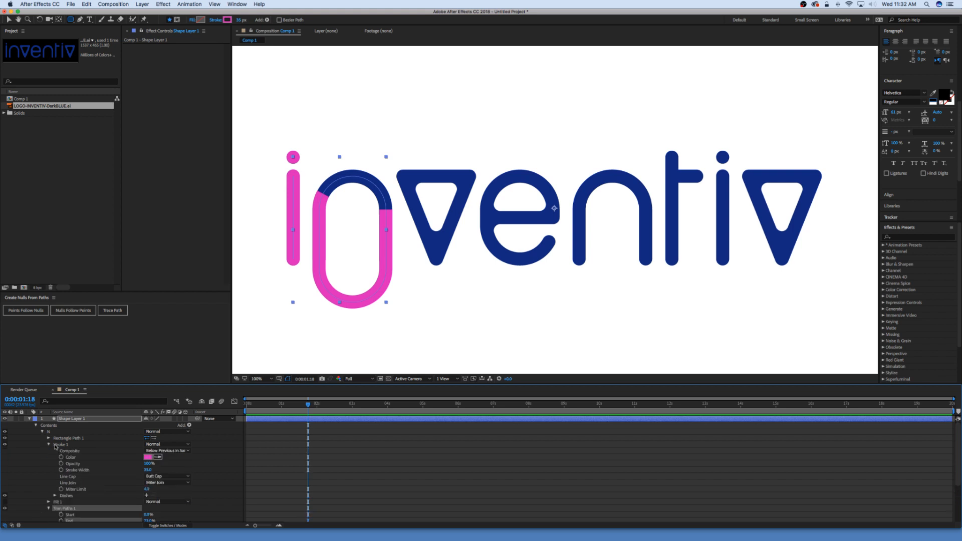
left_click(166, 476)
left_click(161, 492)
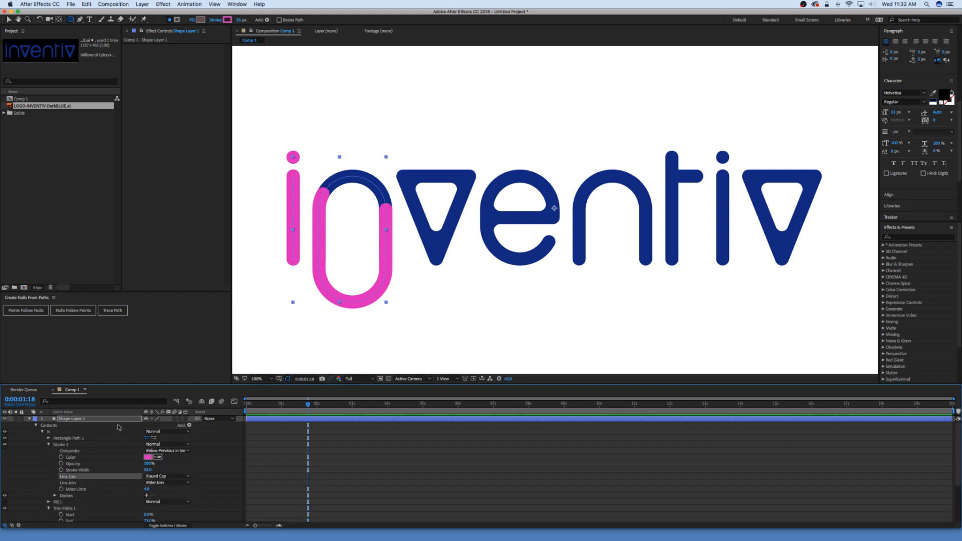
left_click(49, 444)
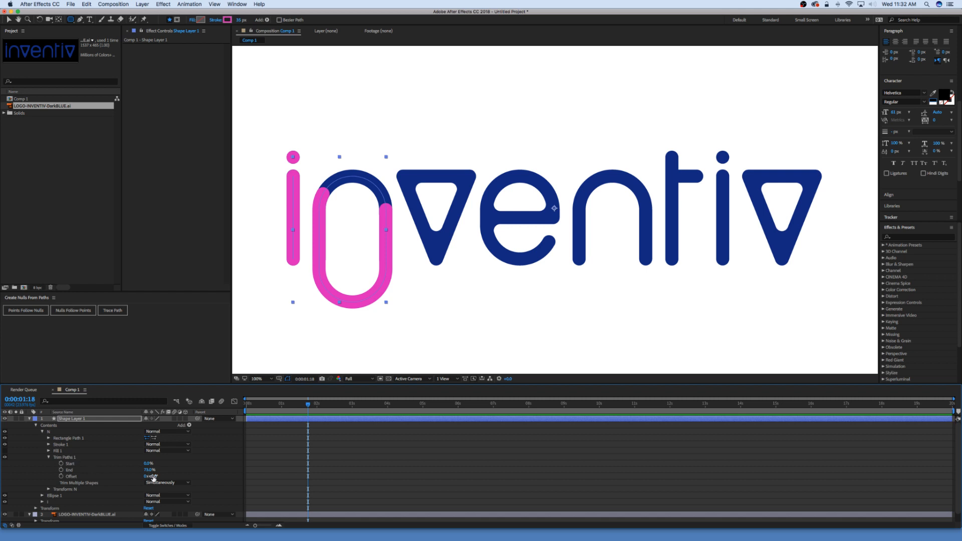
Step: Adjust the N group's Trim Paths Offset and lower its End so the stroke covers only the n's arch and two stems
left_click_drag(151, 476, 83, 469)
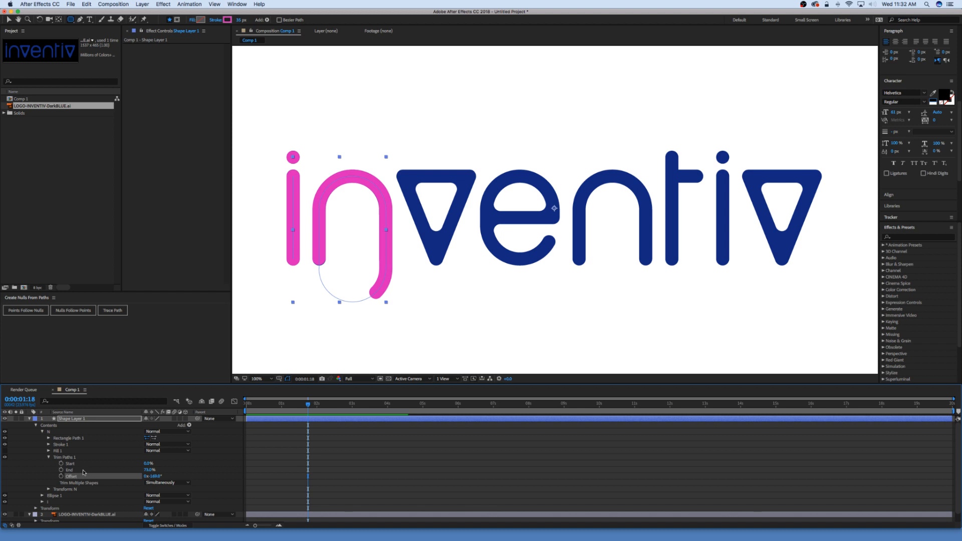
left_click_drag(147, 470, 142, 469)
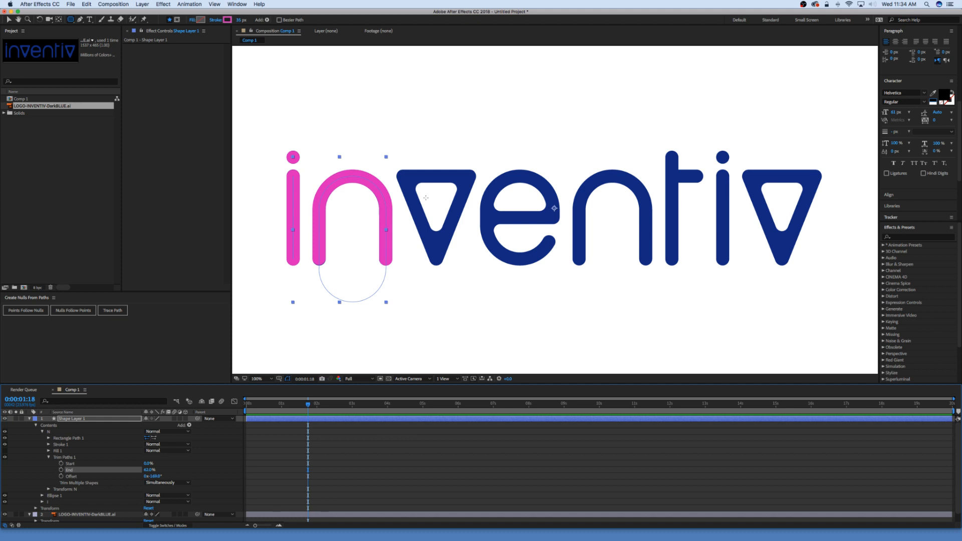
Step: Draw a five-sided polygon over the first v with the Polygon Tool in Shape Layer 1
left_click(71, 19)
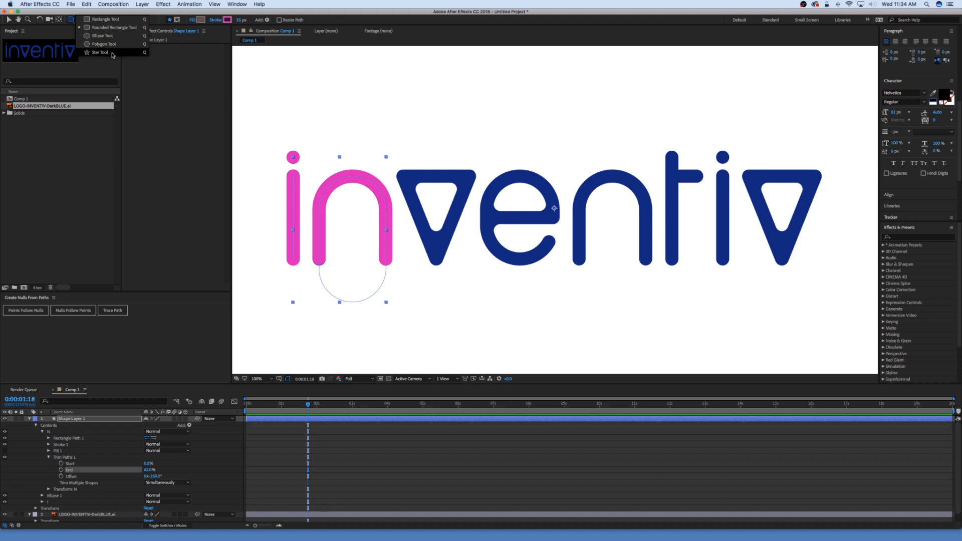
left_click(103, 35)
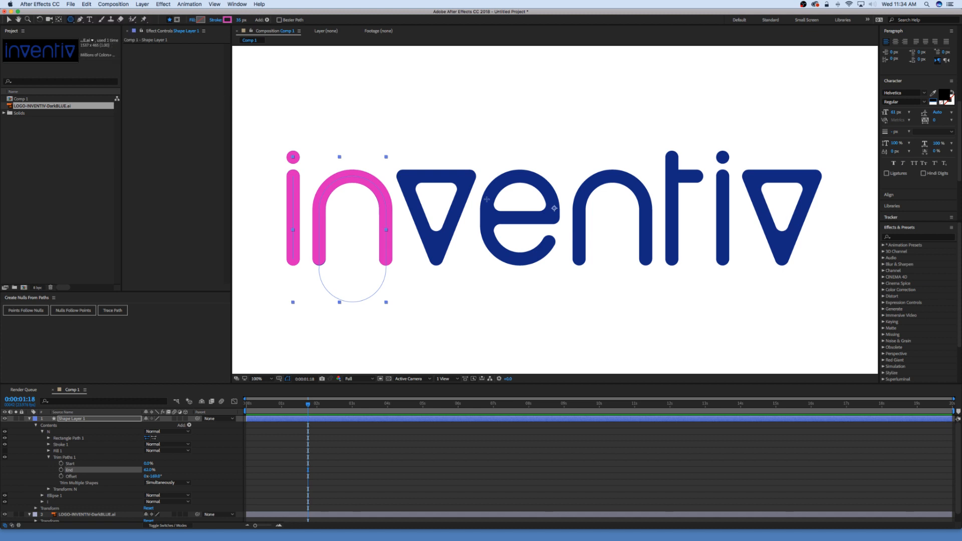
mouse_move(417, 180)
left_mouse_down()
mouse_move(437, 210)
mouse_move(469, 231)
mouse_move(459, 232)
left_mouse_up()
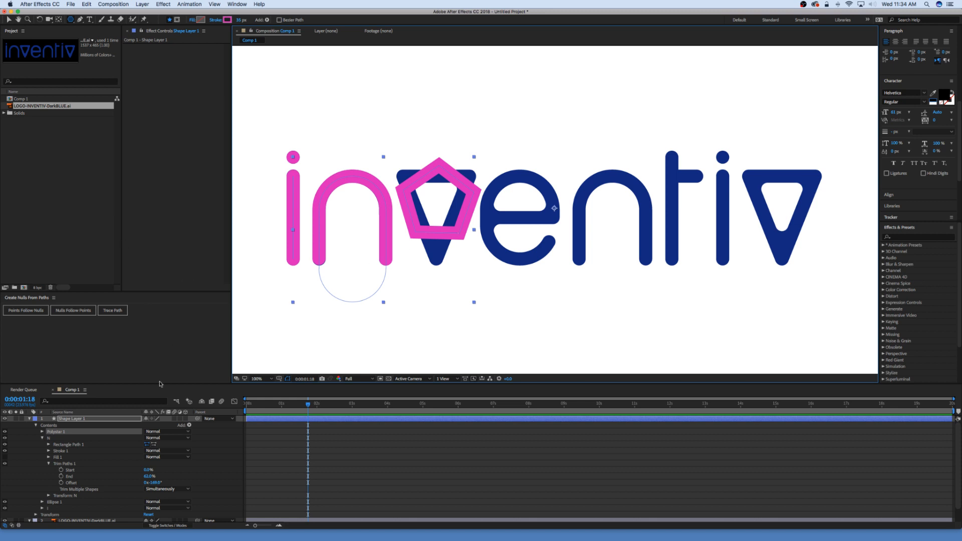
Step: Collapse the N group and set the Polystar path's number of points to 3 to make a triangle
left_click(41, 439)
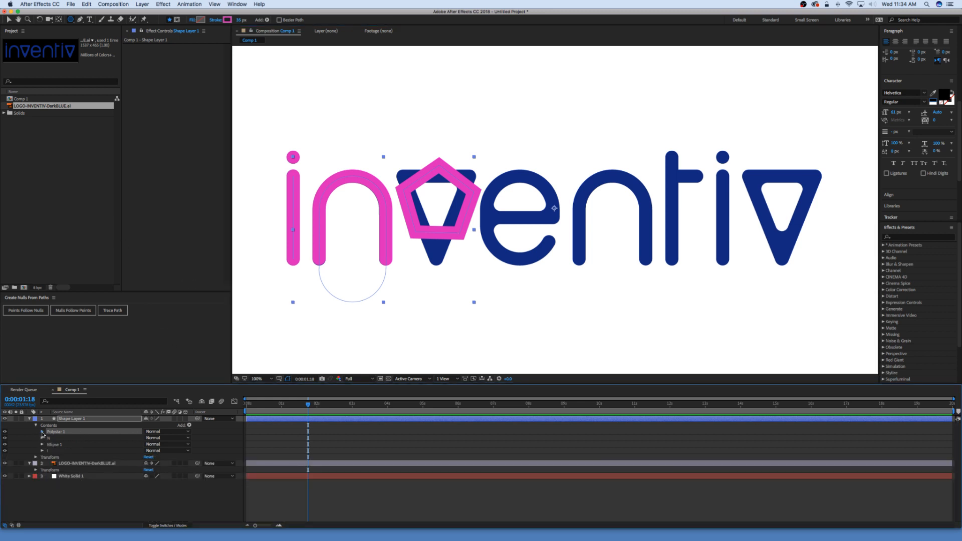
left_click(42, 431)
left_click(52, 438)
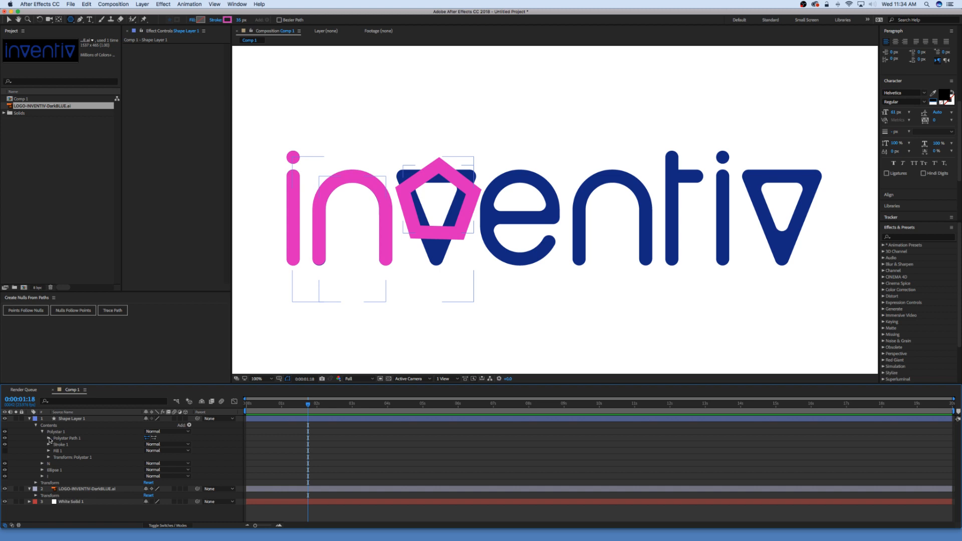
left_click(49, 438)
left_click(148, 451)
type("3")
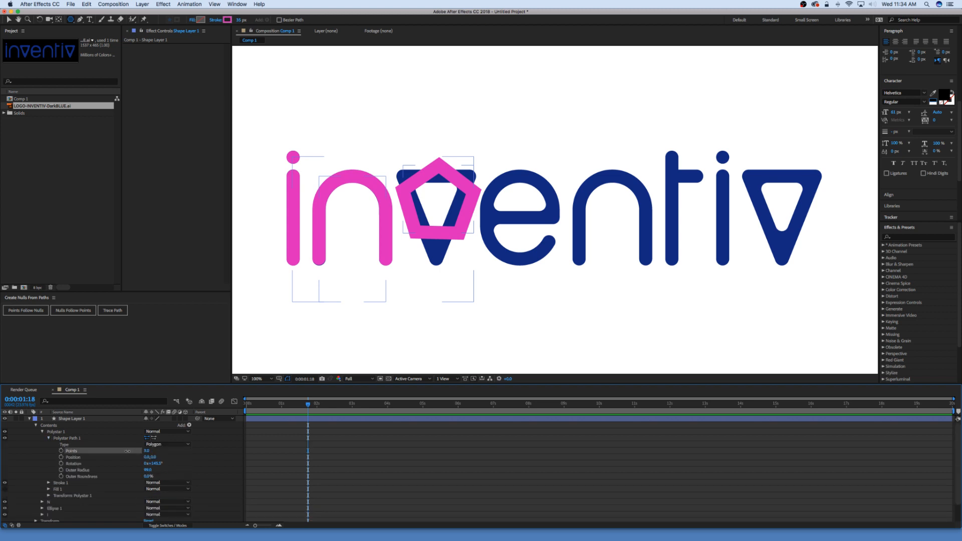
key("Return")
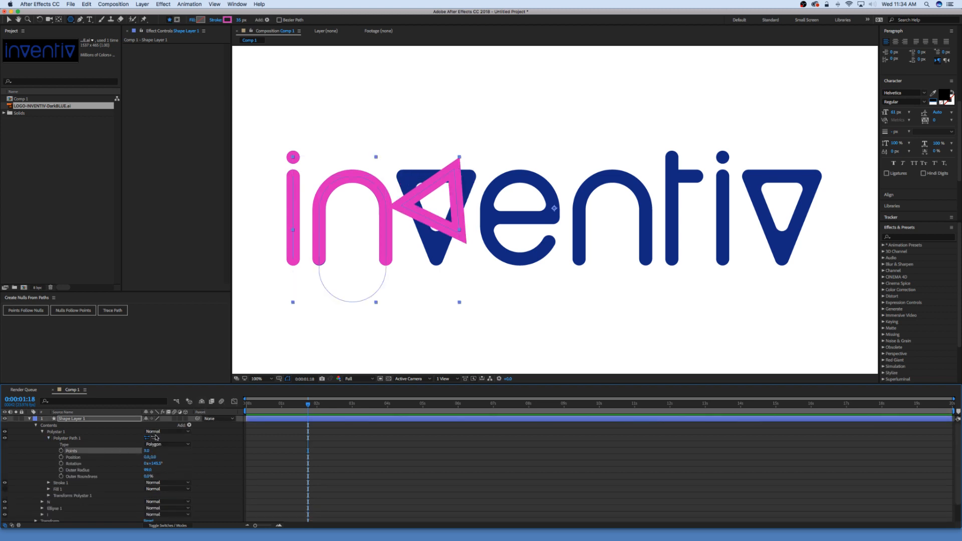
Step: Add Round Corners to the triangle in the Polystar 1 group
left_click(49, 439)
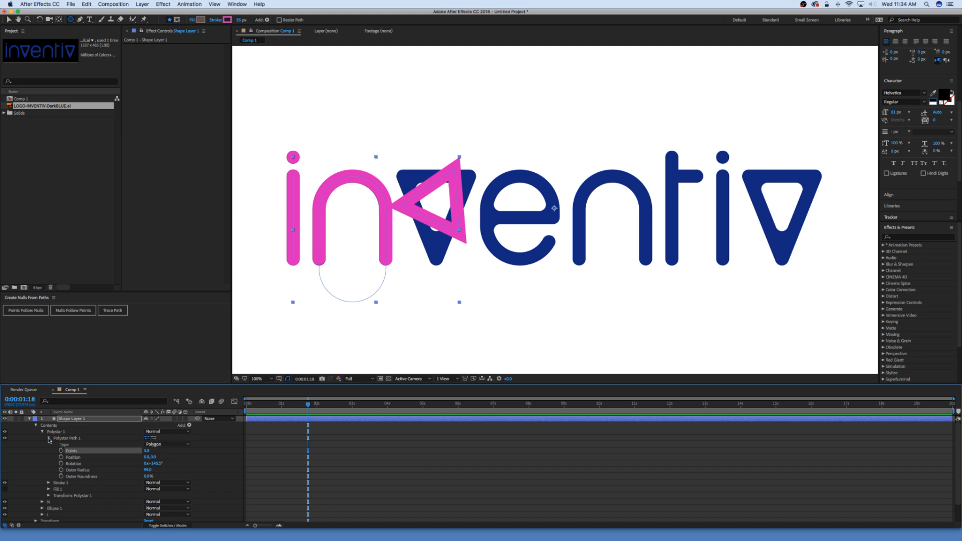
left_click(189, 424)
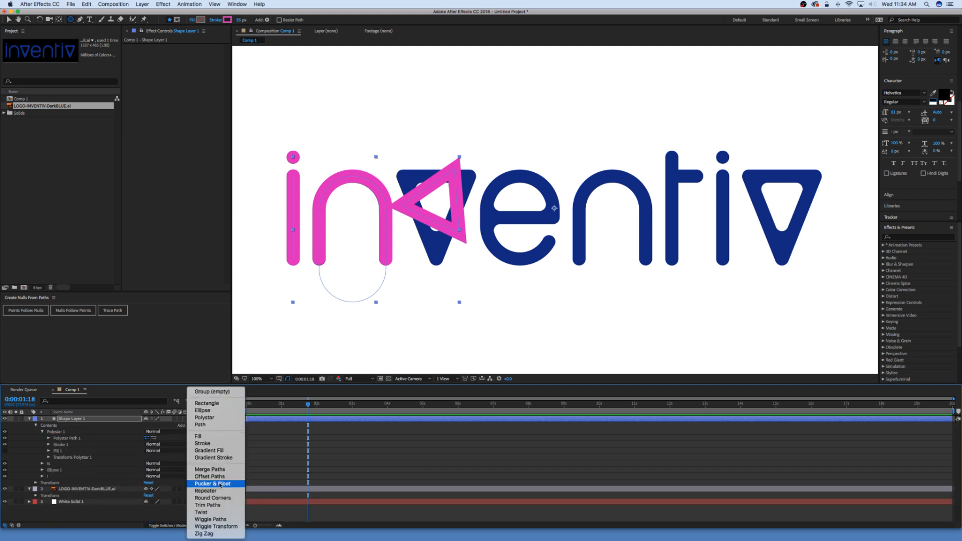
left_click(218, 499)
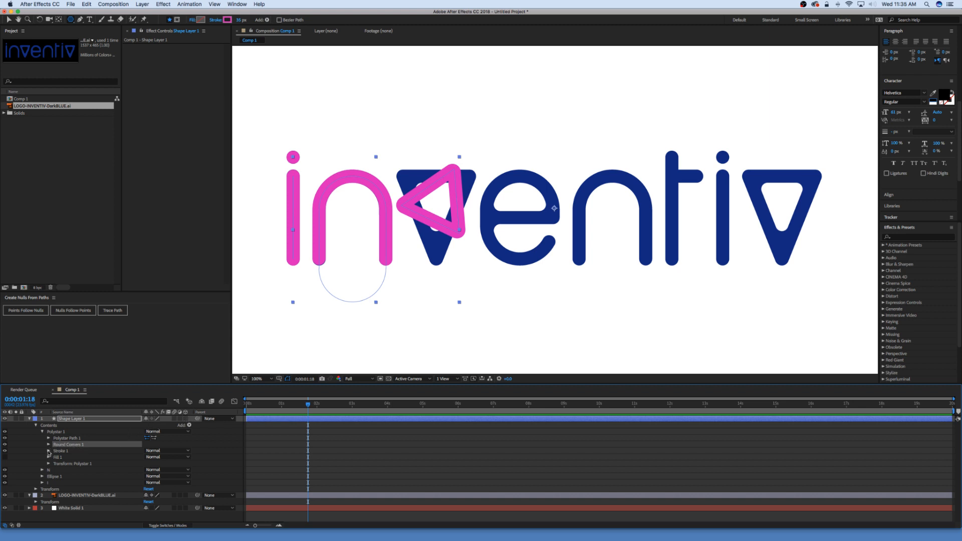
Step: Give the triangle's stroke a Round Join and a Round Cap
left_click(49, 451)
left_click(167, 489)
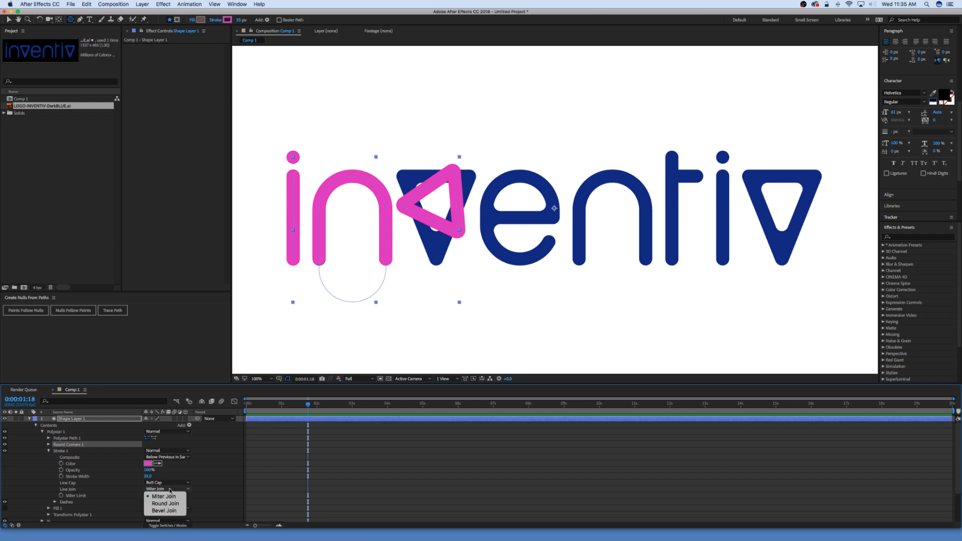
left_click(177, 505)
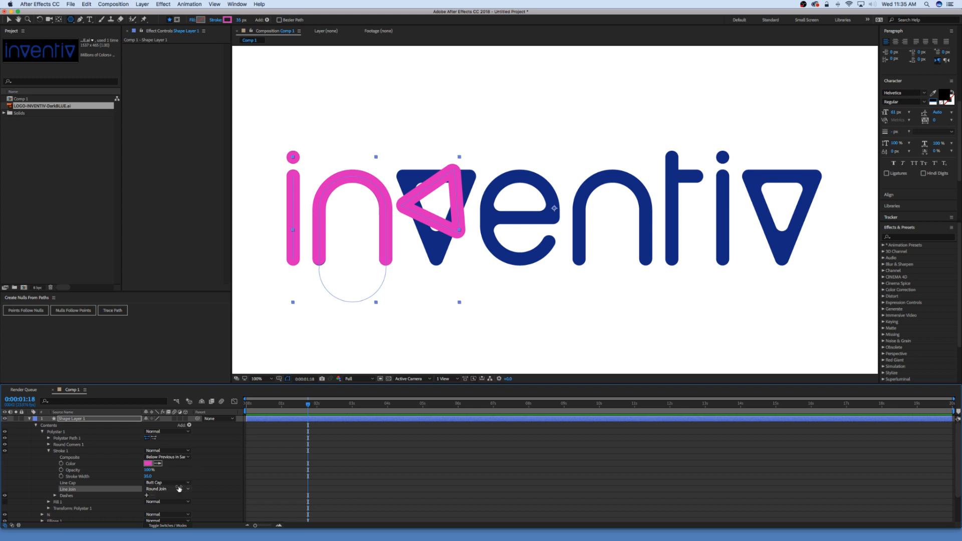
left_click(176, 484)
left_click(176, 485)
left_click(176, 484)
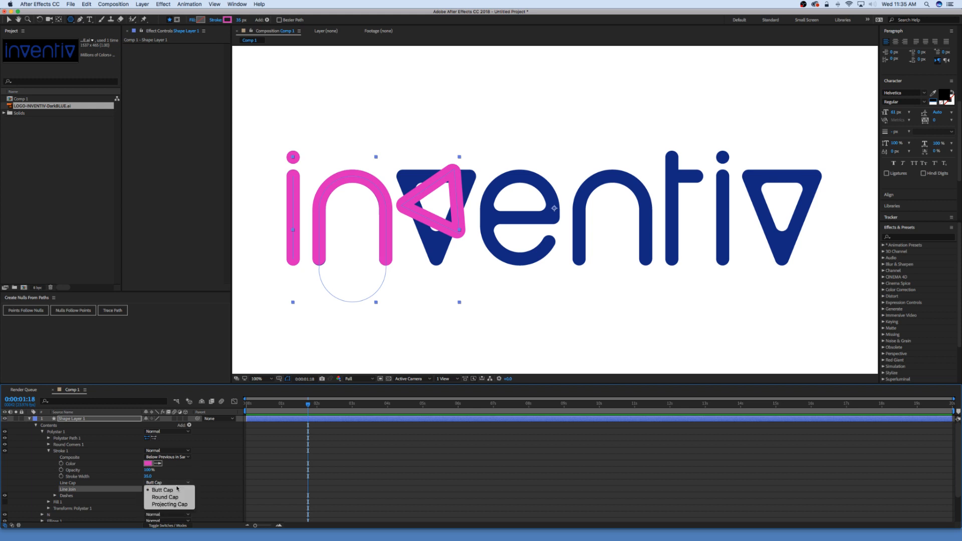
left_click(176, 495)
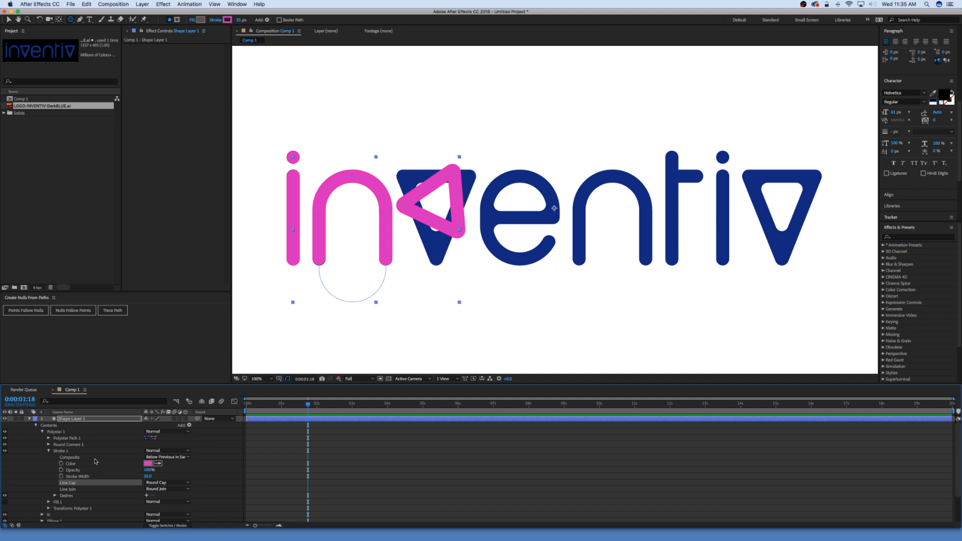
Step: Add Offset Paths to the triangle and give it a negative amount that shrinks the shape inward
left_click(189, 426)
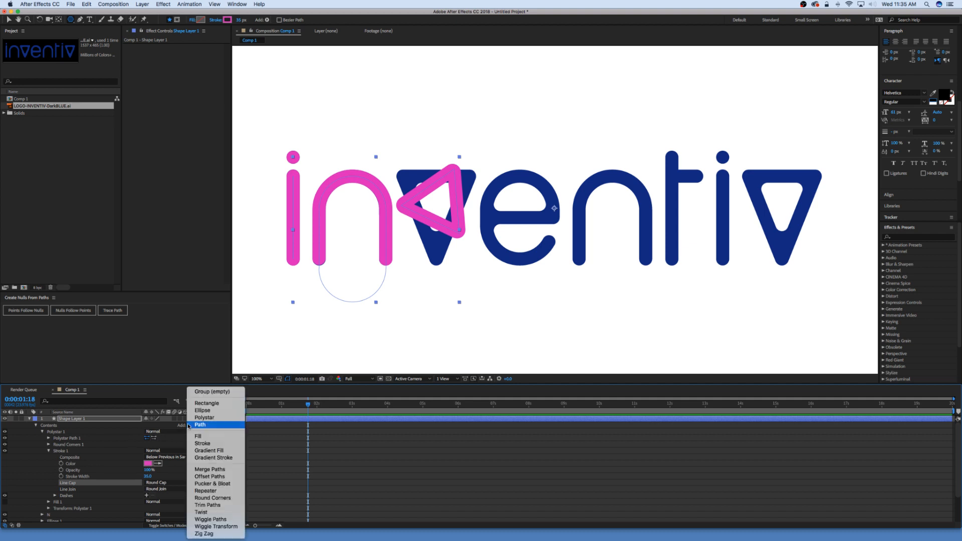
left_click(217, 477)
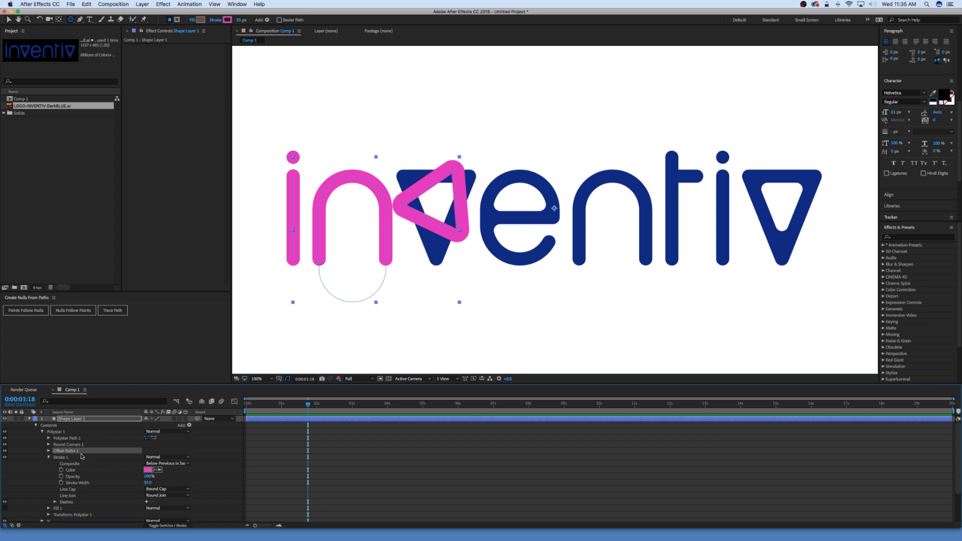
left_click(49, 451)
left_click_drag(149, 456, 130, 457)
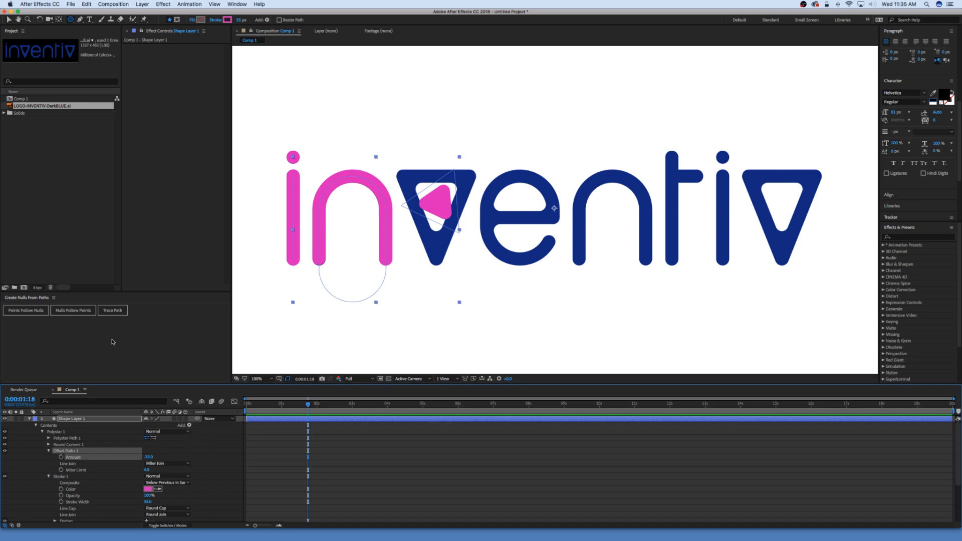
Step: Set the Polystar 1 group's transform position to 0,0
left_click(49, 438)
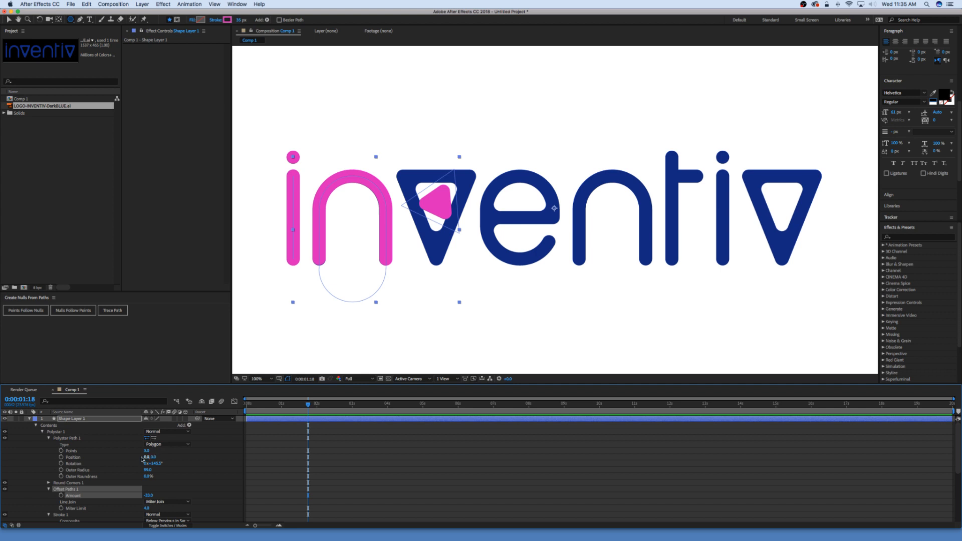
scroll(72, 461, "down", 3)
scroll(72, 462, "down", 4)
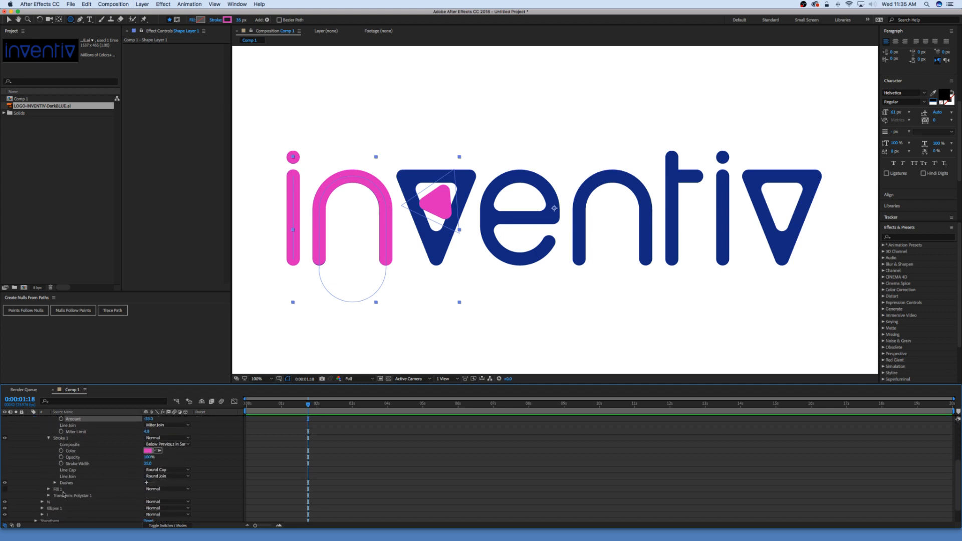
left_click(48, 496)
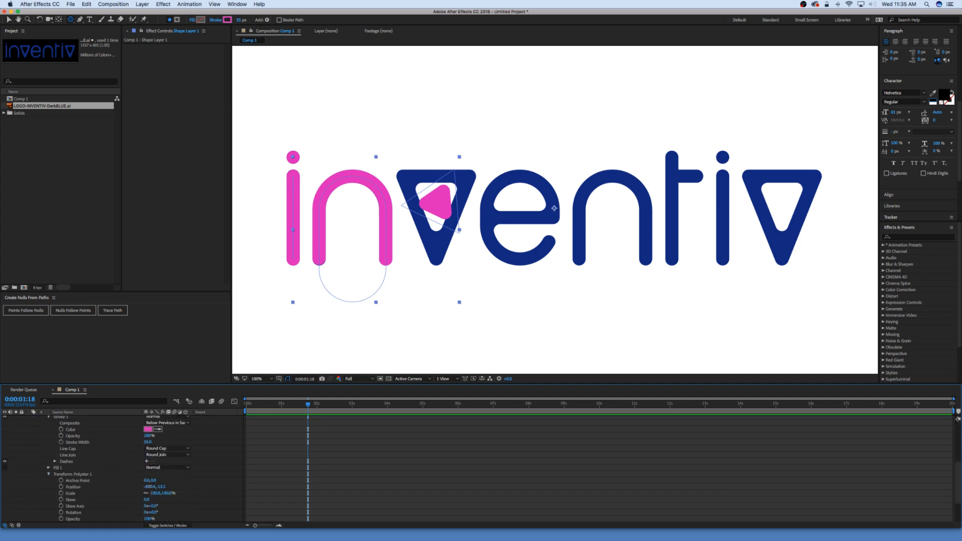
left_click(150, 486)
type("0.0,0.0")
key("Tab")
type("0")
key("Return")
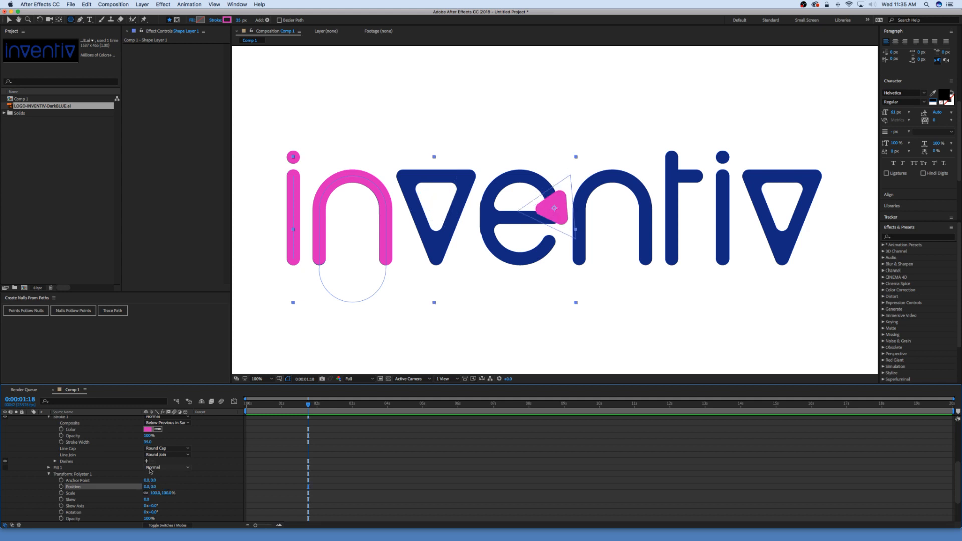
Step: Try to turn the triangle point-down with the Polystar 1 group's transform rotation, and undo the rotation
scroll(150, 470, "down", 1)
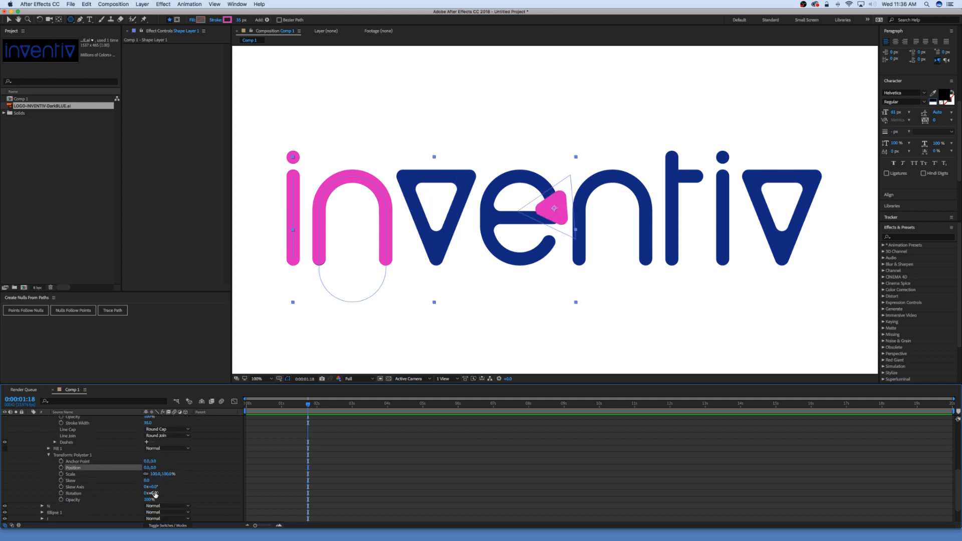
left_click_drag(154, 493, 169, 495)
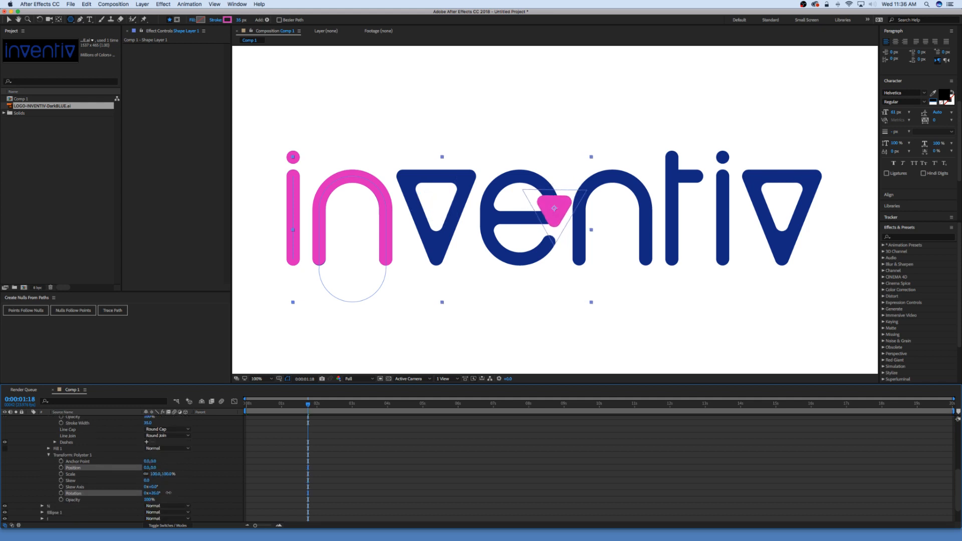
key("super+z")
Step: Reset the Polystar path's own rotation to 0°, and set it to 180° so the triangle points down
scroll(145, 484, "up", 3)
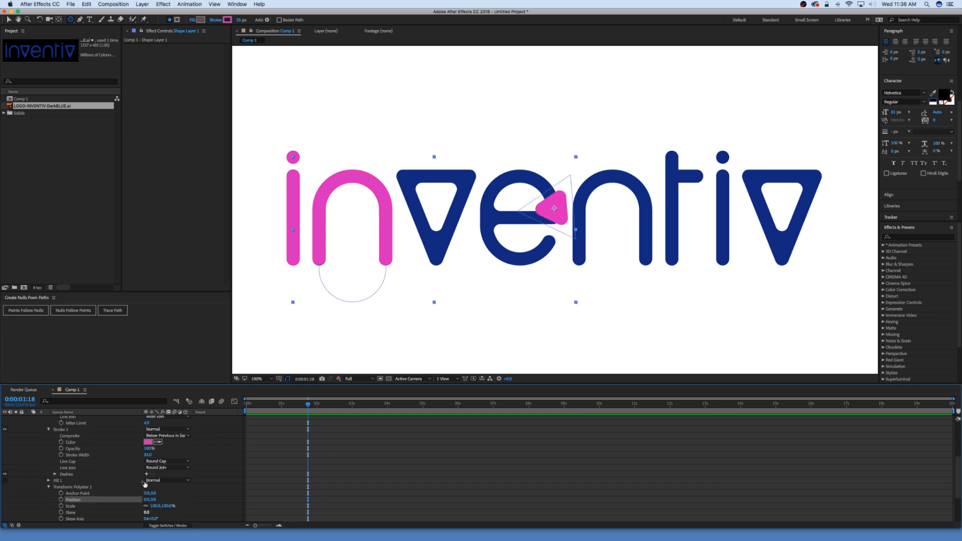
scroll(144, 484, "up", 5)
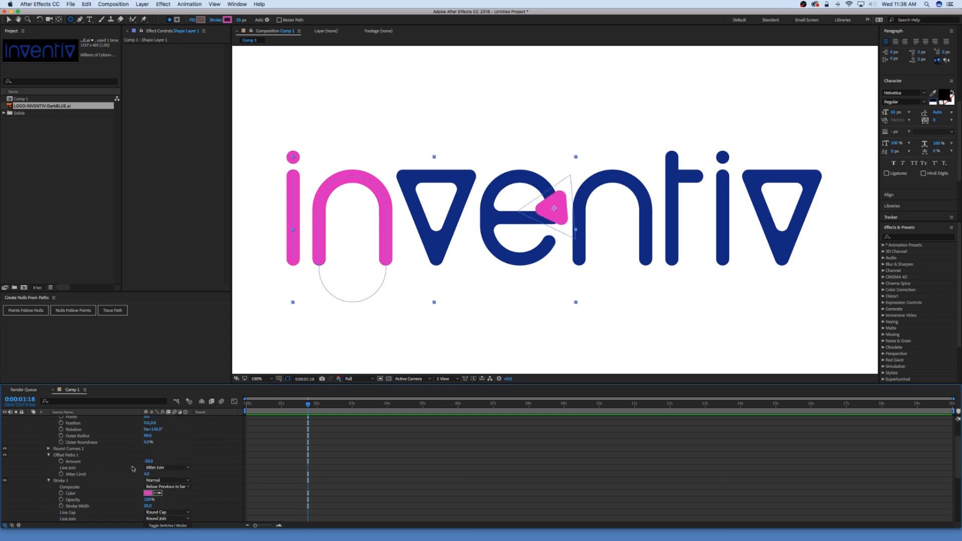
scroll(133, 469, "up", 3)
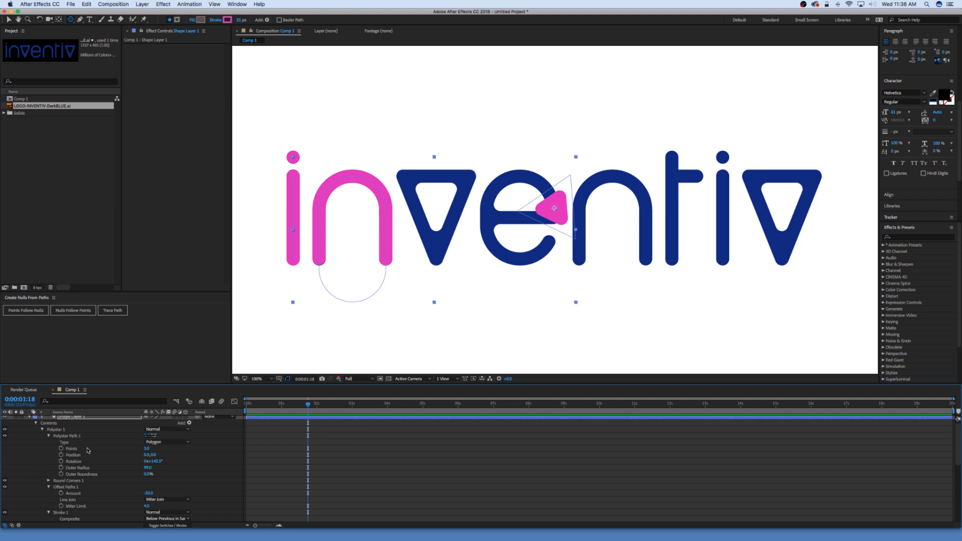
left_click(153, 461)
type("0")
key("Return")
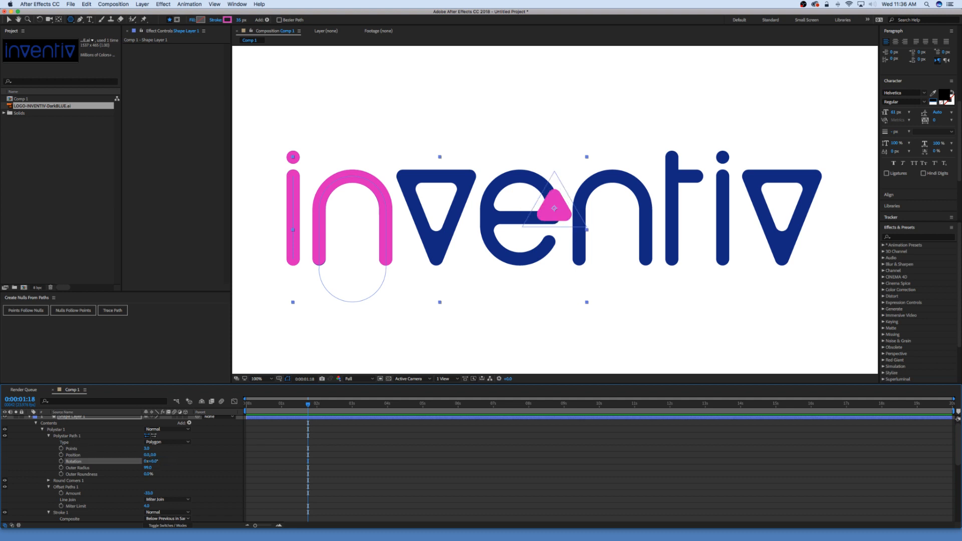
left_click(154, 460)
type("180")
key("Return")
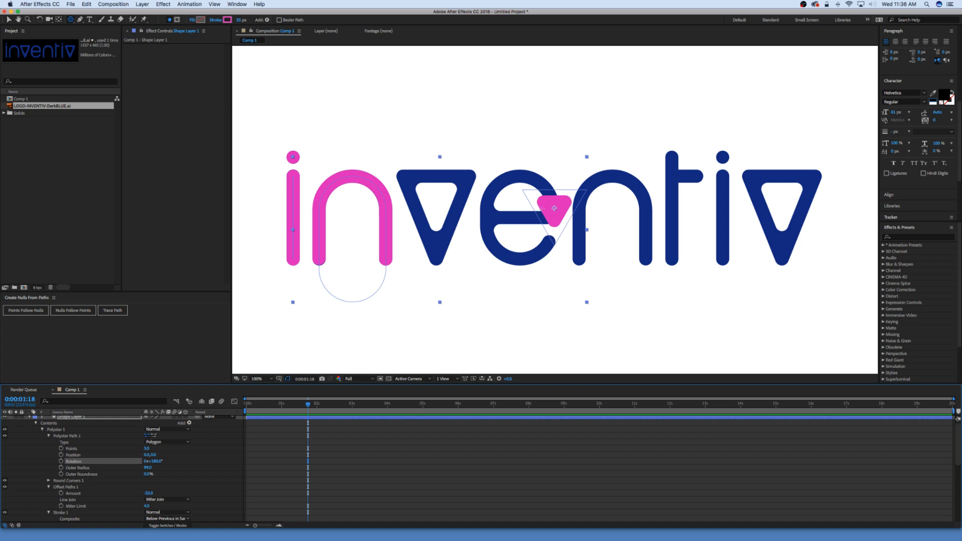
Step: Move the triangle onto the first v's opening and slightly reduce its outer radius
key("v")
left_click(559, 212)
left_click_drag(558, 212, 441, 199)
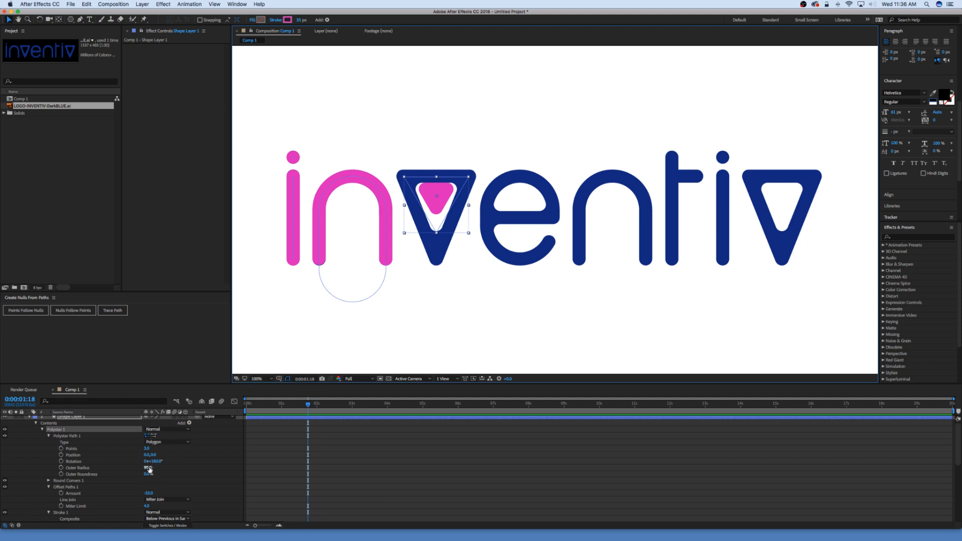
left_click_drag(149, 469, 146, 468)
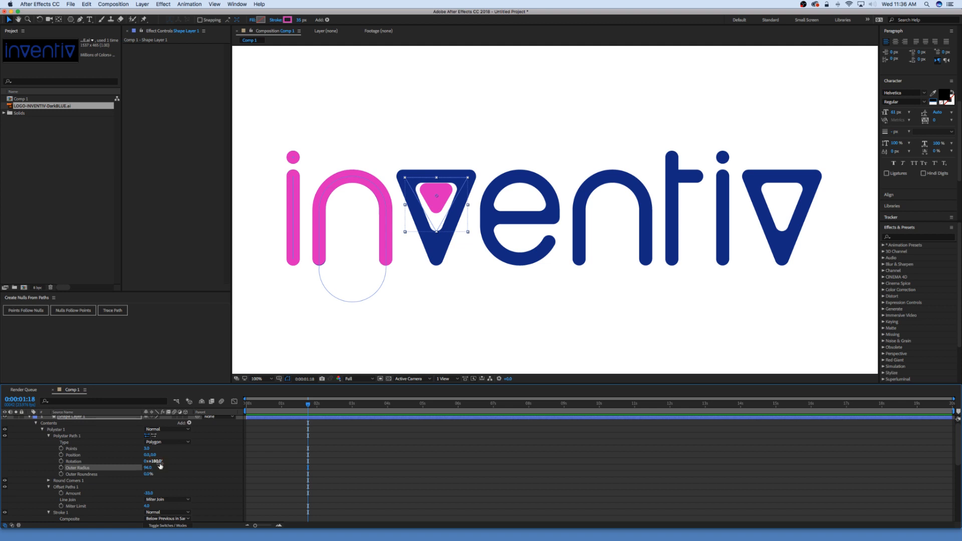
Step: Delete the Offset Paths operator from the triangle's Polystar 1 group
mouse_move(153, 461)
left_mouse_down()
mouse_move(183, 461)
mouse_move(169, 461)
left_mouse_up()
left_click(82, 487)
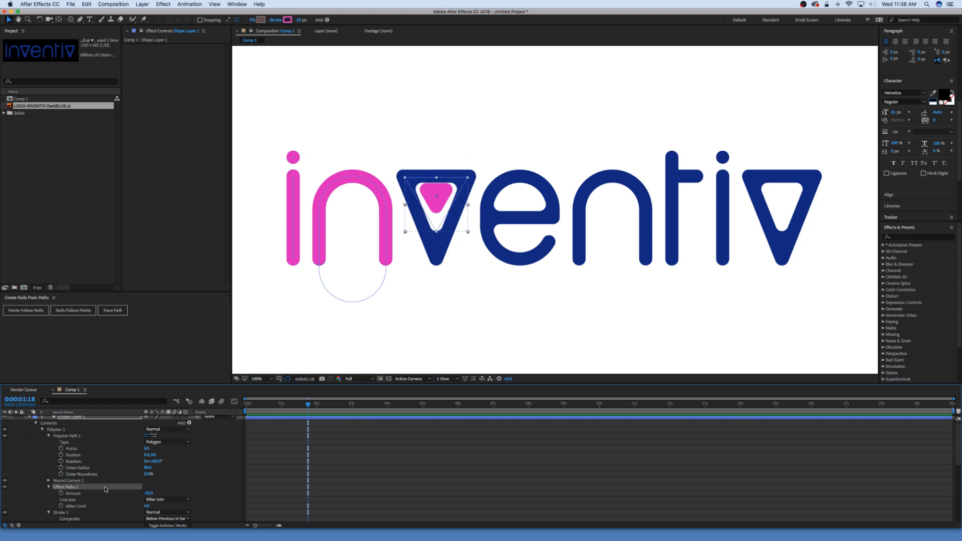
key("Delete")
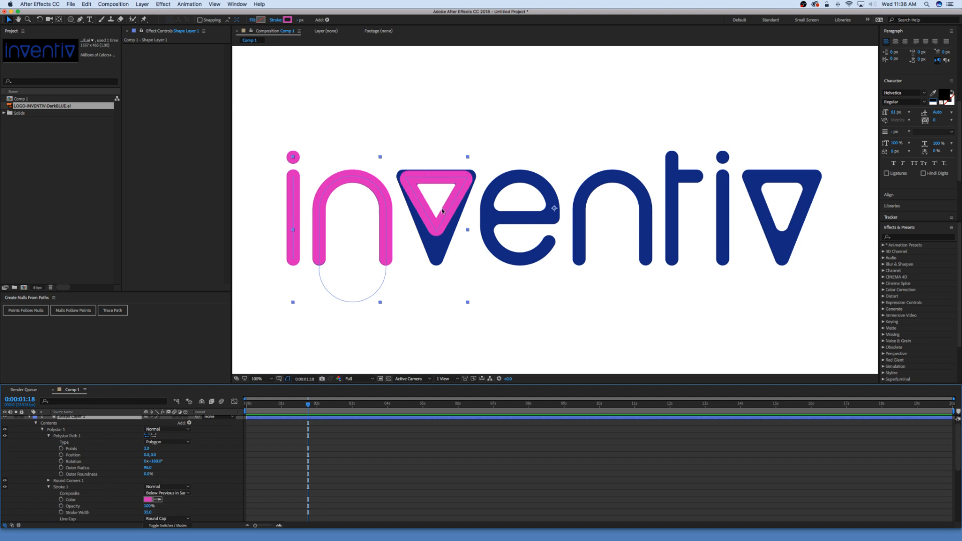
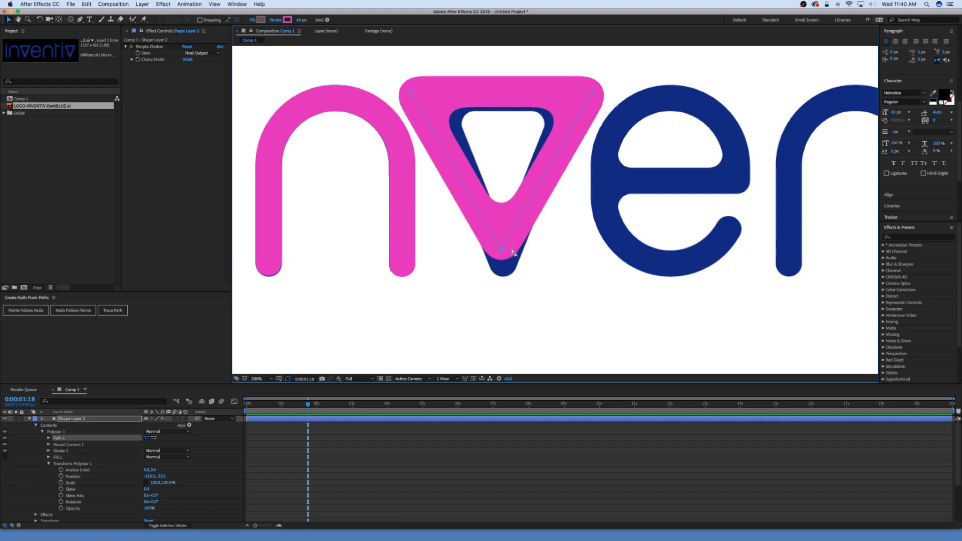
Step: Shrink the triangle and bring its upper-left corner in line with the v's upper-left corner
left_click(514, 248)
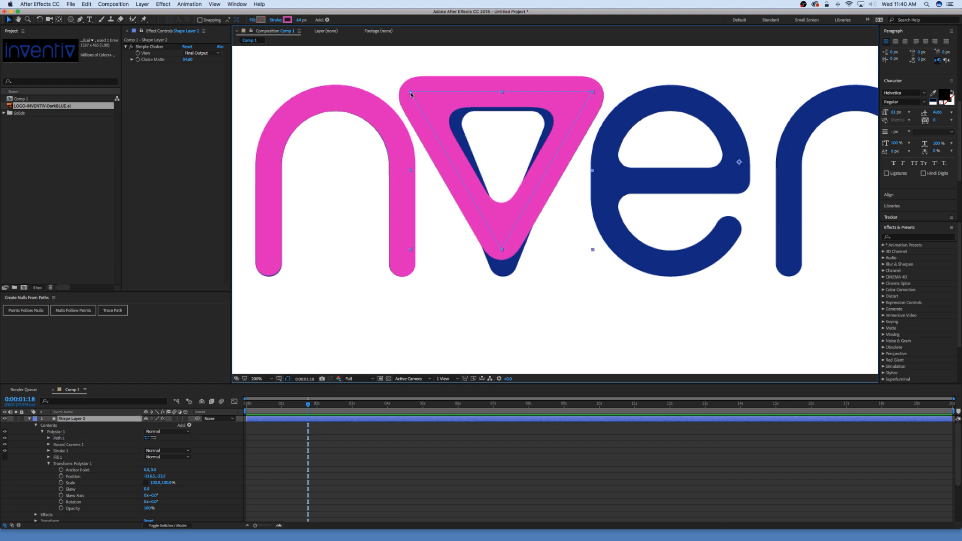
left_click_drag(410, 94, 438, 97)
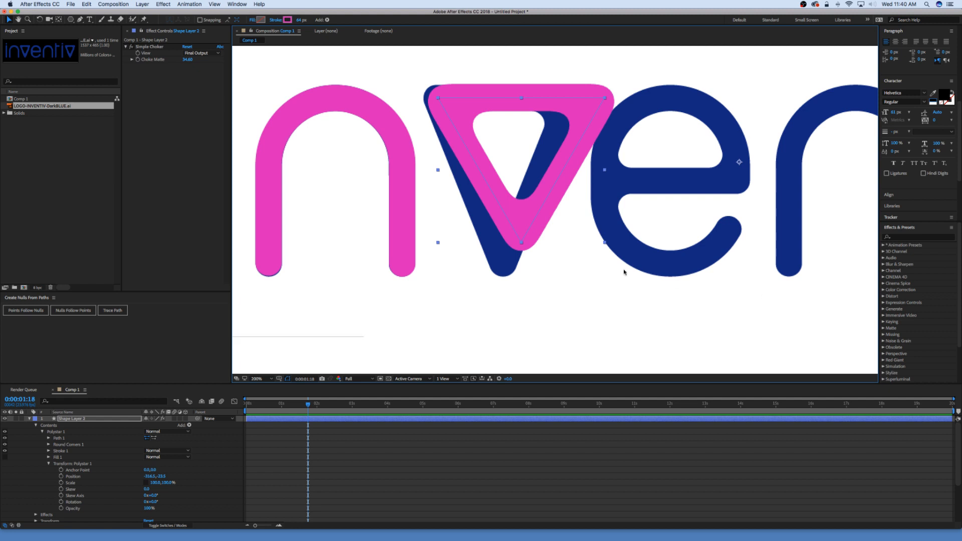
Step: Try to pull only the triangle's bottom point down to the v's tip, and undo the changes
left_click(522, 242)
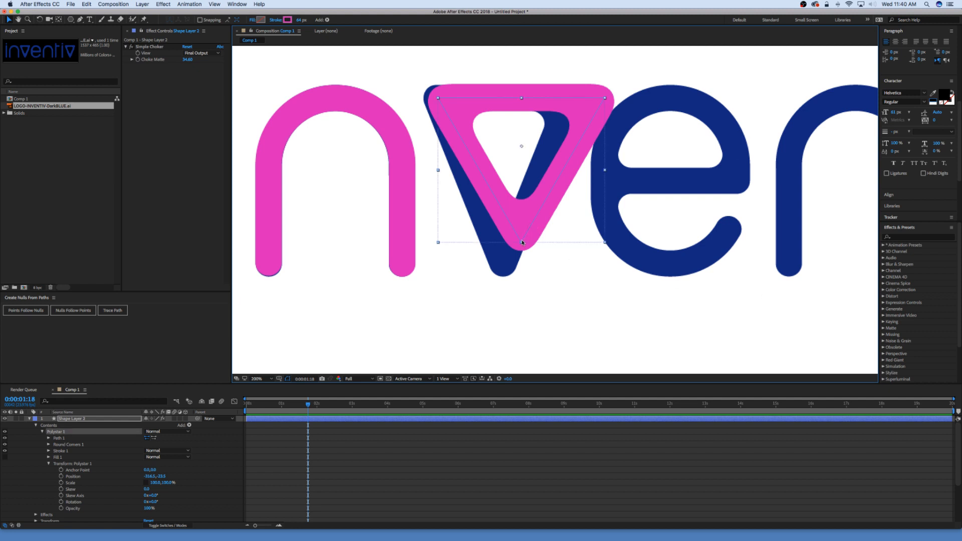
left_click_drag(522, 244, 515, 286)
key("super+z")
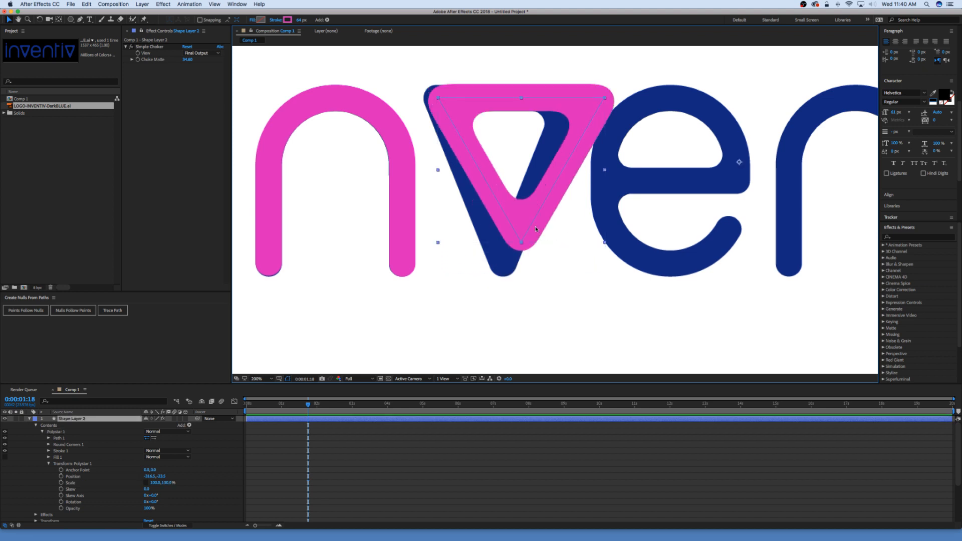
left_click(59, 439)
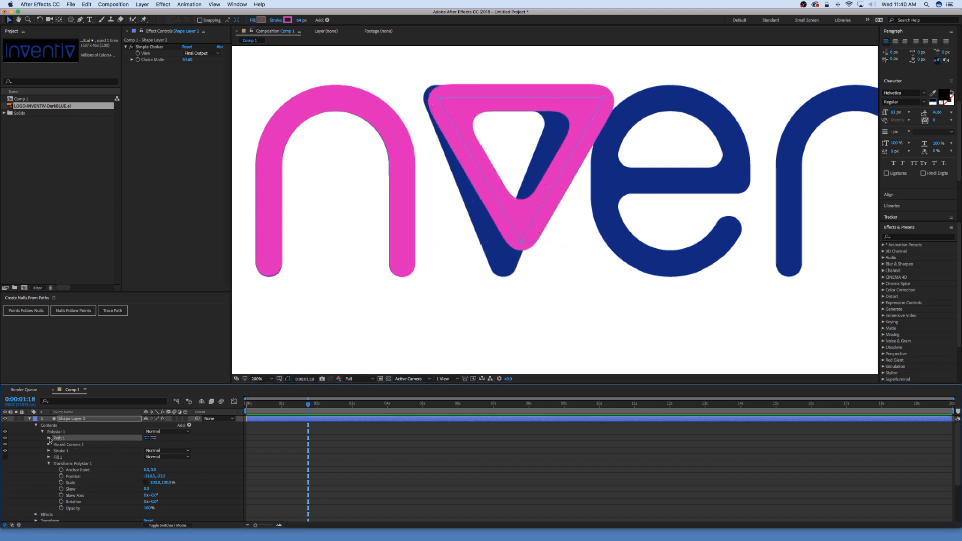
left_click(48, 438)
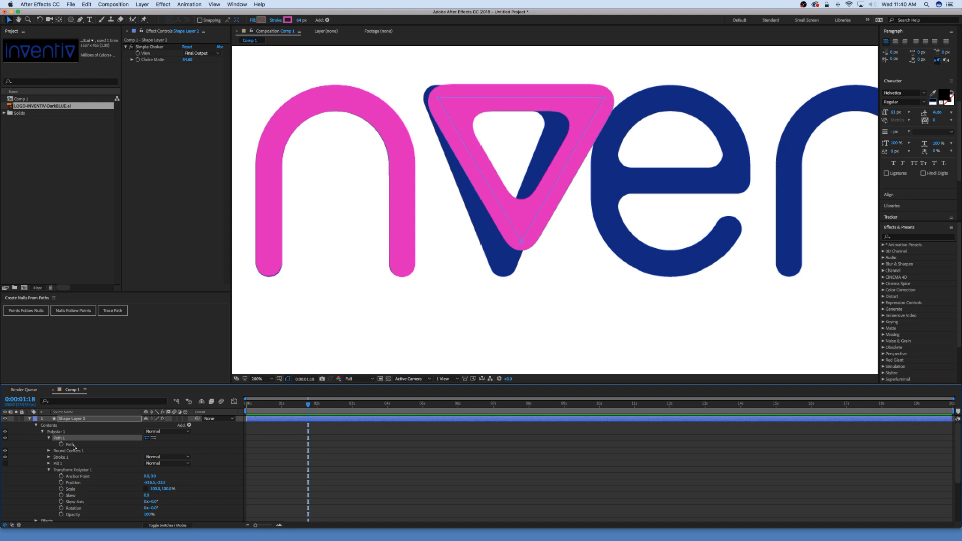
left_click(525, 247)
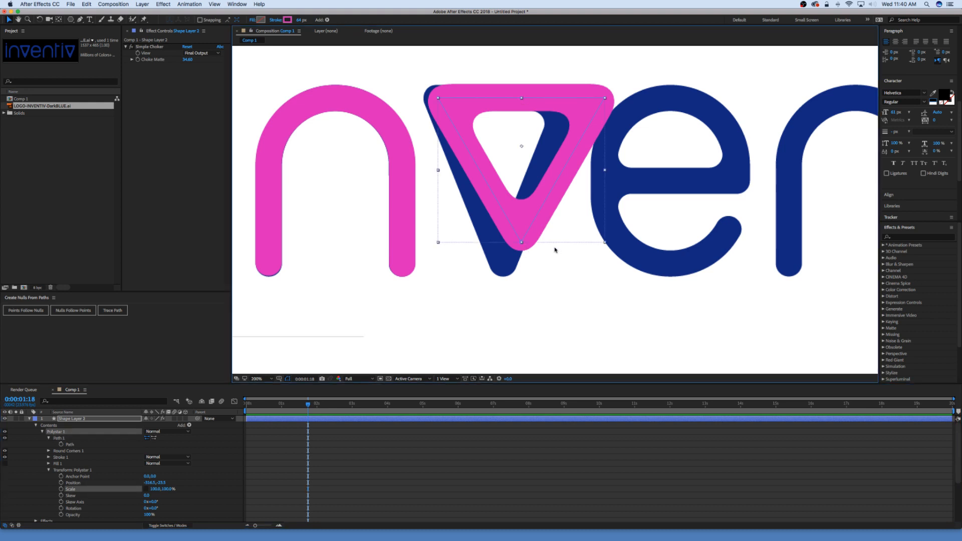
left_click(536, 228)
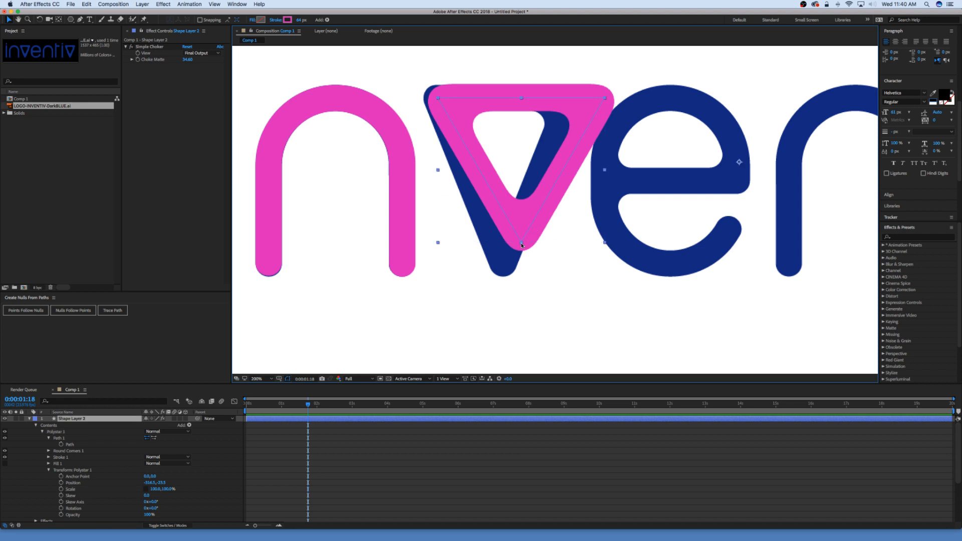
left_click(521, 243)
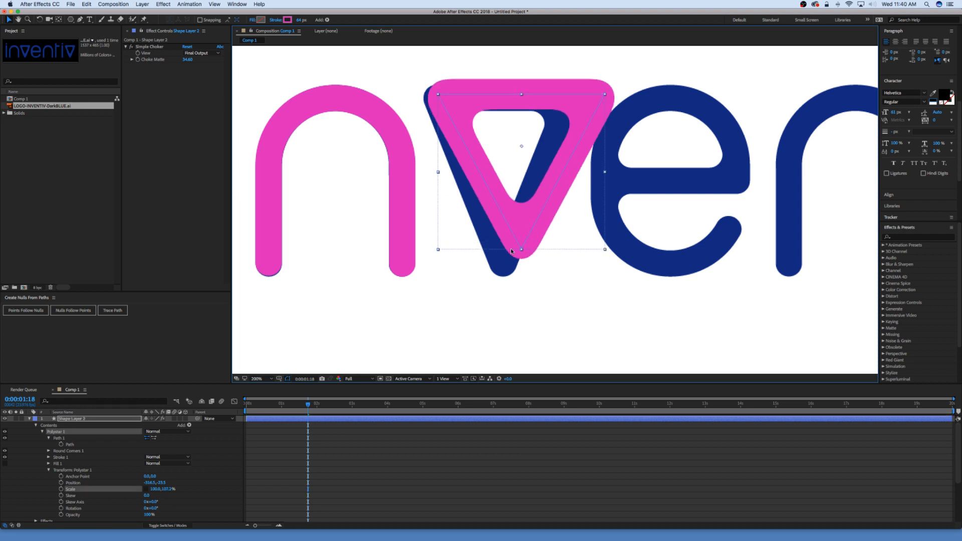
Step: Select the triangle's Path property, centre the path over the first v, and leave its free-transform box
left_click(78, 444)
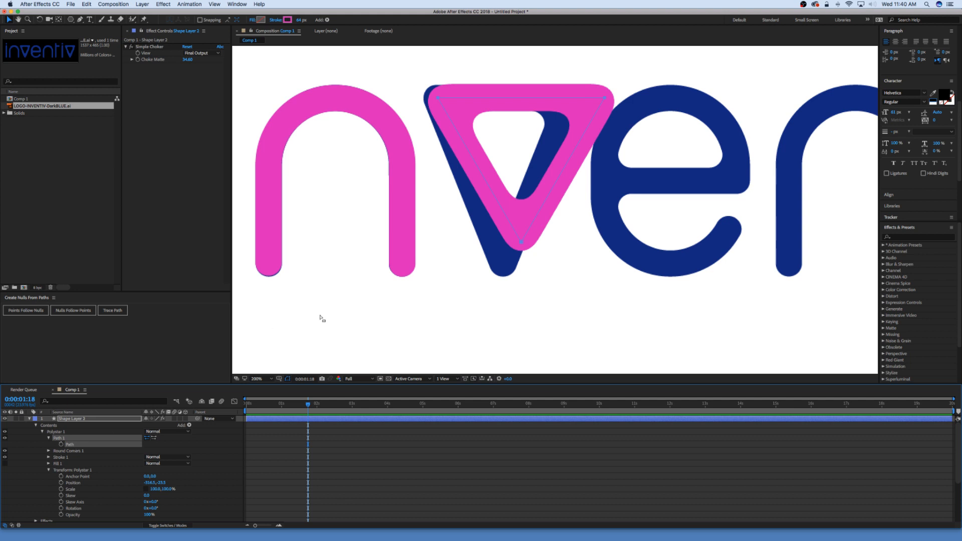
mouse_move(521, 243)
left_mouse_down()
mouse_move(493, 250)
mouse_move(503, 244)
left_mouse_up()
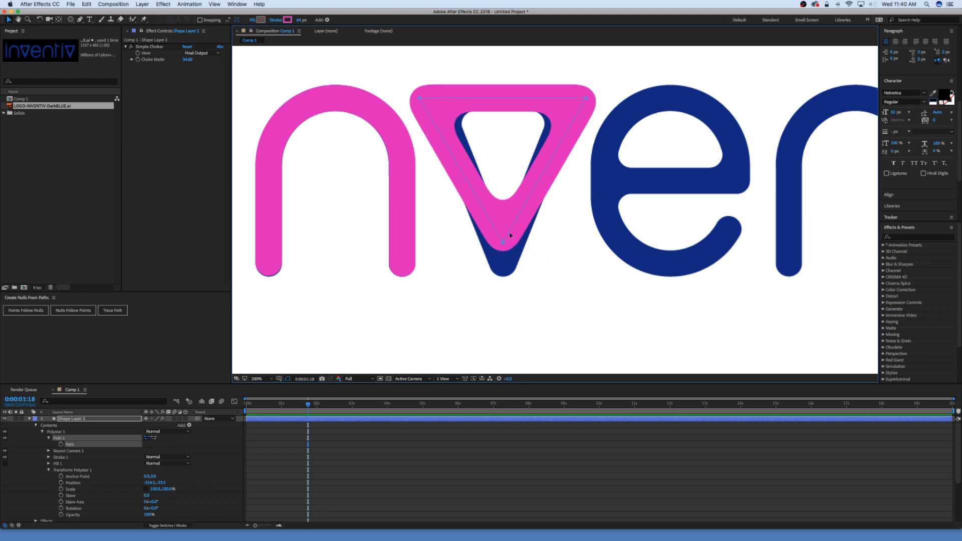
double_click(502, 244)
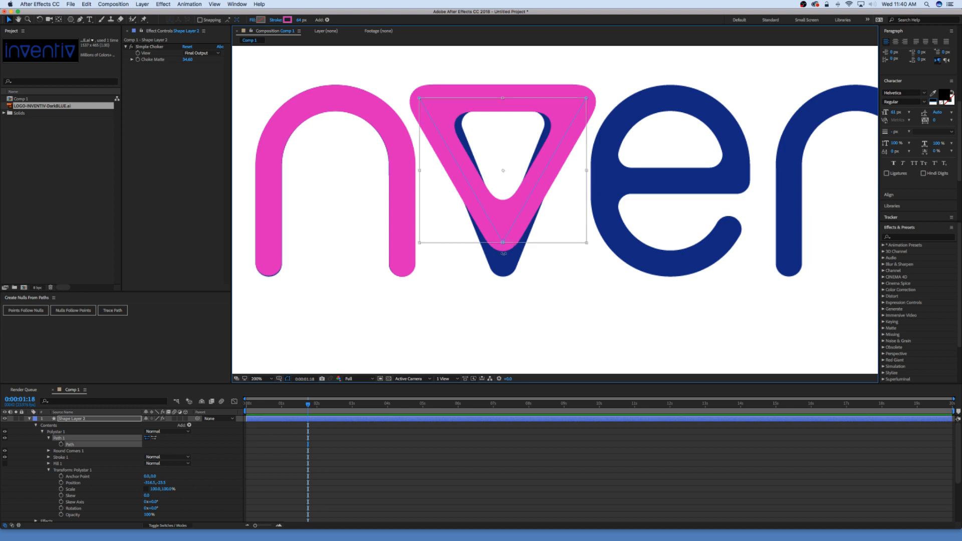
double_click(553, 255)
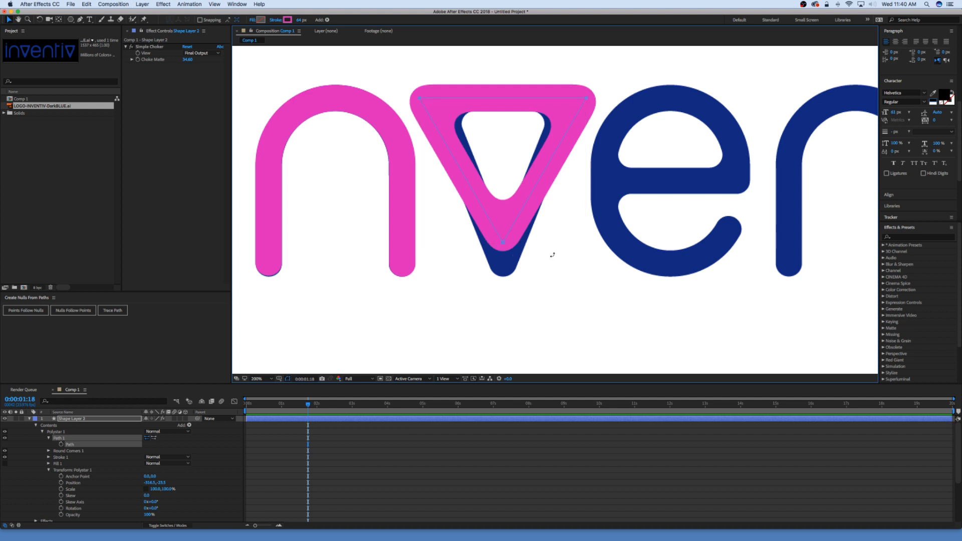
left_click(553, 268)
left_click(504, 241)
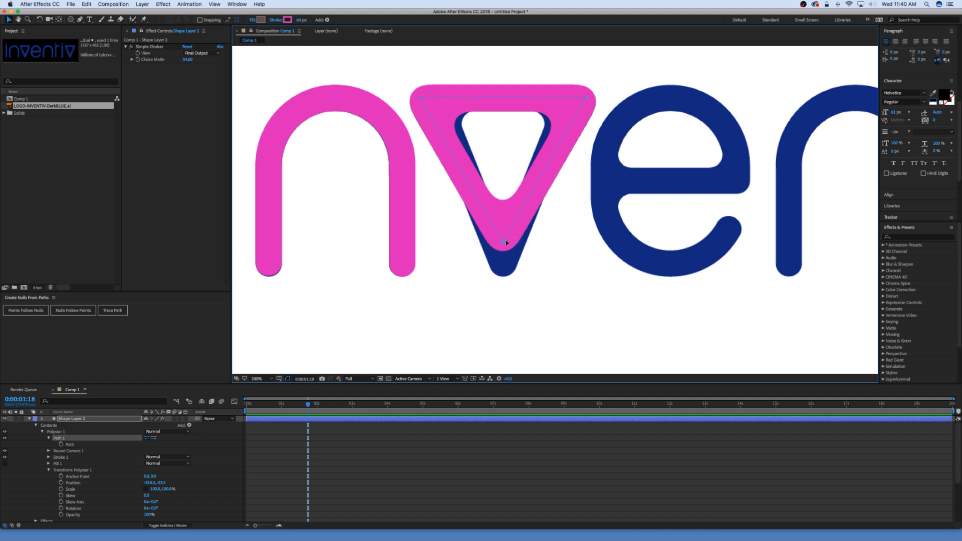
Step: Reposition the path's vertices so the upper edge is level and both upper corners sit inside the v's corners
left_click_drag(504, 244, 501, 266)
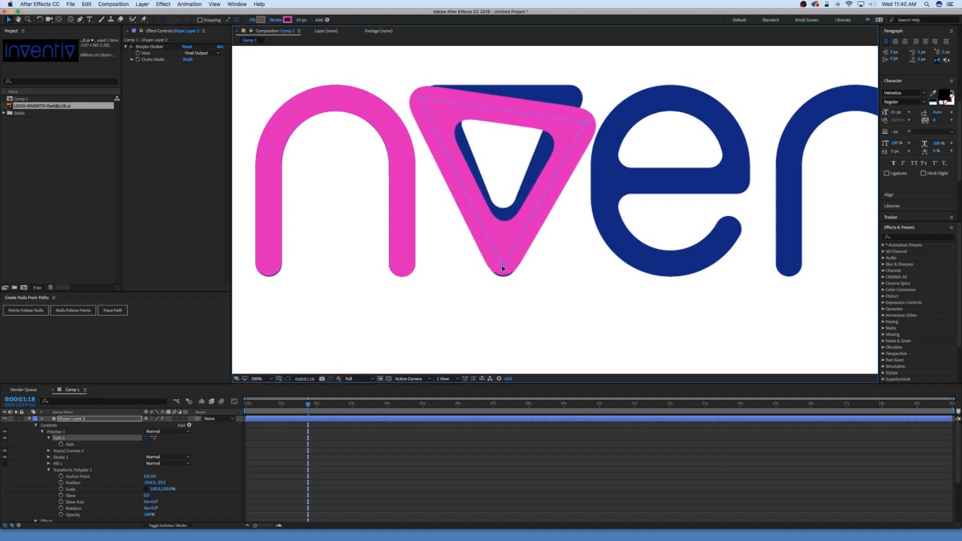
left_click_drag(587, 124, 575, 98)
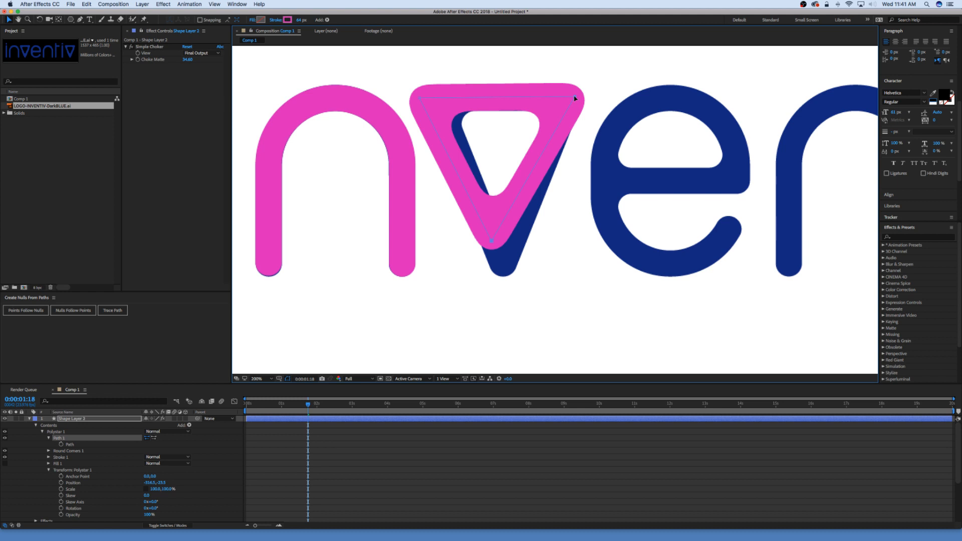
scroll(551, 97, "up", 2)
scroll(451, 103, "down", 2)
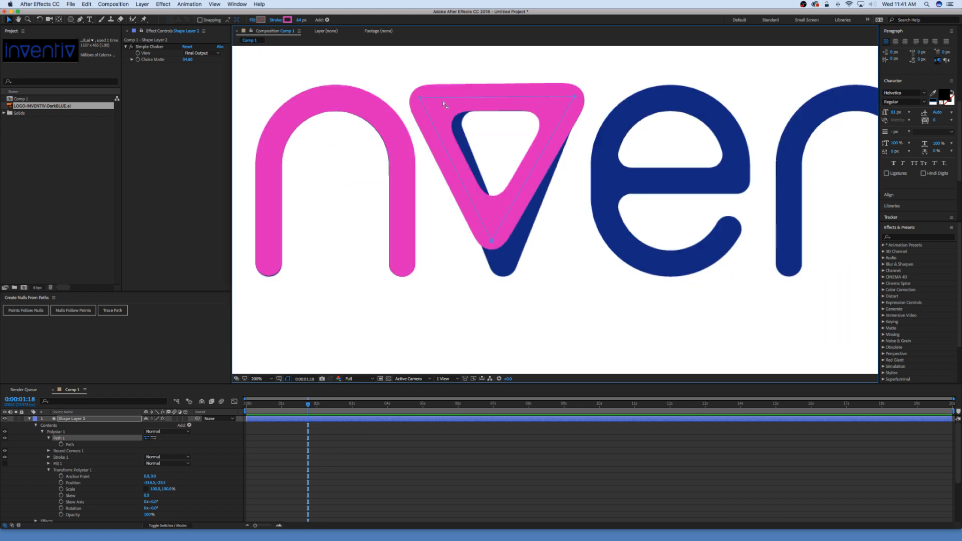
left_click_drag(417, 101, 436, 99)
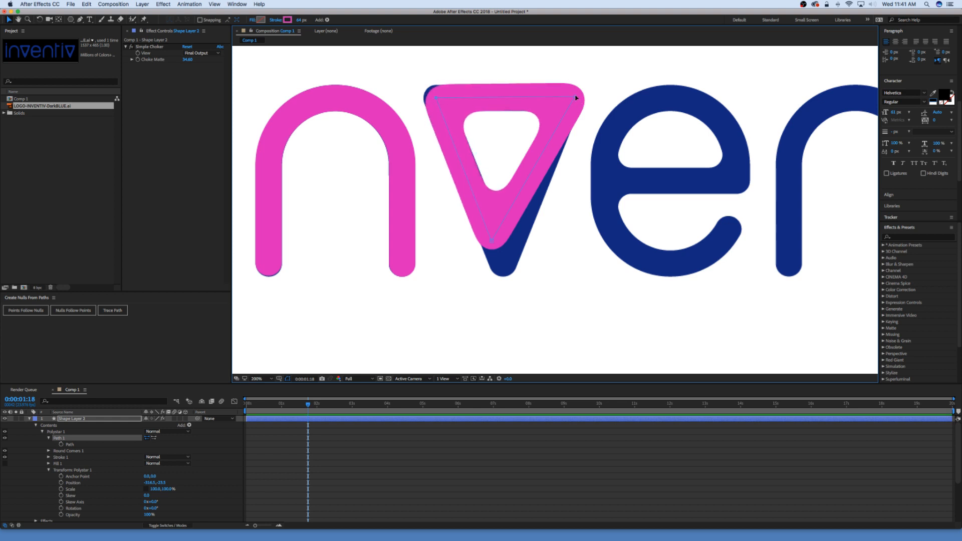
left_click_drag(575, 97, 575, 98)
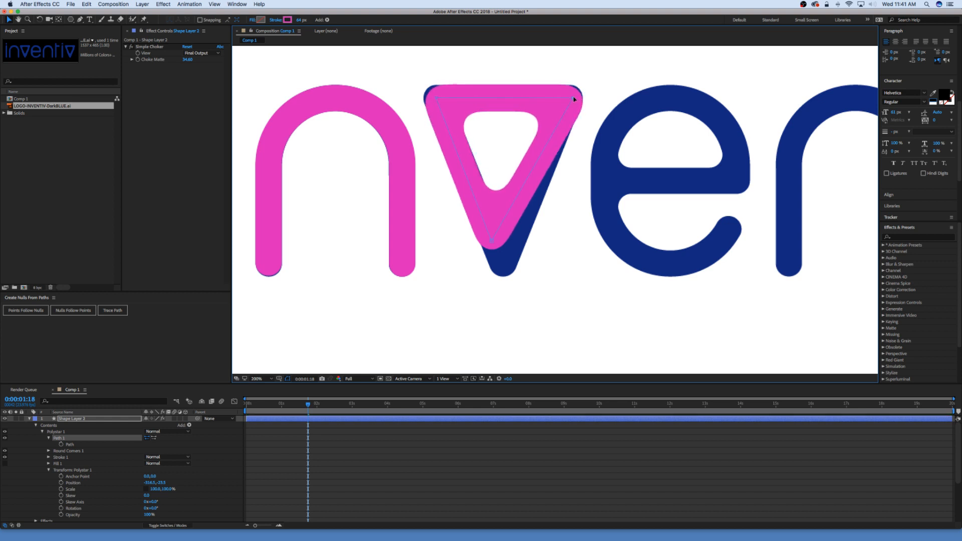
Step: Pull the path's bottom vertex down to the v's tip and fine-tune both upper corner vertices
left_click_drag(492, 243, 503, 269)
left_click_drag(574, 100, 571, 99)
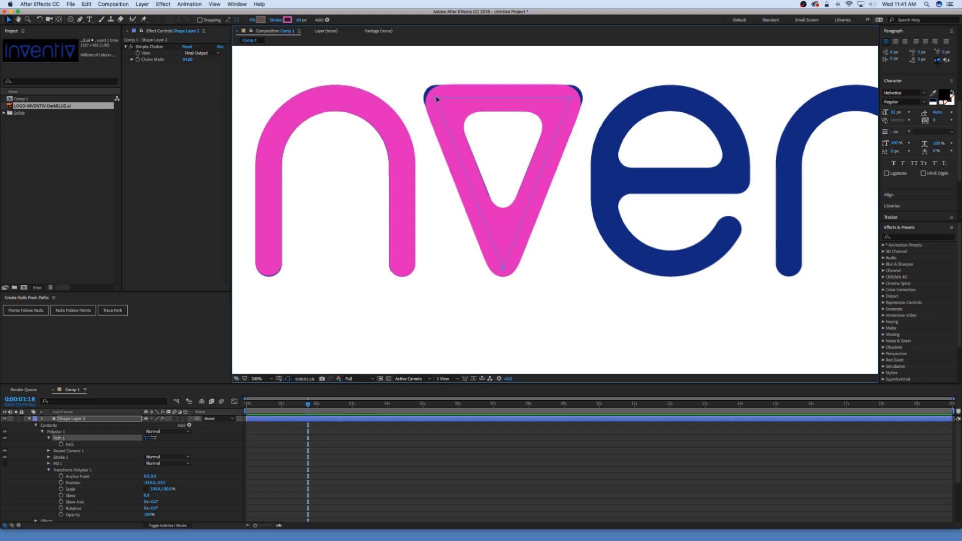
left_click_drag(436, 97, 437, 99)
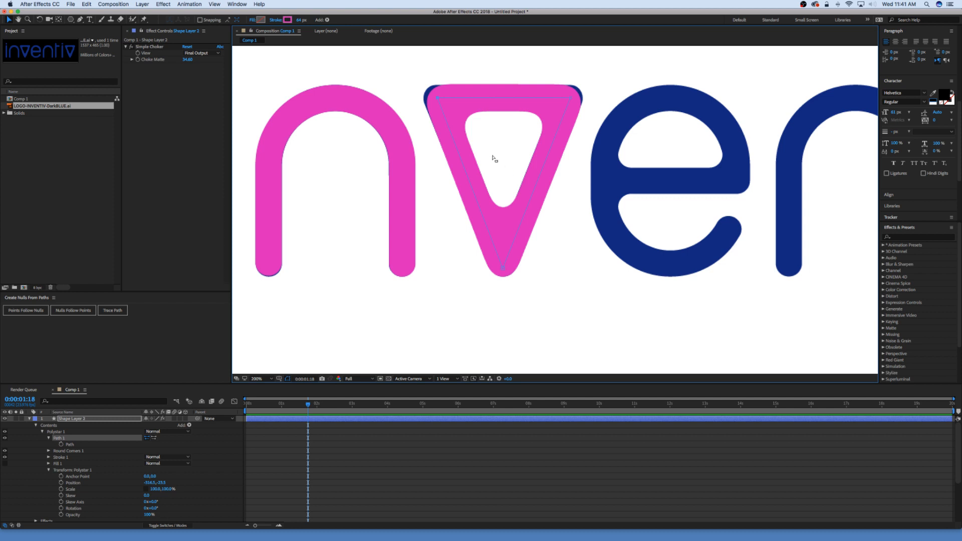
Step: Lower the Simple Choker's Choke Matte and reduce the stroke width to match the v's line thickness
left_click_drag(188, 59, 251, 85)
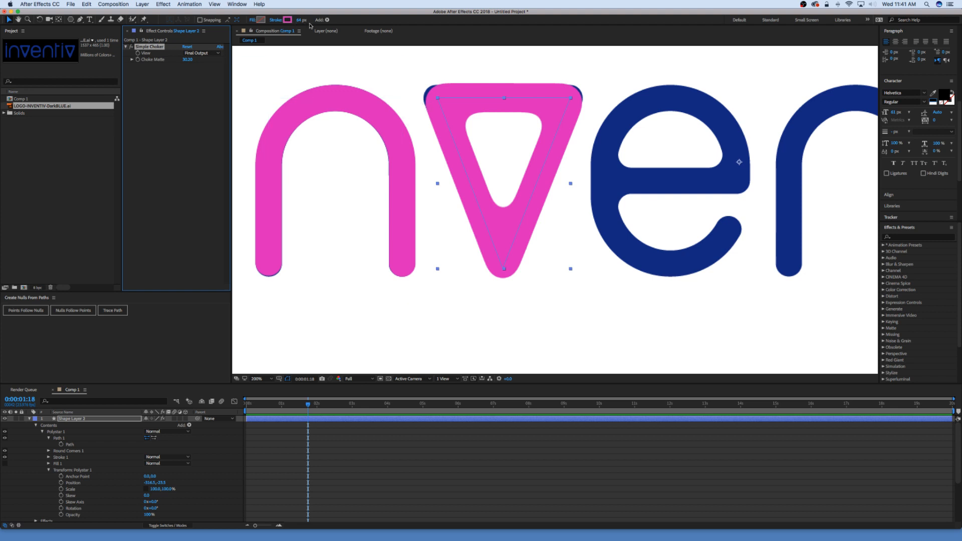
mouse_move(301, 20)
left_mouse_down()
mouse_move(287, 20)
mouse_move(375, 25)
left_mouse_up()
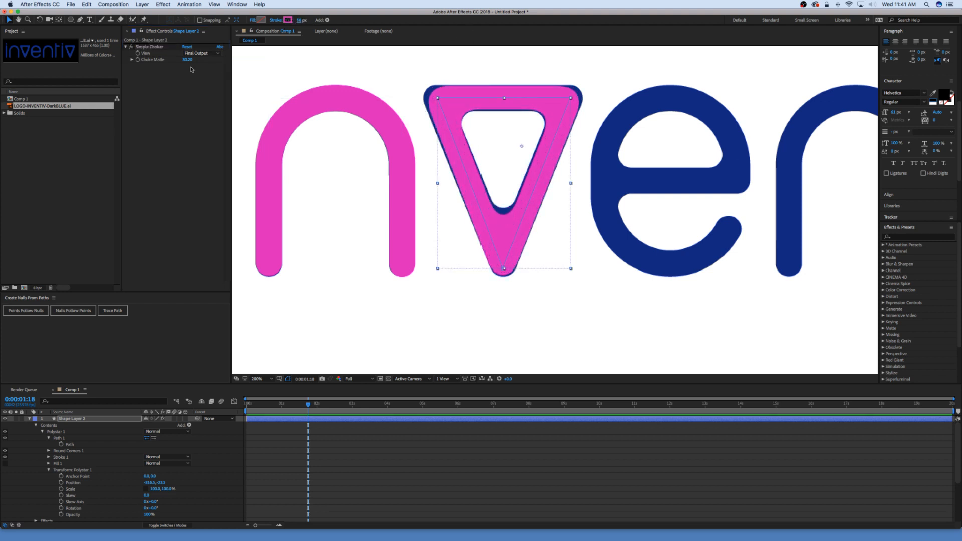
mouse_move(187, 59)
left_mouse_down()
mouse_move(230, 63)
mouse_move(149, 52)
mouse_move(165, 56)
left_mouse_up()
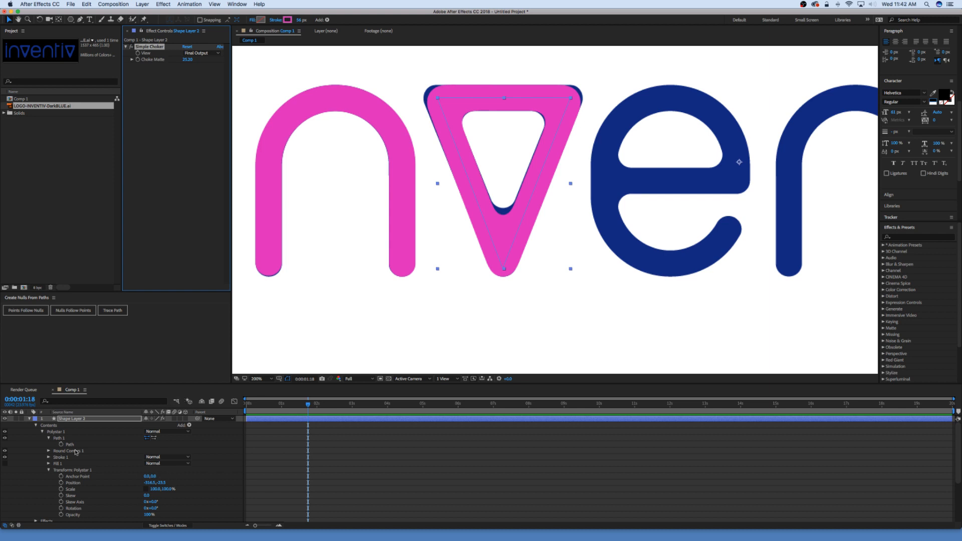
Step: Set the Round Corners radius of the triangle to 1.0
left_click(49, 451)
left_click(72, 457)
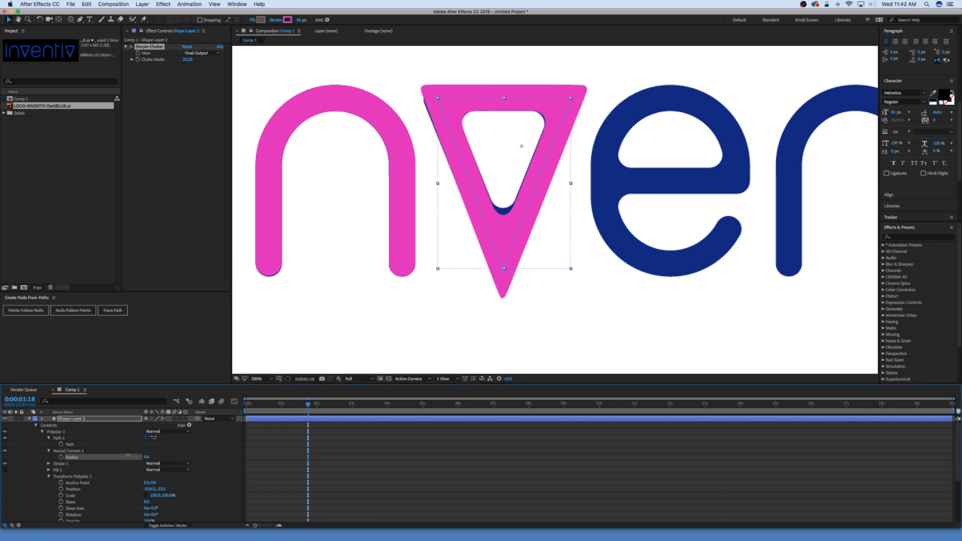
left_click_drag(136, 456, 127, 455)
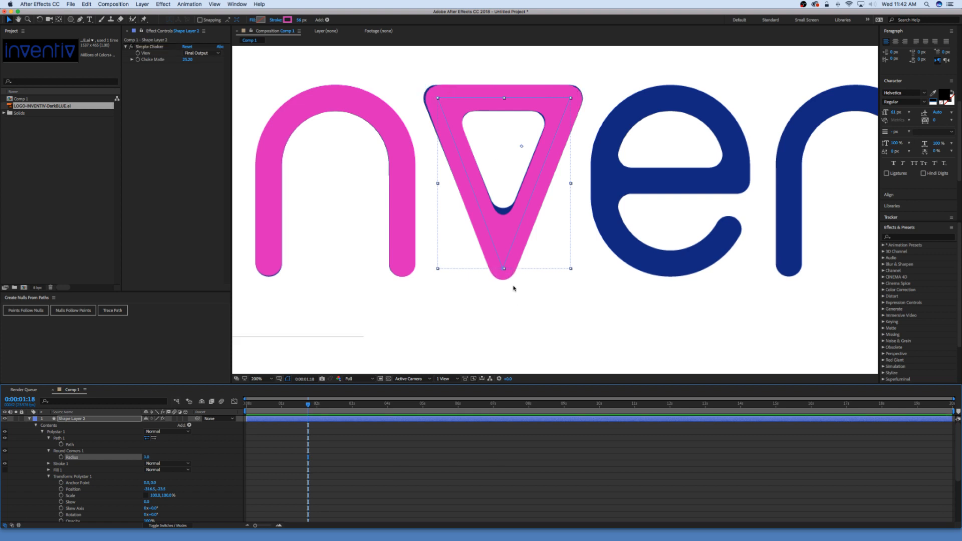
Step: Nudge the path's bottom vertex and upper-right vertex to fit the v's tip and upper edge
left_click_drag(503, 269, 503, 267)
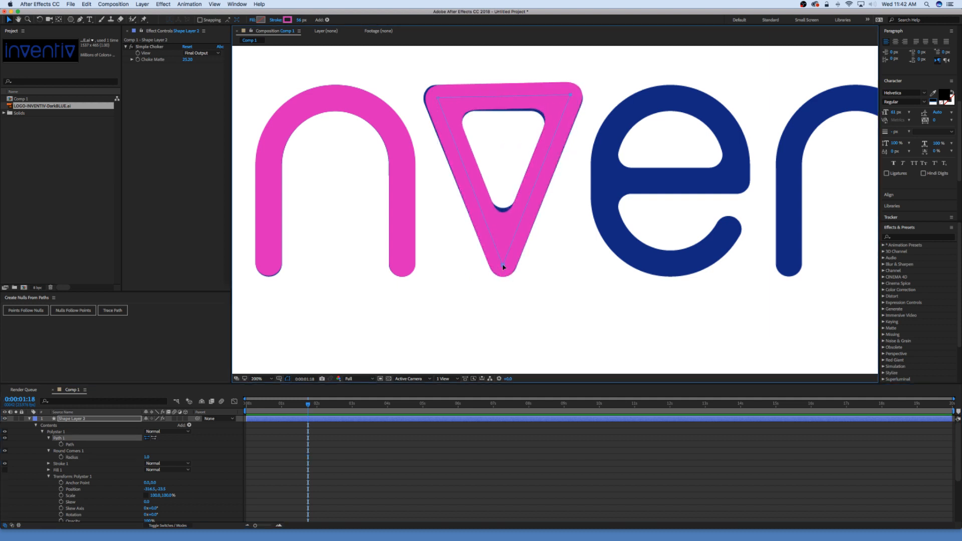
left_click(578, 95)
left_click_drag(572, 96, 570, 97)
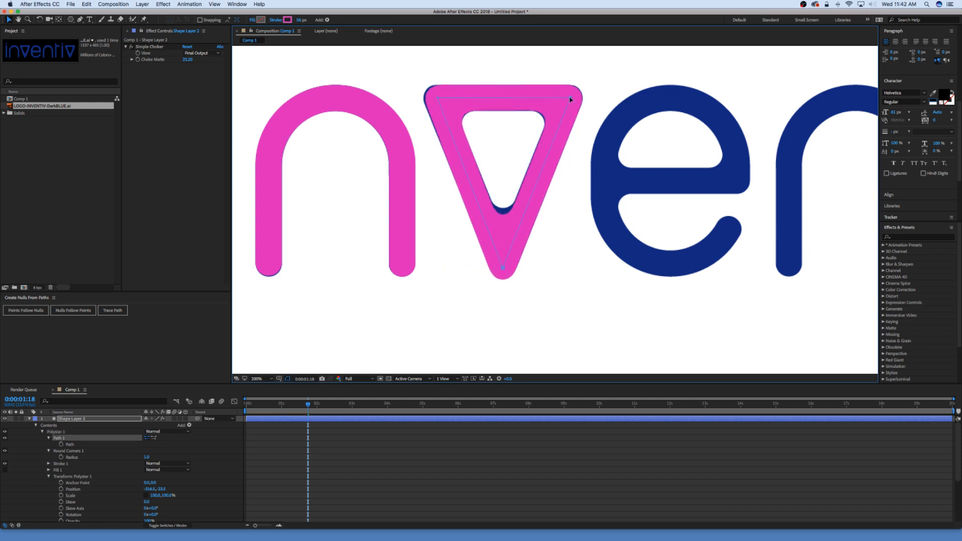
Step: Shift the path's upper-left vertex slightly outward to cover the v's corner, and deselect the shape layer
left_click(441, 99)
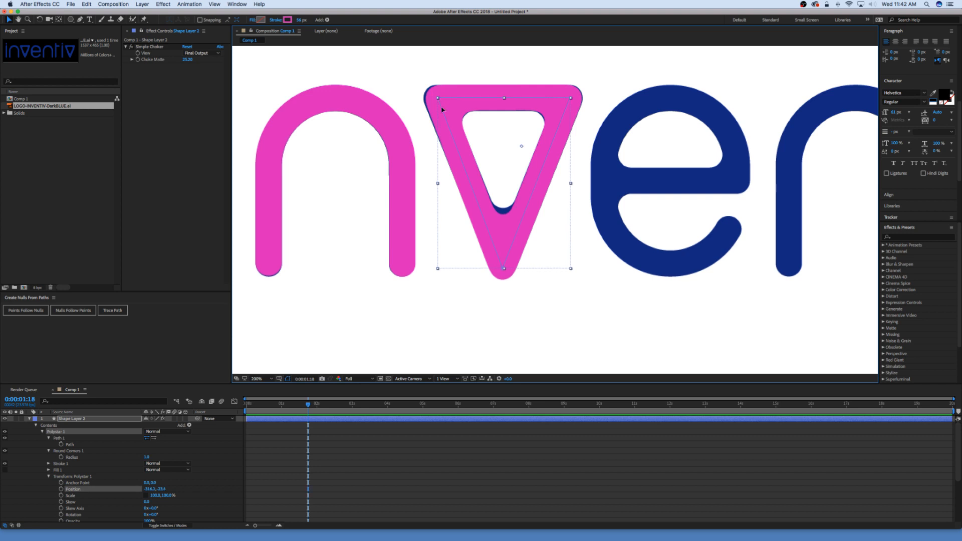
double_click(441, 105)
left_click_drag(438, 99, 436, 98)
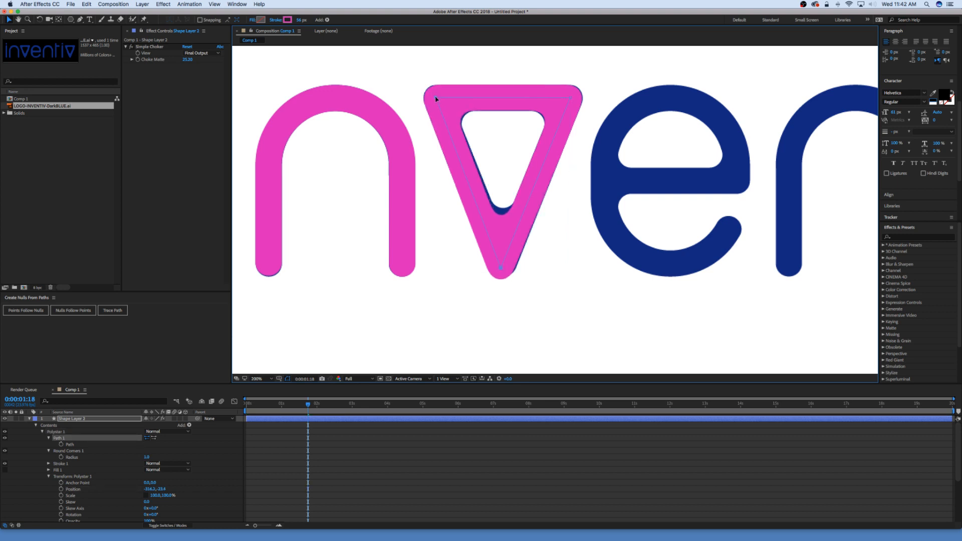
double_click(509, 267)
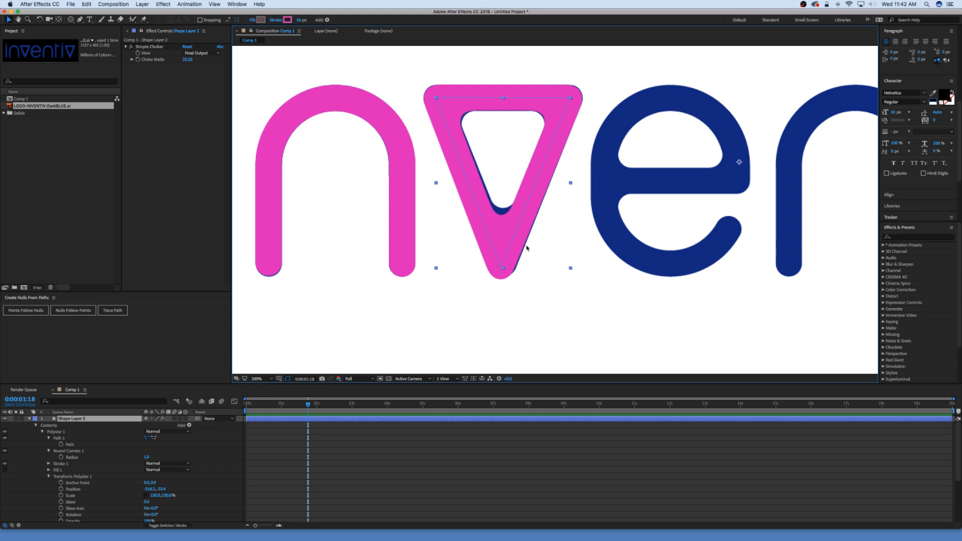
left_click(560, 139)
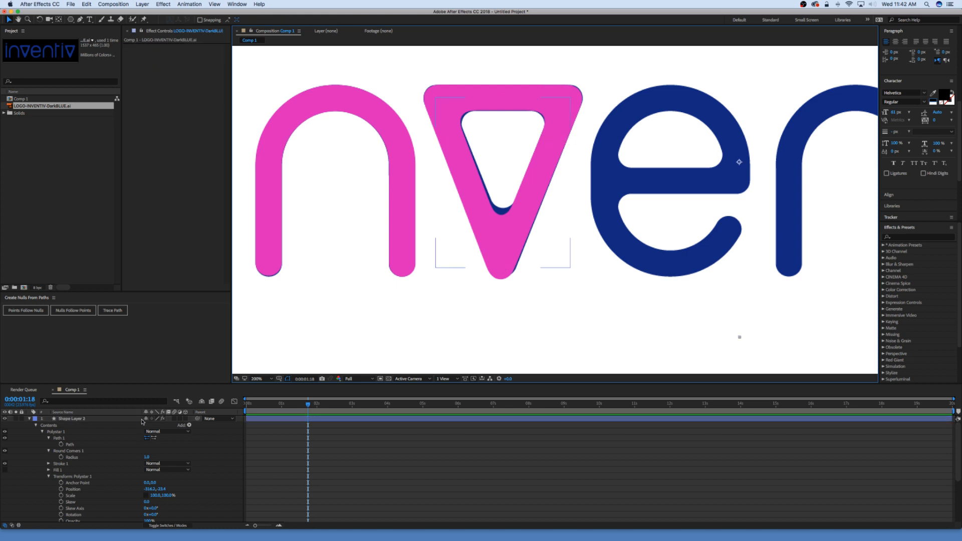
Step: Fine-tune the triangle path's vertices to line its tip and upper corners up with the logo's v
left_click(70, 444)
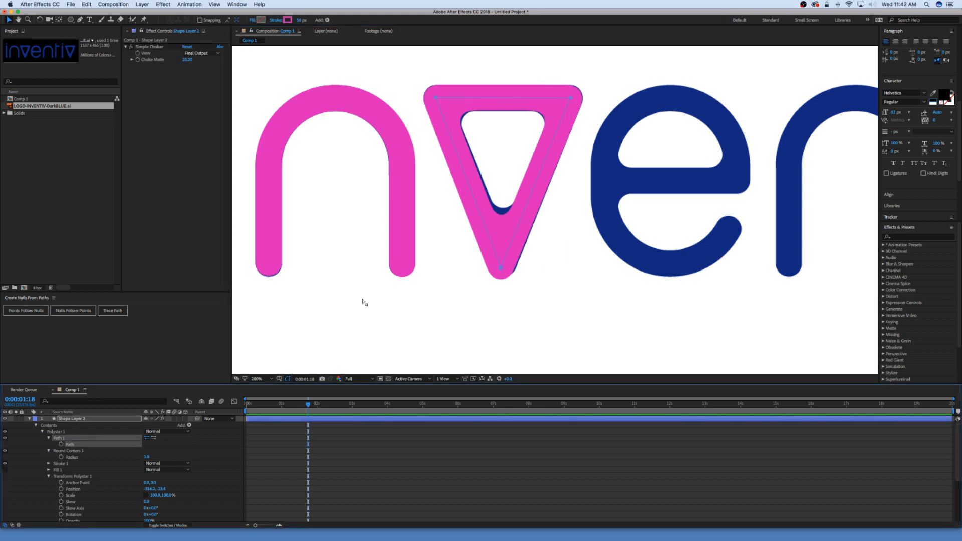
left_click(539, 227)
left_click(521, 221)
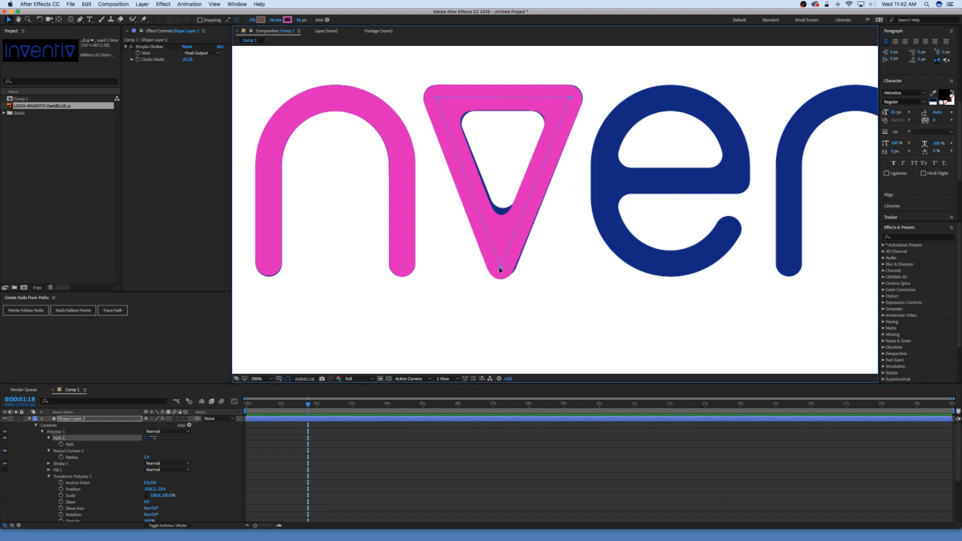
left_click_drag(500, 270, 502, 264)
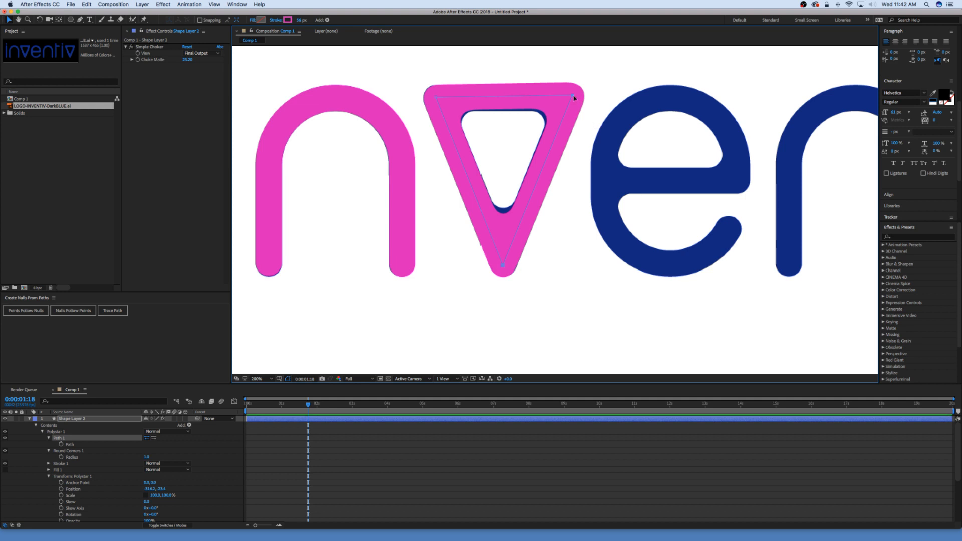
left_click_drag(573, 97, 572, 97)
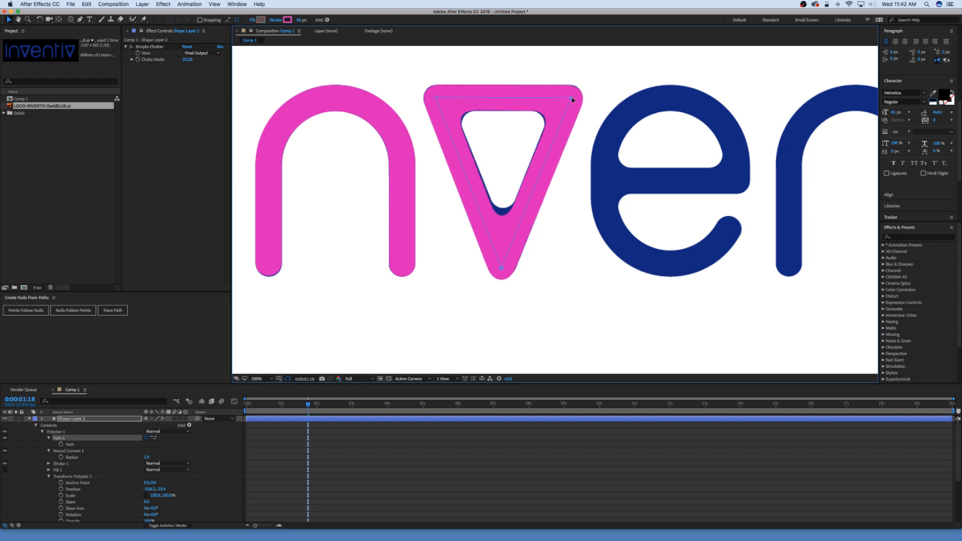
left_click_drag(501, 269, 504, 268)
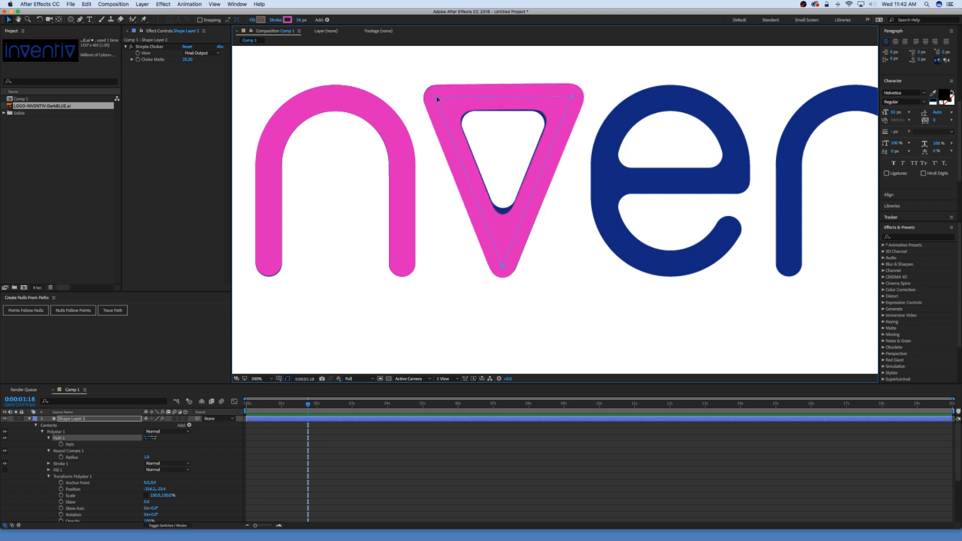
left_click_drag(436, 98, 436, 98)
left_click_drag(571, 99, 571, 99)
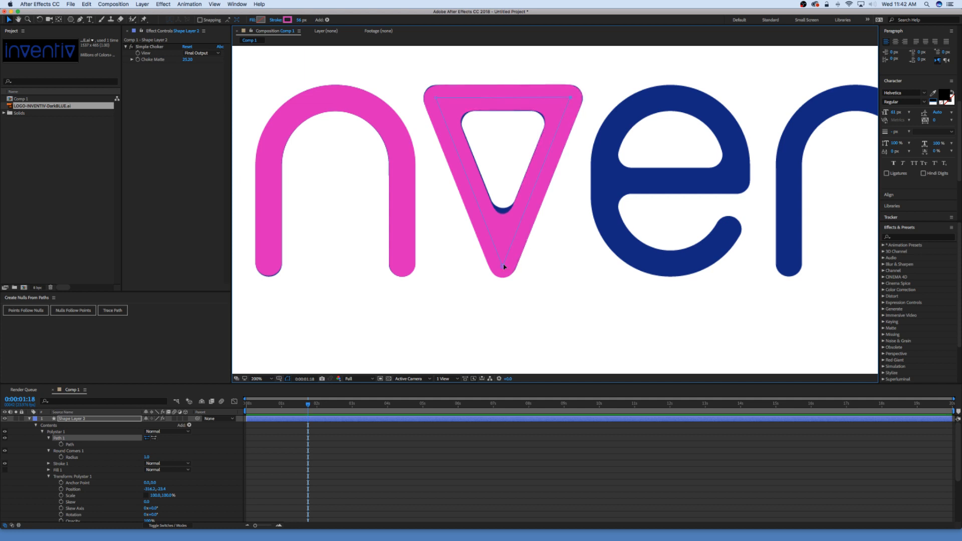
left_click_drag(503, 266, 502, 265)
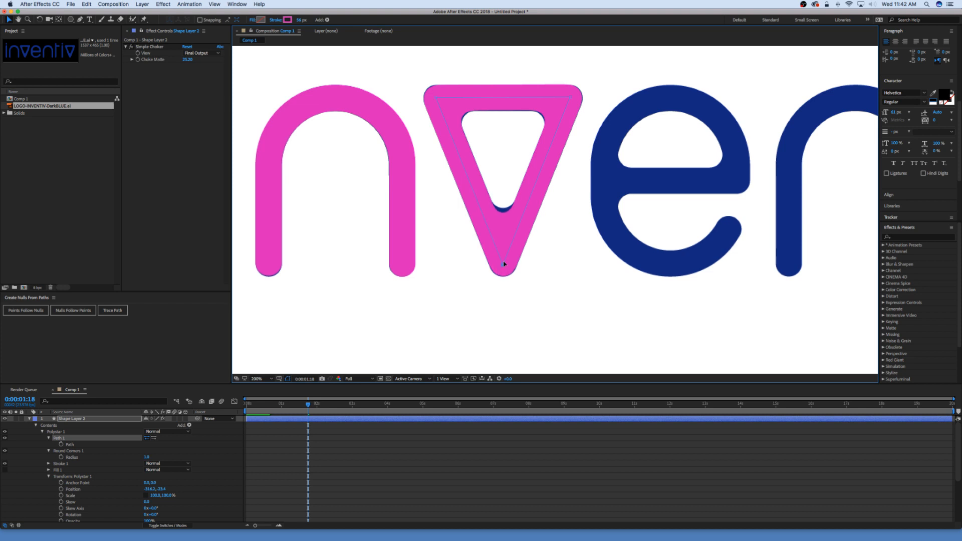
Step: Add Trim Paths to the triangle's shape group and try out its End value, leaving it at 100%
left_click(49, 438)
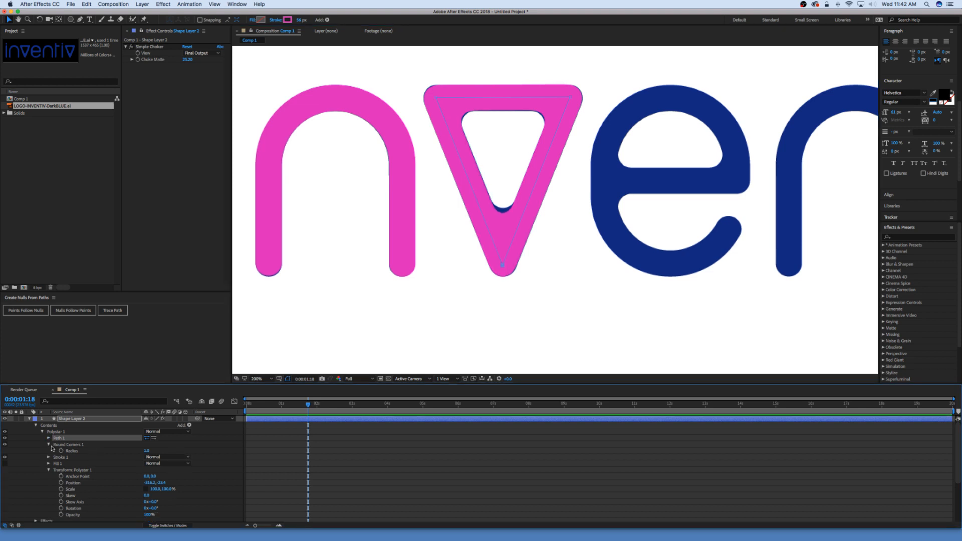
left_click(49, 444)
left_click(49, 463)
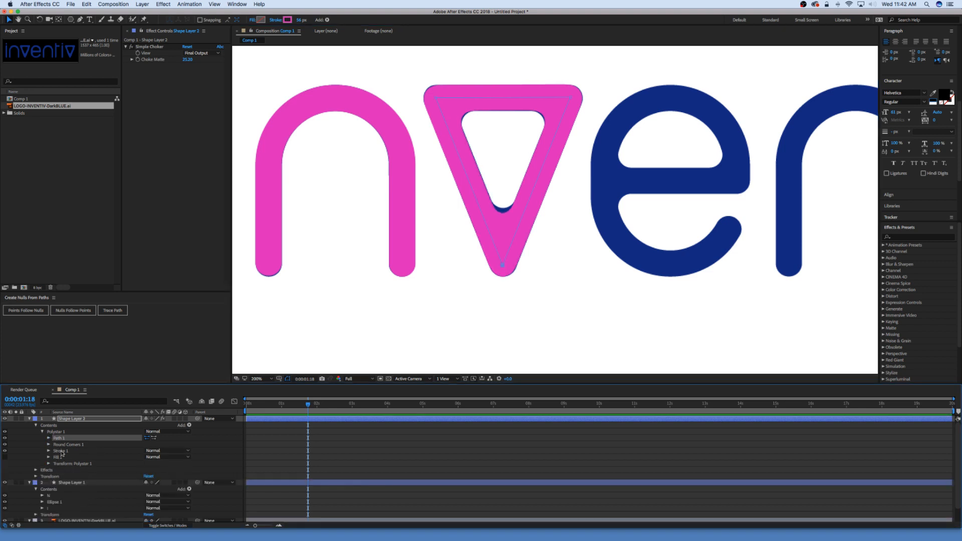
left_click(189, 425)
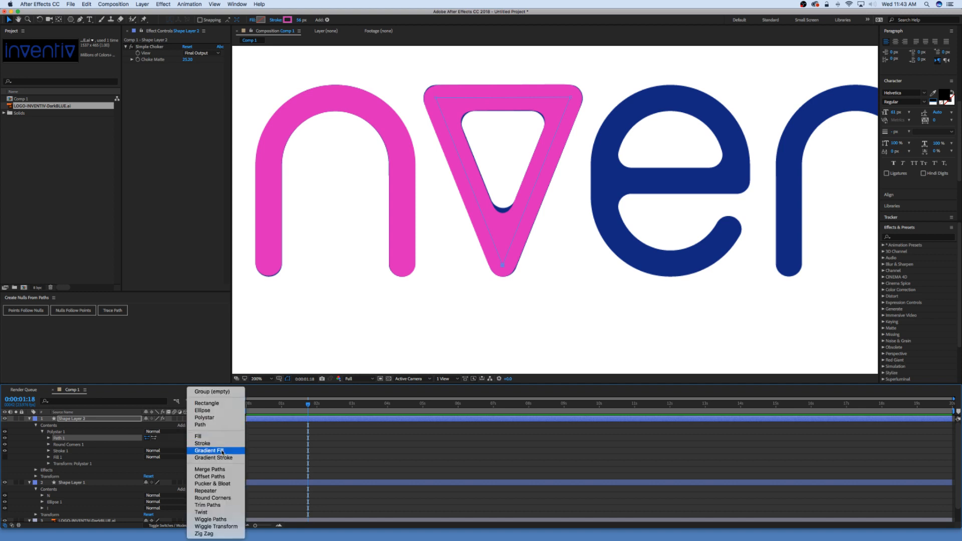
left_click(220, 505)
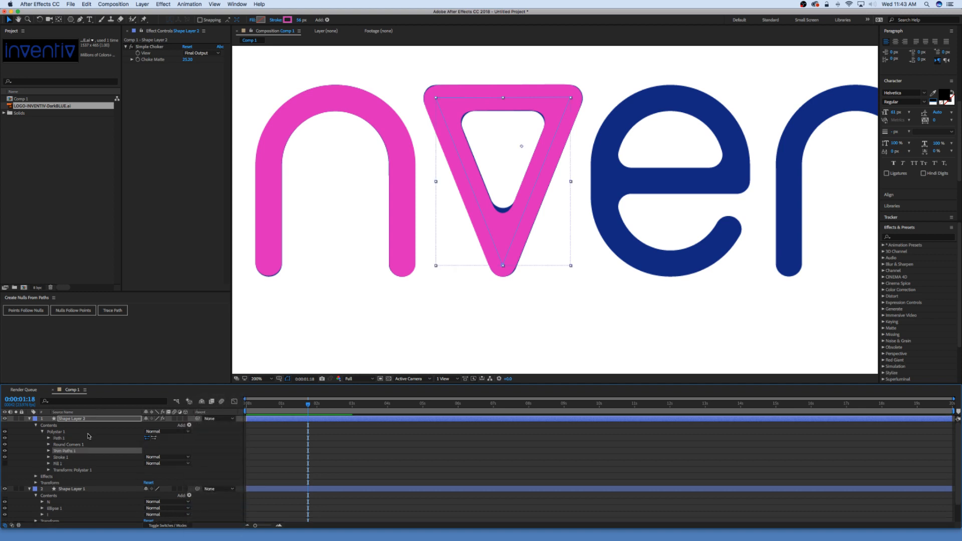
left_click(49, 451)
mouse_move(149, 464)
left_mouse_down()
mouse_move(108, 461)
mouse_move(152, 462)
left_mouse_up()
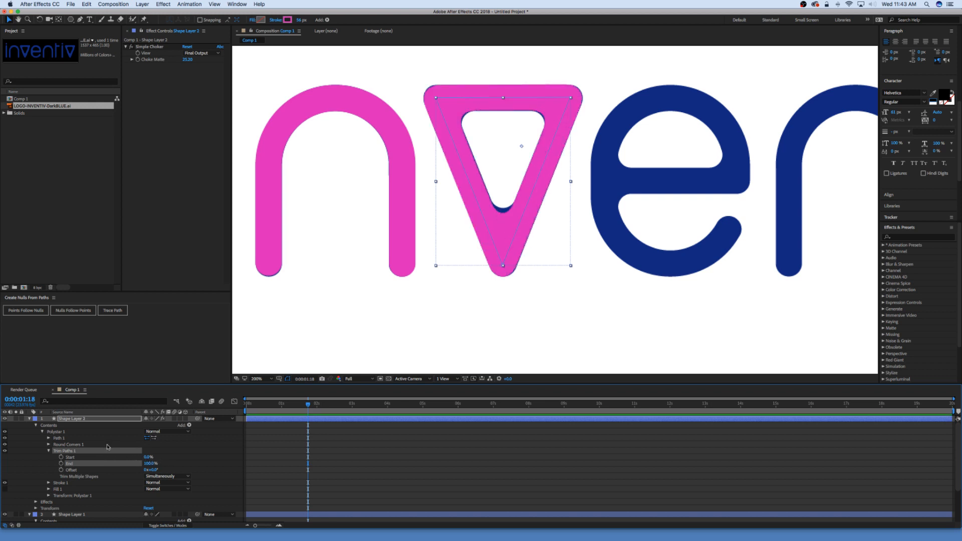
Step: Delete Shape Layer 2 containing the triangle traced over the v
left_click(42, 432)
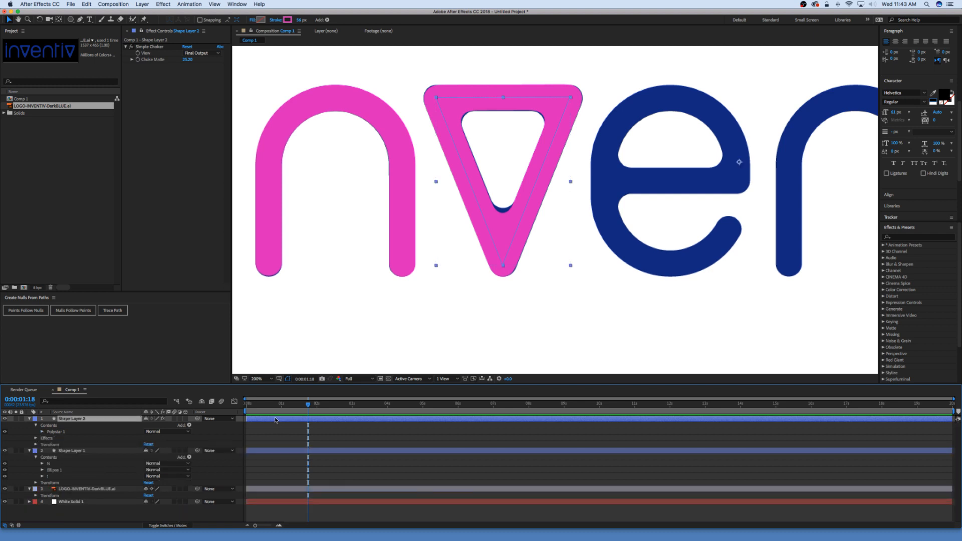
key("Delete")
scroll(561, 215, "down", 2)
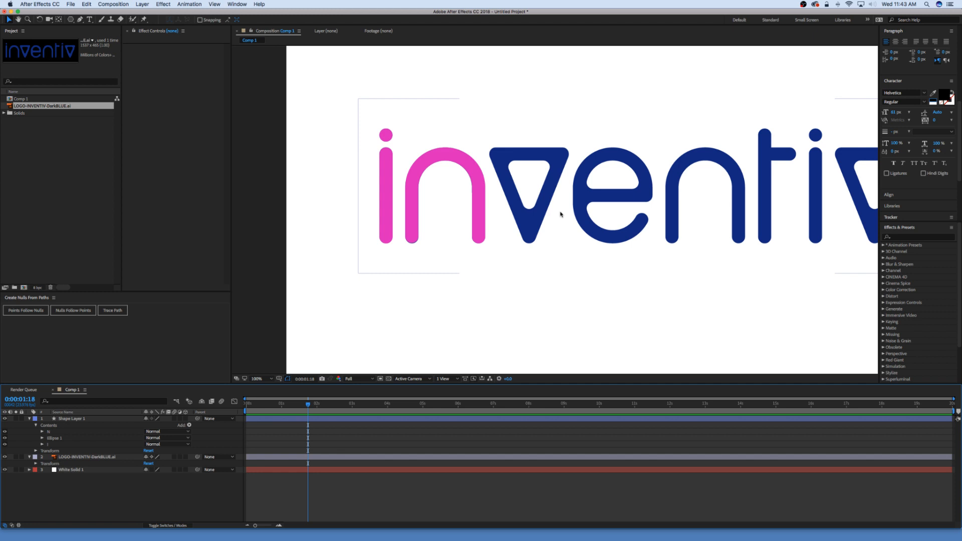
Step: Create shapes from the LOGO-INVENTIV-DarkBLUE.ai vector layer
right_click(99, 462)
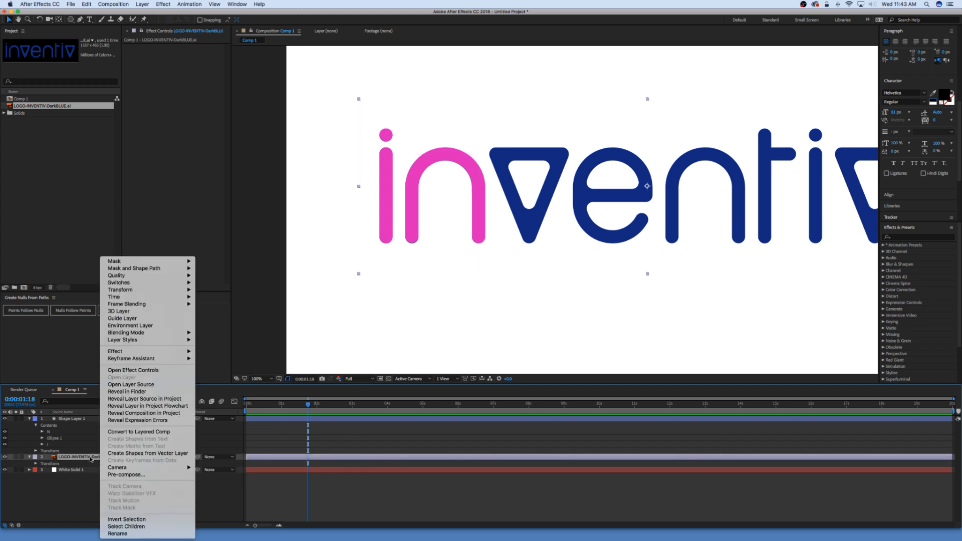
left_click(154, 453)
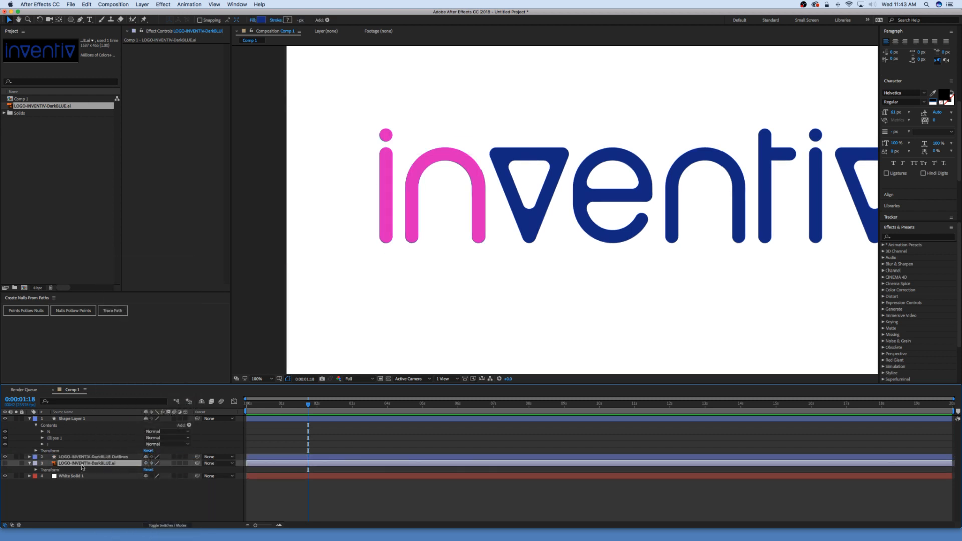
left_click(85, 463)
Step: Find the group that holds the first v in the outlines layer and cut it out
left_click(29, 456)
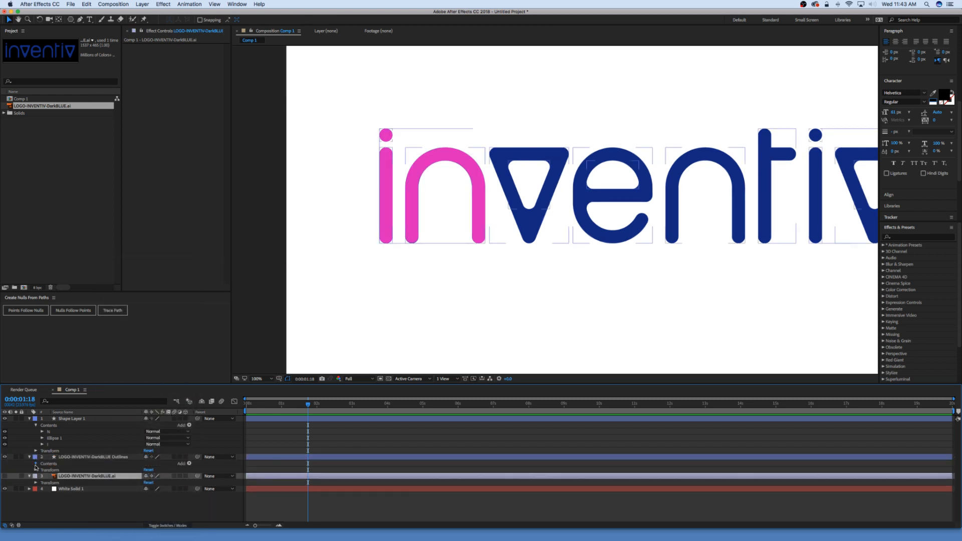
left_click(35, 465)
left_click(54, 468)
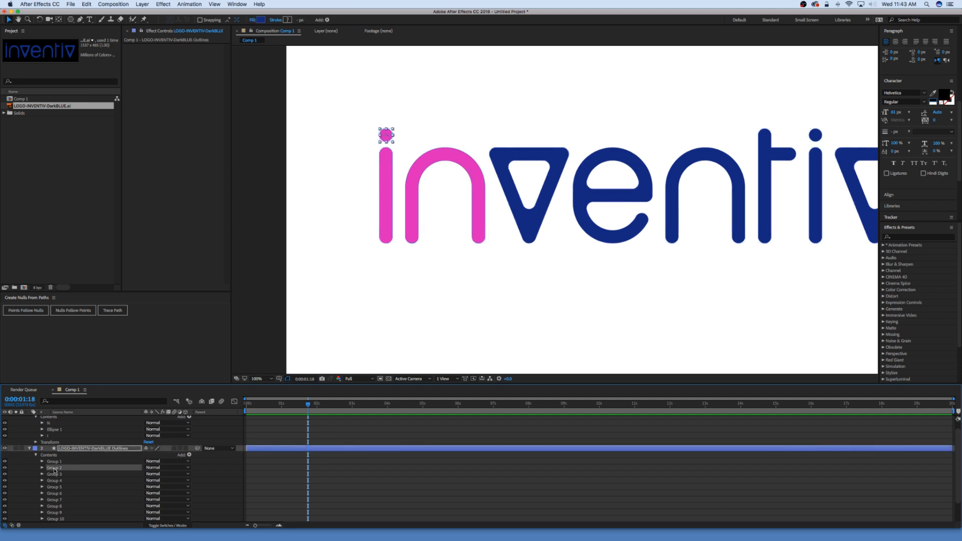
left_click(55, 474)
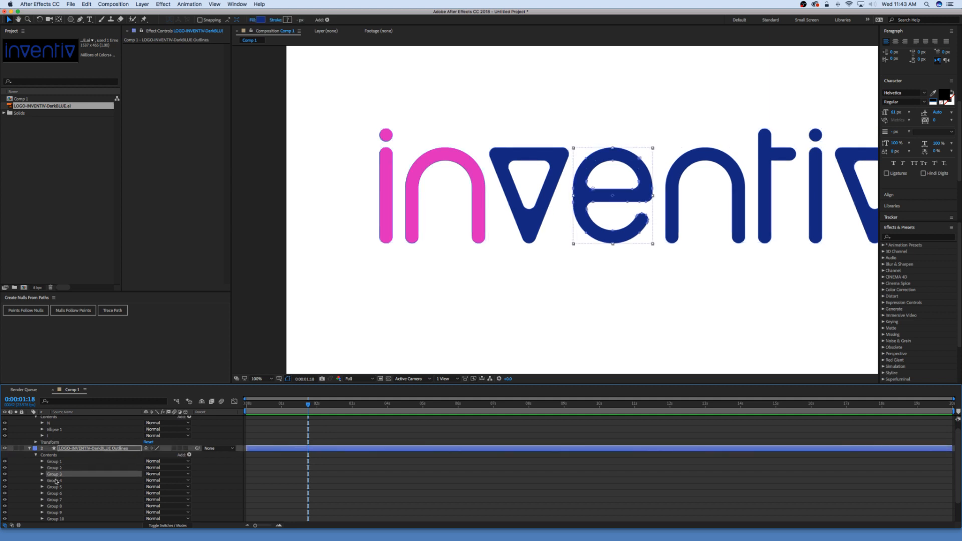
left_click(56, 480)
scroll(56, 480, "down", 2)
left_click(54, 468)
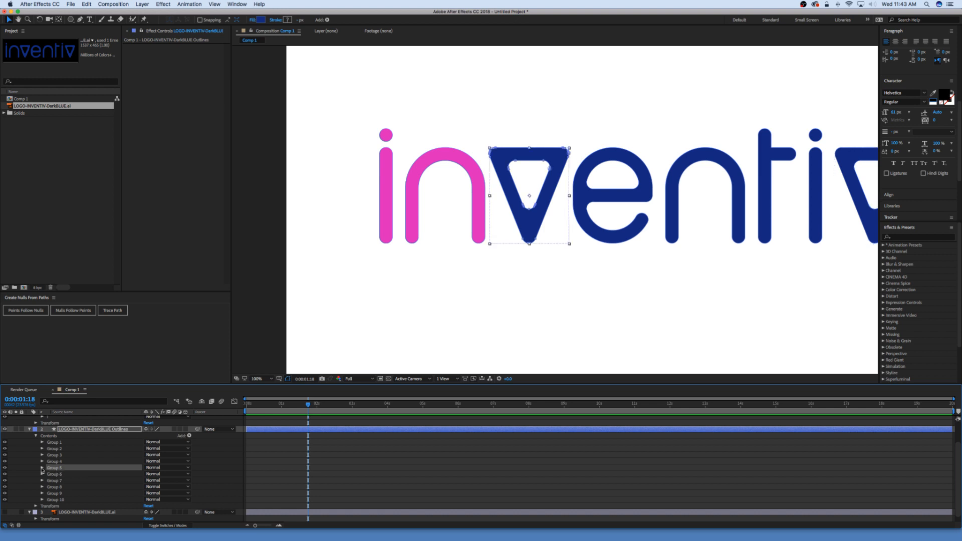
key("Delete")
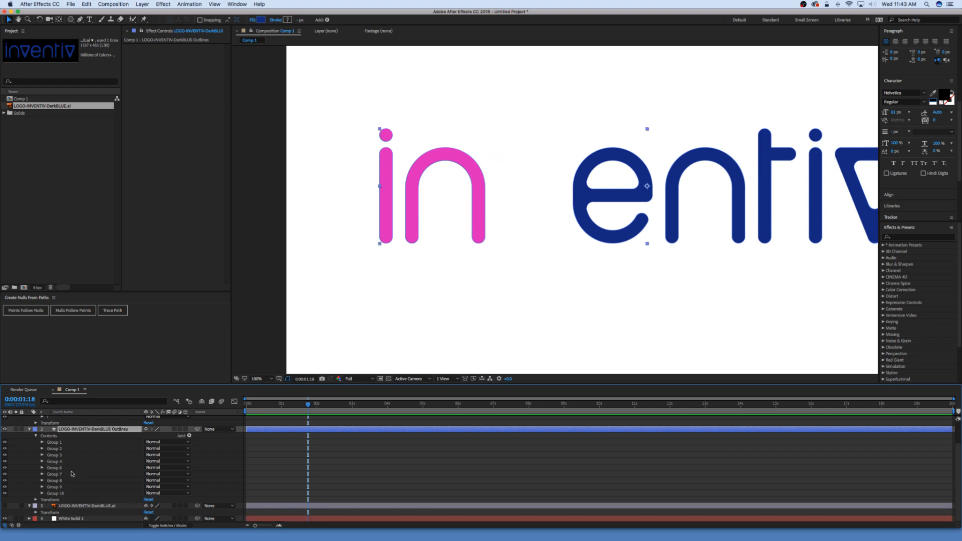
Step: Paste the cut v group into the contents of Shape Layer 1
scroll(55, 471, "up", 3)
left_click(310, 436)
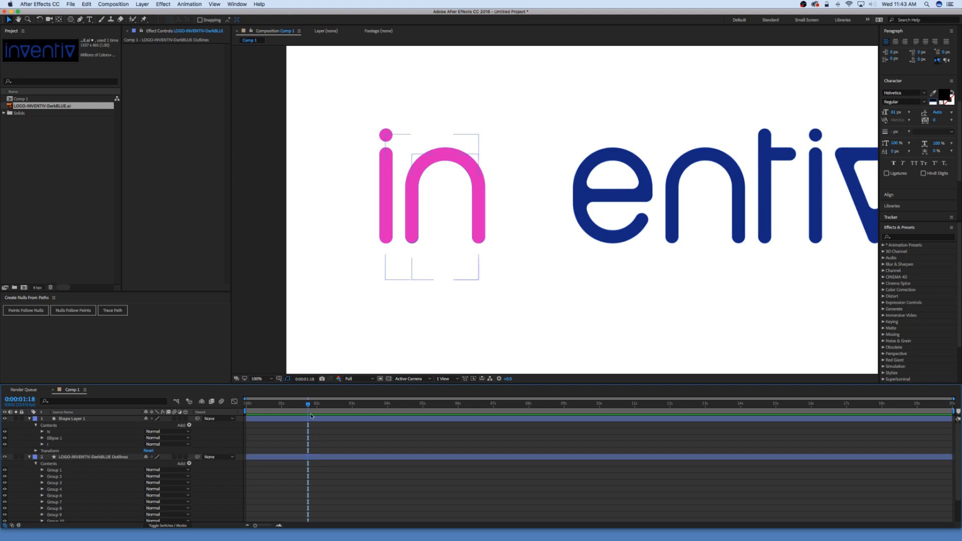
left_click(106, 420)
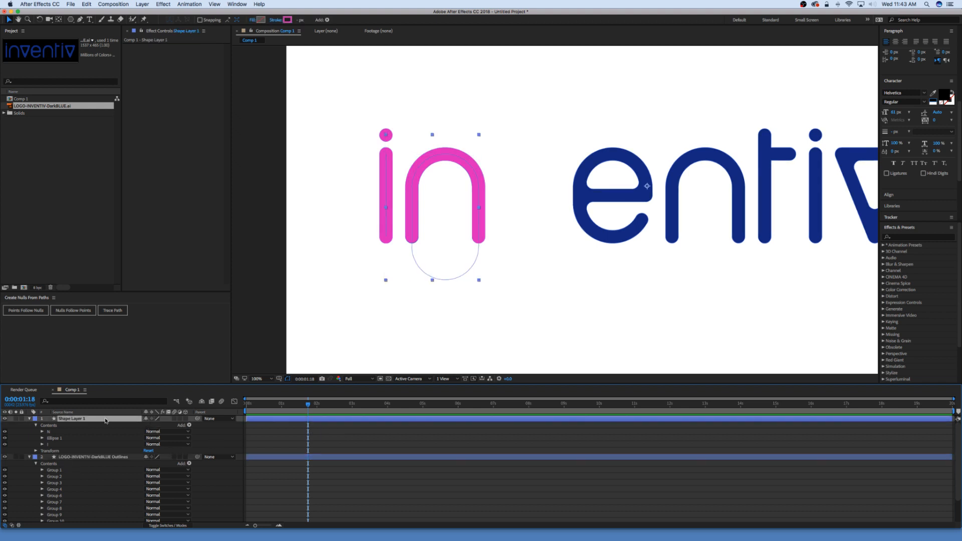
key("super+v")
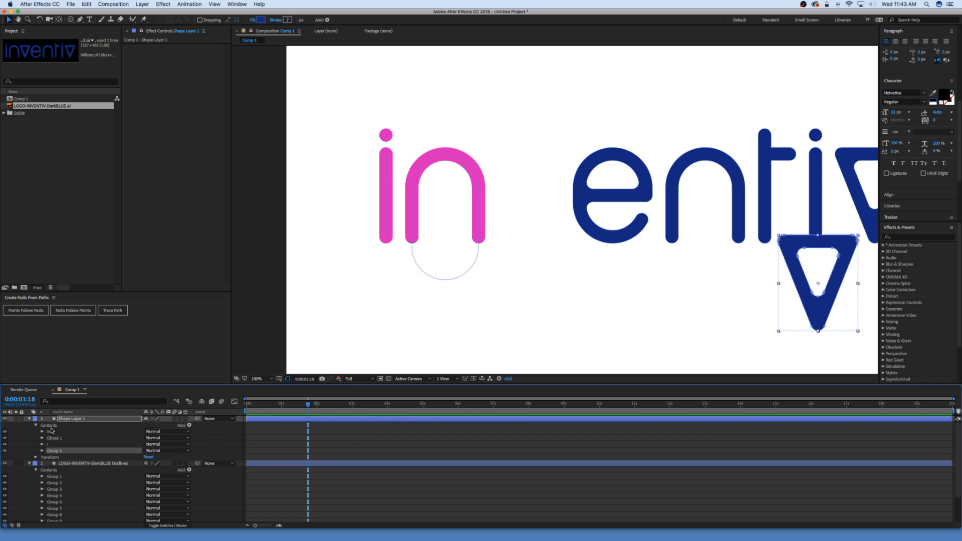
Step: Hide the outlines layer in favour of the original logo layer, and move the pasted v onto the logo's first v
scroll(35, 440, "down", 2)
left_click(28, 451)
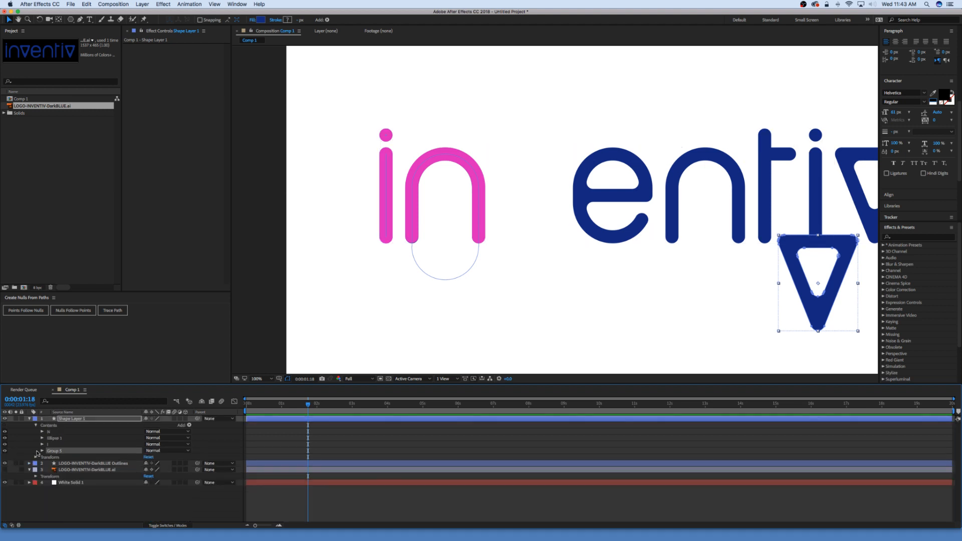
left_click(4, 469)
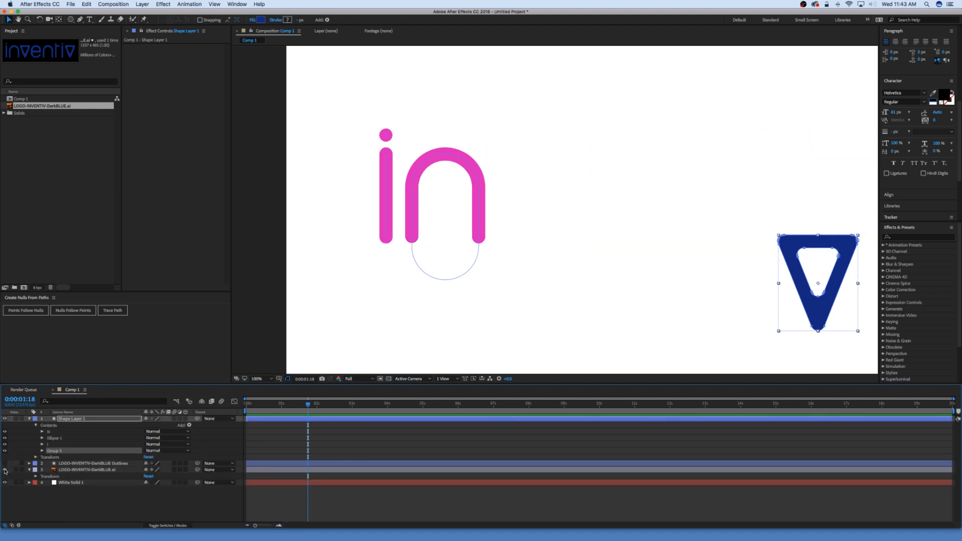
left_click(5, 470)
left_click_drag(817, 313, 530, 225)
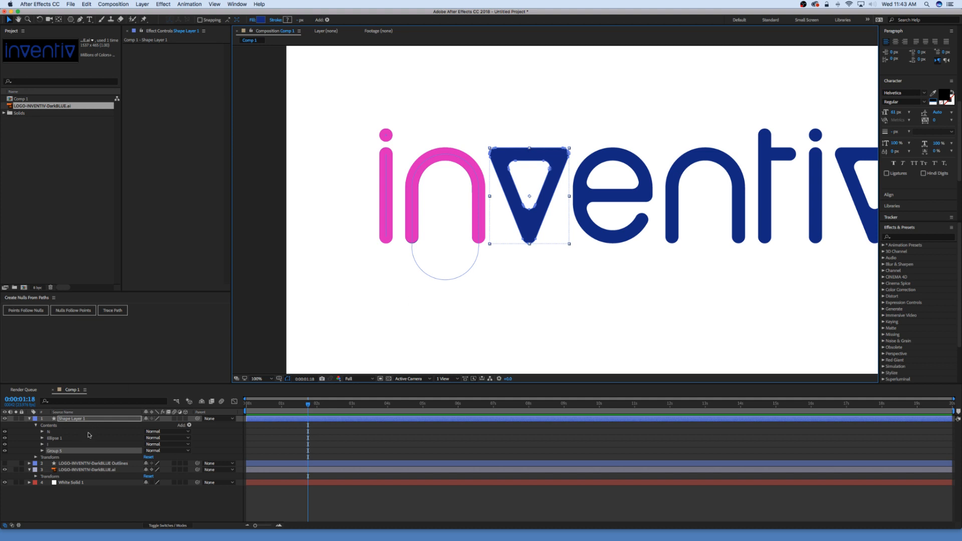
Step: Recolour the pasted v's fill with the pink sampled from the letter i
left_click(42, 452)
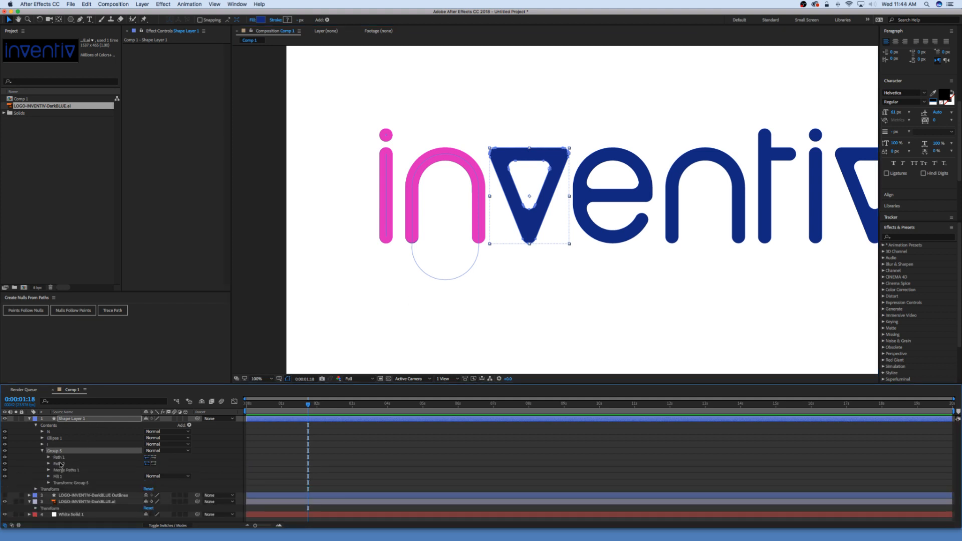
left_click(48, 476)
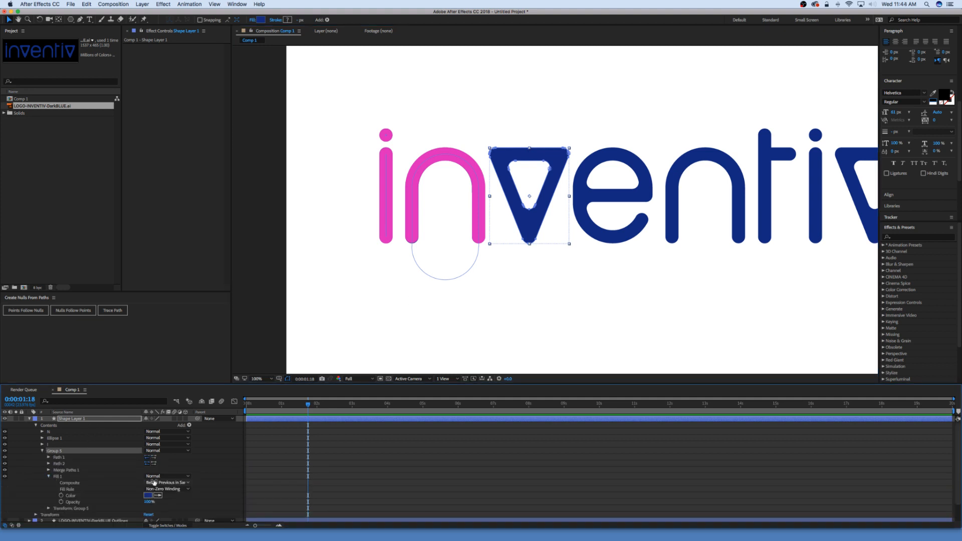
left_click(158, 495)
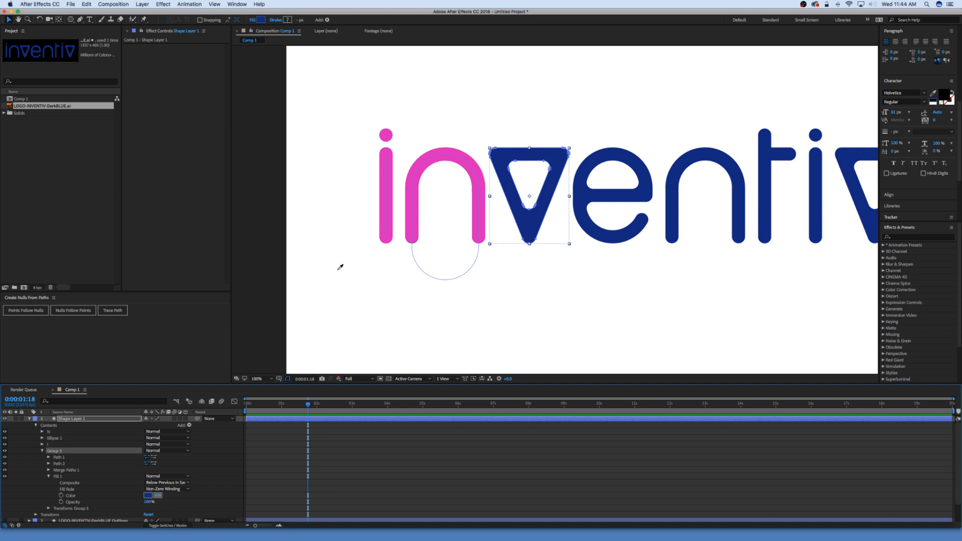
left_click(392, 203)
left_click(495, 436)
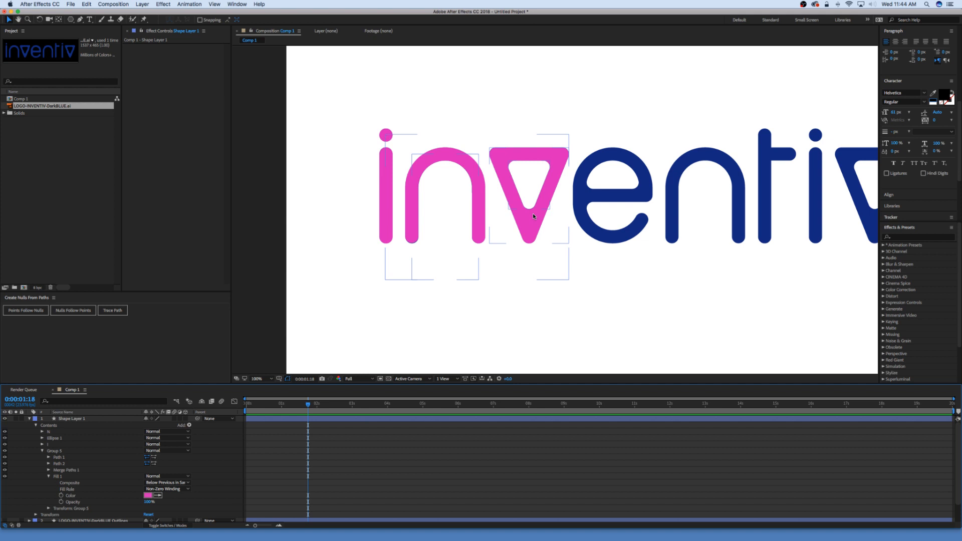
Step: Rename the pasted v group, Group 5 in Shape Layer 1, as V
key("period")
key("period")
key("comma")
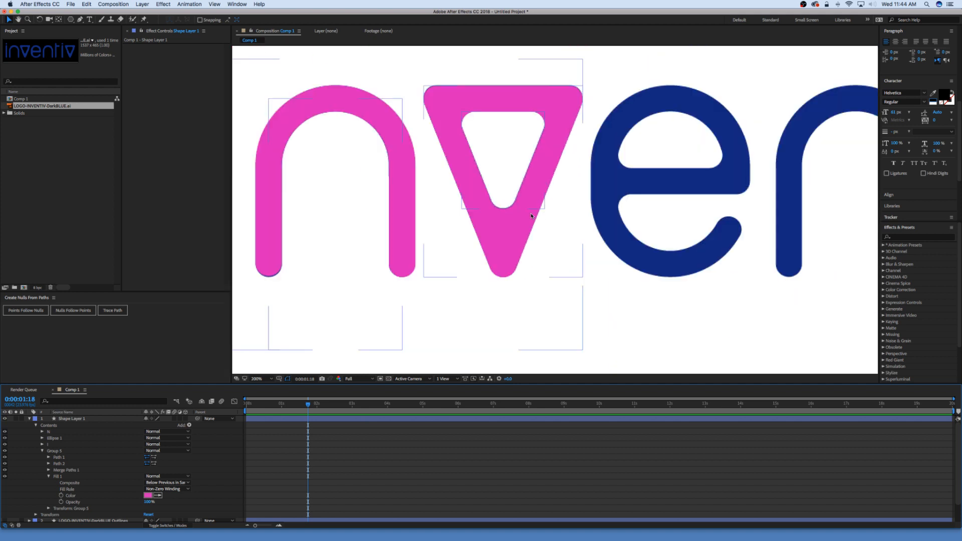
left_click(42, 452)
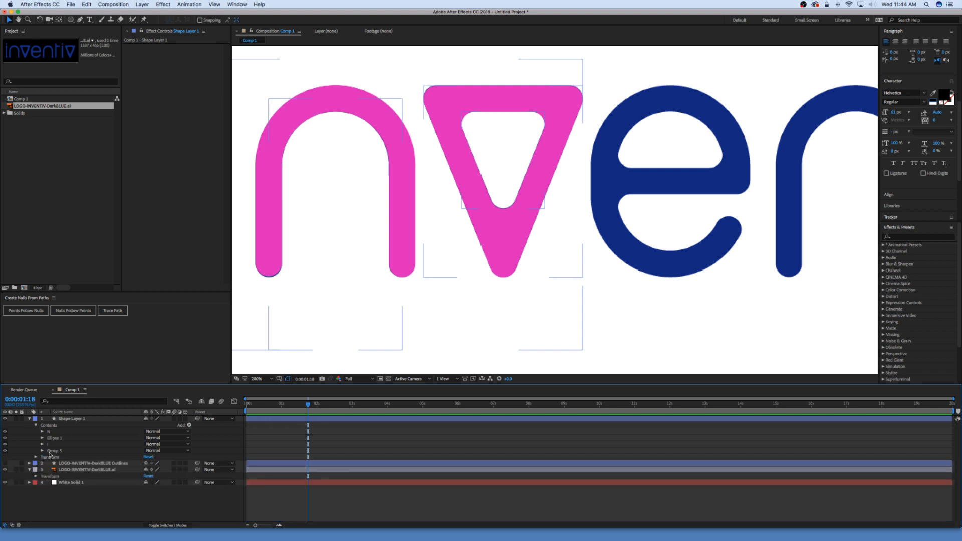
left_click(54, 452)
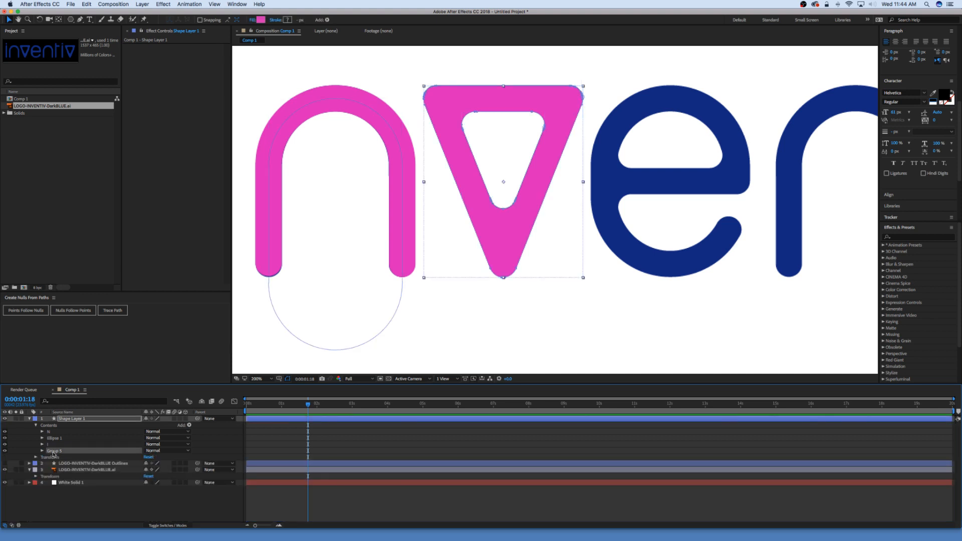
key("Return")
type("V")
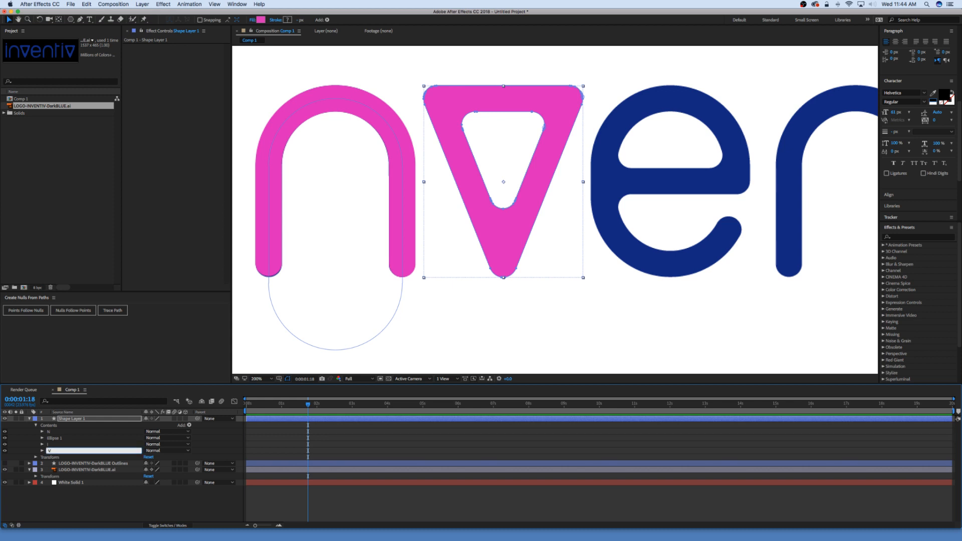
left_click(83, 445)
Step: Add Trim Paths to the V group and try out its End value, leaving it at 100%
left_click(49, 450)
left_click(42, 451)
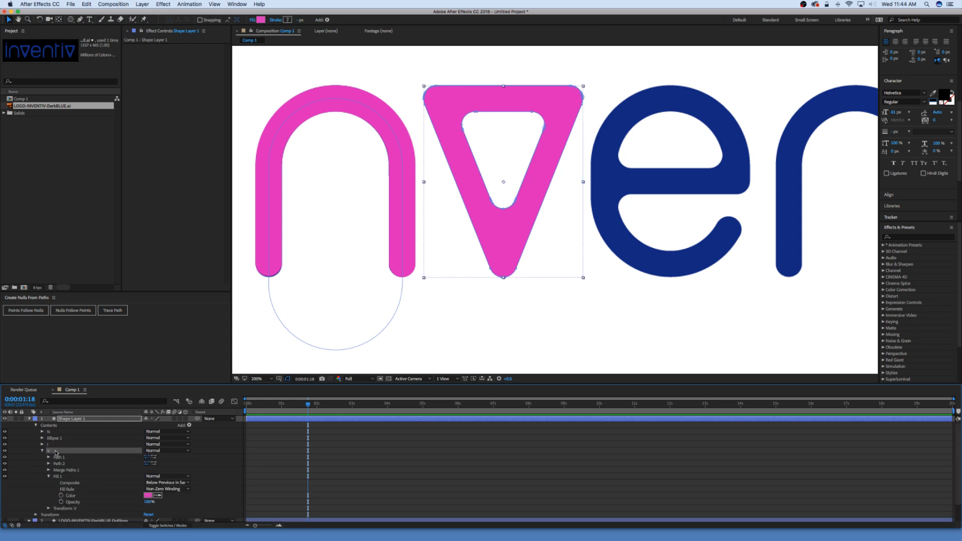
left_click(49, 478)
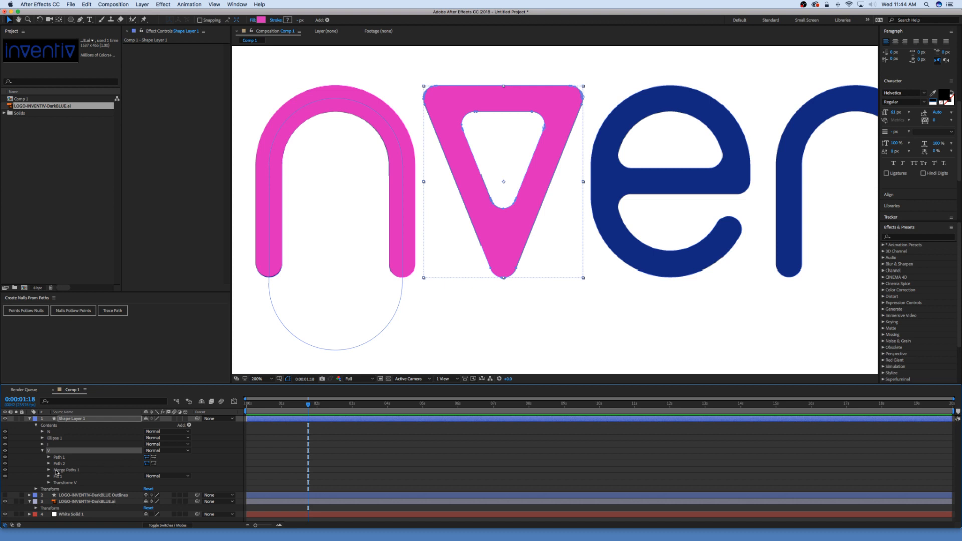
left_click(190, 425)
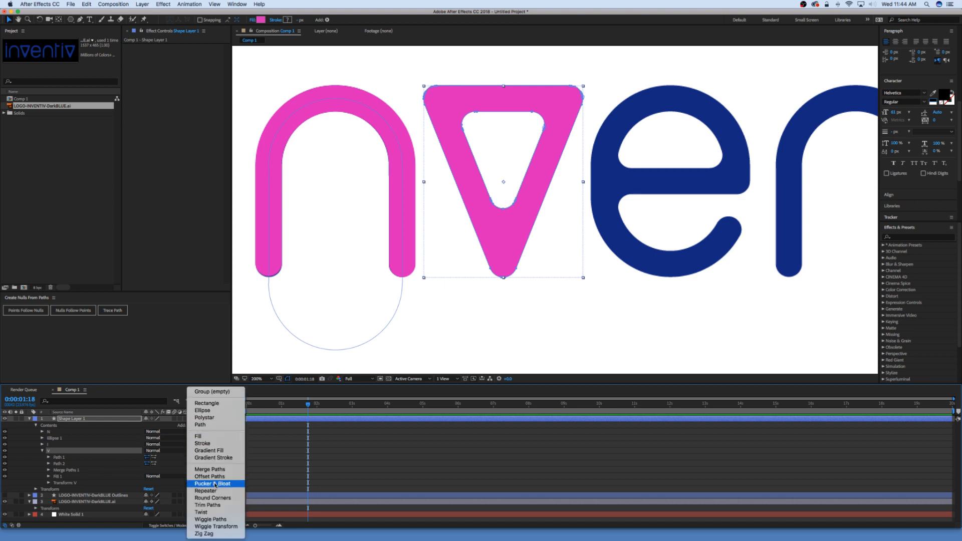
left_click(207, 504)
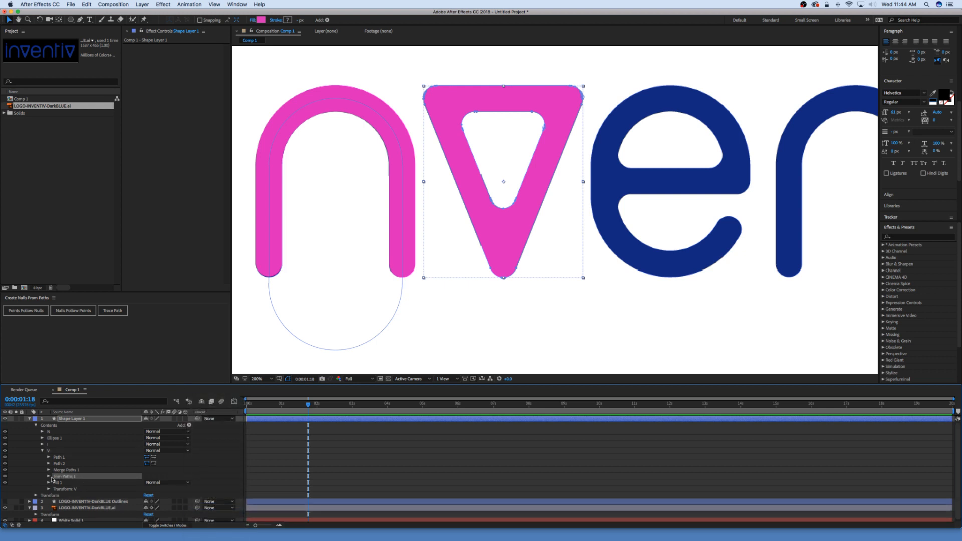
left_click(49, 477)
left_click_drag(149, 489, 179, 485)
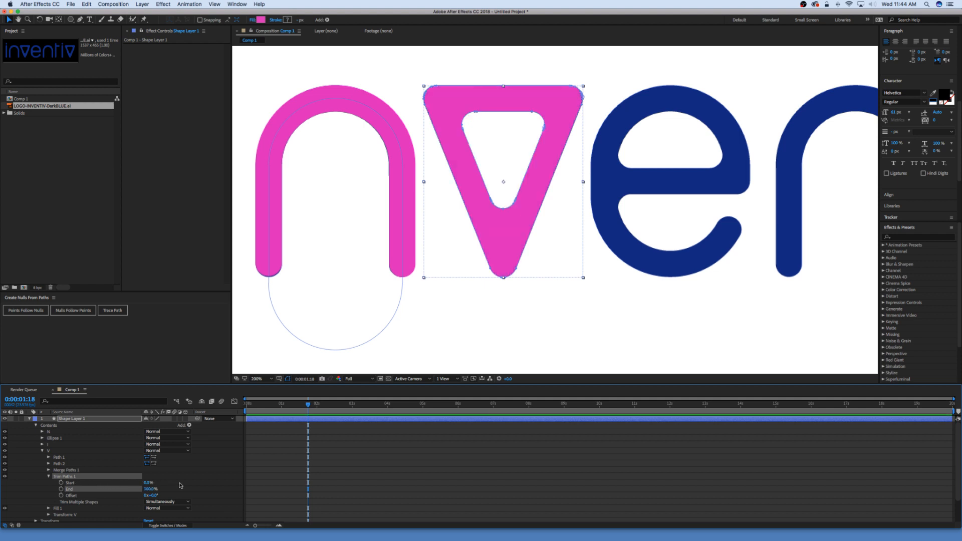
left_click(43, 451)
Step: Duplicate the N group, place the copy below V in the contents, and move it onto the logo's second n
key("comma")
key("comma")
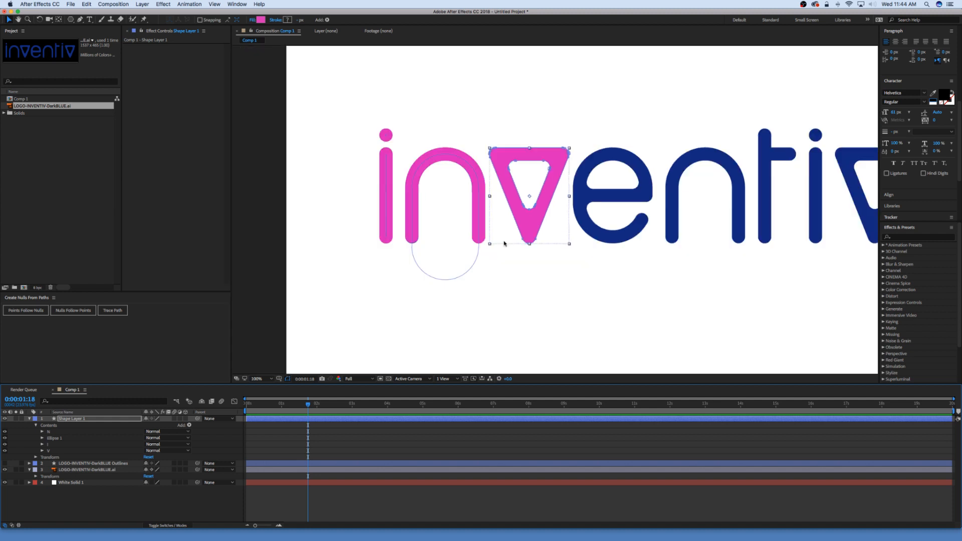
key("period")
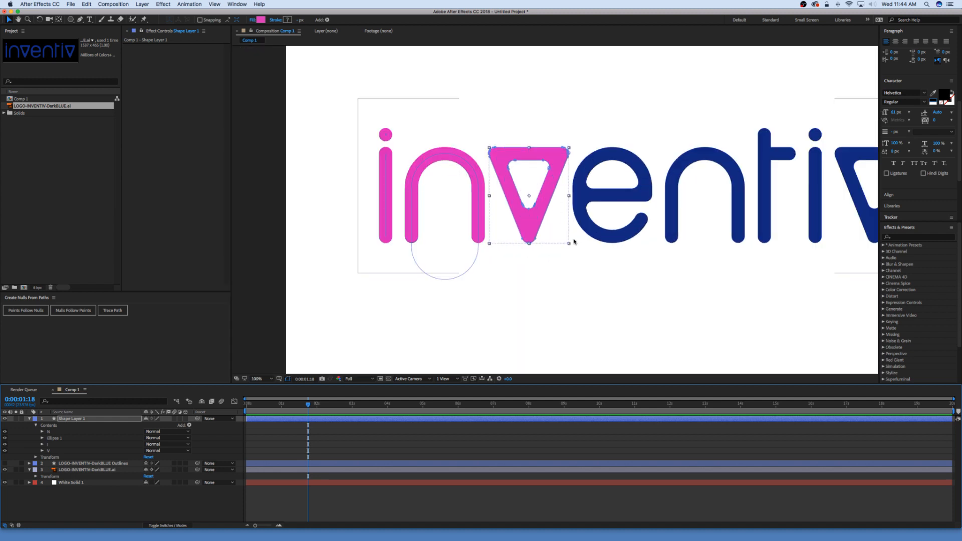
left_click(53, 432)
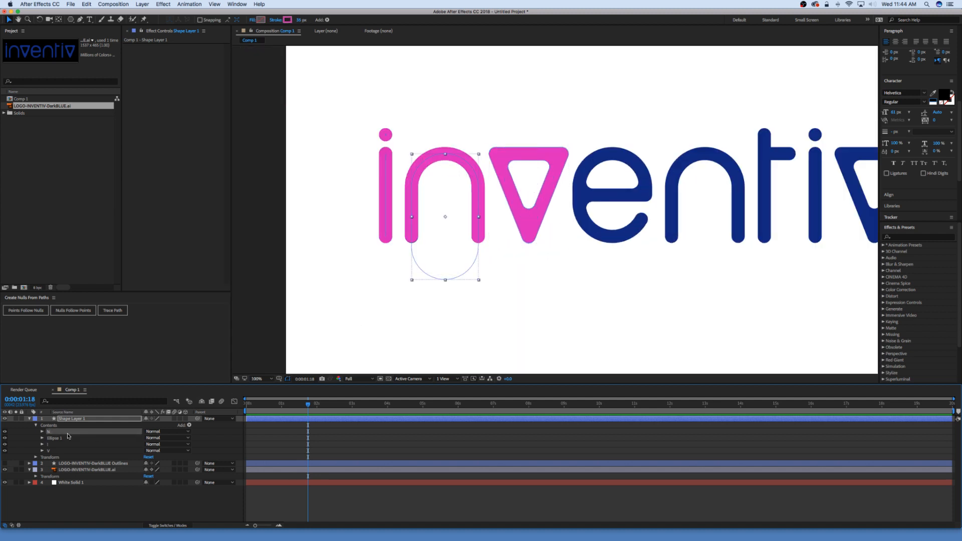
key("super+d")
left_click_drag(53, 433, 59, 463)
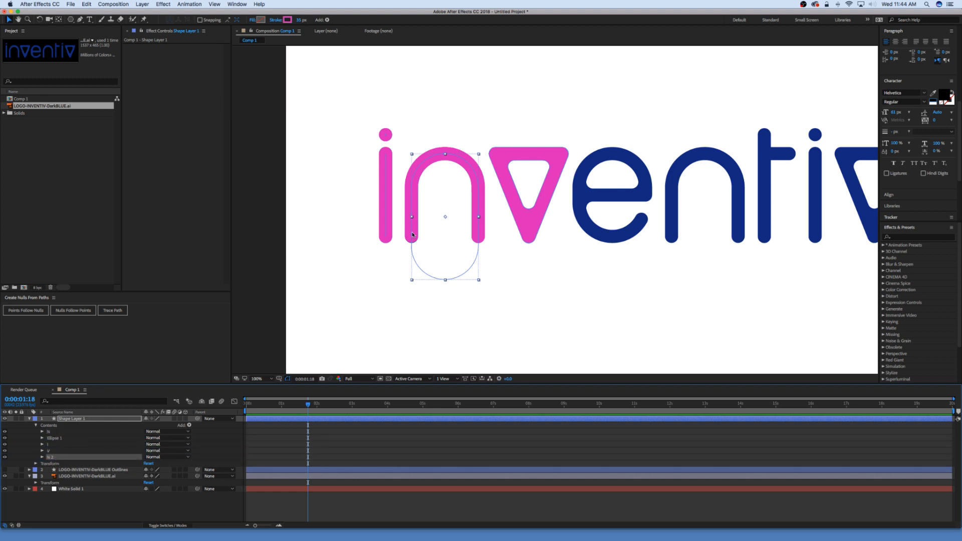
left_click_drag(414, 245, 673, 245)
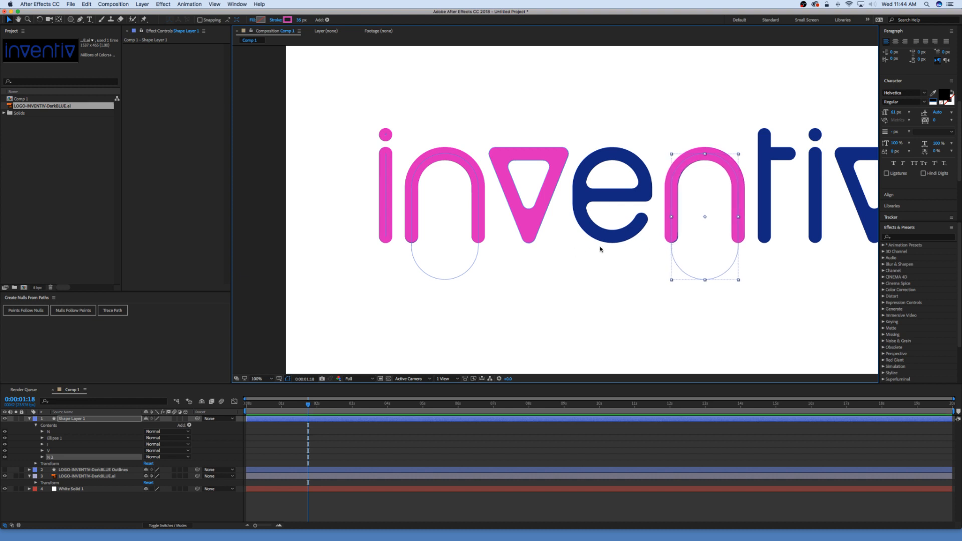
key("Right")
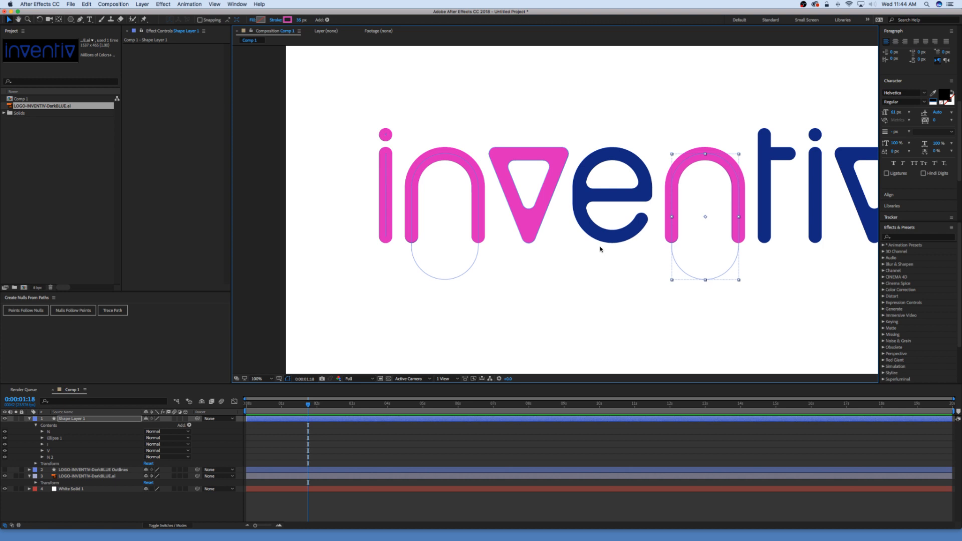
key("Left")
Step: Duplicate the i stem group and move the copy onto the stem of the logo's second i
left_click(62, 439)
left_click(62, 444)
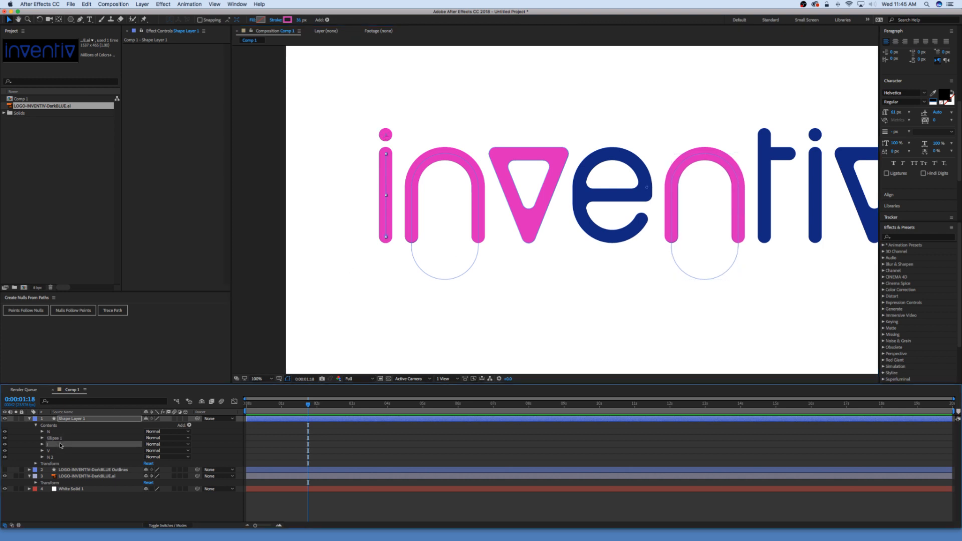
key("ctrl+d")
left_click_drag(385, 226, 815, 231)
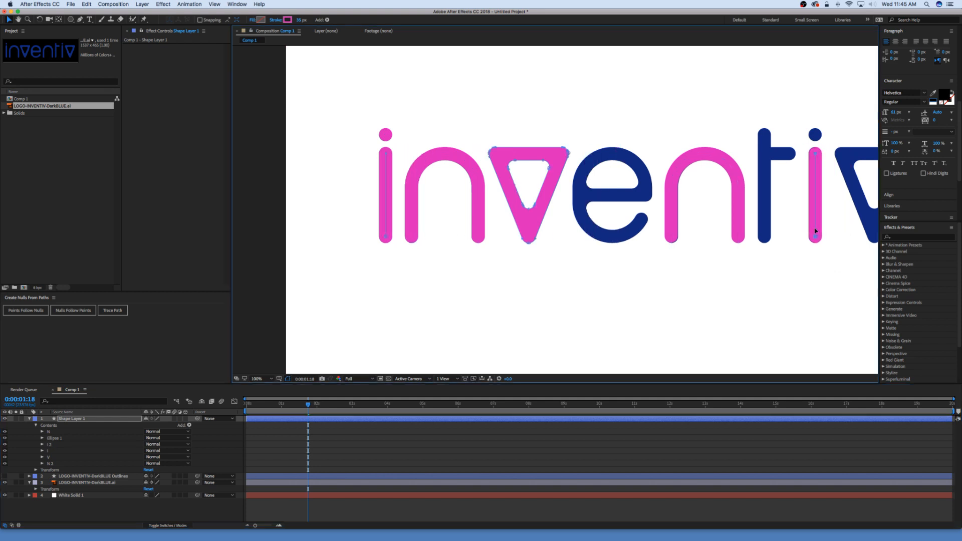
Step: Rename the Ellipse 1 group as "I dot"
left_click(56, 439)
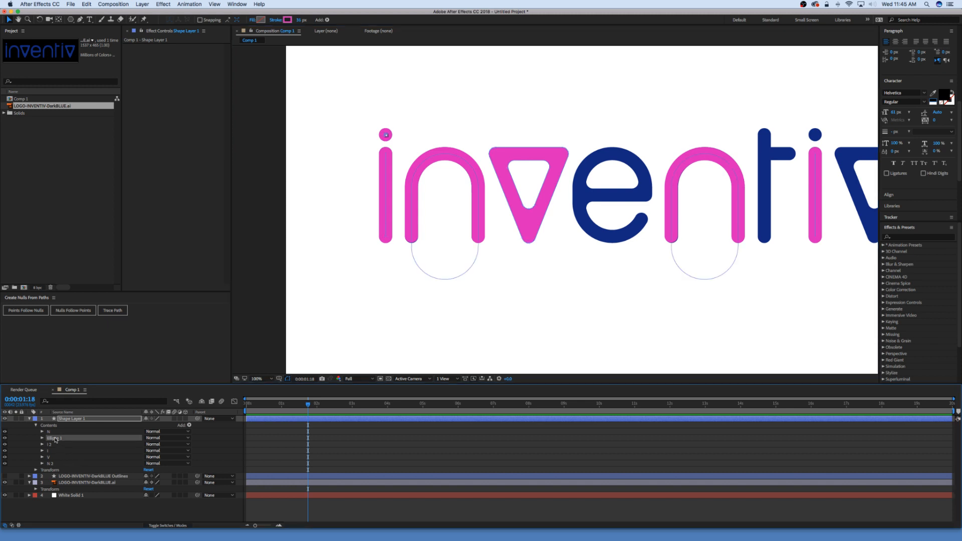
key("Return")
type("I")
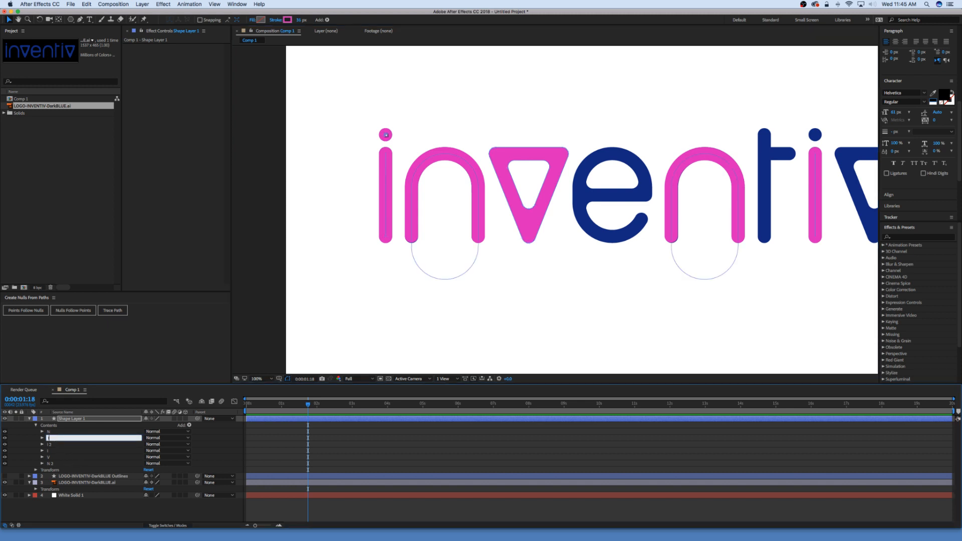
type(" dot")
key("Return")
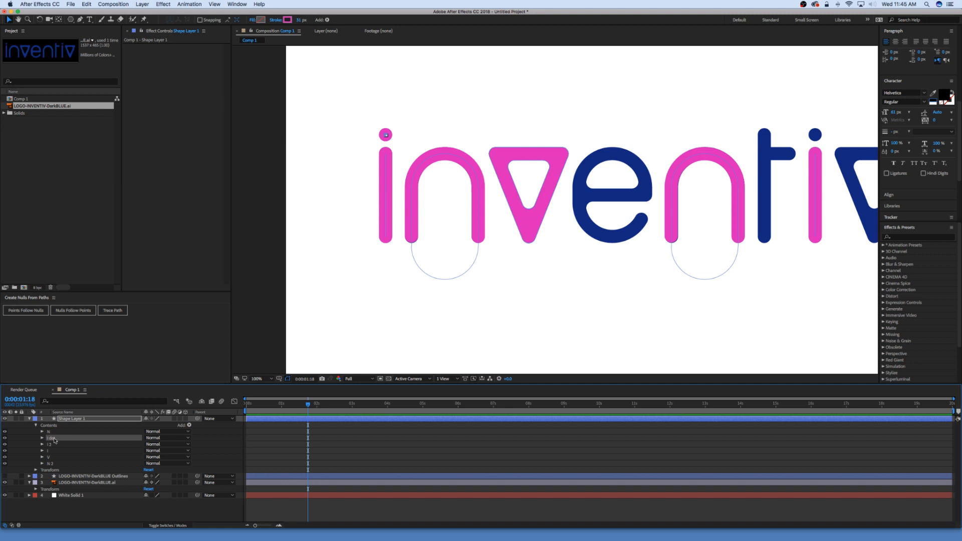
Step: Duplicate the I dot group and shift the copy horizontally onto the dot of the logo's second i
key("super+d")
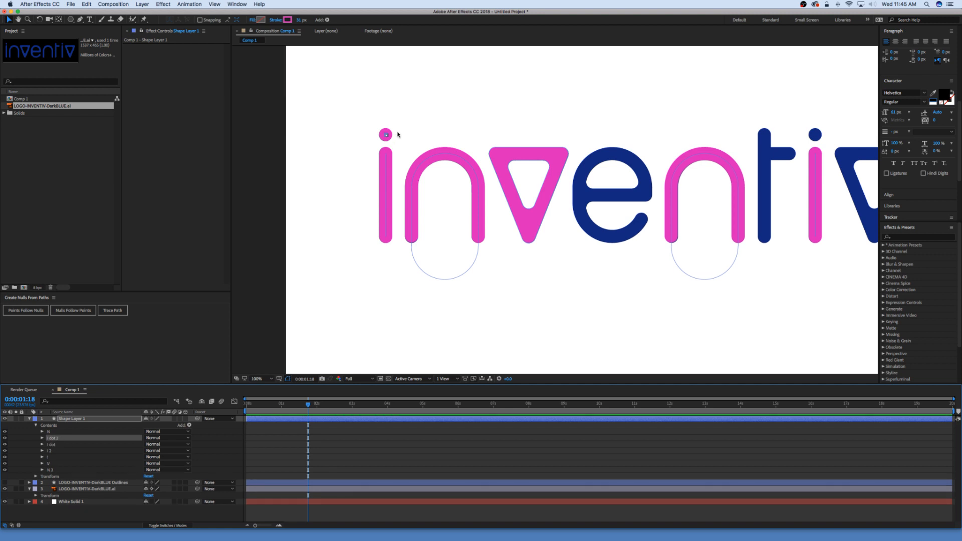
left_click_drag(386, 136, 466, 139)
key("super+z")
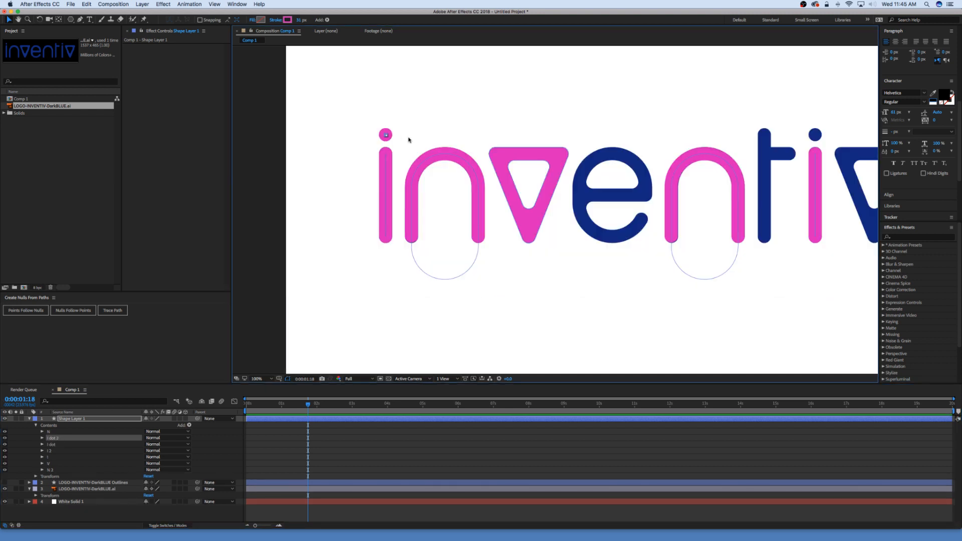
key("shift+Right")
key("shift+Right")
key("shift+Right")
key("shift+Right")
key("shift+Right")
key("shift+Right")
key("shift+Right")
key("shift+Right")
key("shift+Right")
key("shift+Right")
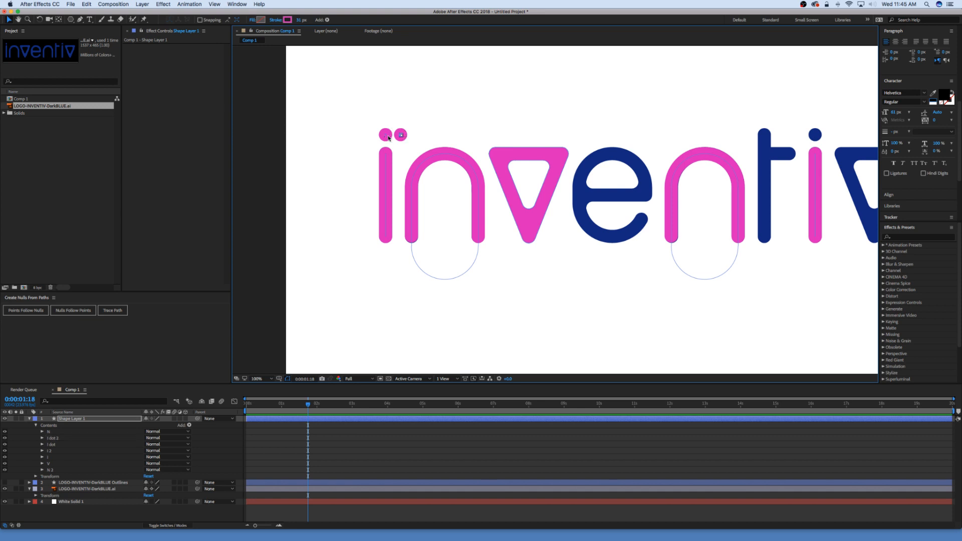
key("shift+Right")
key("shift+Right")
key("shift+Right")
key("shift+Right")
key("shift+Right")
key("shift+Right")
key("shift+Right")
key("shift+Right")
key("shift+Right")
key("shift+Right")
key("shift+Right")
key("shift+Right")
key("shift+Right")
key("shift+Right")
key("shift+Right")
key("shift+Right")
key("shift+Right")
key("shift+Right")
key("shift+Right")
key("shift+Right")
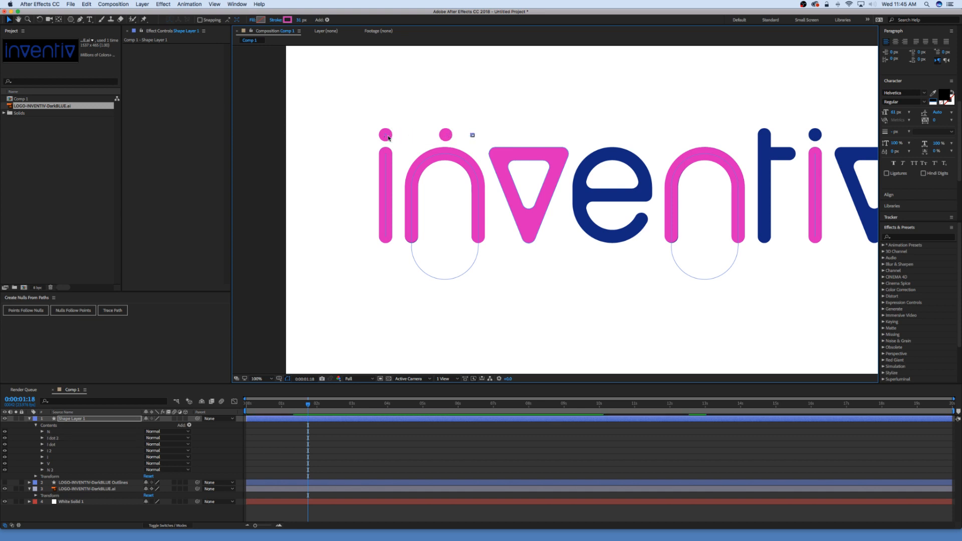
key("shift+Right")
key("shift+Right")
key("shift+Right")
key("shift+Right")
key("shift+Right")
key("shift+Right")
key("shift+Right")
key("shift+Right")
key("shift+Right")
key("shift+Right")
key("shift+Right")
key("shift+Right")
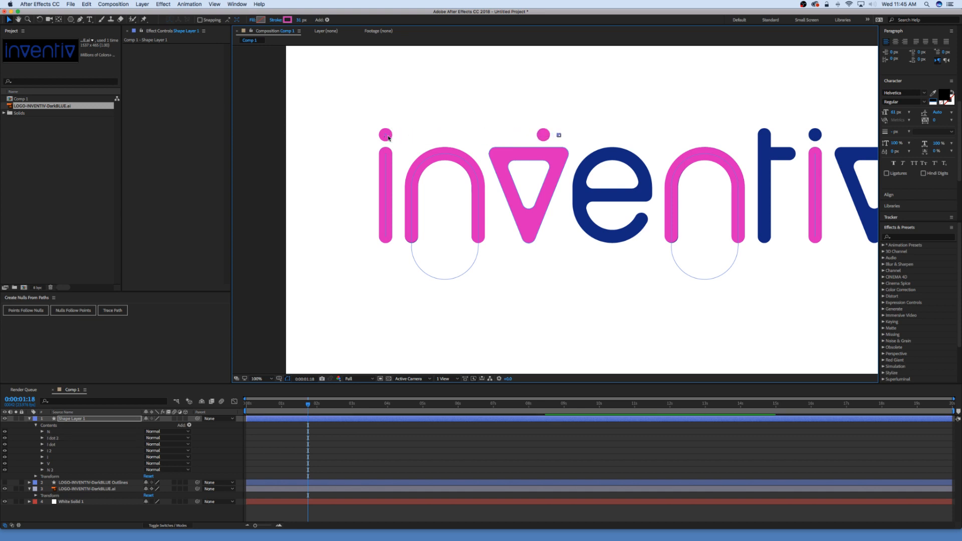
key("shift+Right")
key("shift+Right")
key("shift+Right")
key("shift+Right")
key("shift+Right")
key("shift+Right")
key("shift+Right")
key("shift+Right")
key("shift+Right")
key("shift+Right")
key("shift+Right")
key("shift+Right")
key("shift+Right")
key("shift+Right")
key("shift+Right")
key("shift+Right")
key("shift+Right")
key("shift+Right")
key("shift+Right")
key("shift+Right")
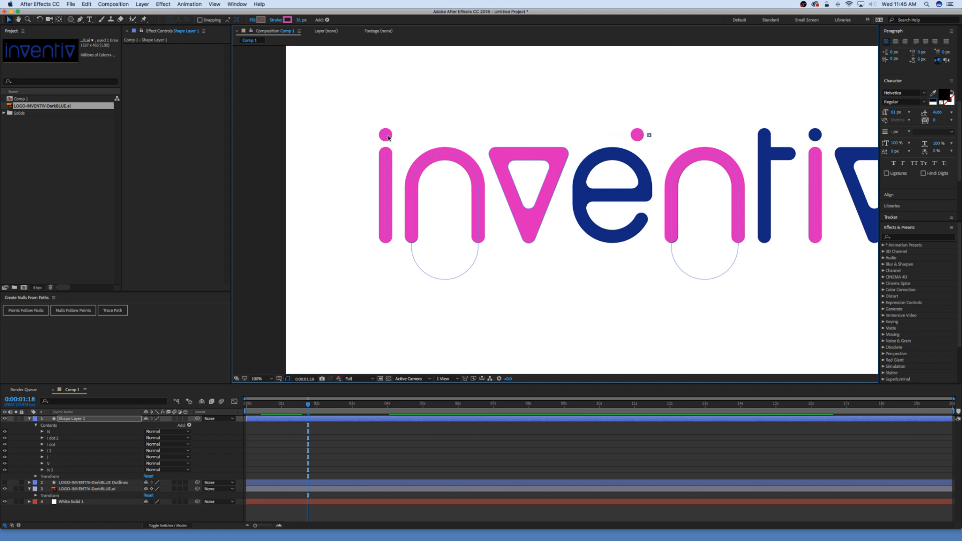
key("shift+Right")
key("shift+Right")
key("shift+Right")
key("shift+Right")
key("shift+Right")
key("shift+Right")
key("shift+Right")
key("shift+Right")
key("shift+Right")
key("shift+Right")
key("shift+Right")
key("shift+Right")
key("shift+Right")
key("shift+Right")
key("shift+Right")
key("shift+Right")
key("shift+Right")
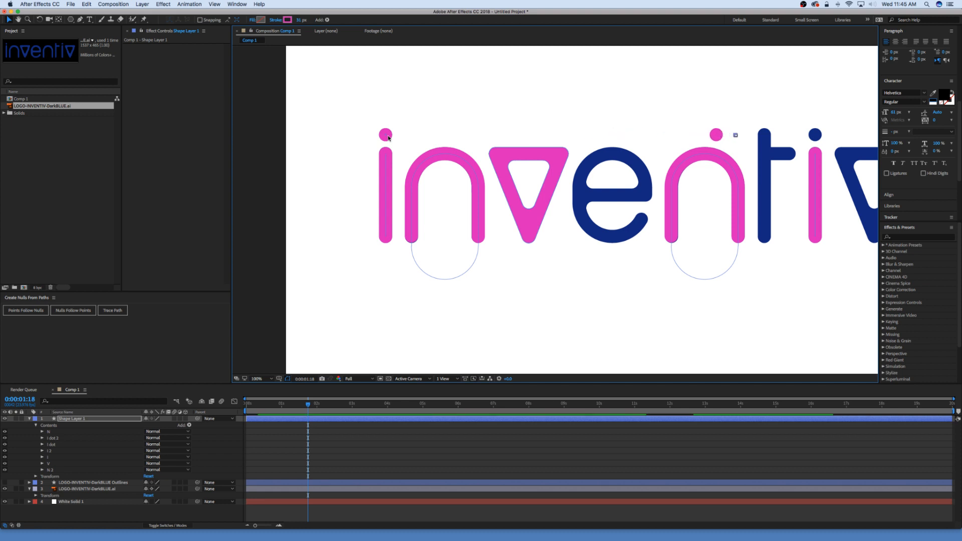
key("shift+Right")
key("shift+Right")
key("shift+Right")
key("shift+Right")
key("shift+Right")
key("shift+Right")
key("shift+Right")
key("shift+Right")
key("shift+Right")
key("shift+Right")
key("shift+Right")
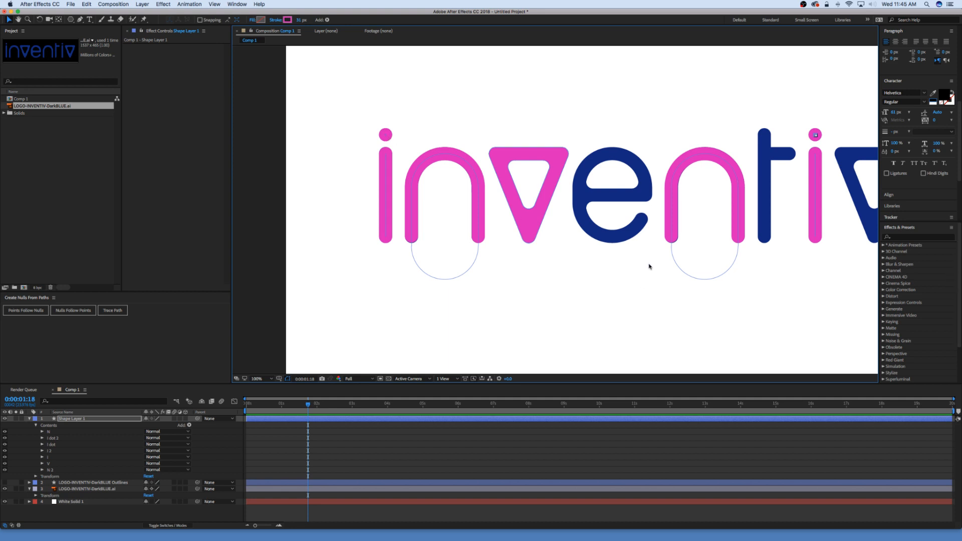
Step: Duplicate the V group and move the copy onto the logo's final v
key("h")
left_click_drag(694, 261, 624, 260)
key("v")
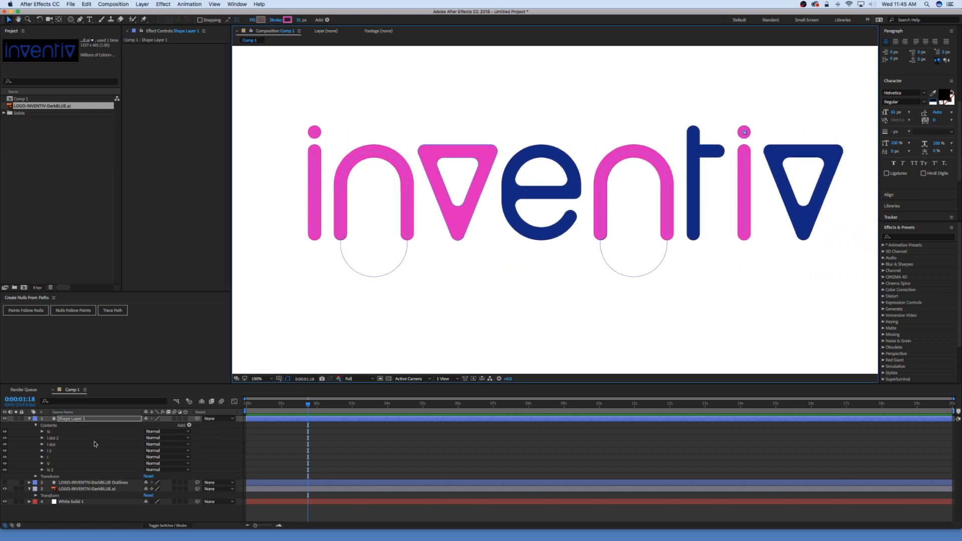
left_click(53, 463)
key("super+d")
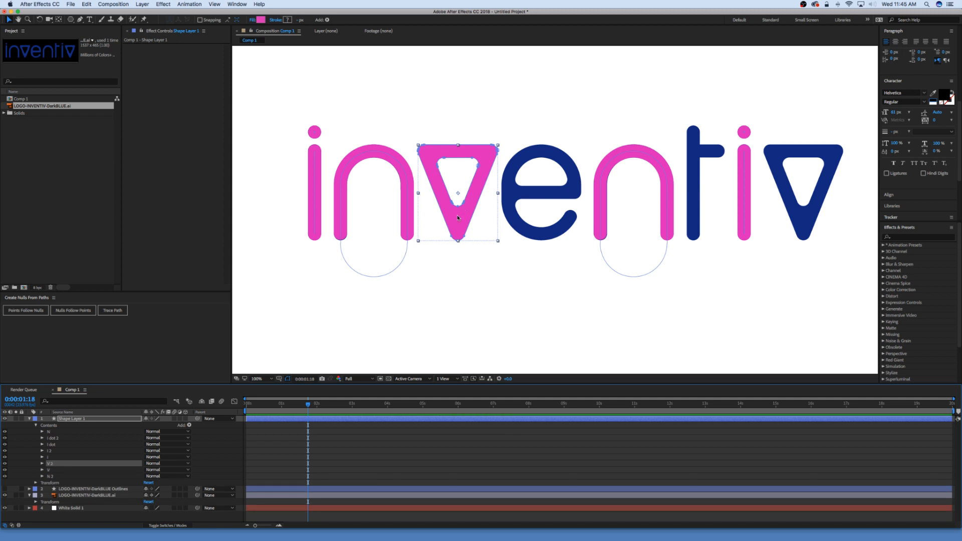
left_click_drag(490, 217, 803, 221)
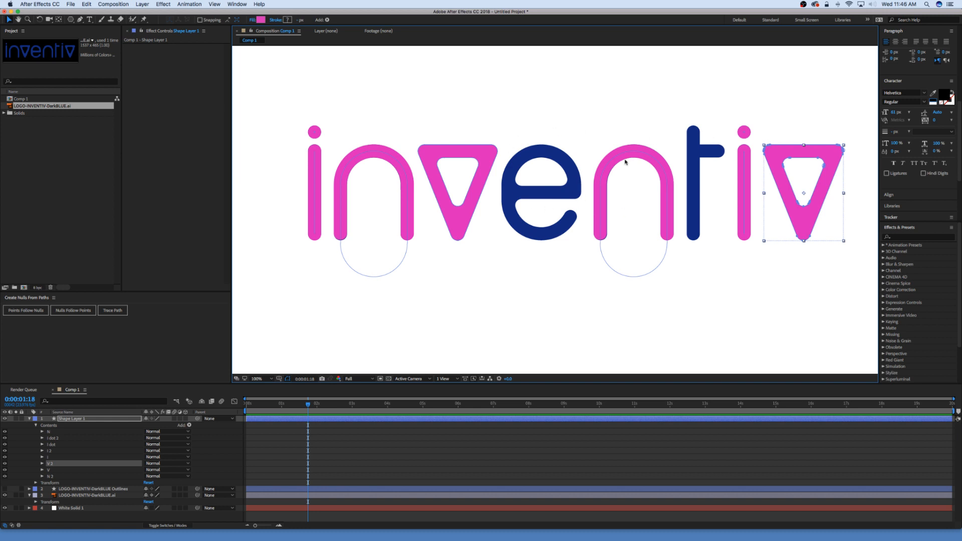
Step: Expand the contents of the LOGO-INVENTIV-DarkBLUE Outlines layer, make the layer visible and solo it to identify the e group
left_click(77, 489)
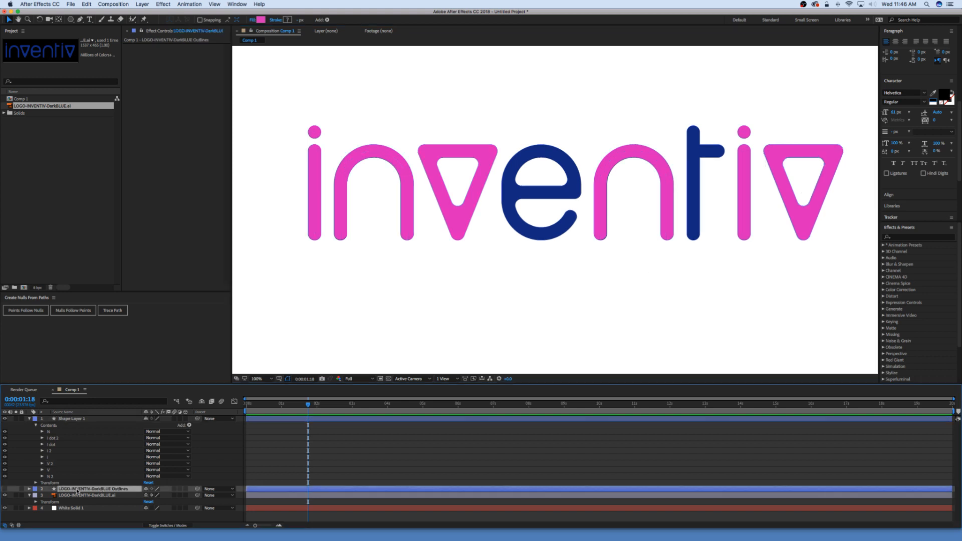
left_click(29, 488)
scroll(36, 488, "down", 3)
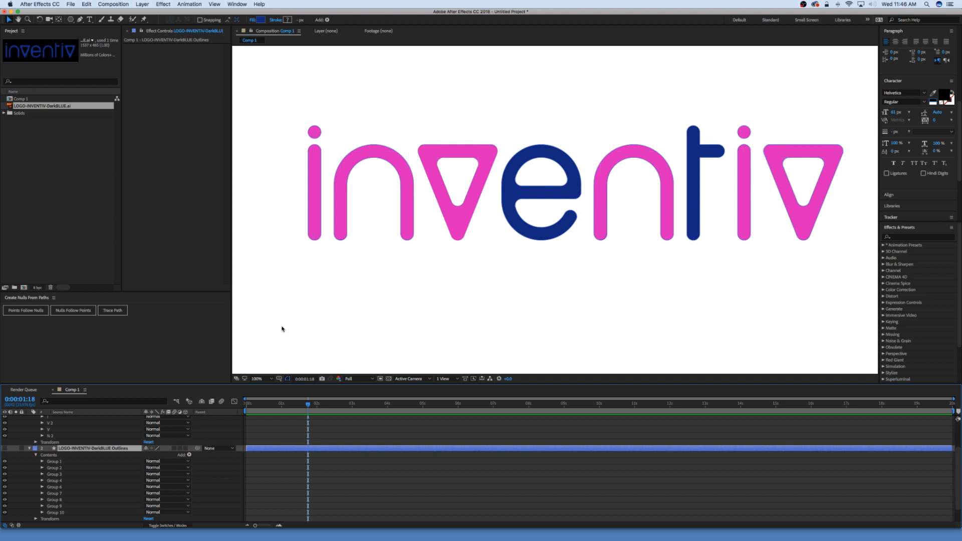
scroll(75, 464, "down", 1)
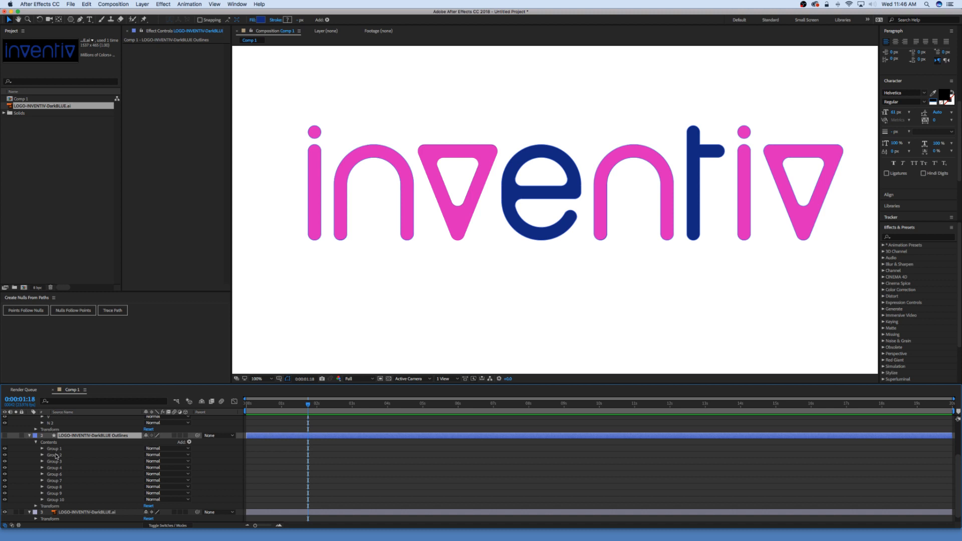
left_click(56, 455)
left_click(56, 461)
left_click(55, 474)
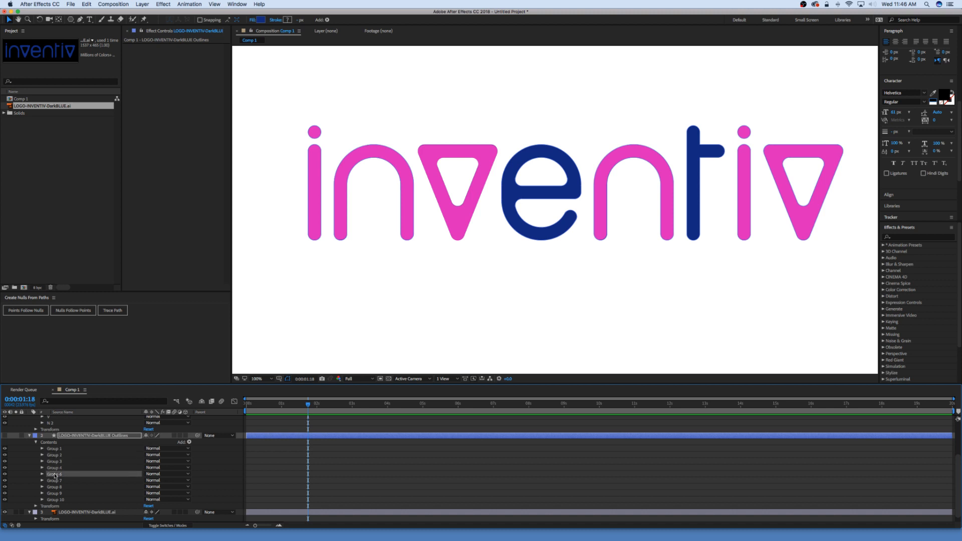
left_click(9, 441)
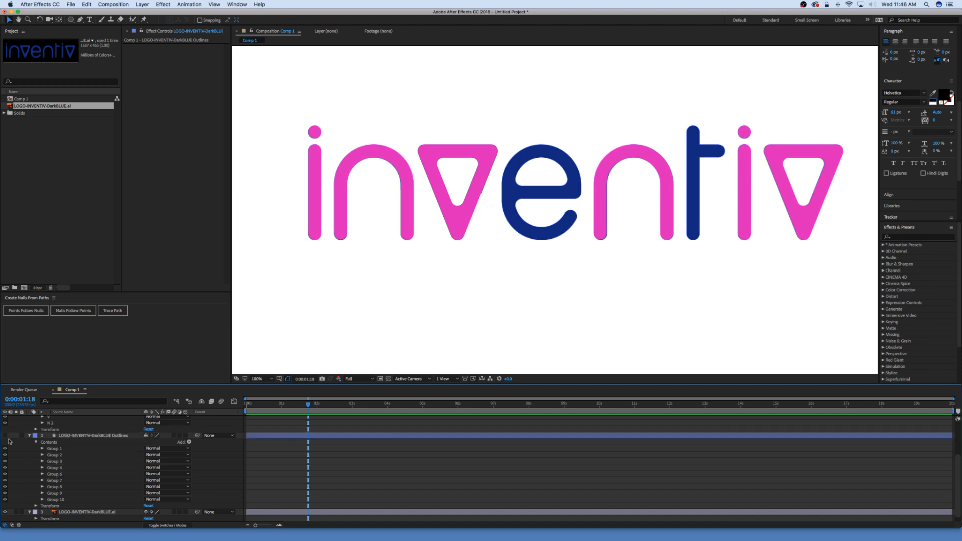
left_click(10, 436)
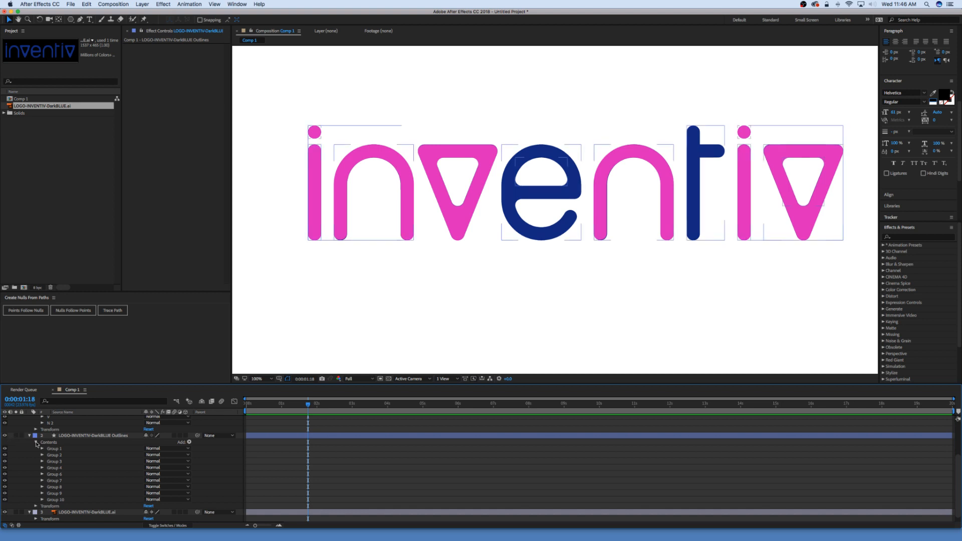
left_click(16, 435)
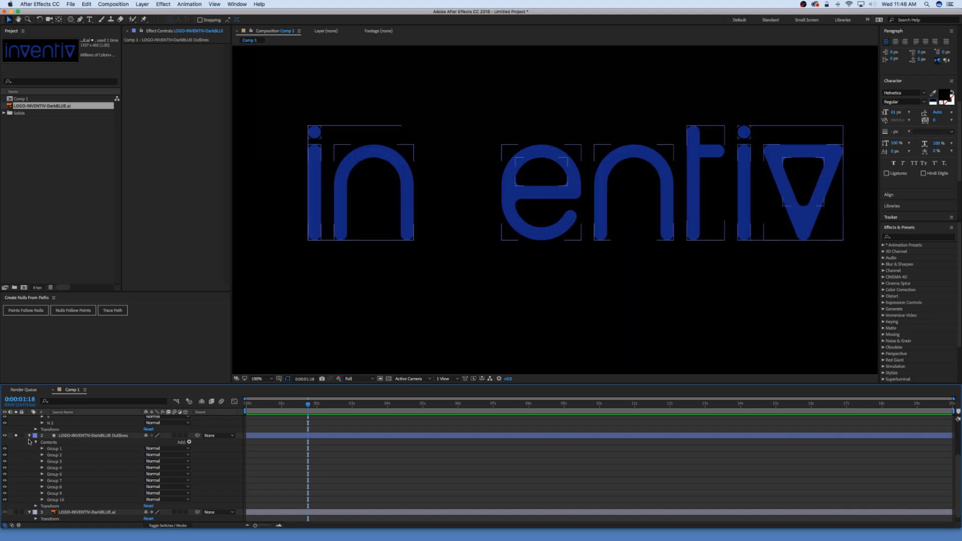
Step: Cut the e outline, Group 3, from the outlines layer, unsolo and hide that layer, and paste the group into Shape Layer 1
left_click(55, 461)
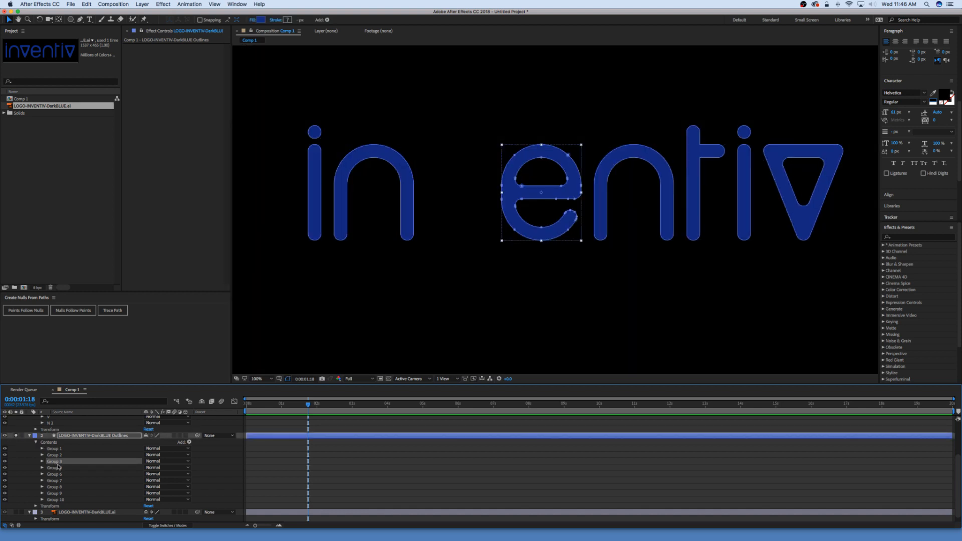
scroll(58, 466, "up", 1)
key("Delete")
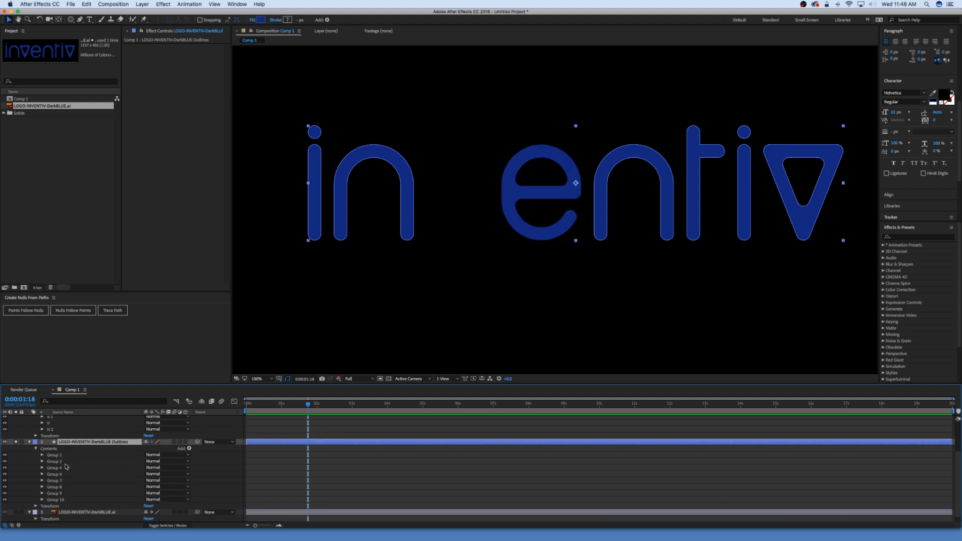
left_click(15, 442)
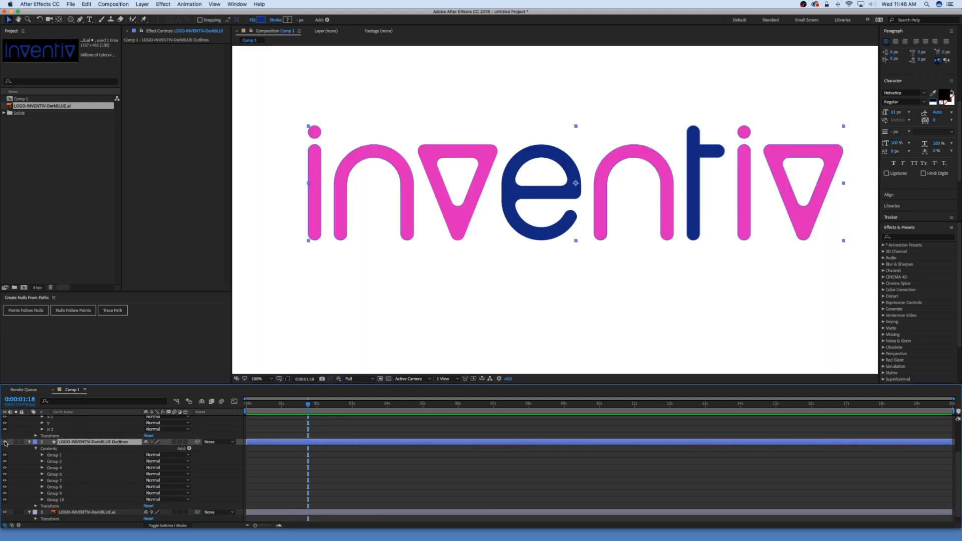
scroll(79, 433, "up", 5)
left_click(82, 419)
key("cmd+v")
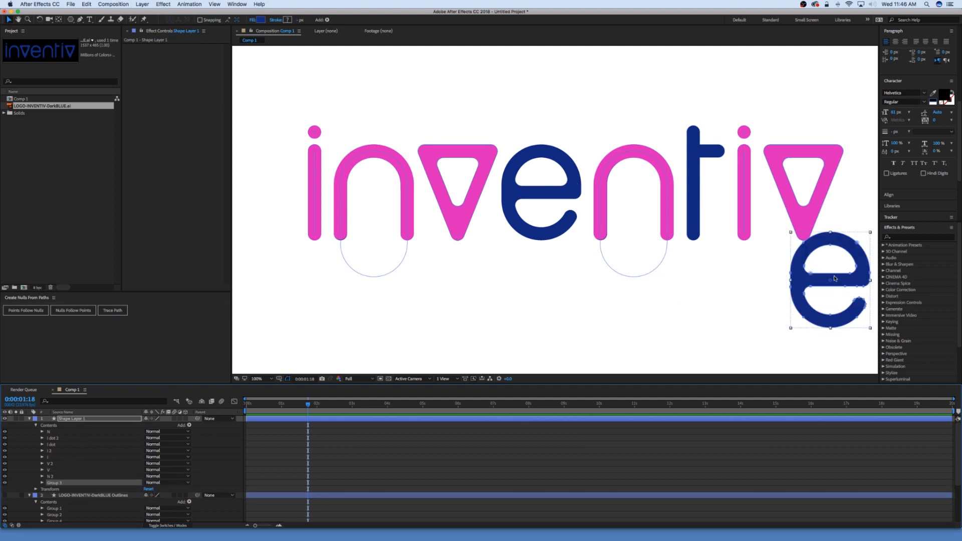
Step: Recolor the pasted e group's fill with the pink sampled from the first v
left_click(42, 482)
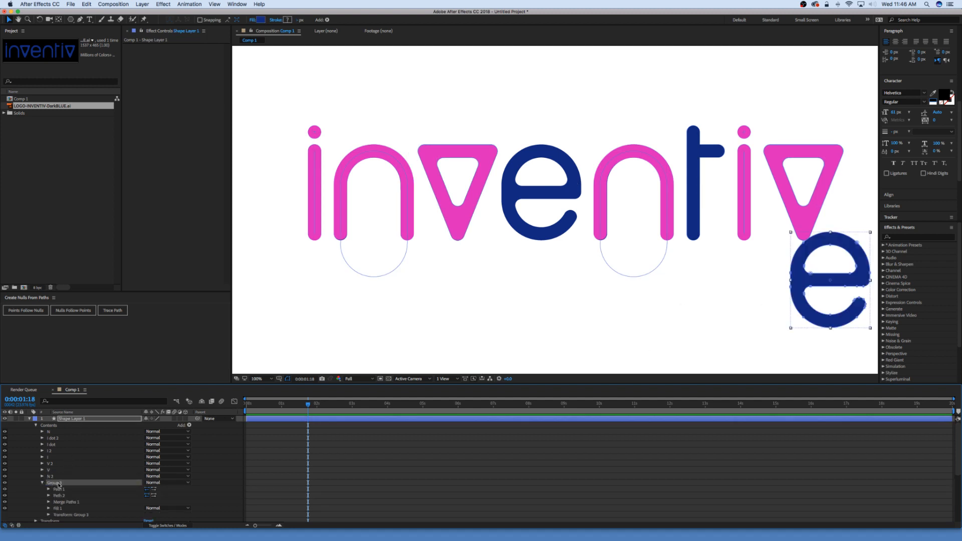
left_click(49, 508)
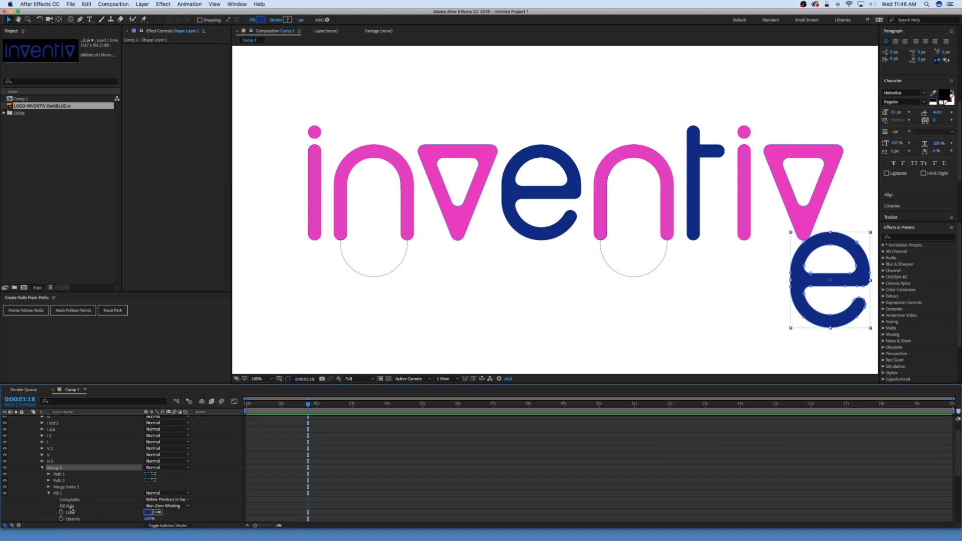
left_click(458, 230)
scroll(45, 427, "up", 2)
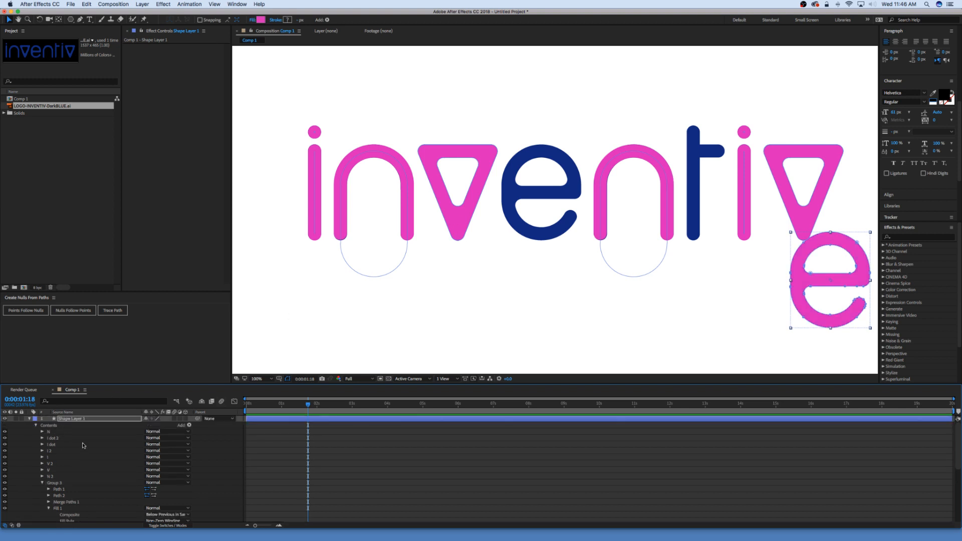
Step: Collapse the pasted e group in Shape Layer 1 and rename it "E"
left_click(42, 482)
left_click(56, 482)
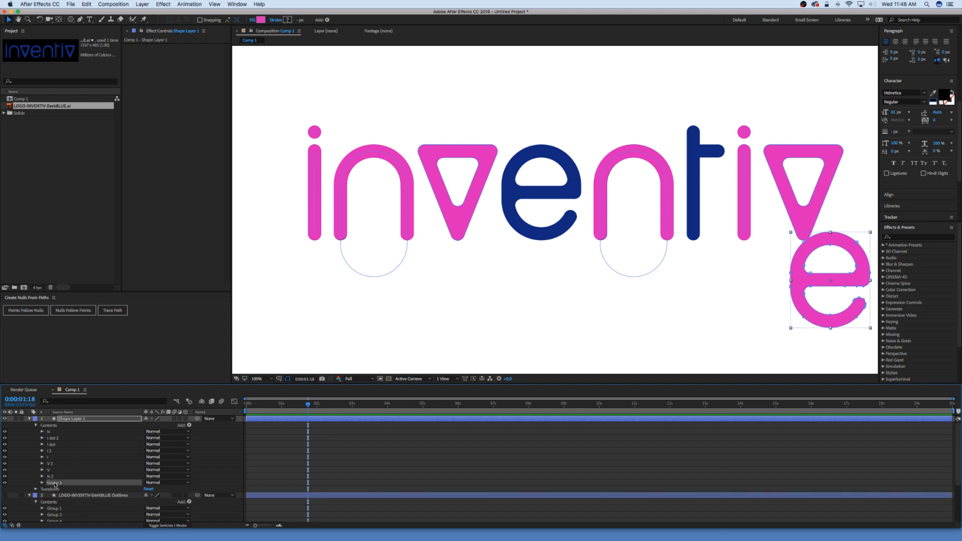
key("Return")
type("E")
left_click(70, 470)
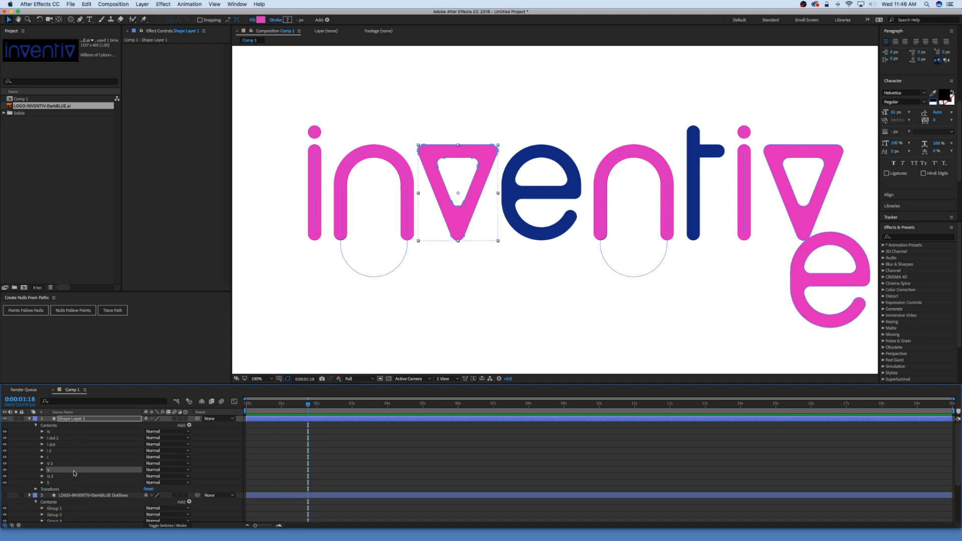
Step: Move the N group below the I dot group in Shape Layer 1's contents
left_click(53, 432)
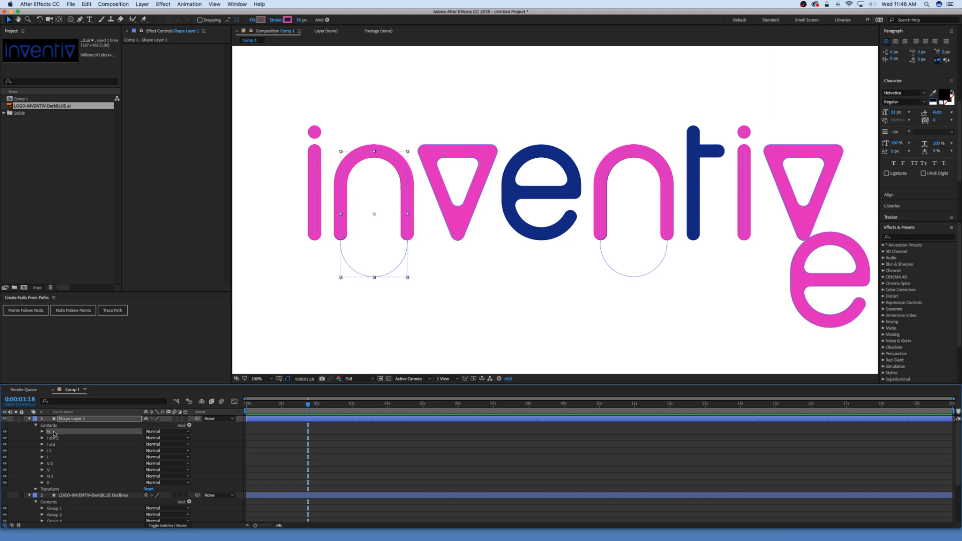
left_click_drag(54, 433, 55, 449)
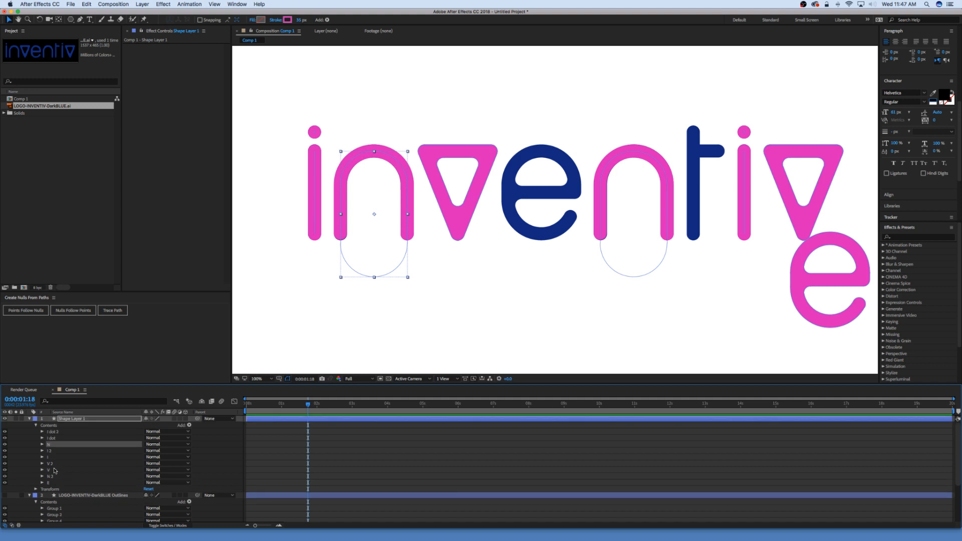
Step: Collapse the outlines layer and move the pink E exactly onto the logo's blue e
left_click(30, 495)
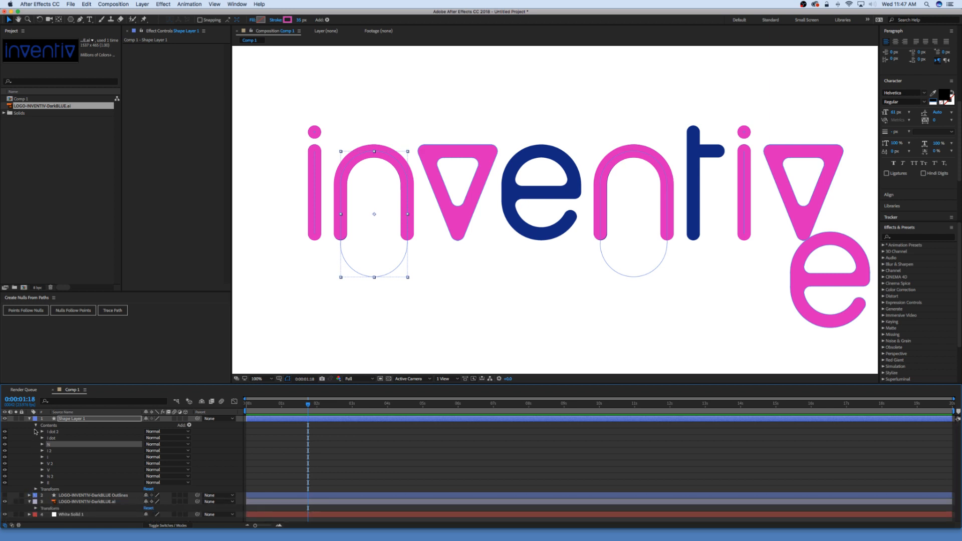
left_click(831, 279)
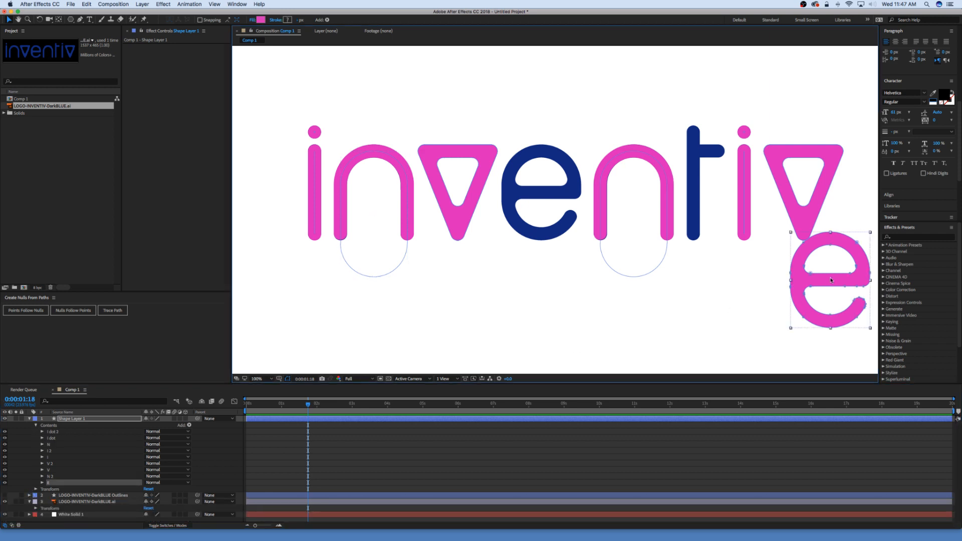
left_click_drag(830, 280, 545, 195)
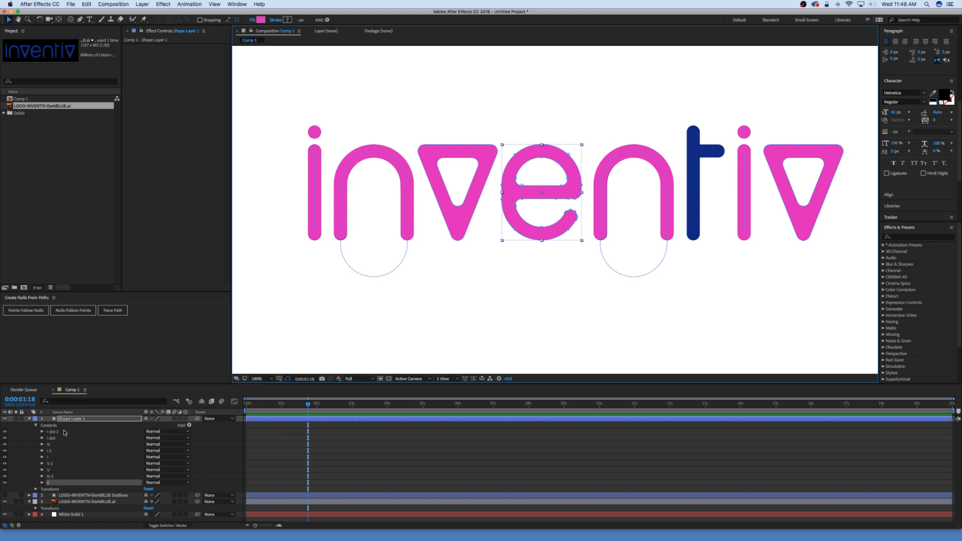
left_click(99, 437)
key("semicolon")
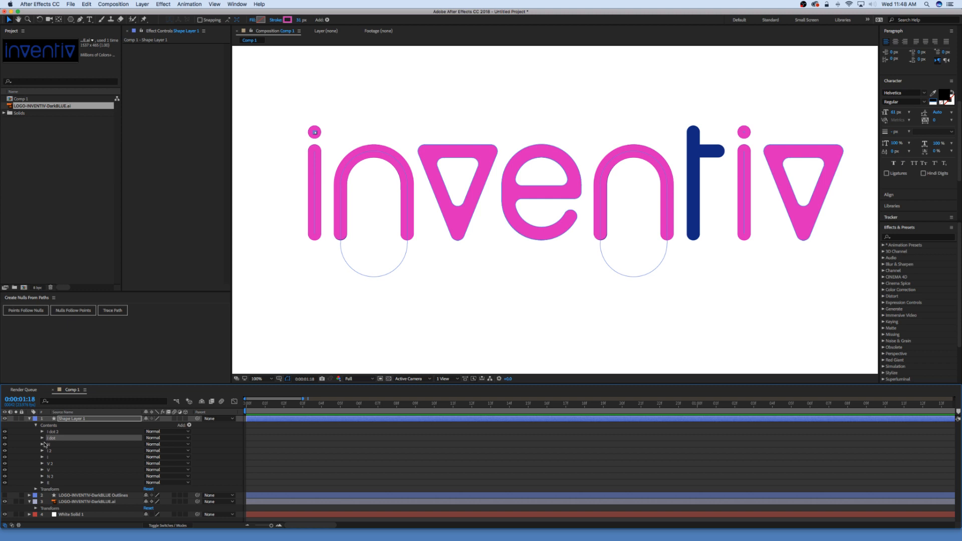
key("semicolon")
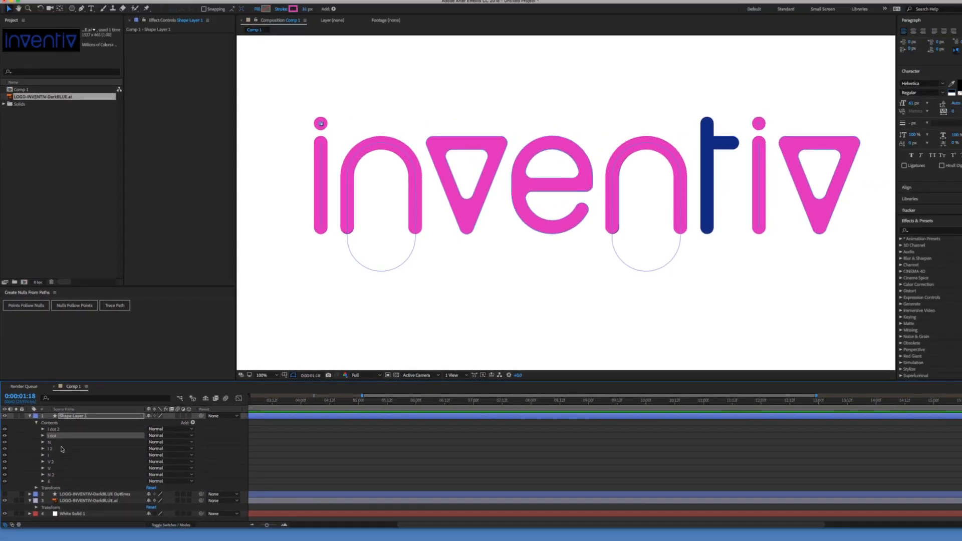
Step: Reorder Shape Layer 1's groups to follow the word, placing V, E and N 2 directly below N
left_click(57, 463)
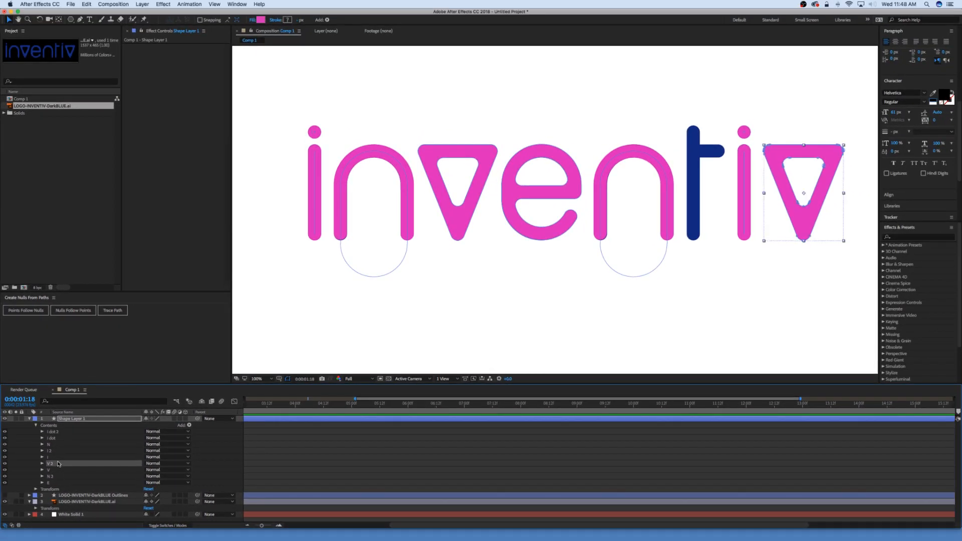
left_click(57, 470)
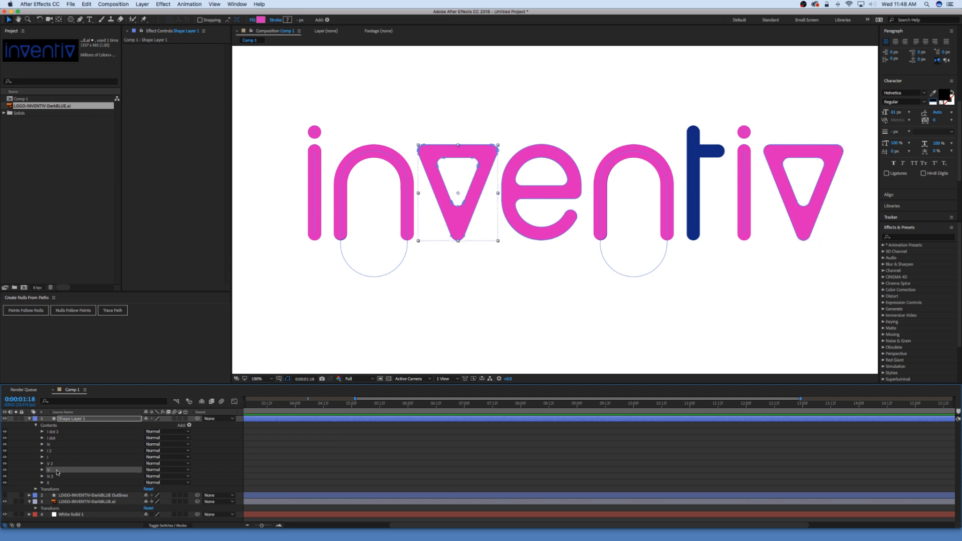
left_click_drag(56, 470, 59, 448)
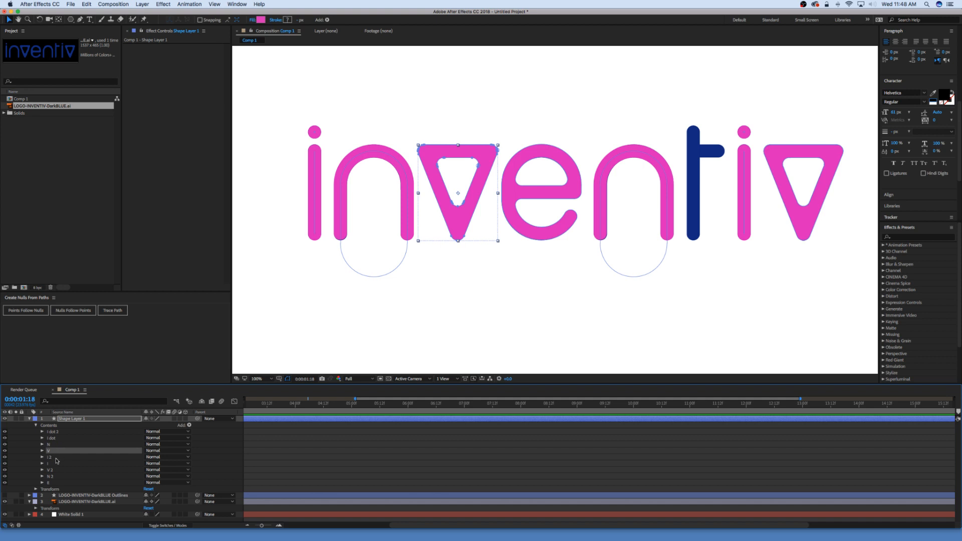
left_click_drag(58, 475, 60, 457)
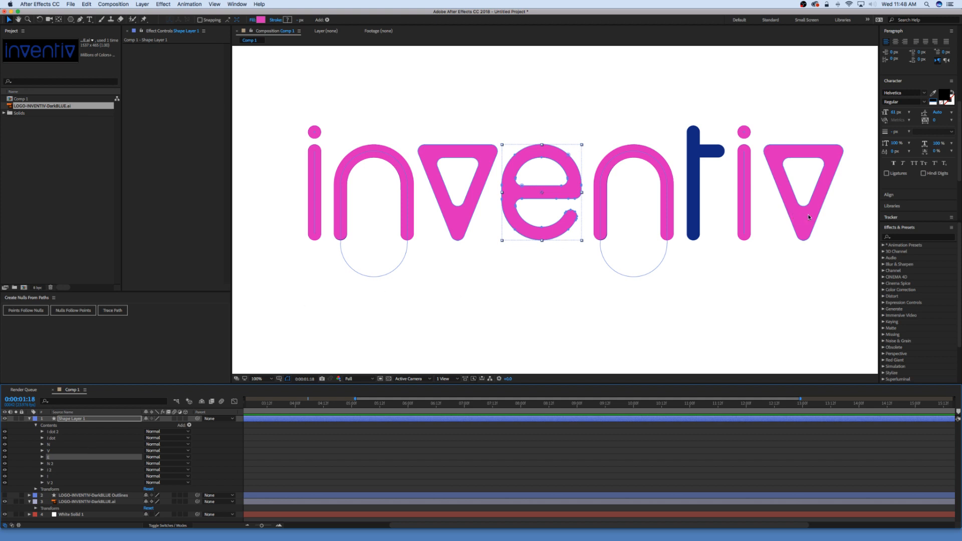
left_click(742, 190)
left_click(57, 438)
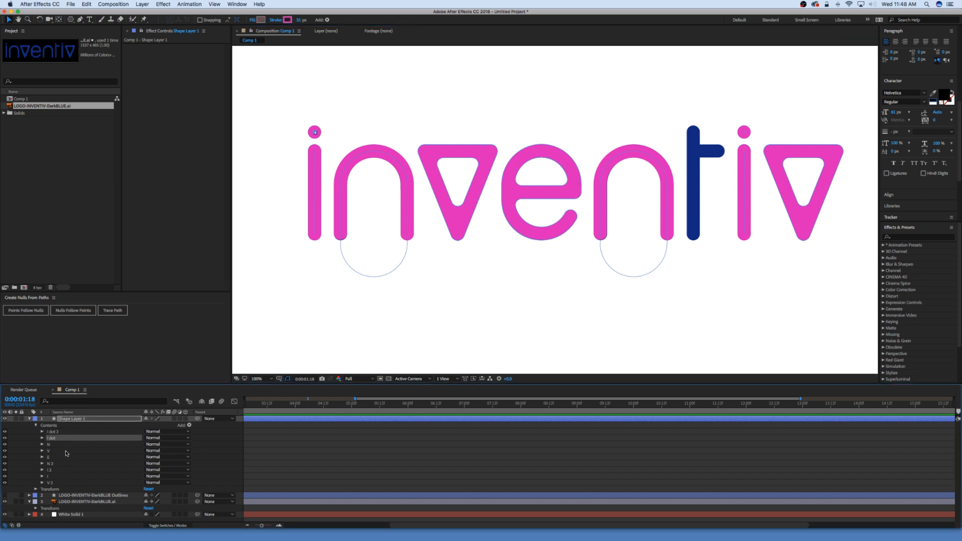
left_click(54, 478)
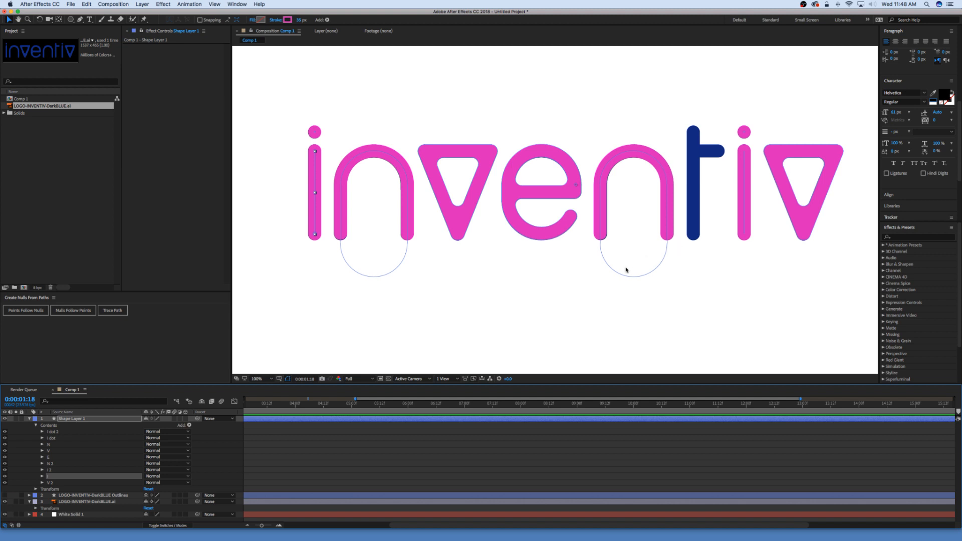
key("ctrl+d")
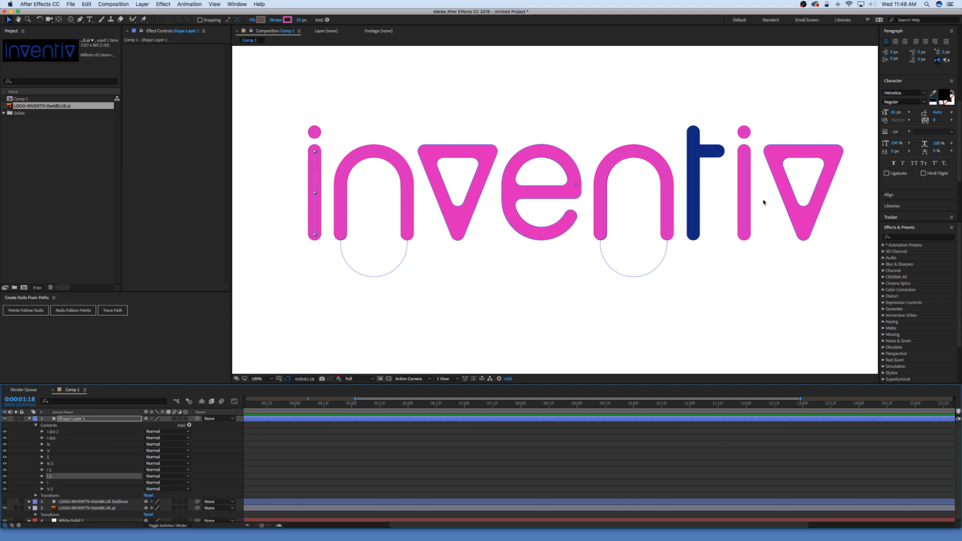
left_click_drag(748, 203, 696, 203)
key("ctrl+z")
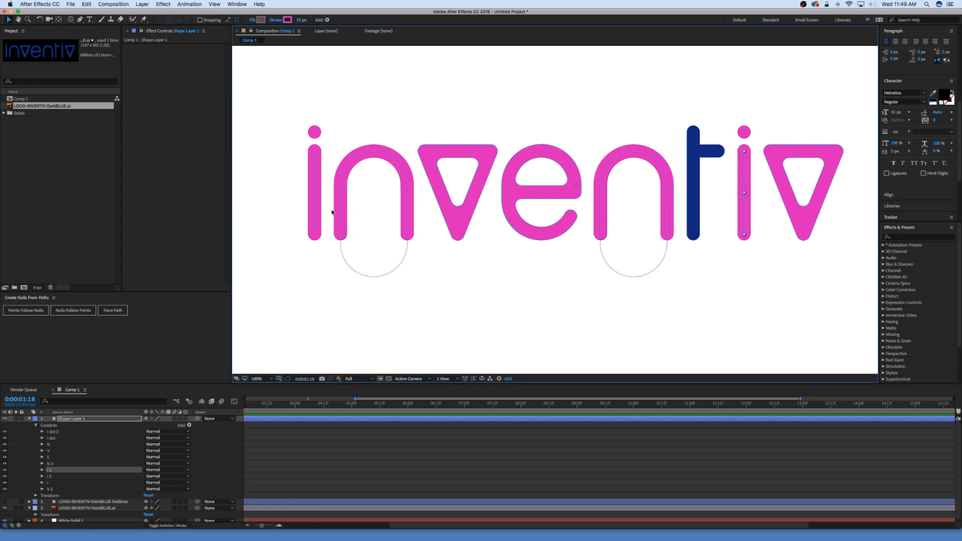
key("ctrl+z")
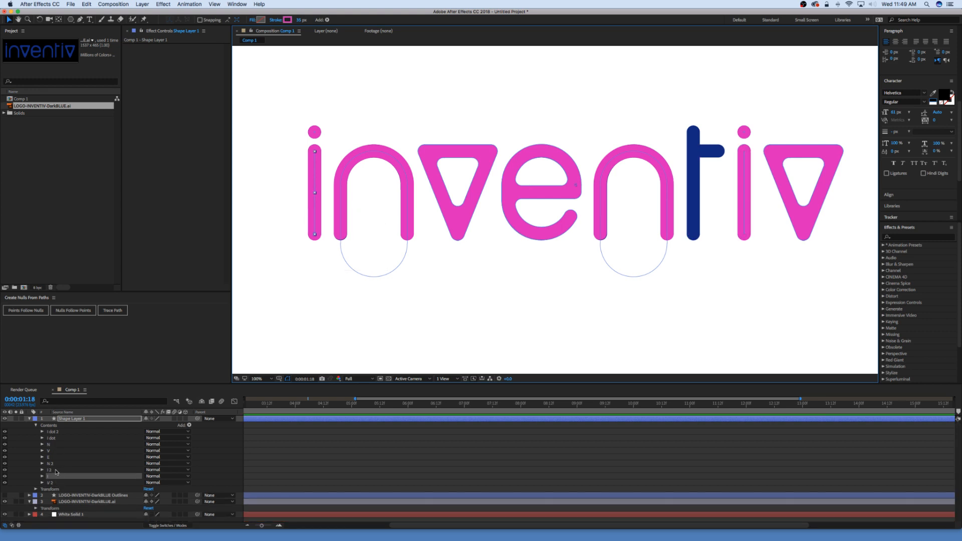
Step: Duplicate the second i's stem group and move the copy exactly onto the stem of the blue t
key("ctrl+shift+z")
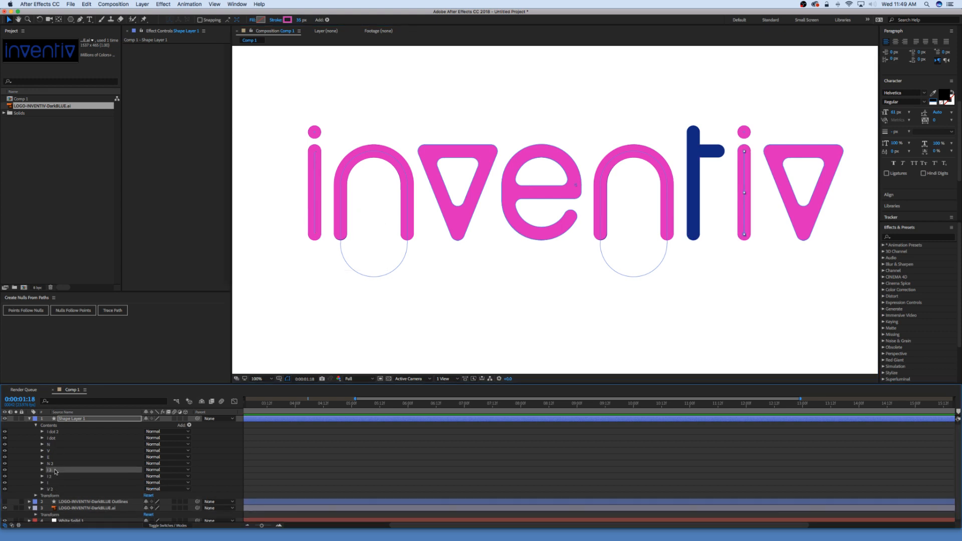
key("shift+Left")
key("shift+Left")
key("shift+Left")
key("shift+Left")
key("shift+Left")
key("shift+Left")
key("shift+Left")
key("shift+Left")
key("shift+Left")
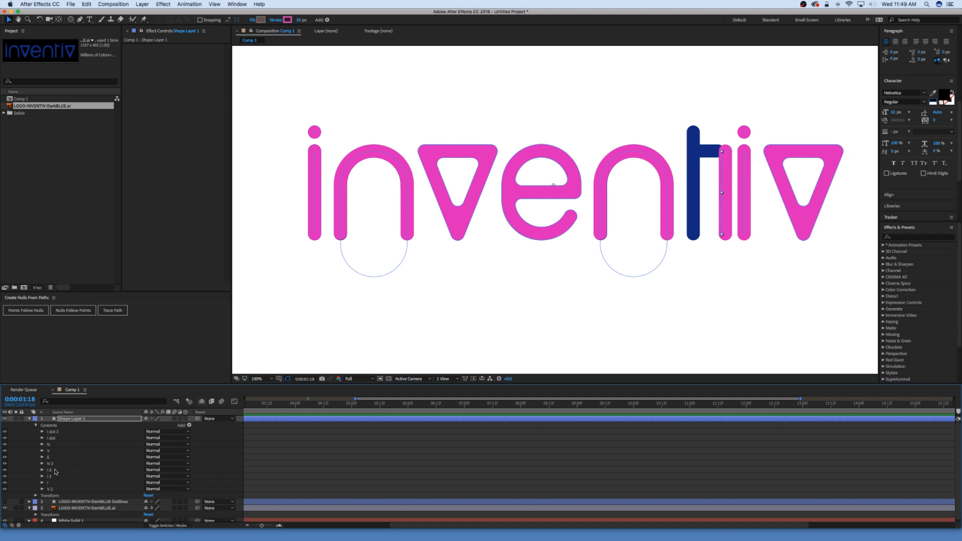
key("shift+Left")
key("shift+Left")
key("shift+Left")
key("shift+Left")
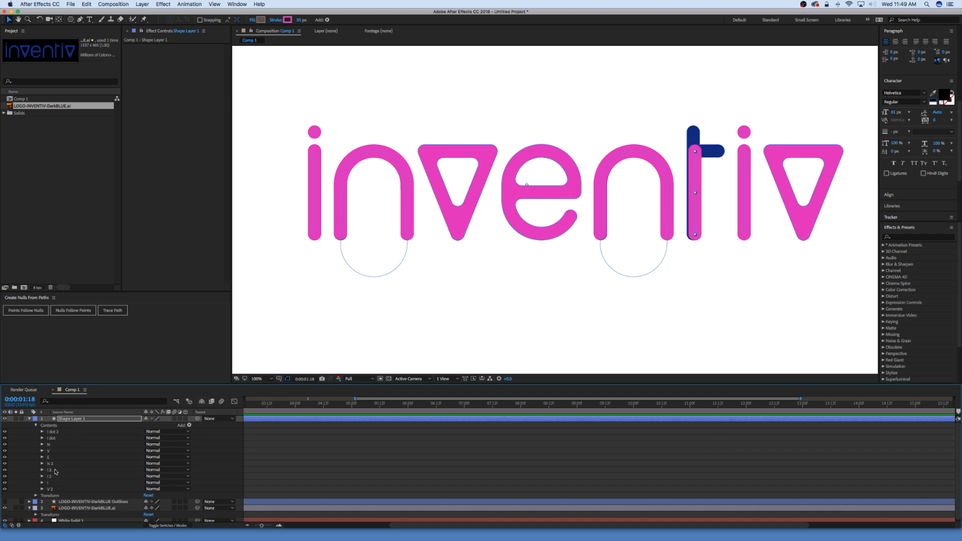
key("Left")
key("Left")
key("Left")
key("Right")
key("Right")
key("Left")
key("Left")
key("Right")
Step: Rename the duplicated stem group in Shape Layer 1 as "T"
left_click(58, 477)
left_click(56, 470)
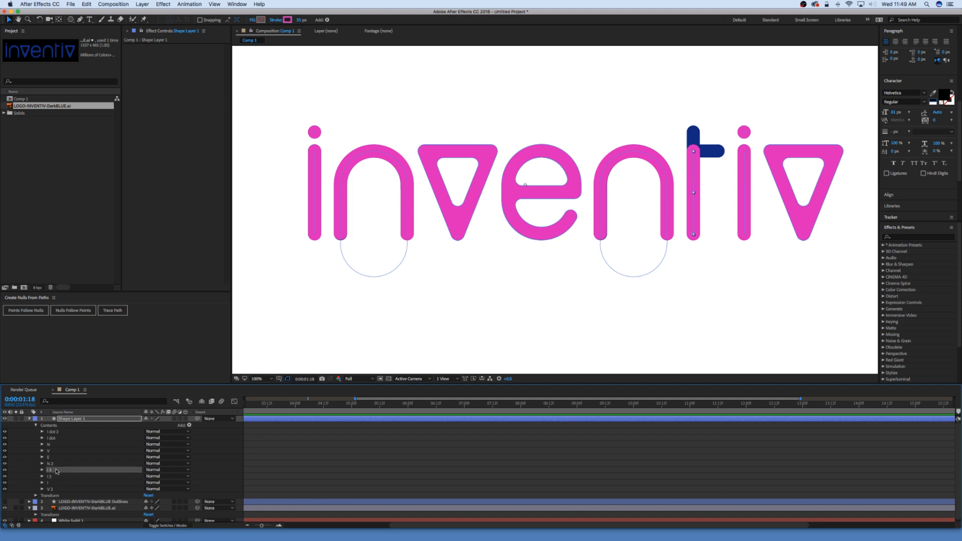
key("Return")
type("T")
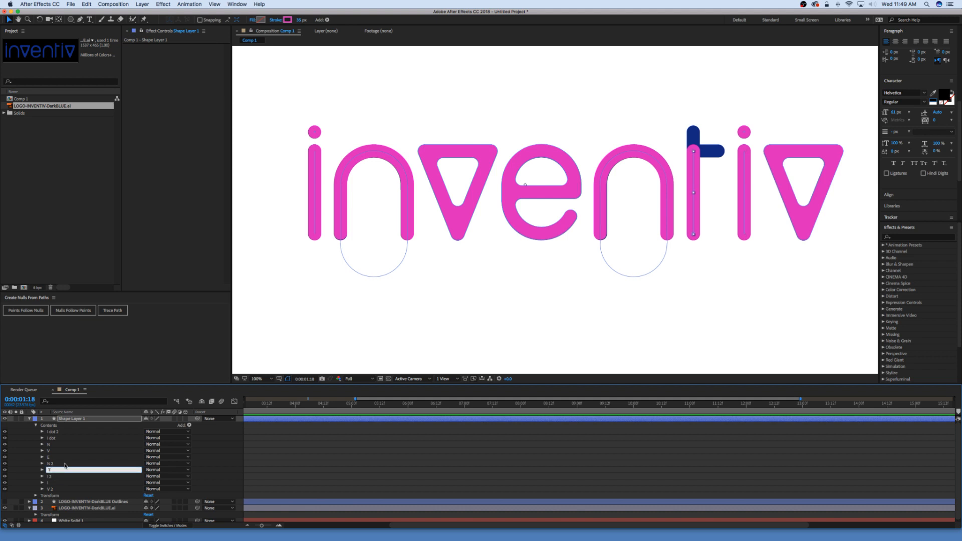
key("Return")
Step: Extend the upper end of the T group's Path 1 up to the top of the blue t's stem
left_click(42, 469)
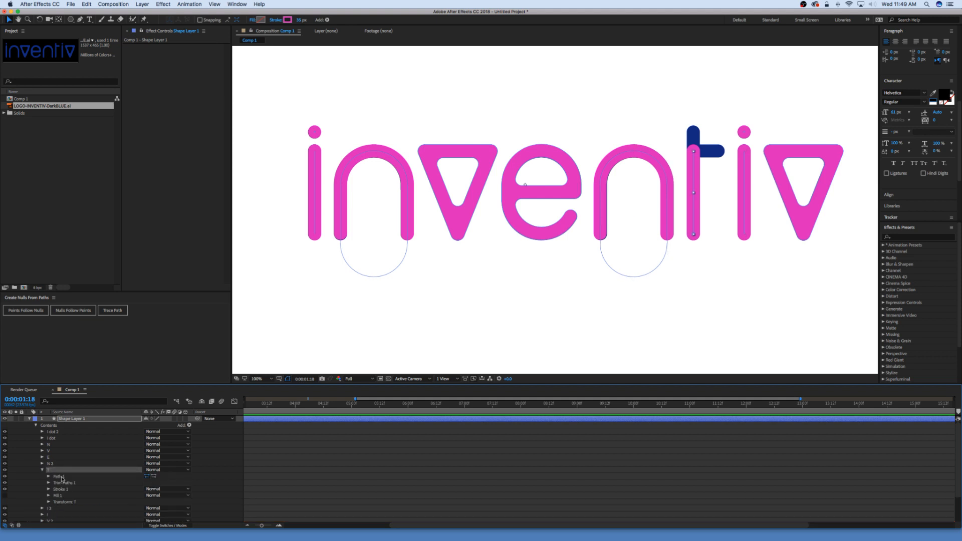
left_click(61, 477)
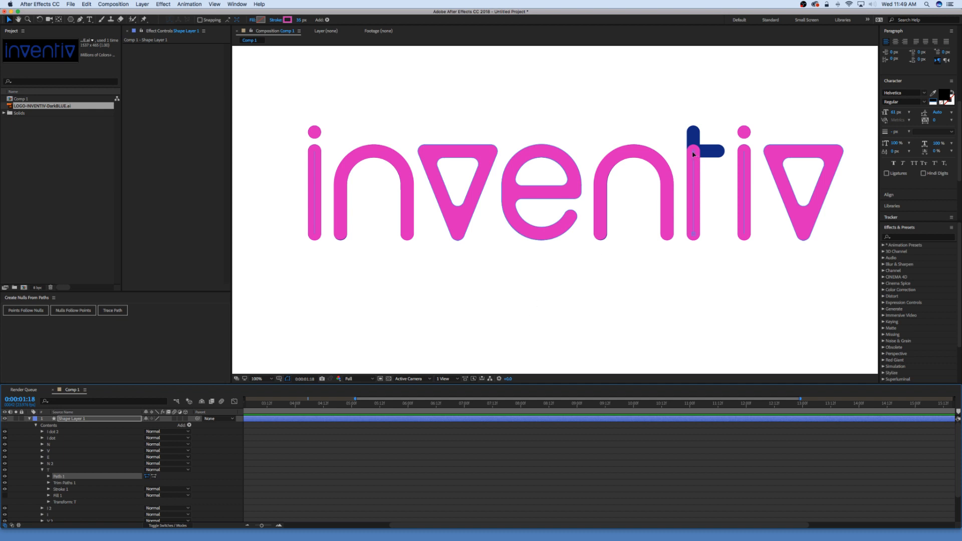
left_click_drag(693, 155, 695, 135)
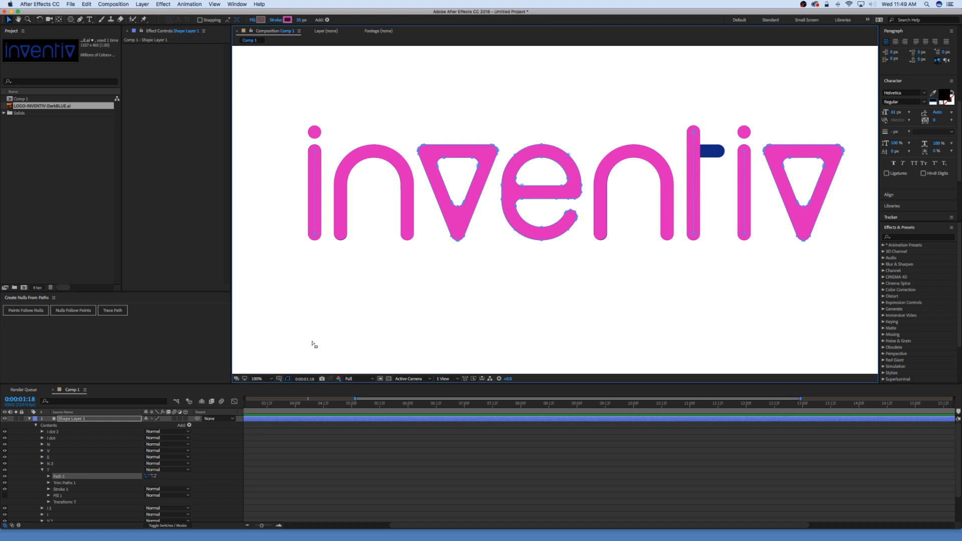
Step: Duplicate Path 1 inside the T group and return to the Selection tool
left_click(60, 483)
left_click(62, 476)
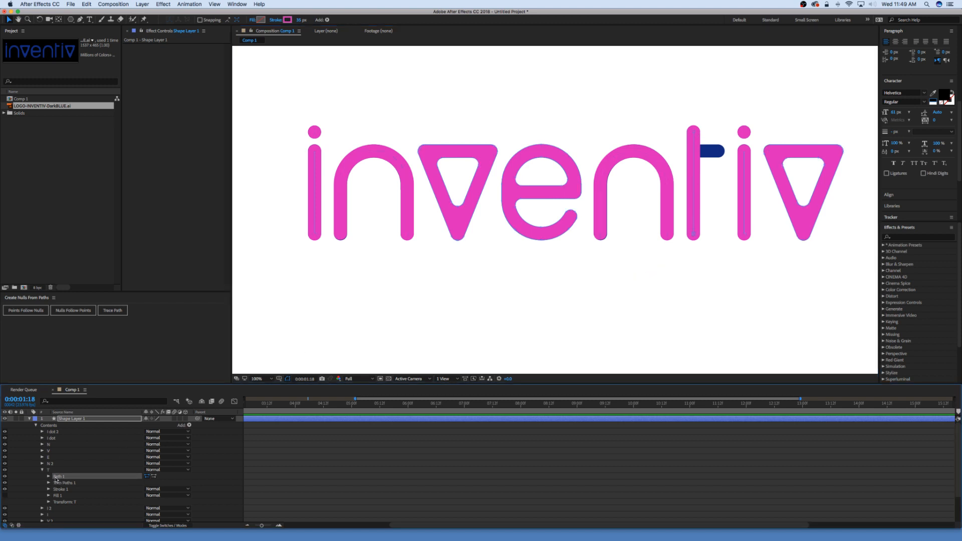
key("super+d")
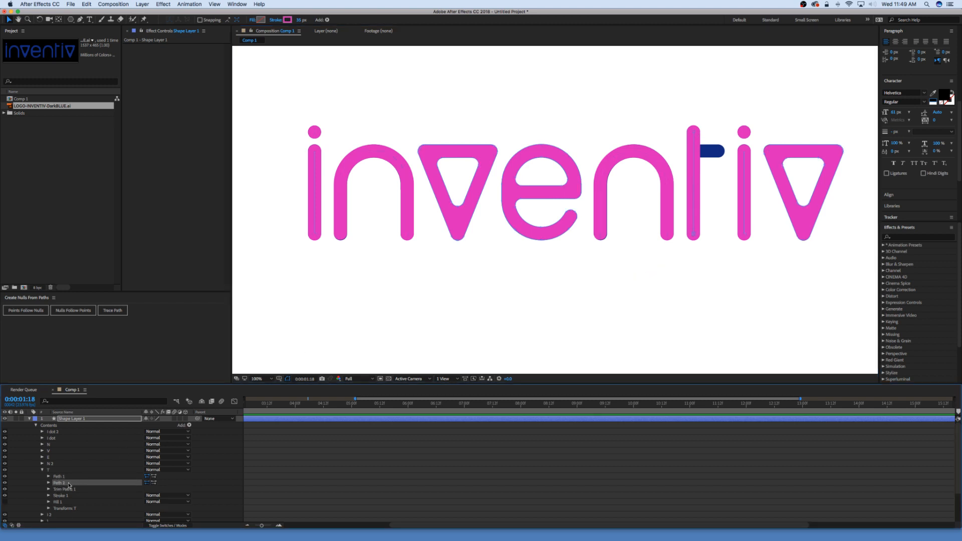
key("super+t")
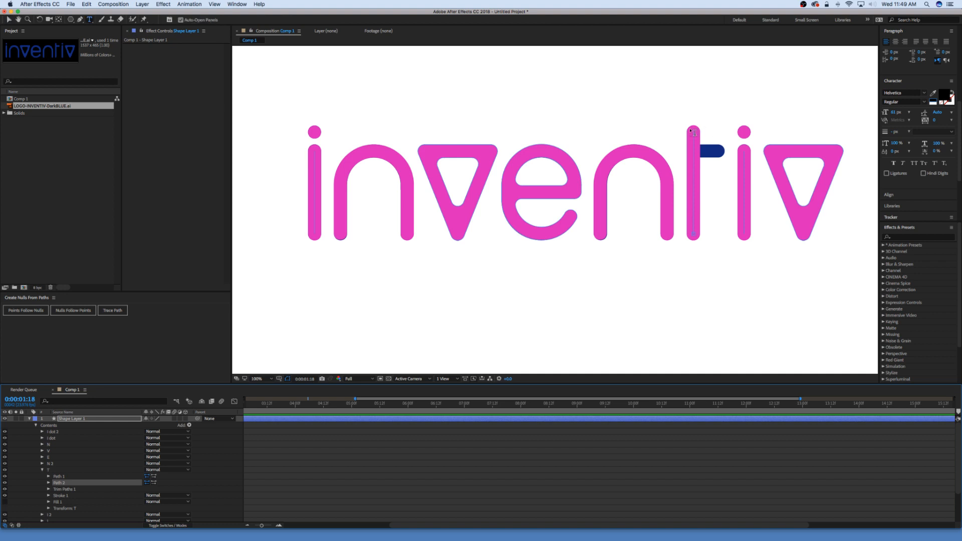
key("v")
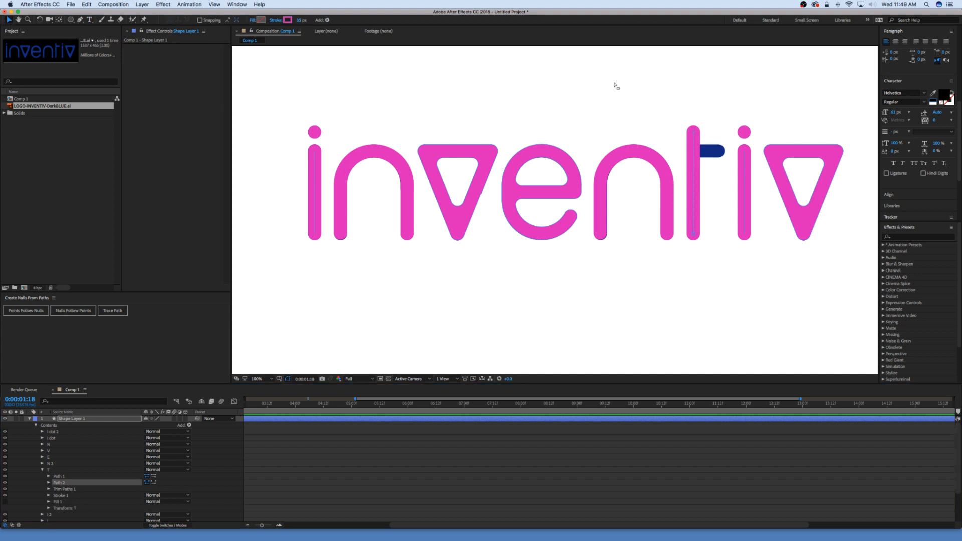
Step: Reshape the duplicated path into a level crossbar running from the t's stem to the end of the blue bar
left_click(700, 140)
left_click_drag(699, 138, 720, 151)
mouse_move(696, 233)
left_mouse_down()
mouse_move(691, 150)
mouse_move(699, 155)
left_mouse_up()
scroll(700, 155, "up", 2)
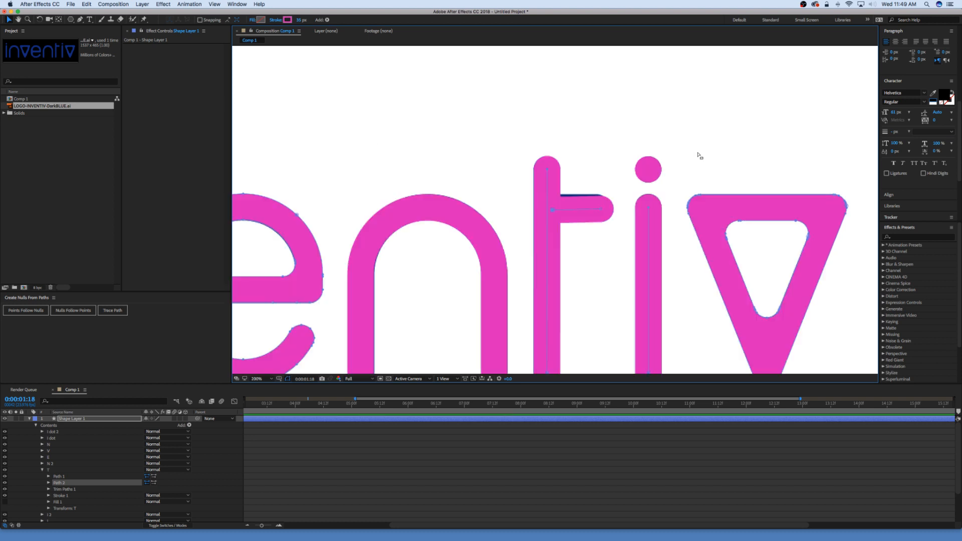
left_click_drag(639, 208, 638, 206)
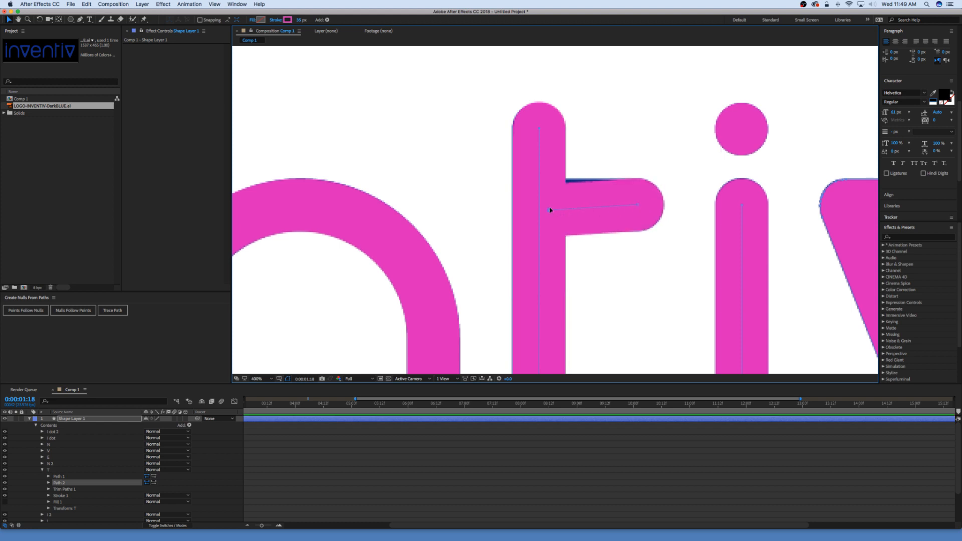
left_click_drag(550, 210, 541, 205)
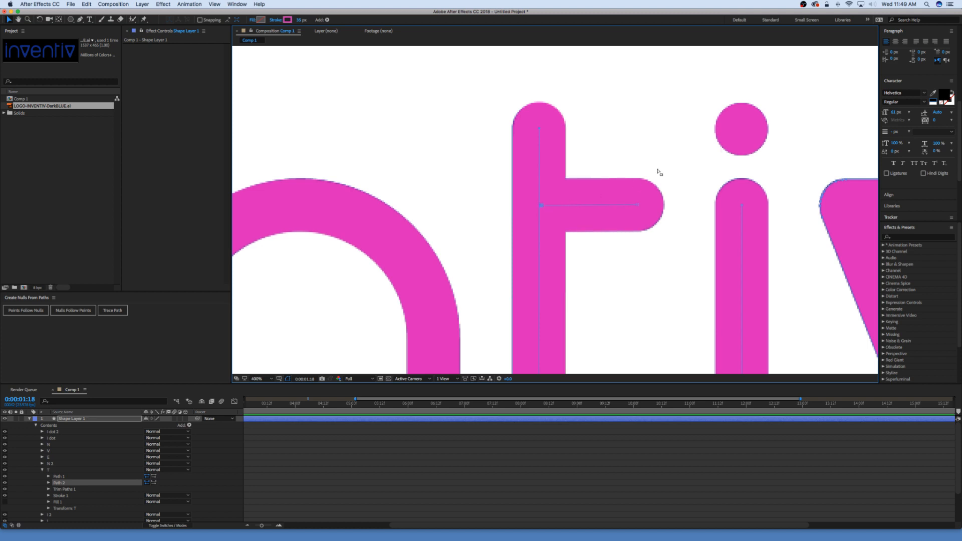
key("comma")
key("comma")
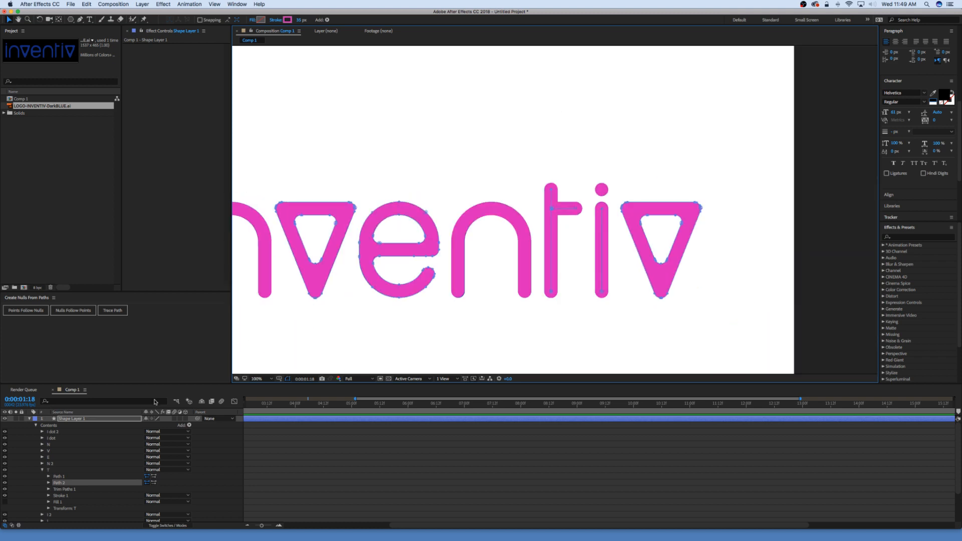
left_click(56, 470)
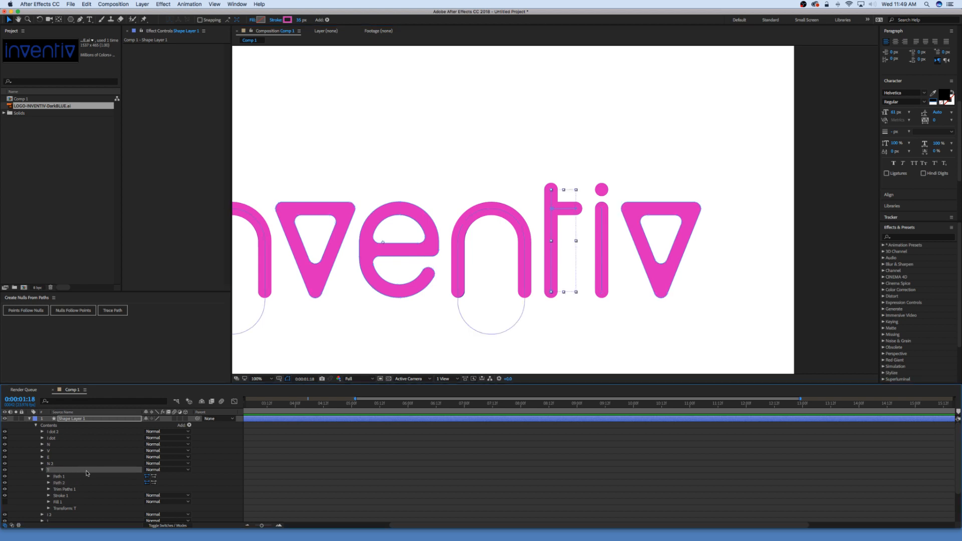
left_click(189, 425)
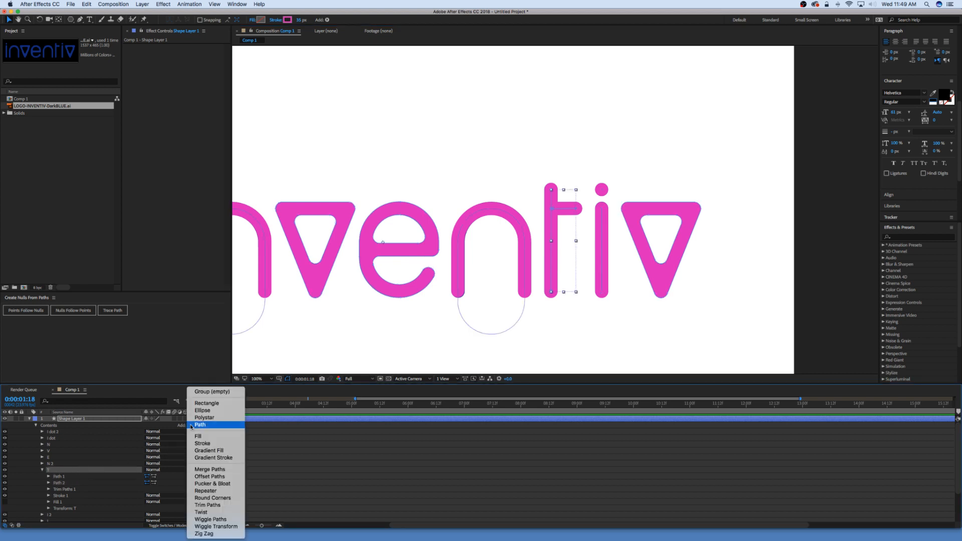
left_click(225, 505)
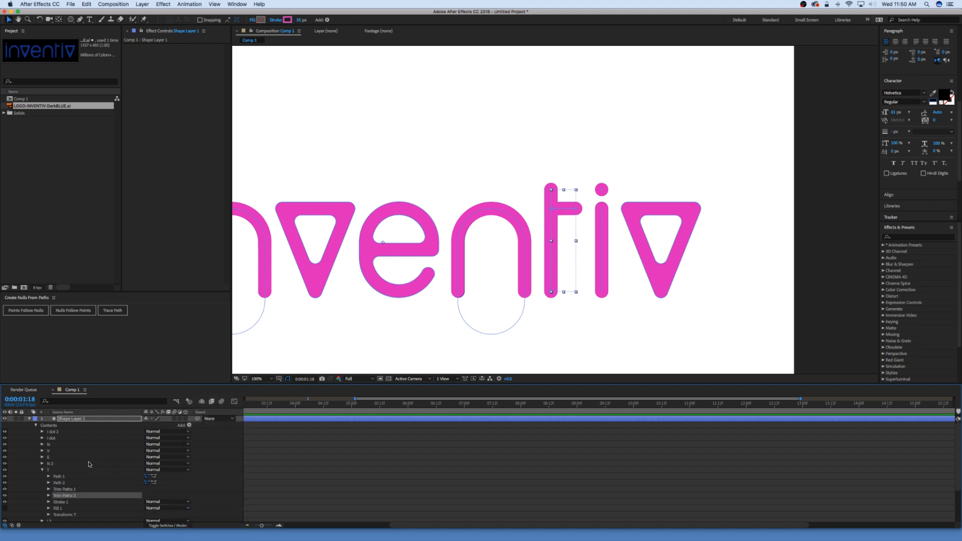
key("Delete")
Step: Set Trim Multiple Shapes to Individually in the T group's Trim Paths 1 and test its End value
left_click(70, 489)
left_click(48, 488)
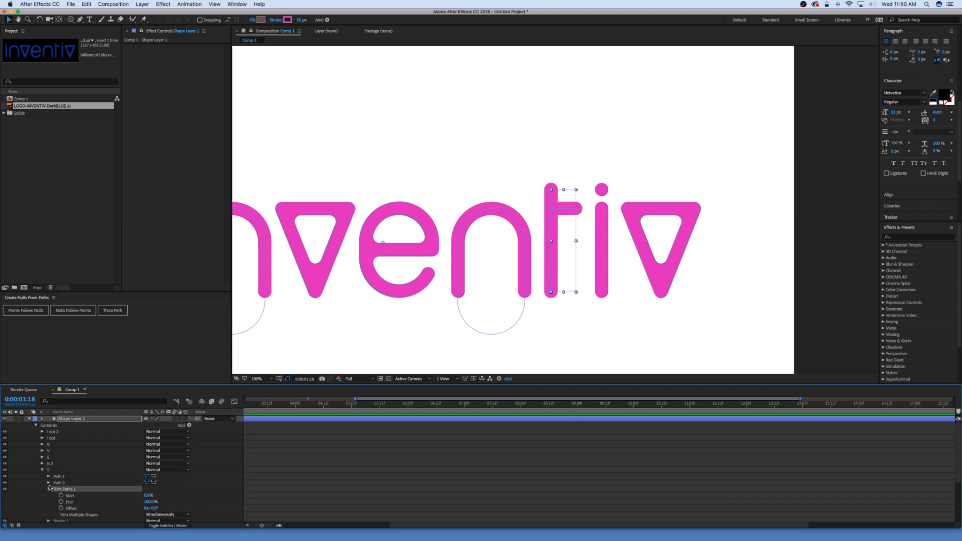
scroll(50, 487, "down", 1)
scroll(49, 487, "down", 1)
left_click(167, 502)
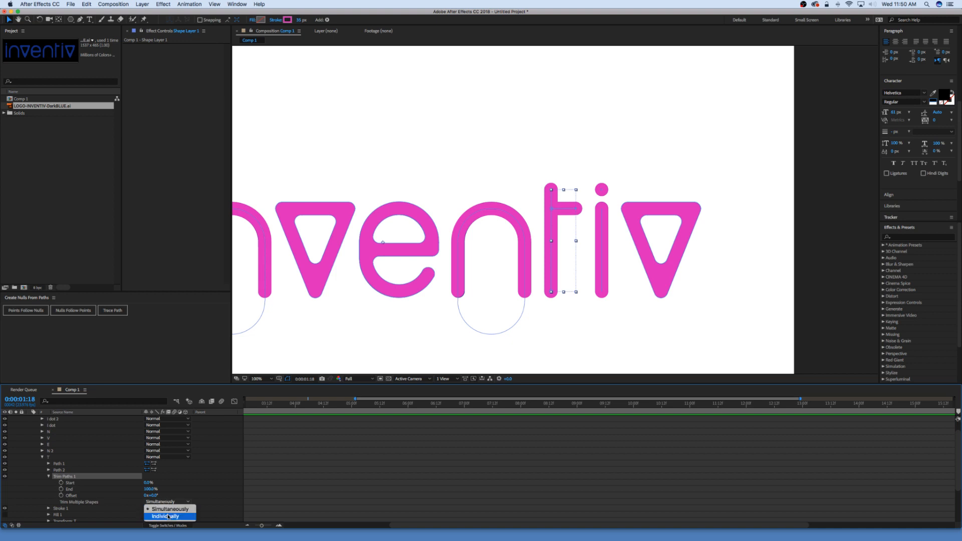
left_click(168, 516)
mouse_move(145, 487)
left_mouse_down()
mouse_move(117, 483)
mouse_move(165, 485)
mouse_move(111, 481)
mouse_move(176, 484)
left_mouse_up()
Step: Deselect everything with the whole logo in view, and collapse the T group and Shape Layer 1's contents
scroll(546, 307, "down", 3)
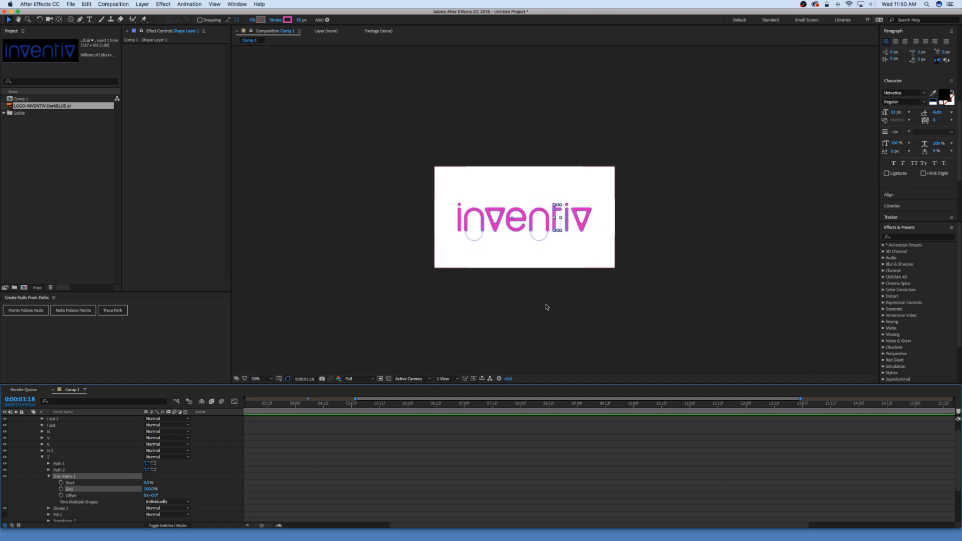
scroll(516, 236, "up", 1)
left_click_drag(519, 228, 535, 223)
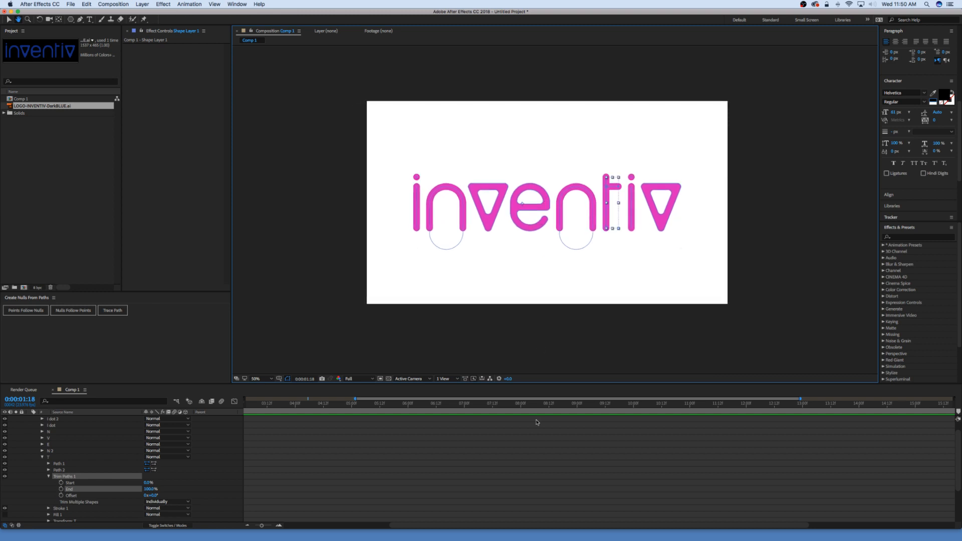
left_click(539, 442)
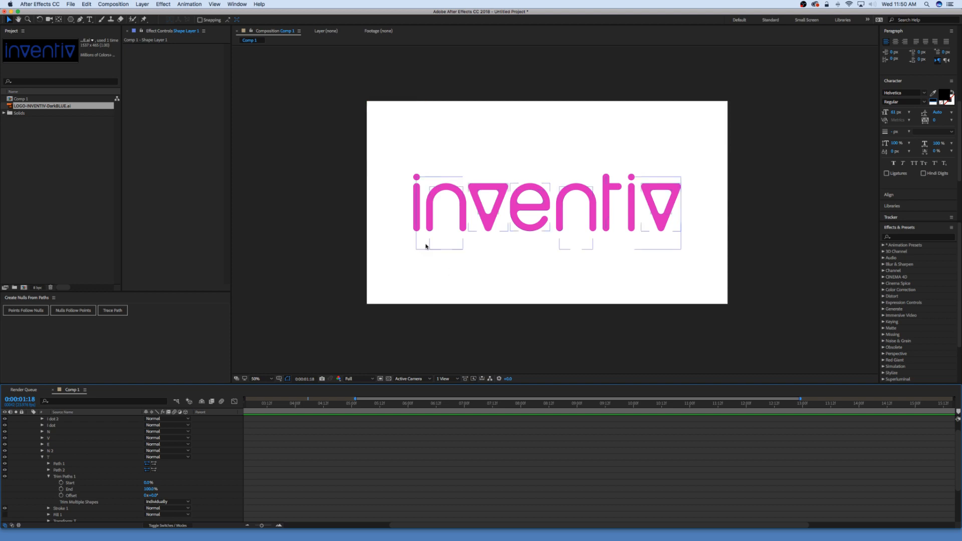
scroll(74, 458, "up", 2)
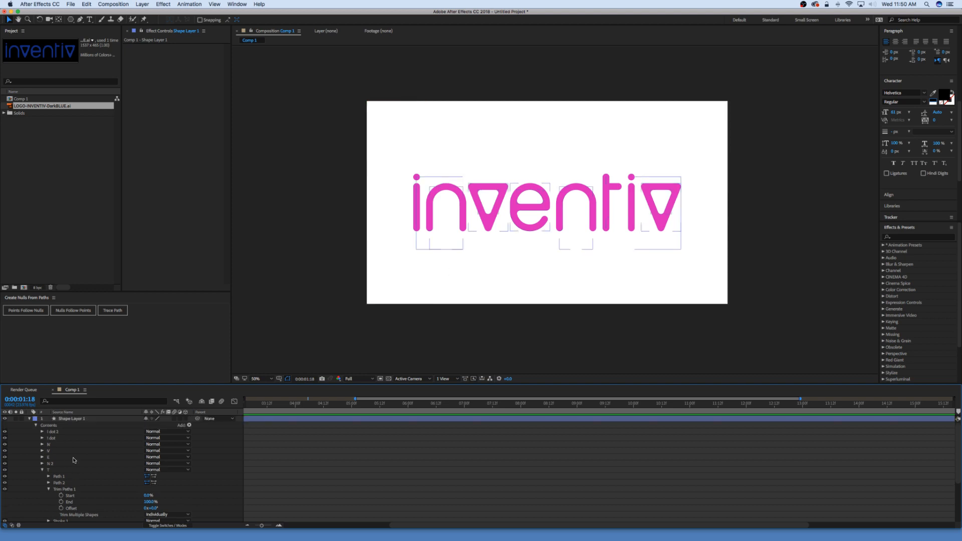
left_click(43, 470)
left_click(35, 426)
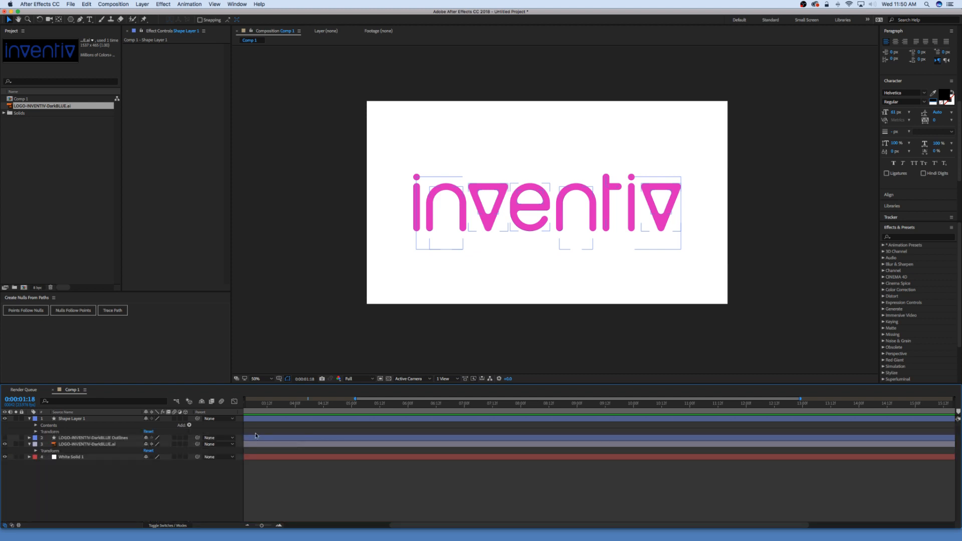
Step: Expand the first N group's rectangle path in Shape Layer 1 and increase its height to about 849.7
left_click(289, 420)
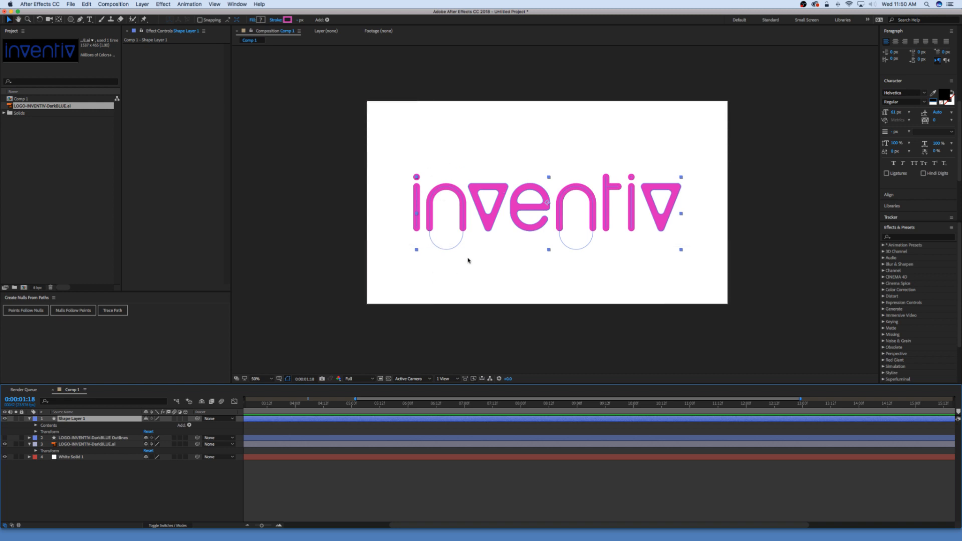
left_click(464, 224)
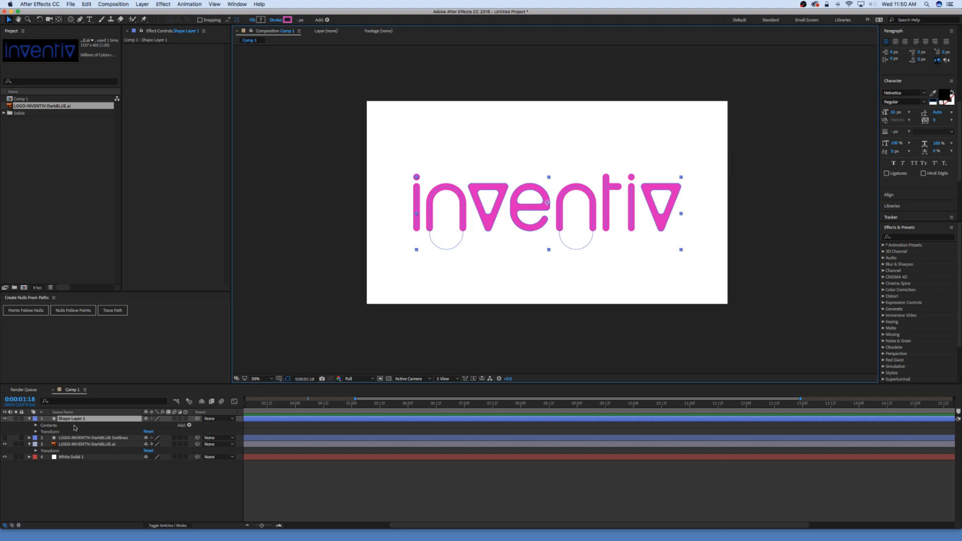
left_click(34, 427)
left_click(35, 425)
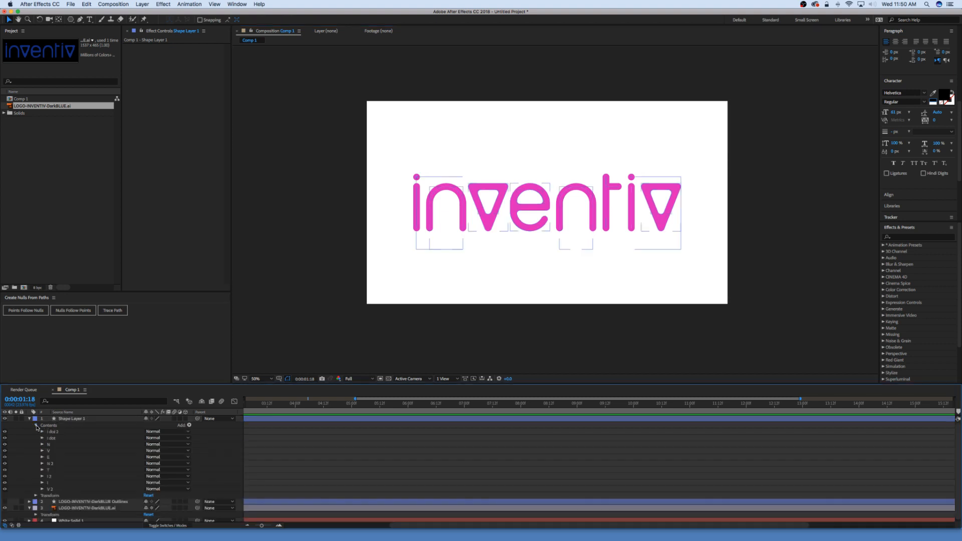
left_click(57, 444)
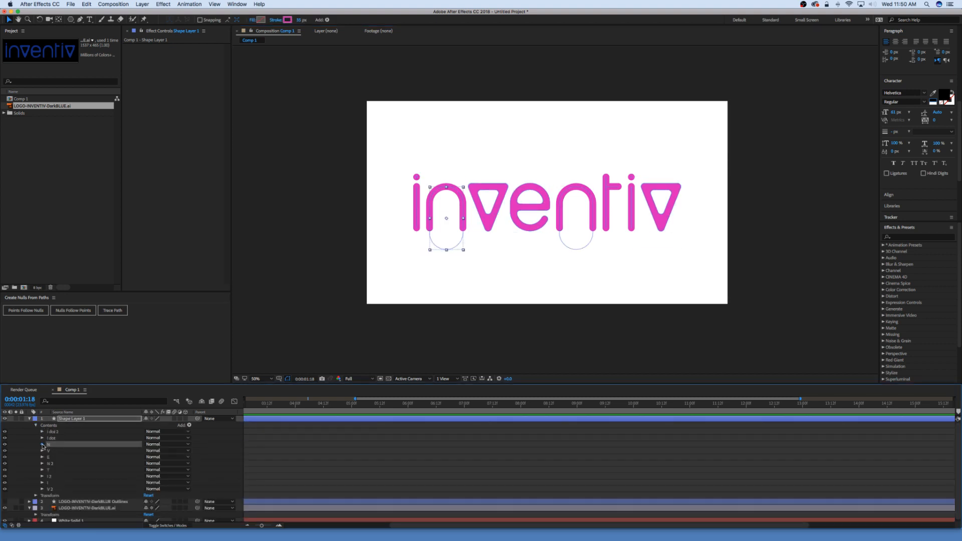
left_click(42, 444)
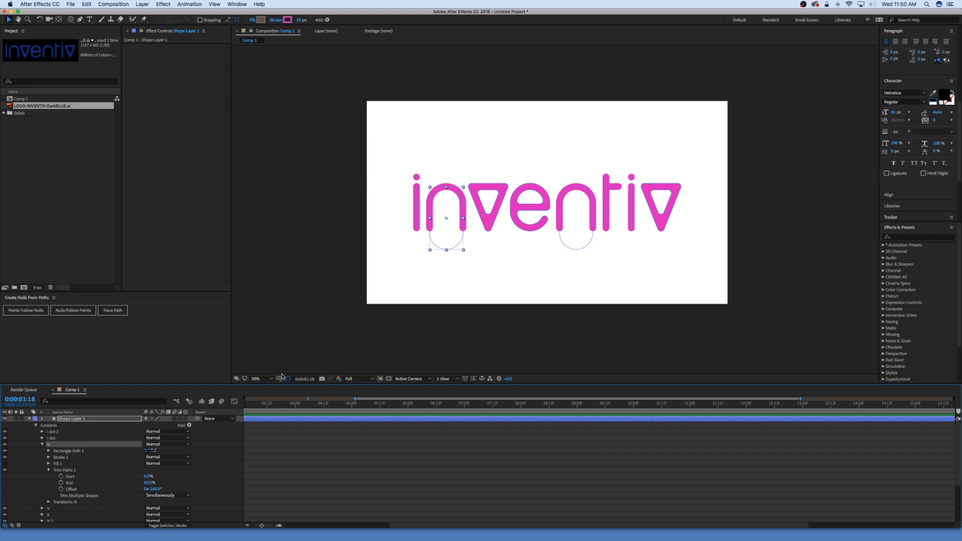
left_click(49, 450)
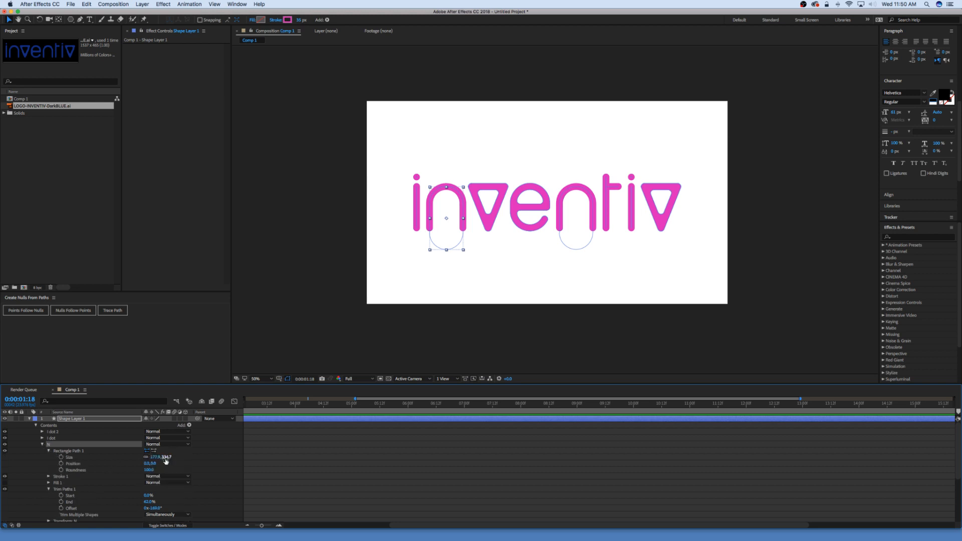
left_click_drag(165, 457, 454, 303)
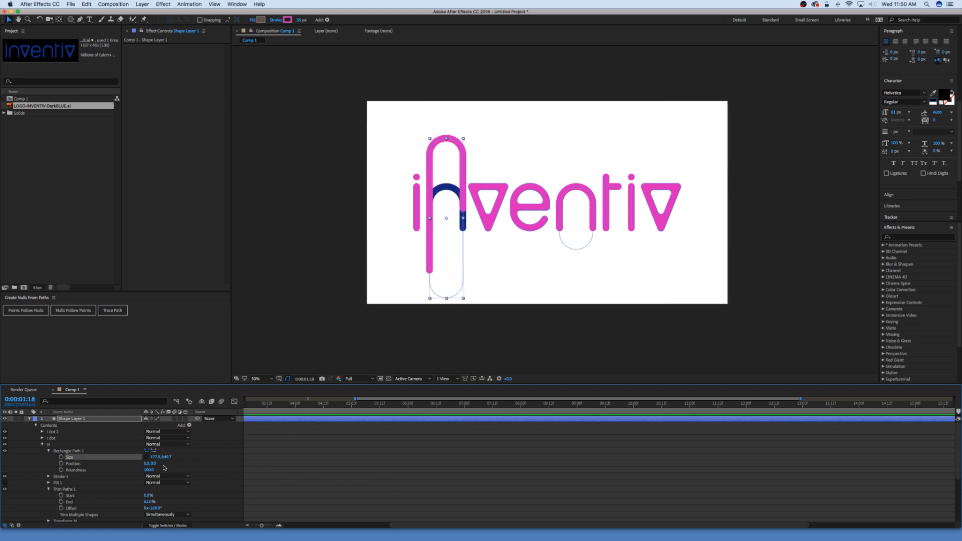
Step: Lower the first N's rectangle path to a Y position of 258 and adjust its Trim Paths offset and start to shorten both legs
left_click_drag(152, 463, 240, 471)
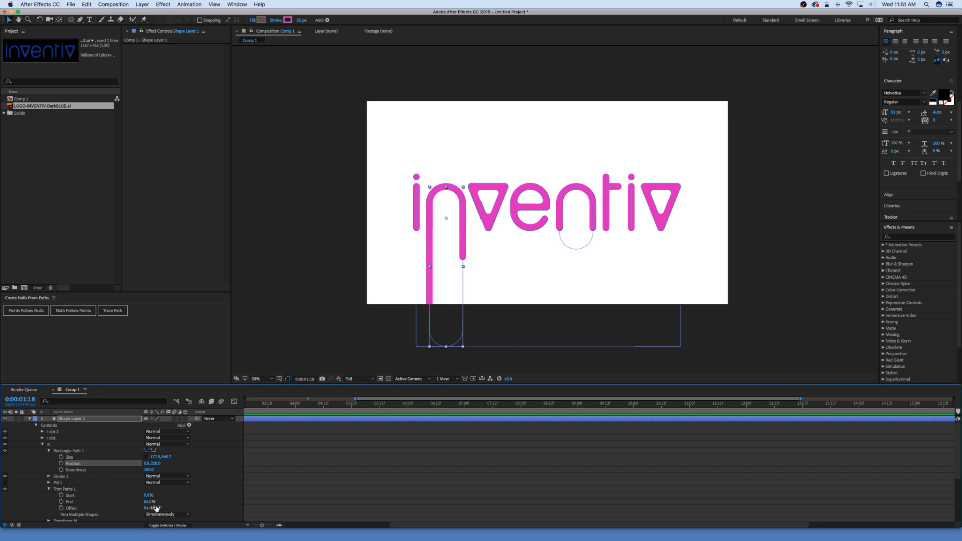
mouse_move(153, 508)
left_mouse_down()
mouse_move(91, 508)
mouse_move(145, 508)
left_mouse_up()
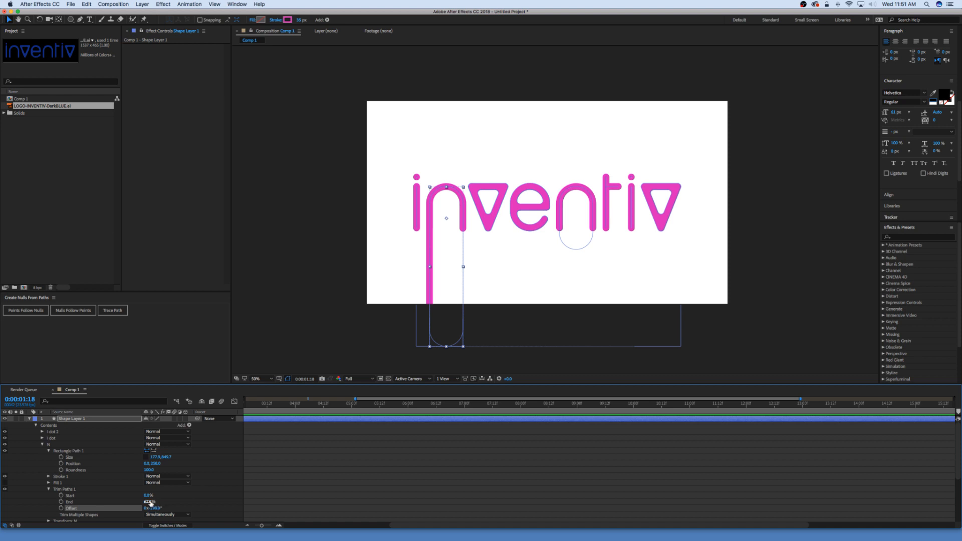
mouse_move(149, 501)
left_mouse_down()
mouse_move(137, 500)
mouse_move(160, 494)
mouse_move(148, 508)
mouse_move(72, 503)
mouse_move(157, 507)
mouse_move(110, 502)
mouse_move(150, 500)
left_mouse_up()
key("super+z")
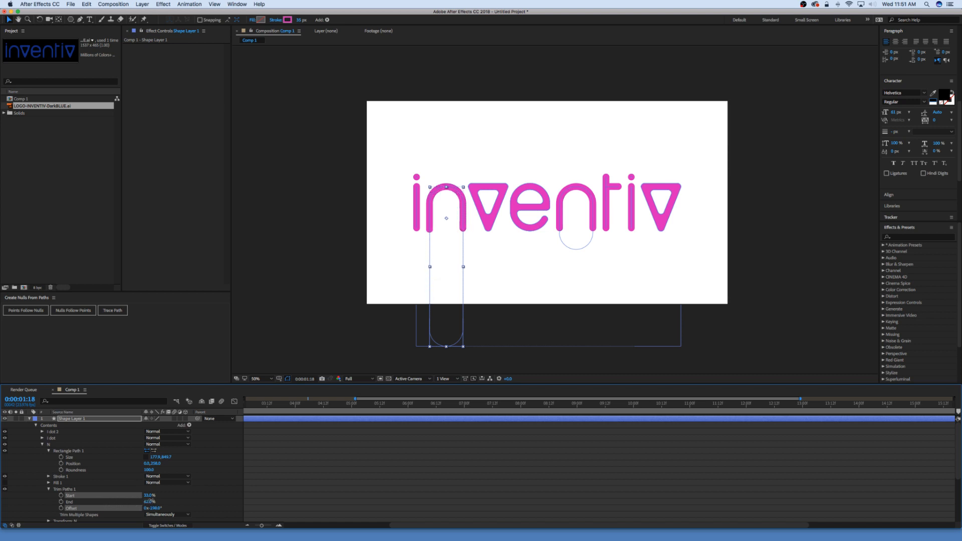
Step: Show the rulers and place a horizontal guide along the bottom of the logo's letters
key("period")
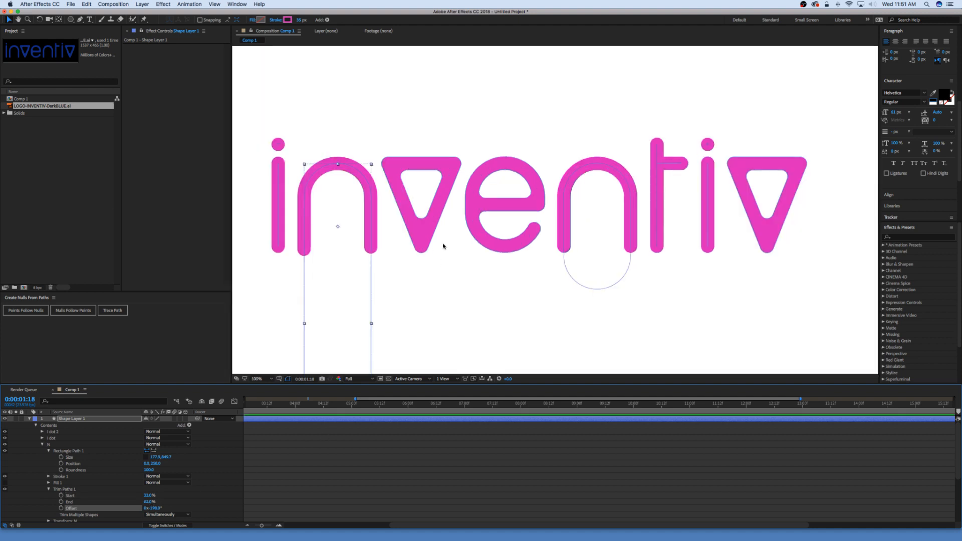
left_click_drag(406, 251, 449, 278)
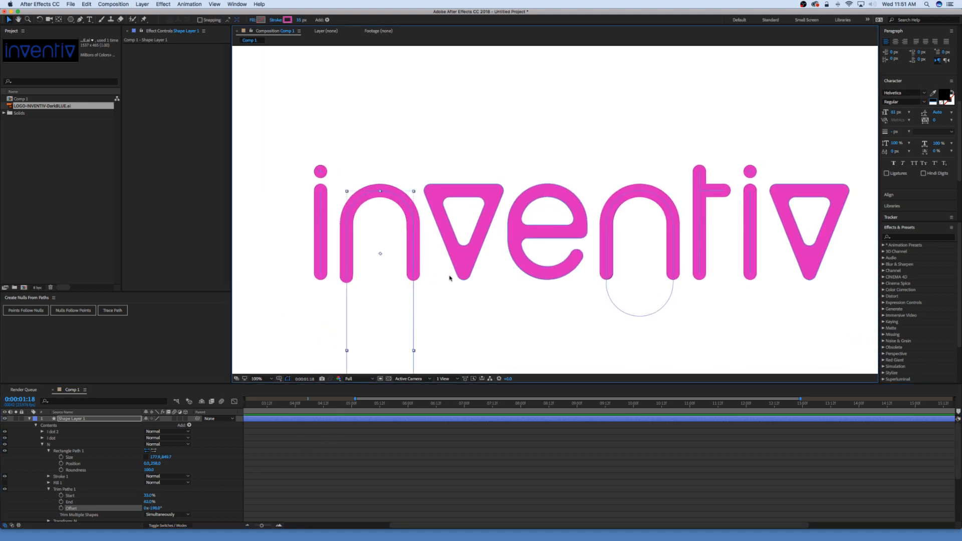
key("super+r")
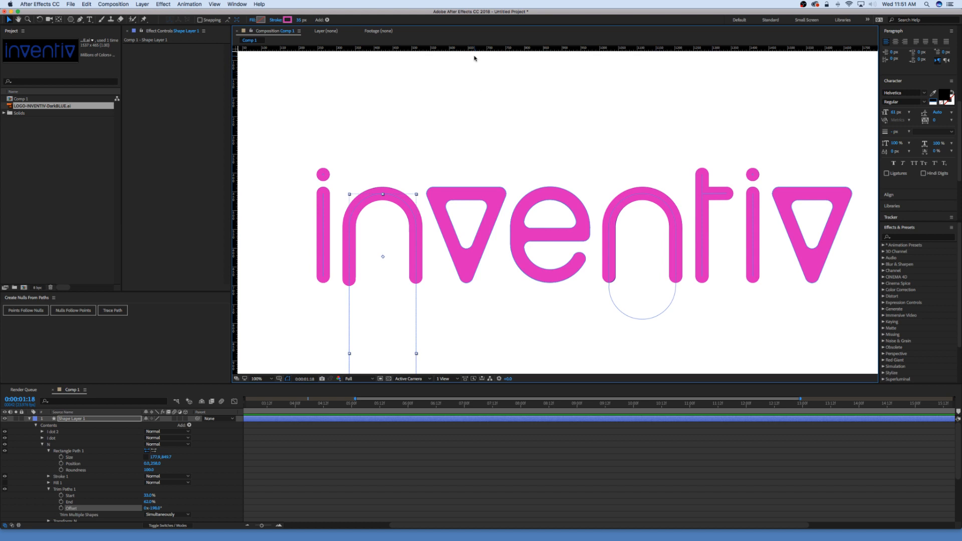
left_click_drag(478, 50, 479, 283)
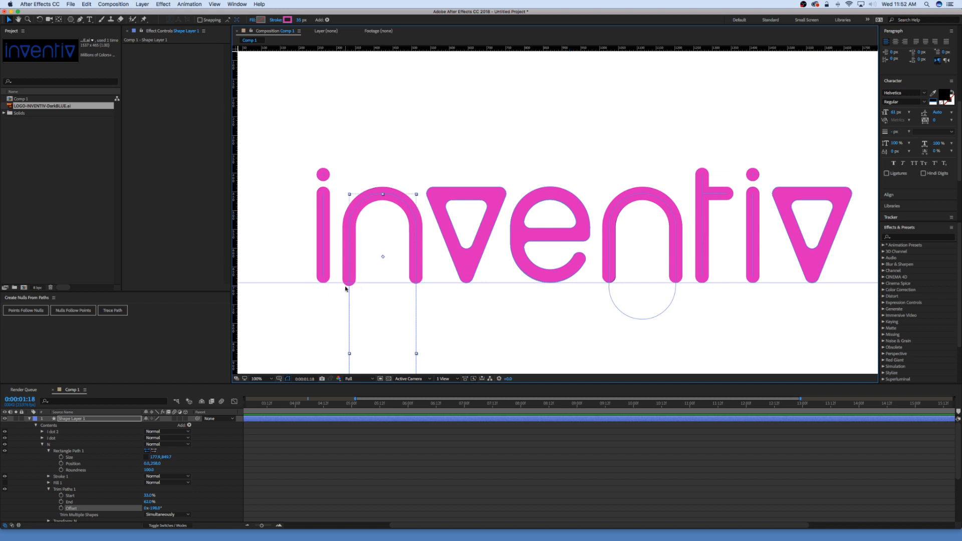
Step: Fine-tune the first N's Trim Paths so both legs end on the baseline guide, with an offset of about -197°
left_click_drag(157, 508, 148, 496)
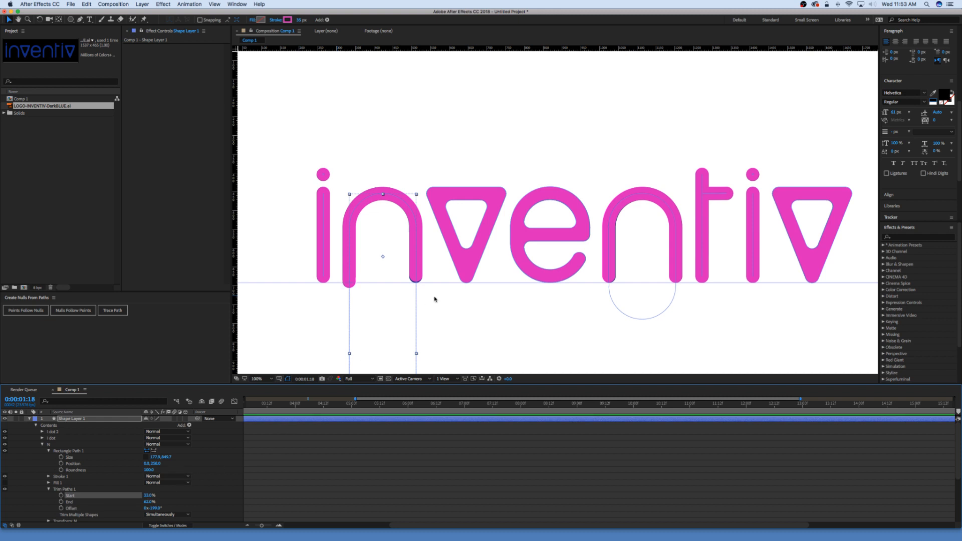
key("comma")
key("space")
left_click_drag(501, 274, 495, 245)
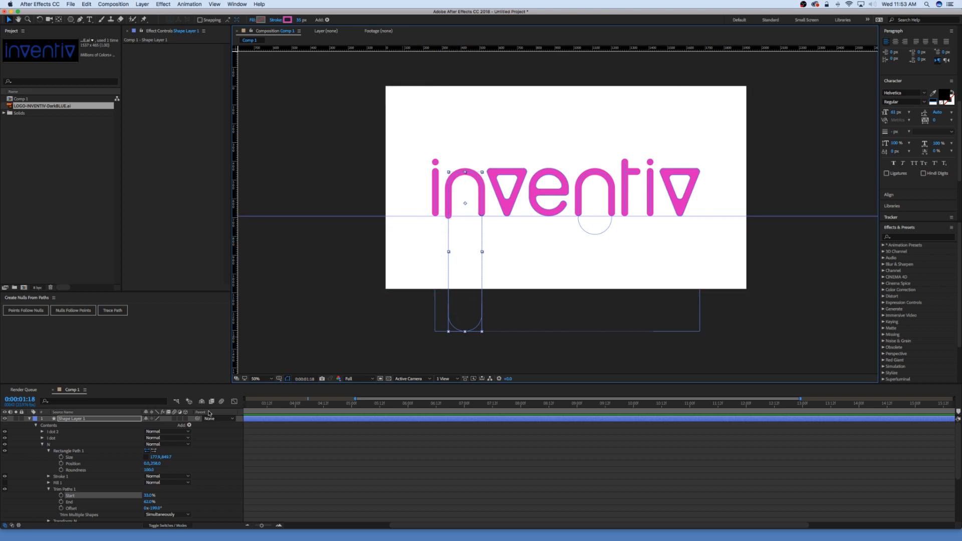
mouse_move(155, 508)
left_mouse_down()
mouse_move(108, 504)
mouse_move(138, 505)
mouse_move(145, 493)
mouse_move(109, 487)
mouse_move(136, 484)
left_mouse_up()
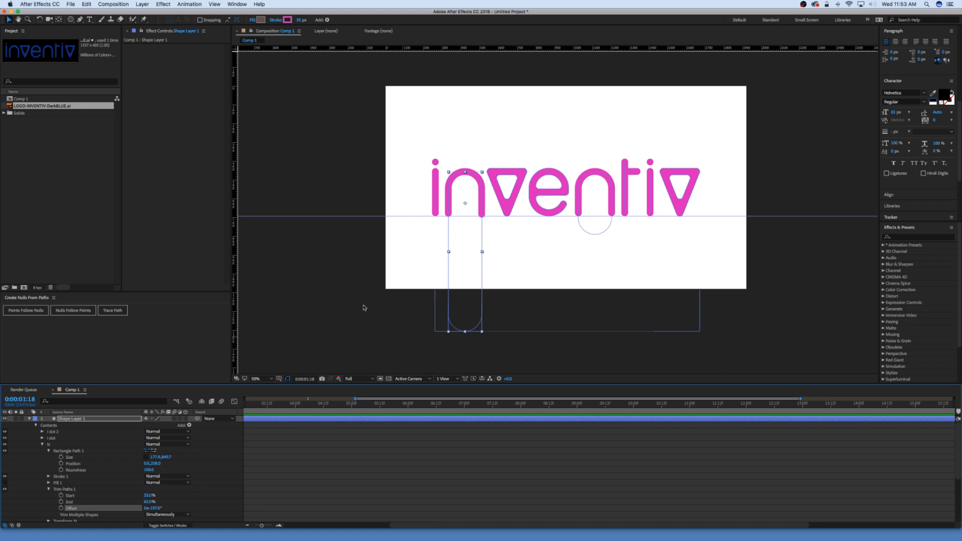
Step: Collapse the N group and hide every letter group in Shape Layer 1 except V and V 2
left_click(42, 444)
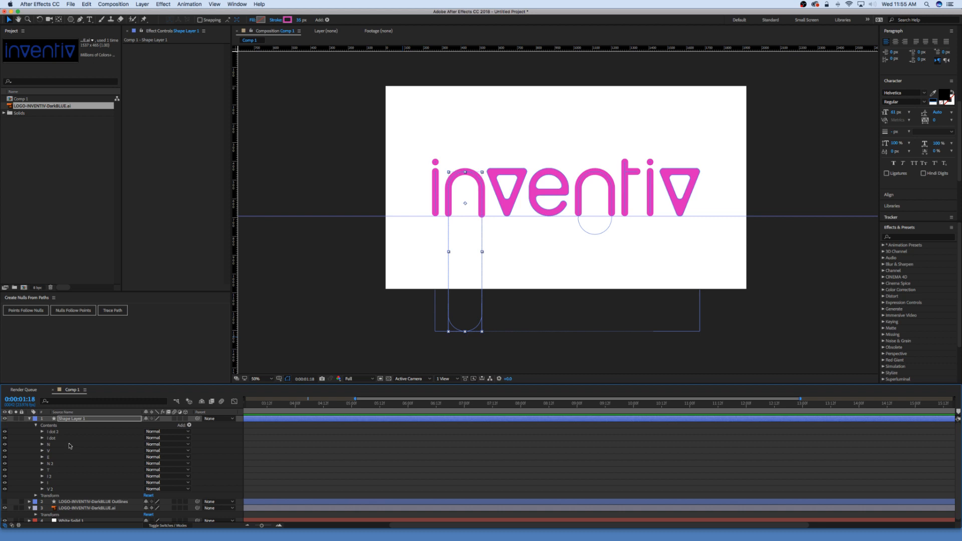
left_click(59, 431)
left_click(63, 438, "shift")
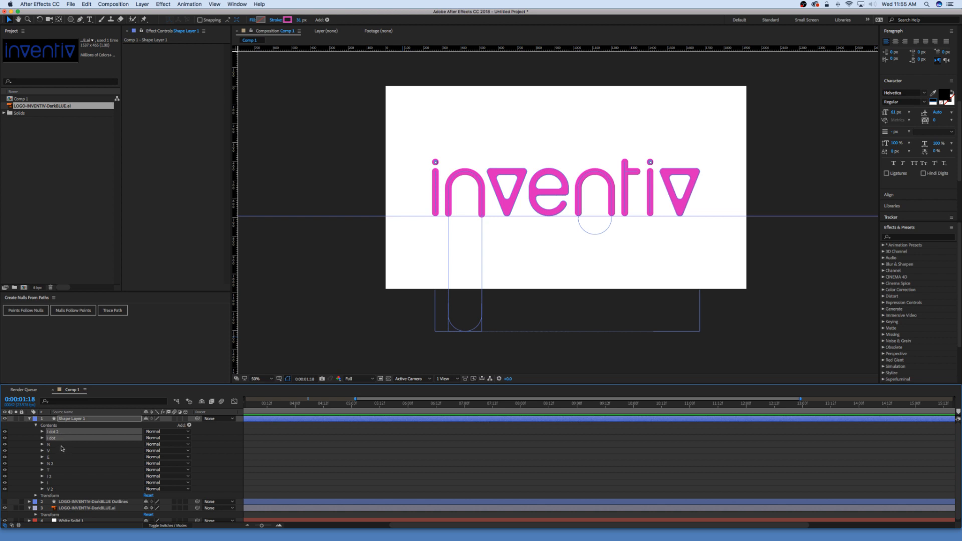
left_click(59, 444, "shift")
left_click(61, 457, "shift")
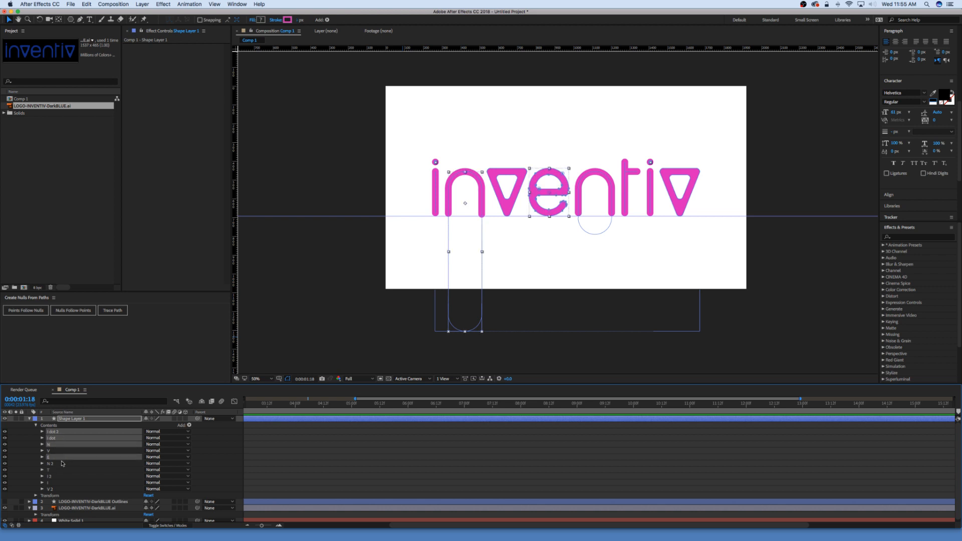
left_click(62, 463, "shift")
left_click(62, 470, "shift")
left_click(62, 483, "shift")
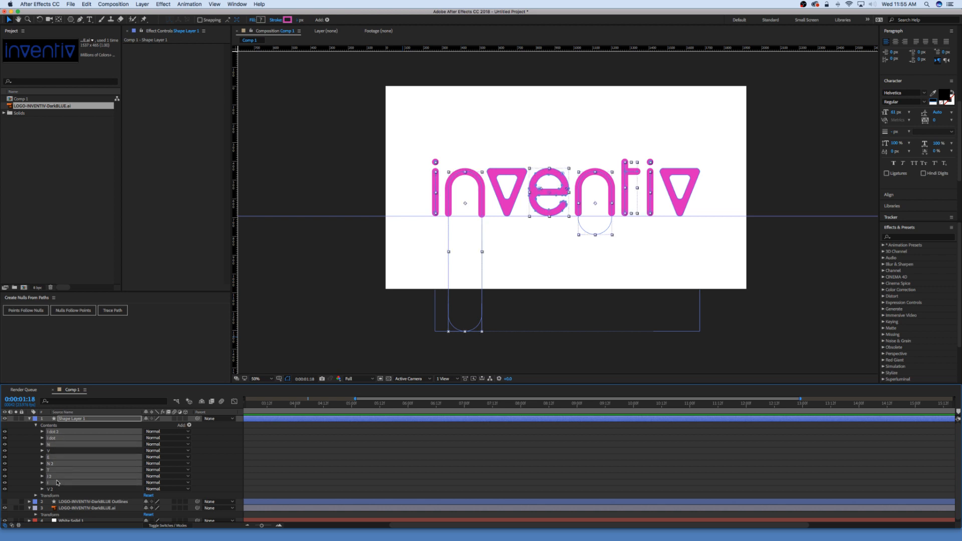
left_click(5, 488)
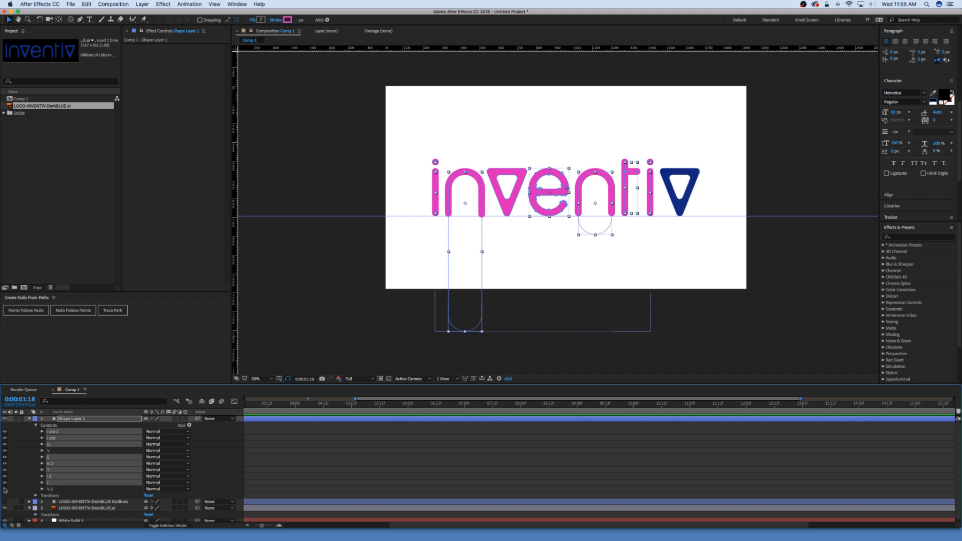
left_click(5, 489)
left_click(5, 482)
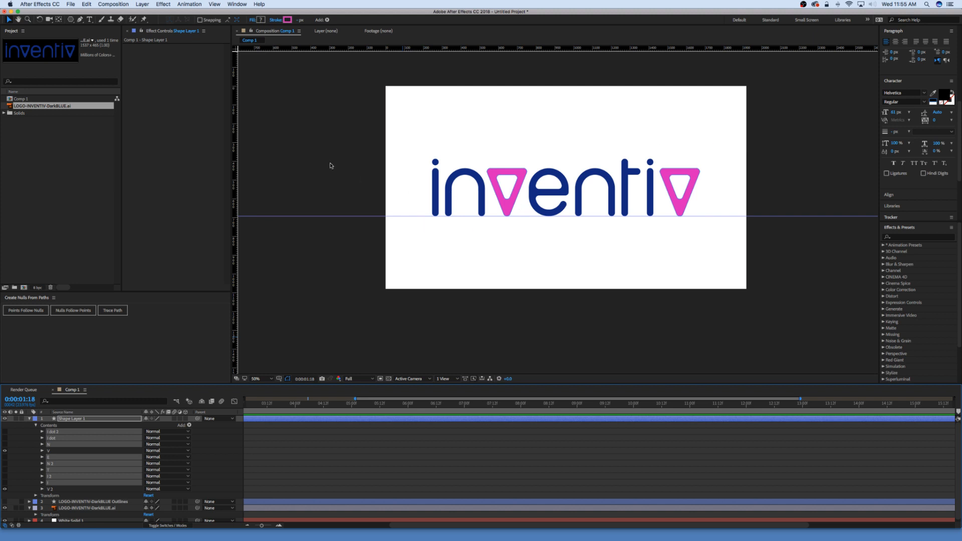
Step: Place a vertical guide at the composition's horizontal centre, at position 960
left_click_drag(234, 168, 567, 176)
scroll(943, 82, "up", 5)
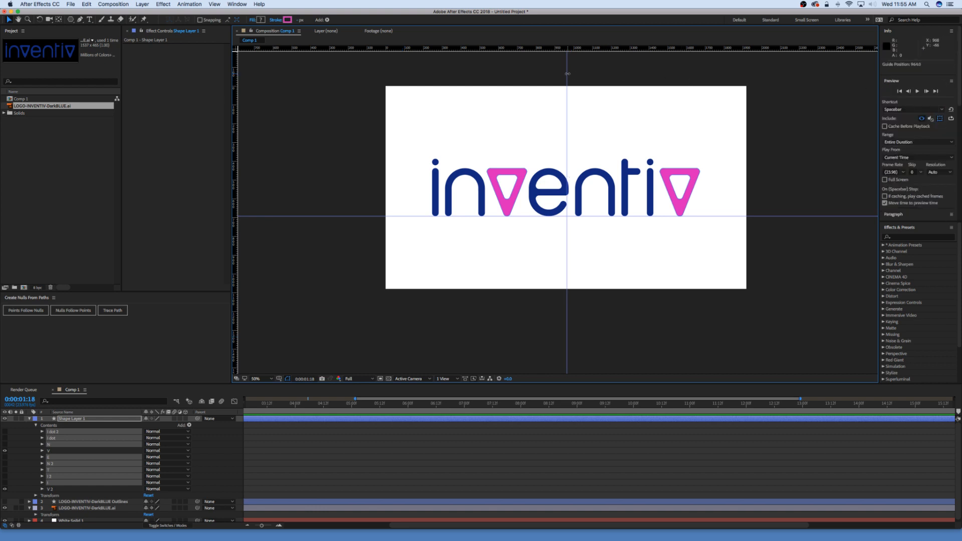
mouse_move(567, 75)
left_mouse_down()
mouse_move(523, 76)
mouse_move(572, 75)
left_mouse_up()
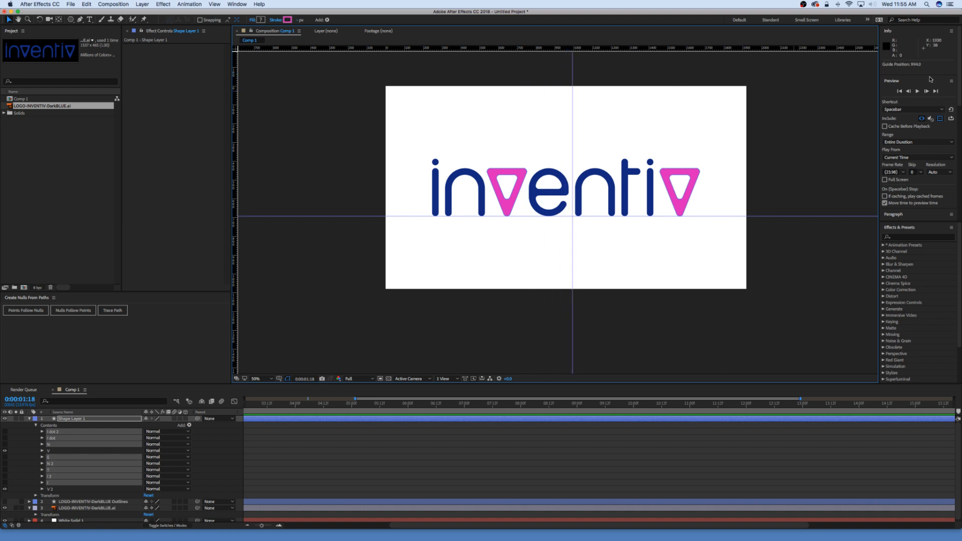
left_click_drag(572, 80, 566, 80)
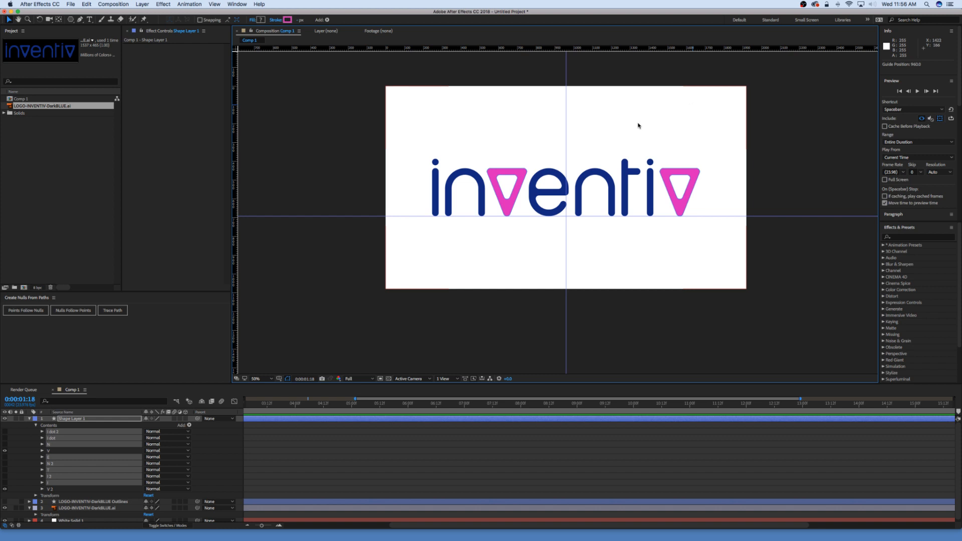
Step: Move both the V and V 2 shapes sideways onto the vertical centre guide so they overlap exactly
key("period")
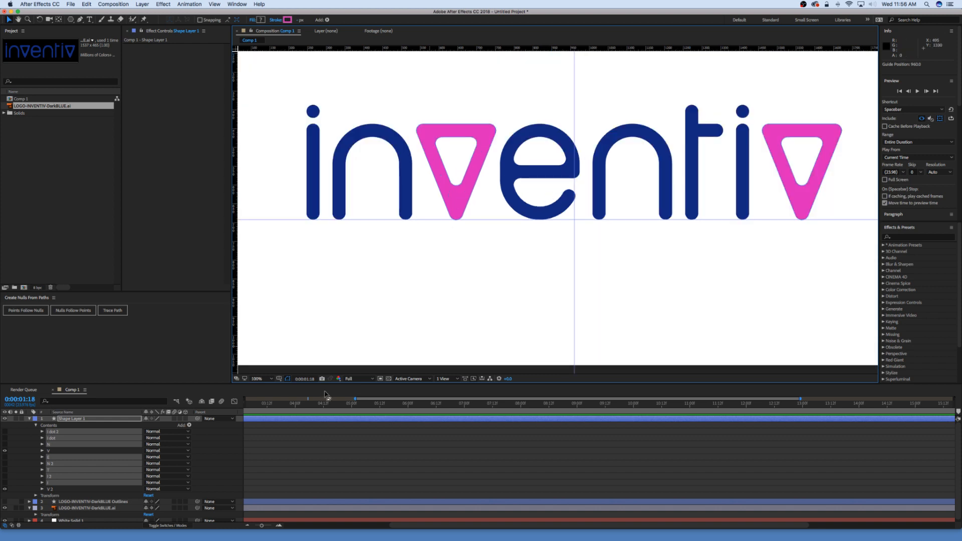
left_click(69, 451)
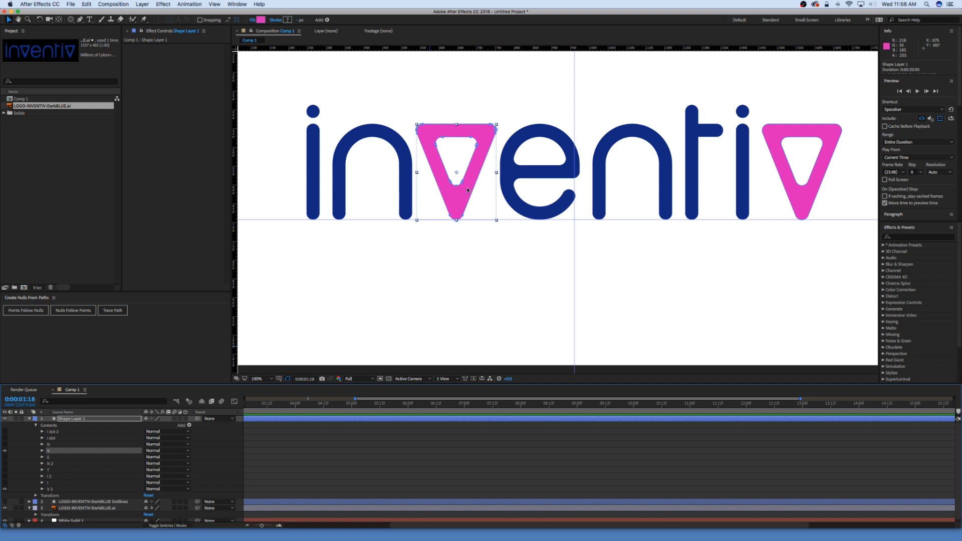
left_click_drag(467, 189, 585, 197)
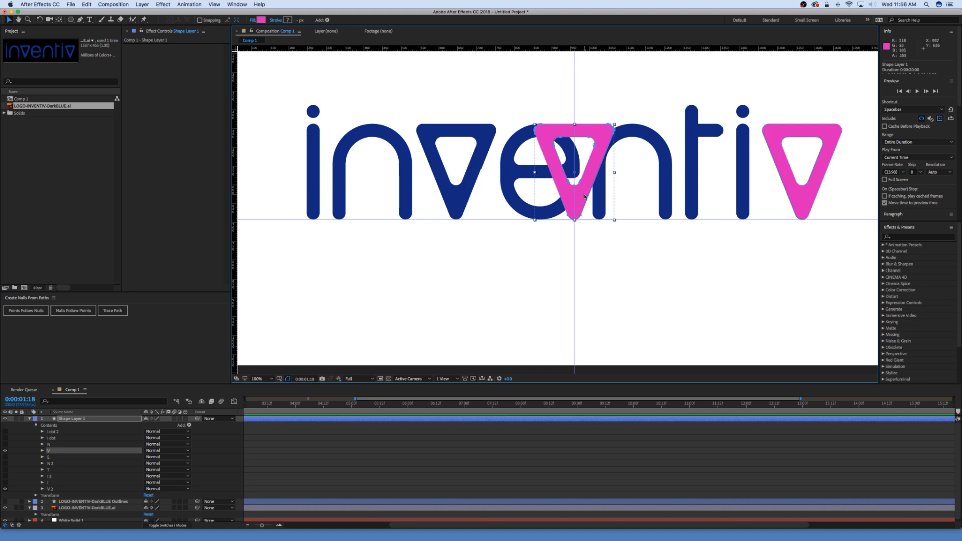
left_click(799, 199)
left_click_drag(798, 198, 584, 196)
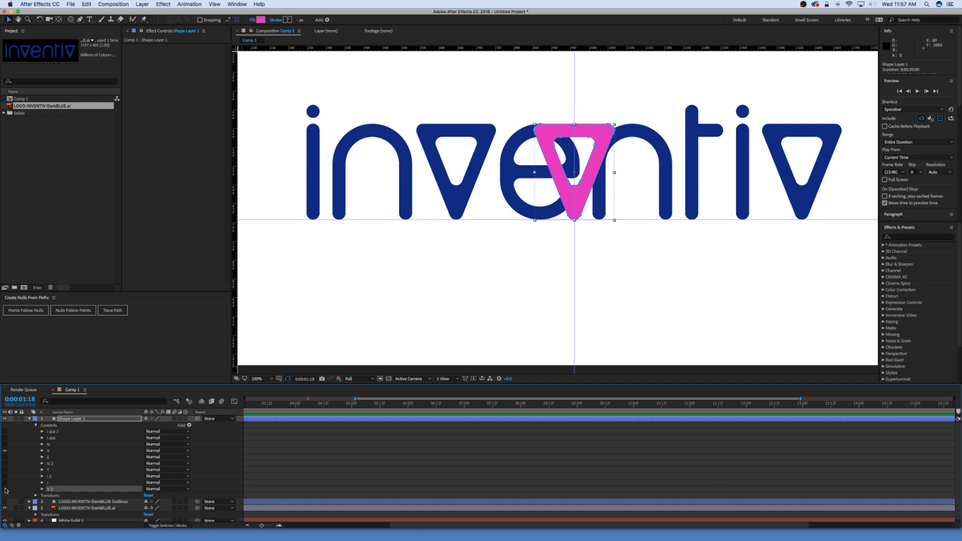
Step: Compare the overlapping V shapes by toggling V 2's visibility, leave V 2 hidden and select the V group
left_click(351, 475)
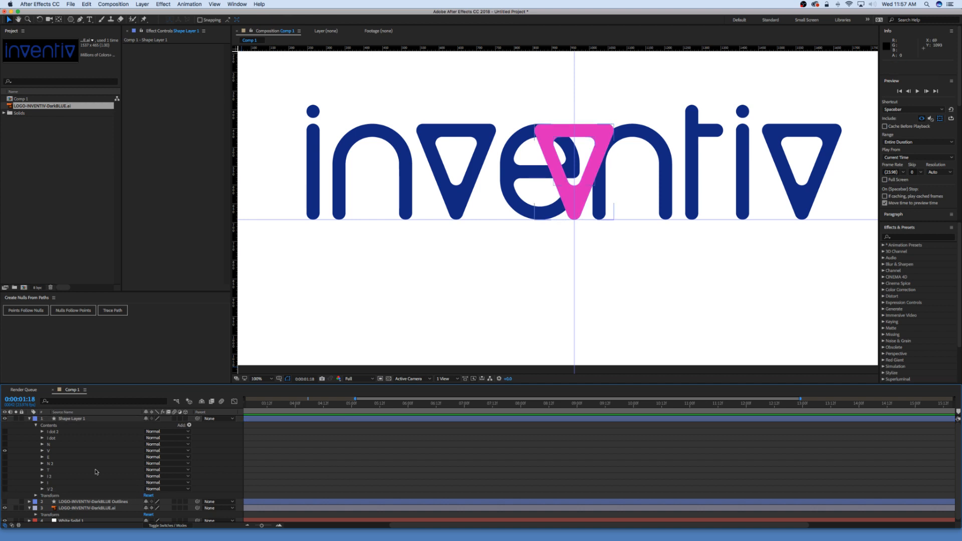
left_click(3, 490)
left_click(4, 491)
left_click(4, 491)
left_click(40, 450)
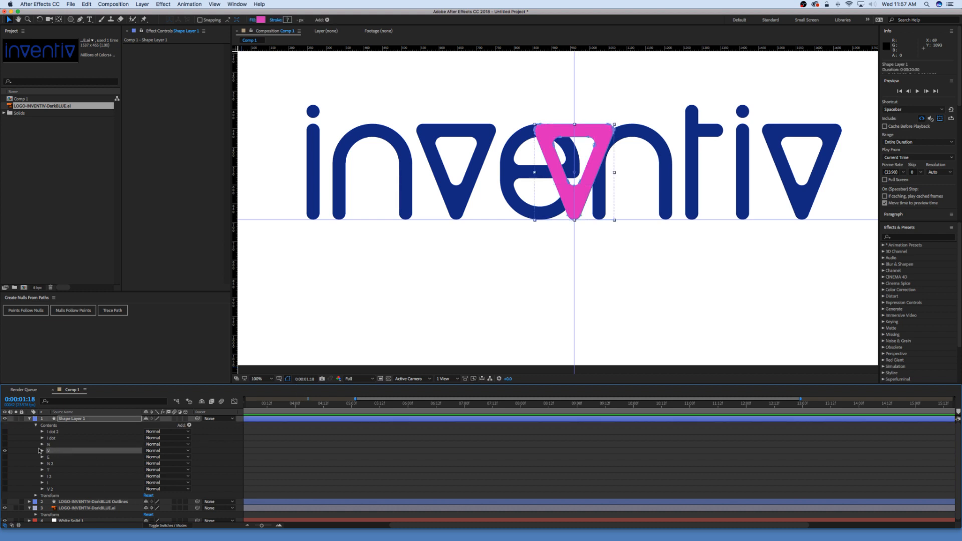
Step: Apply the Simple Choker effect to Shape Layer 1 and raise Choke Matte until the V becomes a thin, uneven outline
left_click(309, 419)
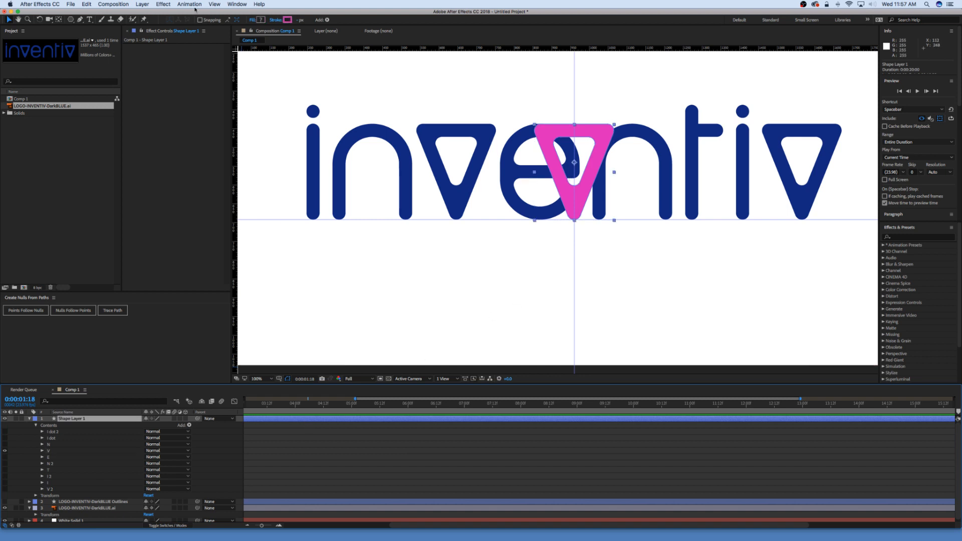
left_click(256, 4)
mouse_move(161, 5)
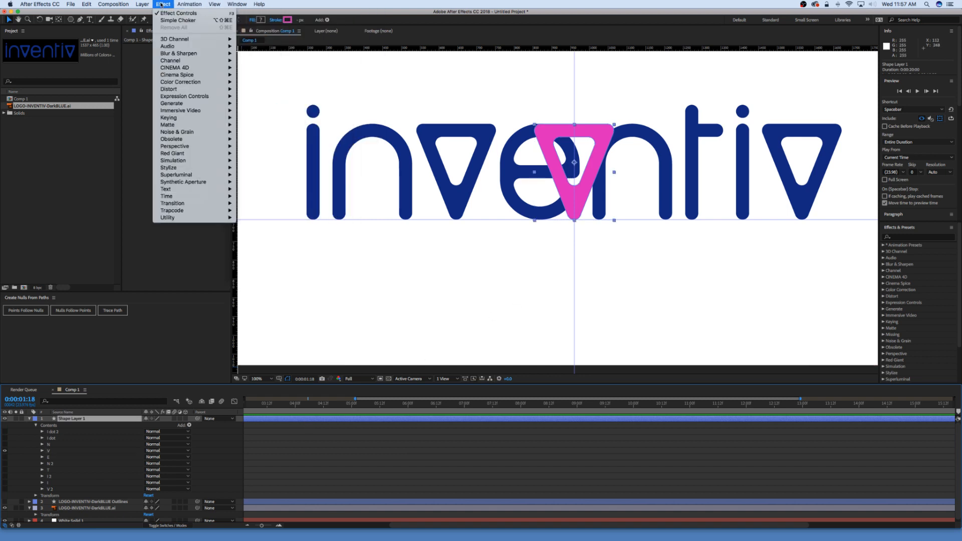
mouse_move(183, 155)
mouse_move(185, 126)
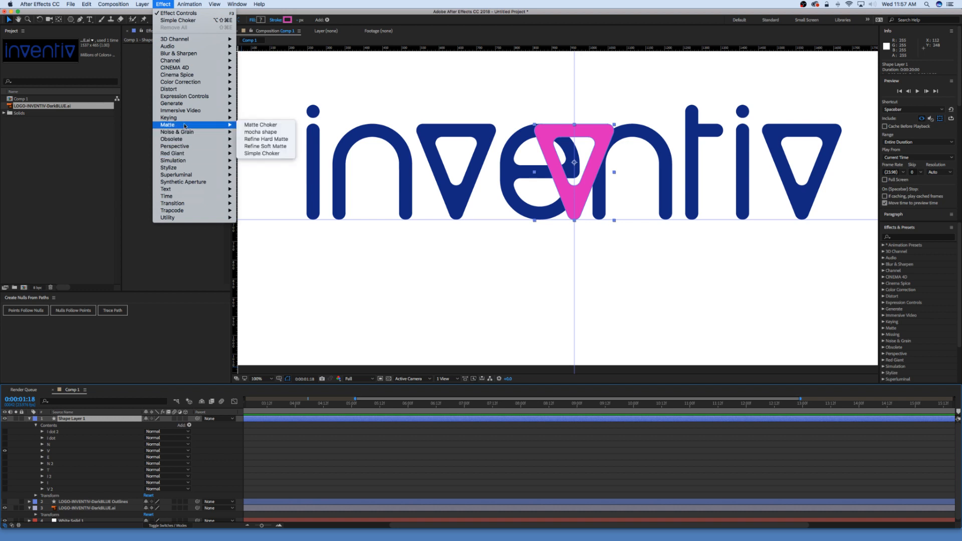
left_click(263, 153)
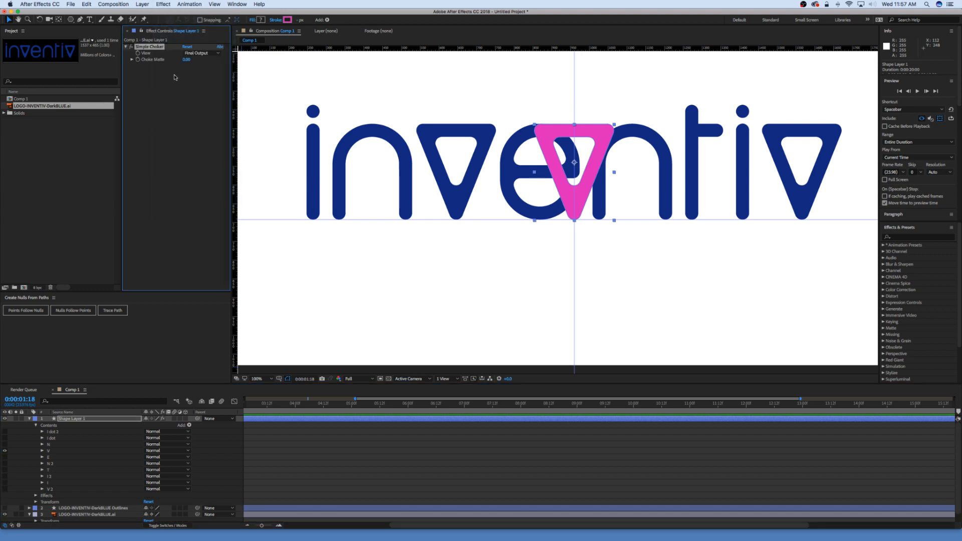
left_click_drag(185, 61, 389, 115)
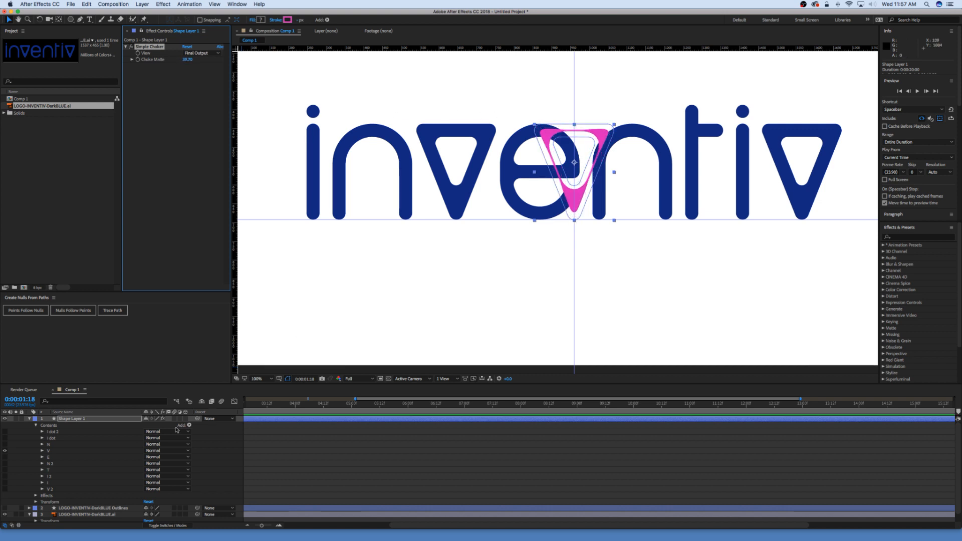
Step: Reduce the opacity of the LOGO-INVENTIV-DarkBLUE.ai layer to 17%
scroll(75, 481, "down", 1)
left_click(79, 505)
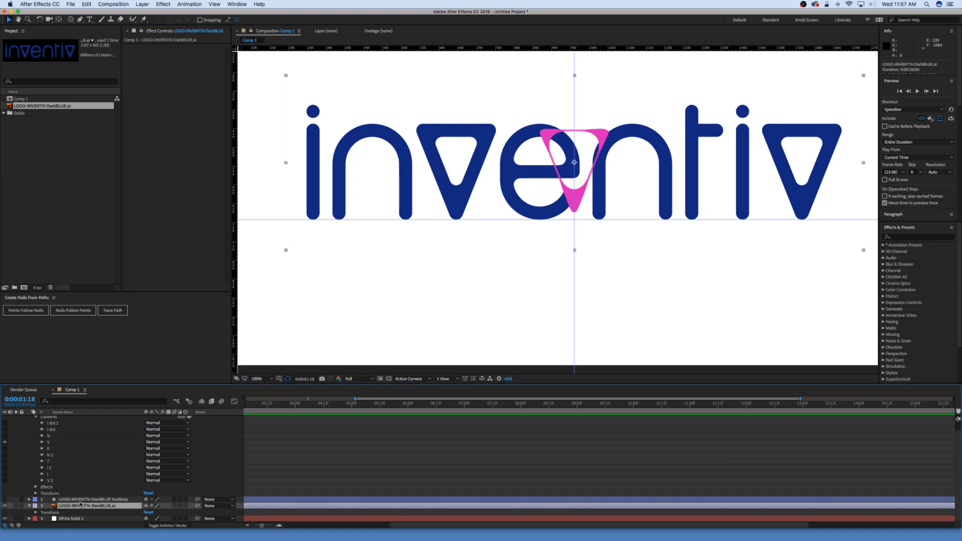
key("t")
left_click_drag(147, 513, 100, 510)
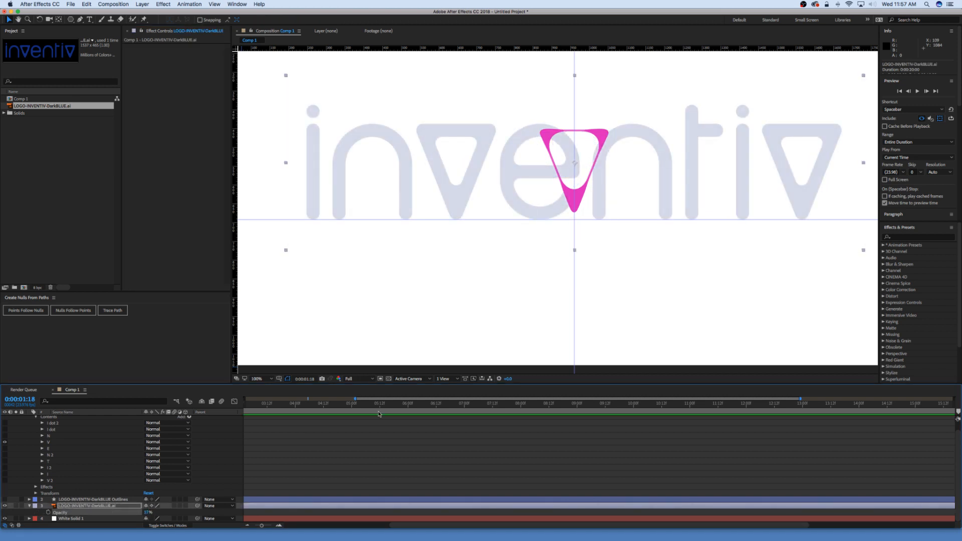
scroll(81, 433, "up", 1)
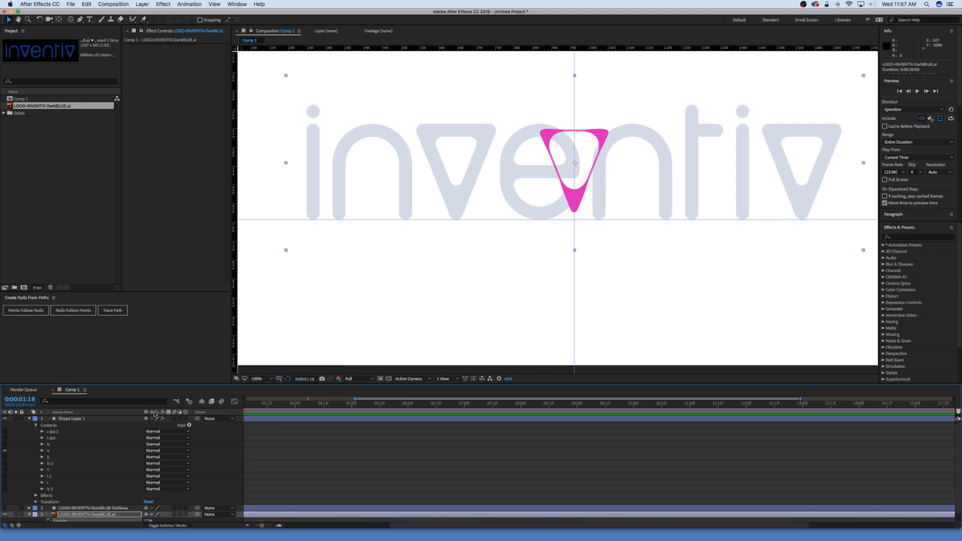
Step: Test Shape Layer 1's Simple Choker by lowering Choke Matte to about 13.4 and raising it again to thin the V
left_click(302, 420)
left_click_drag(188, 59, 86, 61)
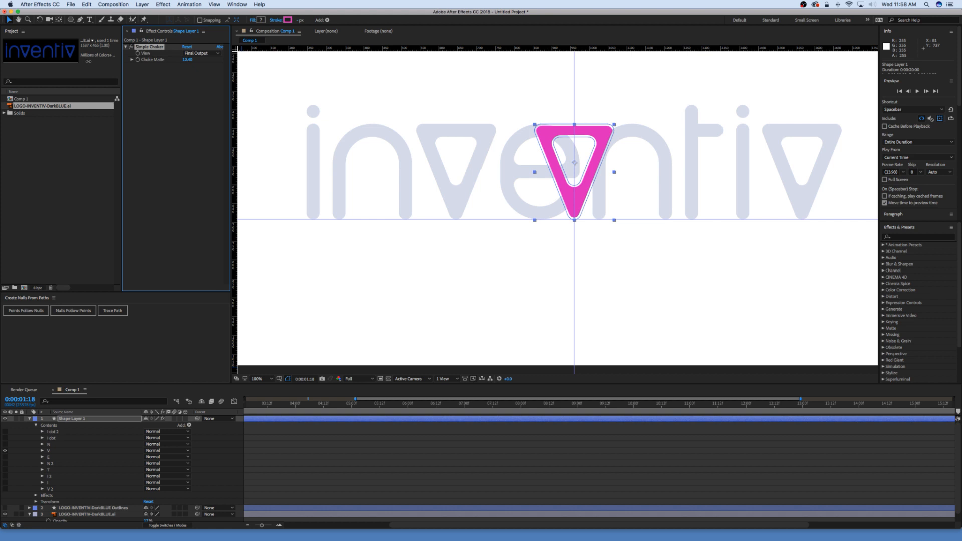
left_click_drag(90, 61, 196, 89)
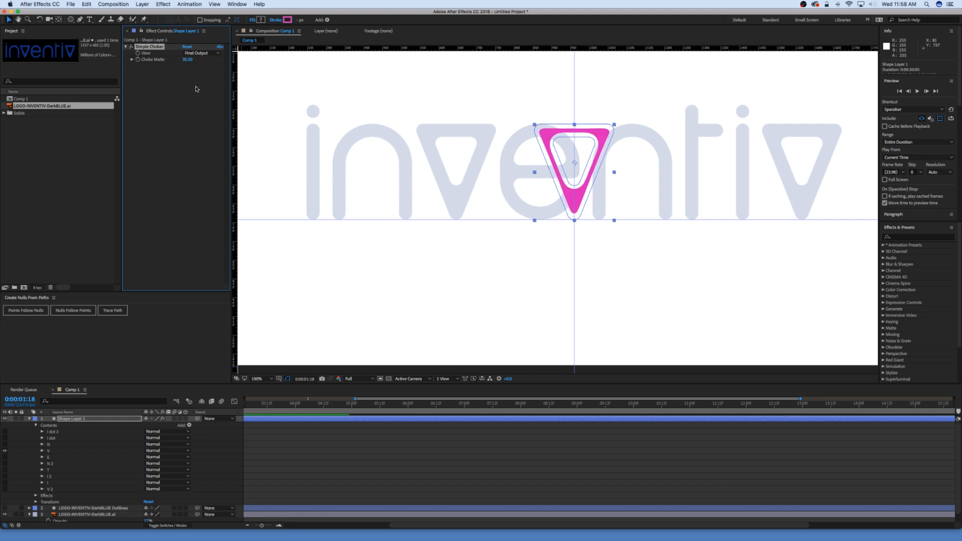
Step: Add a Stroke to the V group of Shape Layer 1
left_click_drag(299, 21, 316, 21)
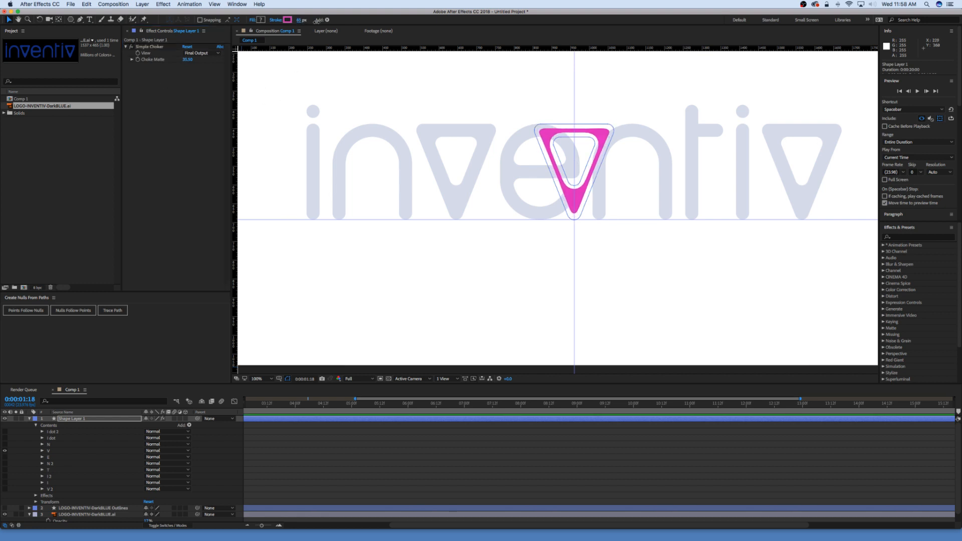
key("super+z")
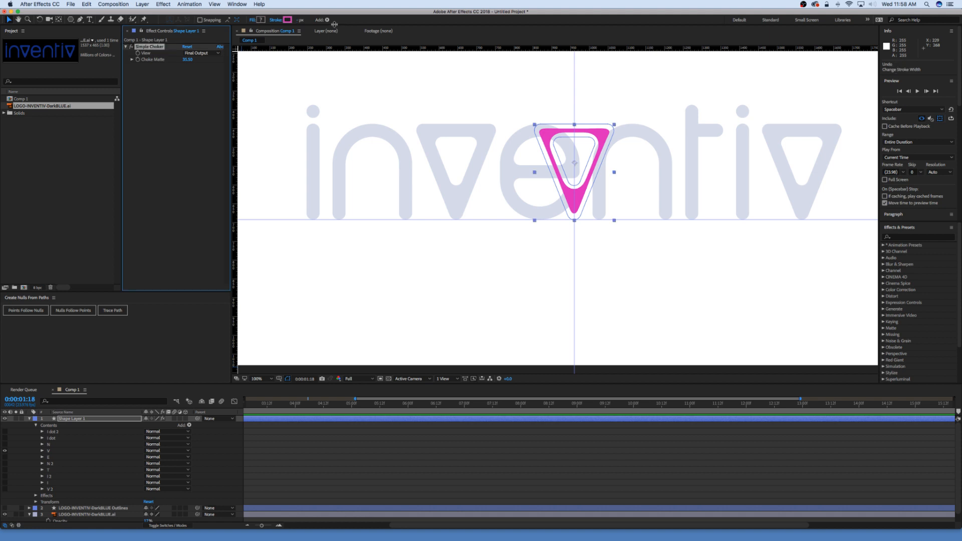
left_click(52, 451)
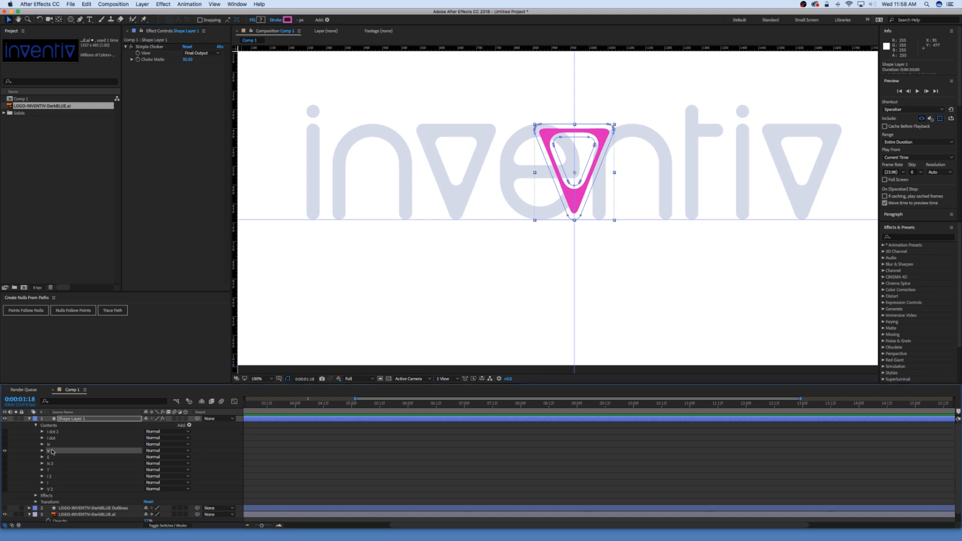
left_click(42, 450)
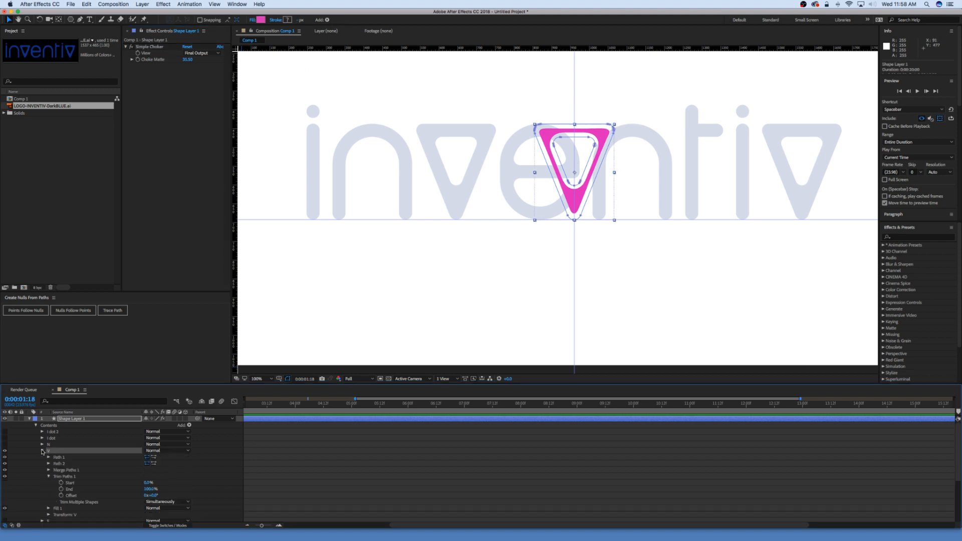
left_click(48, 476)
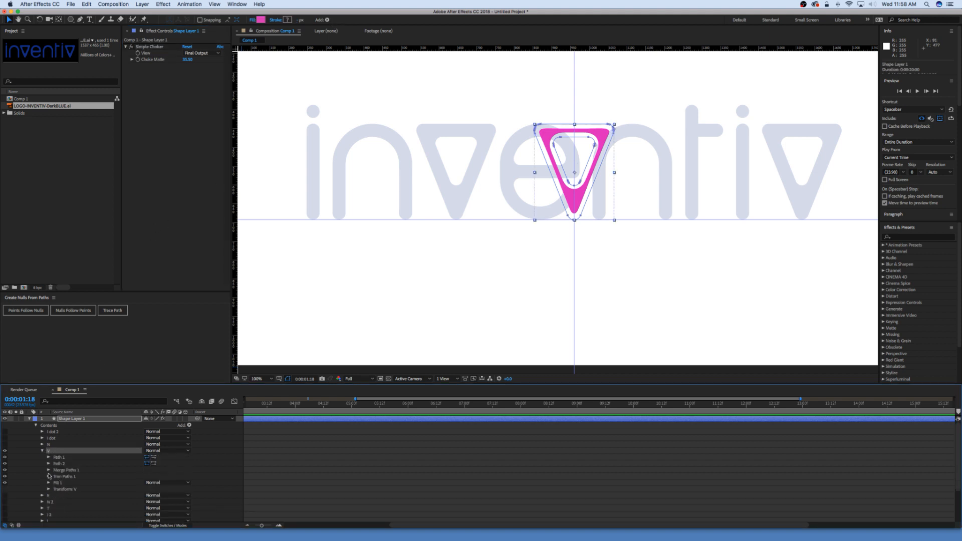
left_click(188, 426)
left_click(205, 443)
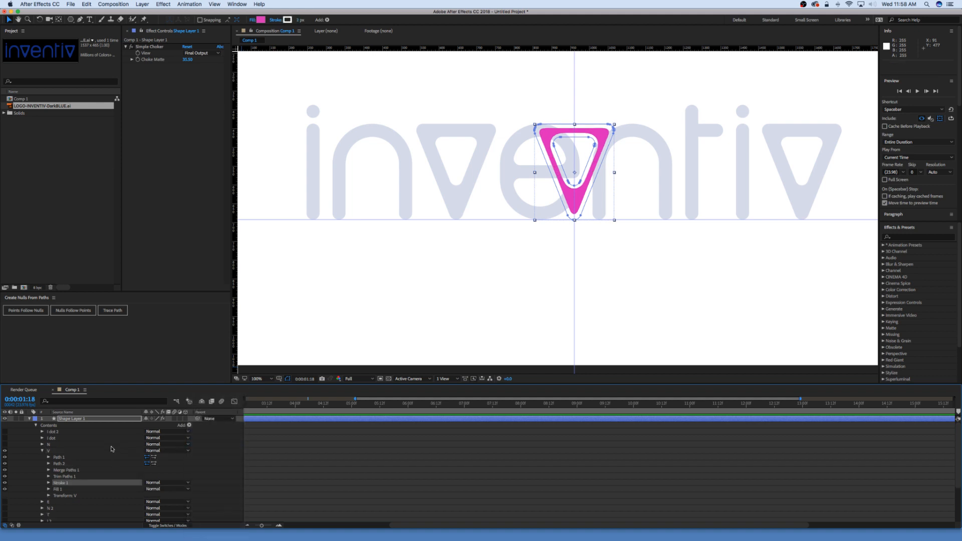
Step: Widen the V group's new stroke and sample its colour from the pink V artwork
left_click(49, 483)
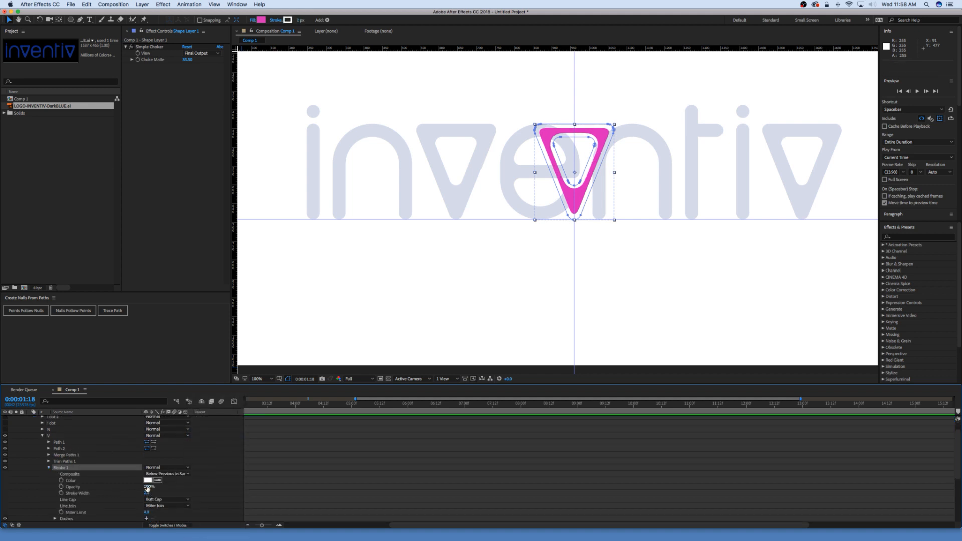
mouse_move(147, 489)
left_mouse_down()
mouse_move(186, 489)
mouse_move(154, 493)
left_mouse_up()
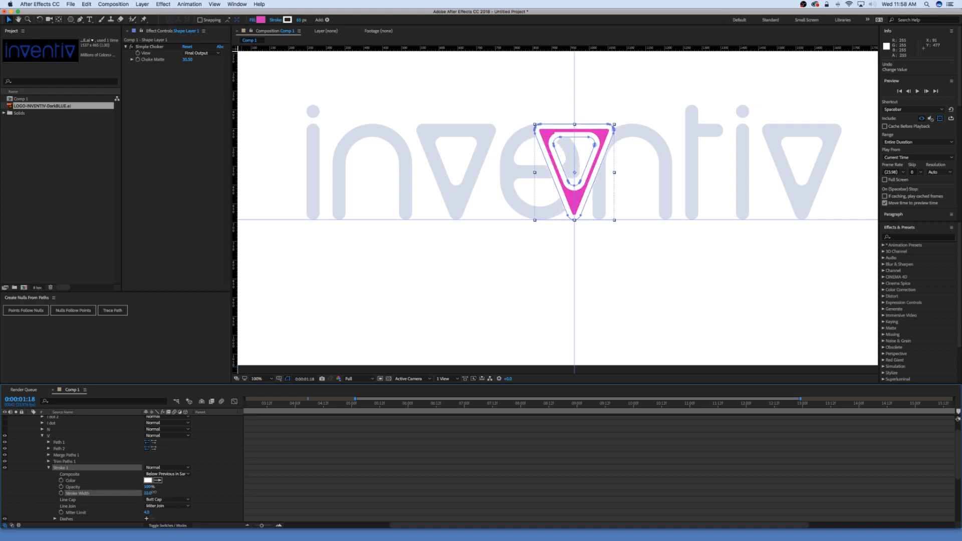
left_click(574, 198)
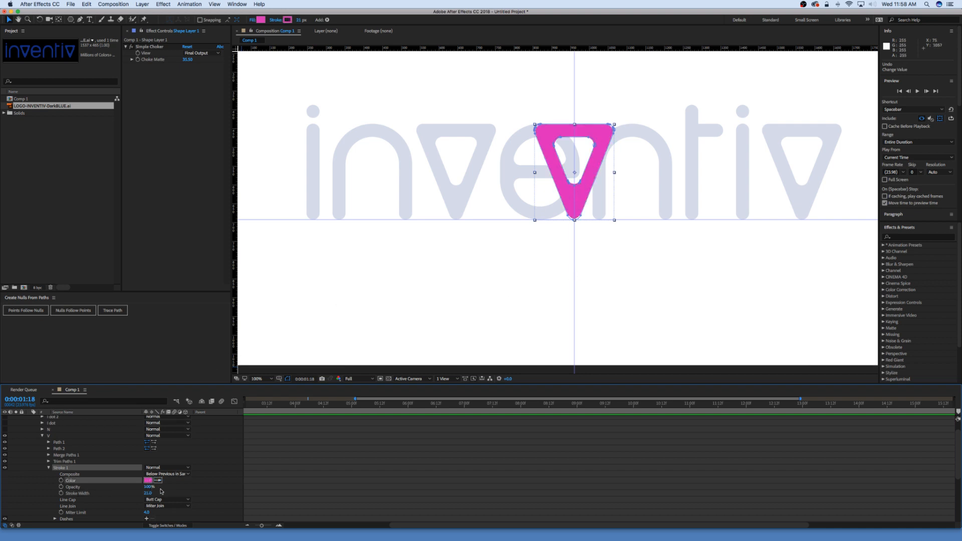
Step: Try a V stroke width of 49 with Simple Choker's Choke Matte at 100, and undo these changes
mouse_move(147, 493)
left_mouse_down()
mouse_move(178, 491)
mouse_move(149, 493)
mouse_move(163, 493)
left_mouse_up()
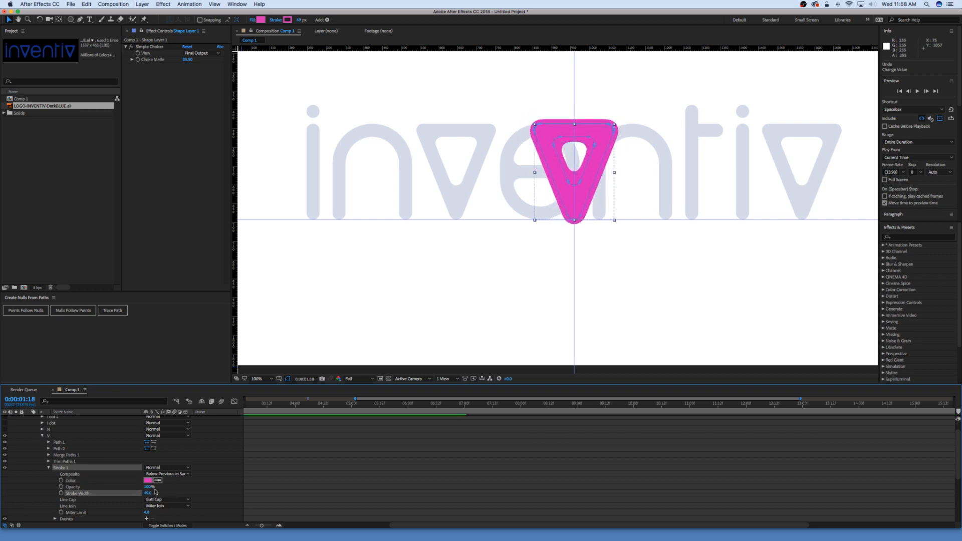
left_click_drag(186, 60, 583, 131)
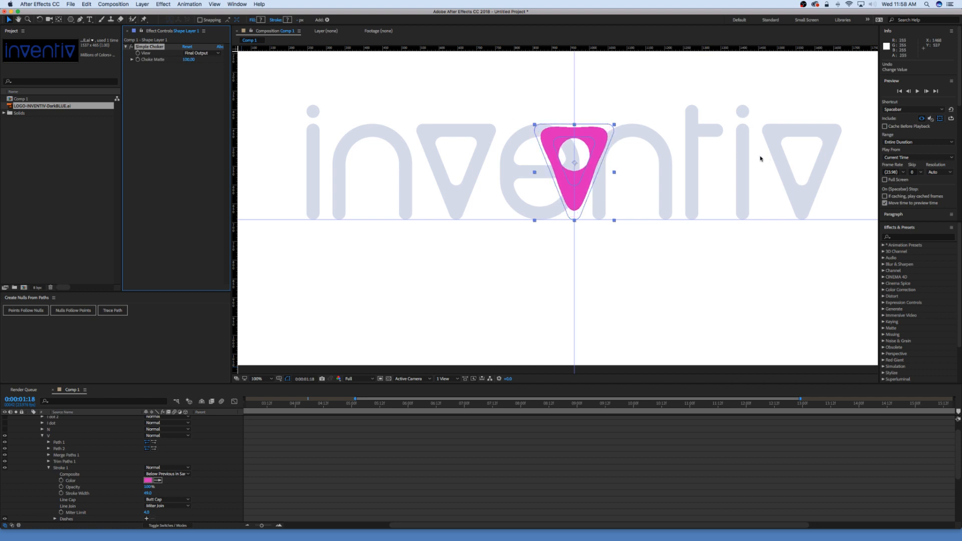
mouse_move(148, 493)
left_mouse_down()
mouse_move(168, 492)
mouse_move(143, 492)
left_mouse_up()
key("super+z")
key("super+z")
key("super+z")
key("super+z")
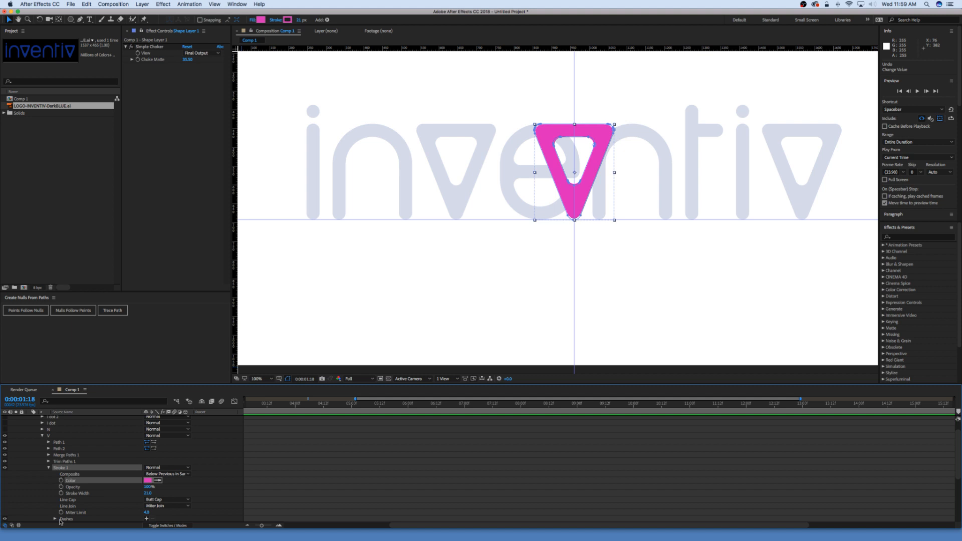
Step: Set the V group's Stroke 1 width to 0
left_click(148, 493)
type("0")
key("Return")
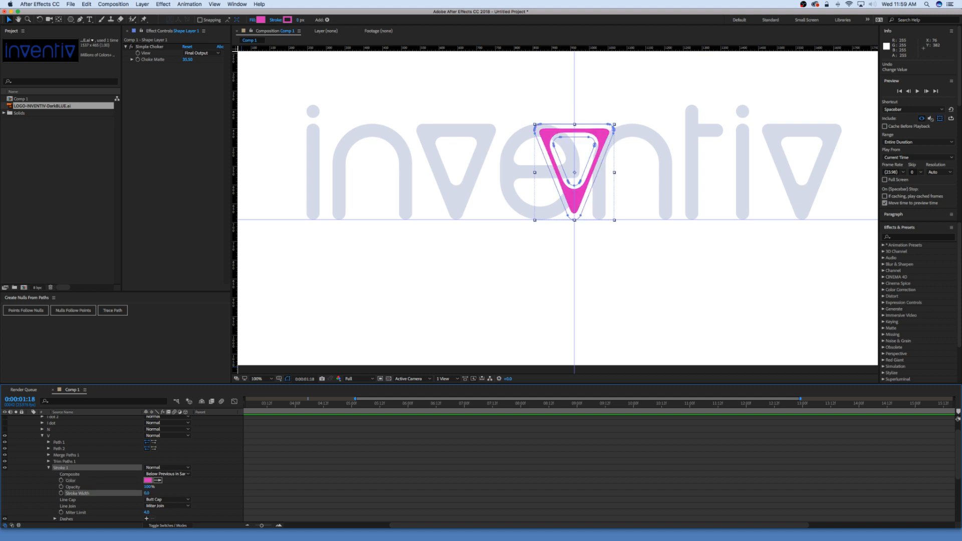
Step: Lower Simple Choker's Choke Matte on Shape Layer 1 and set it to 0
left_click(149, 47)
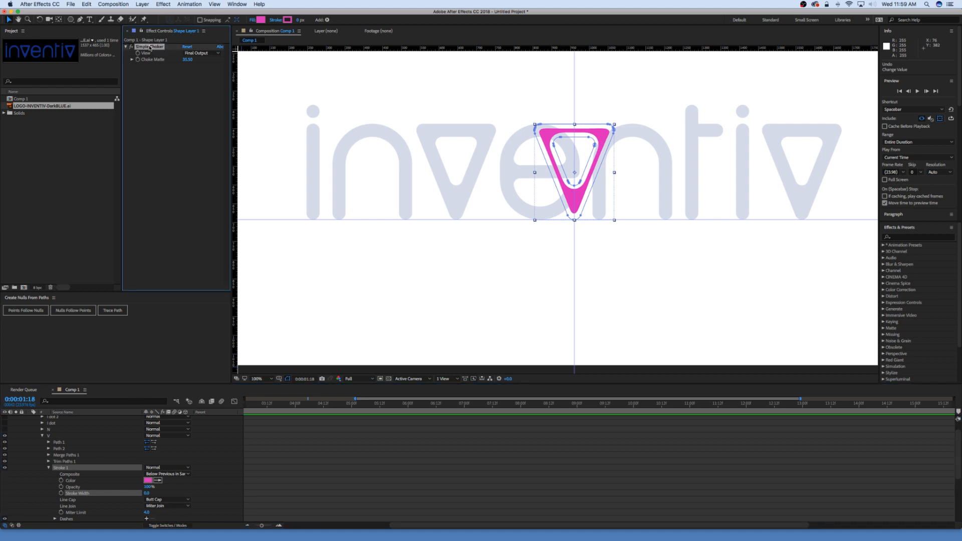
left_click_drag(188, 59, 109, 56)
left_click(188, 60)
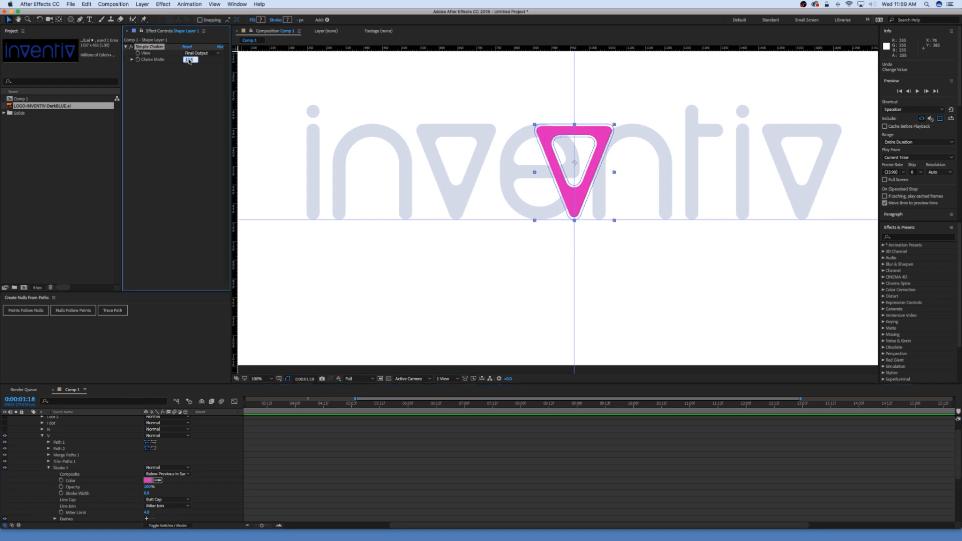
type("0")
key("Return")
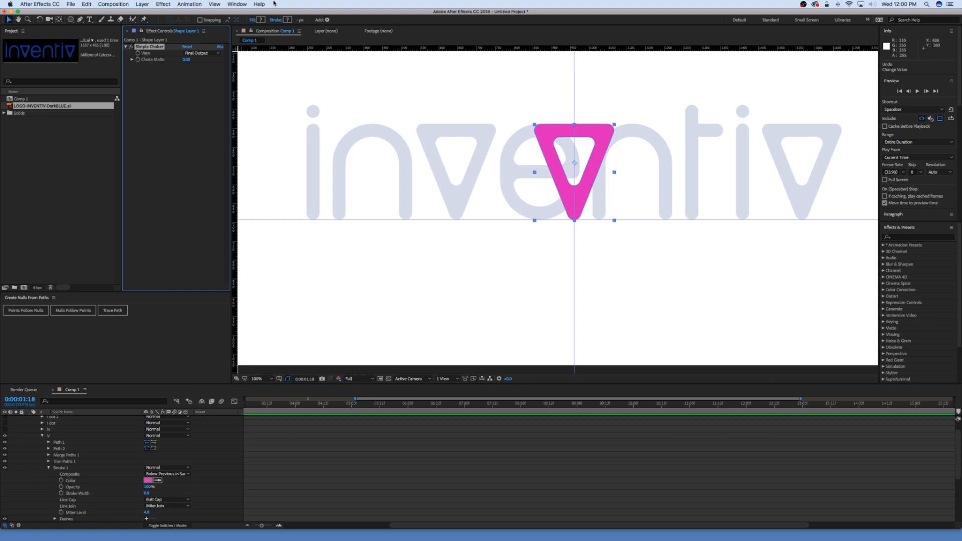
left_click(163, 5)
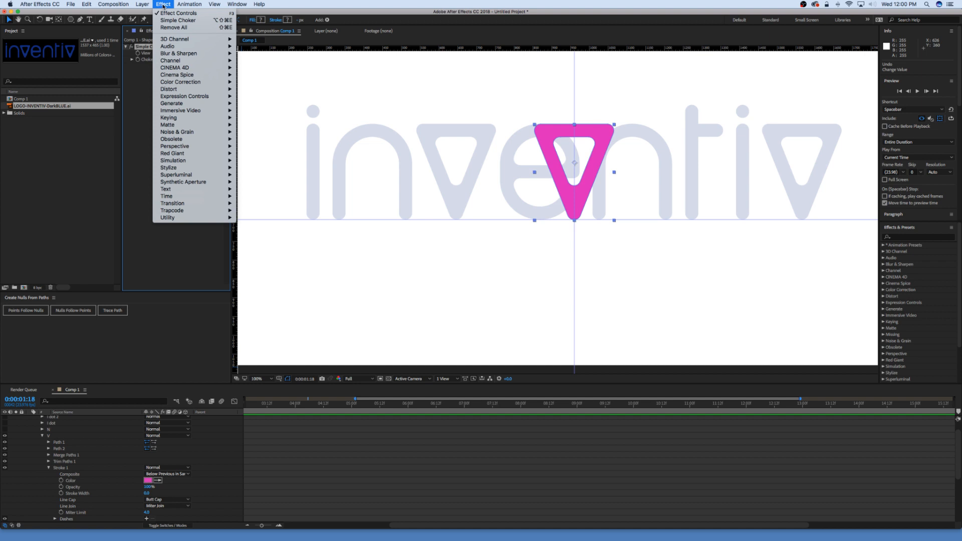
left_click(524, 77)
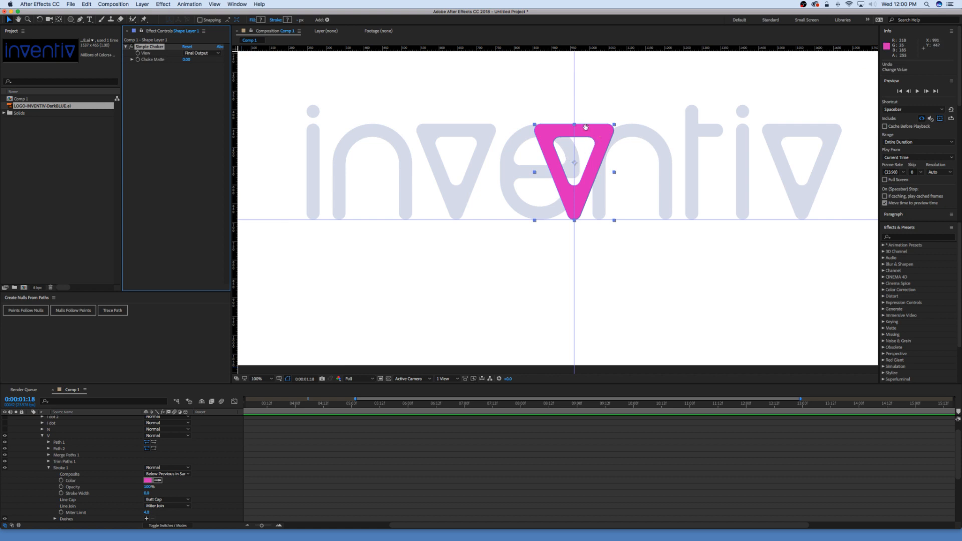
scroll(598, 160, "down", 3)
left_click_drag(606, 190, 607, 174)
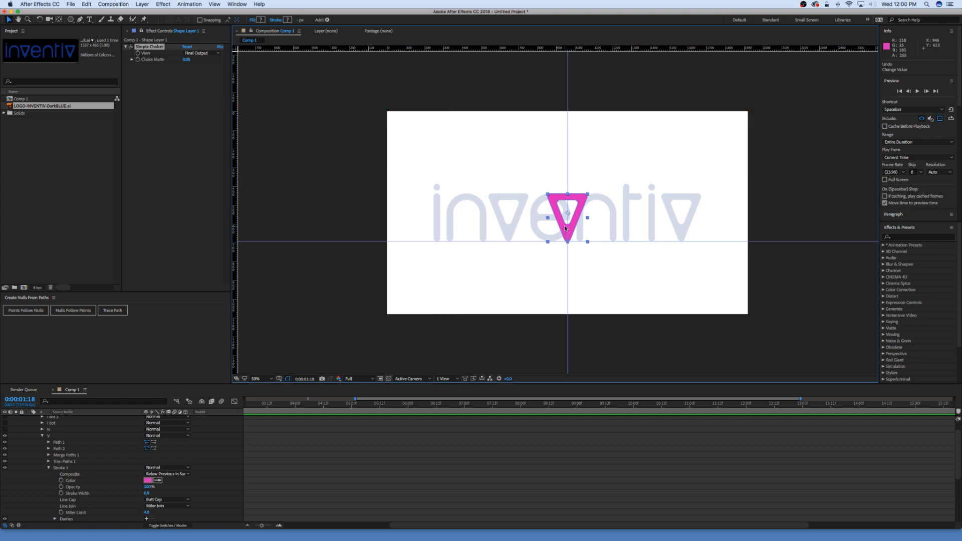
key("period")
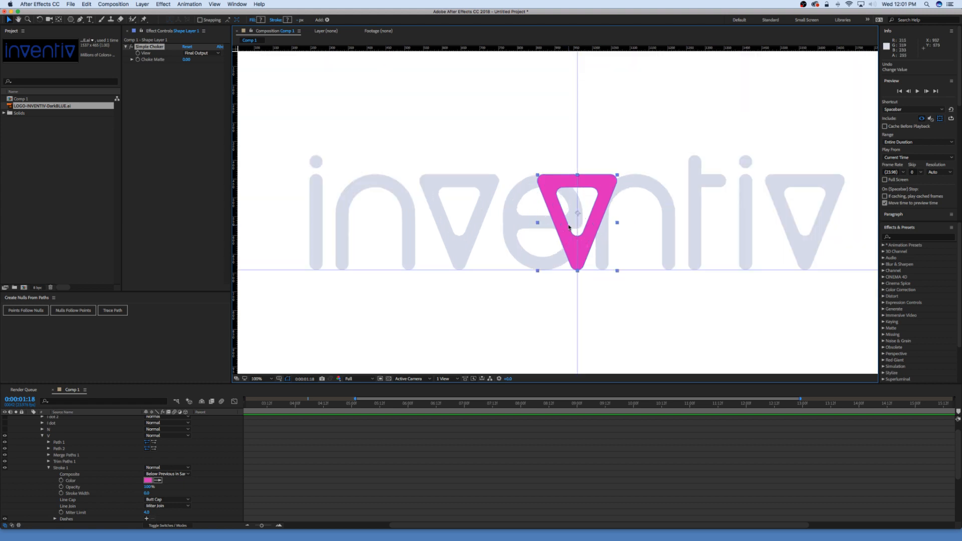
scroll(255, 444, "up", 2)
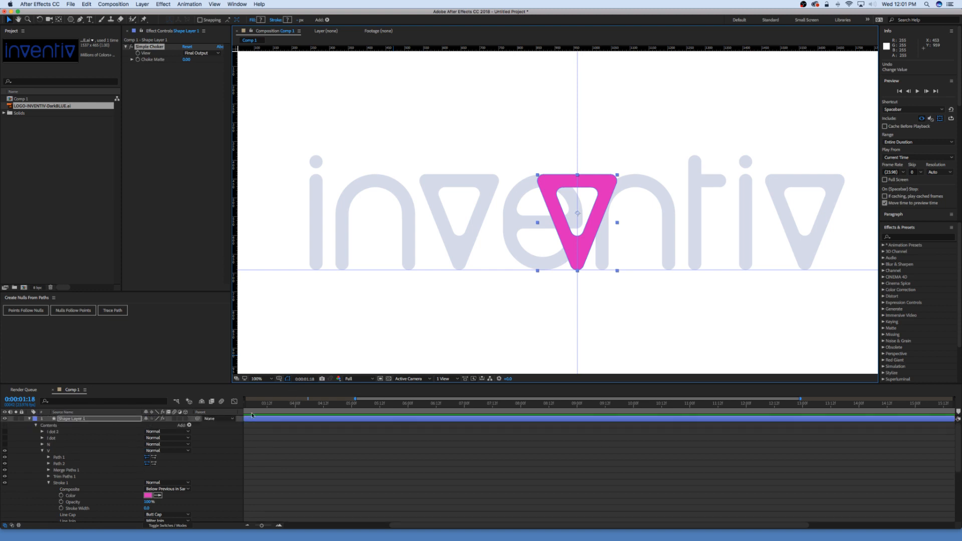
Step: Collapse the Stroke 1 properties and the V group within Shape Layer 1's contents
left_click(42, 451)
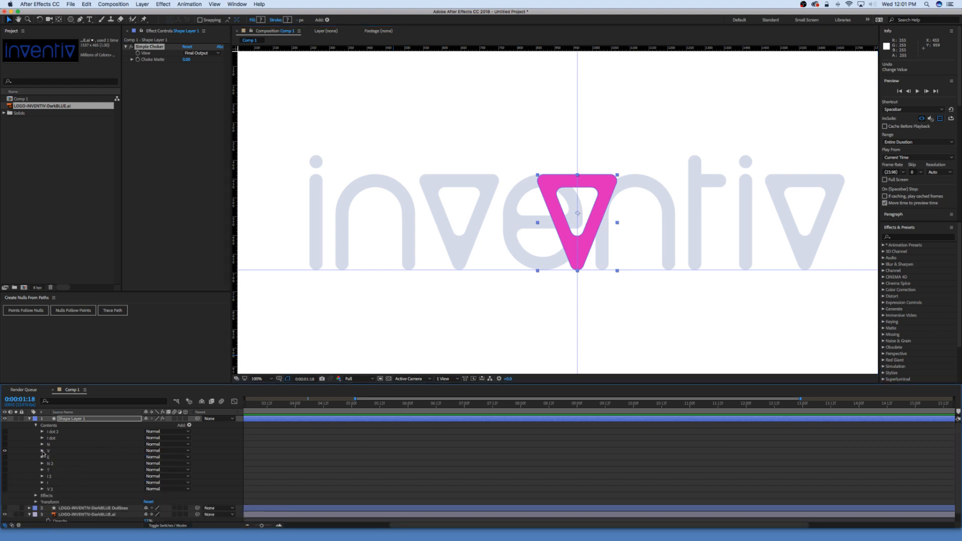
left_click(43, 451)
left_click(42, 423)
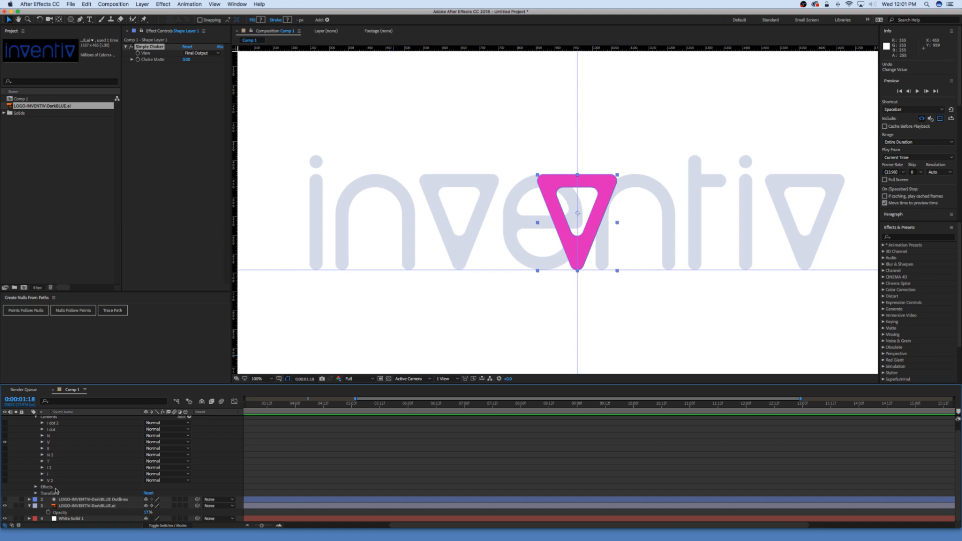
left_click(42, 441)
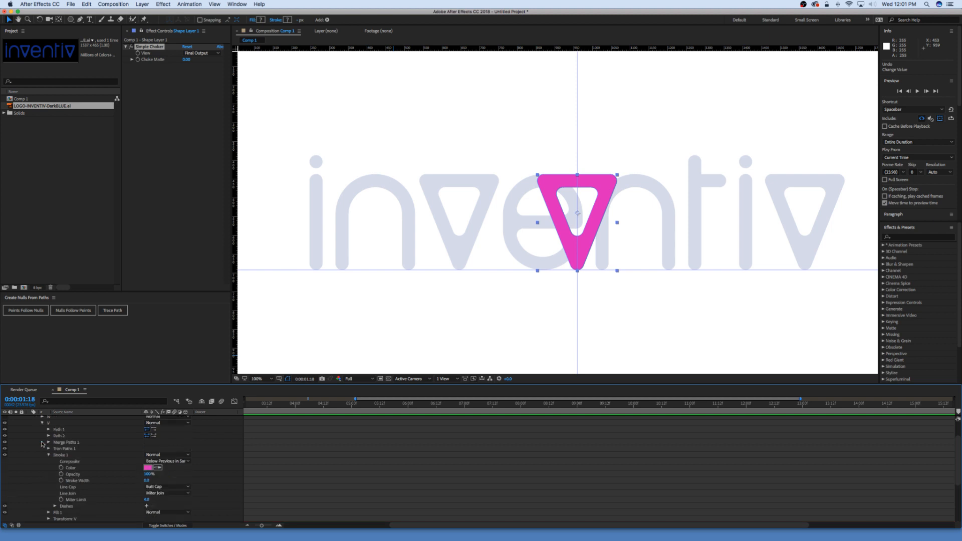
left_click(49, 454)
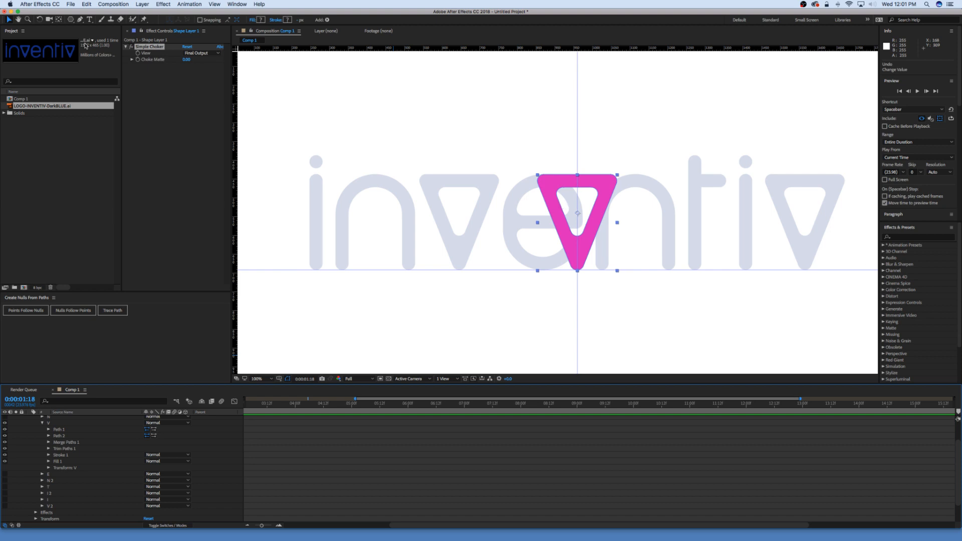
scroll(295, 449, "up", 2)
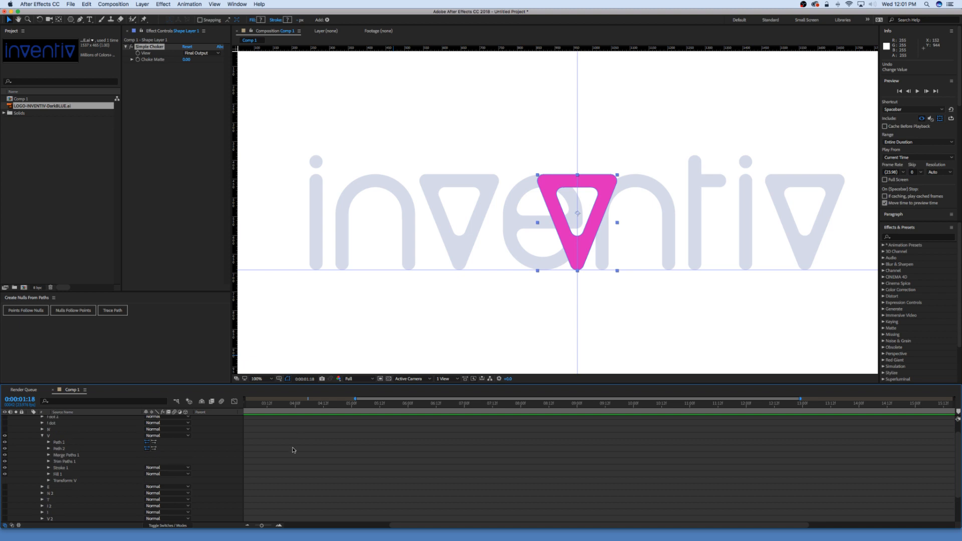
left_click(55, 436)
left_click(42, 435)
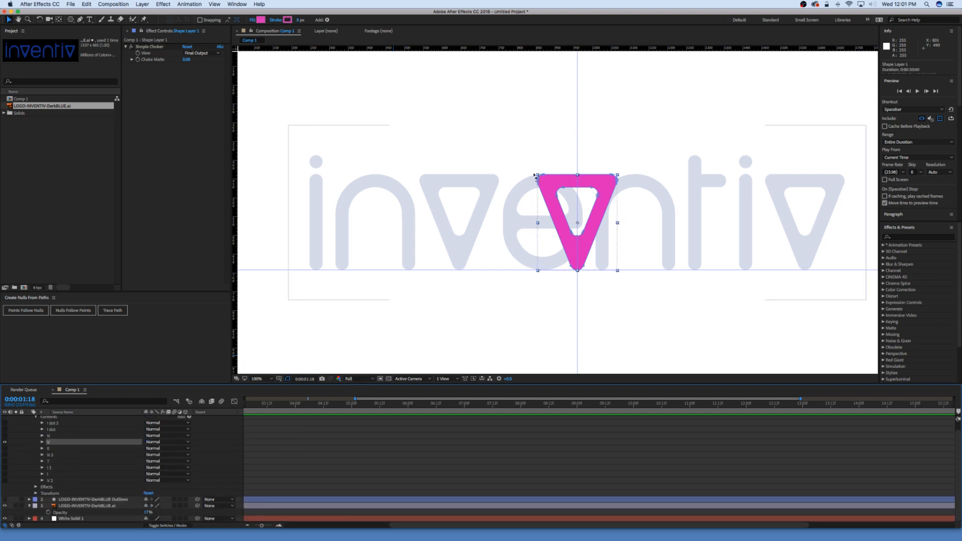
Step: With nothing selected, draw an open three-point V path with the Pen tool along the pink V's two arms on a new shape layer
left_click(80, 22)
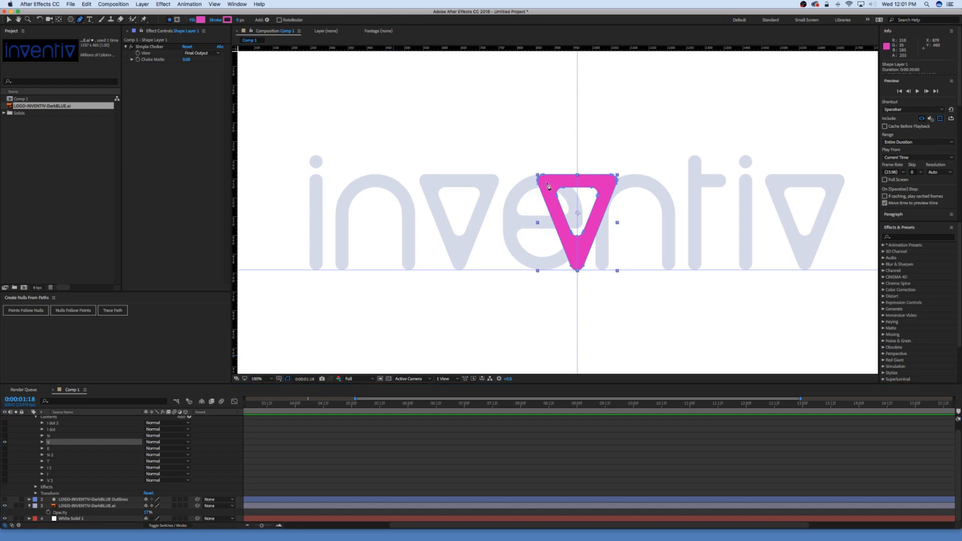
left_click(485, 457)
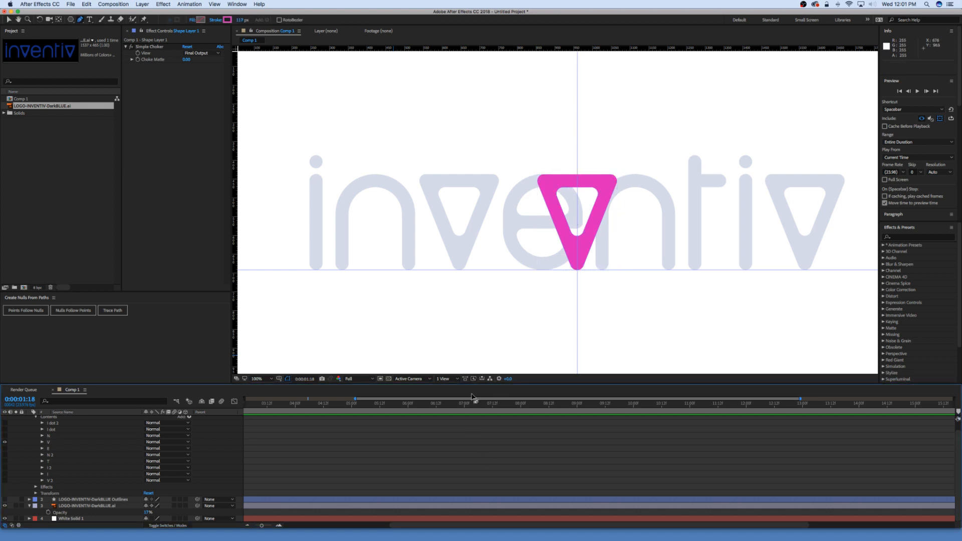
scroll(471, 441, "up", 1)
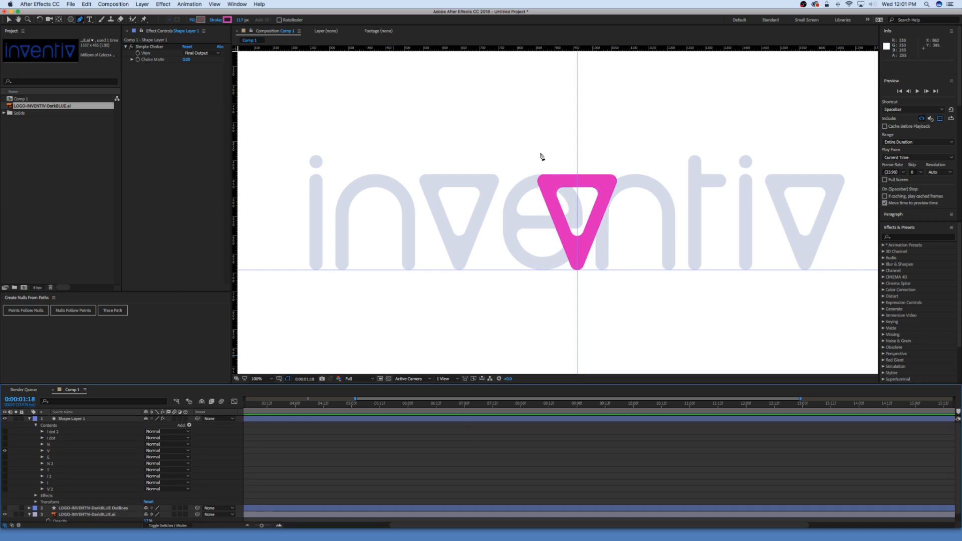
left_click(547, 183)
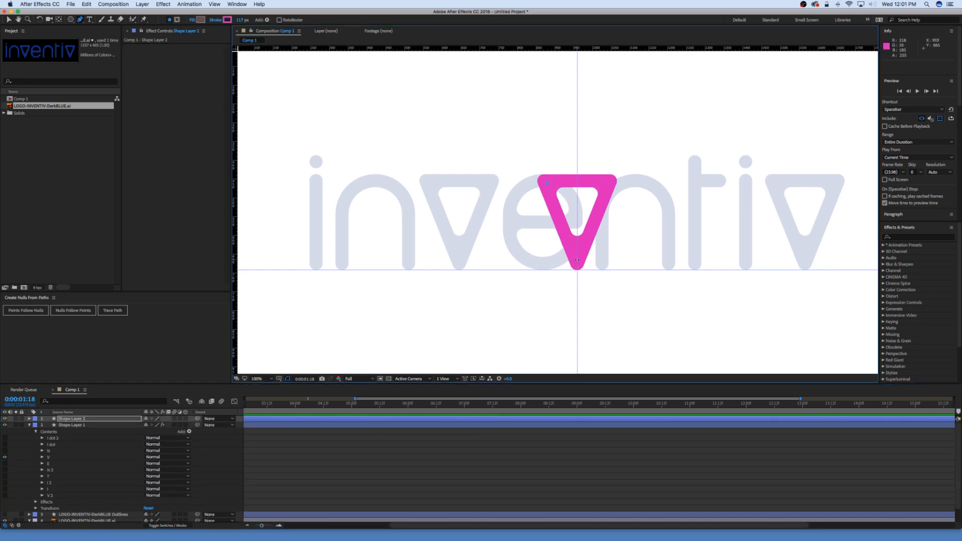
left_click(576, 256)
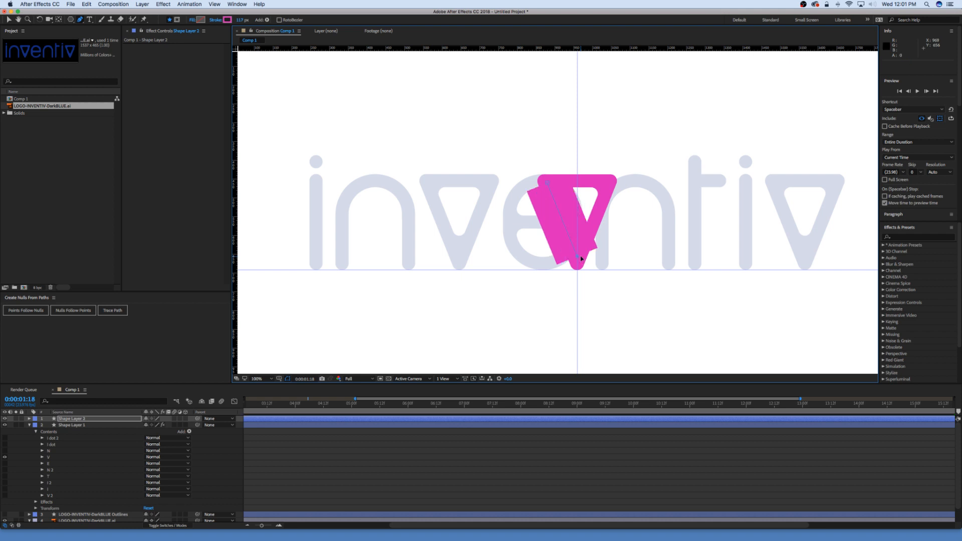
left_click(606, 184)
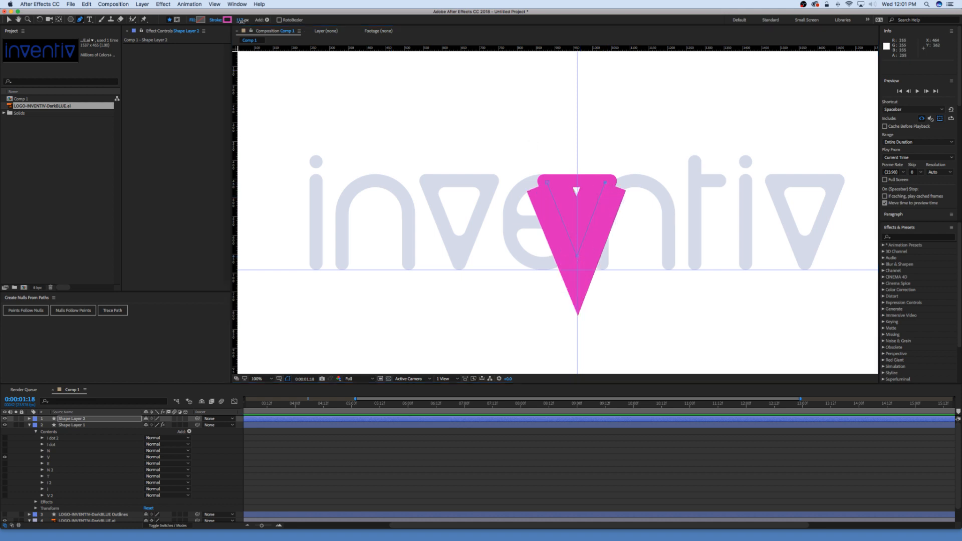
Step: Set the new V path's stroke width to 35 px and its stroke colour to pale pinkish grey, RGB 189, 177, 187
left_click(241, 20)
type("35")
key("Return")
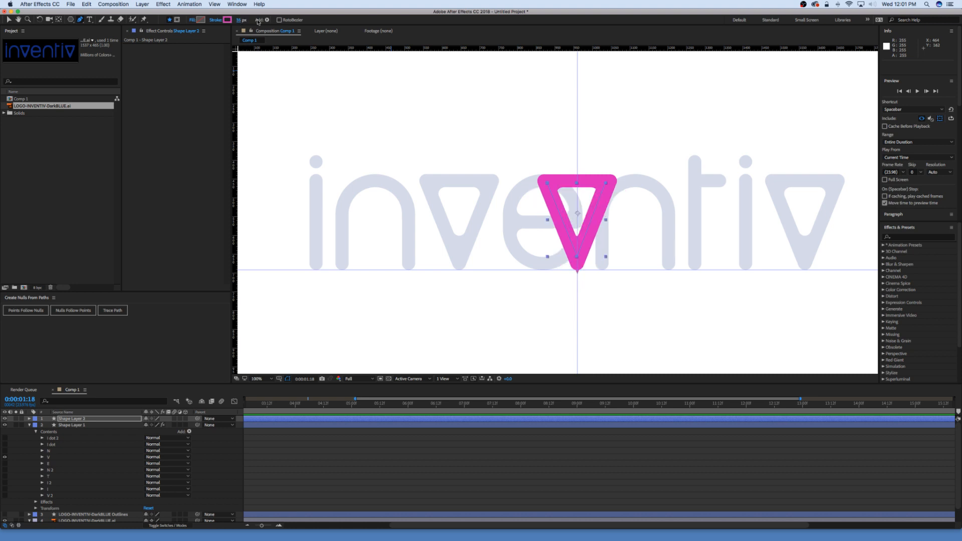
left_click(226, 20)
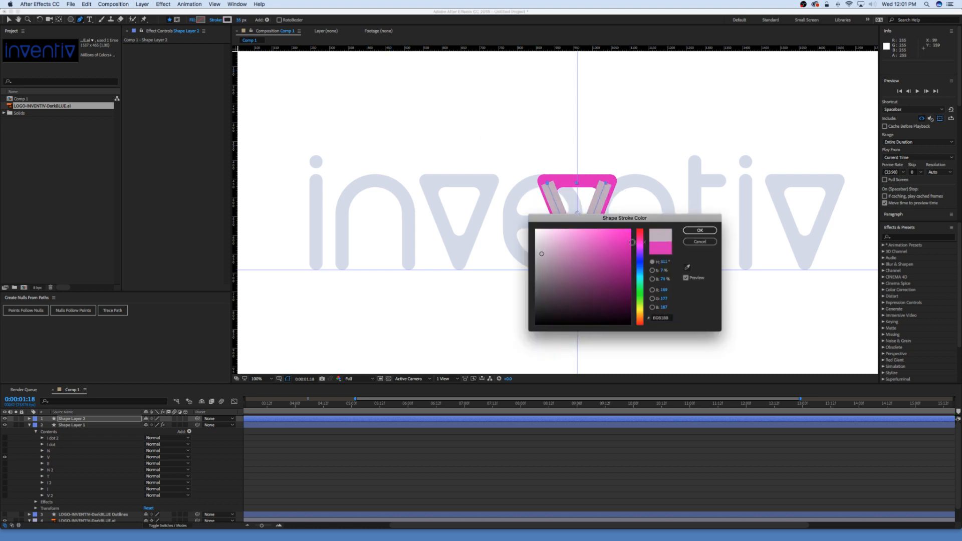
left_click(699, 230)
Step: Set Stroke 1 of Shape 1 on Shape Layer 2 to Round Cap line ends and Round Join corners
scroll(565, 230, "up", 2)
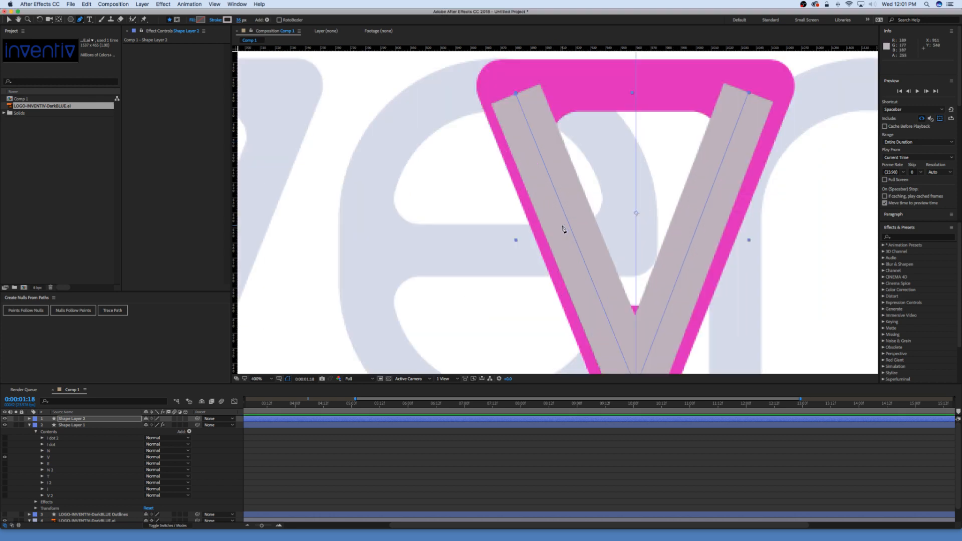
scroll(565, 230, "down", 1)
left_click_drag(616, 254, 593, 213)
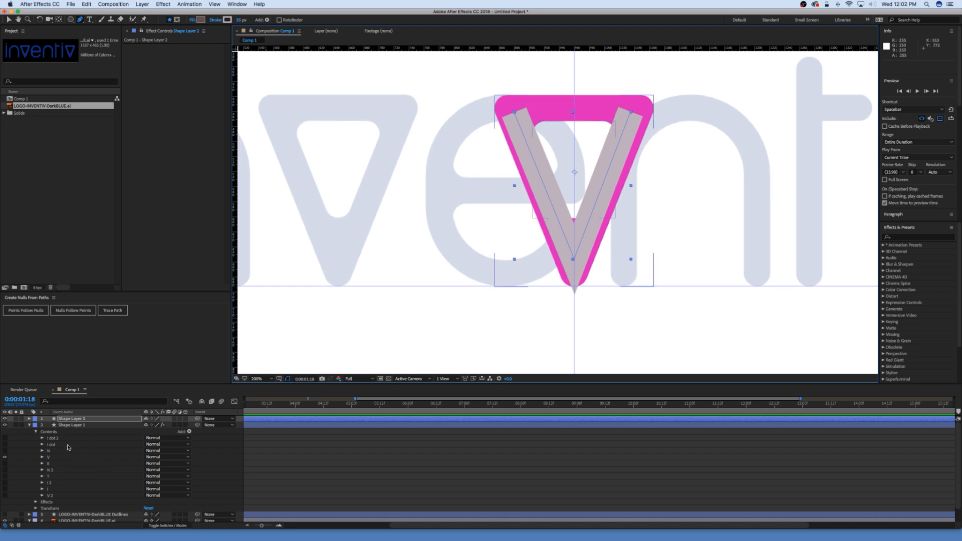
left_click(29, 418)
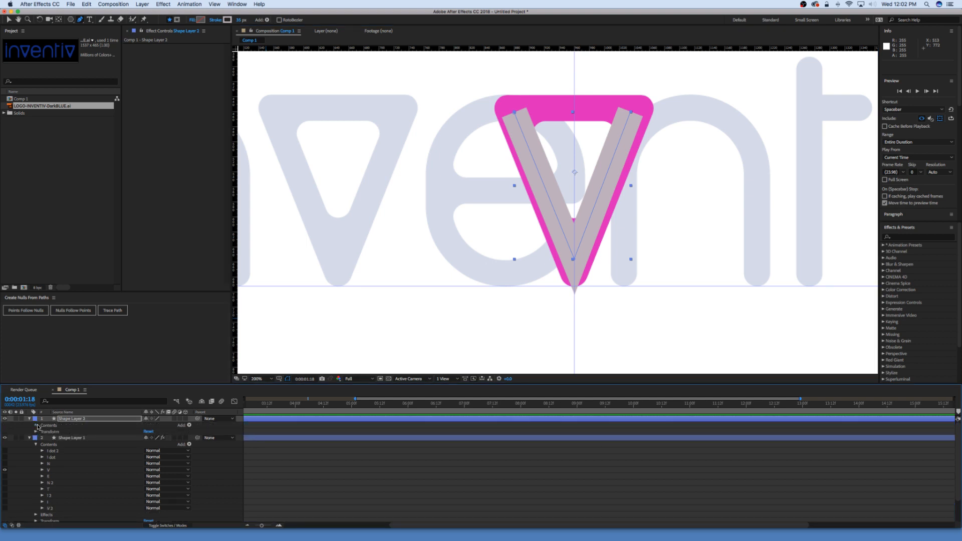
left_click(36, 425)
left_click(42, 432)
left_click(56, 444)
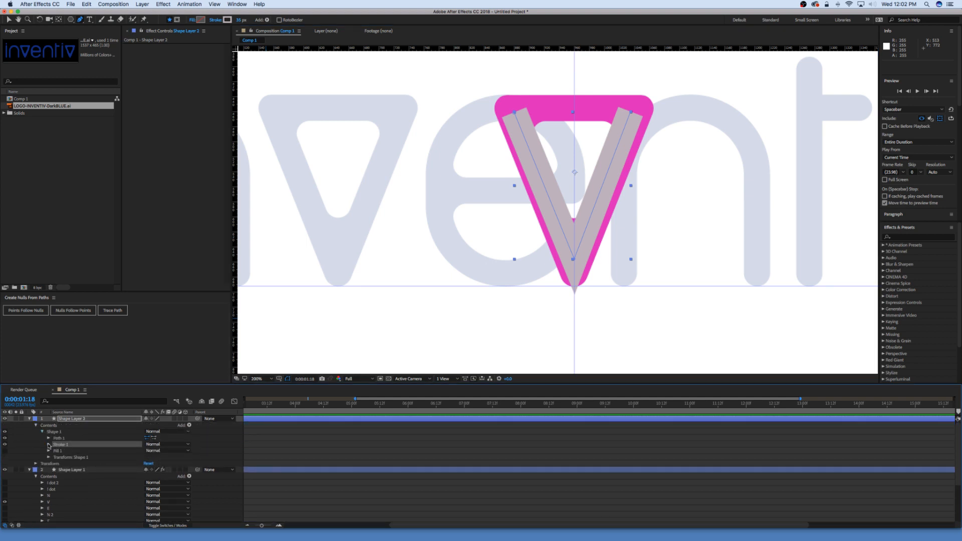
left_click(49, 445)
left_click(161, 476)
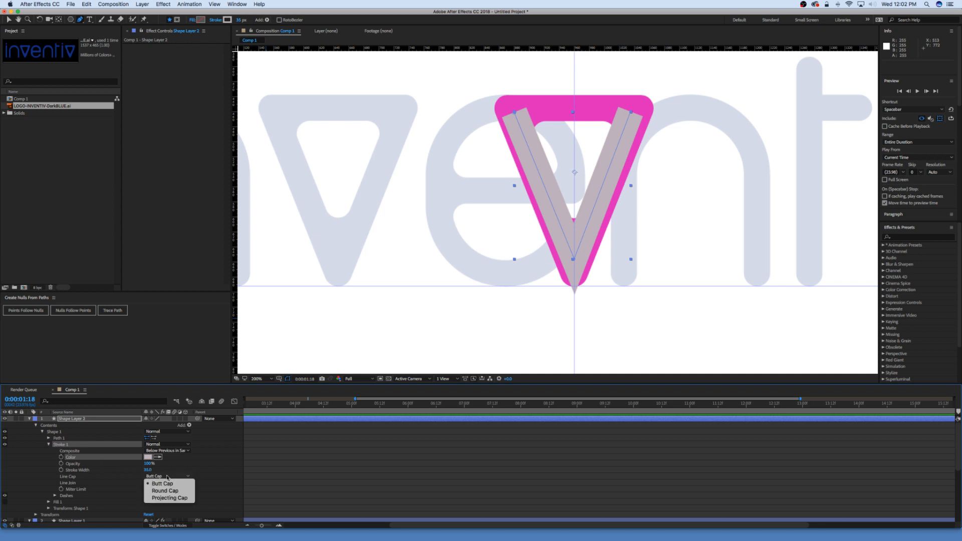
left_click(176, 492)
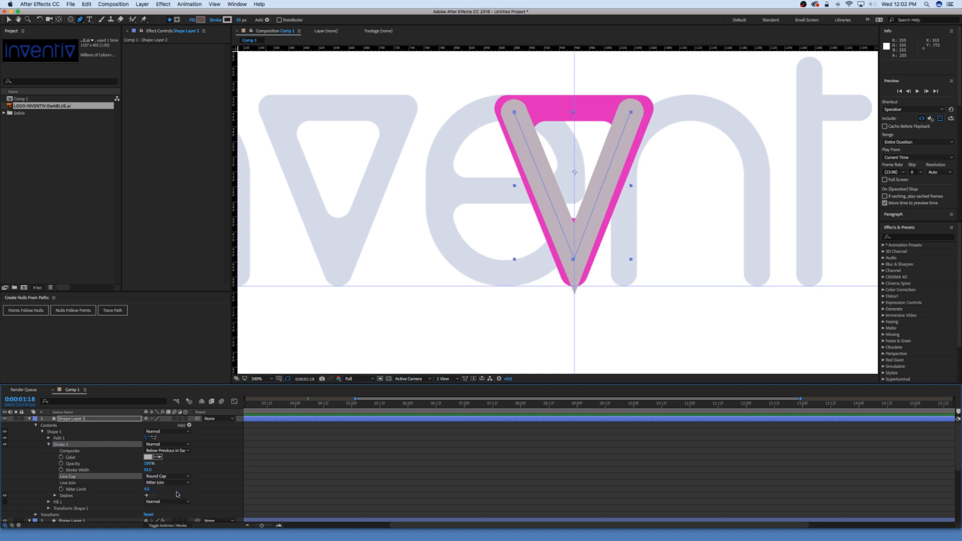
left_click(167, 483)
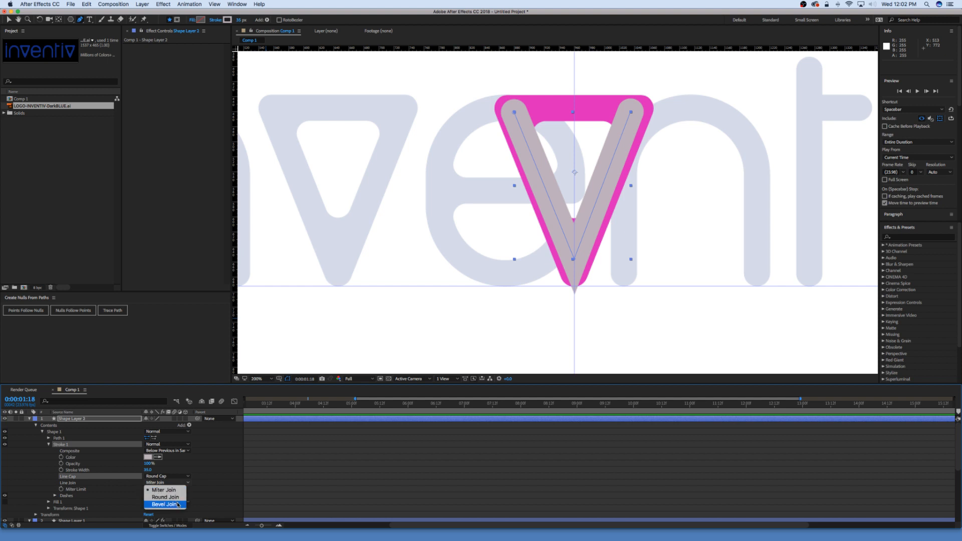
left_click(165, 497)
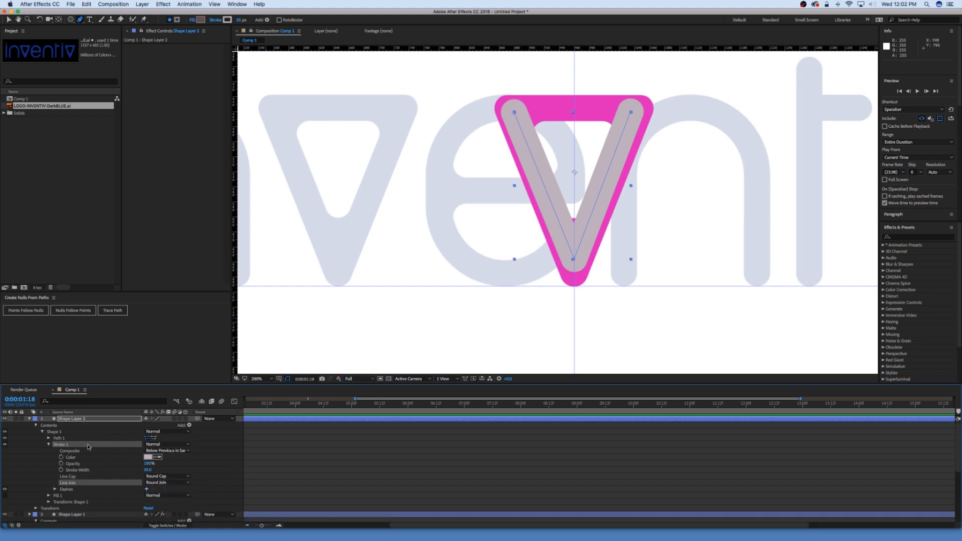
Step: Move Path 1's bottom vertex down and its upper-right vertex outward to fit the grey stroke to the pink V's rounded corners
left_click(60, 438)
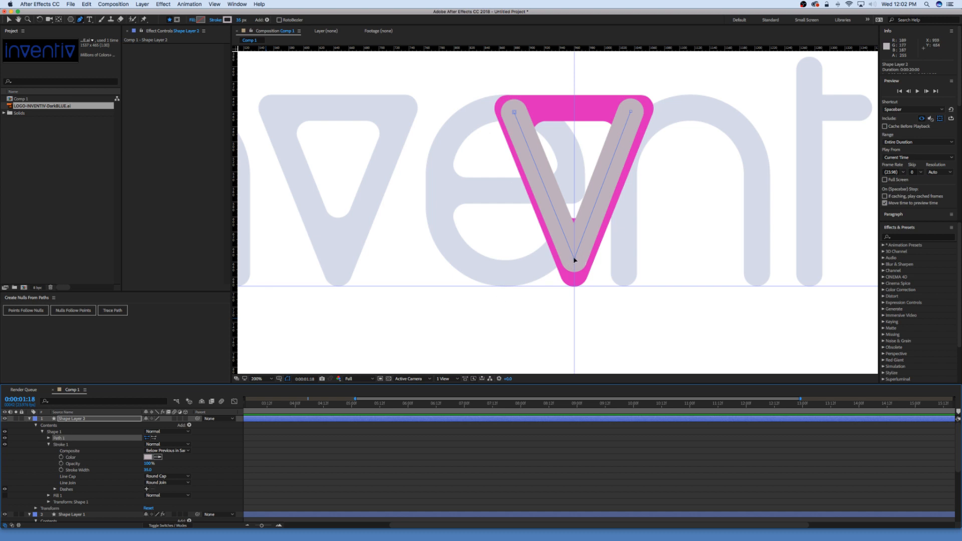
left_click_drag(575, 260, 575, 274)
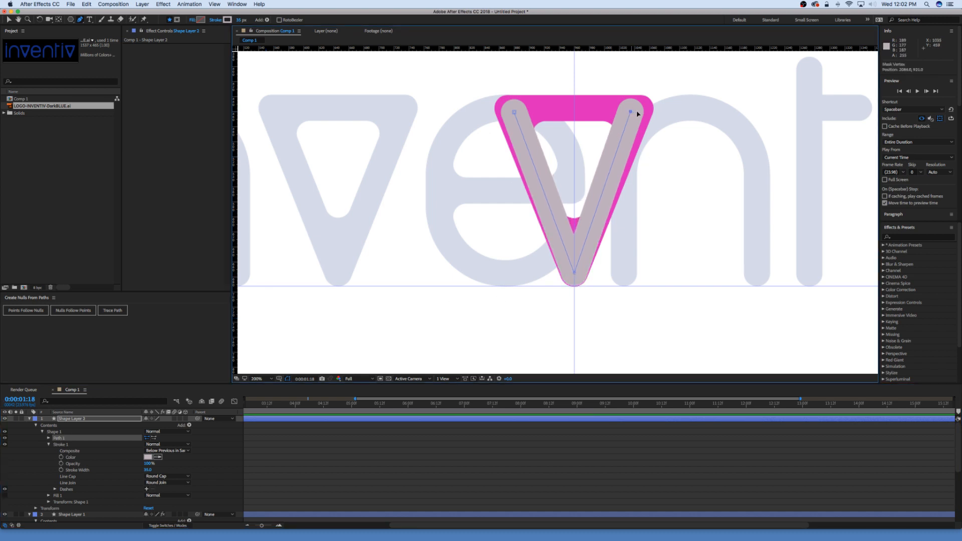
left_click_drag(637, 114, 642, 110)
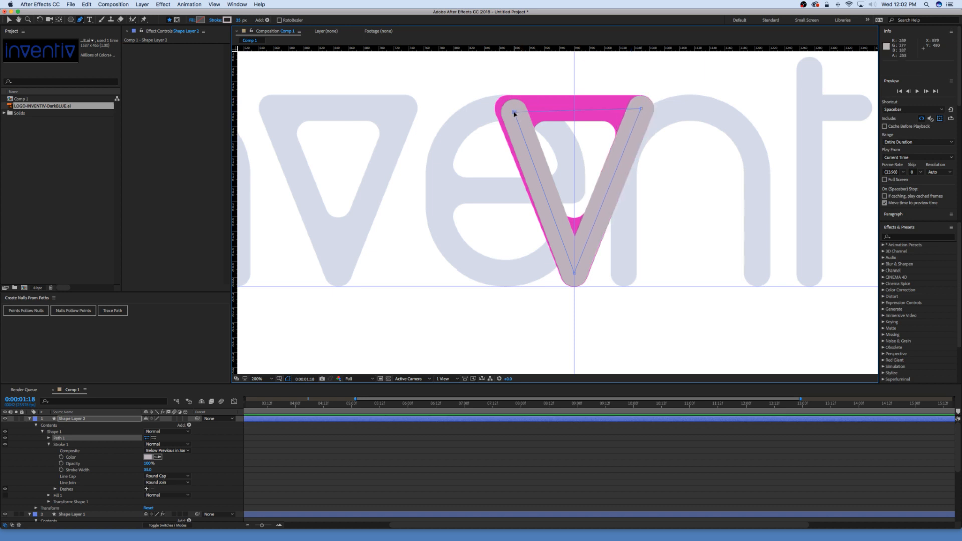
Step: Align the three vertices of the new stroke path with the corners of the pink V beneath it
key("v")
left_click_drag(514, 113, 508, 109)
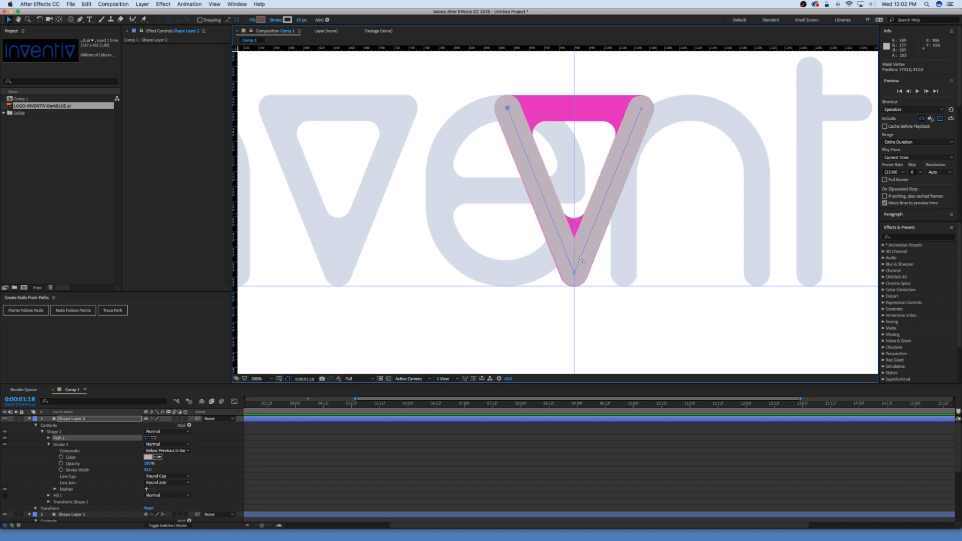
left_click(575, 275)
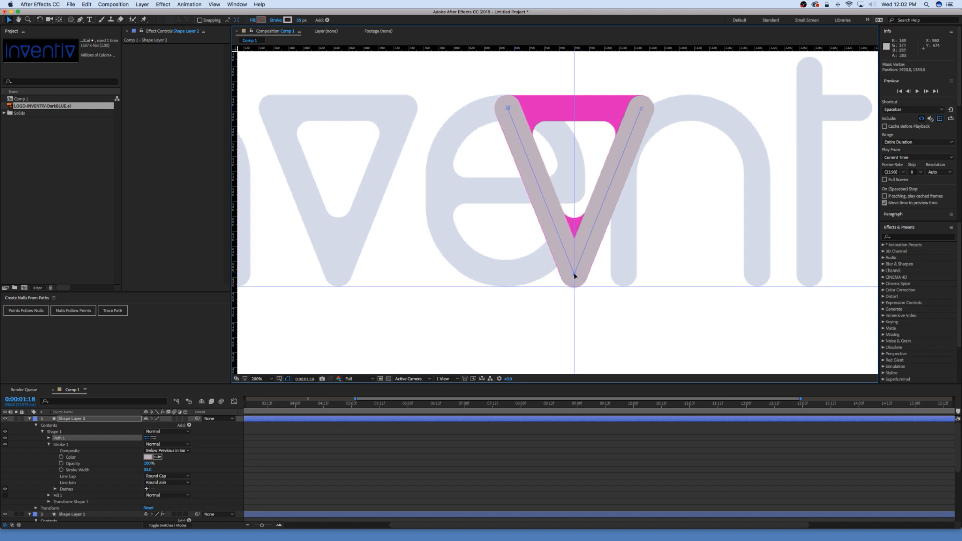
left_click(642, 110)
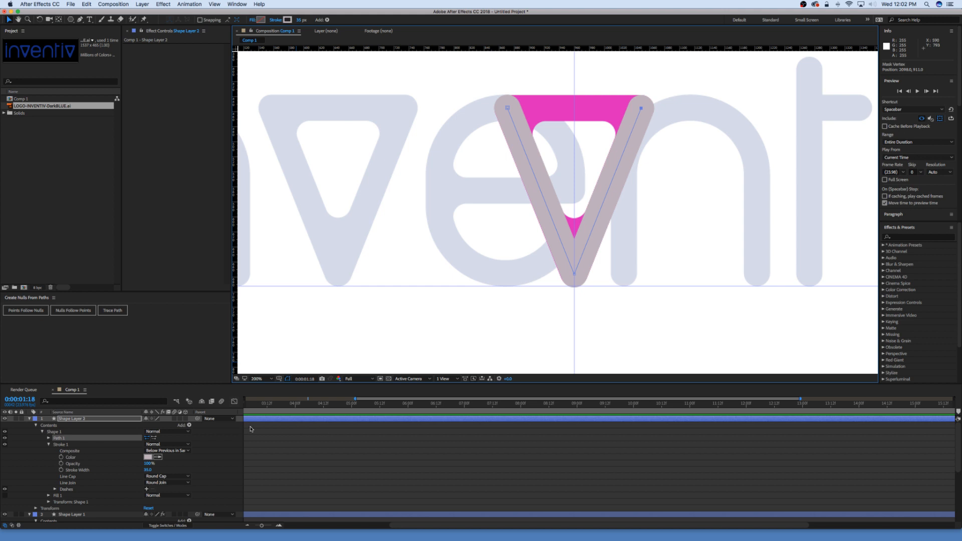
Step: Add a keyframe for the Path property of Shape Layer 2's Path 1 at 0:00:01:00
left_click_drag(262, 525, 253, 525)
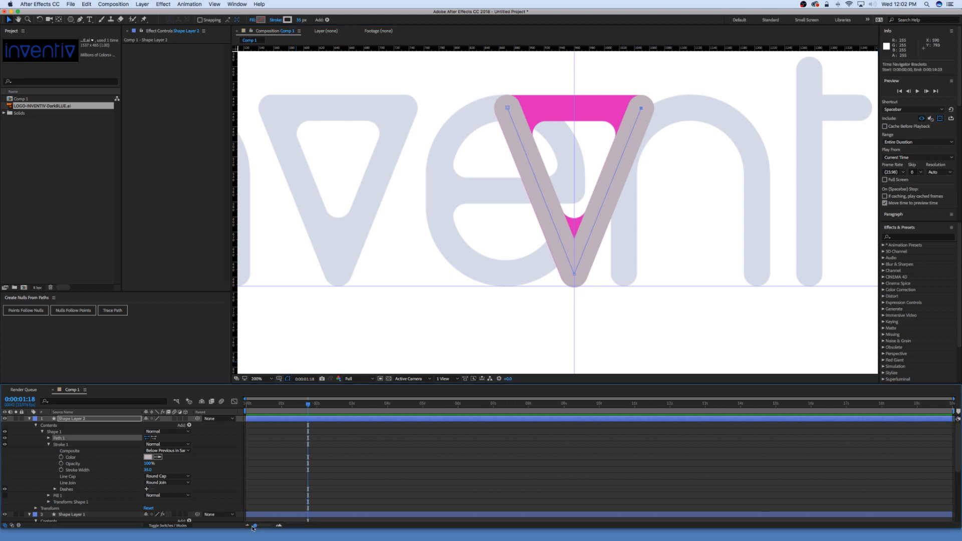
key("Home")
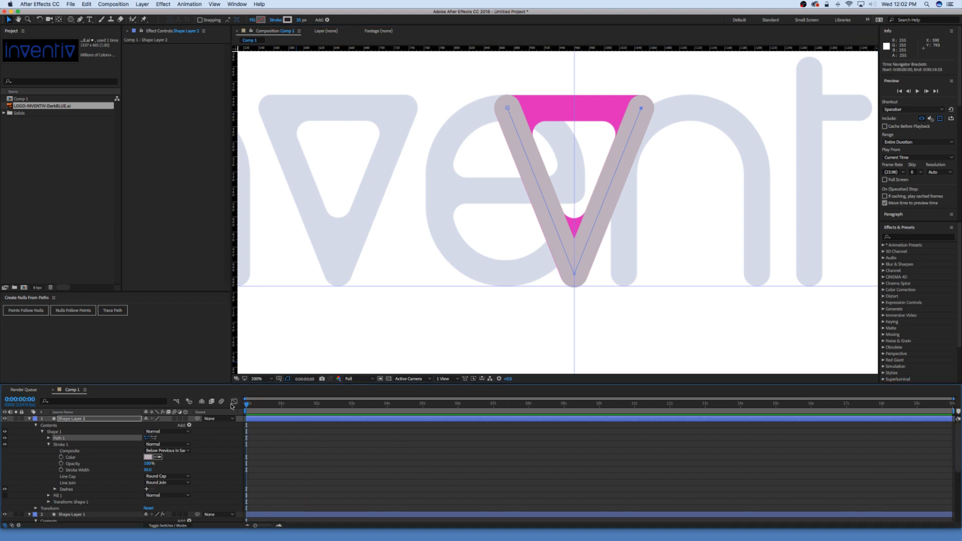
key("space")
left_click(276, 404)
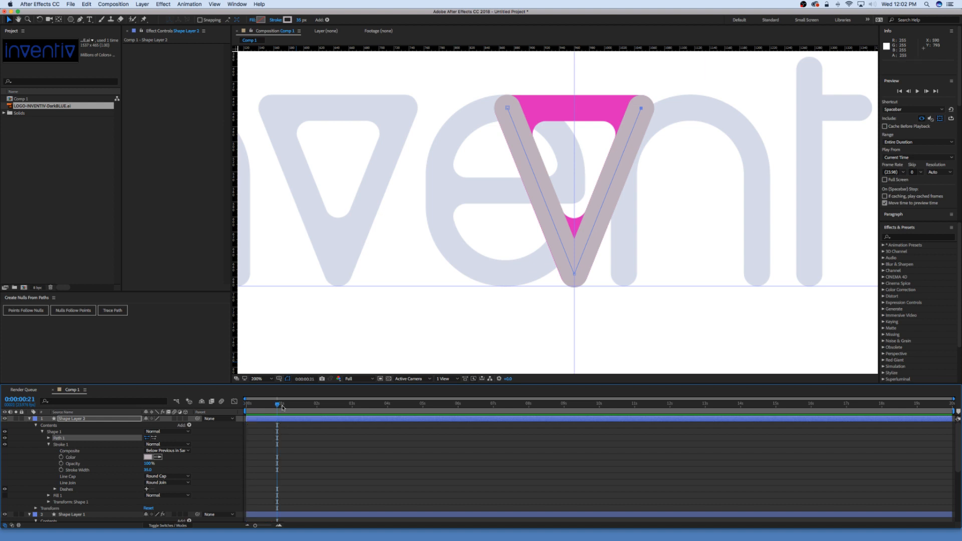
left_click(282, 404)
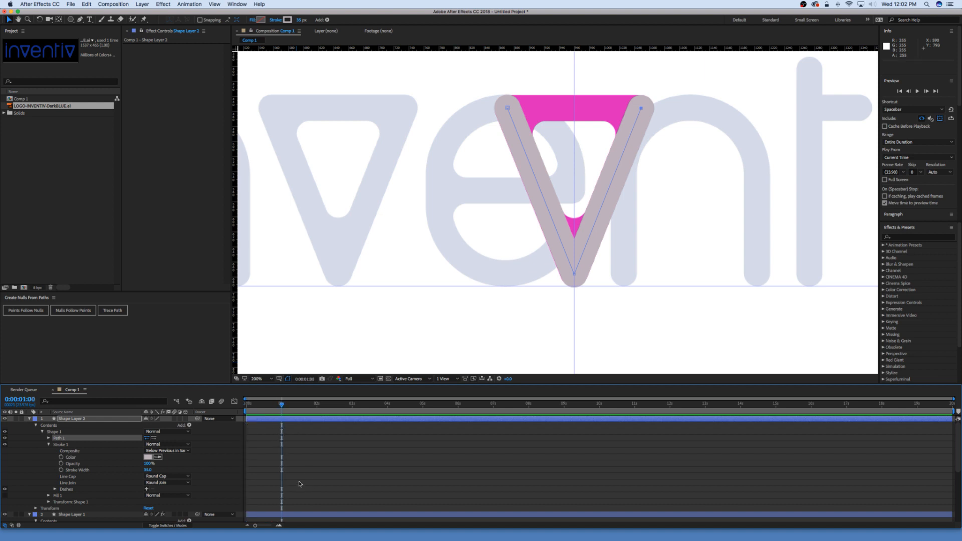
left_click(279, 526)
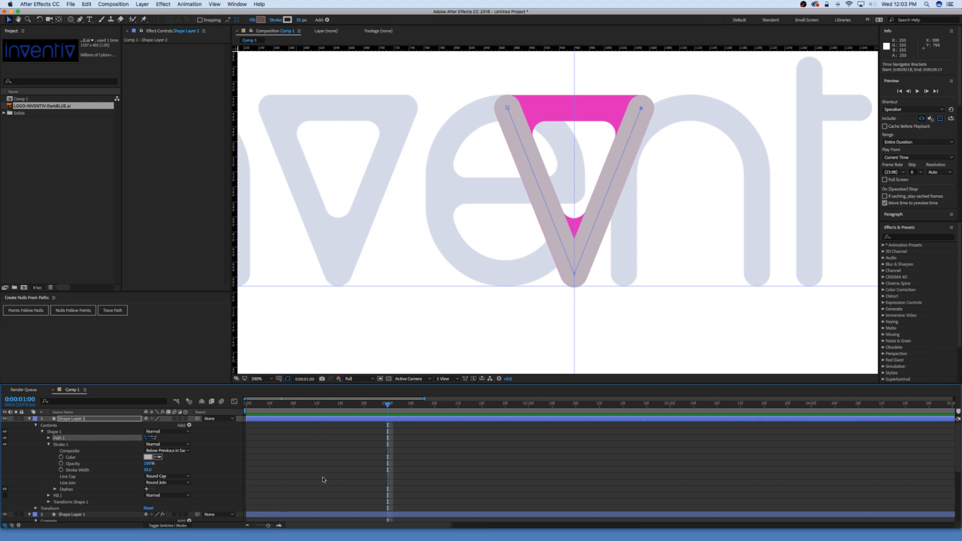
left_click(49, 444)
left_click(48, 438)
left_click(77, 444)
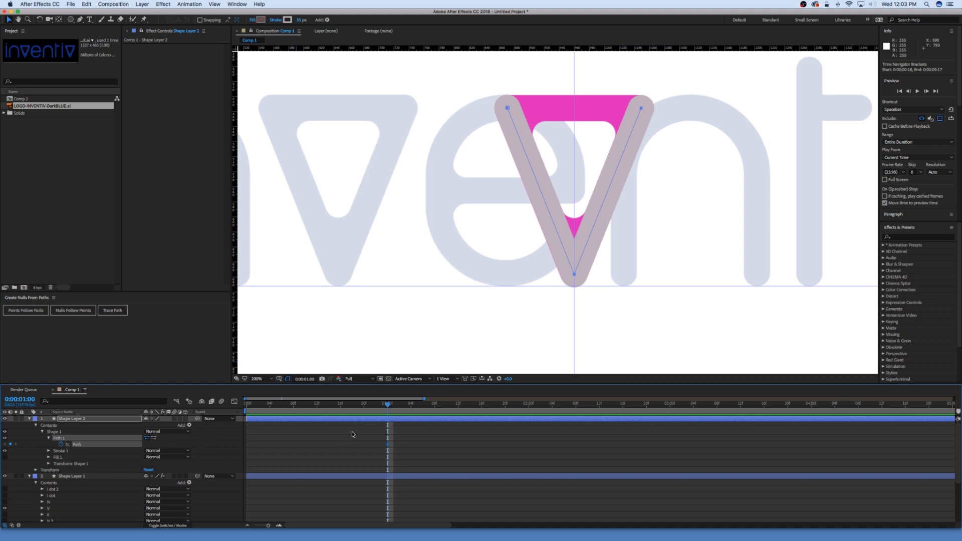
Step: Move the current time five frames back to 0:00:00:19
key("Page_Up")
key("Page_Up")
key("Page_Up")
key("Page_Up")
key("Page_Up")
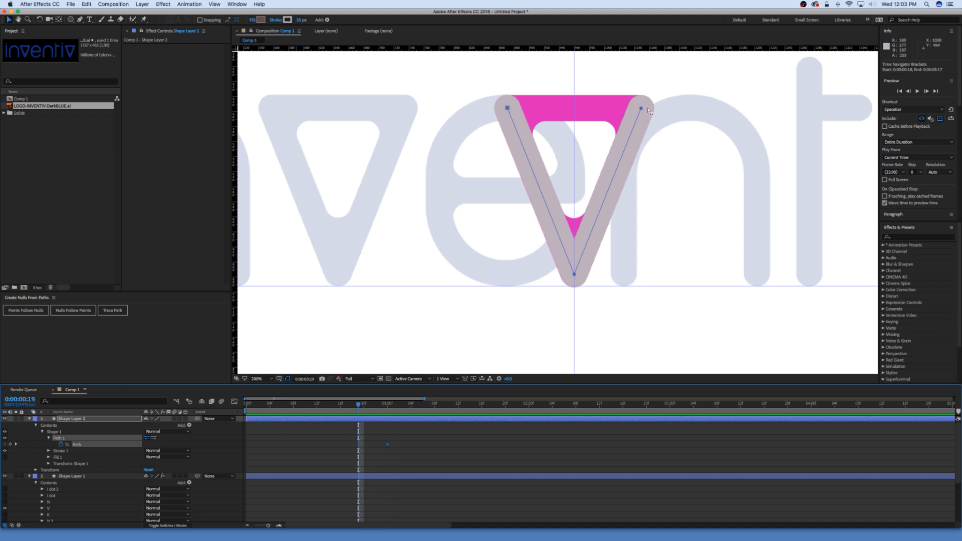
left_click(652, 109)
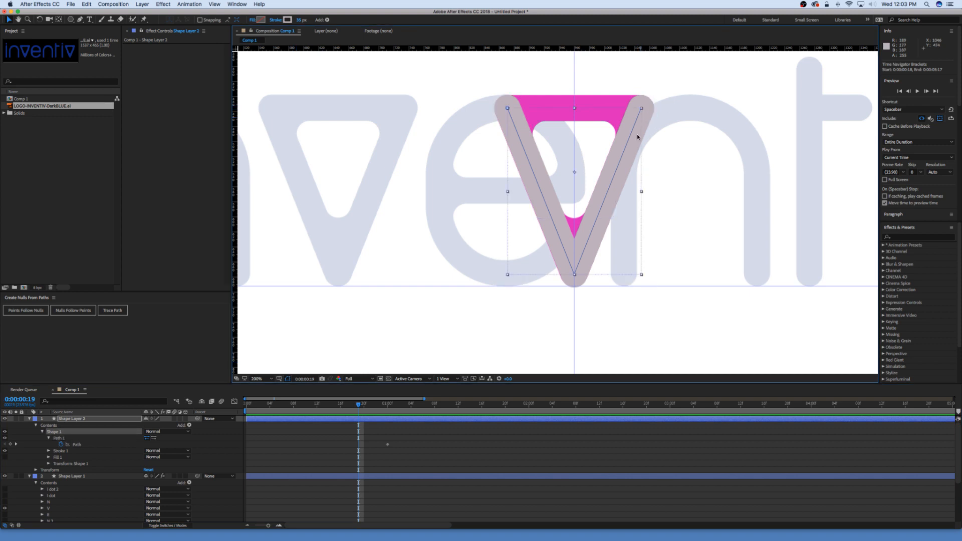
left_click(621, 161)
left_click_drag(640, 108, 633, 108)
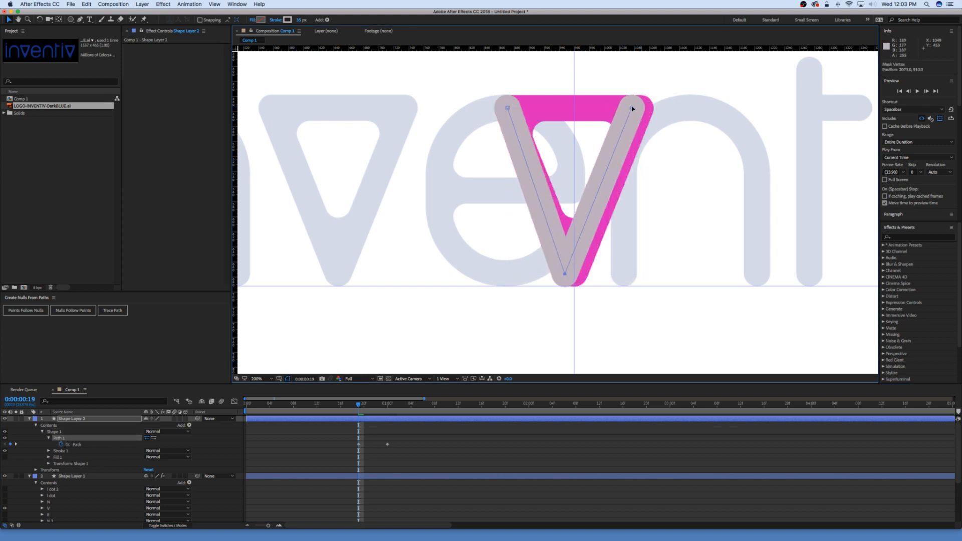
key("super+z")
Step: Collapse the V stroke into a vertical line by moving both upper vertices onto the vertical centre guide
left_click(507, 108)
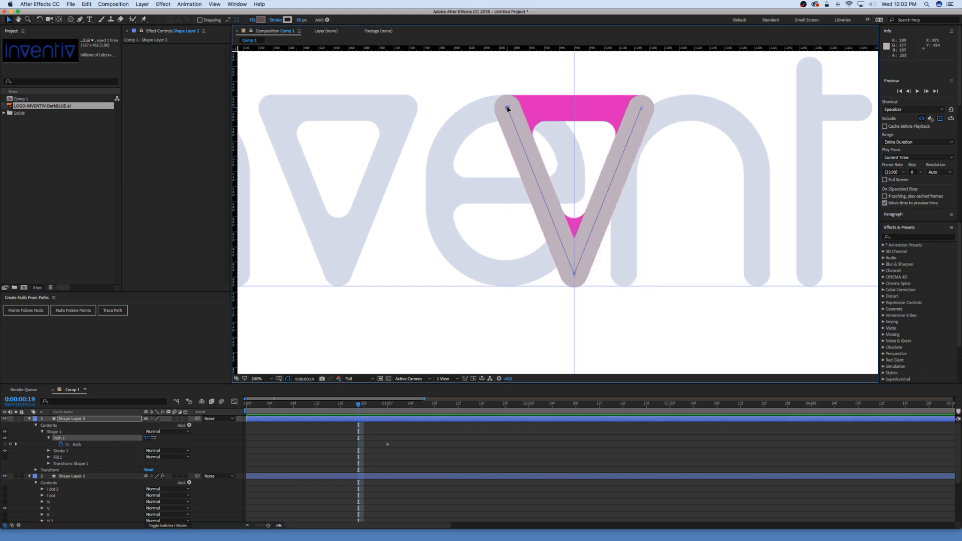
left_click_drag(507, 108, 575, 108)
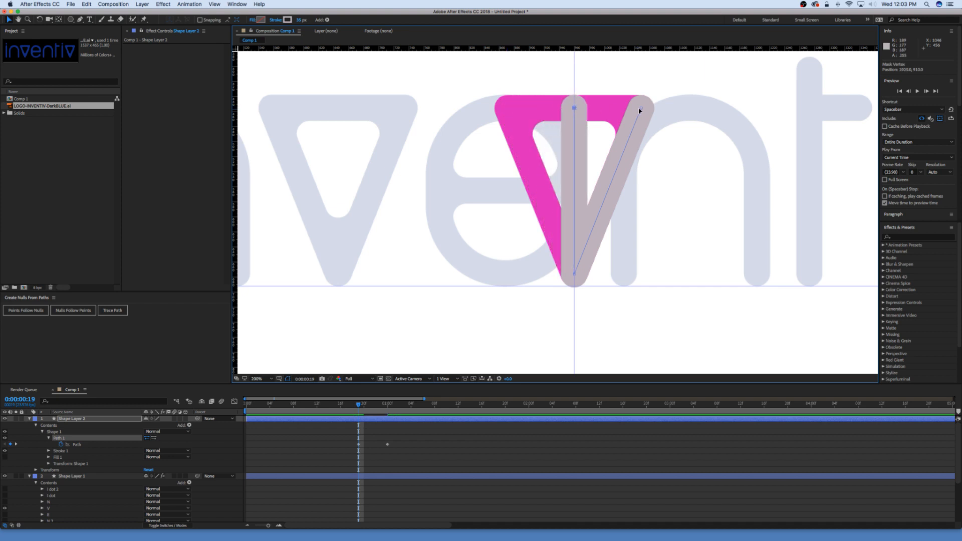
left_click_drag(640, 108, 578, 109)
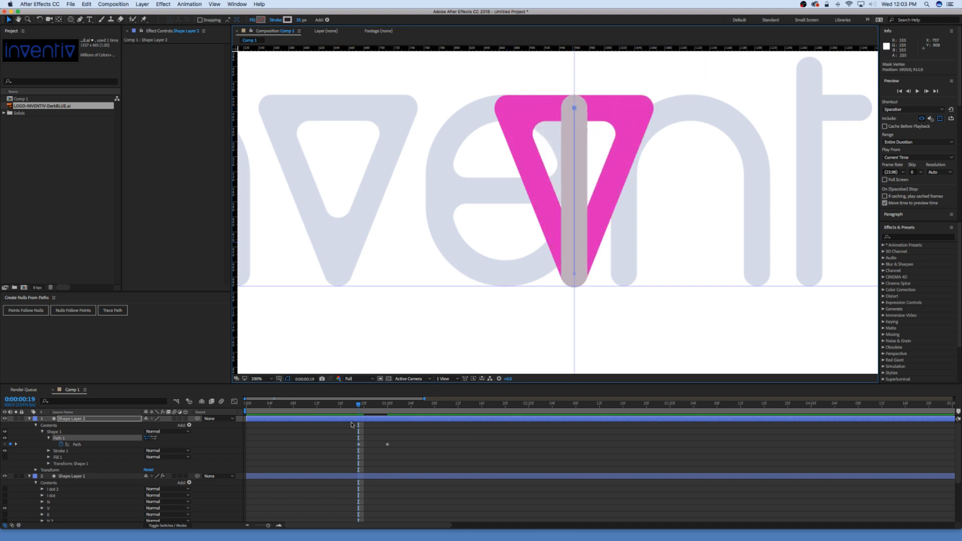
Step: Add a Path keyframe at 0:00:00:16 that holds the vertical line shape
mouse_move(358, 409)
left_mouse_down()
mouse_move(385, 410)
mouse_move(352, 410)
mouse_move(377, 415)
mouse_move(359, 415)
left_mouse_up()
key("comma")
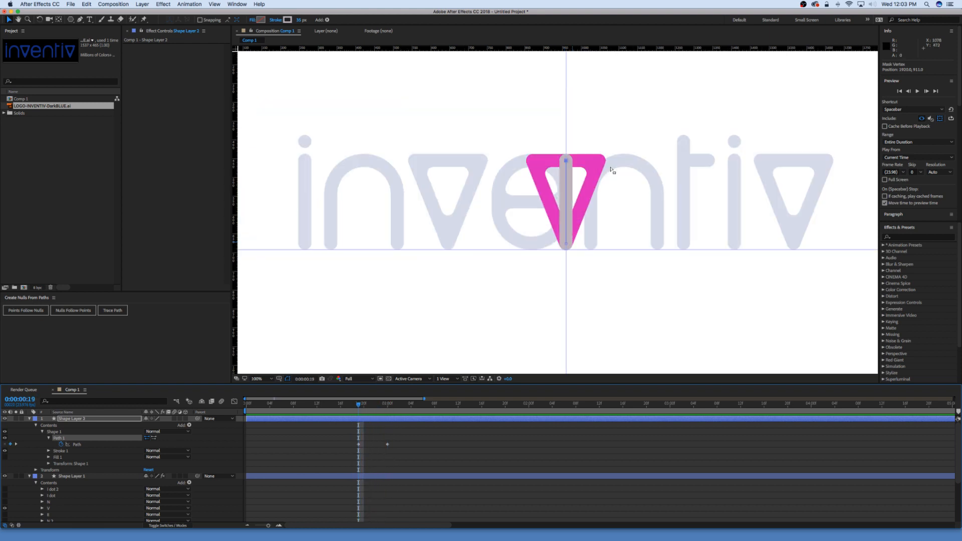
left_click_drag(589, 154, 590, 217)
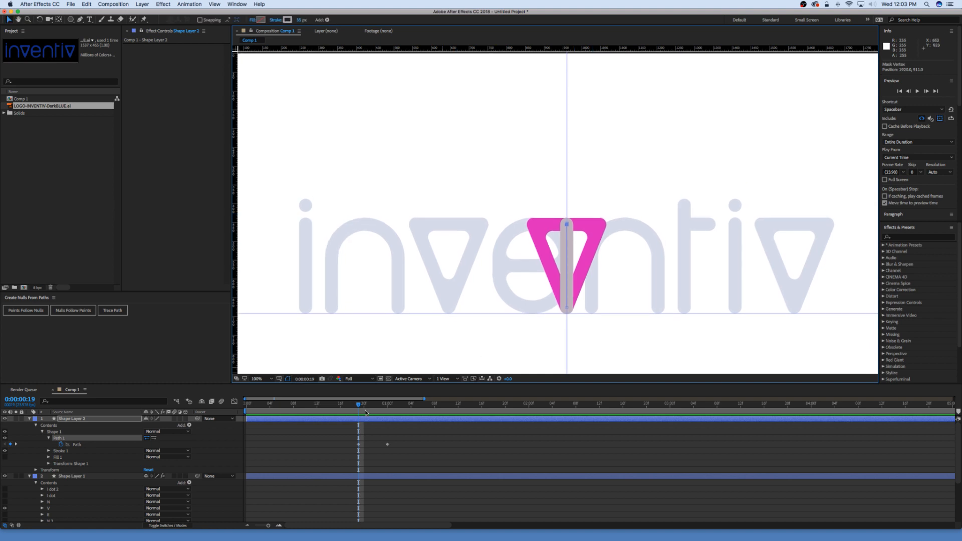
left_click_drag(357, 406, 345, 408)
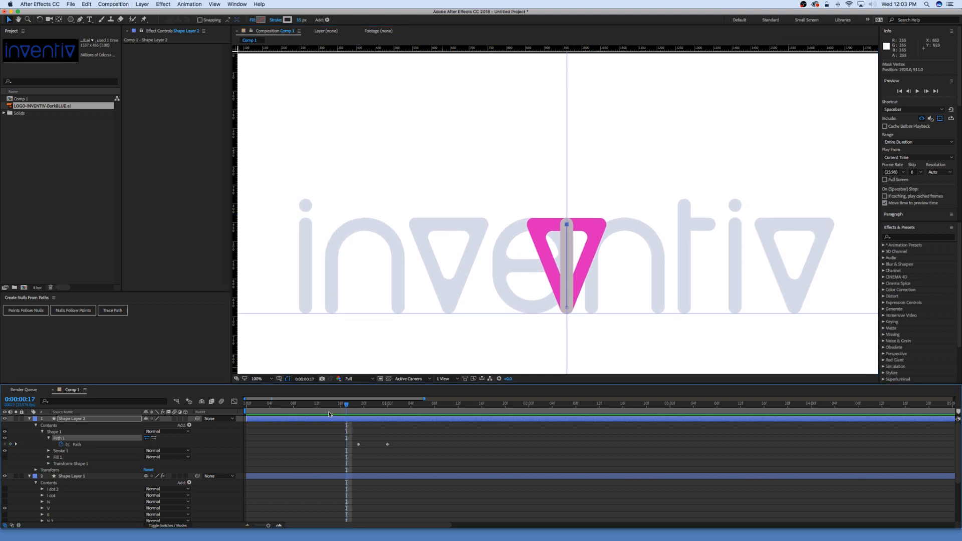
key("Page_Up")
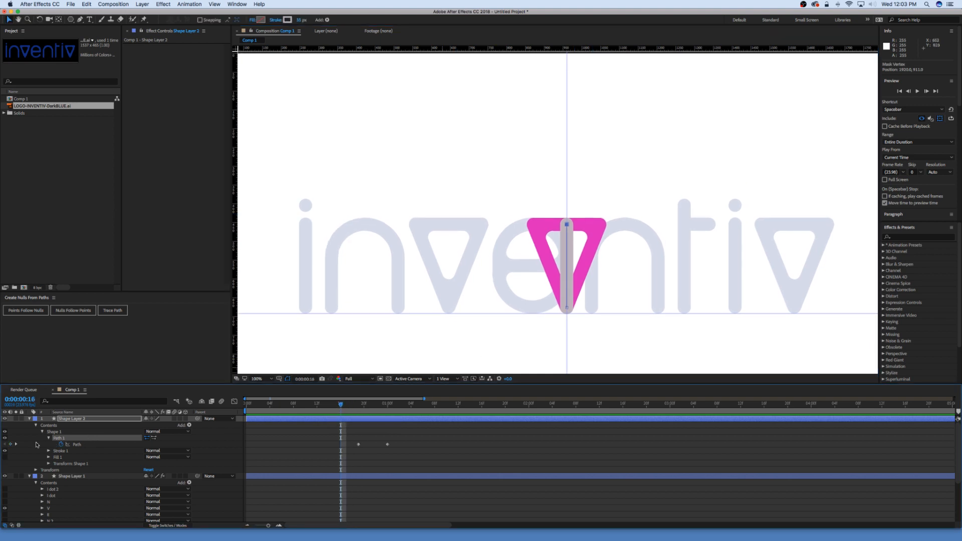
left_click(11, 444)
key("Page_Up")
key("Page_Up")
key("Page_Up")
key("Page_Up")
key("Page_Up")
key("Page_Up")
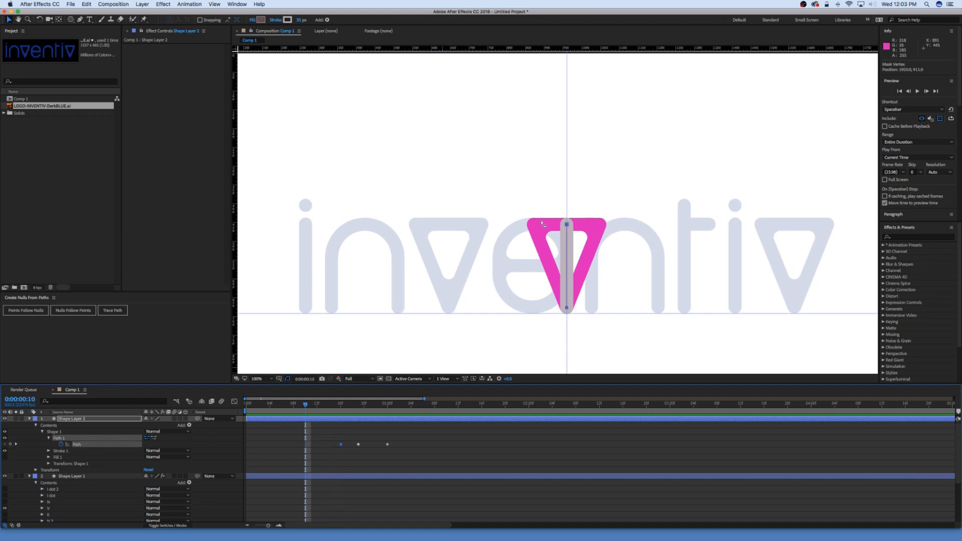
left_click_drag(567, 226, 567, 115)
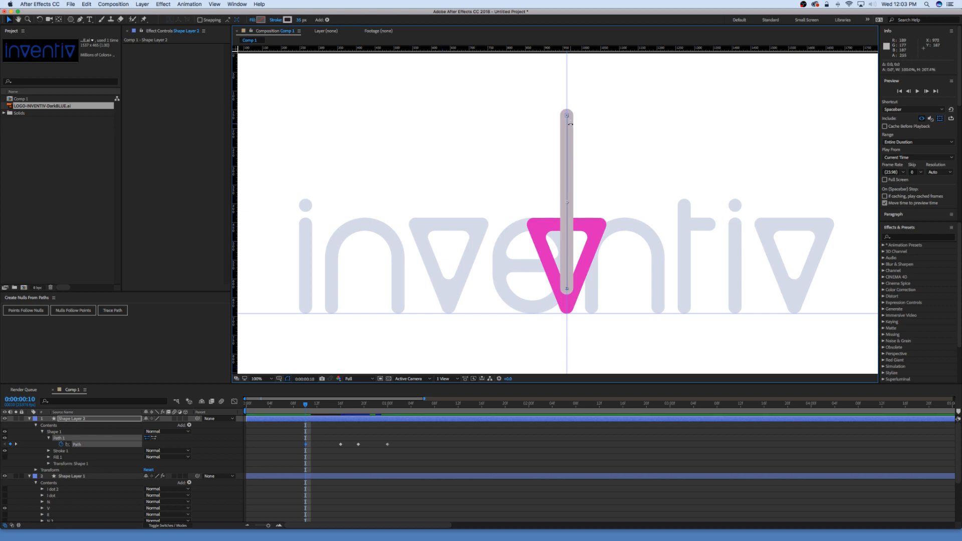
key("super+z")
key("super+z")
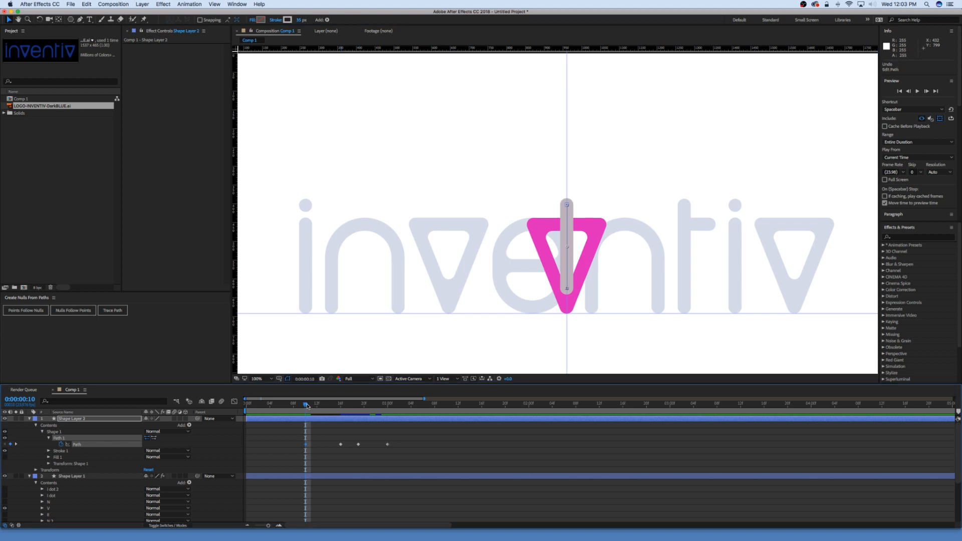
Step: At 0:00:00:13, stretch the vertical line's upper end past the upper edge of the composition, keeping its lower end in place
left_click_drag(334, 403, 323, 403)
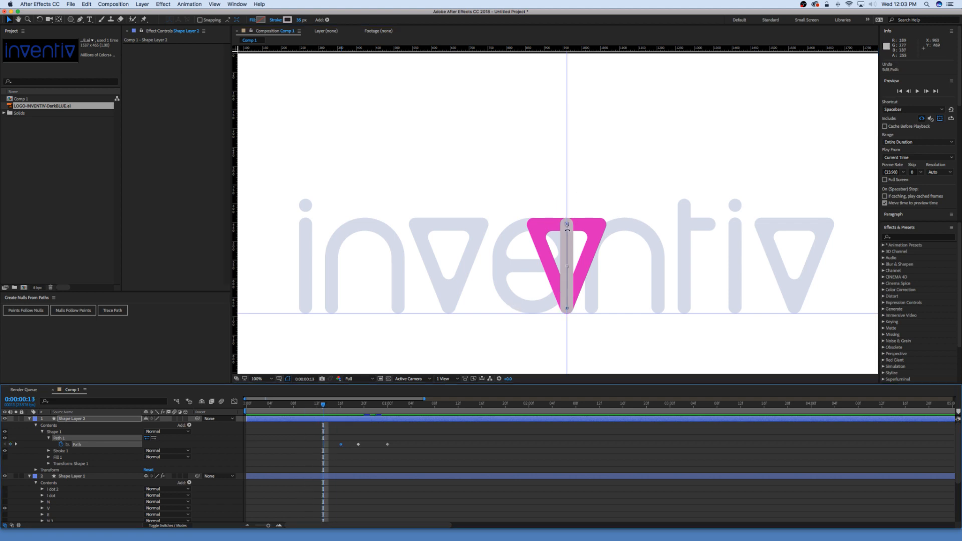
left_click_drag(567, 224, 568, 182)
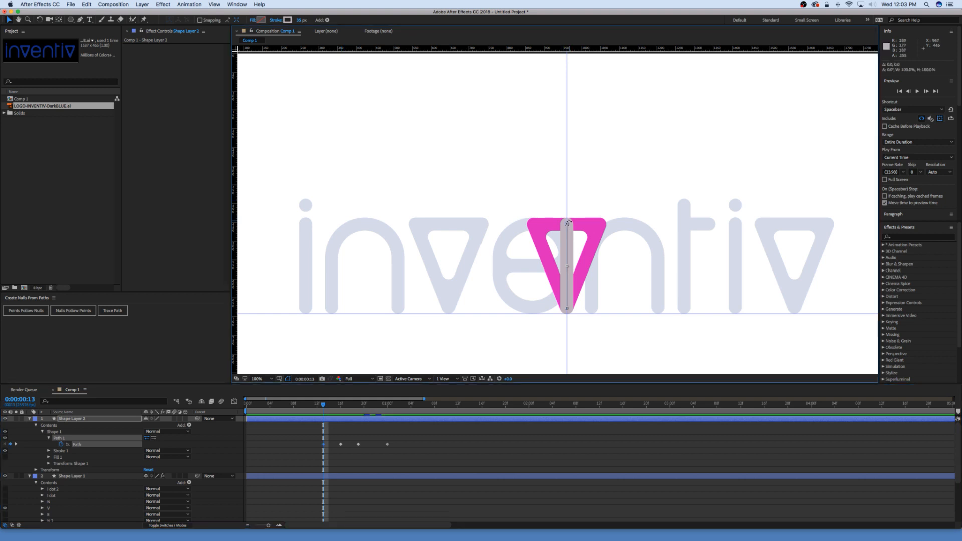
left_click_drag(567, 224, 565, 126)
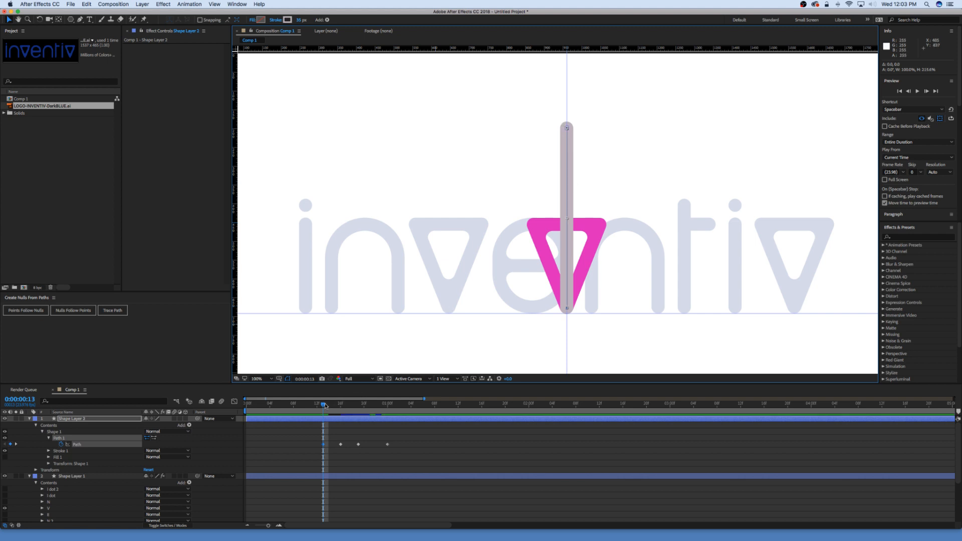
mouse_move(325, 406)
left_mouse_down()
mouse_move(342, 406)
mouse_move(325, 408)
left_mouse_up()
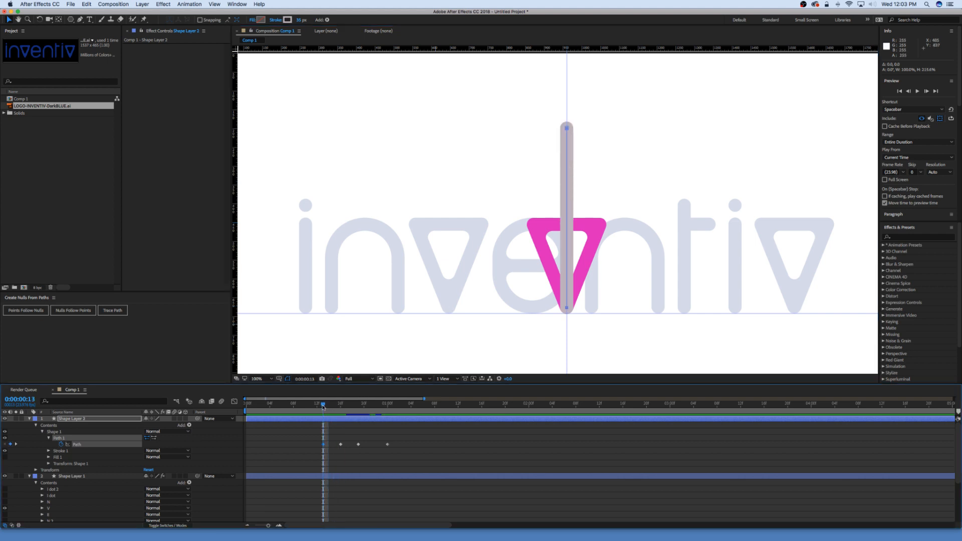
key("comma")
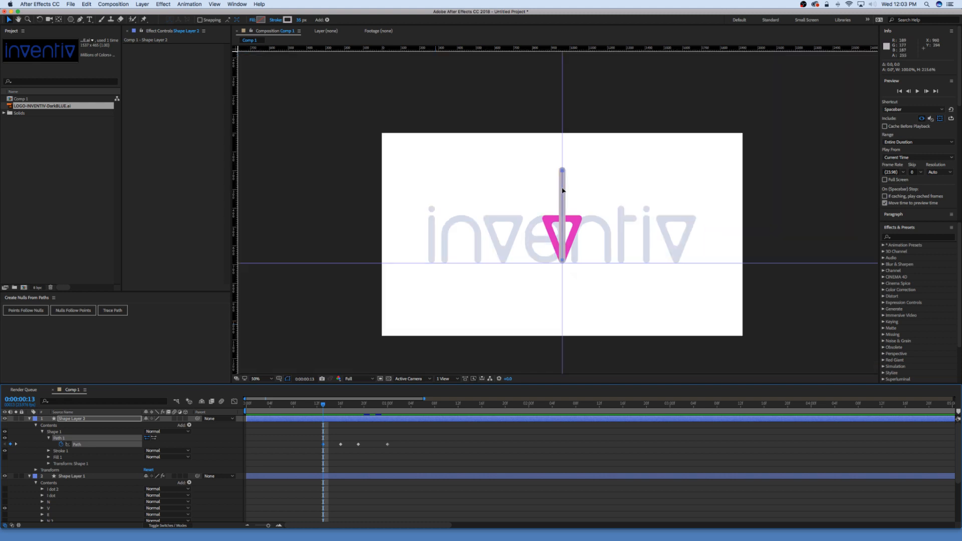
left_click(563, 170)
left_click_drag(562, 170, 562, 127)
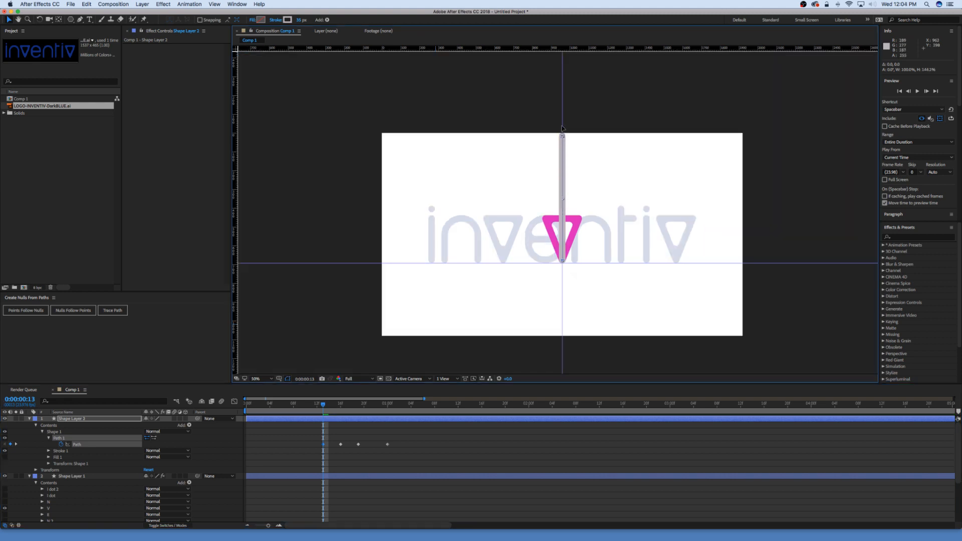
Step: At 0:00:00:08, pull the line's lower end up above the composition frame and preview the animation
left_click_drag(323, 406, 295, 406)
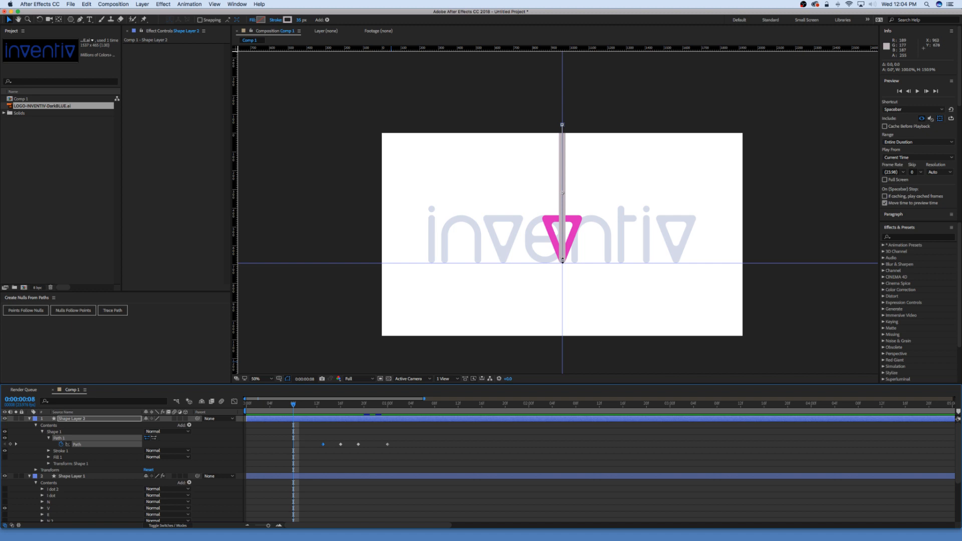
left_click_drag(562, 260, 572, 129)
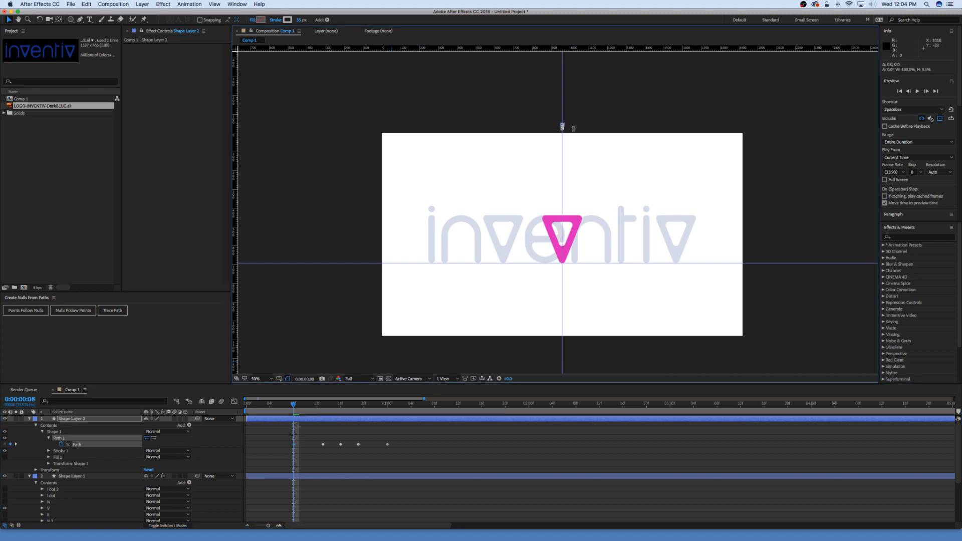
key("space")
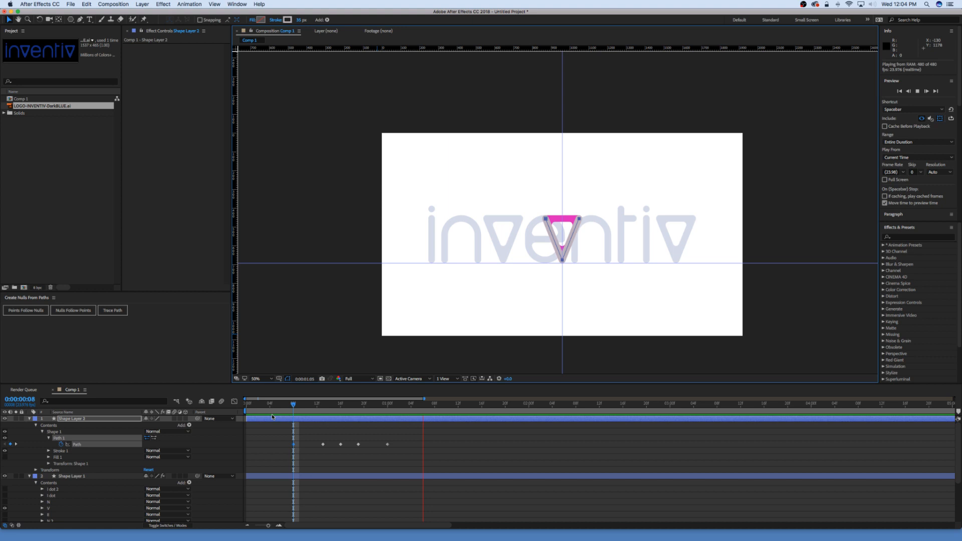
key("space")
Step: Shift the first three Path keyframes about seven frames earlier, so the first one sits at frame 1
left_click_drag(319, 411, 341, 412)
left_click(350, 451)
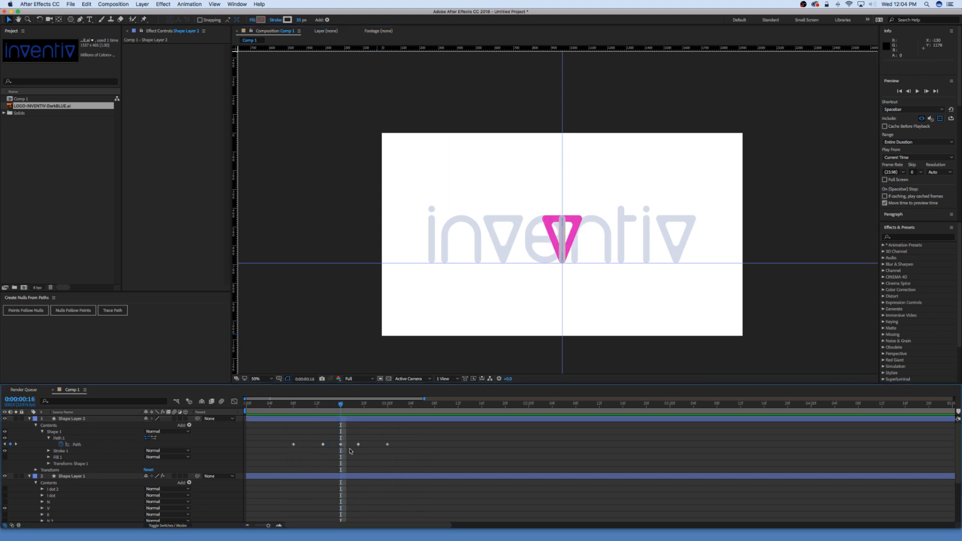
mouse_move(350, 452)
left_mouse_down()
mouse_move(286, 439)
mouse_move(252, 447)
left_mouse_up()
key("Home")
left_click(323, 454)
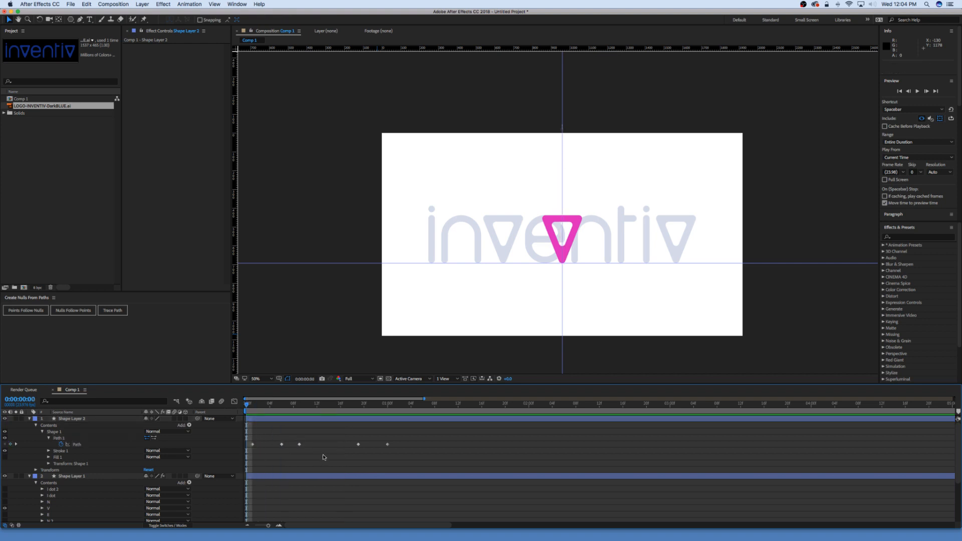
Step: Preview the retimed animation from the start and fit the whole composition in the viewer
key("space")
key("space")
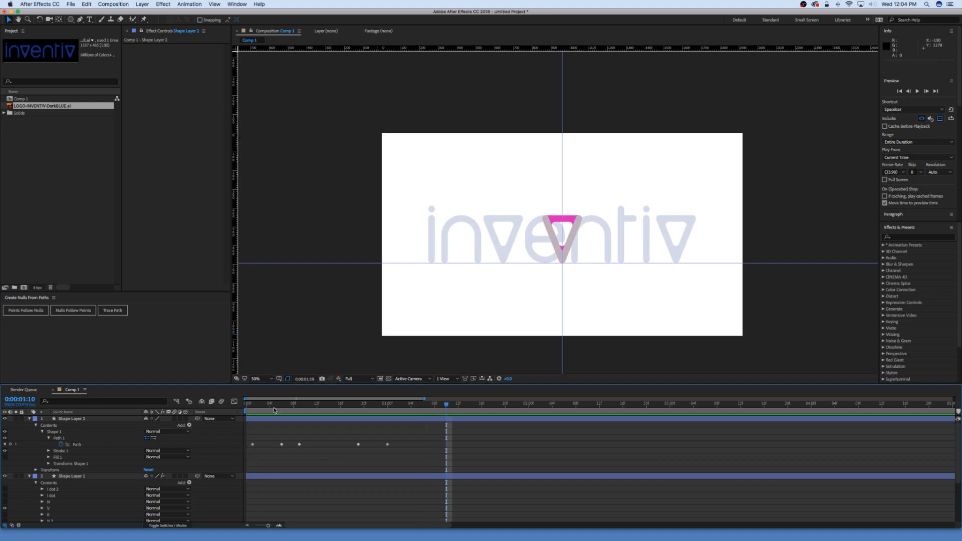
left_click(258, 378)
left_click(260, 386)
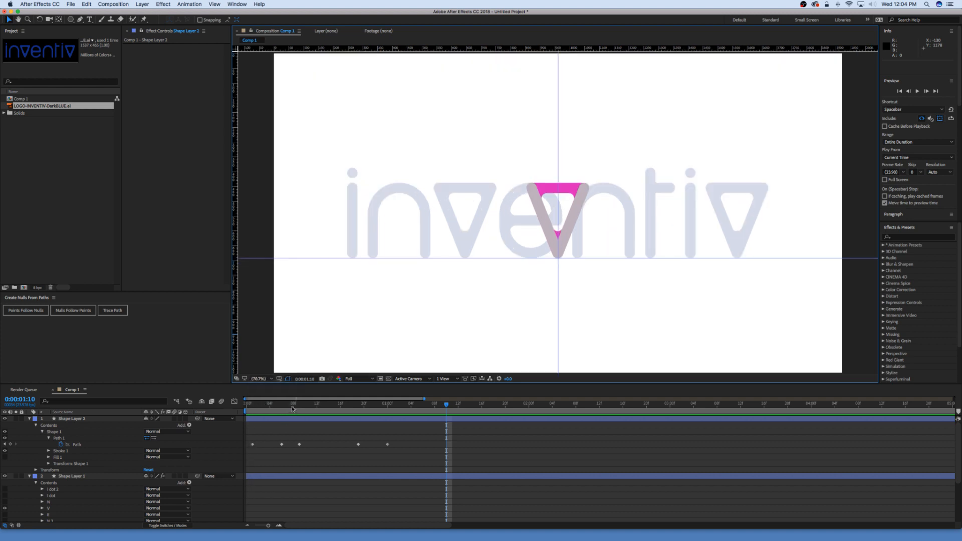
Step: Apply Easy Ease to all five Path keyframes of the stroke and preview the animation from the start
left_click_drag(252, 405, 223, 408)
key("space")
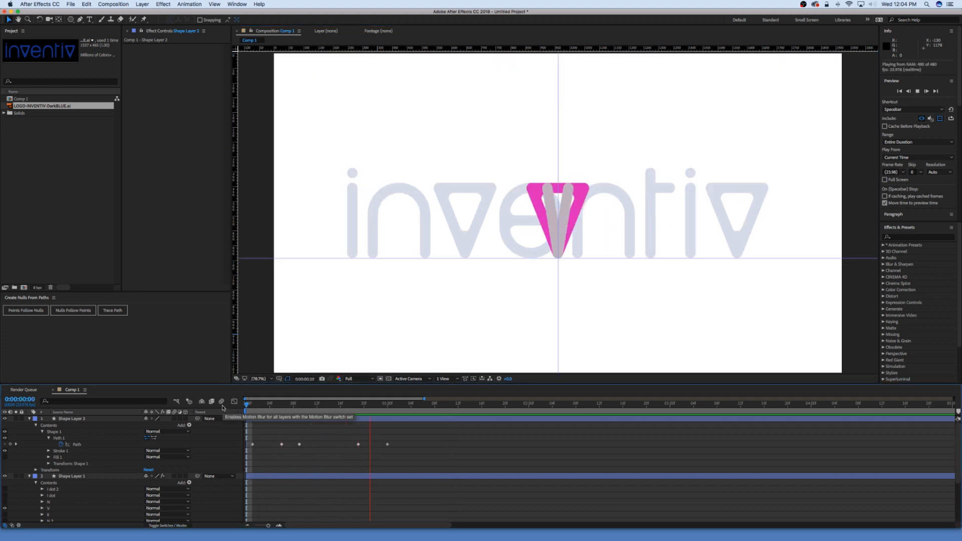
key("space")
left_click_drag(375, 413, 316, 413)
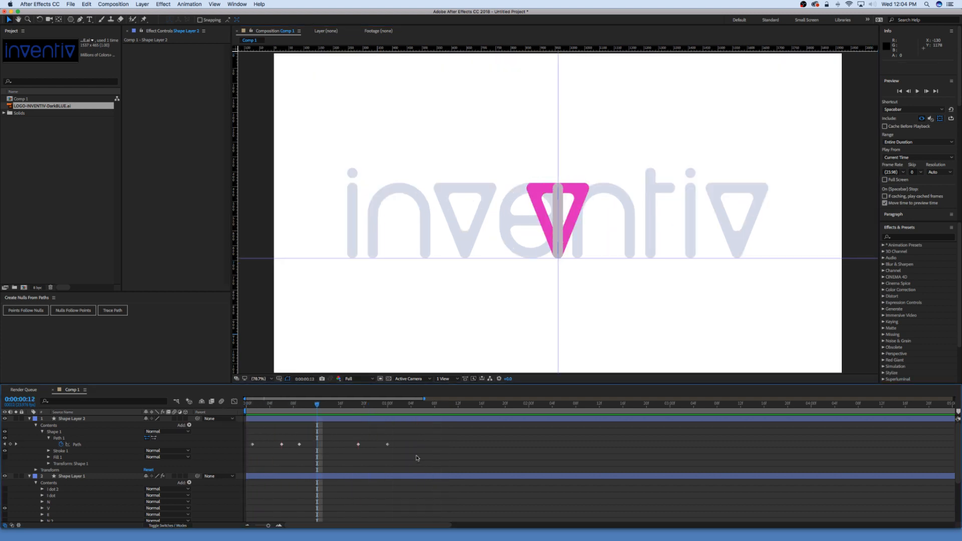
left_click_drag(416, 453, 248, 441)
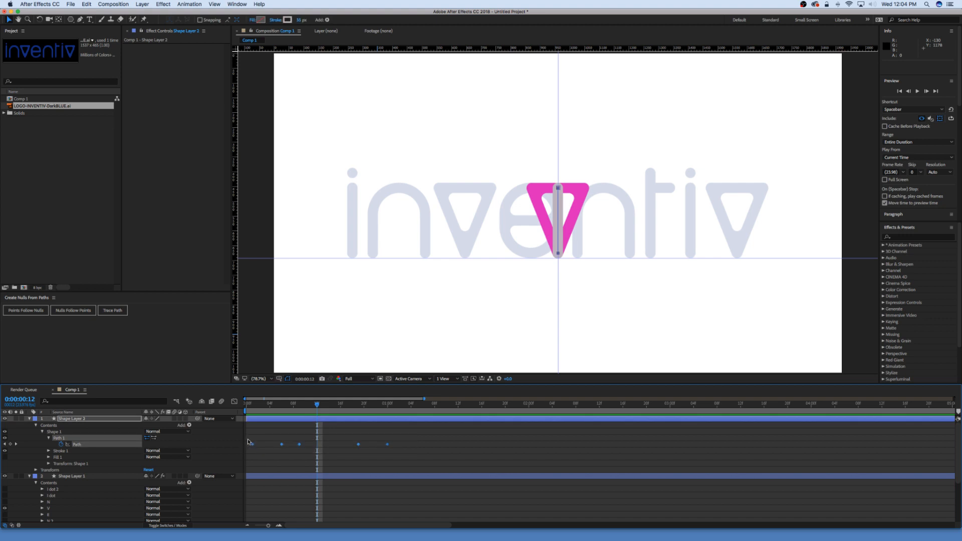
key("F9")
key("Home")
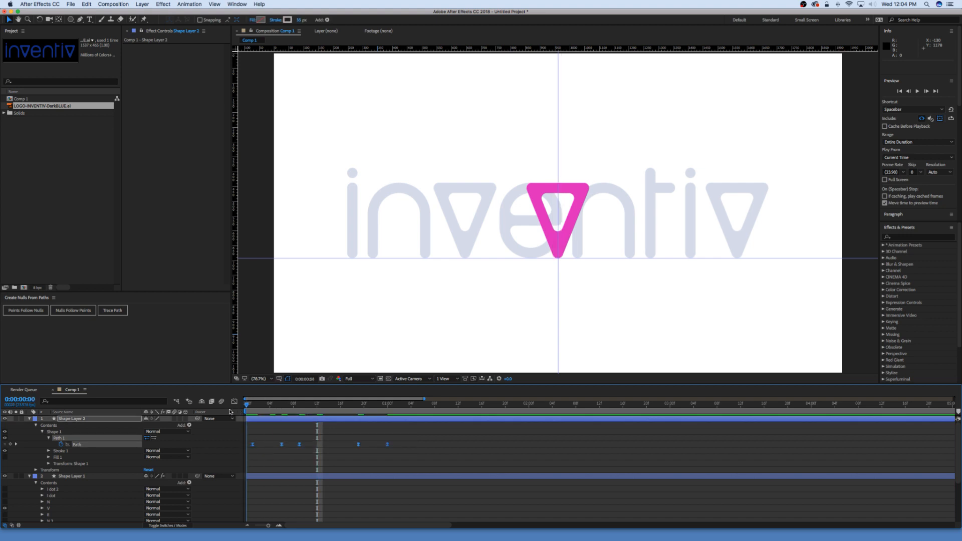
key("space")
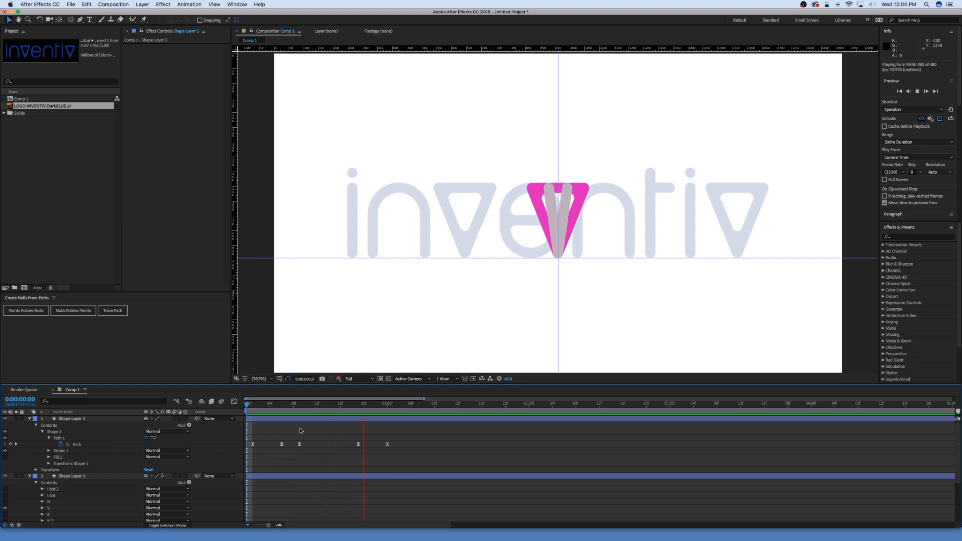
key("space")
Step: Spread the last three Path keyframes later to frame 11, frame 23 and 0:00:01:04, and preview the new timing from the start
left_click_drag(245, 411, 293, 413)
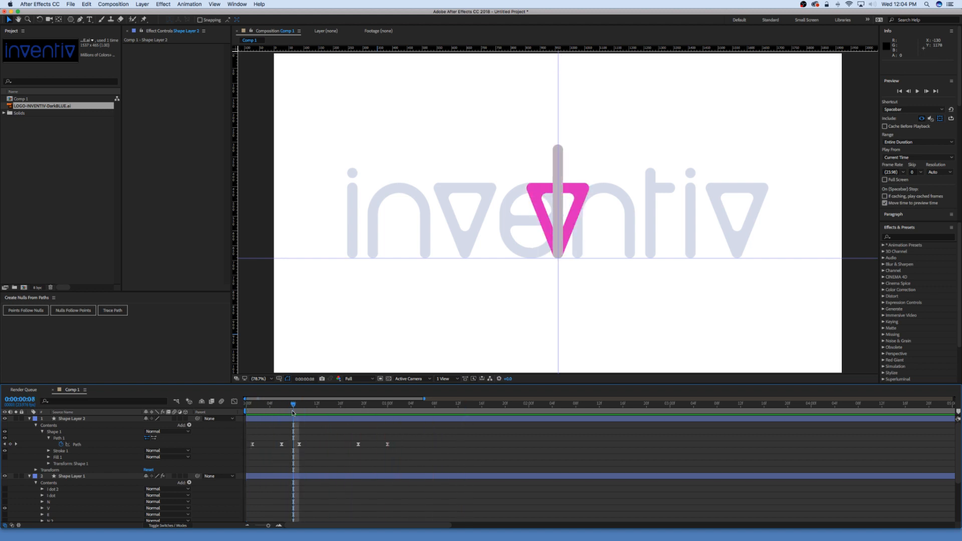
left_click_drag(299, 445, 311, 445)
left_click_drag(416, 455, 382, 444)
left_click(356, 434)
left_click_drag(293, 406, 245, 405)
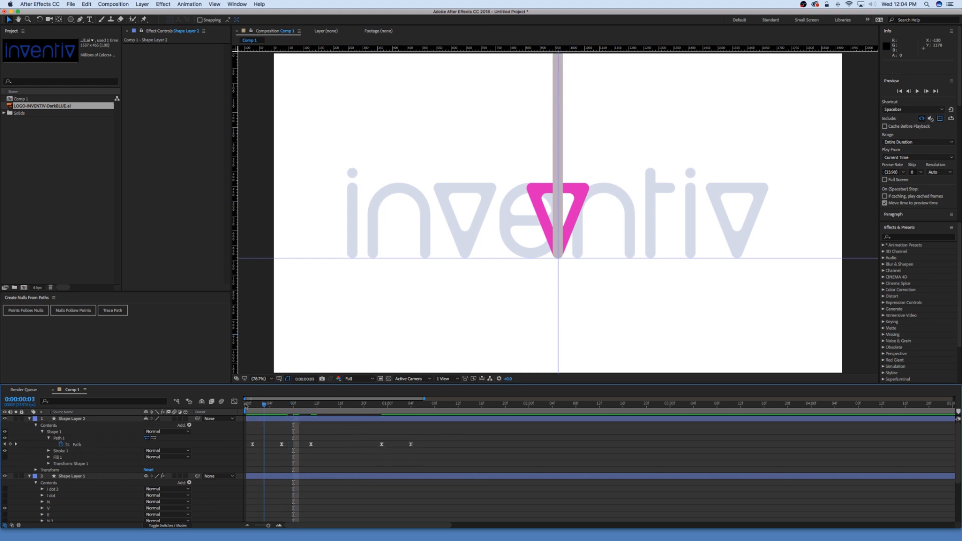
key("space")
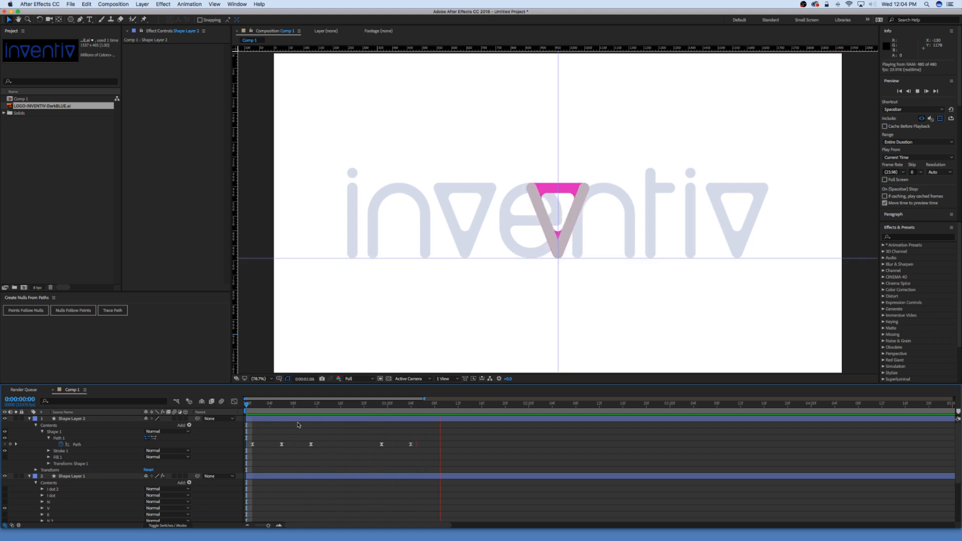
key("space")
Step: Move the last Path keyframe to 0:00:01:05 and lengthen the fourth keyframe's outgoing ease so the V's opening peaks late in the speed graph
left_click(410, 445)
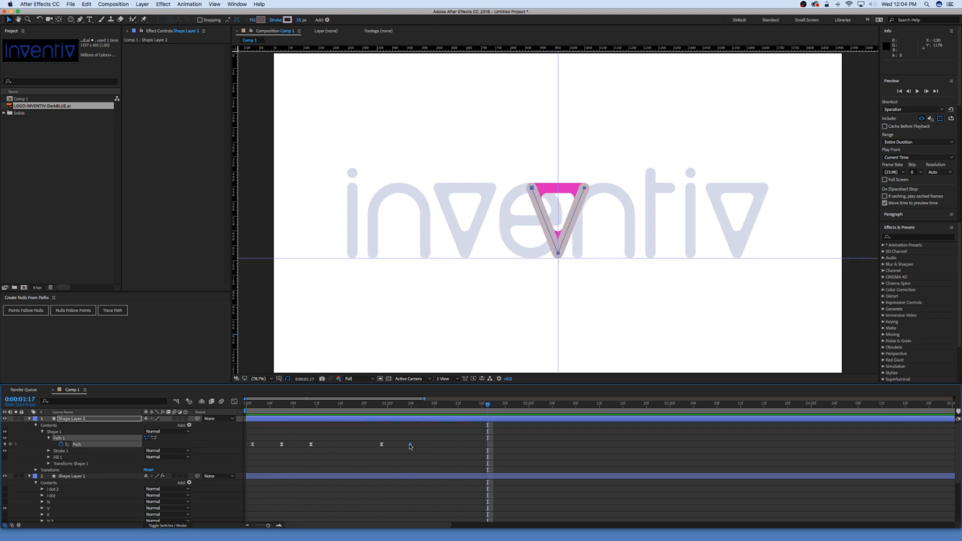
key("alt+Right")
left_click(234, 401)
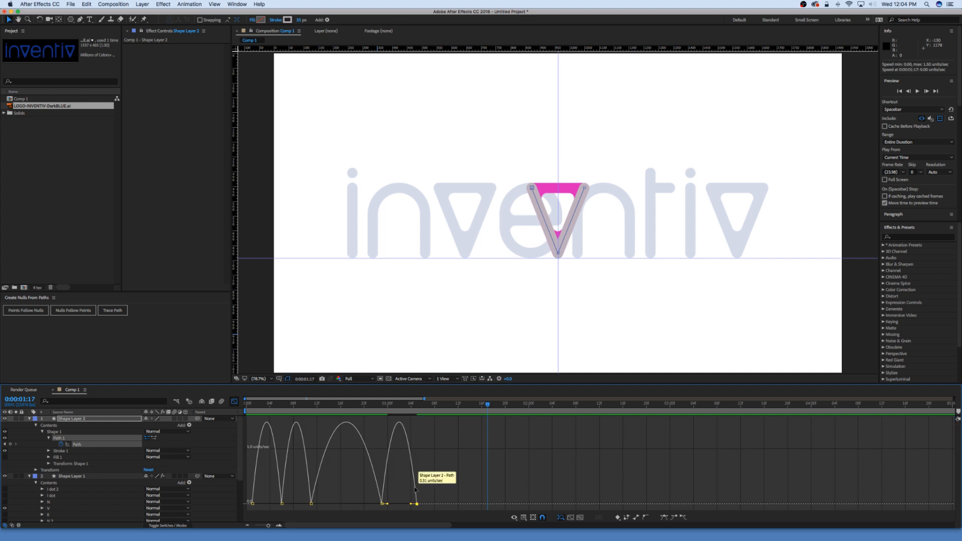
left_click_drag(387, 505, 398, 504)
left_click(234, 401)
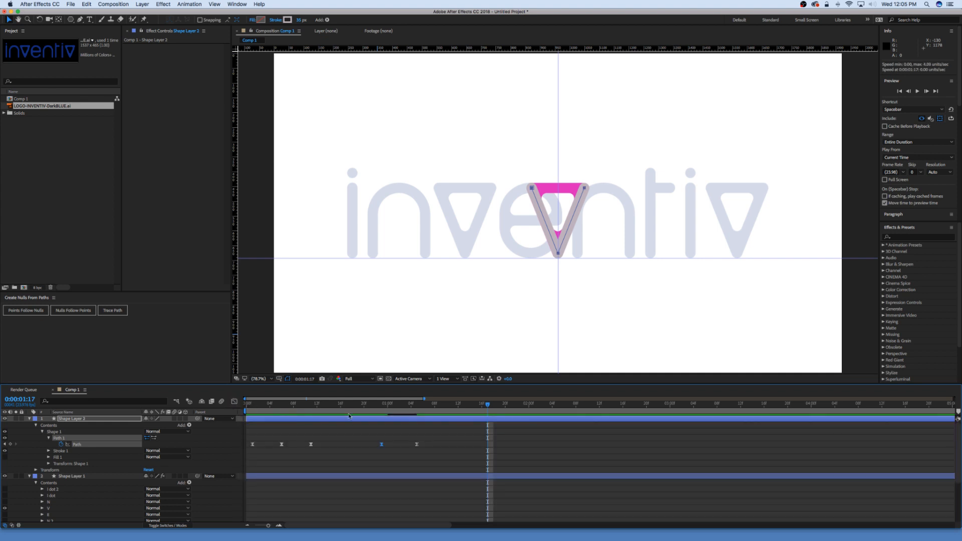
left_click(368, 408)
key("space")
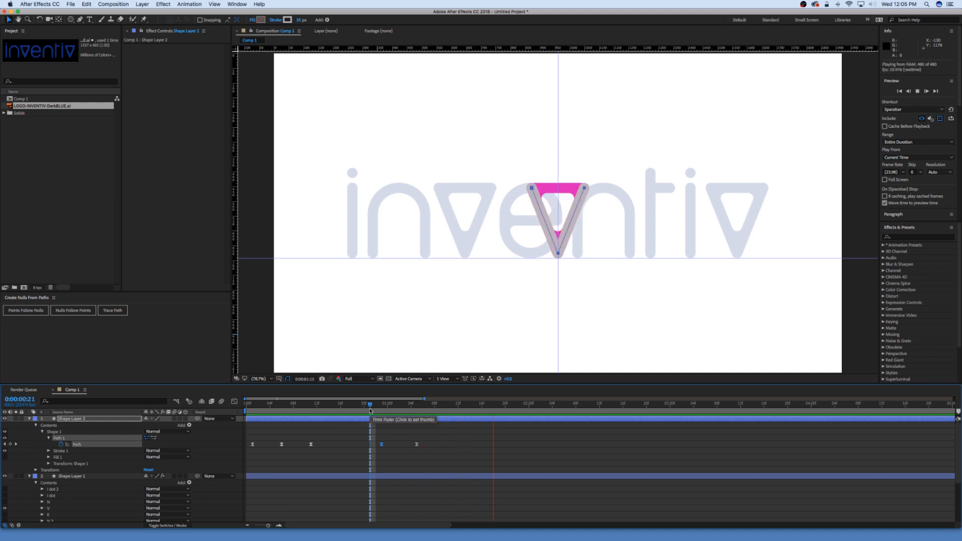
key("space")
key("space")
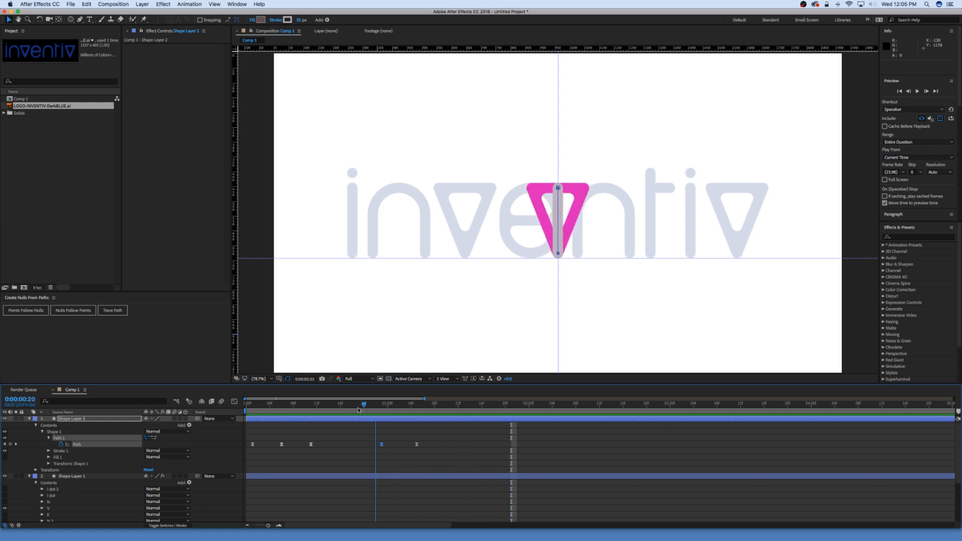
key("space")
Step: Lengthen the fourth Path keyframe's incoming ease so speed peaks soon after the third keyframe, and preview from the start
left_click(310, 443)
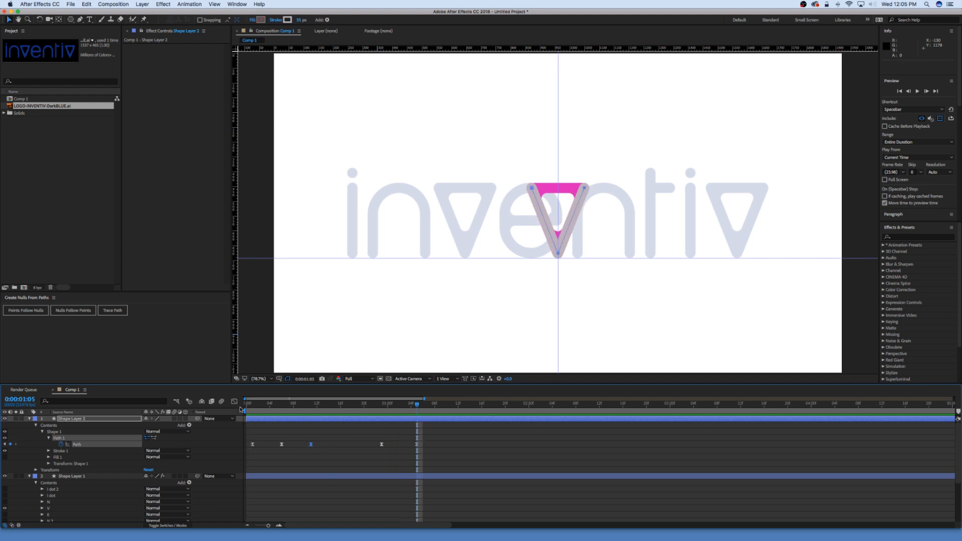
left_click(234, 401)
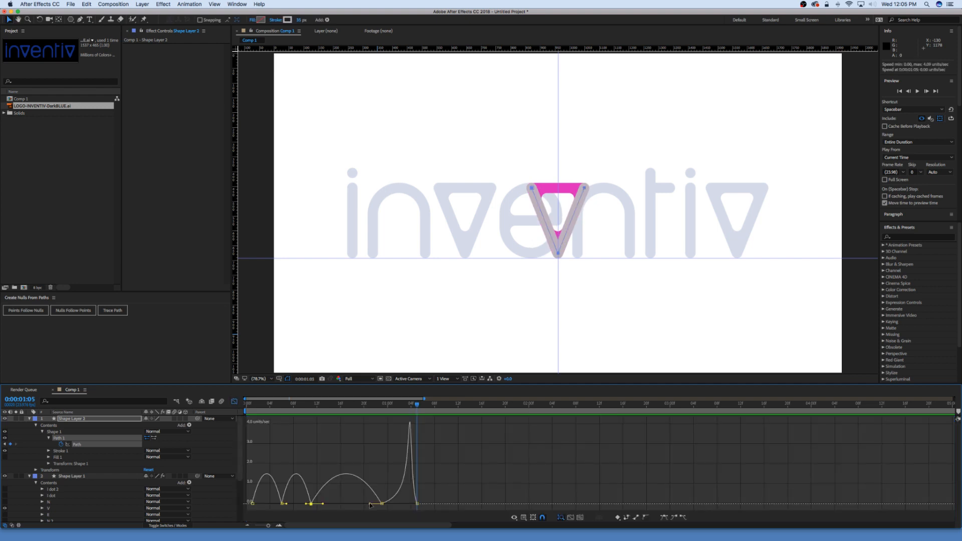
left_click_drag(370, 504, 317, 464)
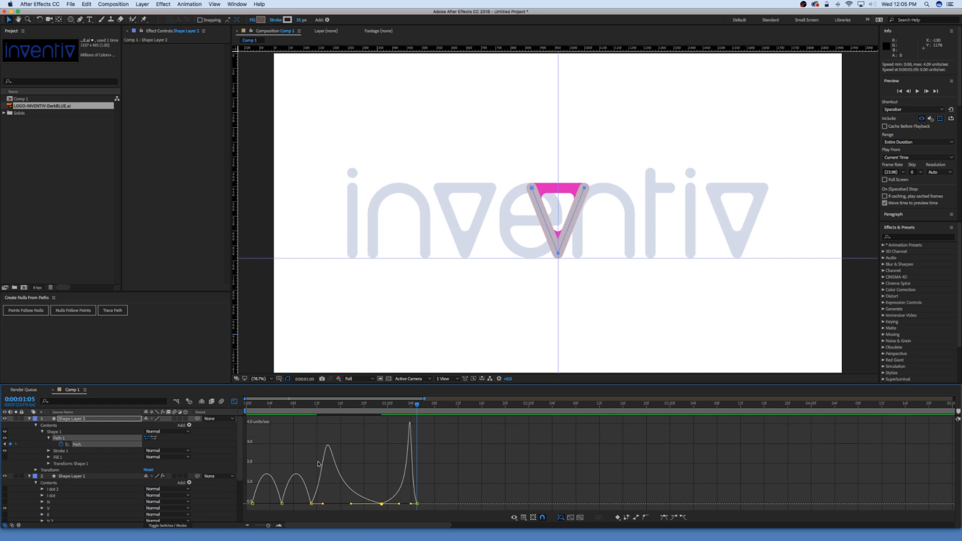
left_click(233, 401)
key("Home")
key("space")
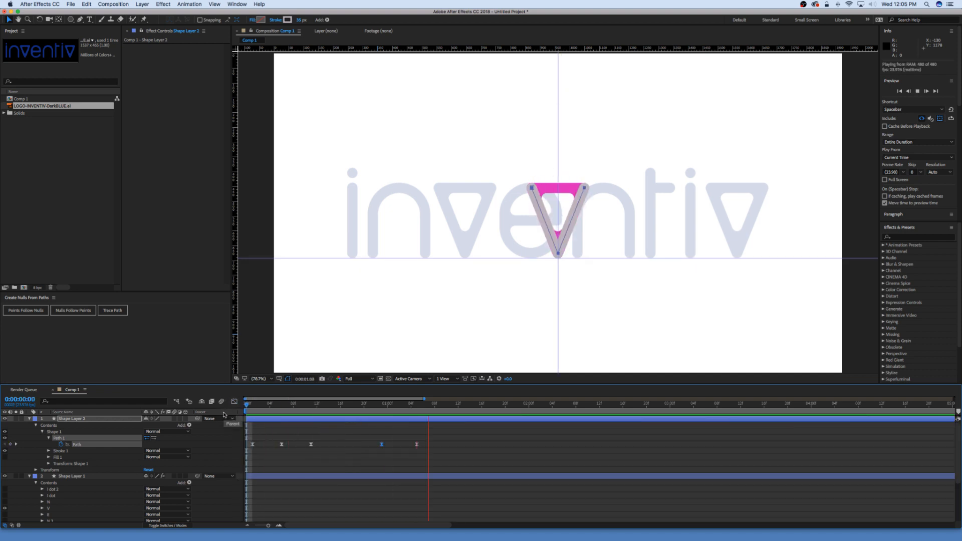
key("space")
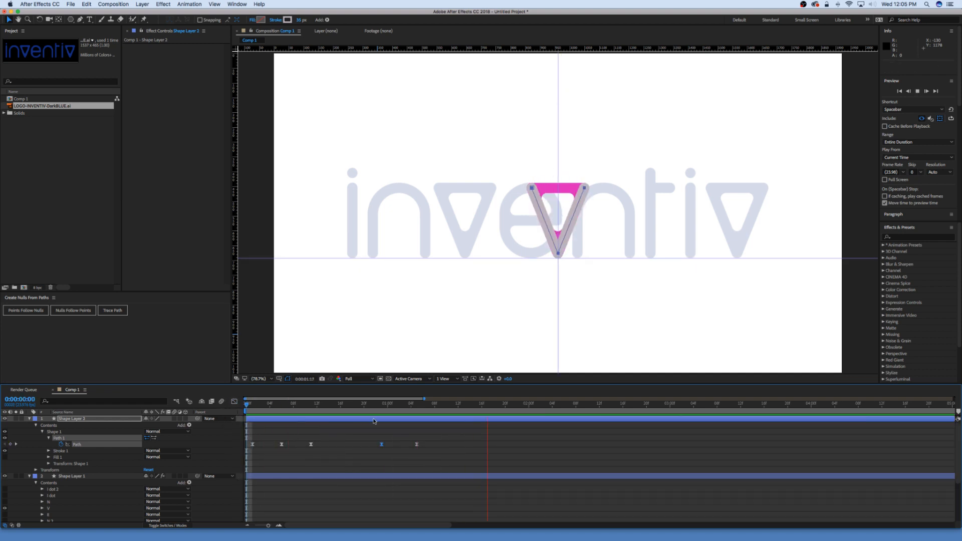
Step: Examine how the opened V stroke covers the logo's inner corners at 0:00:01:08
key("period")
key("period")
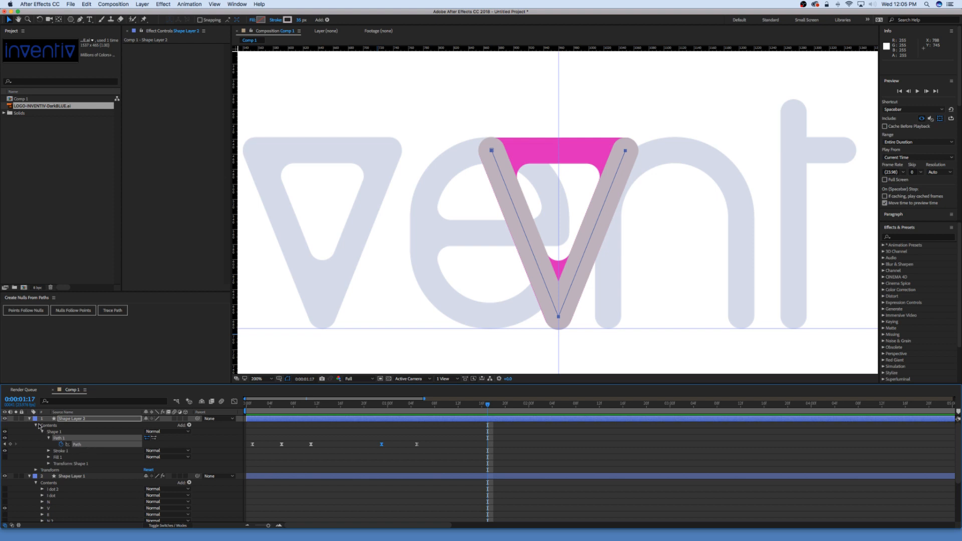
left_click_drag(411, 408, 434, 414)
key("period")
left_click_drag(545, 300, 531, 238)
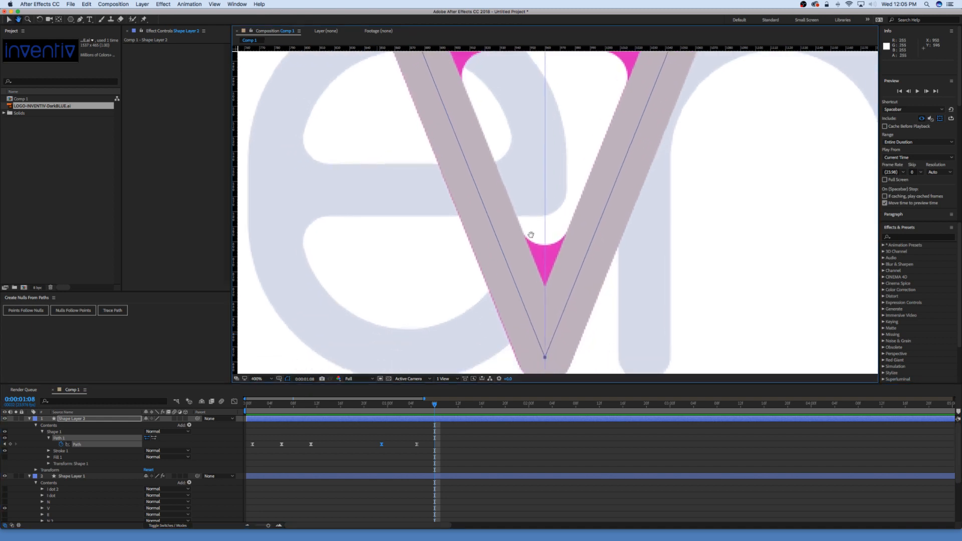
mouse_move(428, 412)
left_mouse_down()
mouse_move(399, 411)
mouse_move(434, 412)
left_mouse_up()
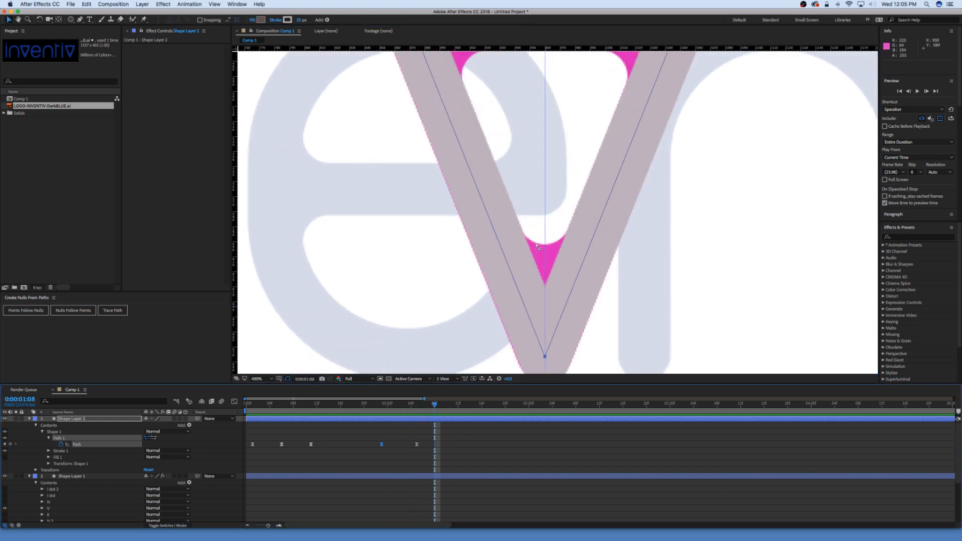
scroll(562, 255, "down", 2)
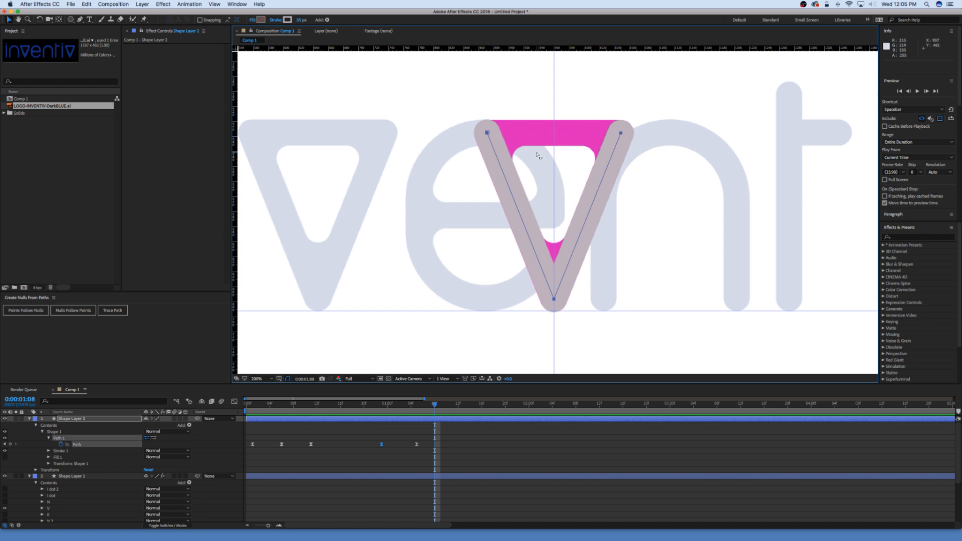
Step: Collapse the Shape Layer 1 and Path 1 properties, and activate the Pen tool at 0:00:01:06 with no layer selected
left_click(30, 475)
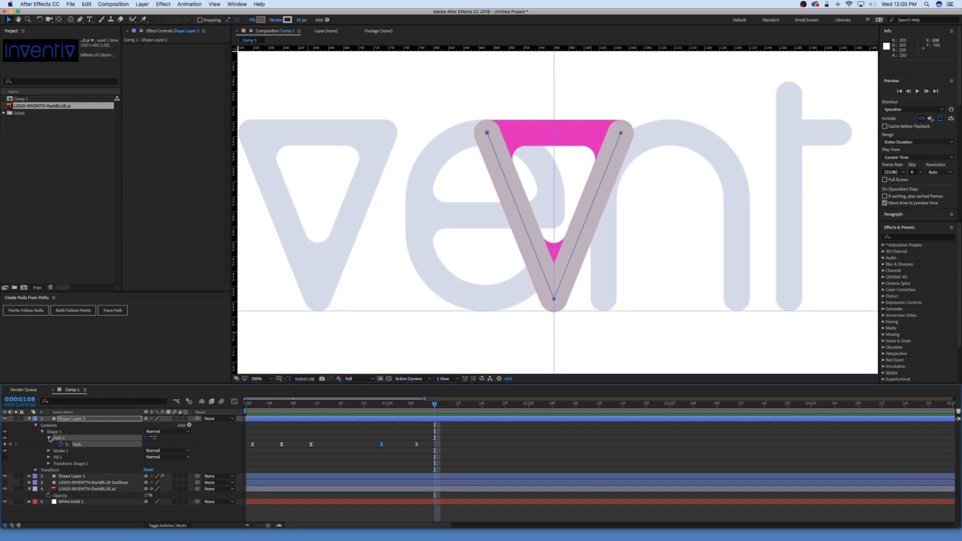
left_click(48, 438)
left_click(379, 431)
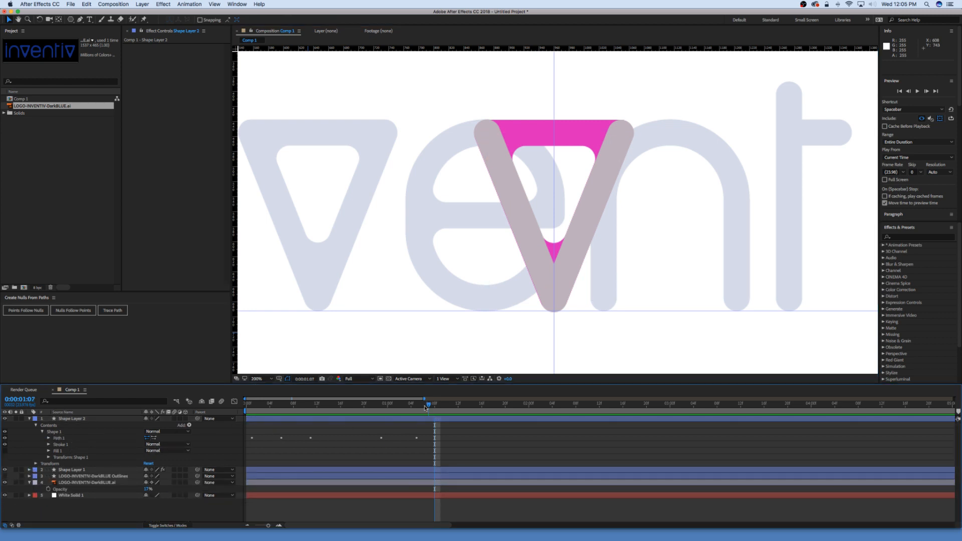
left_click_drag(410, 405, 423, 409)
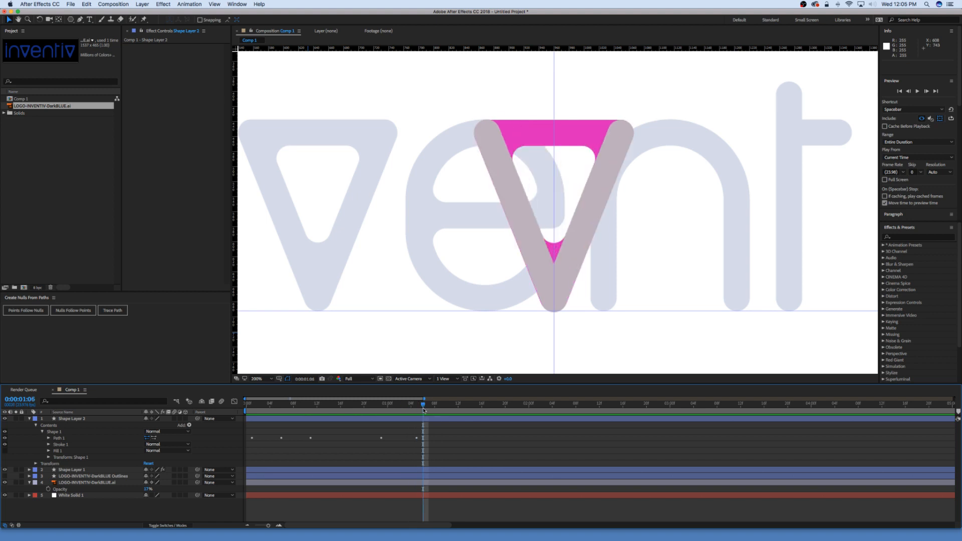
key("g")
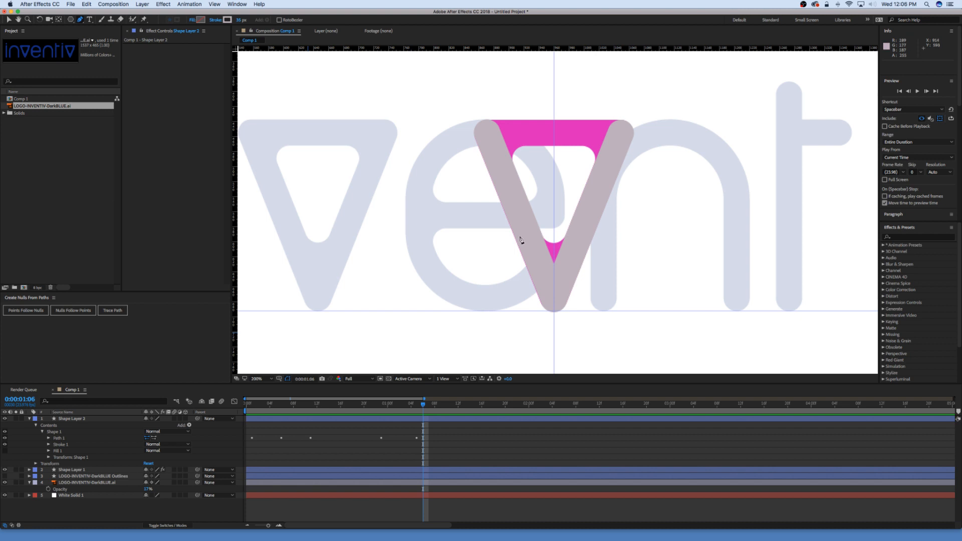
key("period")
left_click(511, 252)
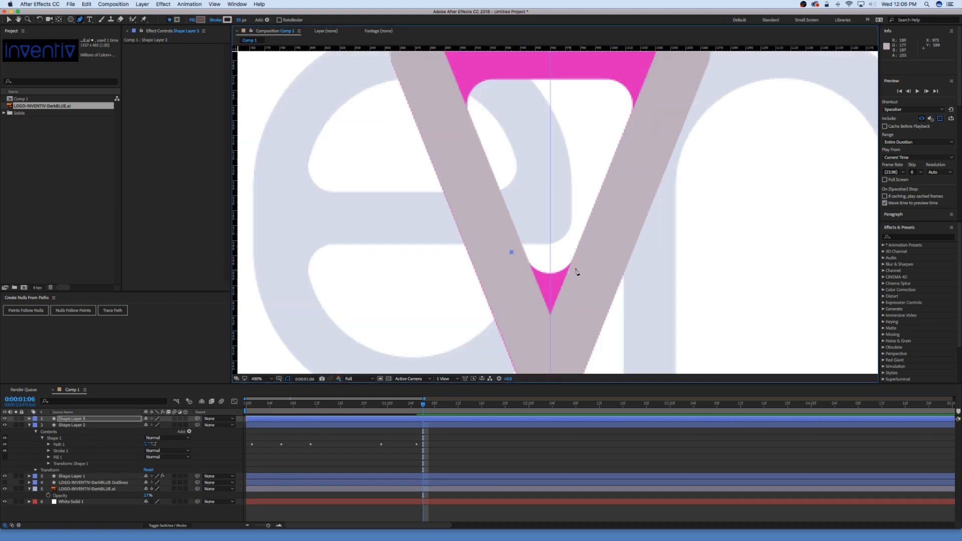
left_click_drag(586, 247, 597, 225)
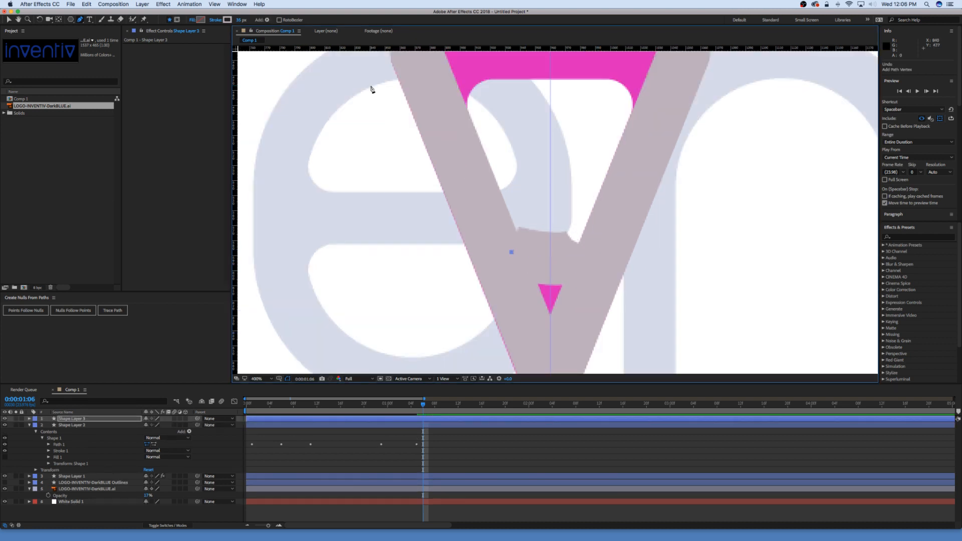
key("cmd+z")
left_click_drag(248, 20, 231, 20)
left_click(550, 180)
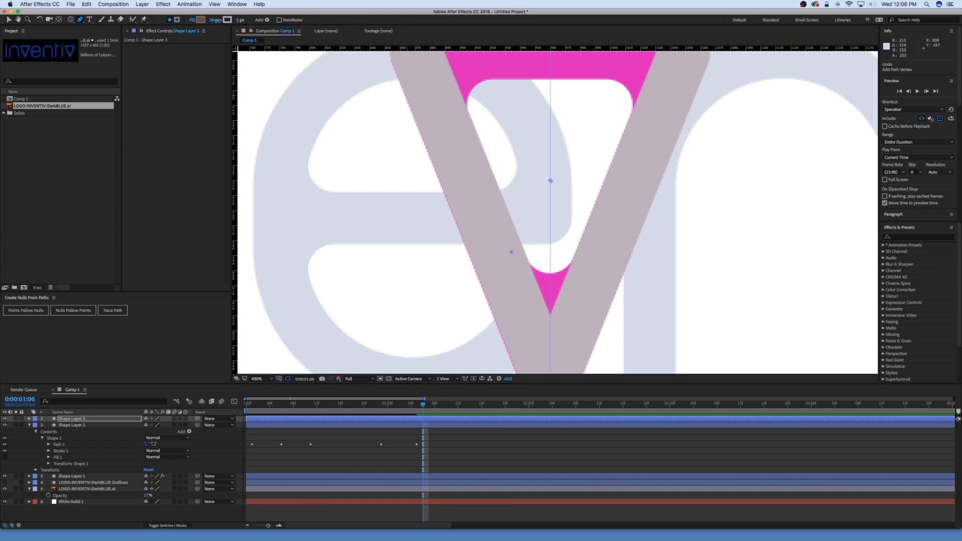
left_click(595, 246)
key("super+z")
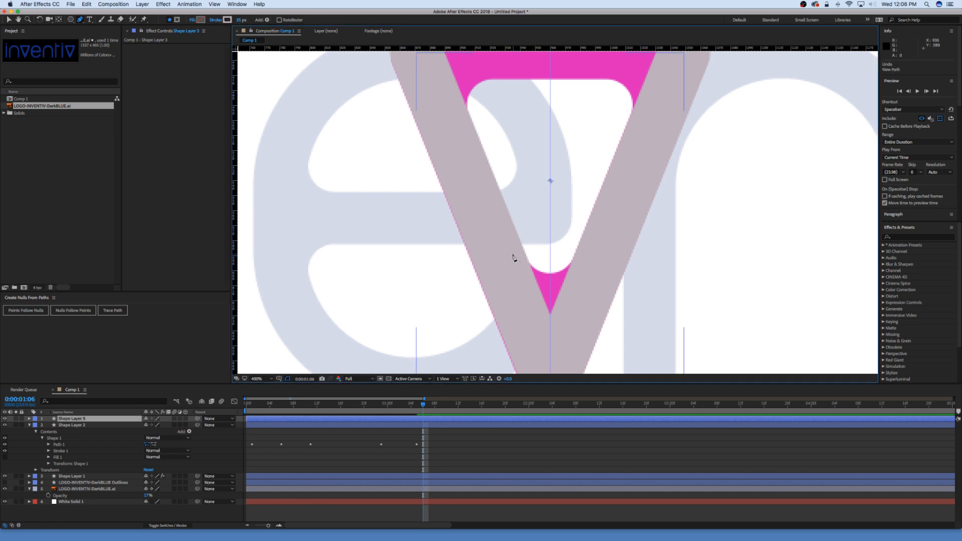
Step: With a 1 px stroke, draw a curved path from the V's left arm to its right arm, following the rounded lower inner corner
left_click(506, 250)
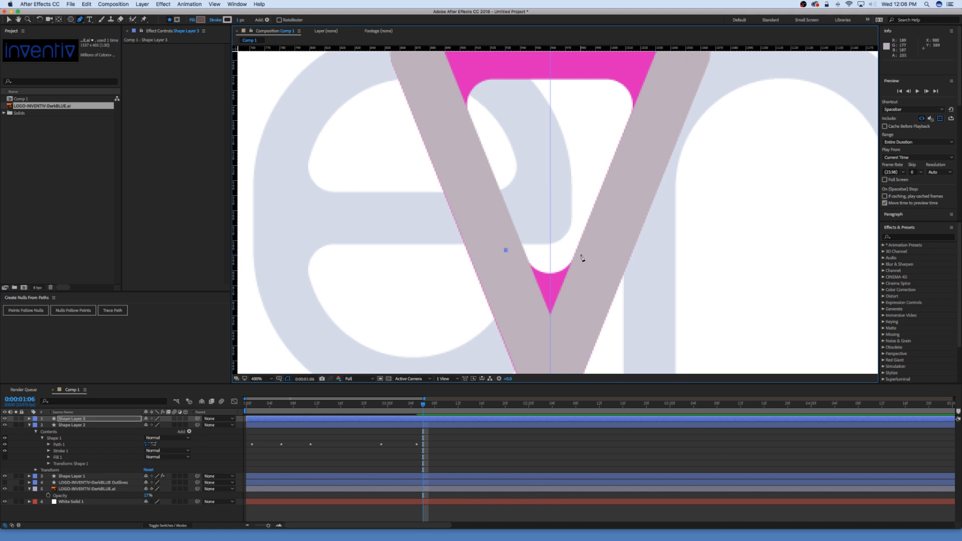
scroll(581, 257, "up", 1)
left_click_drag(557, 208, 607, 101)
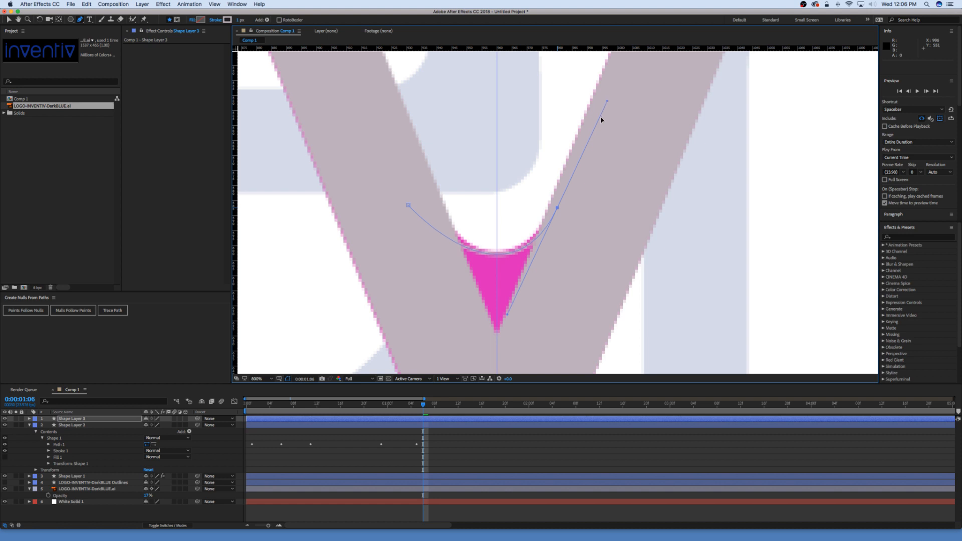
left_click_drag(557, 208, 557, 205)
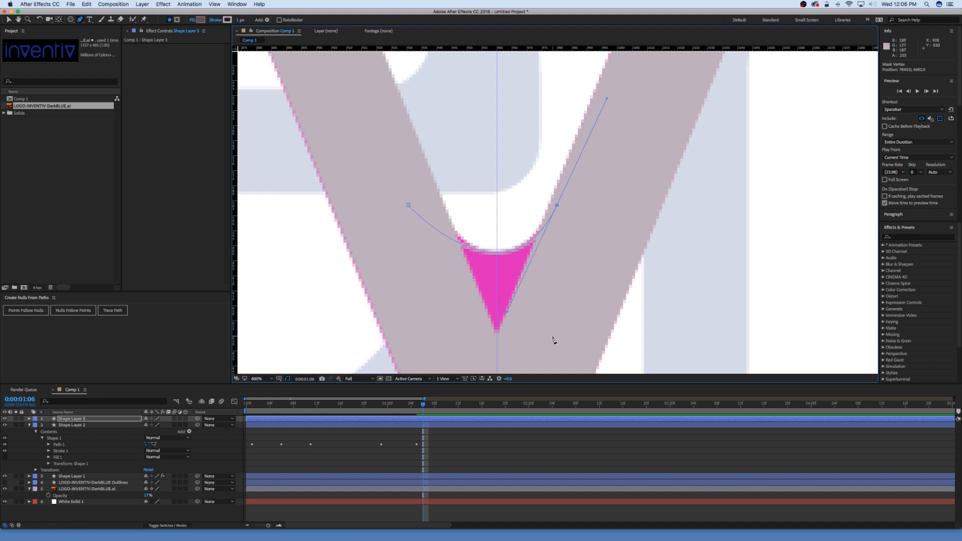
Step: Close the curved path around the V's lower inner corner and adjust its two upper points to follow the rounded edge
left_click(553, 335)
left_click(475, 356)
left_click(416, 249)
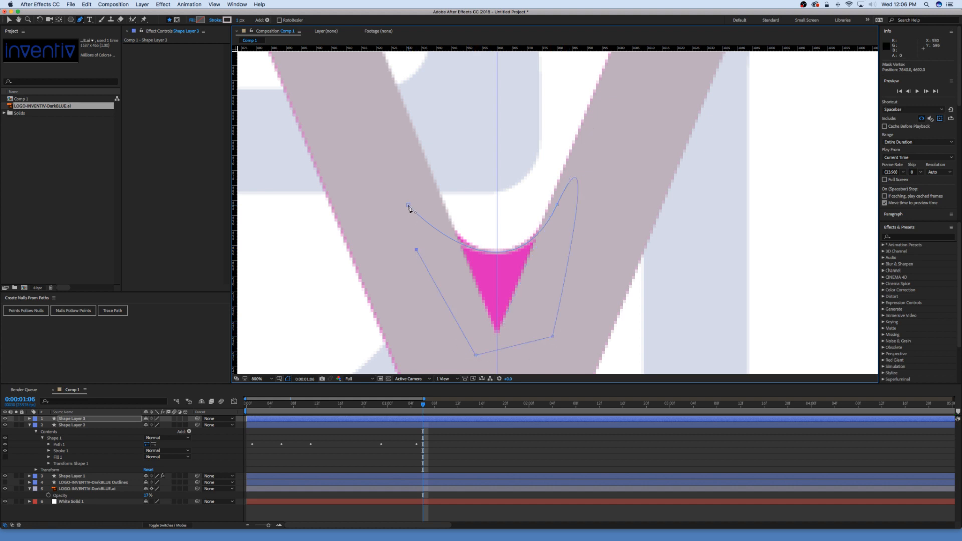
left_click(408, 205)
left_click_drag(408, 204, 417, 195)
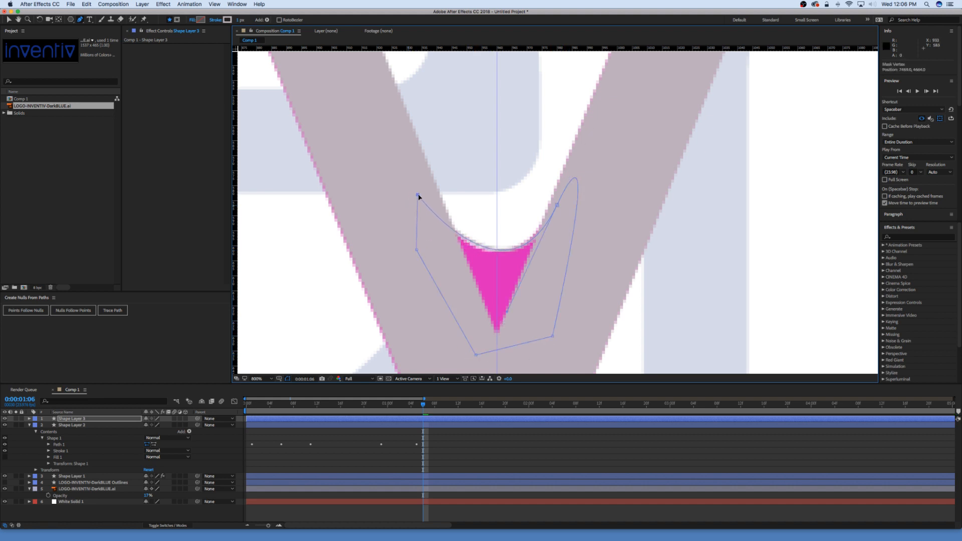
left_click_drag(557, 206, 552, 211)
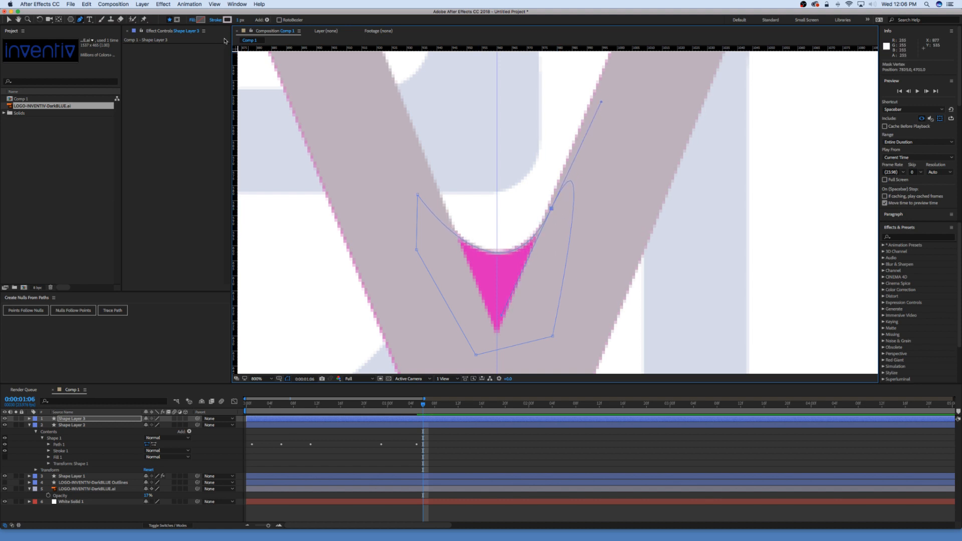
Step: Fill the closed corner shape with white and go to 0:00:01:03 to see it against the narrower V
left_click(201, 20)
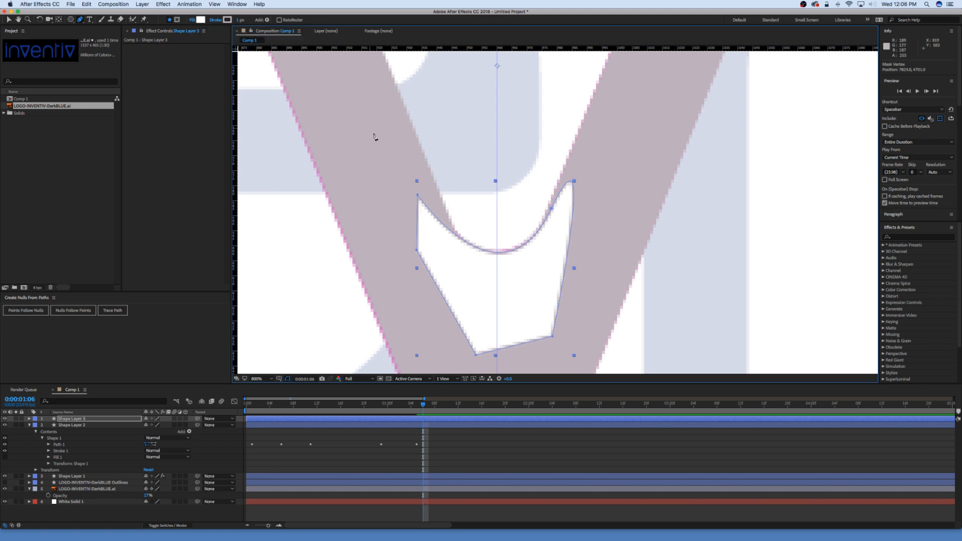
left_click(417, 197)
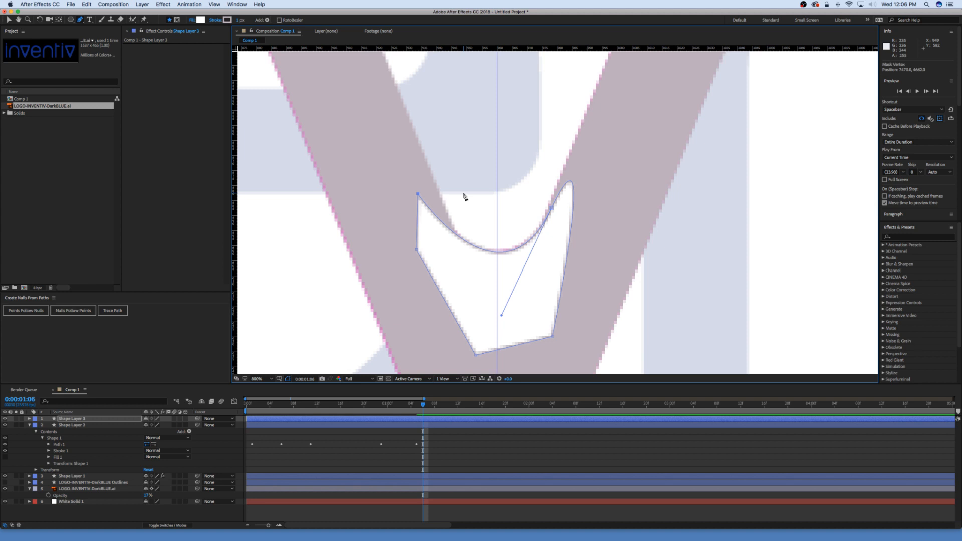
key("comma")
left_click_drag(411, 404, 404, 408)
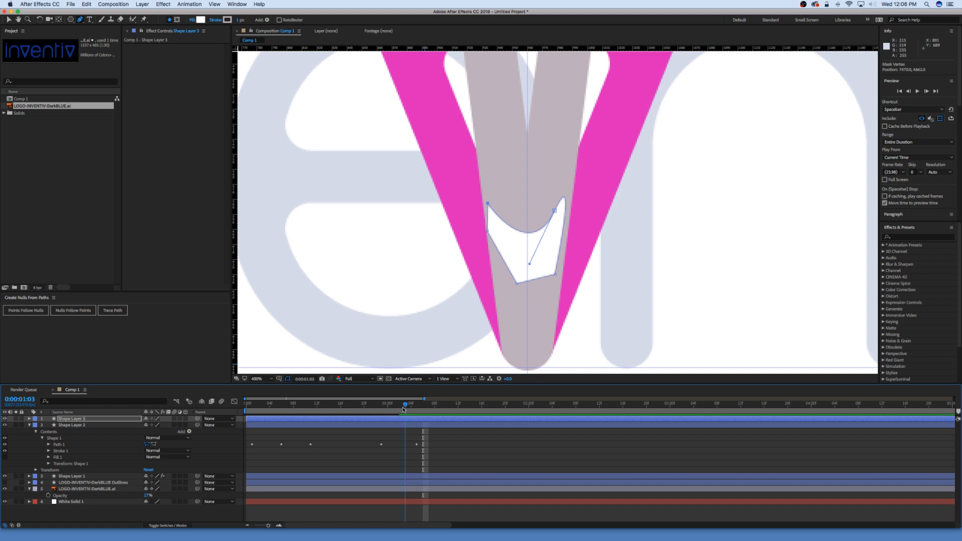
Step: Move the corner shape group out of Shape Layer 3 into Shape Layer 2's contents
left_click(29, 418)
left_click(36, 426)
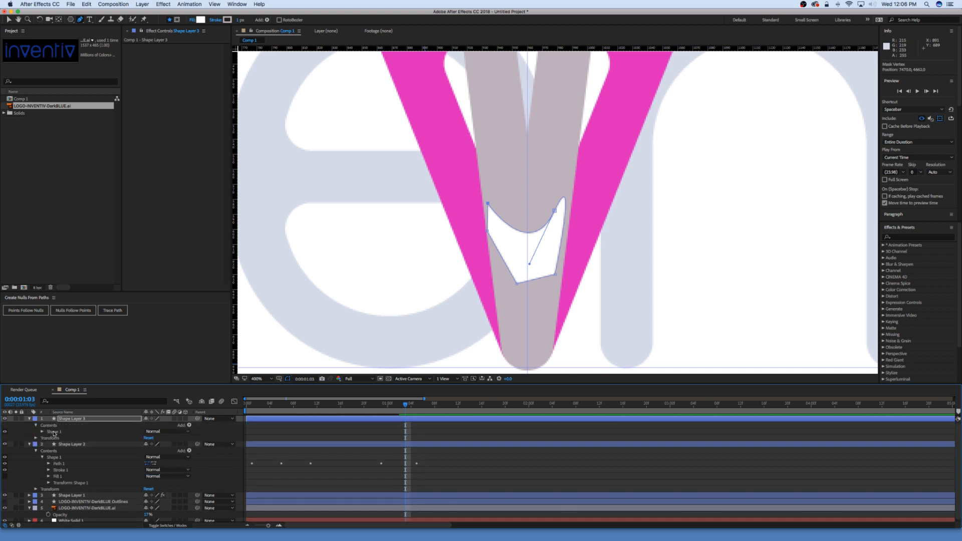
left_click(54, 432)
key("super+x")
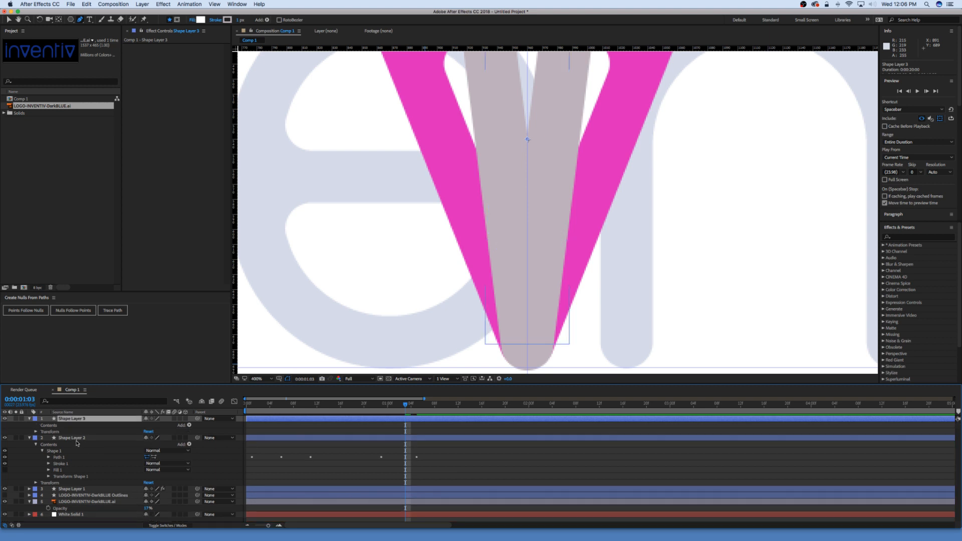
left_click(77, 438)
key("super+v")
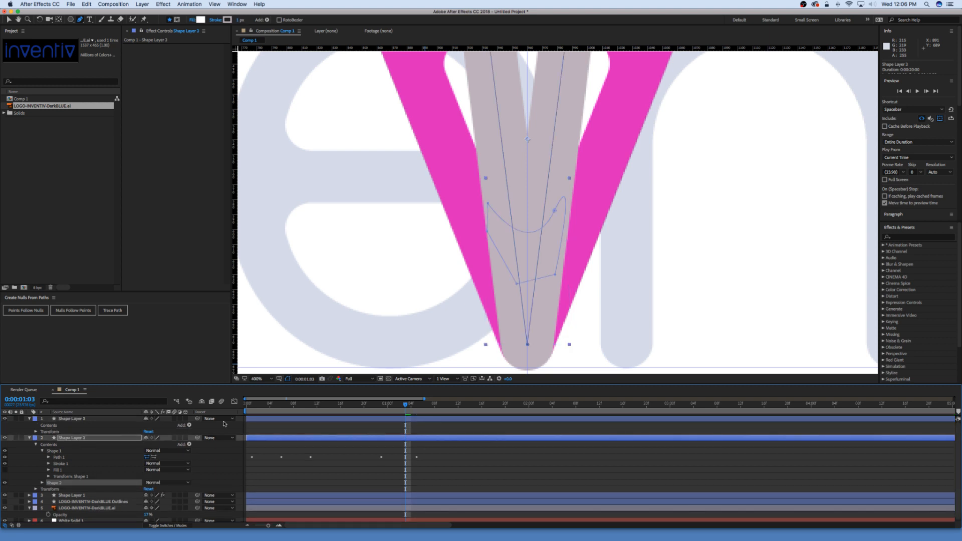
Step: Go to 0:00:01:02 and expand Shape Layer 2's contents down to the properties of Shape 1
left_click_drag(405, 404, 400, 406)
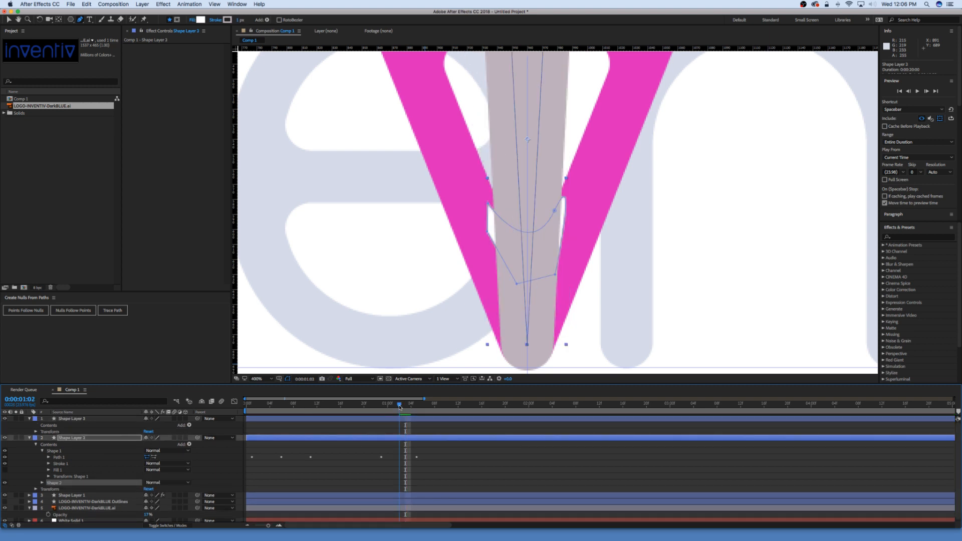
left_click(70, 458)
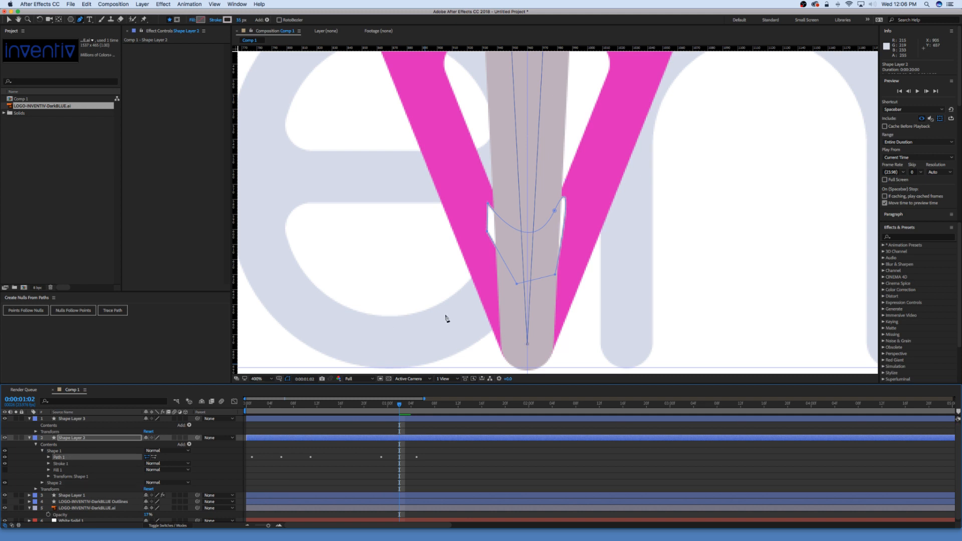
key("a")
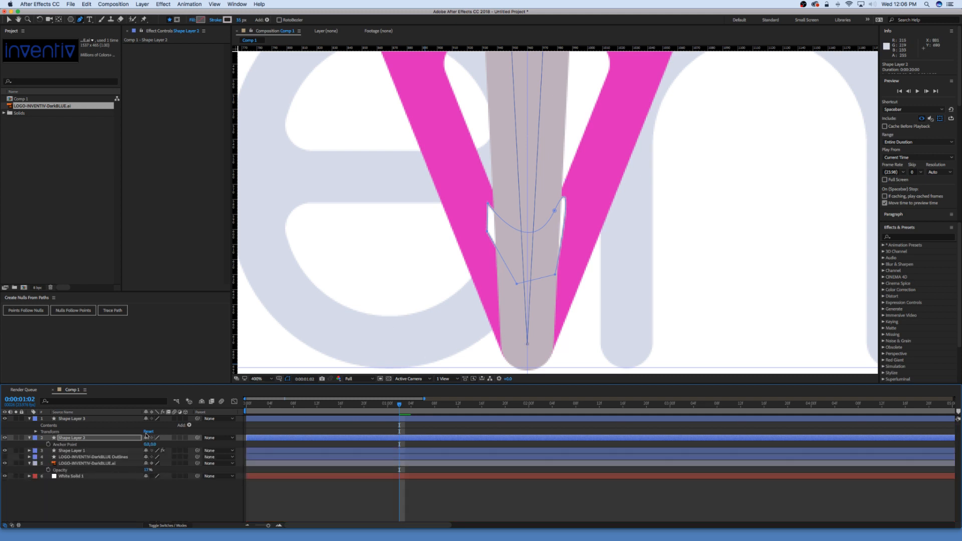
left_click(91, 439)
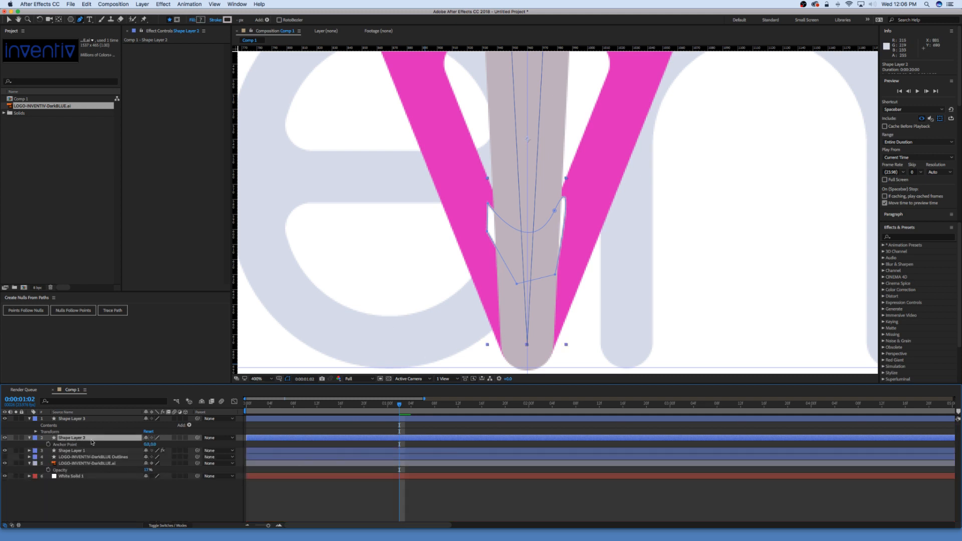
left_click(29, 438)
left_click(36, 451)
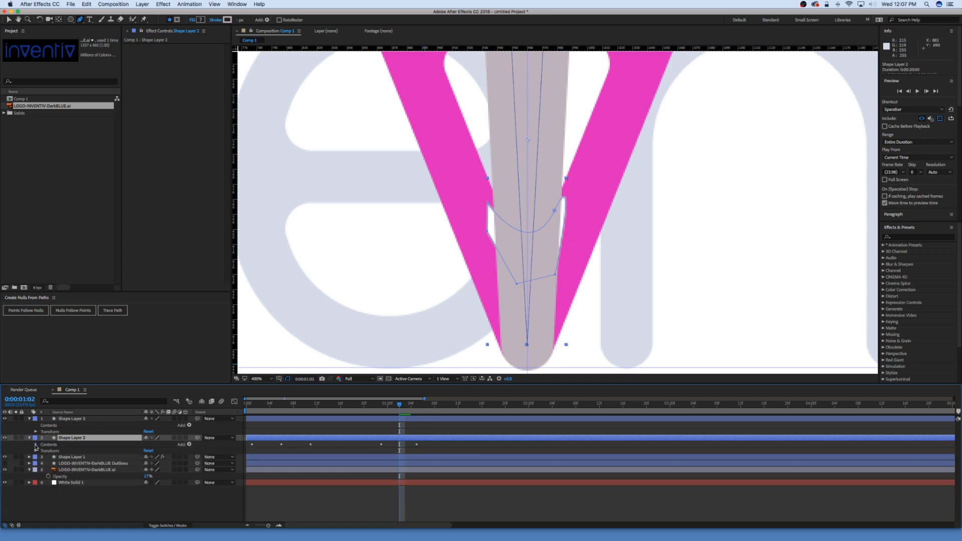
left_click(36, 444)
left_click(43, 451)
left_click(54, 451)
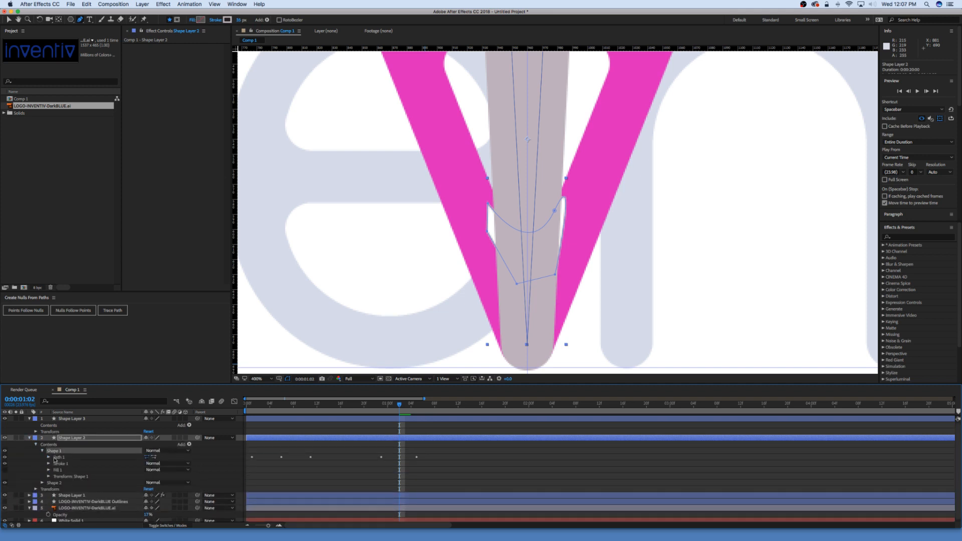
Step: Reveal the Path property of Shape 2 in Shape Layer 2 and start keyframing it at 0:00:01:02
left_click(48, 457)
left_click(58, 457)
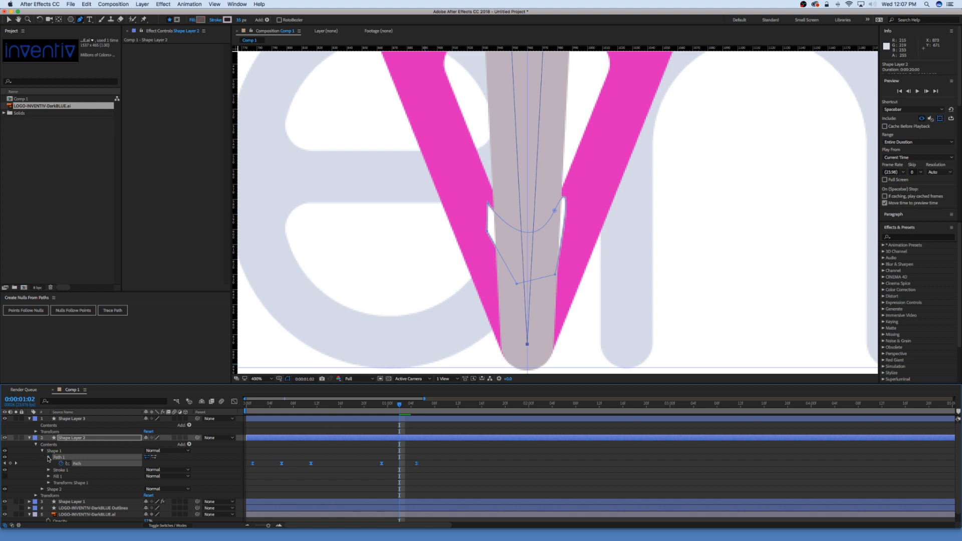
left_click(49, 457)
left_click(42, 483)
left_click(58, 489)
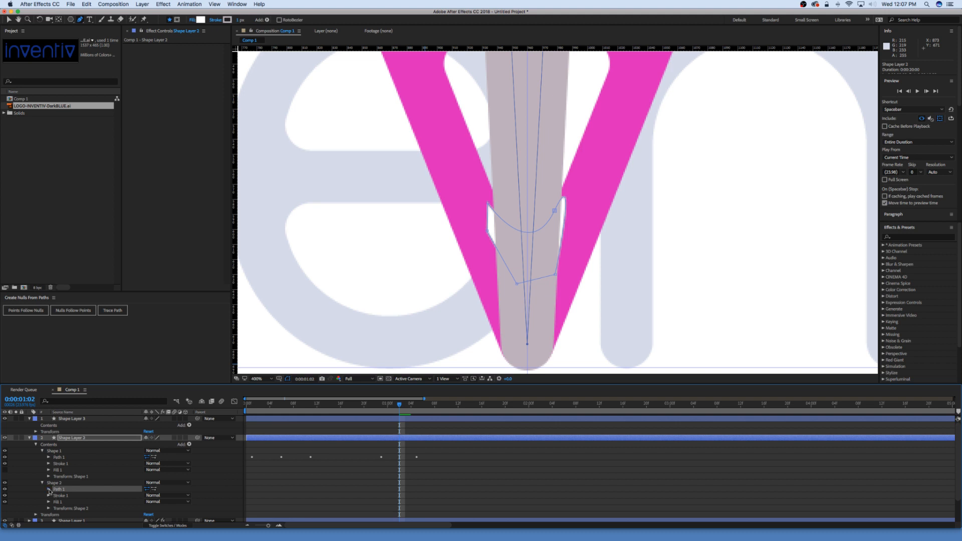
left_click(49, 489)
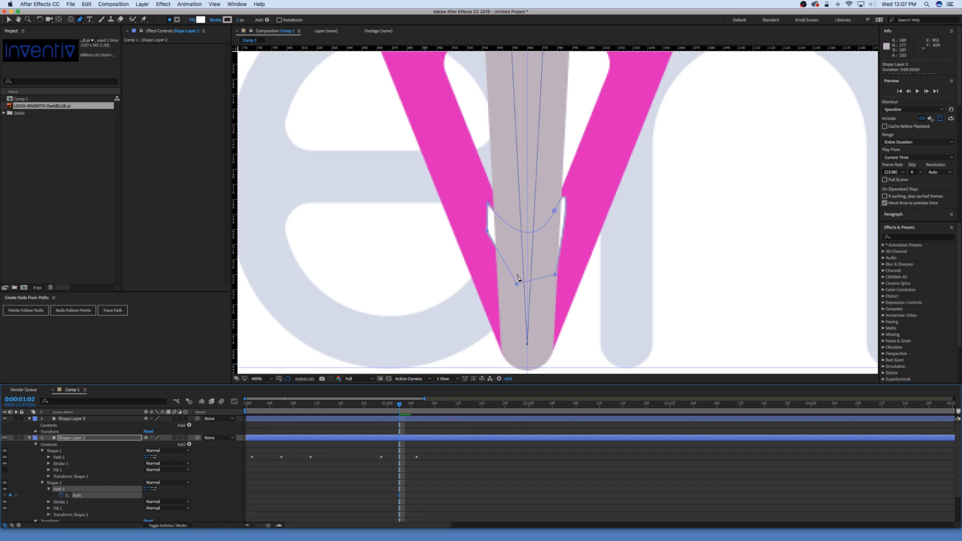
Step: At 0:00:01:02, move the corner shape's side points inward so the shape fits inside the narrow V stroke
key("a")
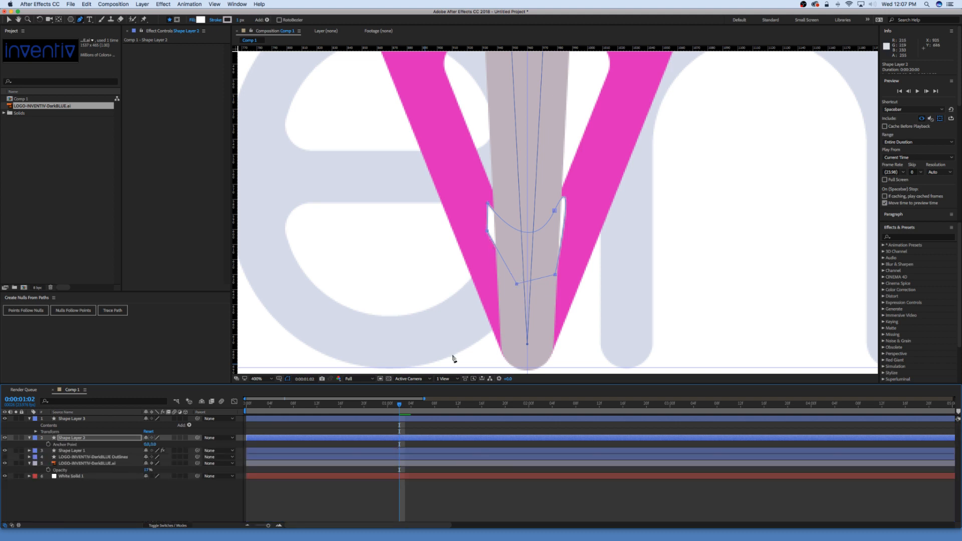
key("v")
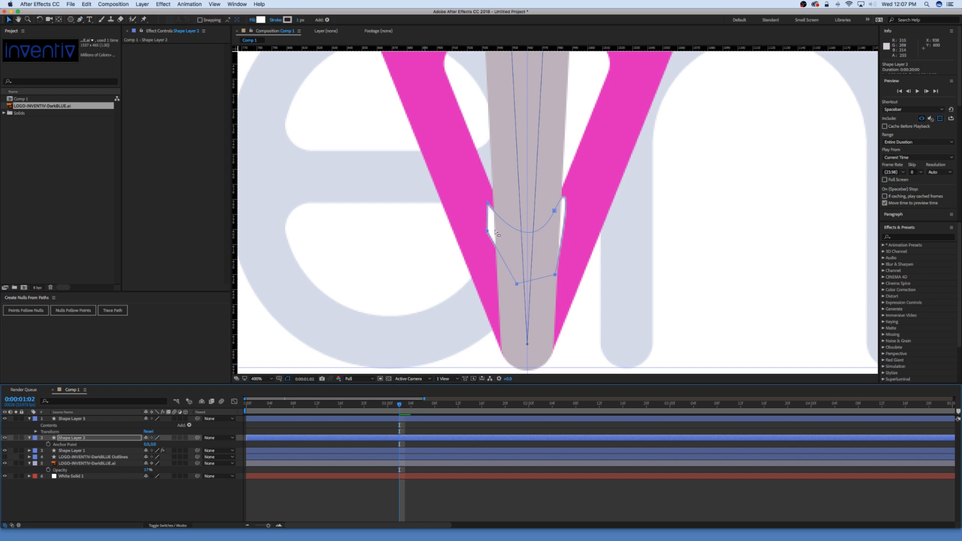
left_click_drag(487, 232, 498, 205)
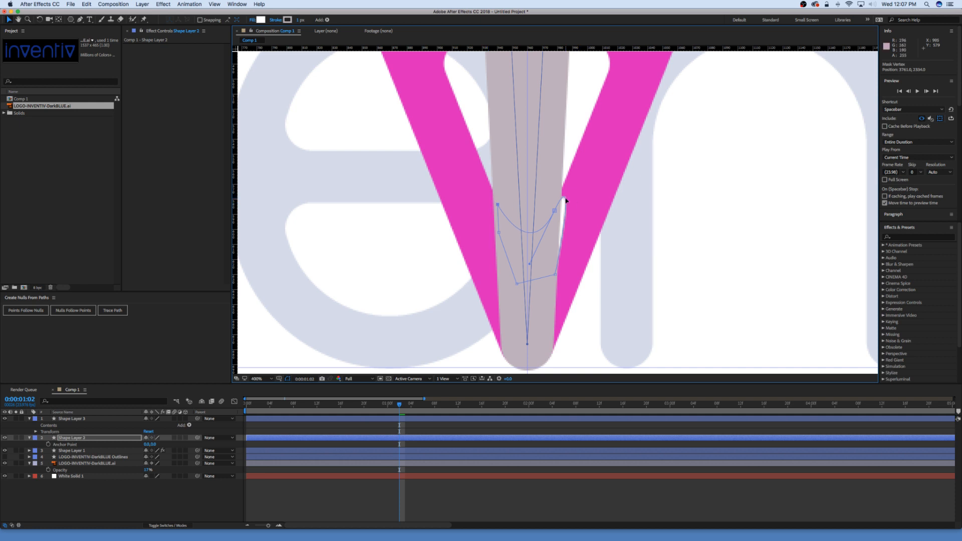
left_click_drag(556, 271, 541, 277)
left_click_drag(574, 160, 569, 158)
left_click_drag(556, 210, 548, 213)
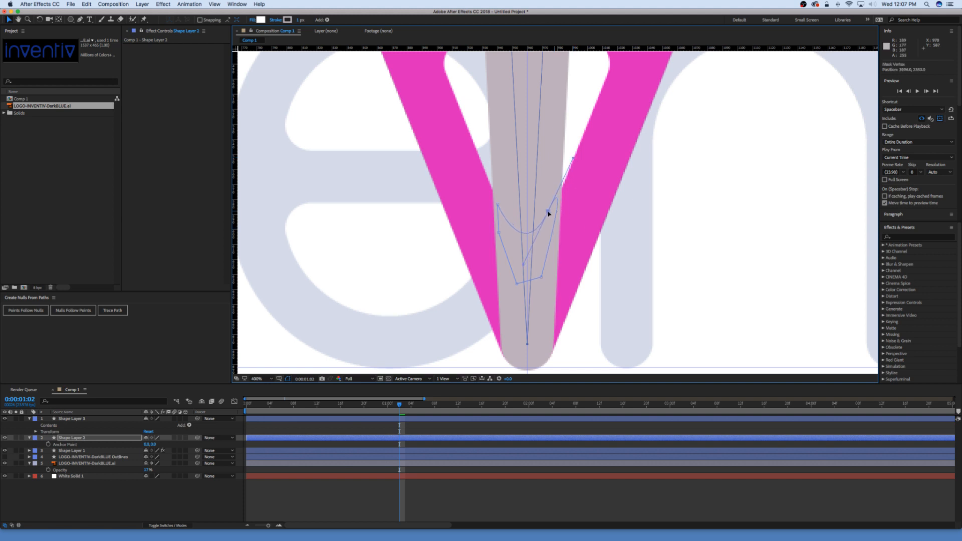
left_click(48, 444)
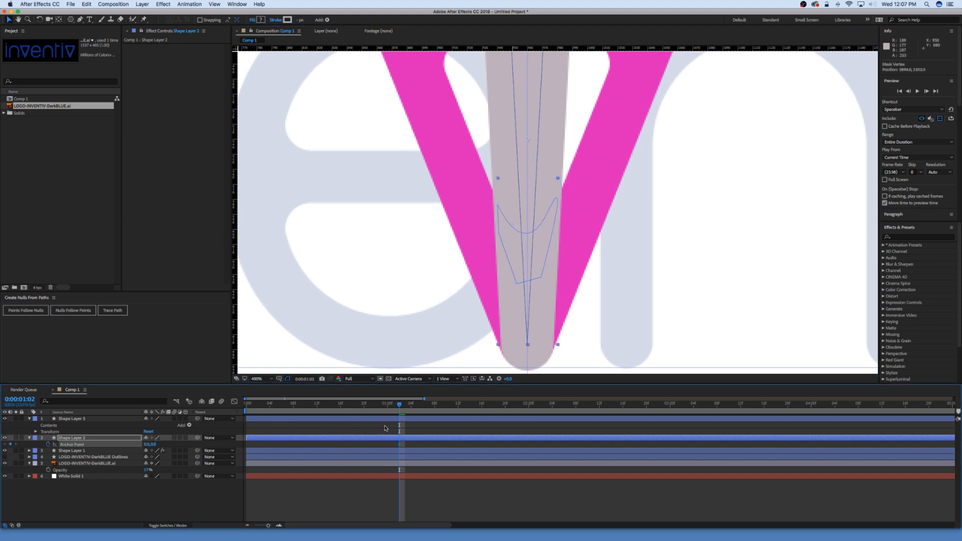
left_click(48, 443)
left_click(29, 437)
left_click(30, 438)
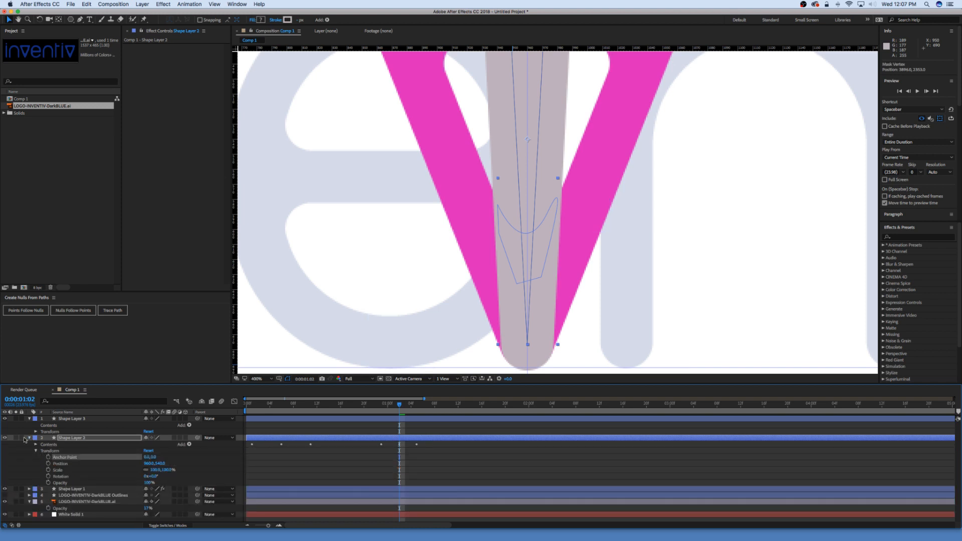
left_click(6, 438)
left_click(5, 438)
Step: Delete the emptied Shape Layer 3 and reveal the Path keyframes of Shape 2 in Shape Layer 2
left_click(73, 419)
key("Delete")
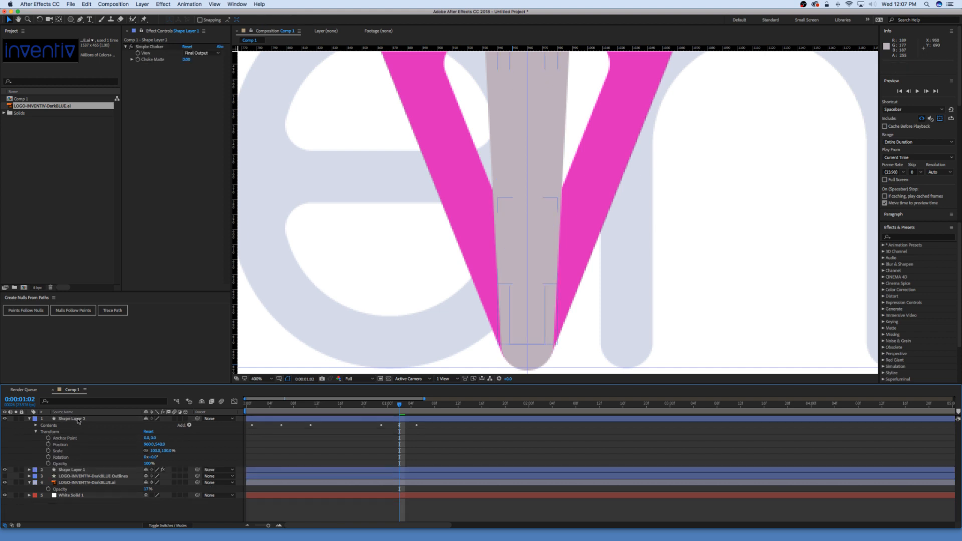
left_click(36, 431)
left_click(36, 425)
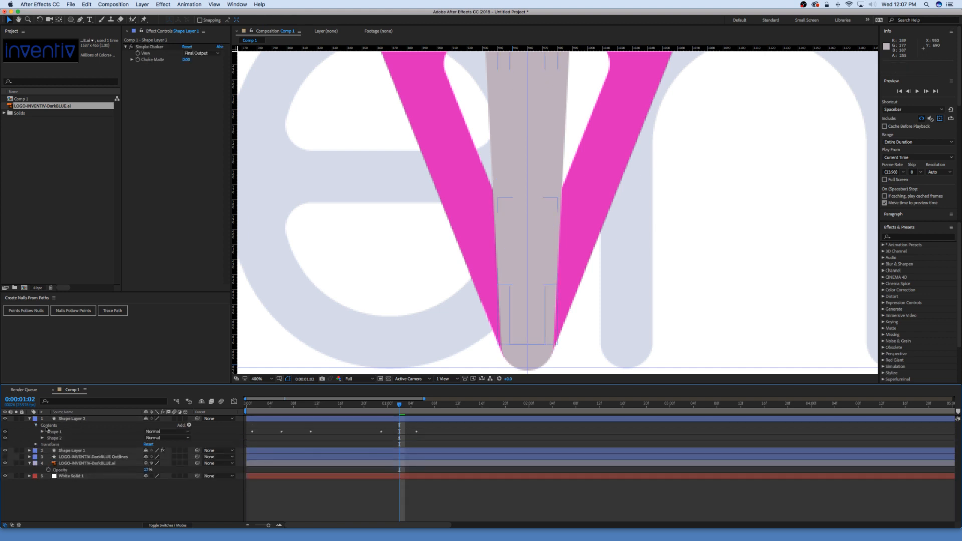
left_click(42, 438)
left_click(49, 445)
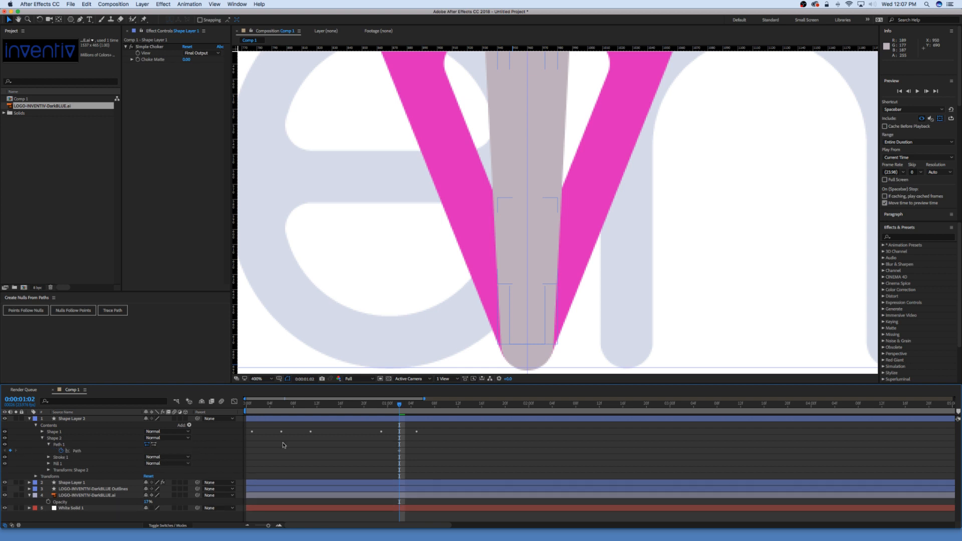
Step: At 0:00:01:05, spread the corner shape's two upper points outward to match the logo's rounded inner corner, and check 0:00:01:04
key("Page_Down")
key("Page_Down")
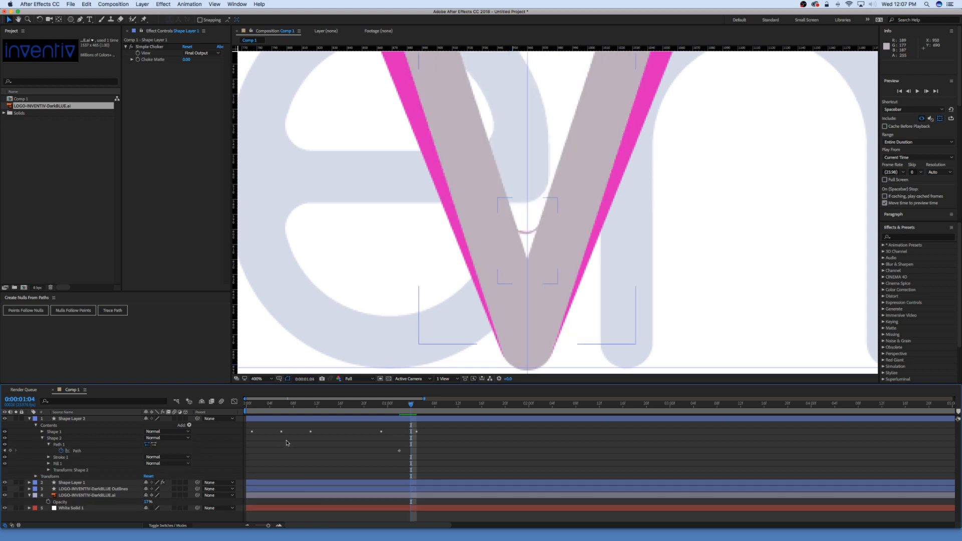
key("Page_Down")
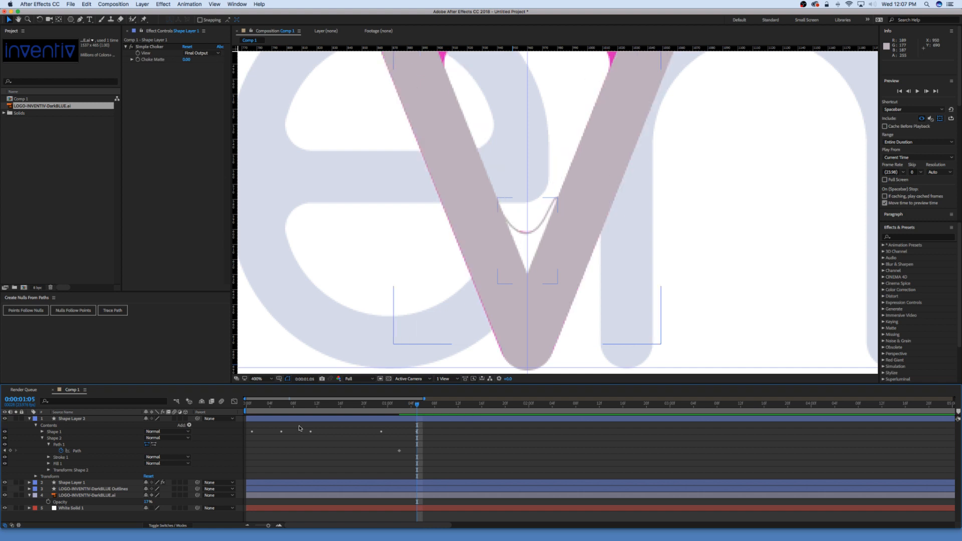
left_click(76, 450)
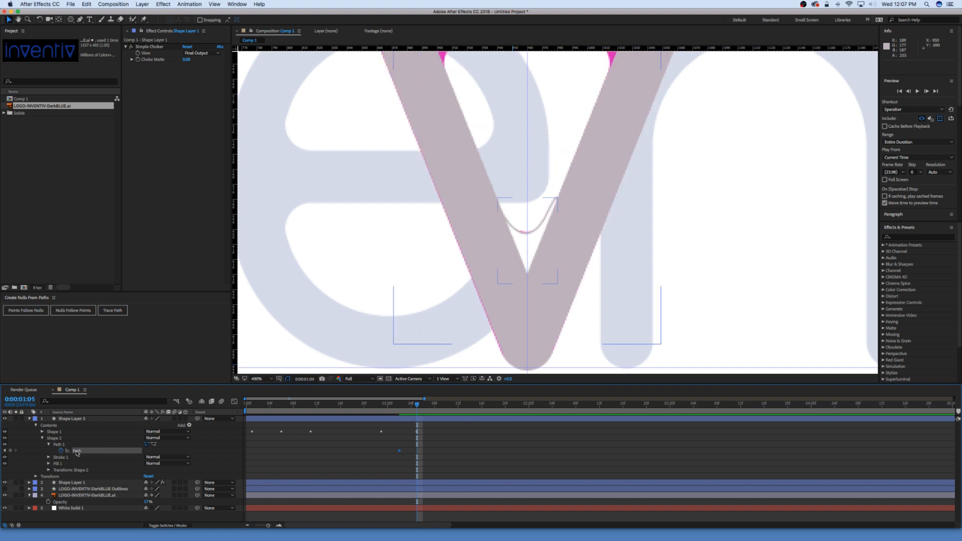
left_click(547, 212)
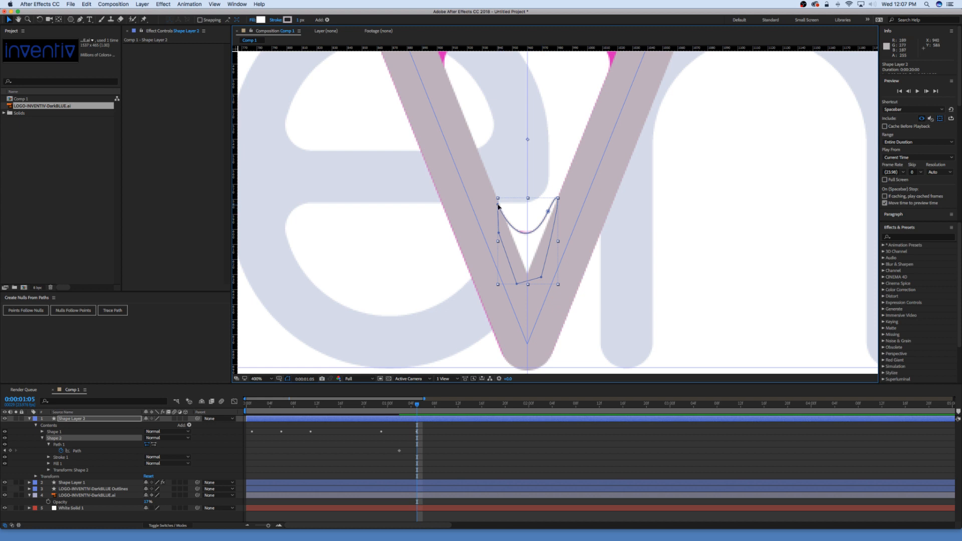
left_click_drag(547, 212, 555, 213)
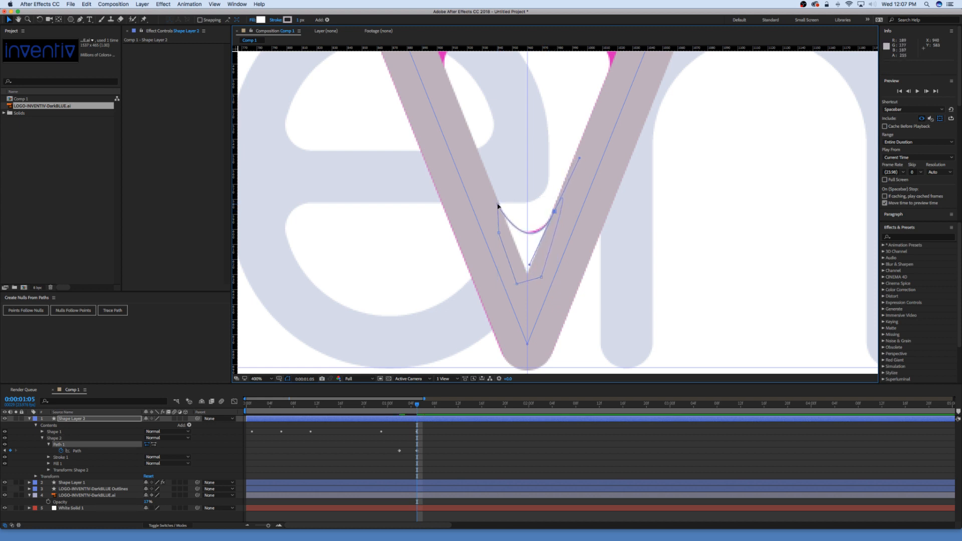
left_click_drag(497, 205, 489, 205)
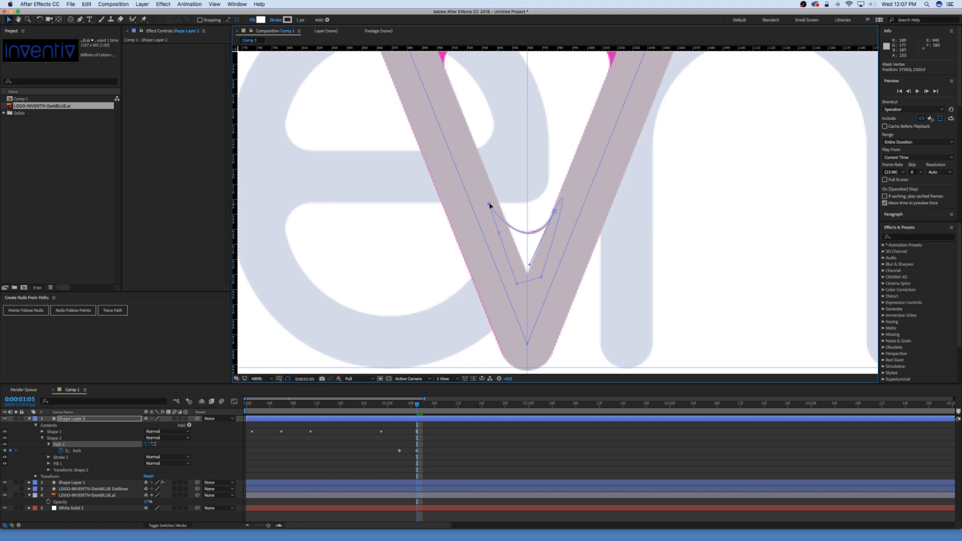
left_click(554, 210)
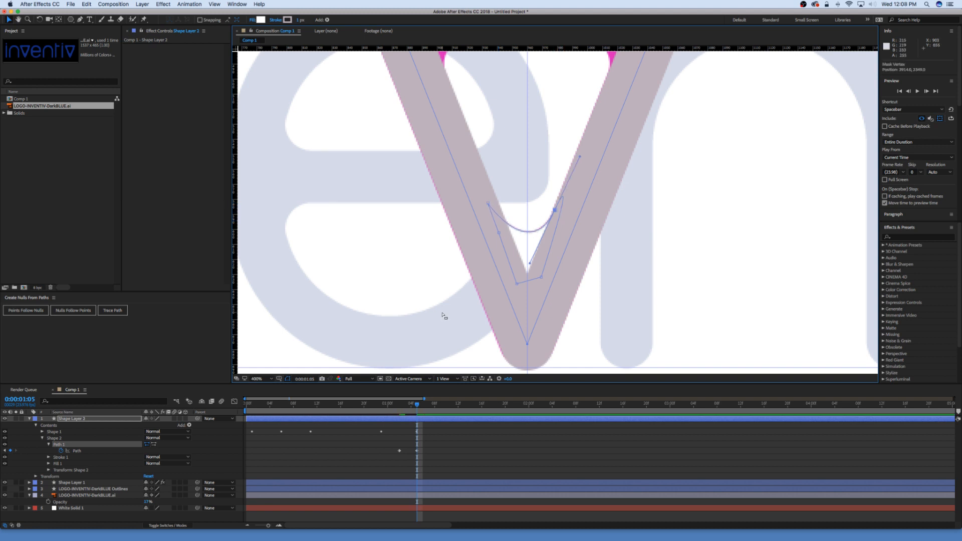
left_click_drag(419, 406, 413, 402)
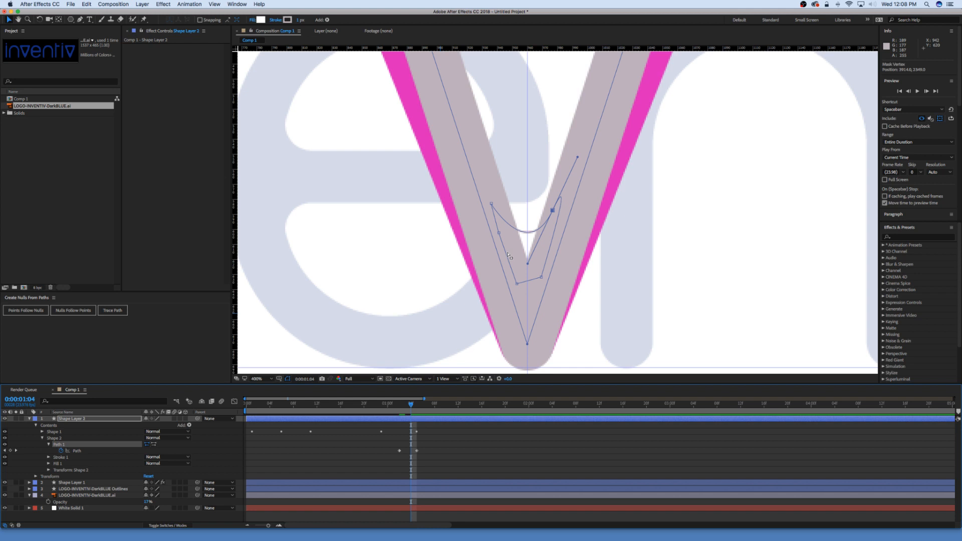
Step: At 0:00:01:04, pull the corner shape's two upper points and their curve inward to fit the partly opened V
left_click_drag(576, 164, 588, 122)
left_click_drag(550, 219, 546, 227)
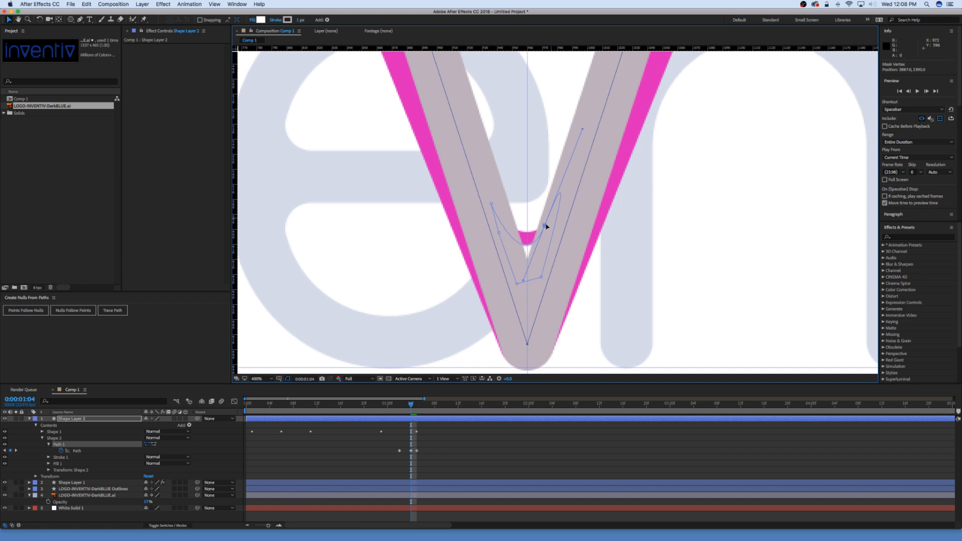
left_click(491, 203)
left_click_drag(494, 201, 502, 184)
left_click_drag(546, 226, 542, 221)
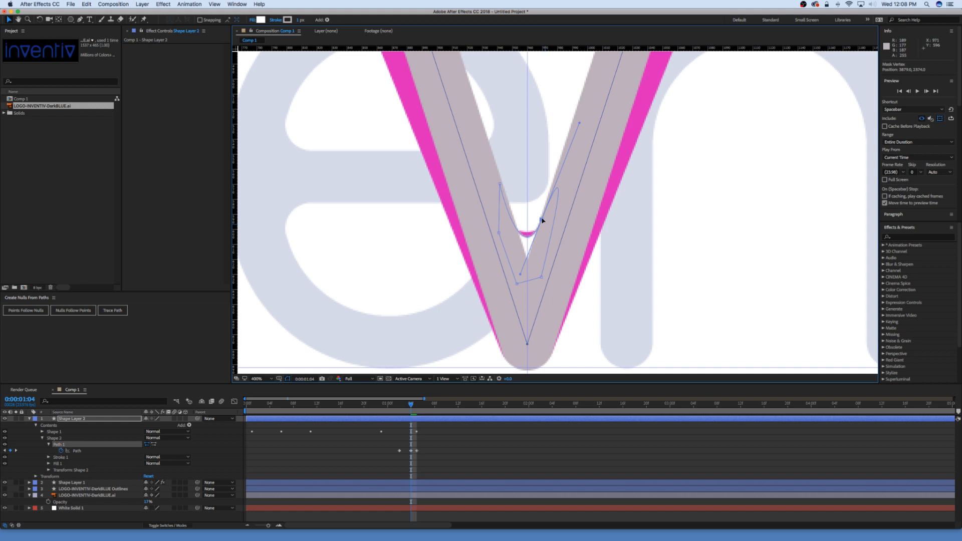
left_click_drag(541, 219, 544, 214)
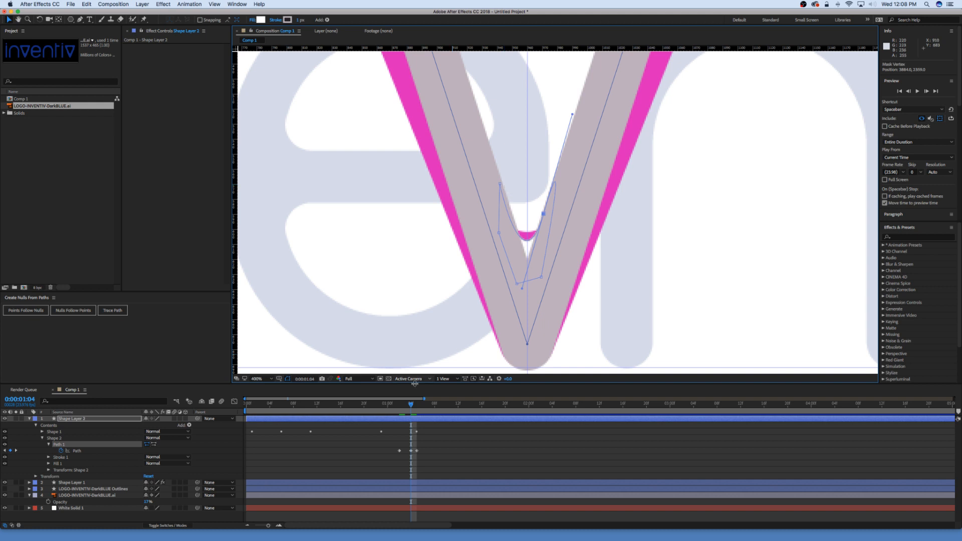
Step: Step through frames 0:00:01:03 to 0:00:01:05 to check how the corner shape follows the opening V
left_click(410, 405)
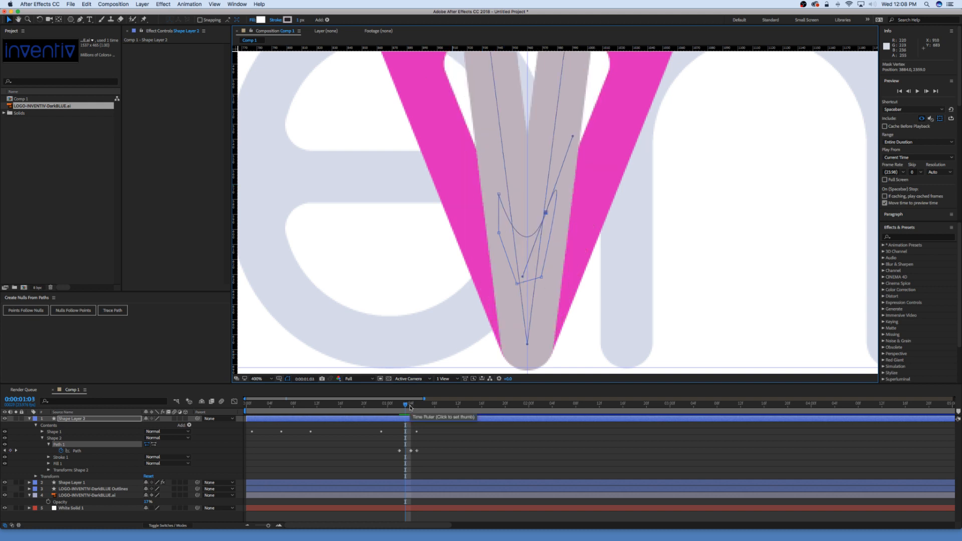
key("Page_Down")
key("Page_Down")
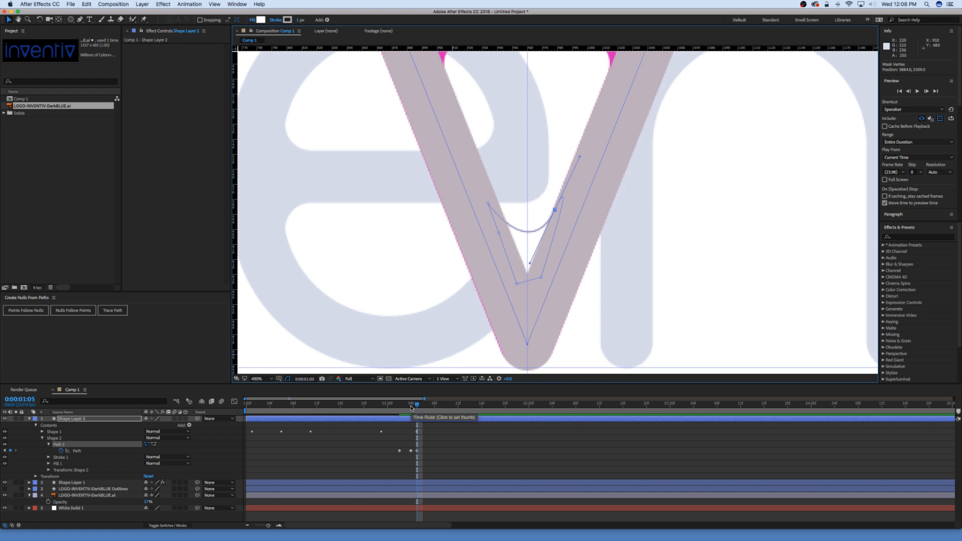
key("Page_Up")
key("Page_Up")
key("Page_Down")
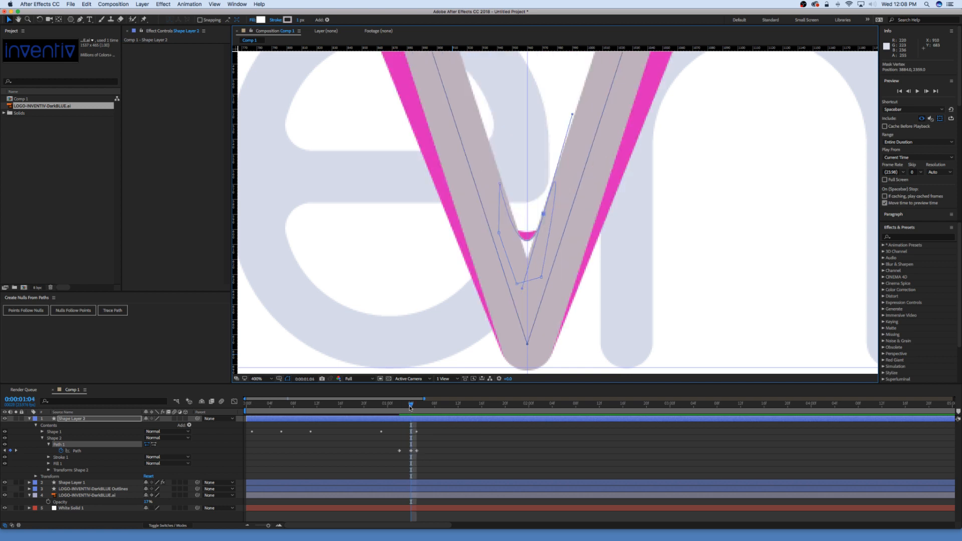
key("Page_Down")
scroll(536, 229, "down", 1)
key("Page_Up")
key("Page_Up")
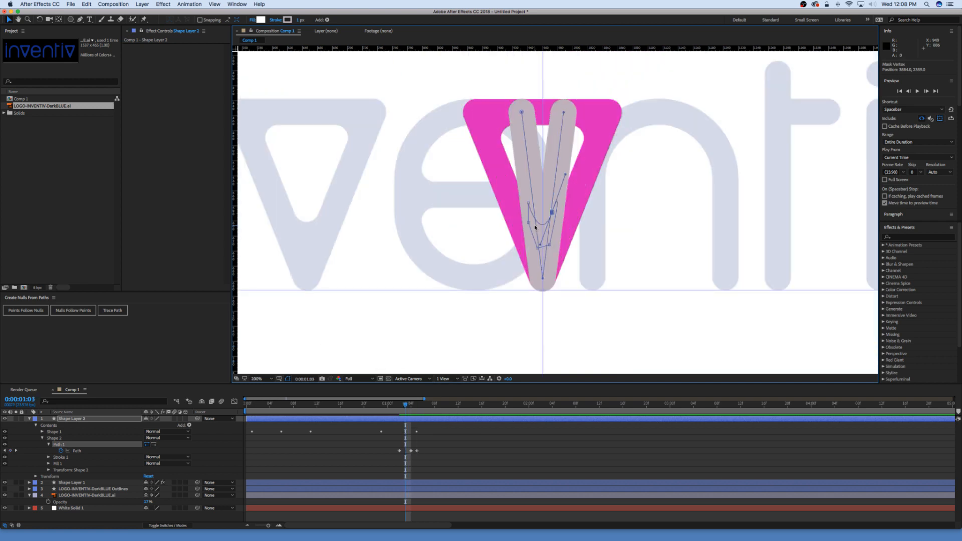
key("Page_Down")
key("Page_Down")
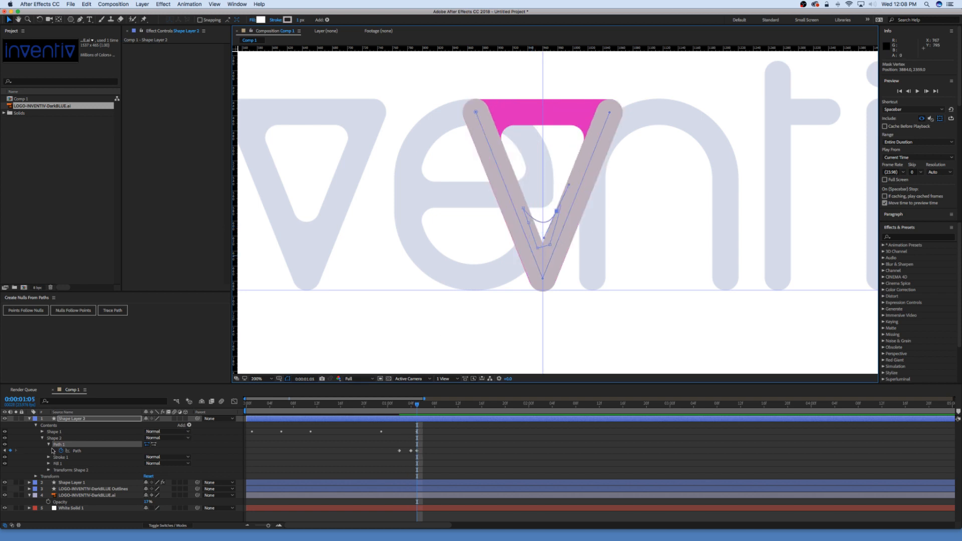
Step: Set the fill color of Shape 2 to the V stroke's color by sampling the stroke, and deselect the layer
left_click(48, 463)
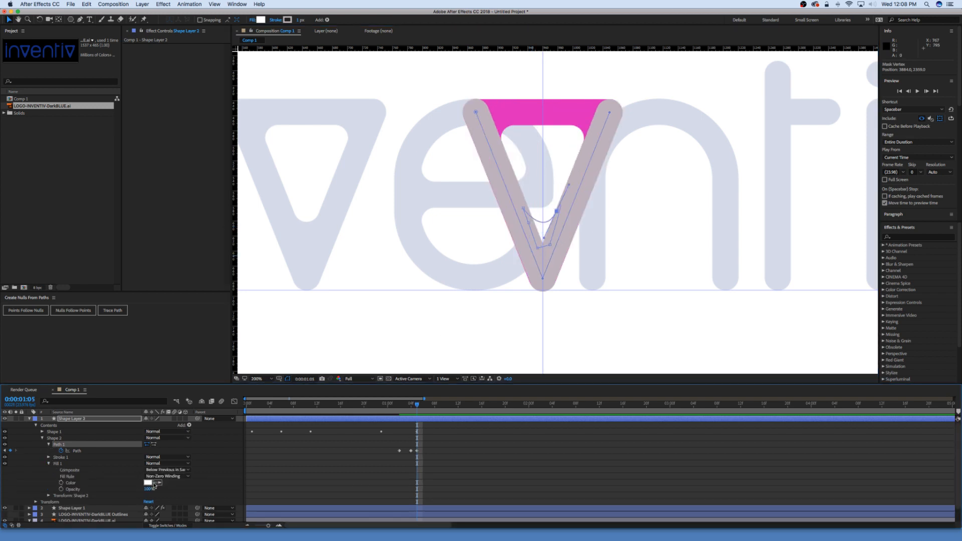
left_click(158, 482)
left_click(533, 263)
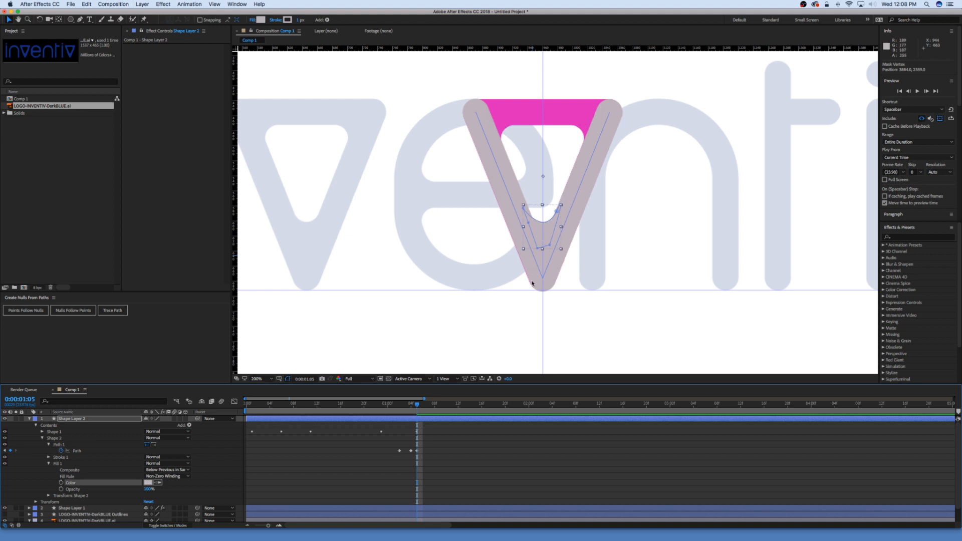
left_click(500, 312)
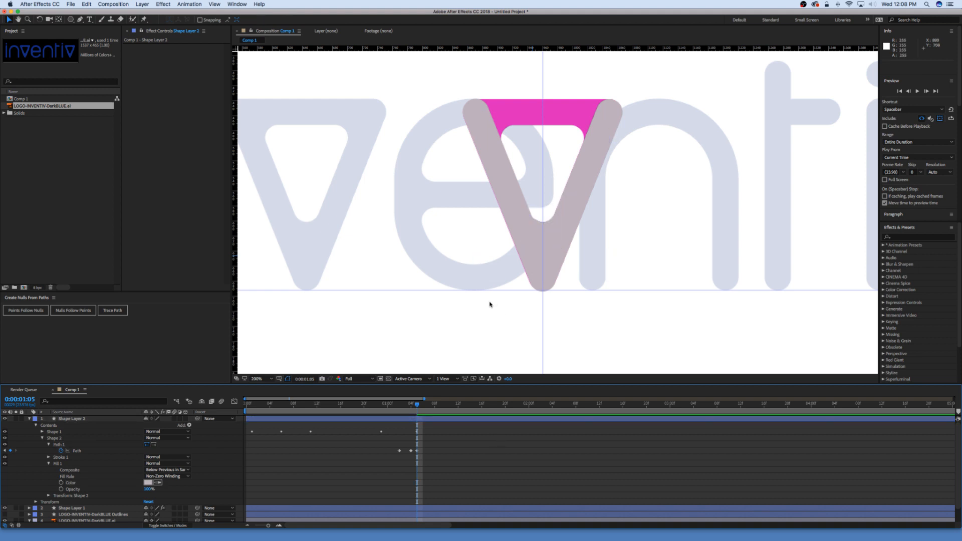
Step: Step back and forth through frames 0:00:01:02 to 0:00:01:05 to examine the filled inner corner as the V opens
key("Page_Up")
key("Page_Up")
key("Page_Down")
key("Page_Down")
key("Page_Up")
key("Page_Up")
key("period")
key("period")
key("comma")
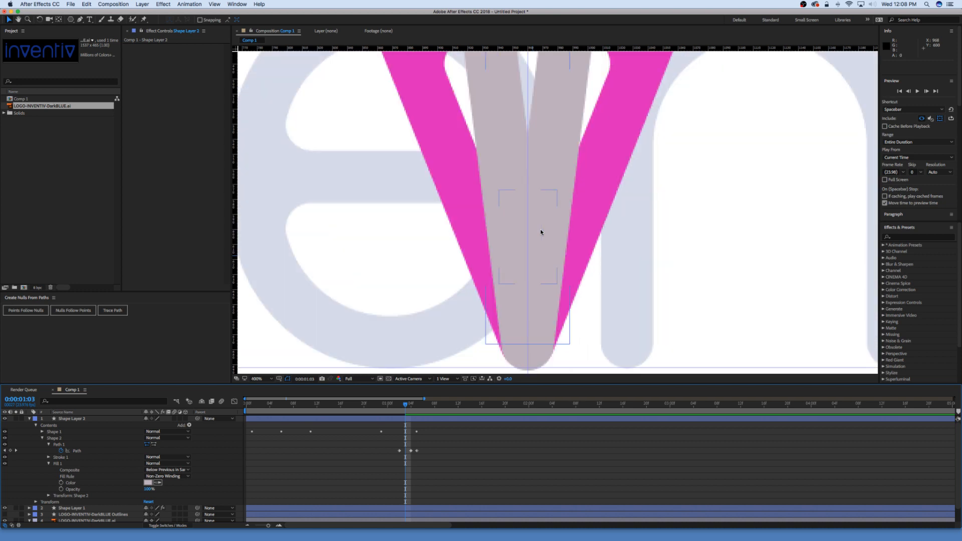
key("Page_Down")
key("Page_Down")
key("Page_Up")
key("Page_Up")
key("Page_Down")
key("Page_Down")
key("comma")
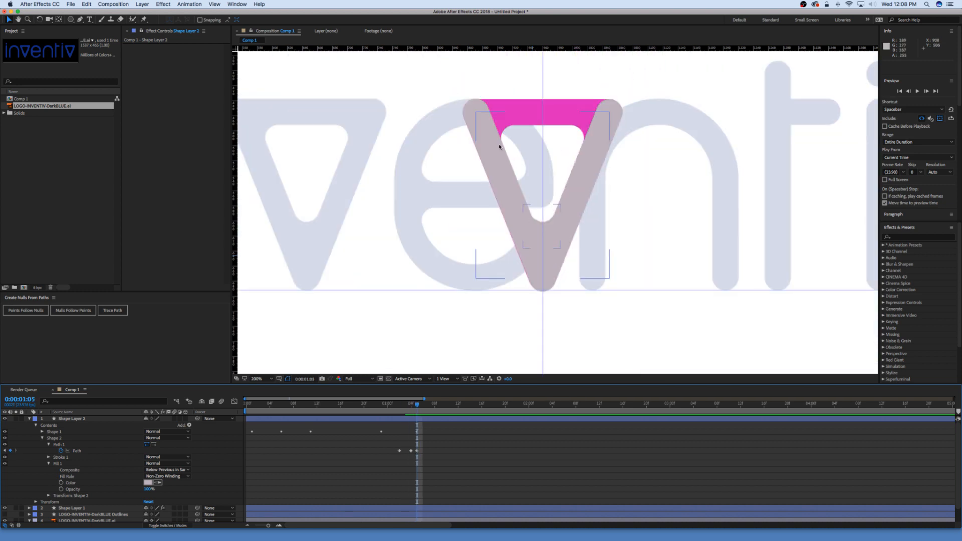
key("Page_Up")
key("Page_Up")
key("Page_Up")
key("Page_Down")
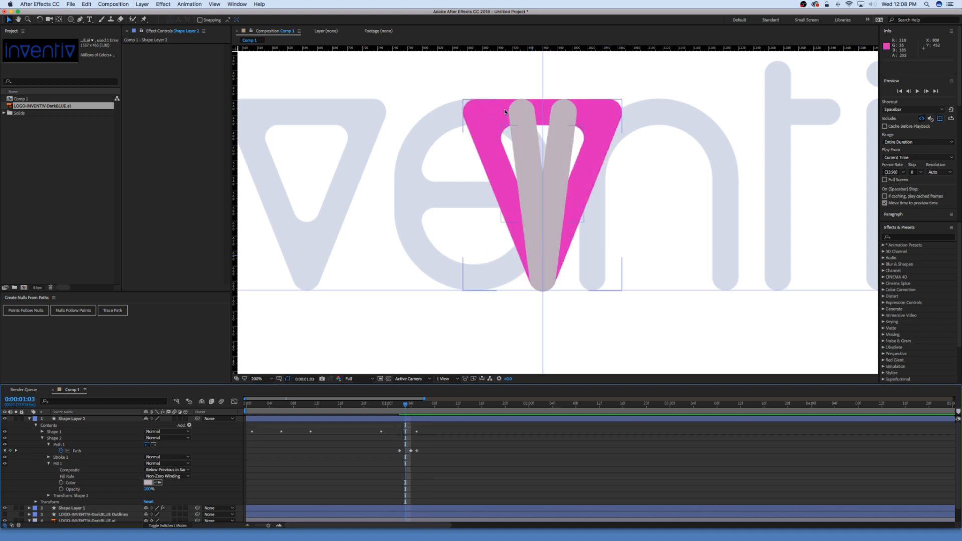
key("Page_Up")
key("Page_Up")
key("Page_Down")
key("Page_Down")
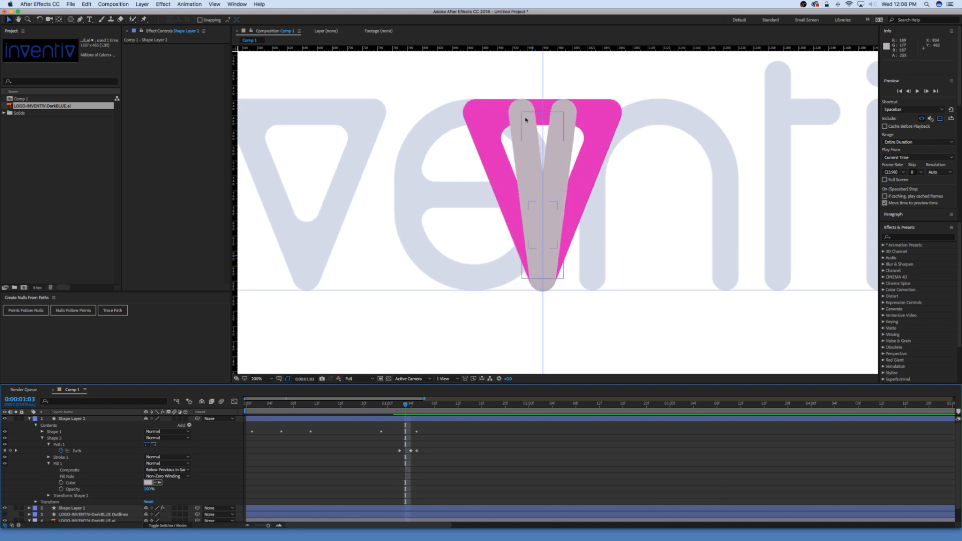
key("Page_Down")
key("Page_Down")
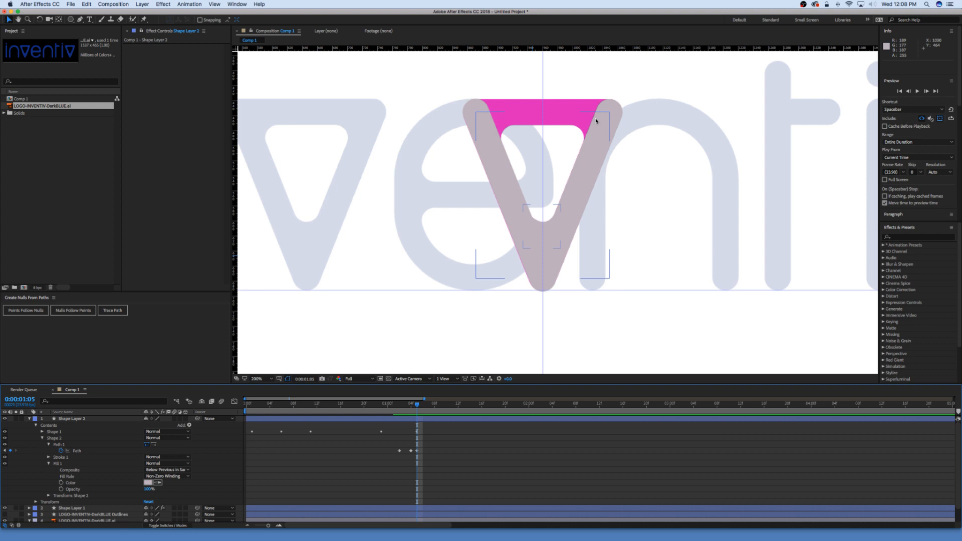
key("Page_Up")
key("Page_Up")
key("Page_Up")
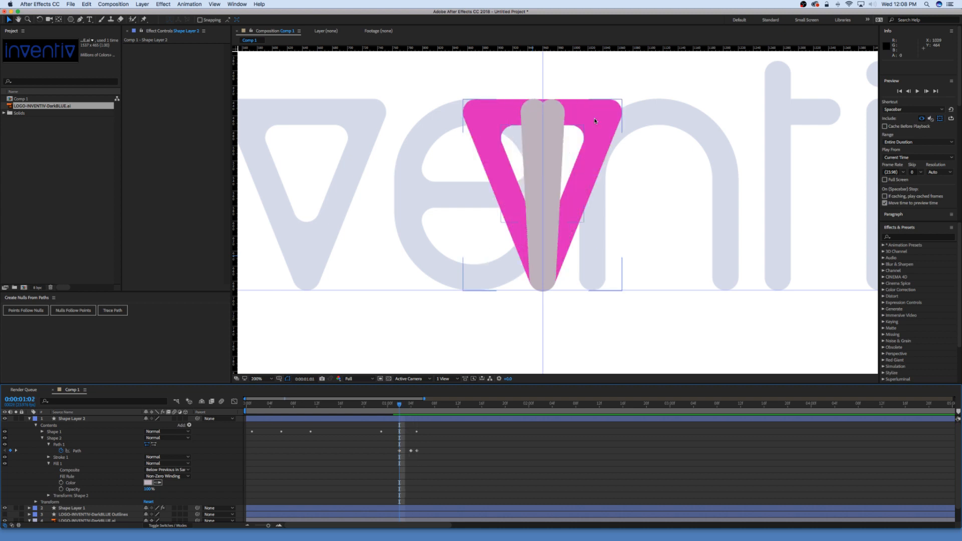
key("Page_Down")
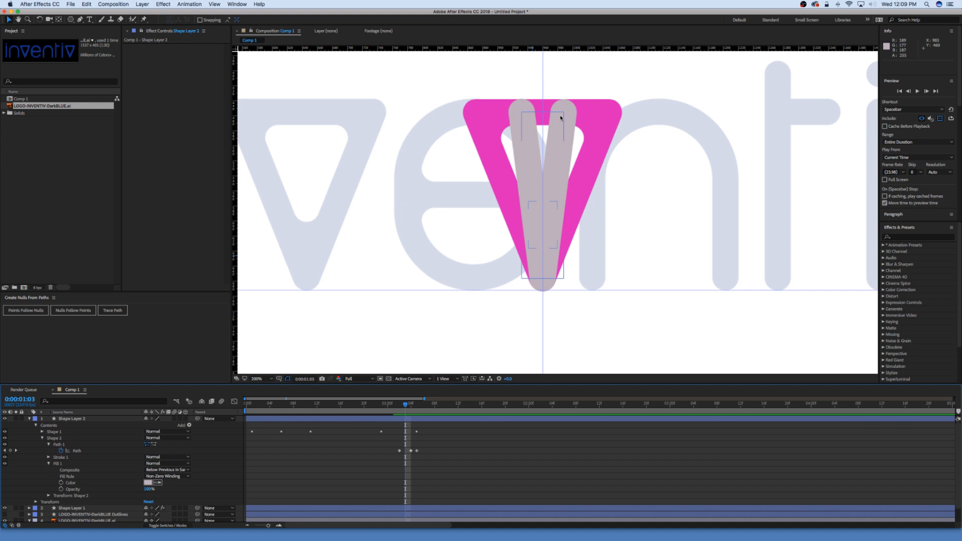
key("Page_Down")
key("Page_Down")
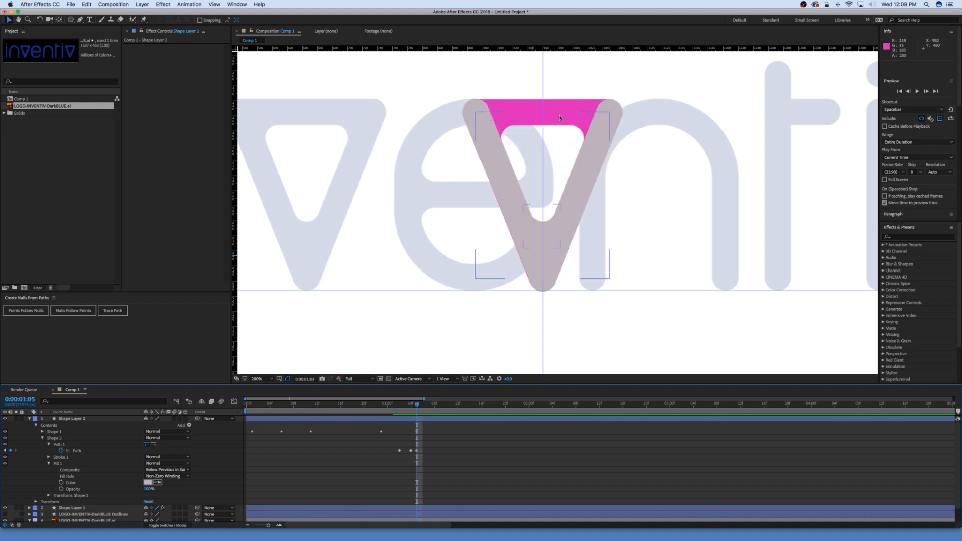
key("Page_Up")
key("Page_Up")
key("Page_Up")
key("Page_Down")
key("Page_Down")
key("Page_Down")
key("Page_Up")
key("Page_Up")
key("Page_Up")
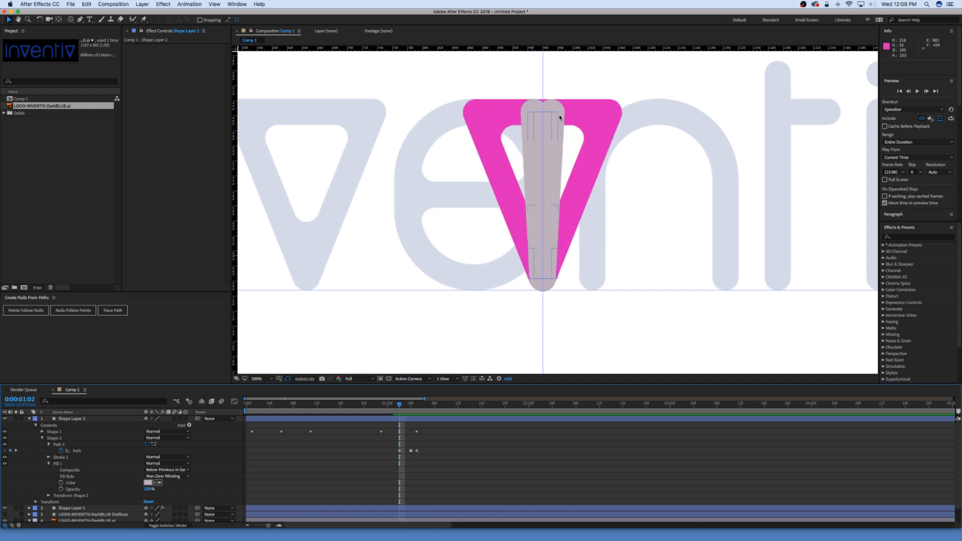
key("Page_Down")
key("Page_Down")
key("Page_Down")
key("Page_Up")
key("Page_Up")
key("Page_Down")
key("Page_Down")
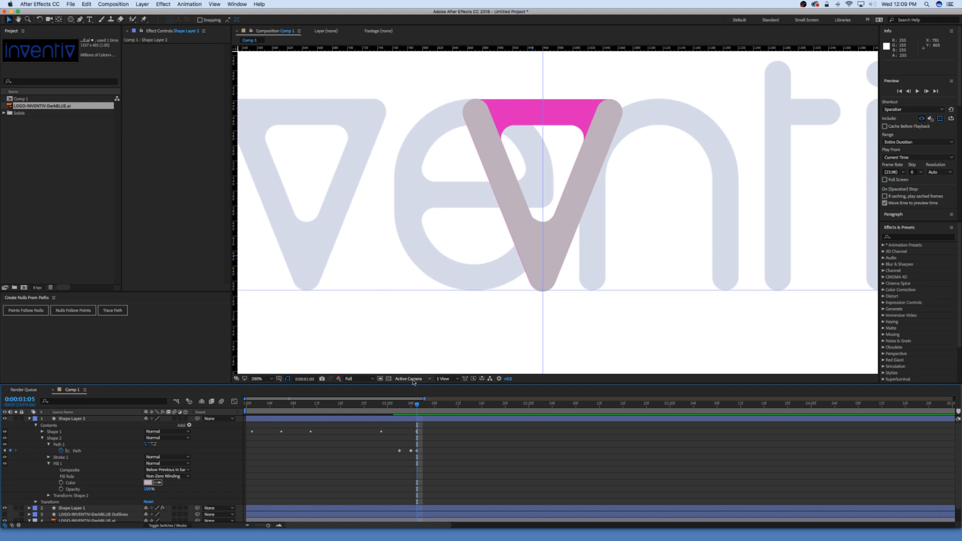
key("Page_Up")
key("Page_Up")
key("Page_Up")
key("Page_Down")
key("Page_Down")
key("Page_Down")
Step: At 0:00:01:05, draw a closed Pen shape in Shape Layer 2 over the V's top bar, following its two rounded inner corners
left_click(43, 439)
left_click(337, 419)
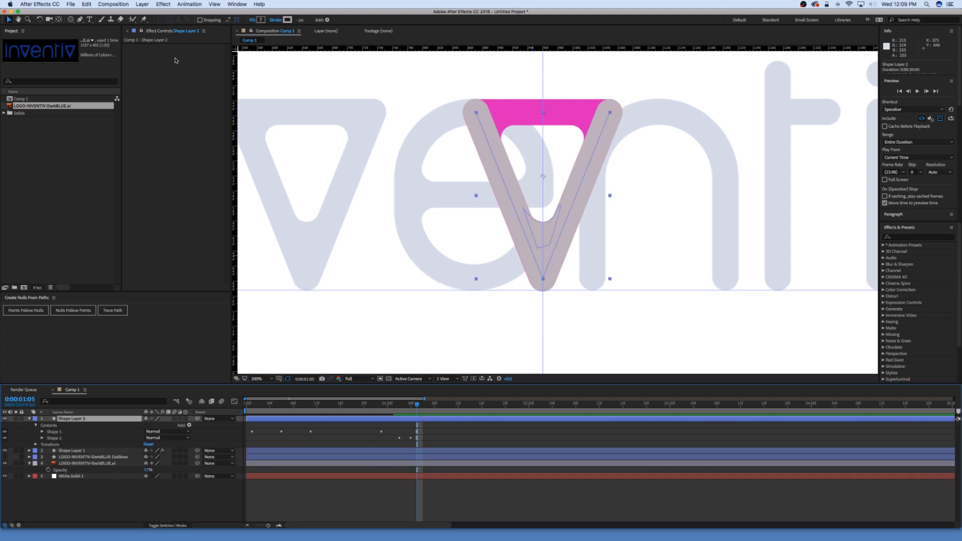
left_click(80, 19)
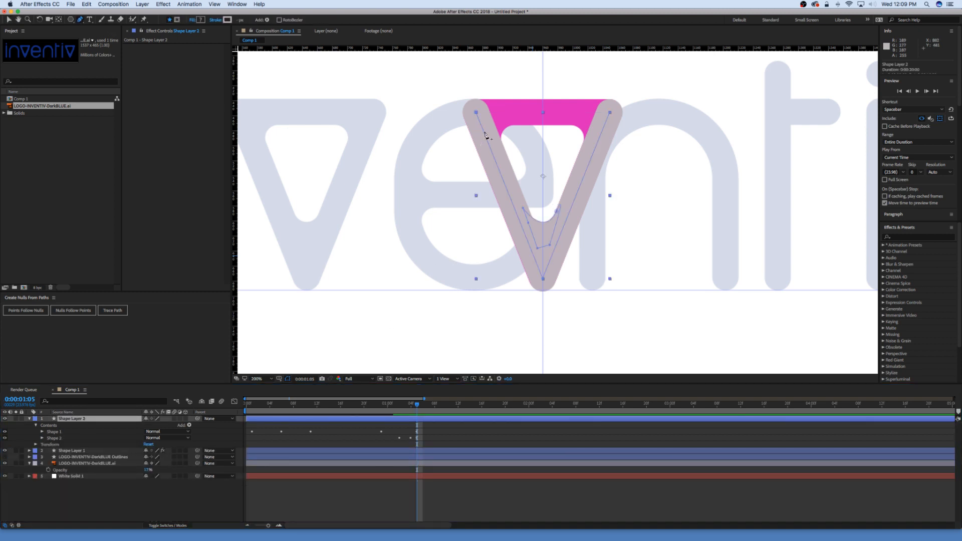
key("period")
left_click_drag(485, 55, 482, 161)
left_click(437, 199)
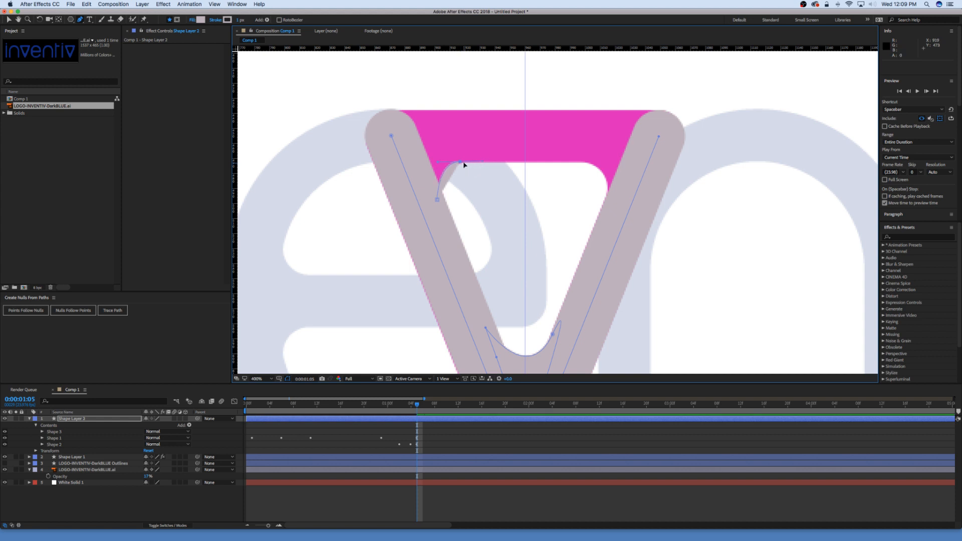
left_click(587, 162)
left_click_drag(609, 194, 605, 223)
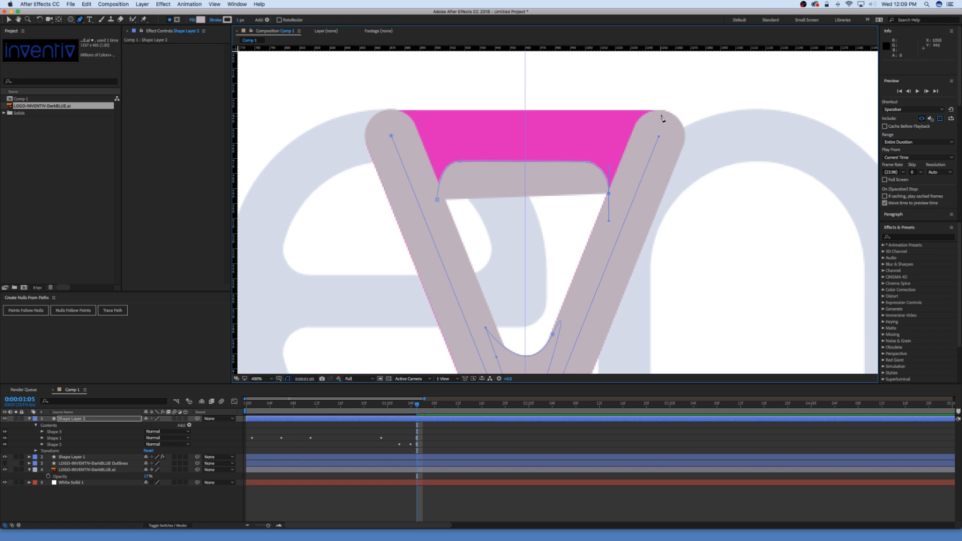
left_click_drag(658, 122, 658, 113)
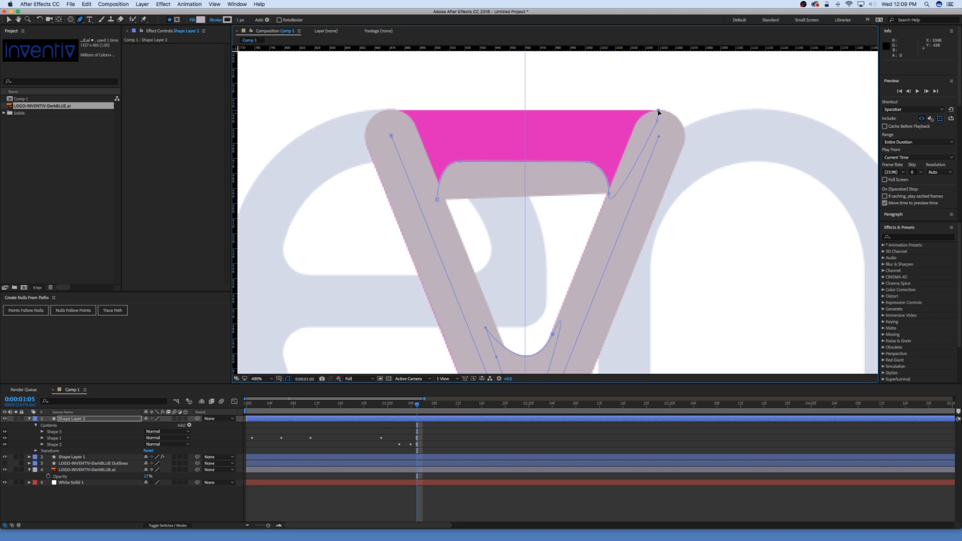
left_click(391, 110)
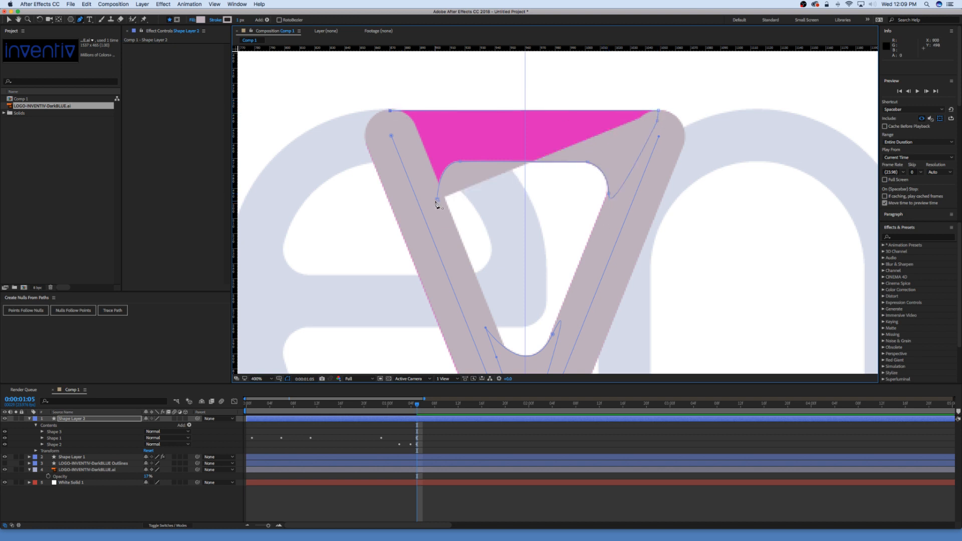
left_click_drag(437, 202, 437, 200)
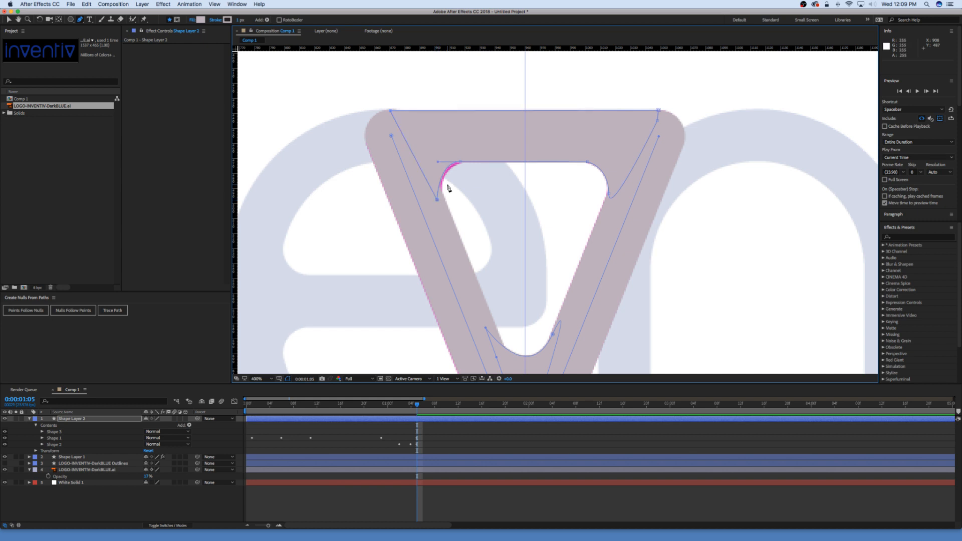
Step: Lower the opacity of Shape Layer 2 to 64% so the logo beneath shows through
scroll(447, 188, "up", 1)
scroll(451, 200, "up", 1)
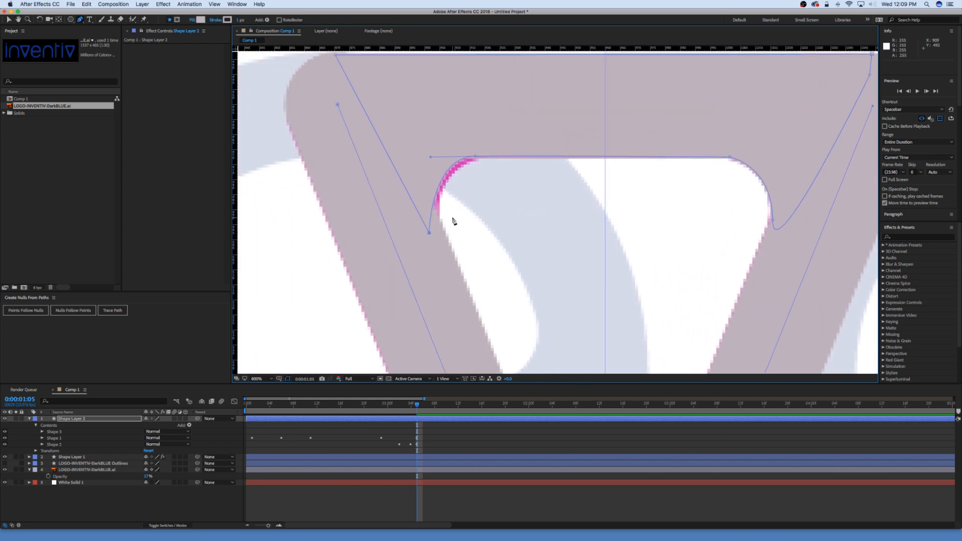
key("t")
left_click_drag(148, 426, 136, 425)
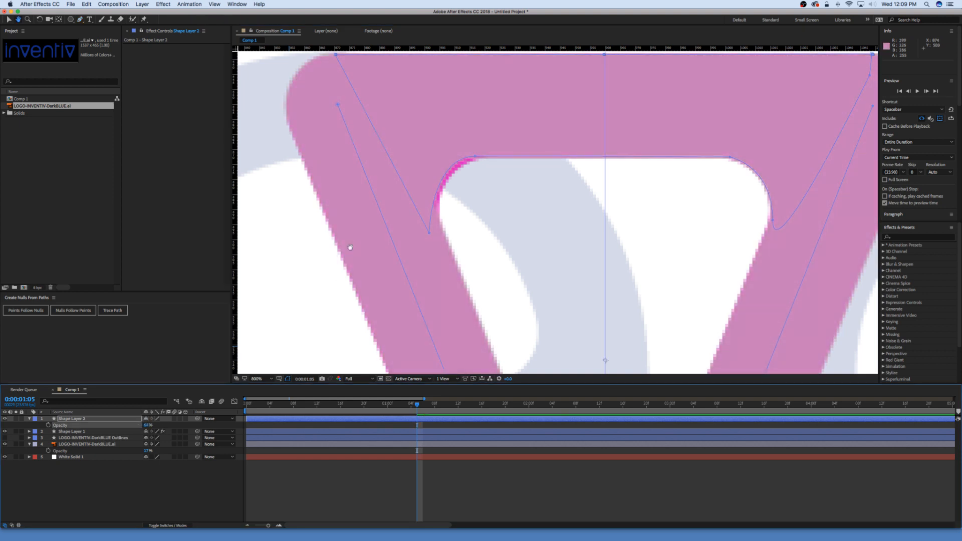
Step: Expand the contents of Shape Layer 2 down to the Path property of Shape 3
left_click_drag(347, 244, 333, 292)
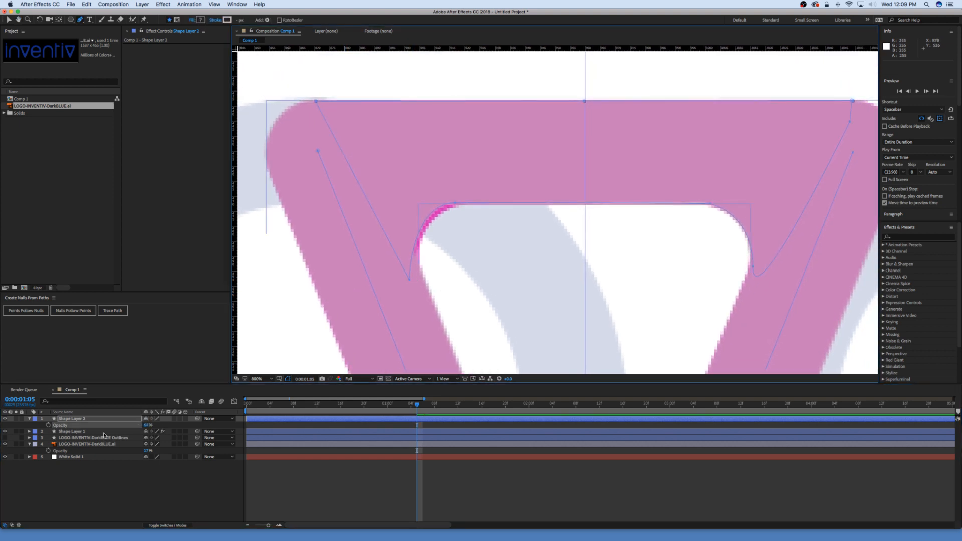
left_click(29, 418)
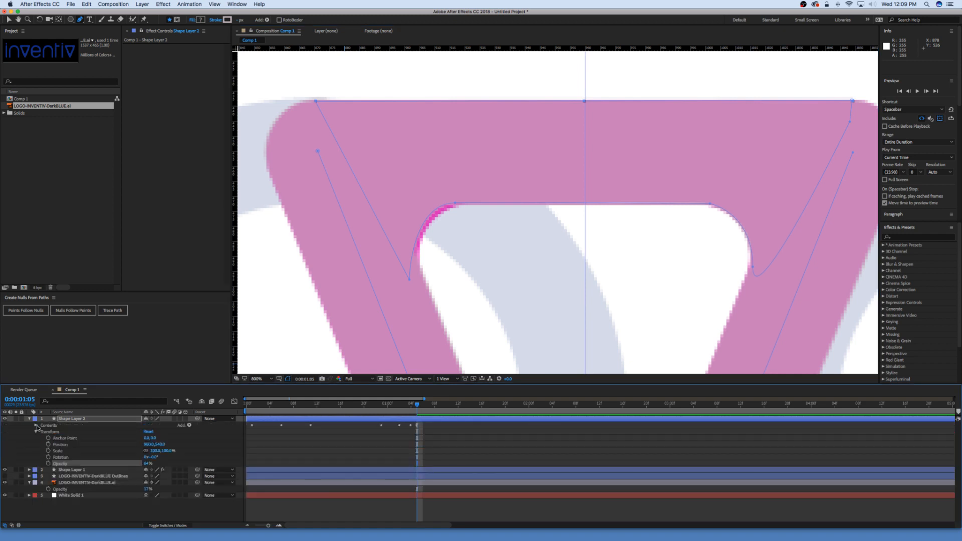
left_click(35, 425)
left_click(42, 432)
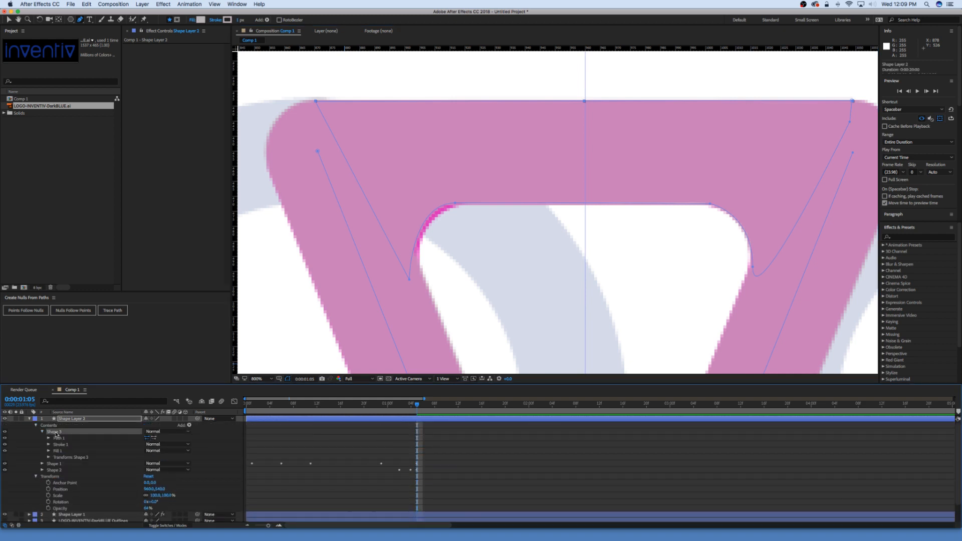
left_click(50, 438)
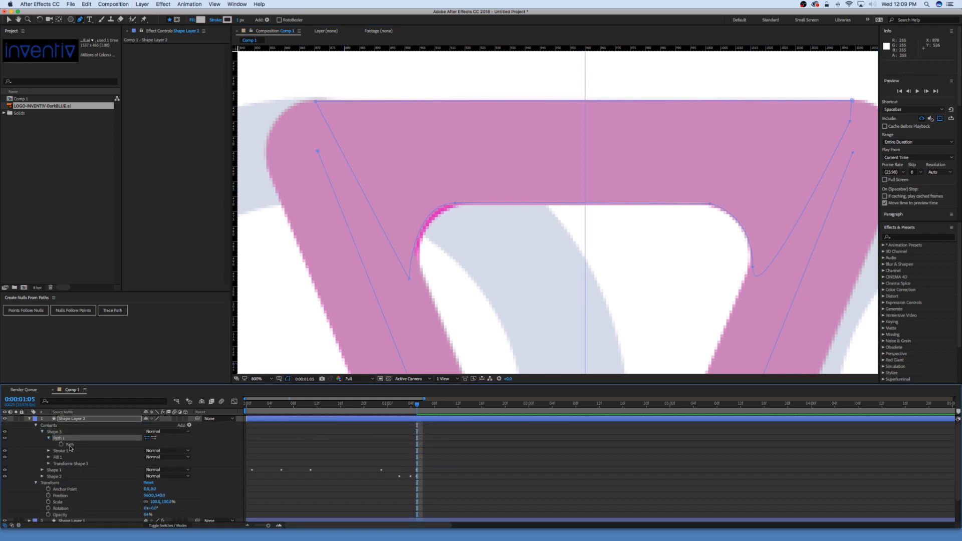
left_click(68, 445)
key("a")
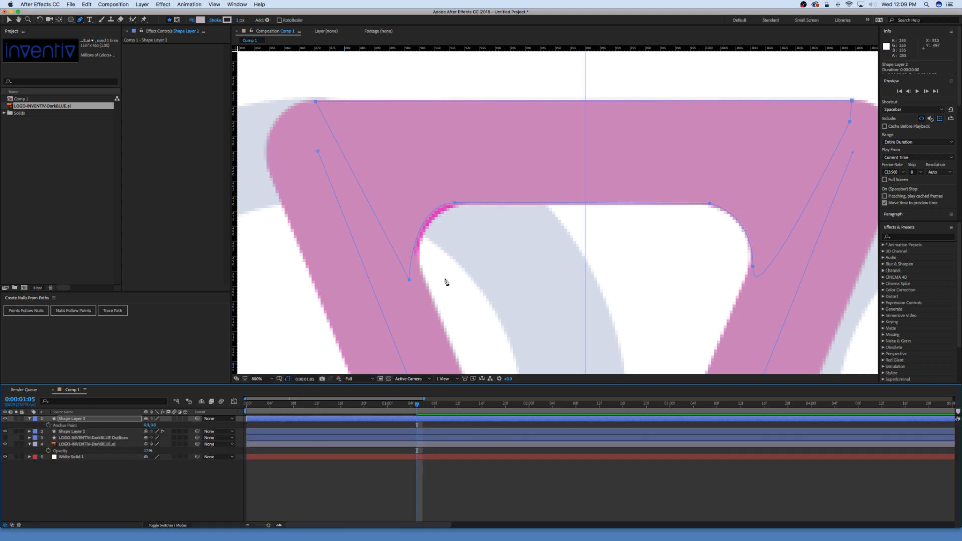
left_click(30, 418)
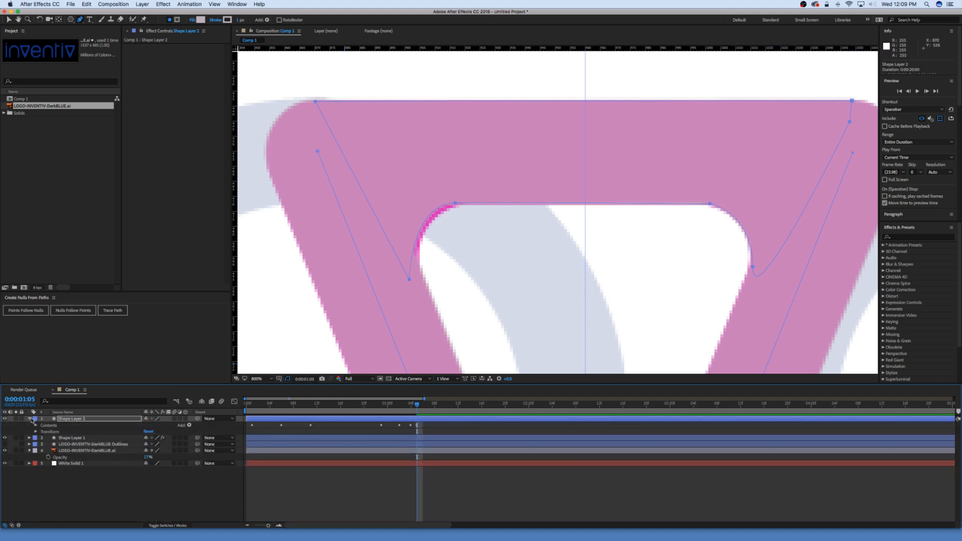
left_click(36, 425)
left_click(42, 431)
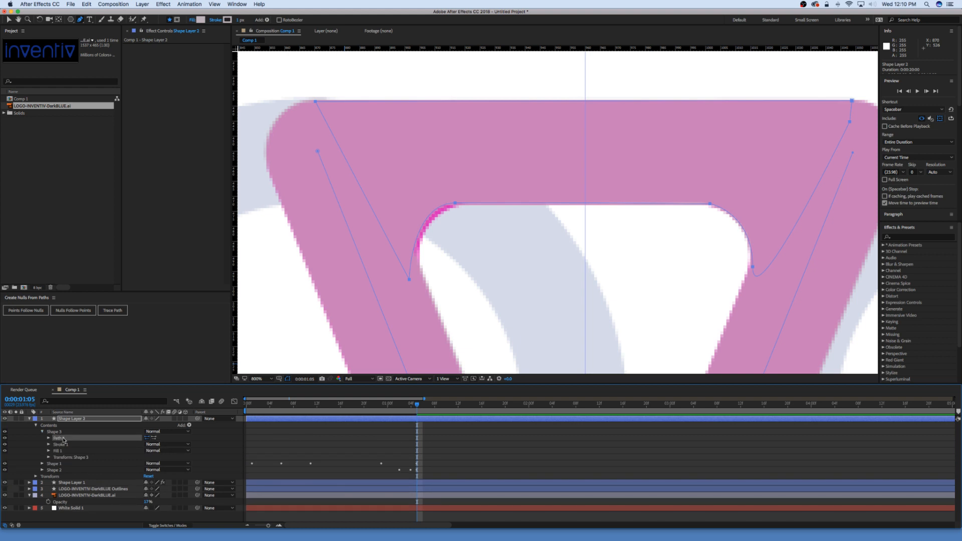
left_click(48, 438)
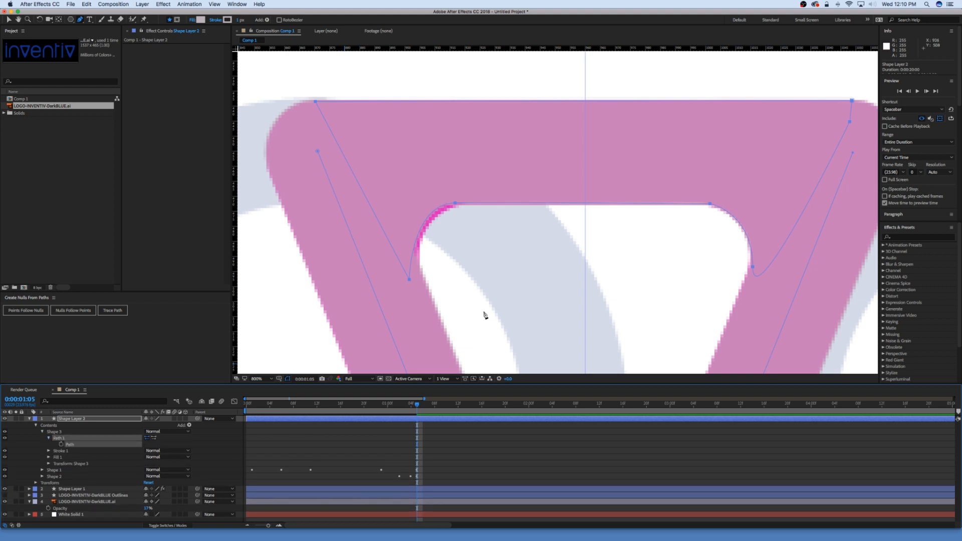
Step: Adjust the vertices and curve handle of Shape 3's path at the left inner corner to follow the logo's rounded edge
key("v")
left_click(408, 279)
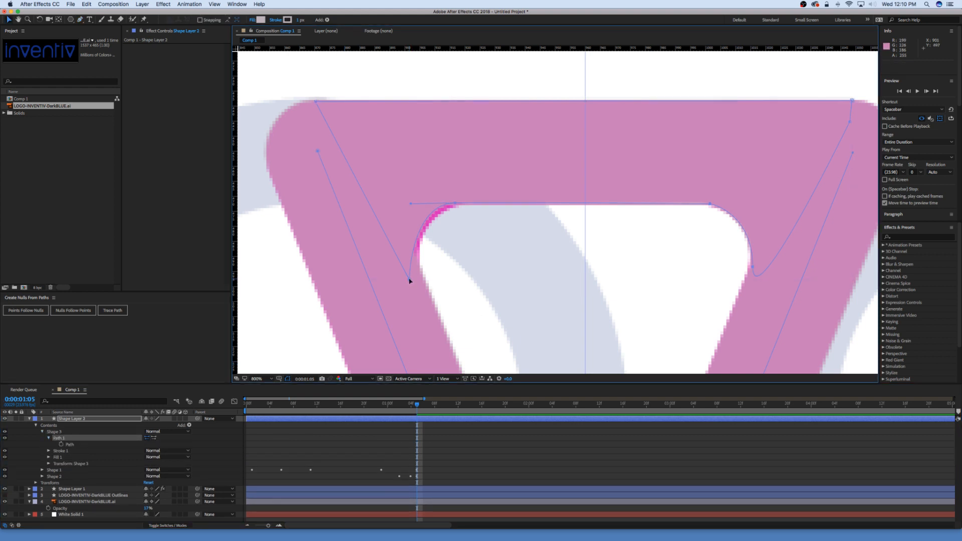
left_click_drag(409, 279, 412, 284)
left_click_drag(456, 203, 457, 205)
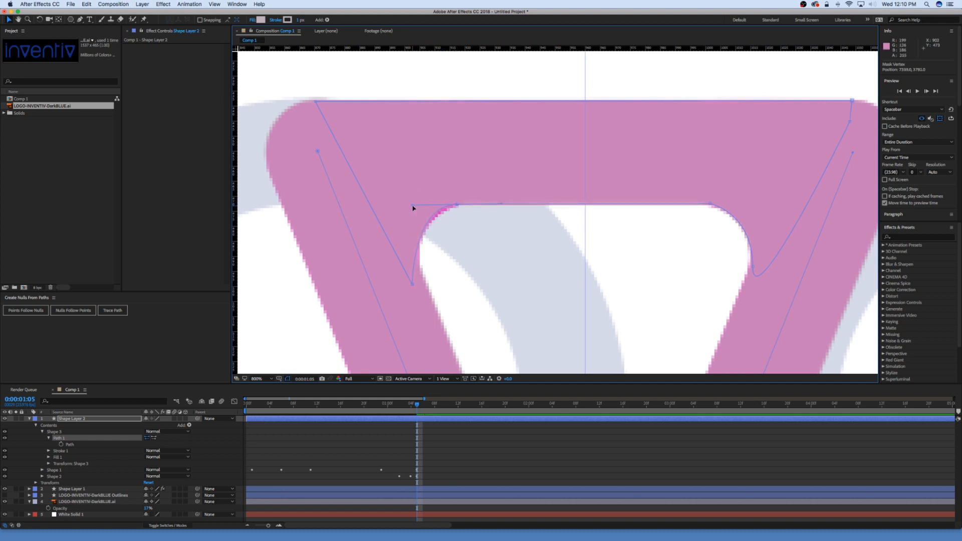
left_click_drag(413, 207, 461, 207)
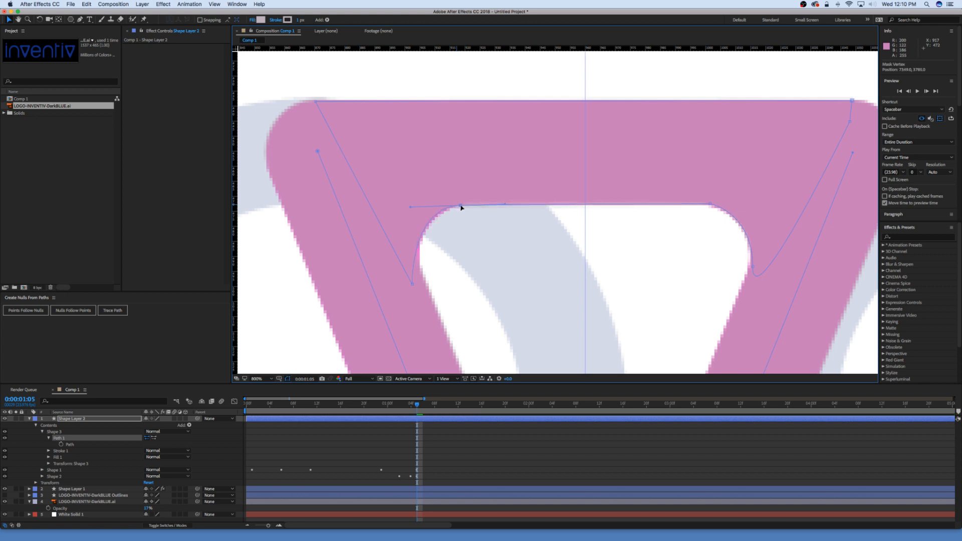
Step: Reposition the lower vertex of Shape 3's path at the right inner corner along the V's arm
left_click(710, 204)
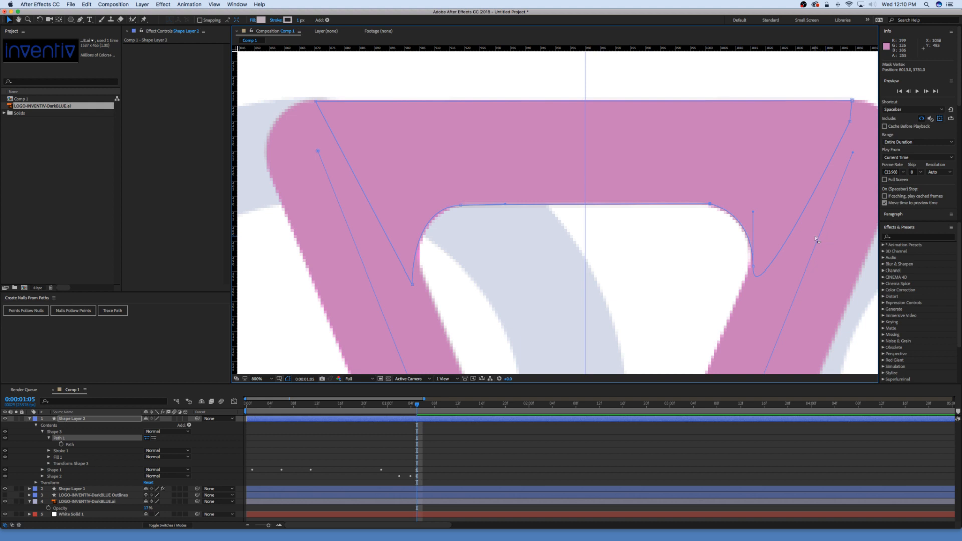
left_click(755, 272)
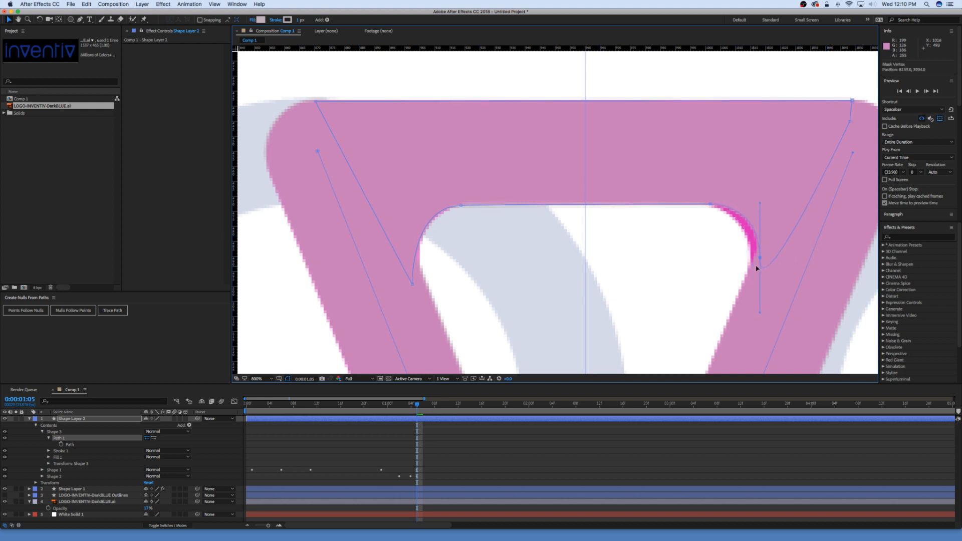
left_click_drag(752, 271, 755, 271)
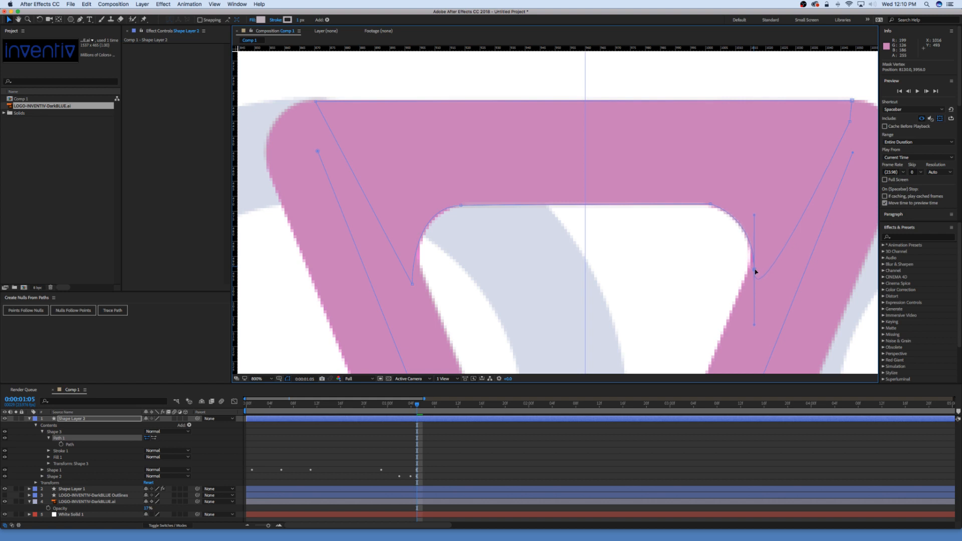
Step: Nudge the upper-right and upper-left vertices of Shape 3's path inward so they stay inside the V's rounded outer corners
scroll(759, 113, "right", 4)
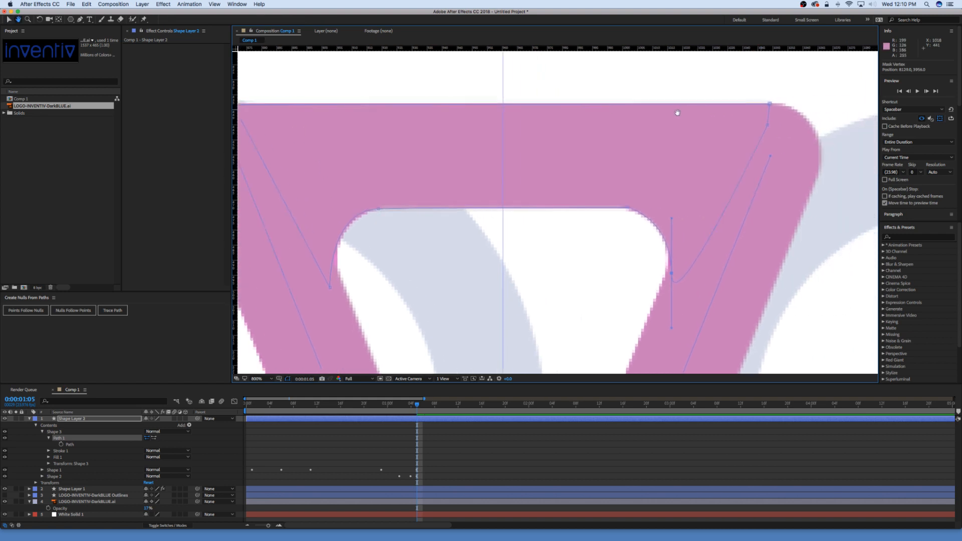
left_click(768, 105)
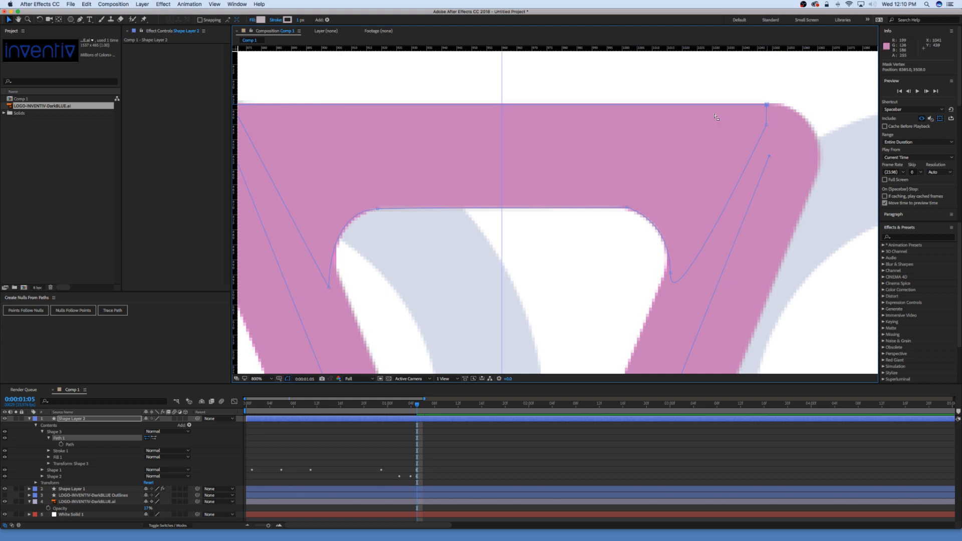
left_click_drag(695, 103, 781, 94)
left_click_drag(635, 123, 726, 129)
key("v")
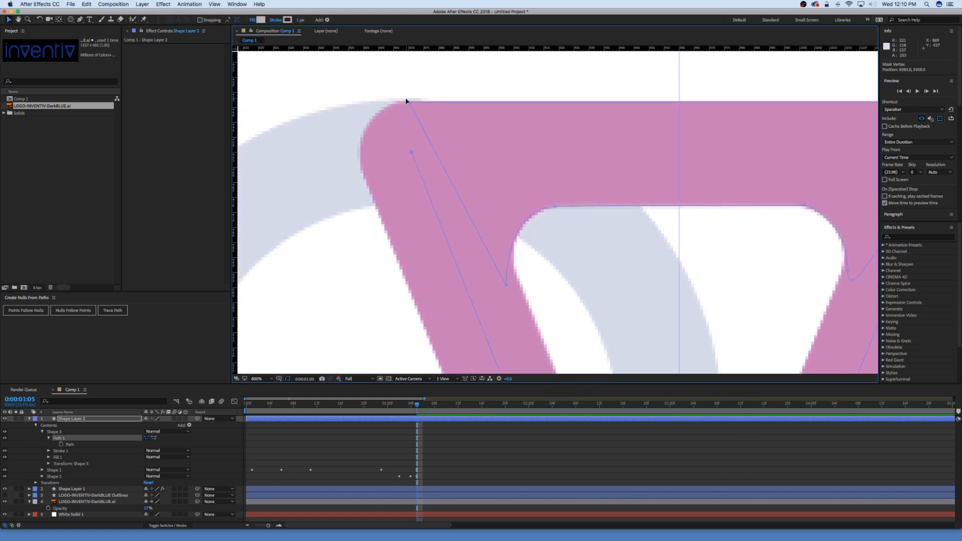
left_click_drag(410, 103, 417, 104)
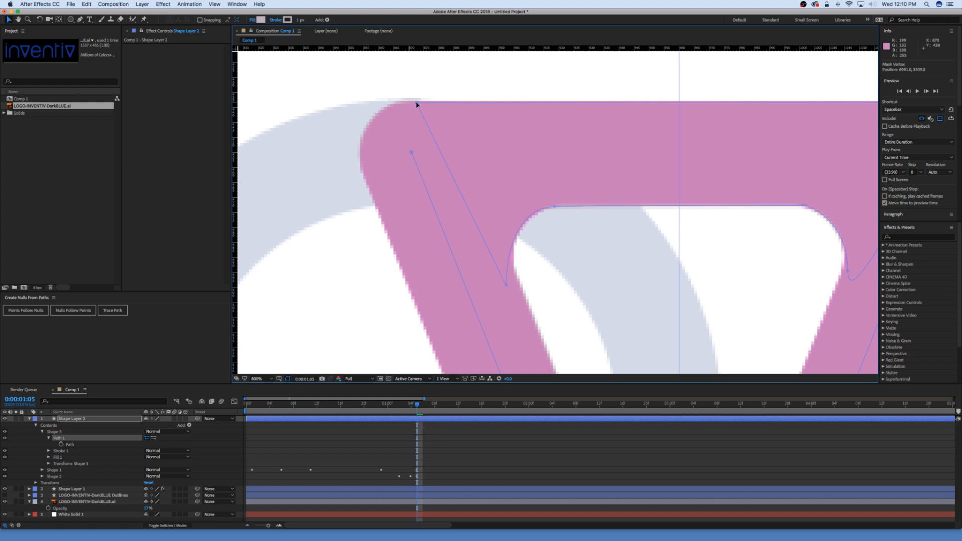
Step: Fine-tune the lower vertex, upper vertex and curve handle at the left inner corner of Shape 3's path
left_click_drag(516, 143, 468, 116)
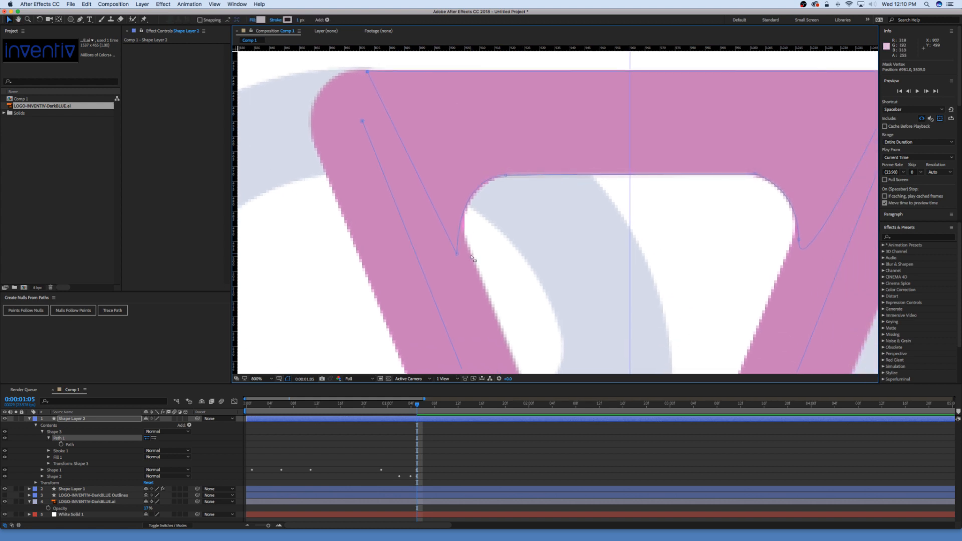
left_click_drag(458, 253, 460, 256)
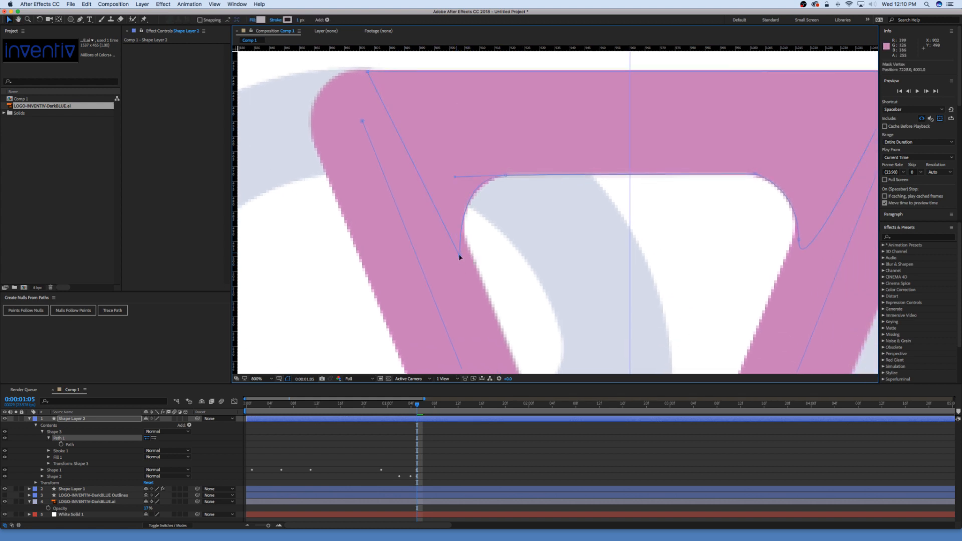
left_click_drag(455, 177, 448, 177)
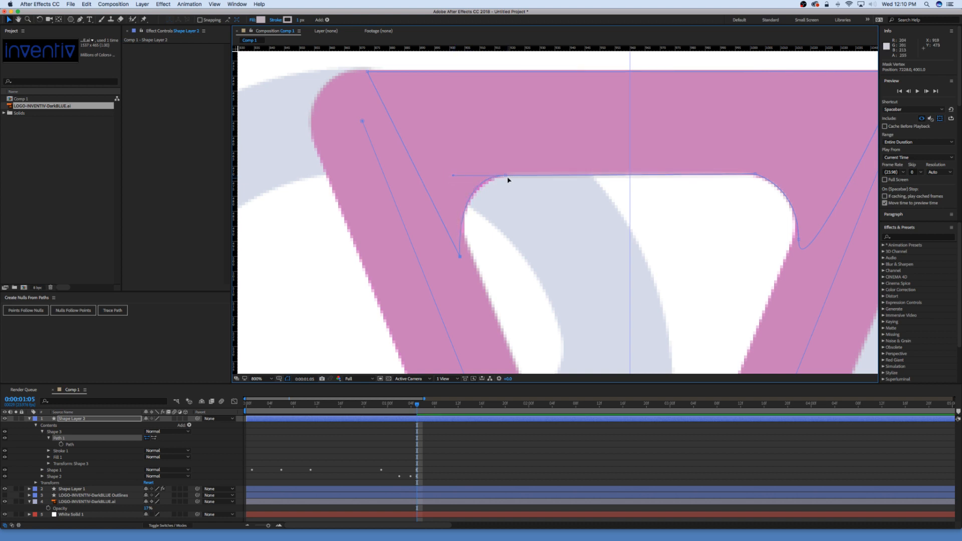
left_click_drag(507, 177, 508, 176)
Step: Reshape the right inner corner of Shape 3's path by lowering its arm vertex, extending the handle and shifting the upper vertex
left_click(800, 244)
left_click_drag(796, 240, 796, 259)
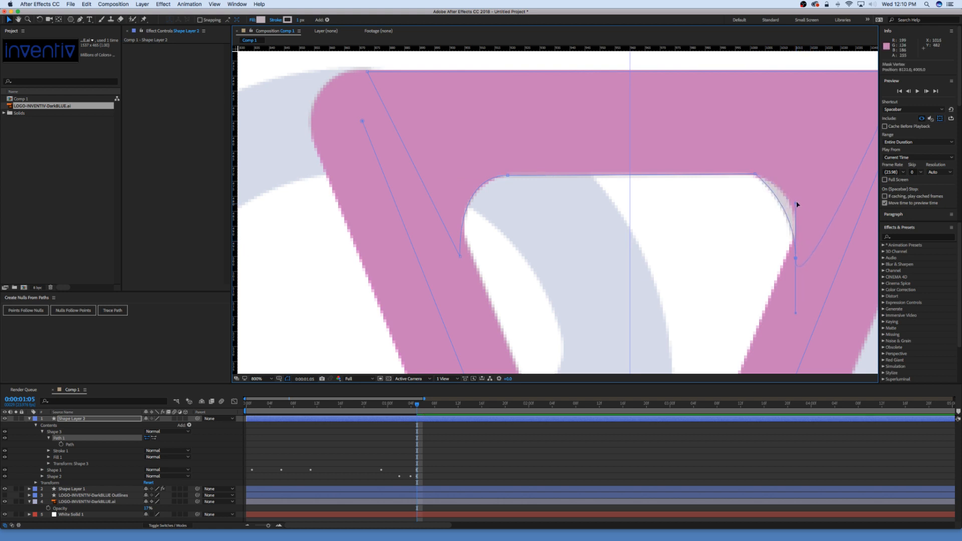
left_click_drag(796, 202, 803, 178)
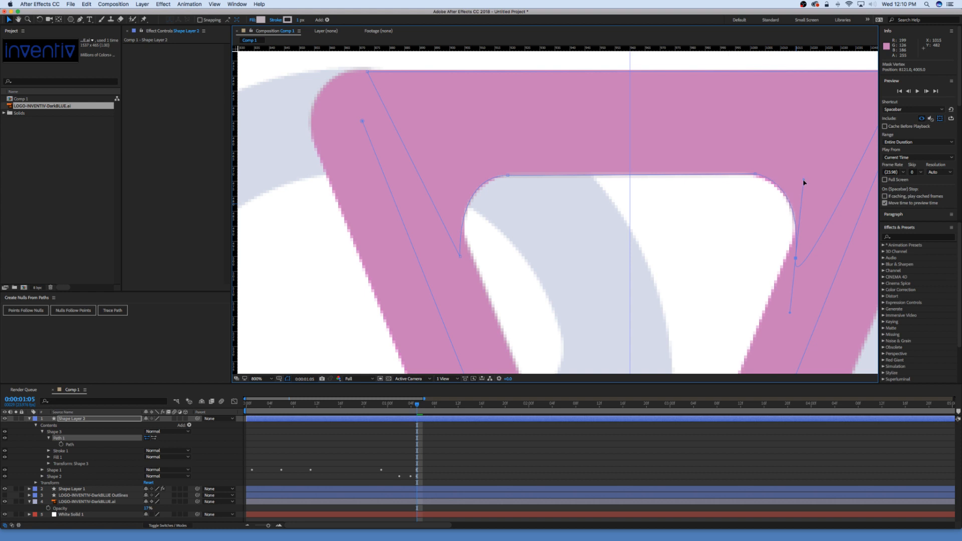
left_click_drag(796, 260, 793, 254)
left_click_drag(754, 174, 752, 175)
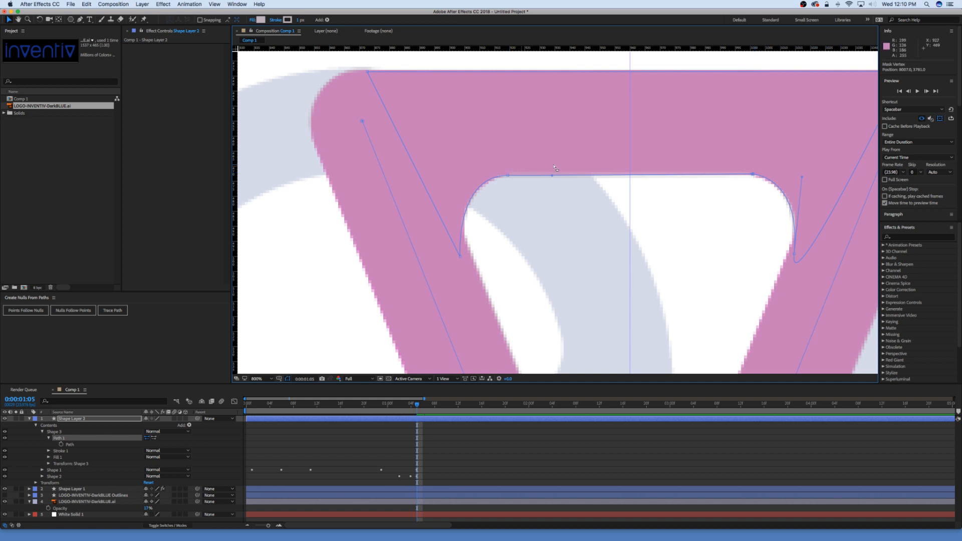
Step: Move to 0:00:01:08 and set the first keyframe on Shape 3's Path property
key("space")
mouse_move(666, 155)
left_mouse_down()
mouse_move(599, 168)
mouse_move(602, 131)
left_mouse_up()
key("comma")
key("space")
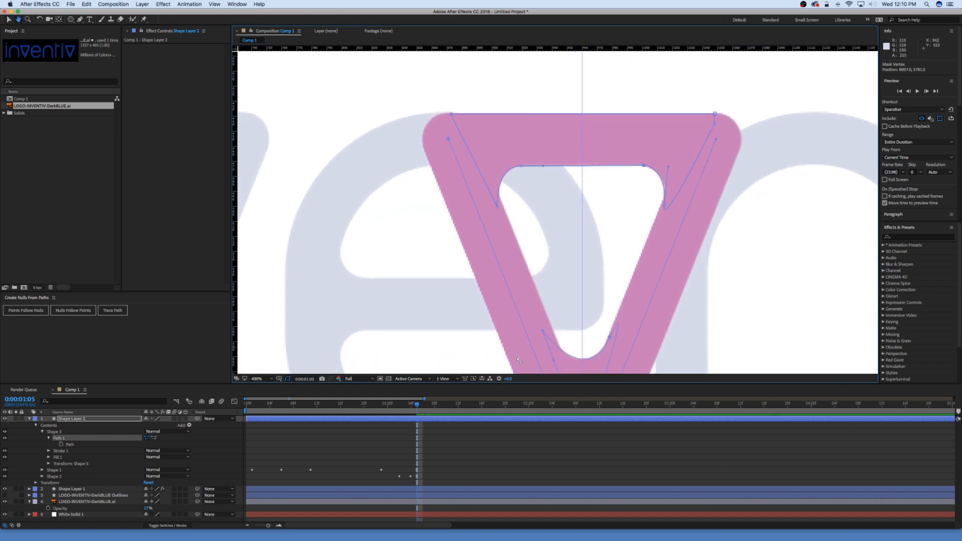
mouse_move(417, 404)
left_mouse_down()
mouse_move(402, 406)
mouse_move(416, 407)
left_mouse_up()
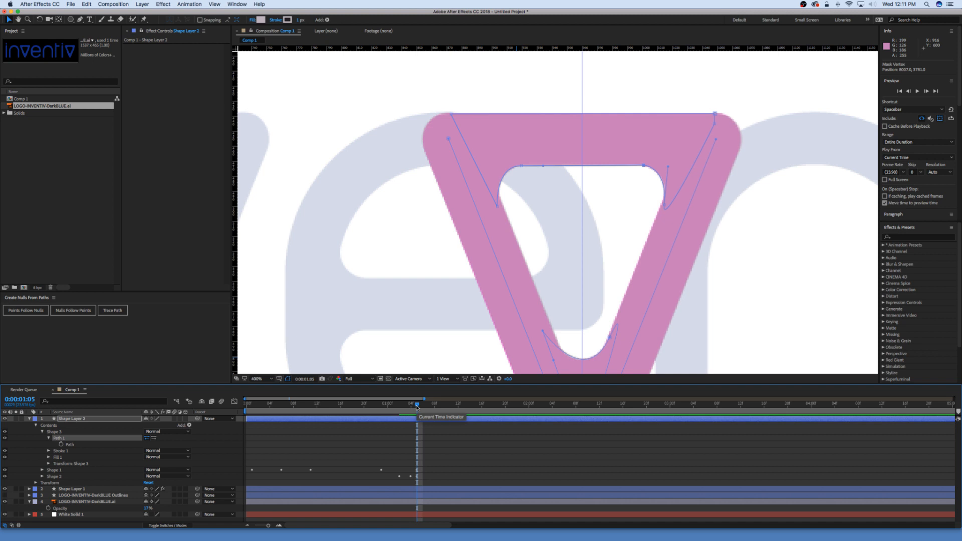
key("Page_Down")
key("Page_Down")
key("Page_Down")
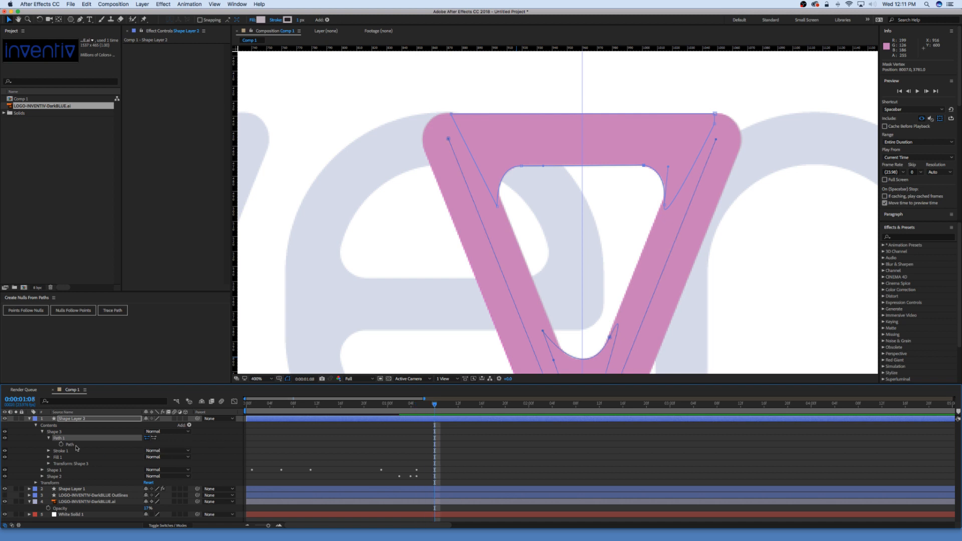
left_click(61, 445)
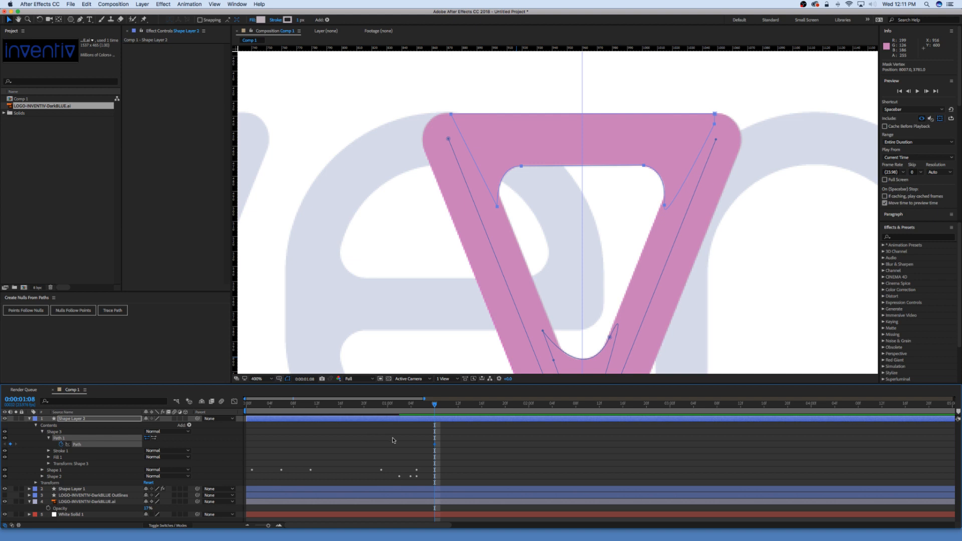
Step: Go back to 0:00:01:05, select Shape 3's Path, and convert its upper-left vertex with the Pen tool
key("Page_Up")
key("Page_Up")
key("Page_Up")
key("Page_Down")
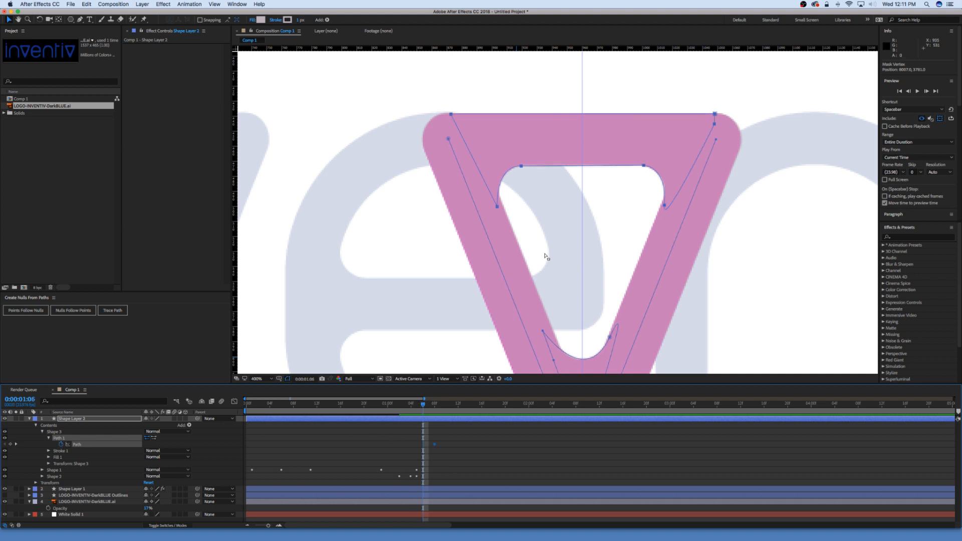
key("Page_Down")
key("Page_Up")
key("Page_Up")
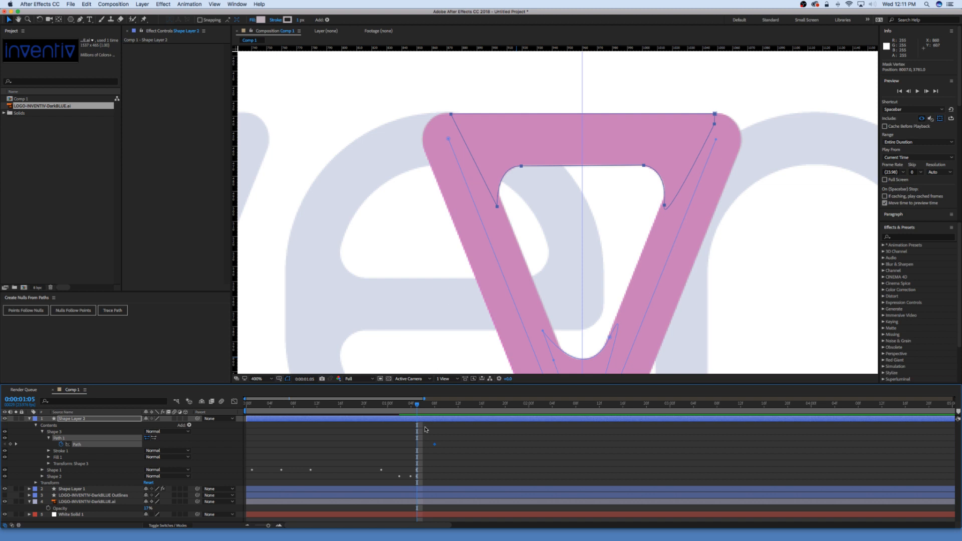
left_click(341, 422)
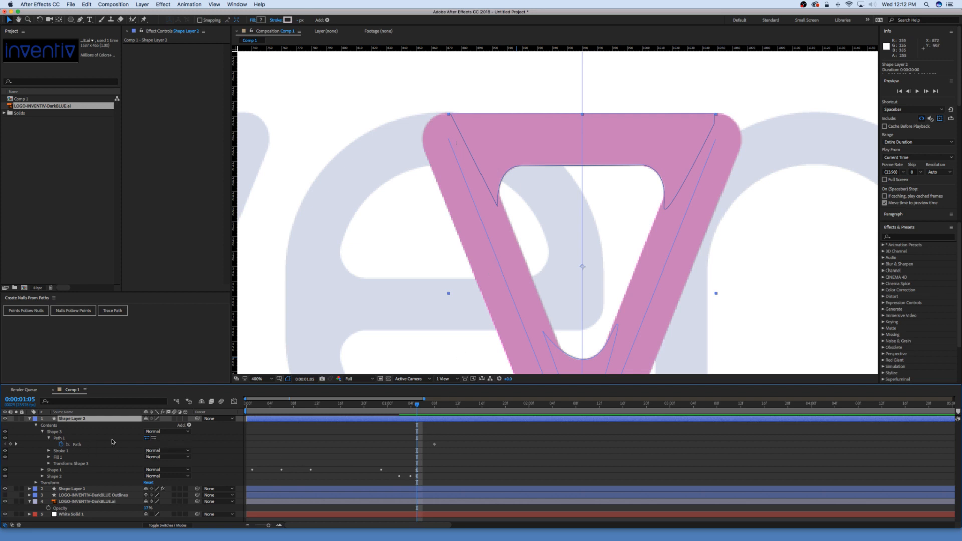
left_click(427, 438)
left_click(76, 444)
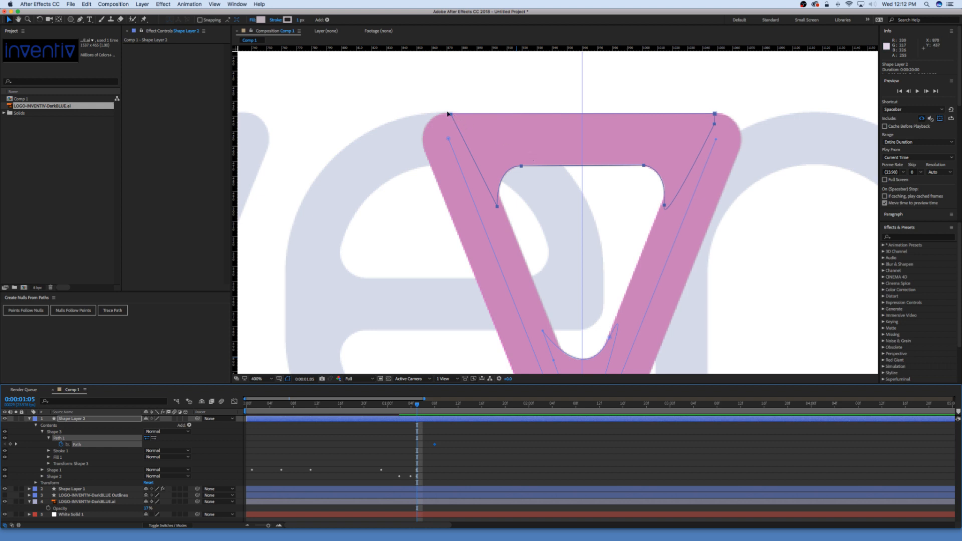
left_click(80, 20)
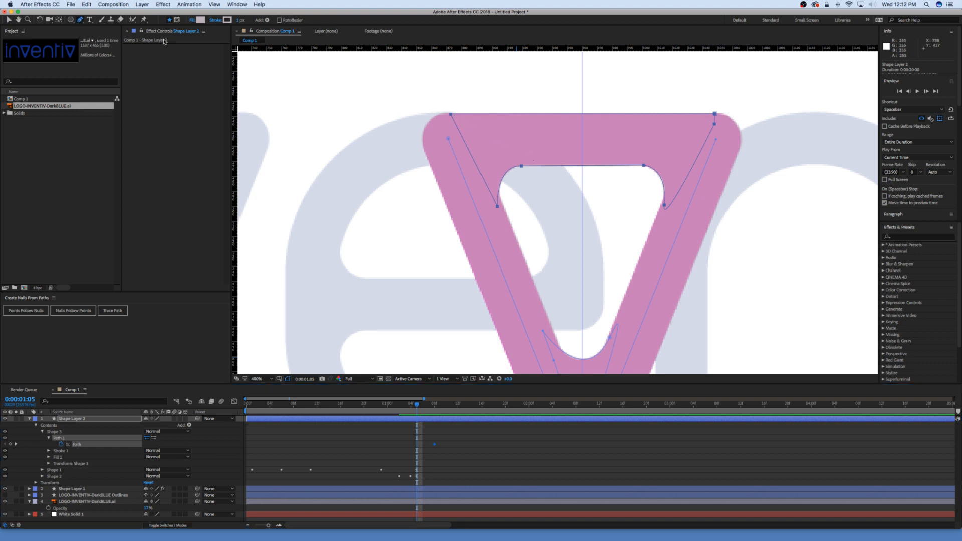
left_click(451, 115, "alt")
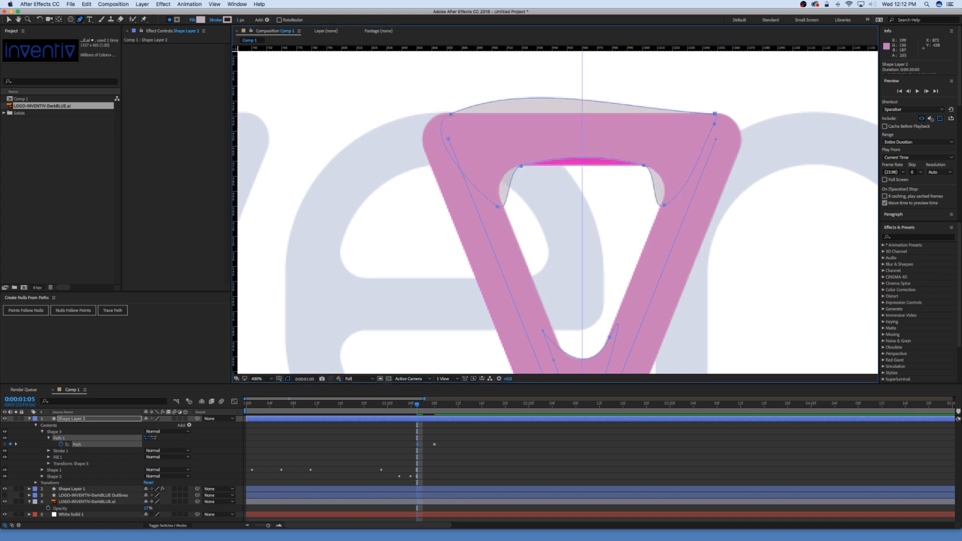
Step: Try to convert the upper-right vertex and reshape the upper-left one on Shape 3's path, and undo the last path edits
left_click(715, 114, "alt")
left_click(715, 114, "alt")
left_click_drag(469, 107, 453, 117)
key("super+z")
key("super+z")
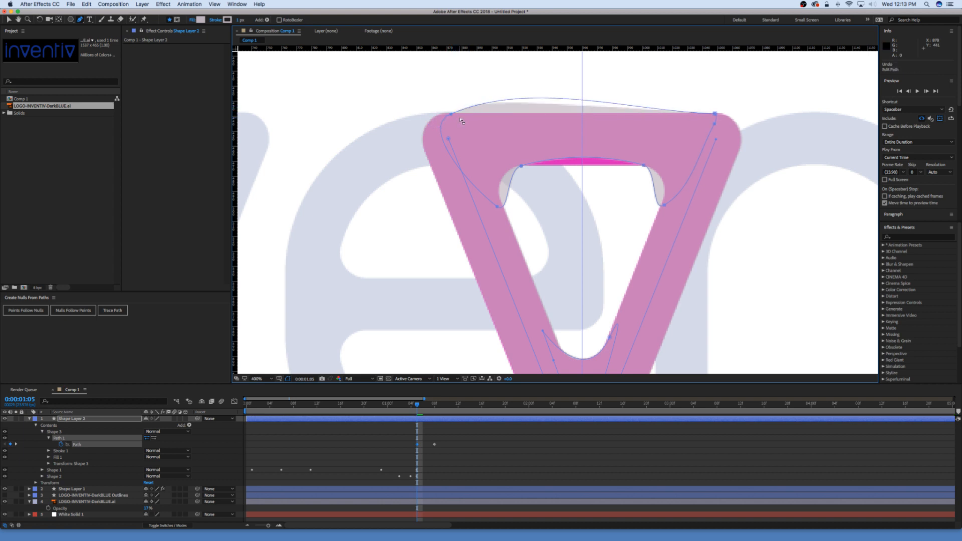
Step: Undo the last path edit, then pull curve handles from the upper-left vertex to bow Shape 3's top edge downward at 0:00:01:05
key("super+z")
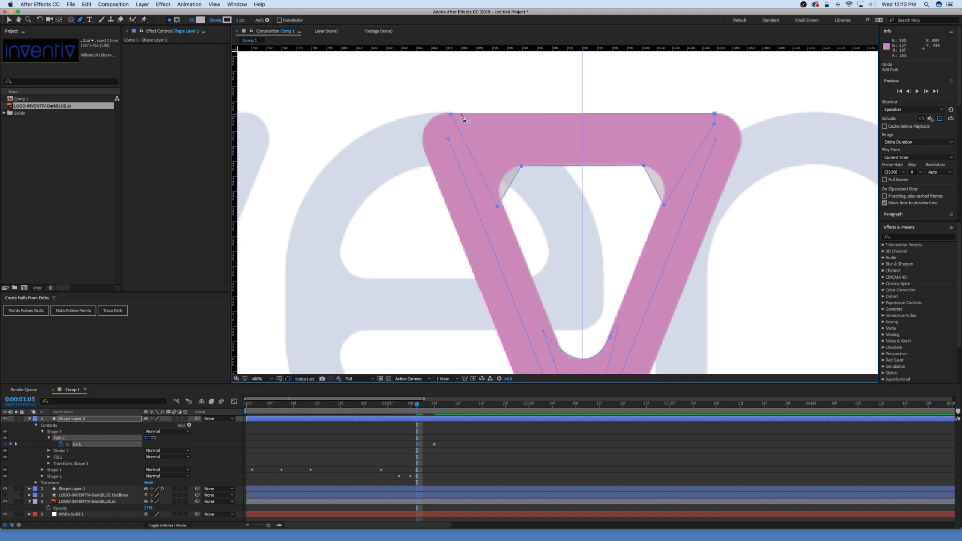
left_click_drag(461, 114, 522, 149)
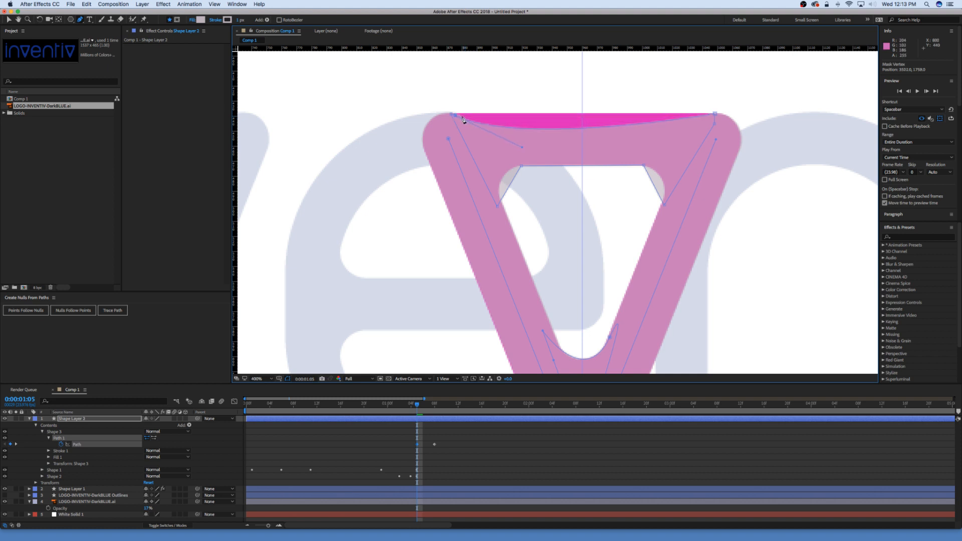
left_click_drag(455, 115, 458, 116)
left_click_drag(523, 146, 543, 147)
Step: Convert the two upper inner vertices of Shape 3's path to smooth points and shape their handles to match the rounded inner corners
left_click_drag(521, 167, 515, 169)
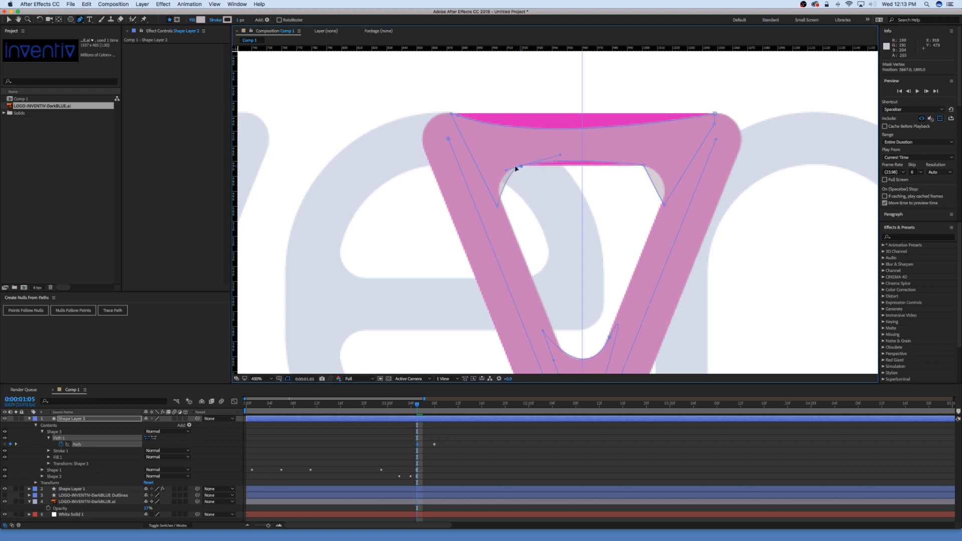
left_click_drag(516, 168, 511, 170)
left_click(643, 167, "alt")
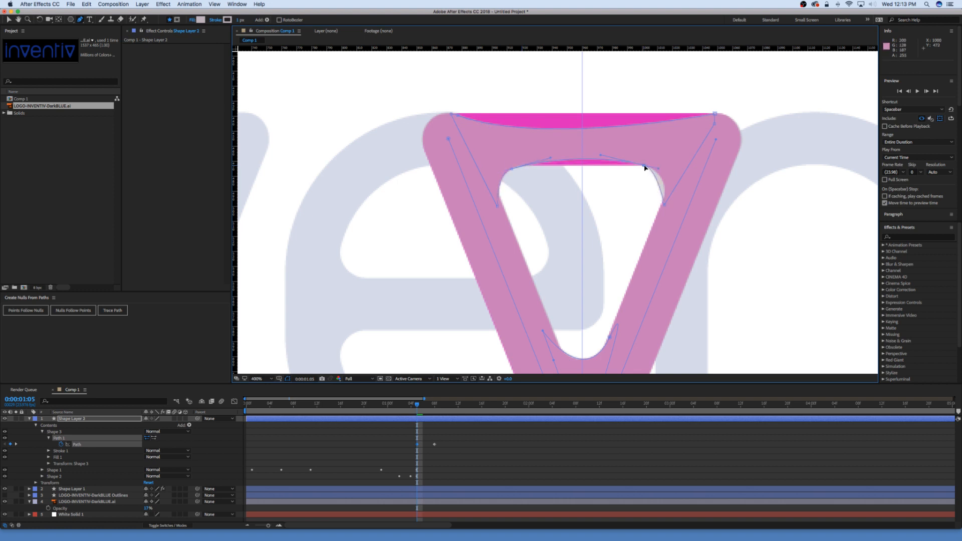
left_click_drag(643, 166, 652, 172)
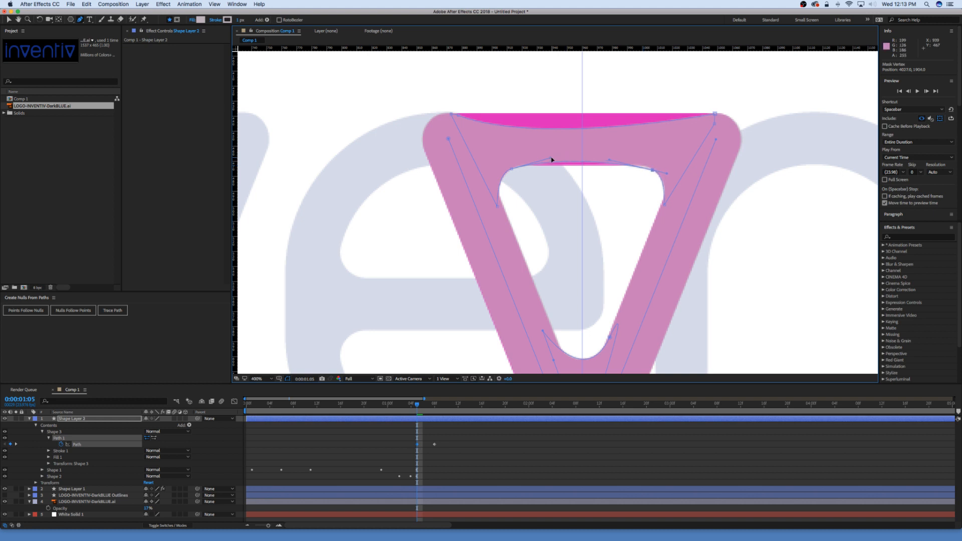
left_click_drag(551, 159, 497, 170)
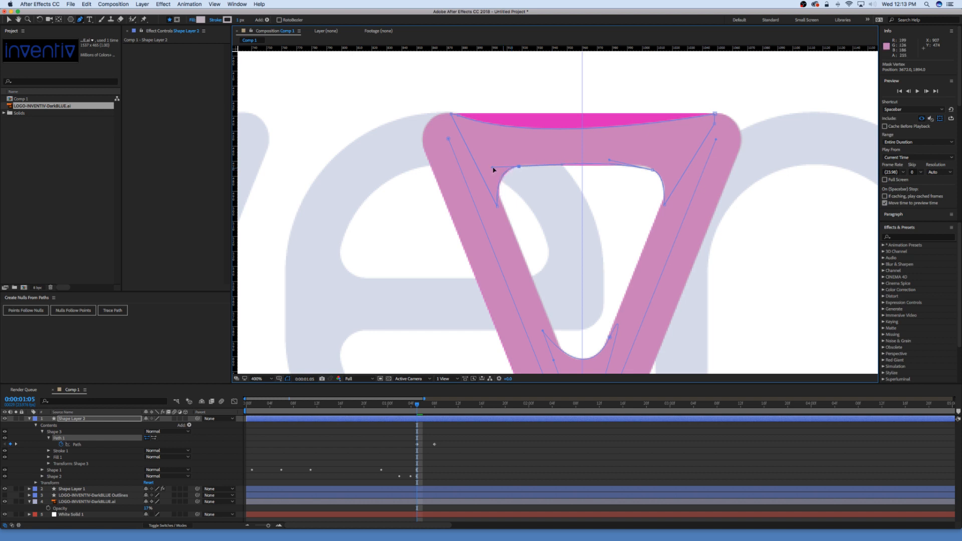
mouse_move(652, 170)
left_mouse_down()
mouse_move(645, 166)
mouse_move(670, 168)
left_mouse_up()
Step: Raise both upper inner vertices of Shape 3's path at 0:00:01:05 and shift them inward to arch the bar's underside upward
left_click(423, 405)
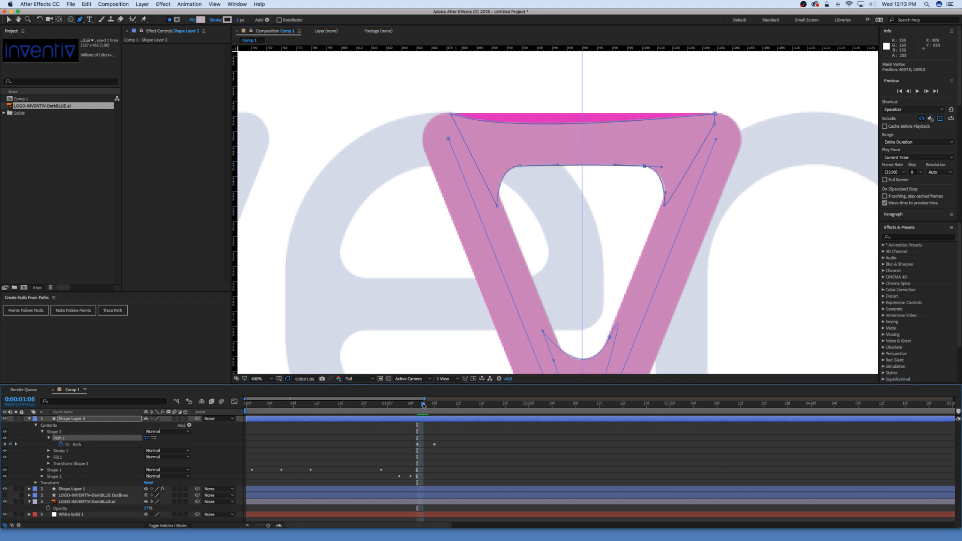
mouse_move(424, 405)
left_mouse_down()
mouse_move(436, 404)
mouse_move(404, 405)
mouse_move(418, 404)
left_mouse_up()
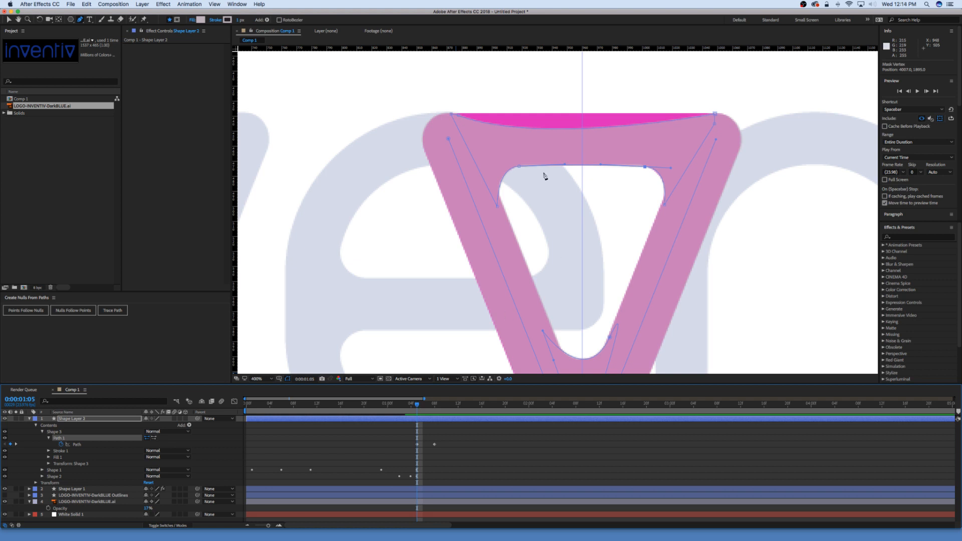
left_click_drag(517, 166, 488, 158)
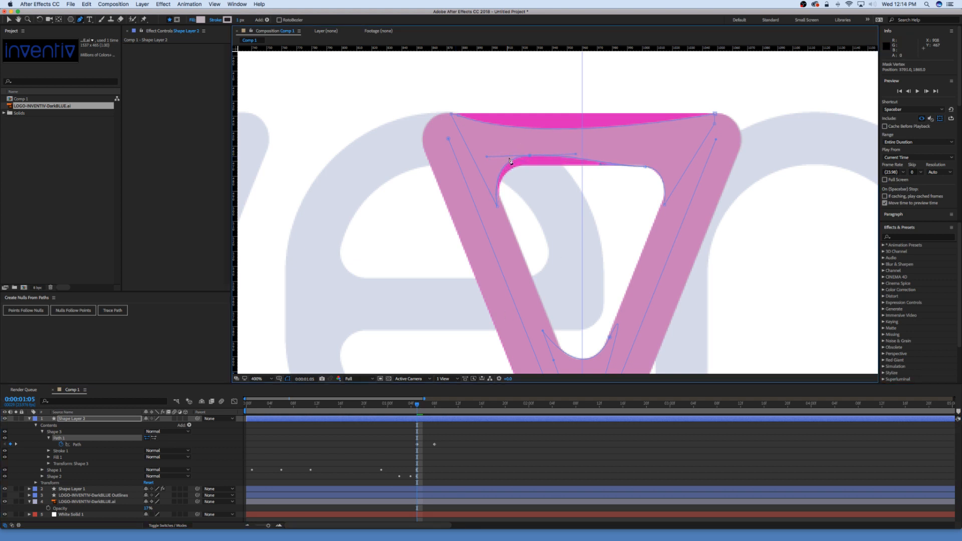
left_click_drag(644, 165, 579, 154)
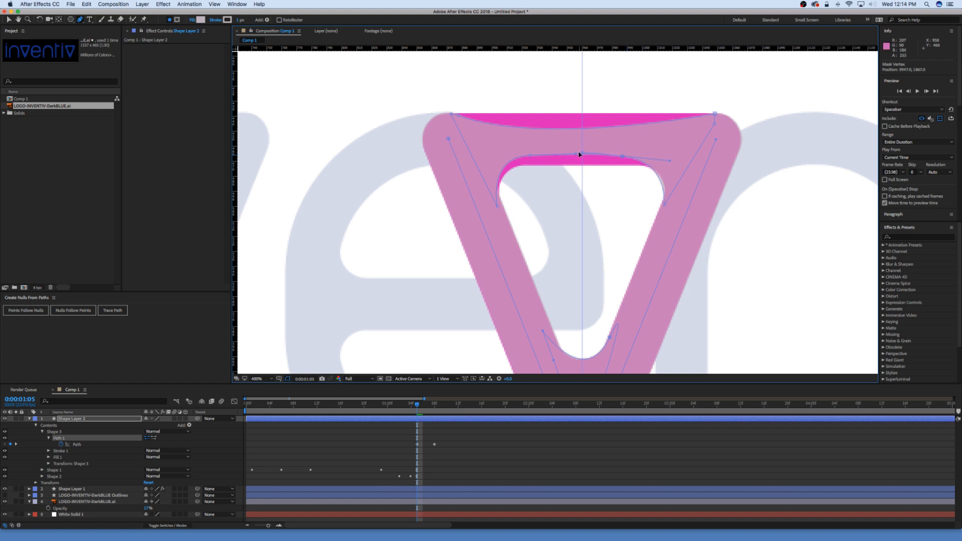
left_click_drag(578, 153, 625, 154)
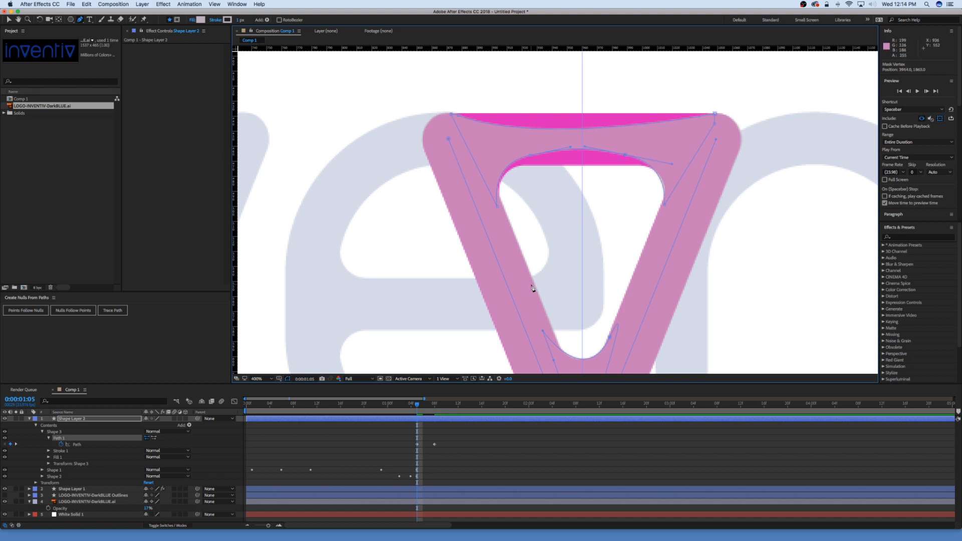
Step: Scrub between 0:00:01:03 and 0:00:01:08 to compare the top bar's shape with the opening strokes
mouse_move(416, 406)
left_mouse_down()
mouse_move(428, 407)
mouse_move(406, 405)
mouse_move(434, 410)
left_mouse_up()
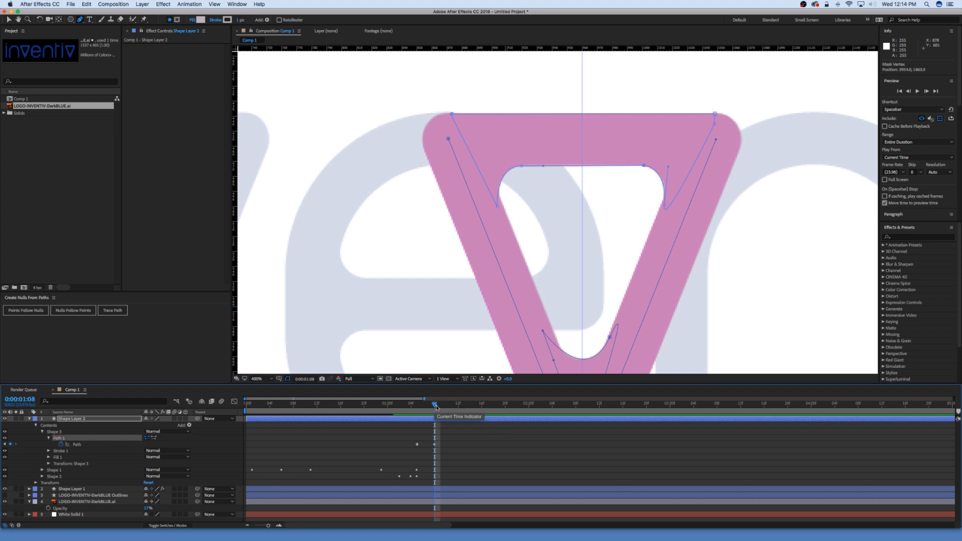
left_click_drag(435, 407, 419, 409)
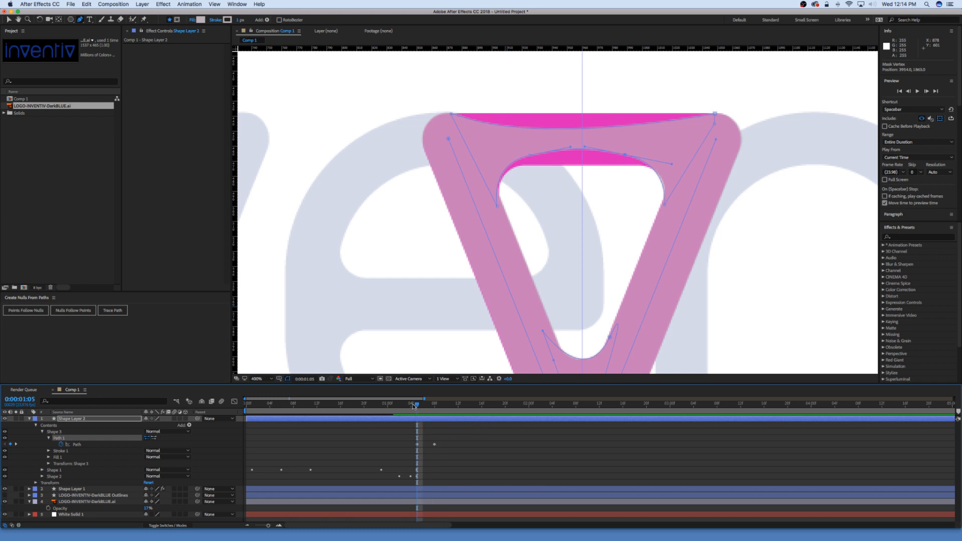
left_click(406, 406)
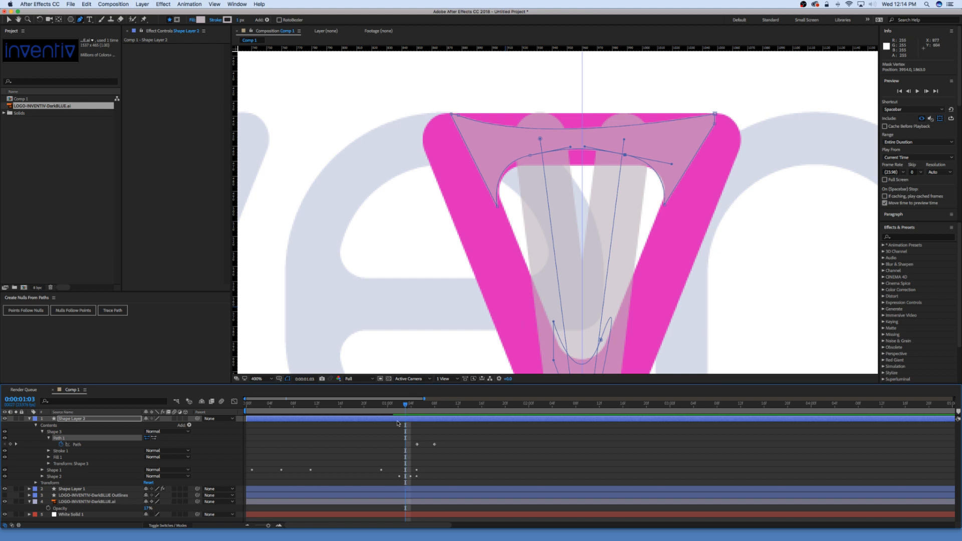
left_click(410, 405)
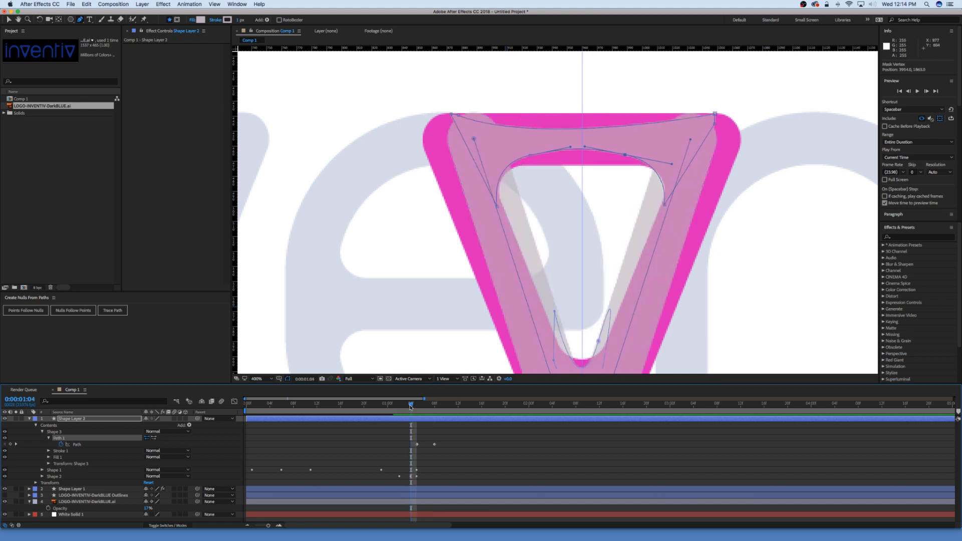
left_click(416, 406)
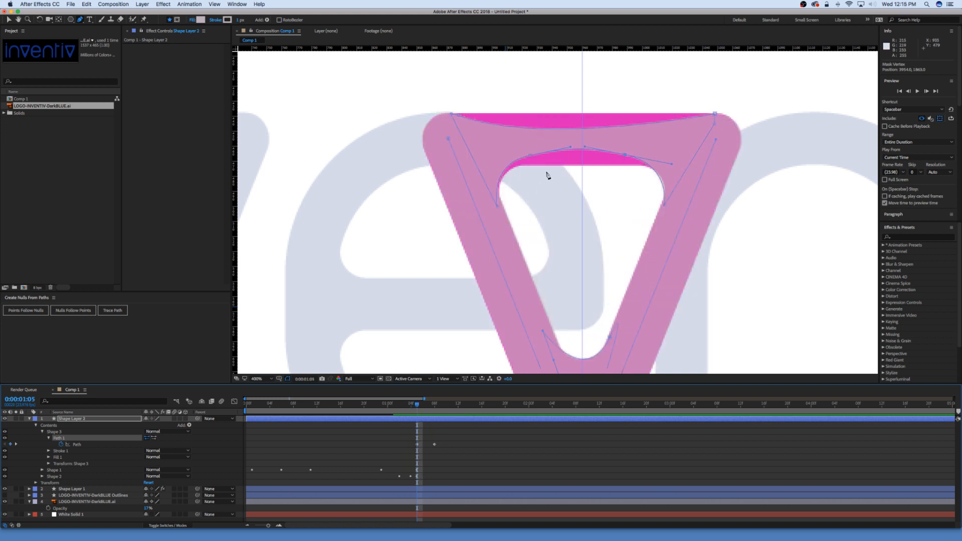
Step: At 0:00:01:04, pull Shape 3's outer corners and inner arm vertices inward to fit the narrower V strokes
key("Page_Up")
key("Page_Up")
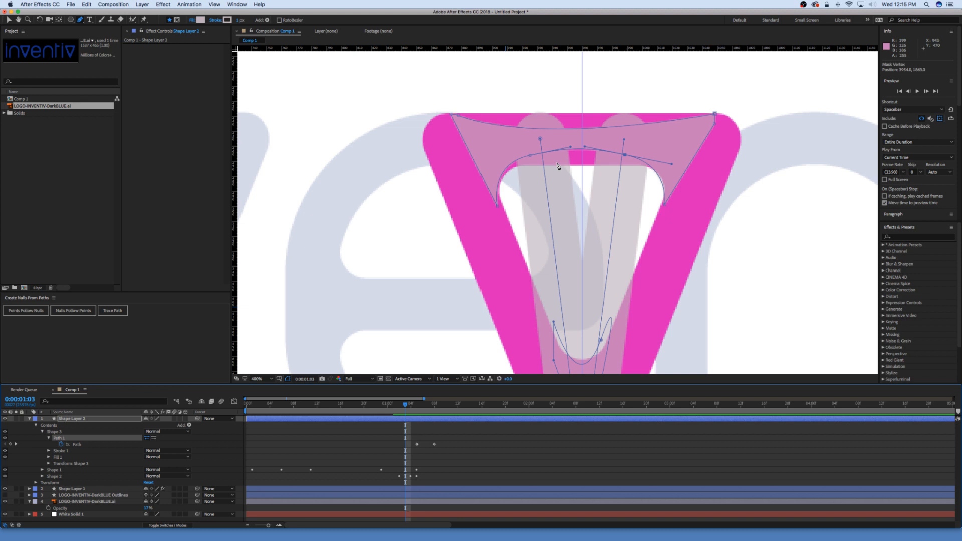
key("Page_Down")
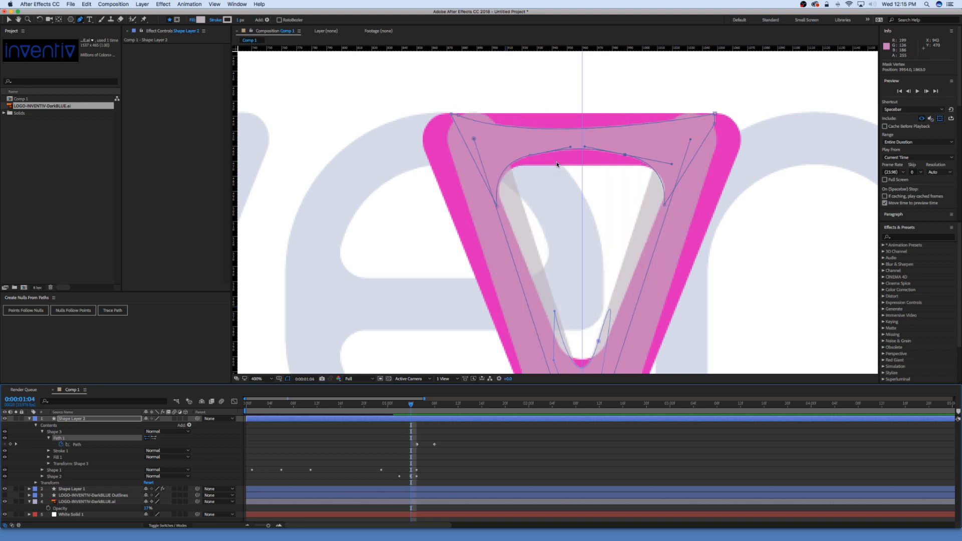
left_click_drag(450, 115, 491, 121)
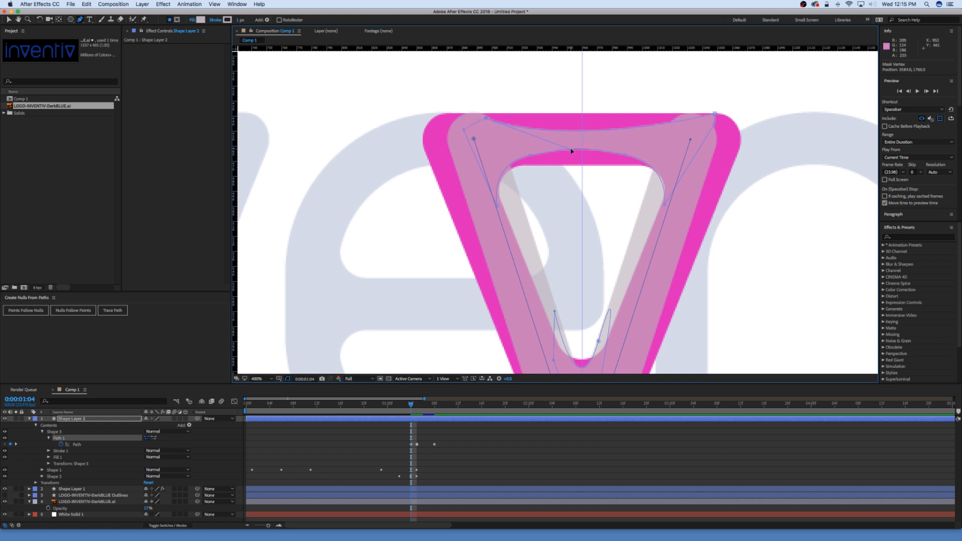
left_click_drag(715, 114, 695, 120)
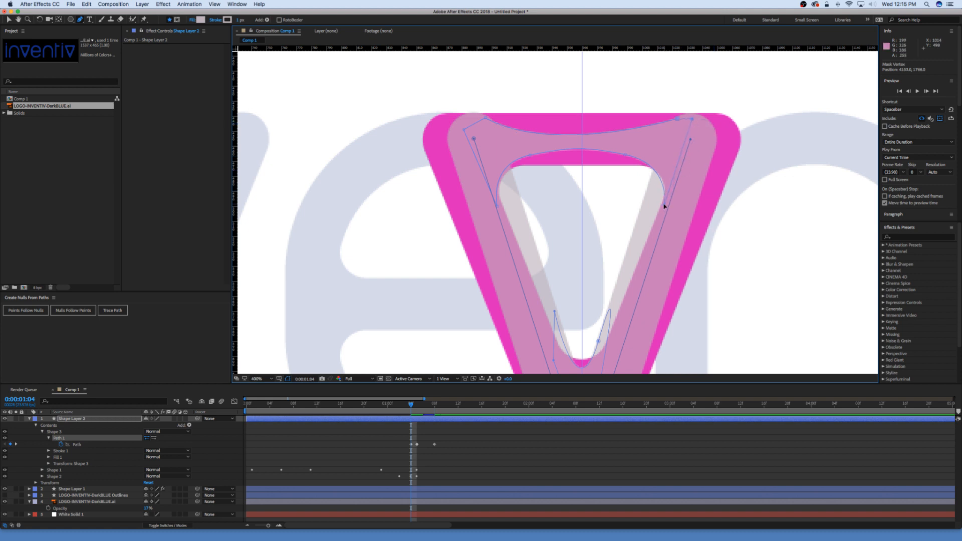
left_click_drag(664, 205, 646, 193)
left_click_drag(672, 163, 656, 157)
left_click_drag(497, 206, 517, 197)
left_click_drag(530, 155, 538, 151)
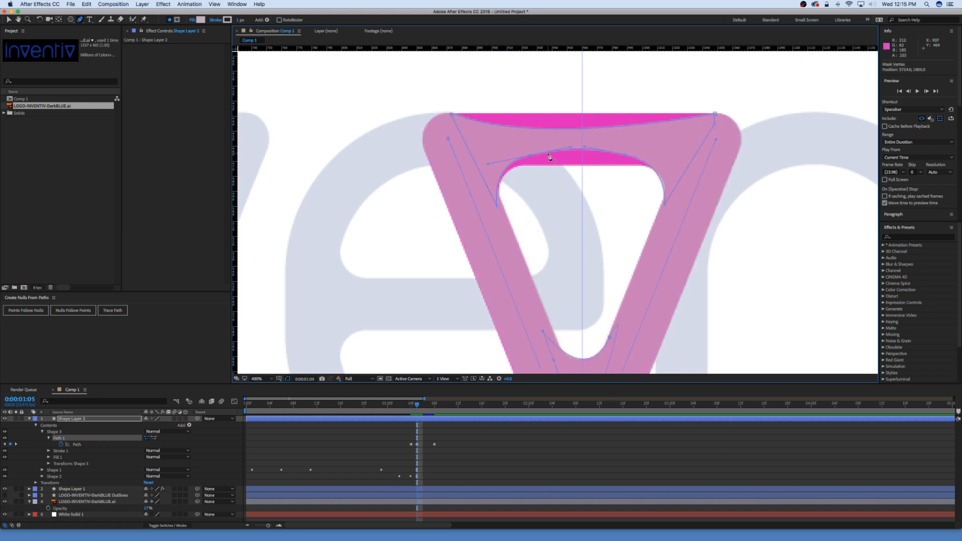
Step: At 0:00:01:03, move the left-side vertices of Shape 3's path inward onto the left stroke
key("Page_Down")
key("Page_Up")
key("Page_Up")
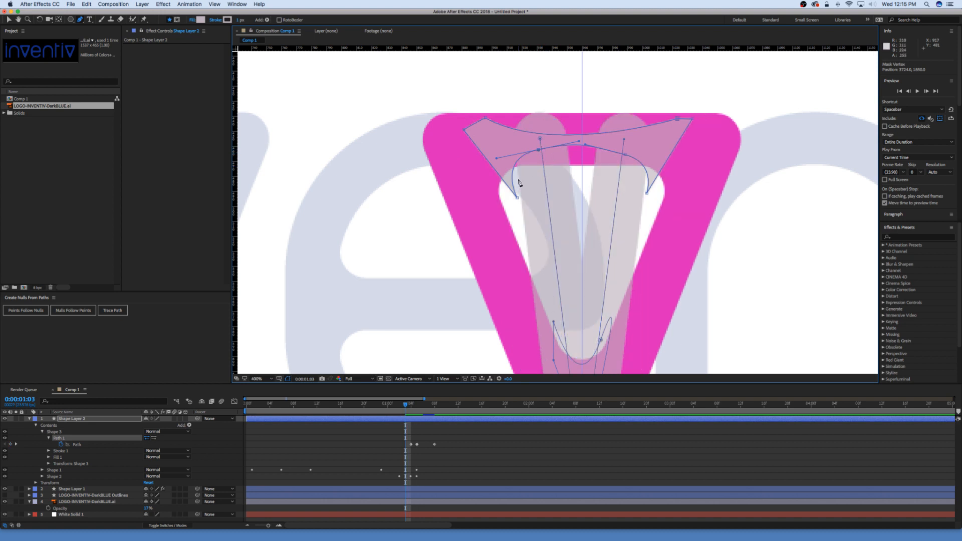
left_click_drag(517, 197, 554, 199)
left_click_drag(539, 154, 569, 147)
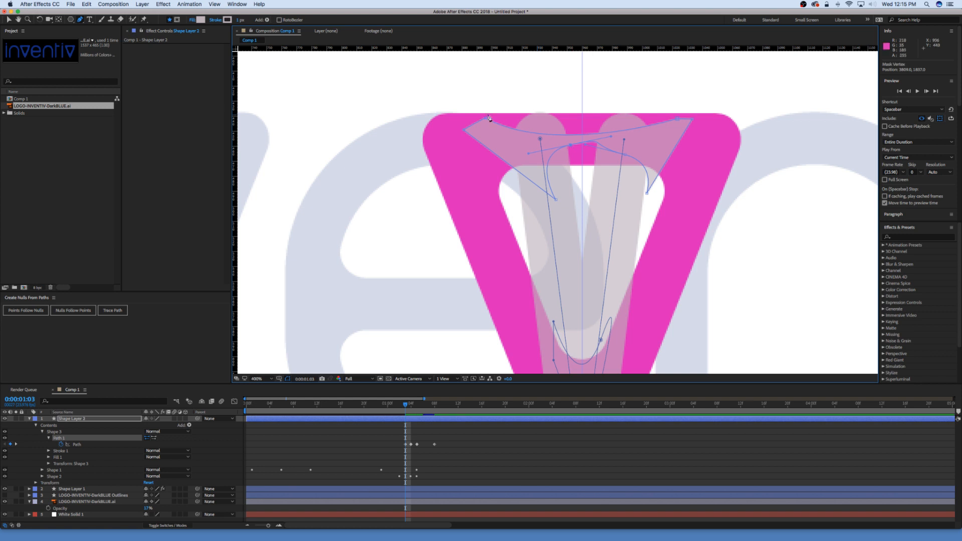
left_click_drag(485, 119, 540, 122)
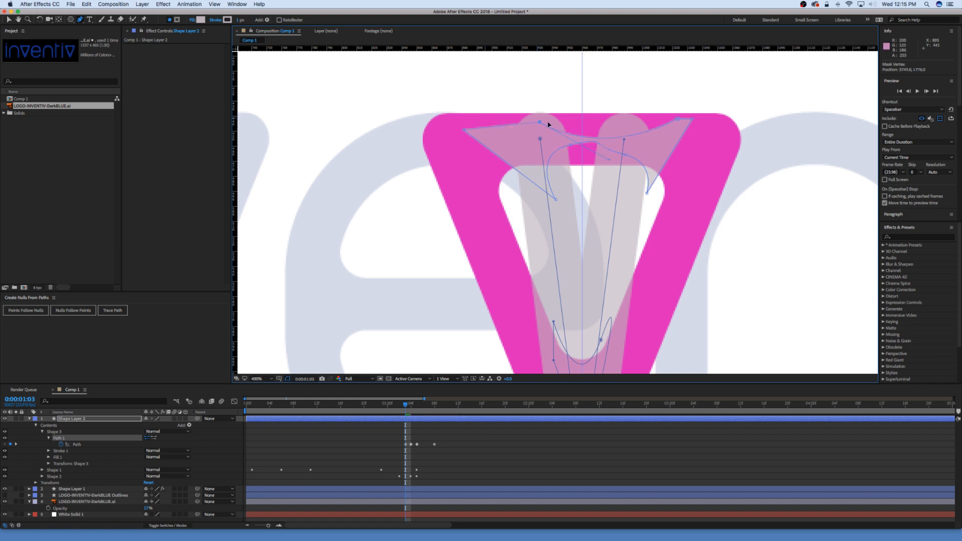
left_click_drag(464, 129, 529, 133)
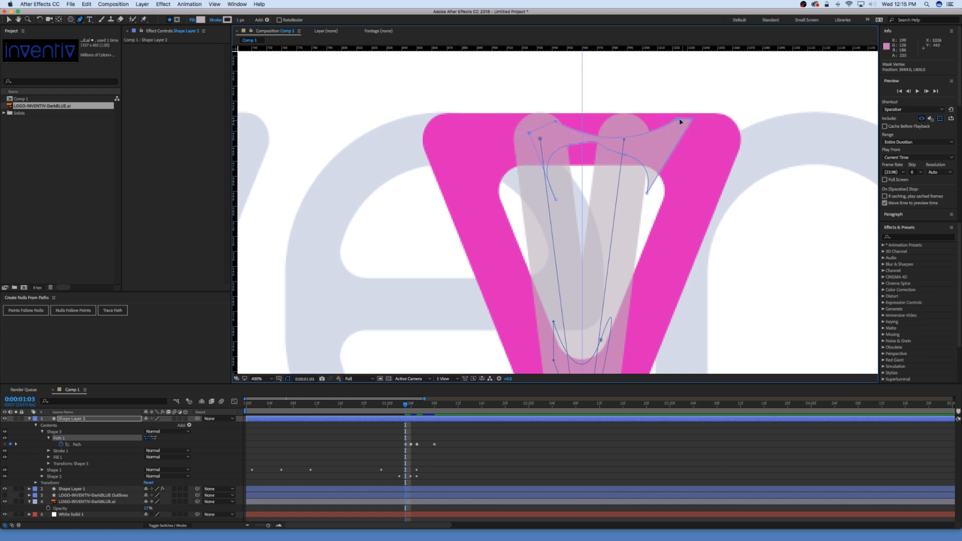
Step: Move the right-side vertices of Shape 3's path inward onto the right stroke at 0:00:01:03, arching the underside between both strokes
left_click_drag(680, 121, 615, 121)
left_click_drag(624, 160, 605, 121)
left_click_drag(624, 155, 587, 136)
left_click_drag(618, 164, 588, 143)
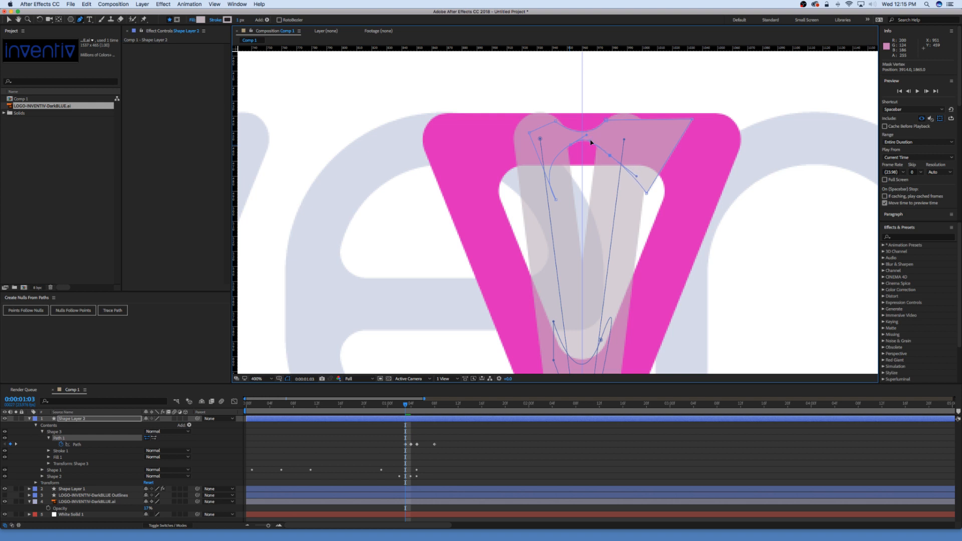
left_click_drag(645, 193, 618, 196)
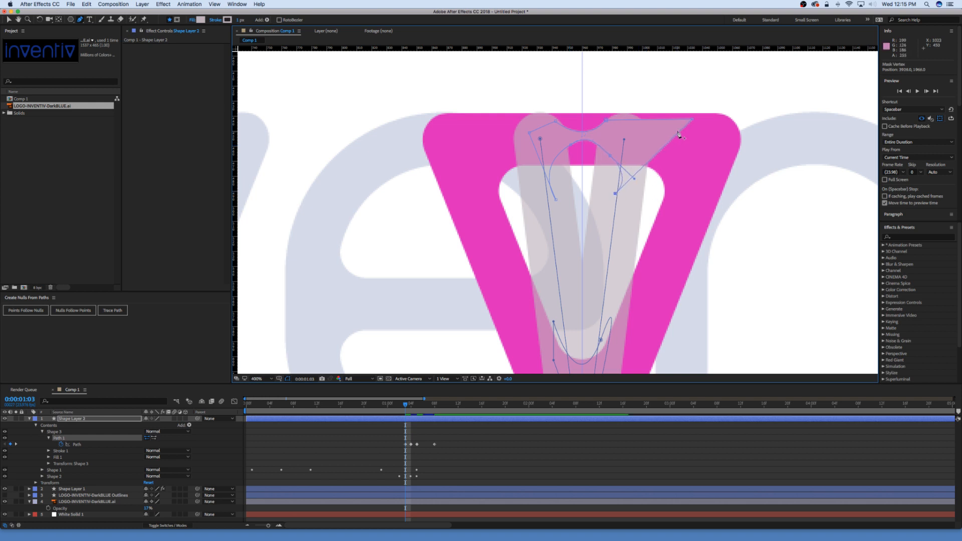
left_click_drag(692, 121, 638, 130)
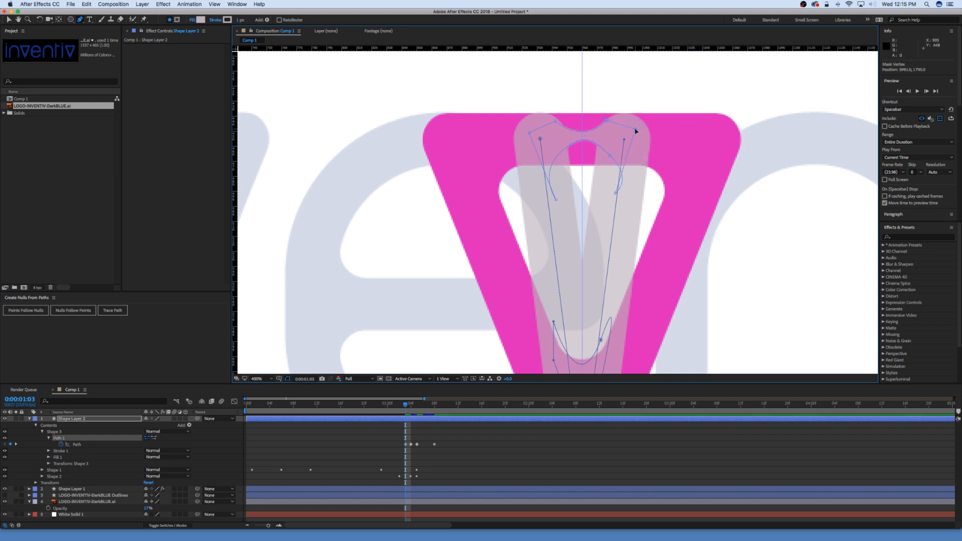
Step: At 0:00:01:02, tighten Shape 3's outer corners and lower vertices inward to stay within the nearly closed strokes
key("Page_Up")
left_click_drag(634, 130, 613, 136)
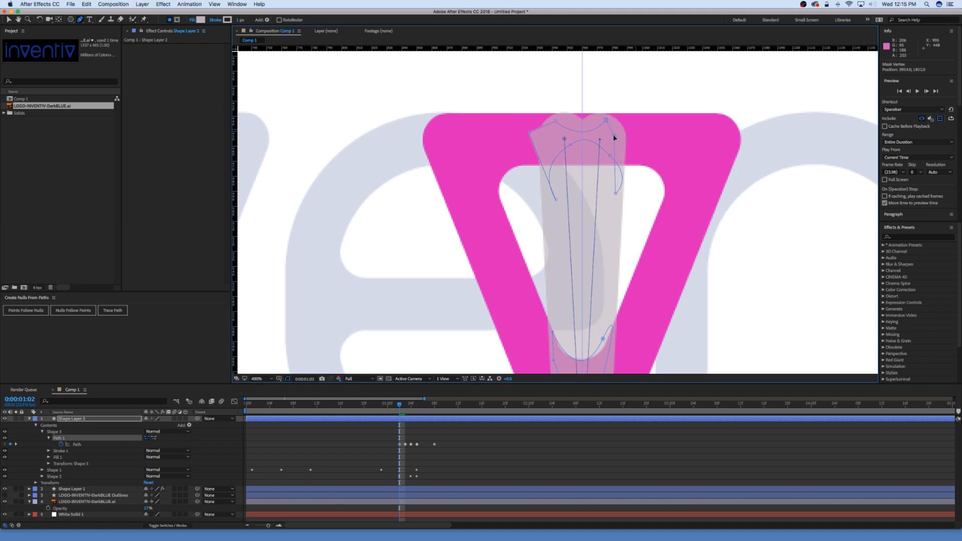
left_click_drag(615, 194, 604, 195)
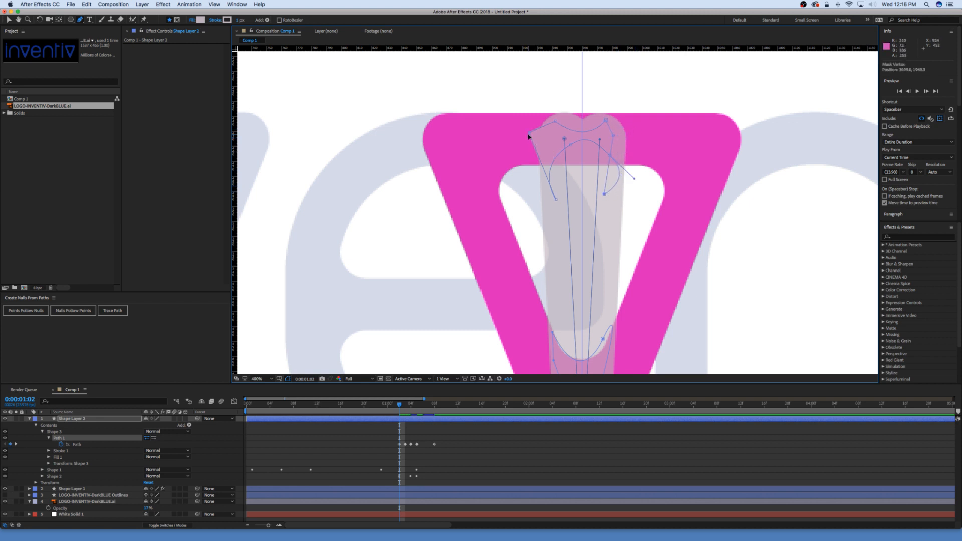
left_click_drag(530, 134, 560, 123)
left_click_drag(556, 199, 593, 195)
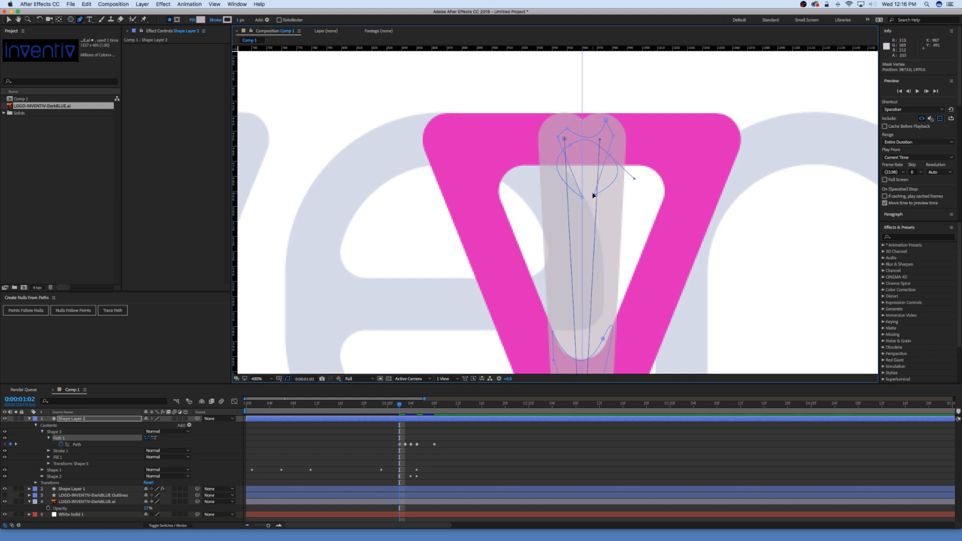
Step: At 0:00:01:01, move the right-side vertices of Shape 3's path inward to keep the shape inside the merged strokes
key("Page_Down")
key("Page_Up")
key("Page_Up")
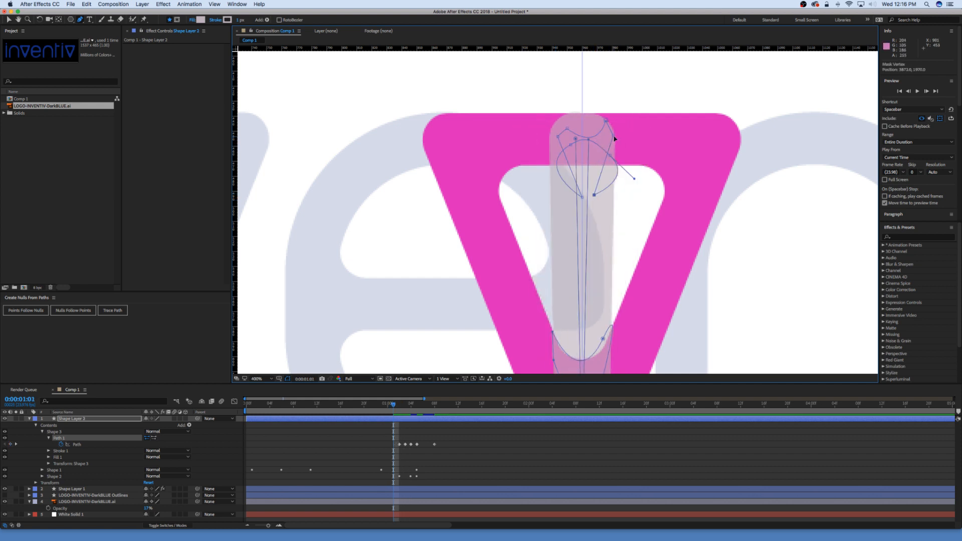
left_click(599, 146)
left_click_drag(606, 121, 589, 157)
Step: At 0:00:00:23, expand Shape 3's transform properties and set the first keyframe on its Opacity
key("Page_Up")
key("Page_Up")
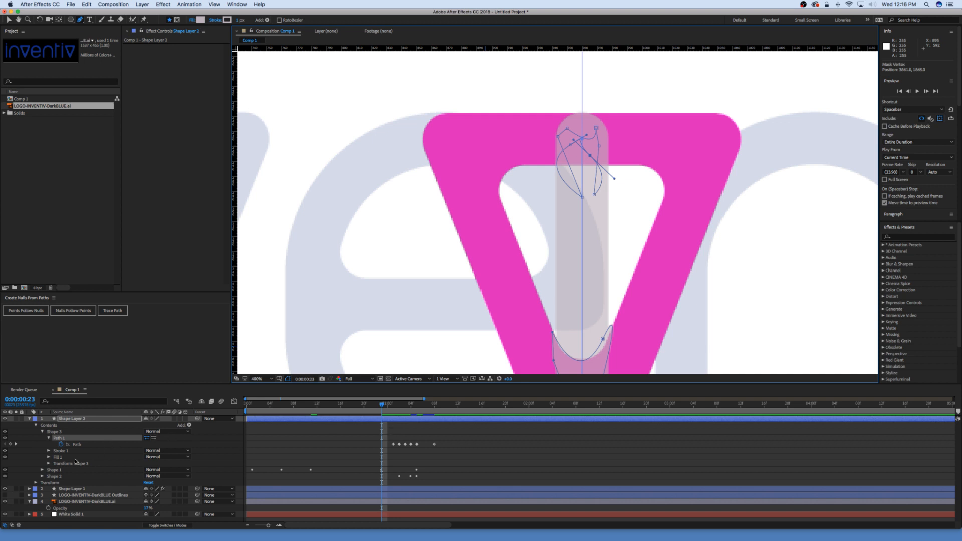
left_click(49, 464)
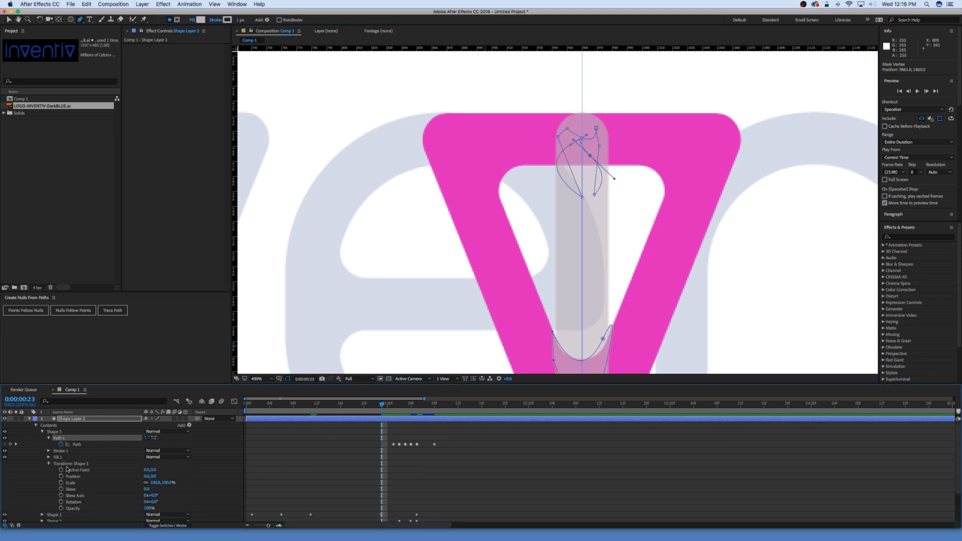
left_click(62, 508)
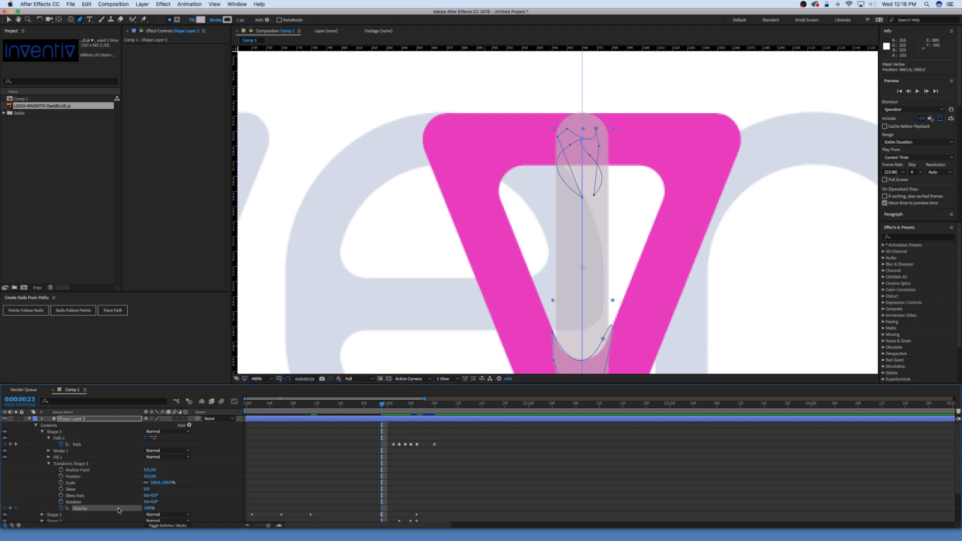
Step: Move Shape 3's 100% Opacity keyframe to 0:00:01:00, and set its Opacity to 0% at 0:00:00:23
left_click(382, 510)
left_click_drag(147, 508, 80, 508)
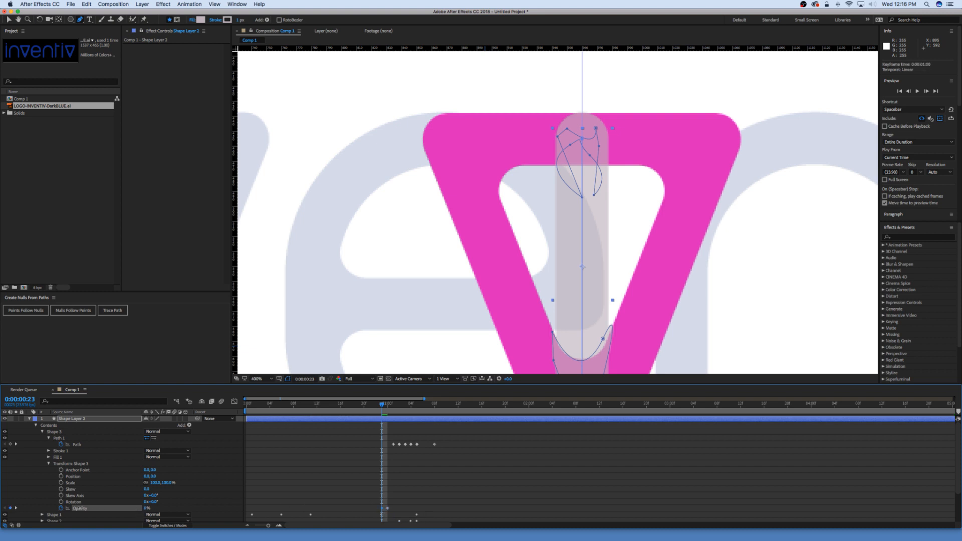
left_click(43, 431)
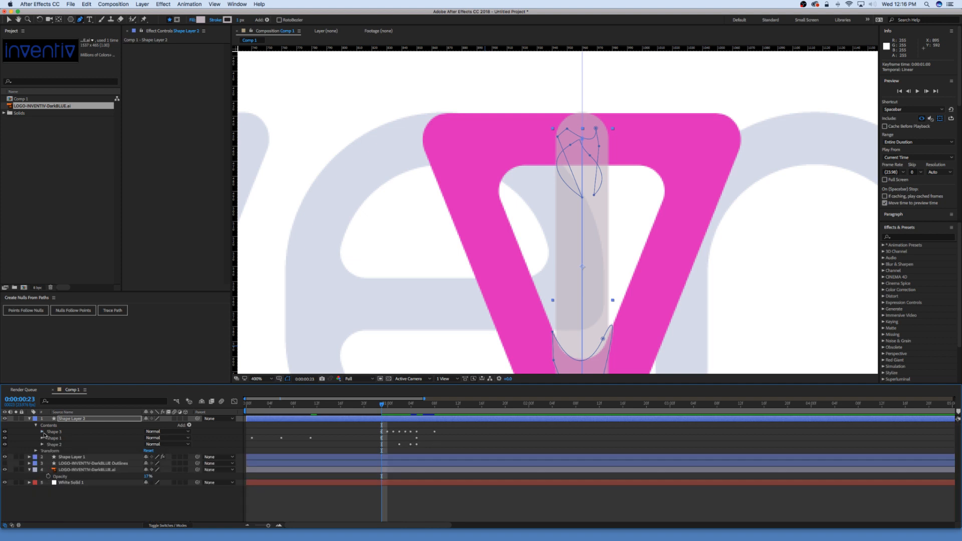
Step: Hide Shape Layer 1 to view the merged strokes alone over the faded logo
left_click(430, 430)
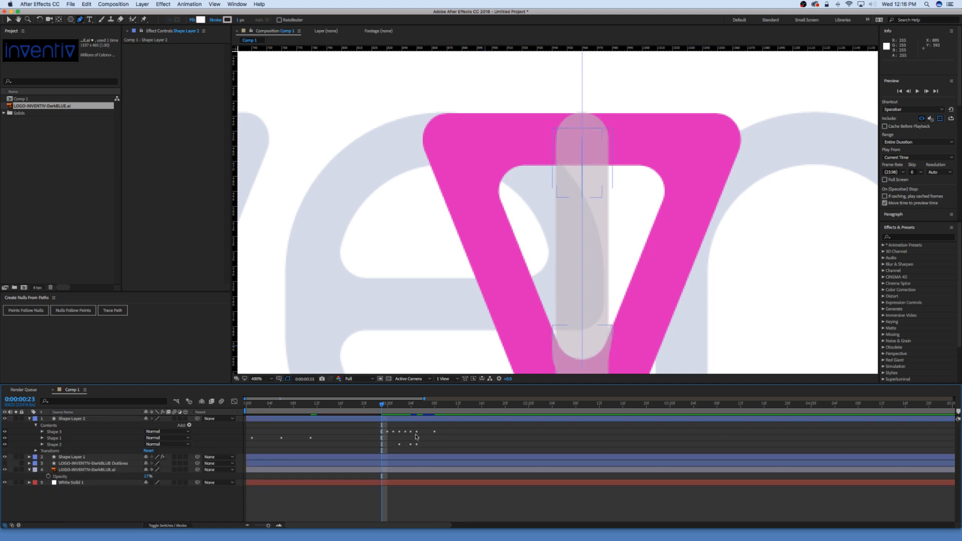
left_click(70, 457)
left_click(4, 456)
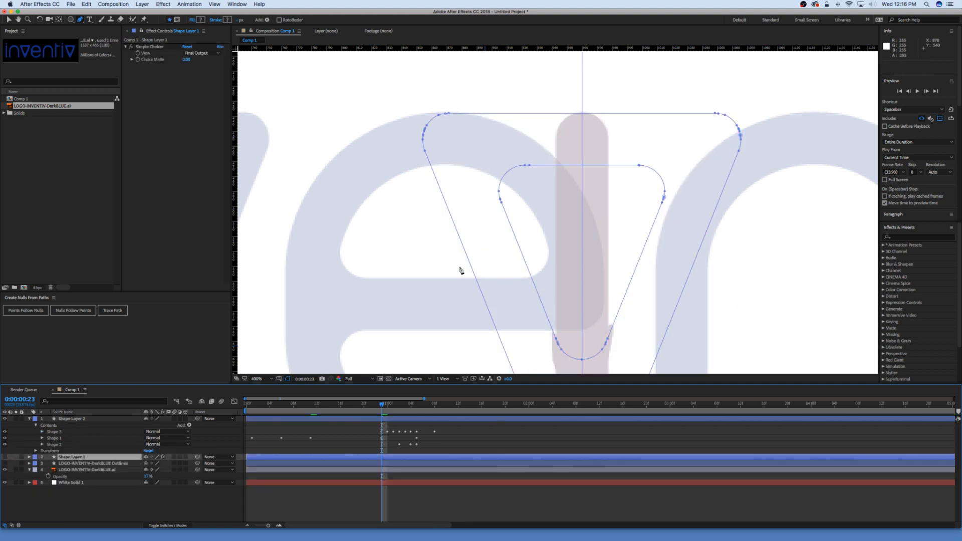
key("comma")
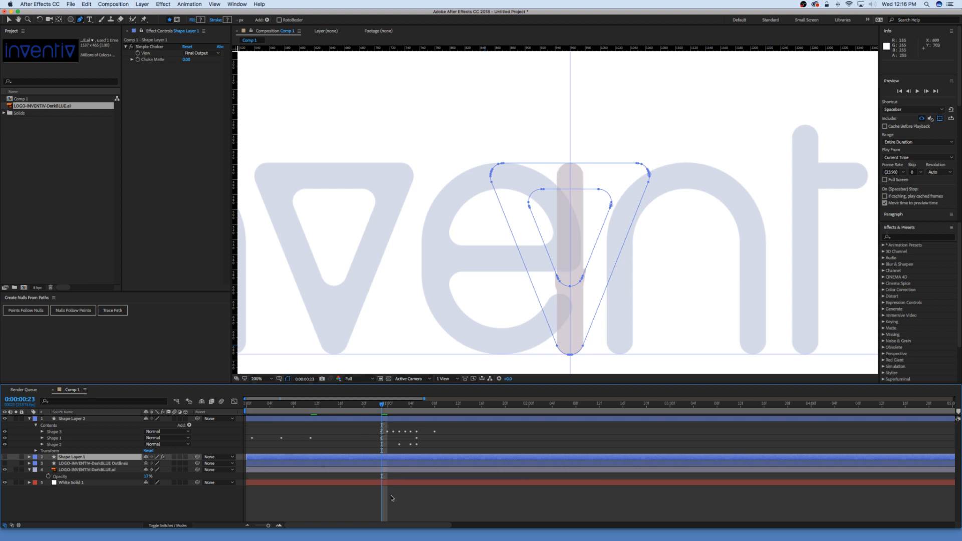
left_click(397, 434)
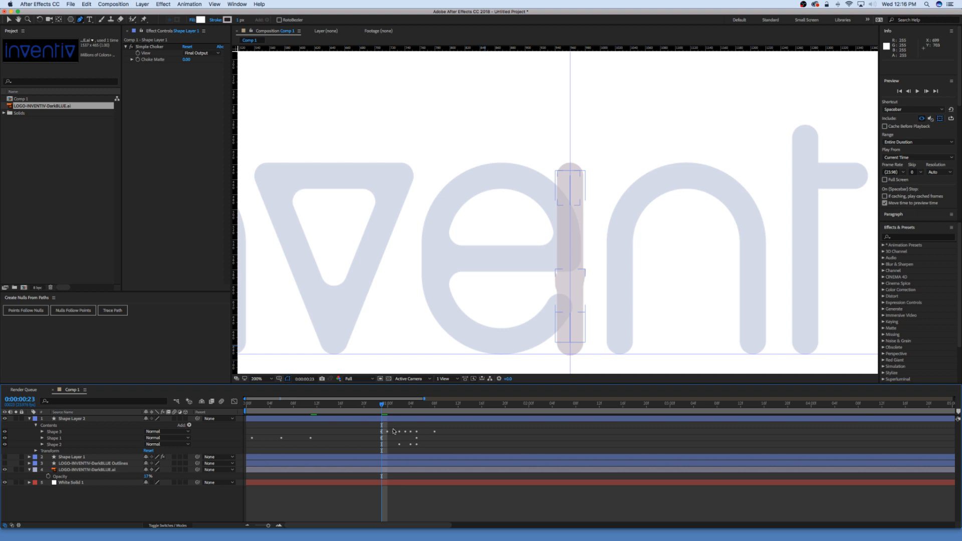
Step: Expand Shape 2's transform properties and set an Opacity keyframe of 100% at 0:00:01:03
left_click(56, 445)
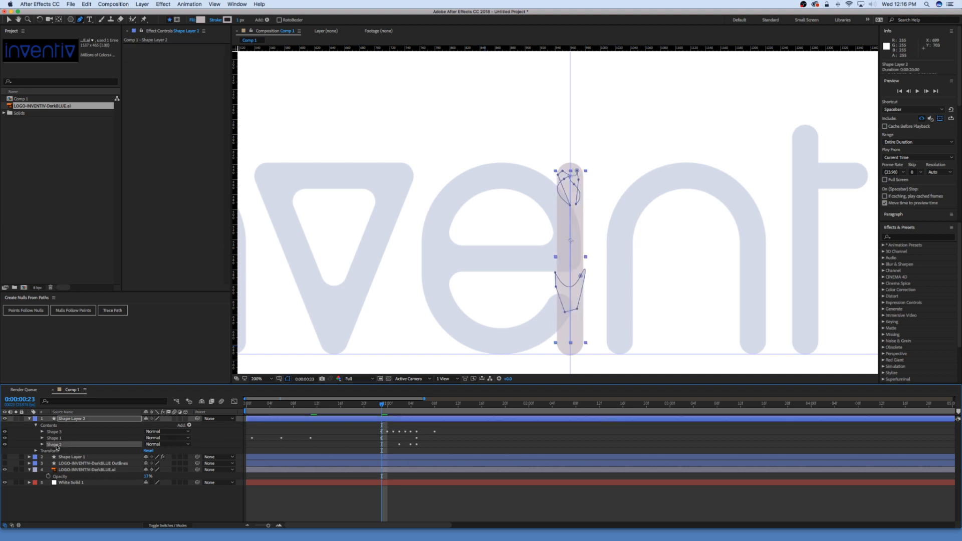
left_click(56, 439)
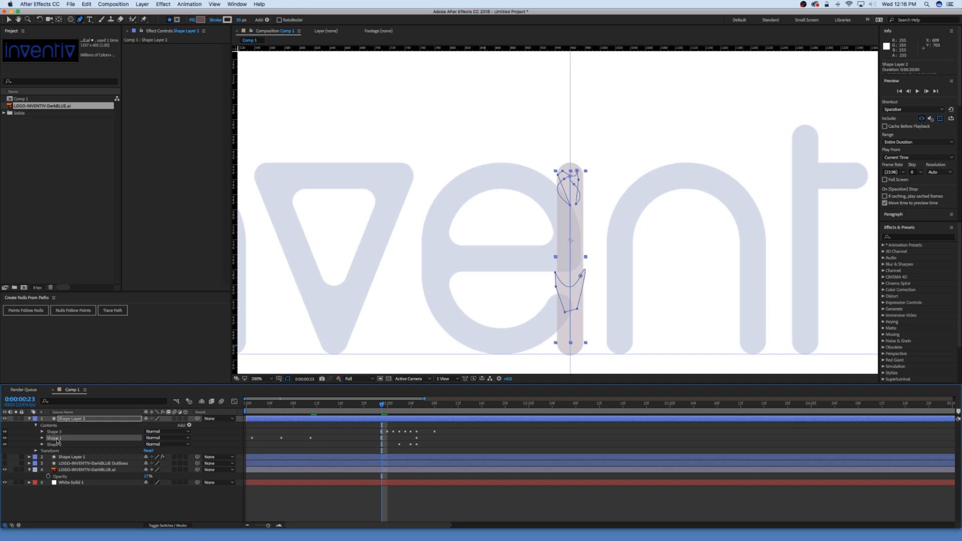
left_click(54, 444)
left_click(42, 444)
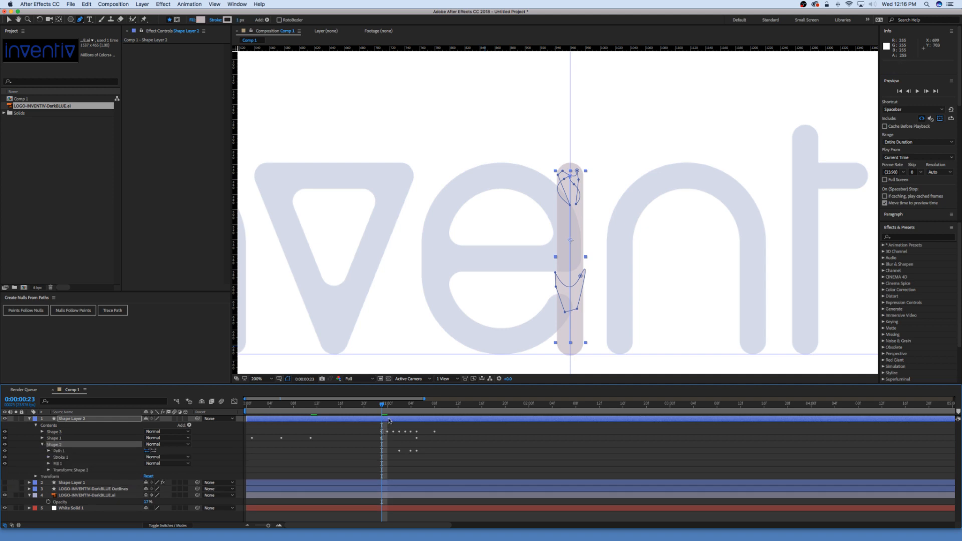
left_click_drag(384, 409, 405, 409)
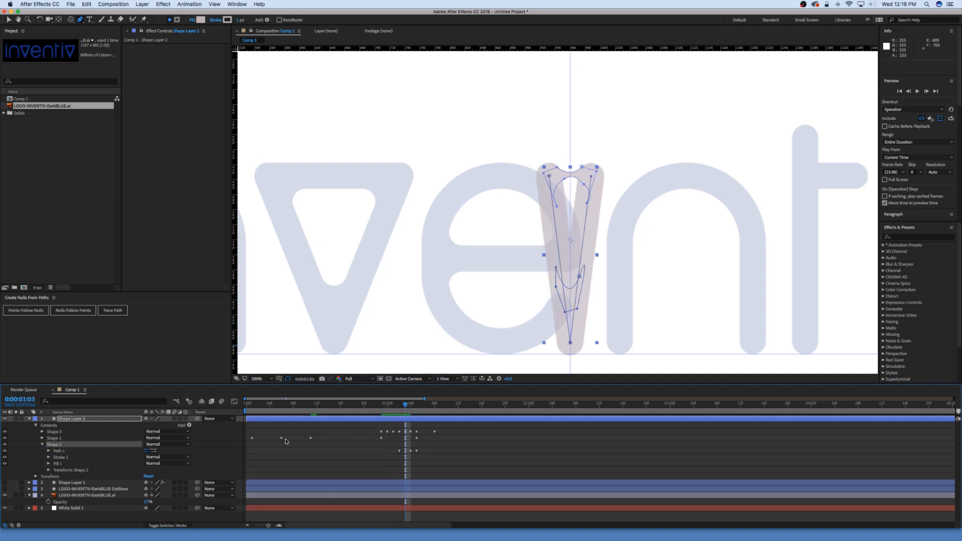
left_click(70, 452)
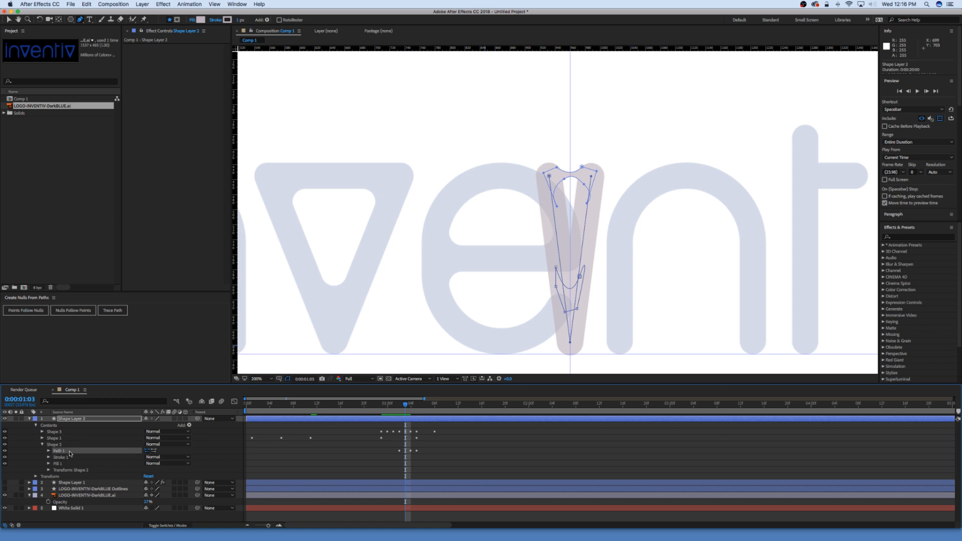
left_click(49, 471)
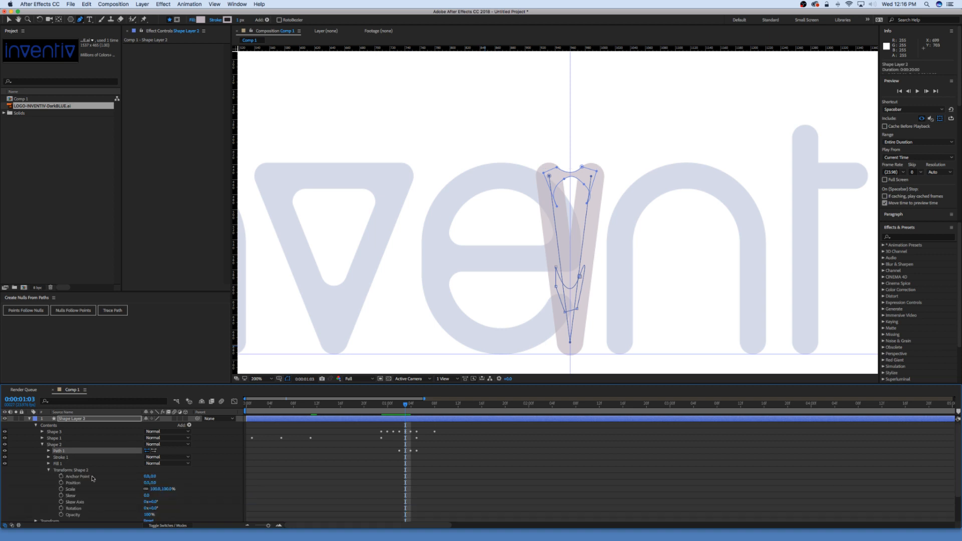
left_click(62, 515)
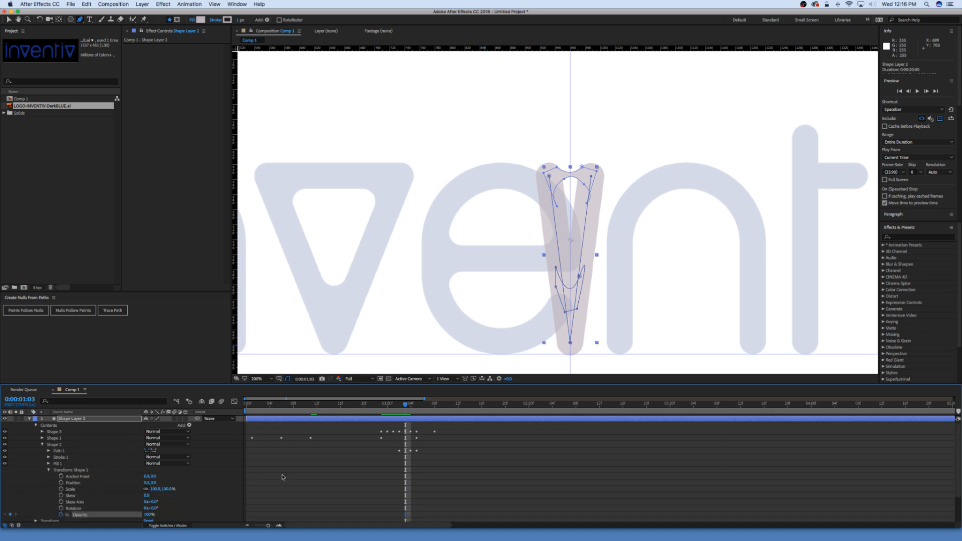
Step: Set Shape 2's Opacity to 0% one frame earlier, at 0:00:01:02, and collapse the shape group
key("Page_Up")
left_click(149, 514)
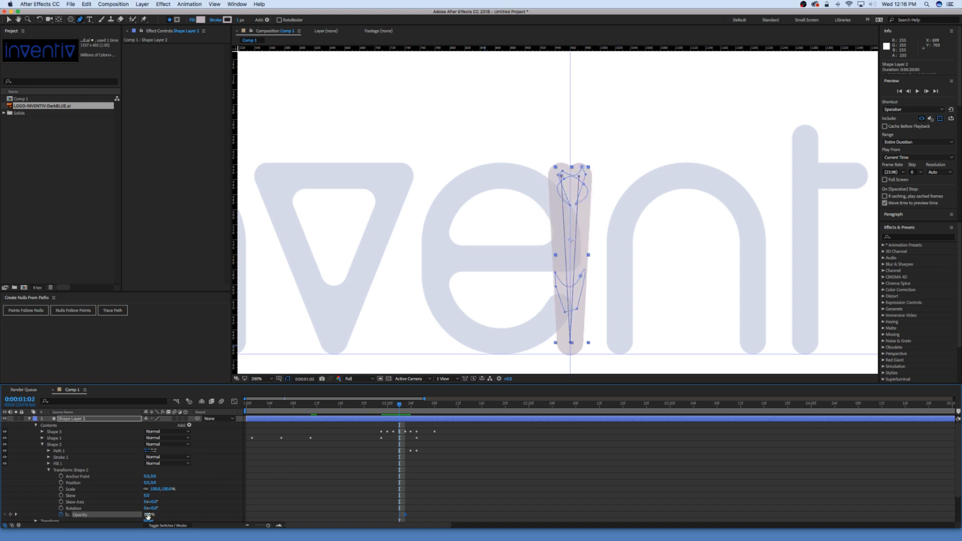
type("0")
key("Return")
left_click(42, 445)
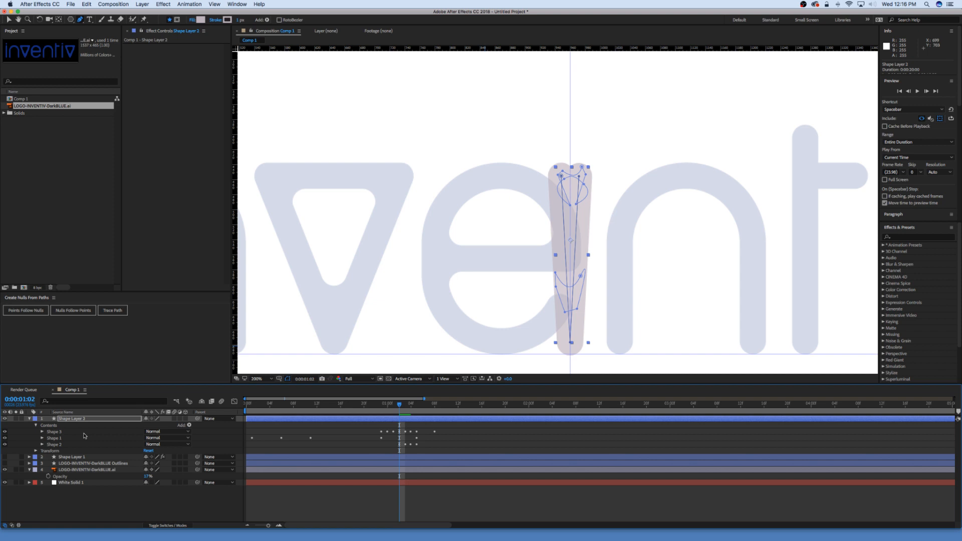
Step: Make Shape Layer 1 visible and sample its pink as the fill colour of Shape Layer 2
left_click(307, 419)
left_click(7, 459)
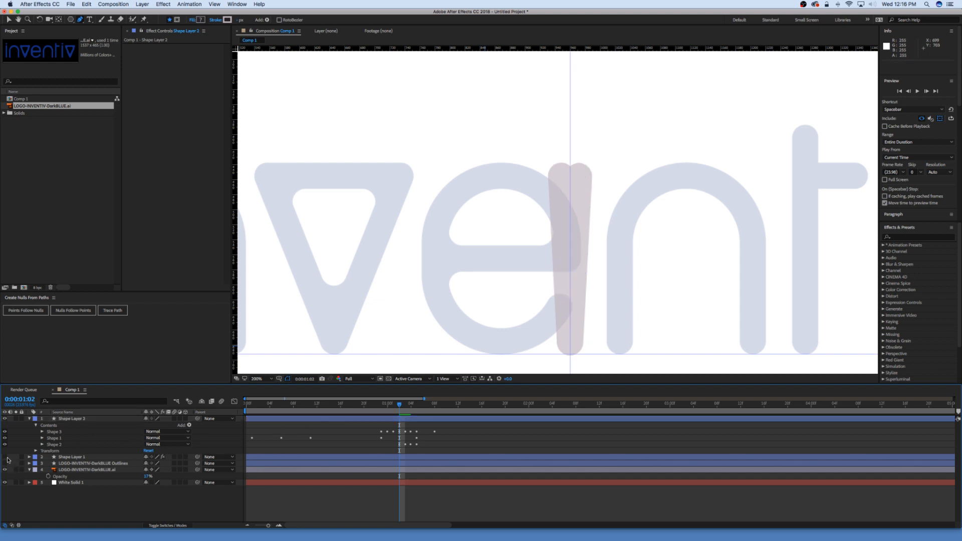
left_click(6, 457)
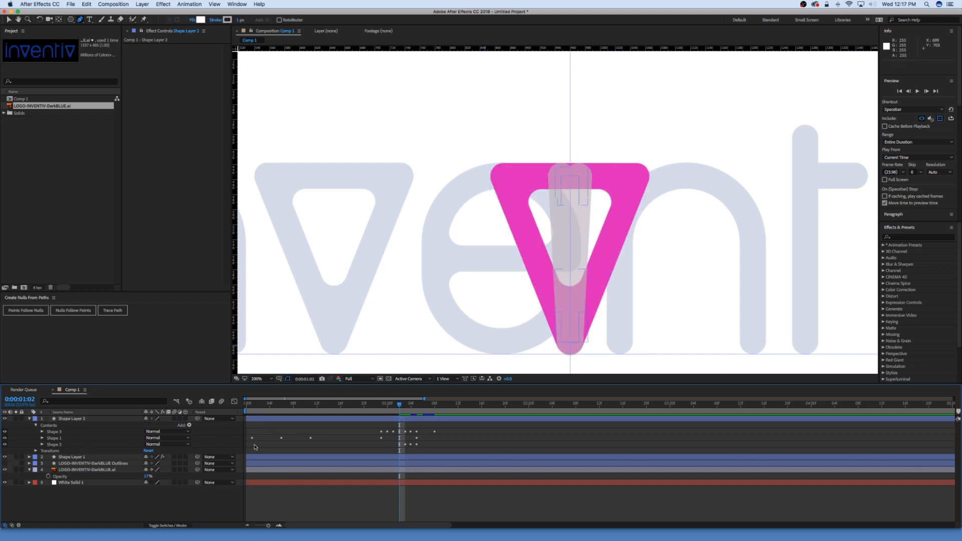
left_click(328, 420)
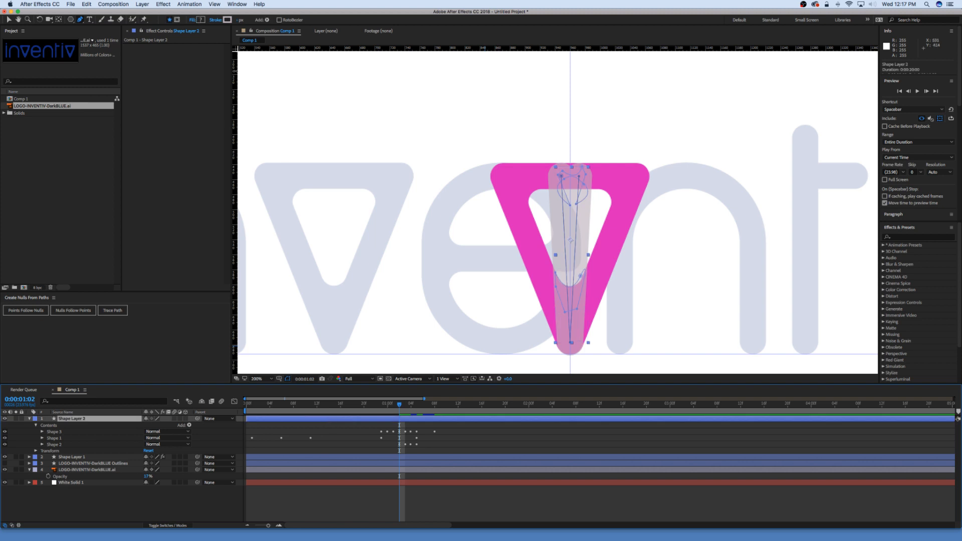
left_click(201, 20)
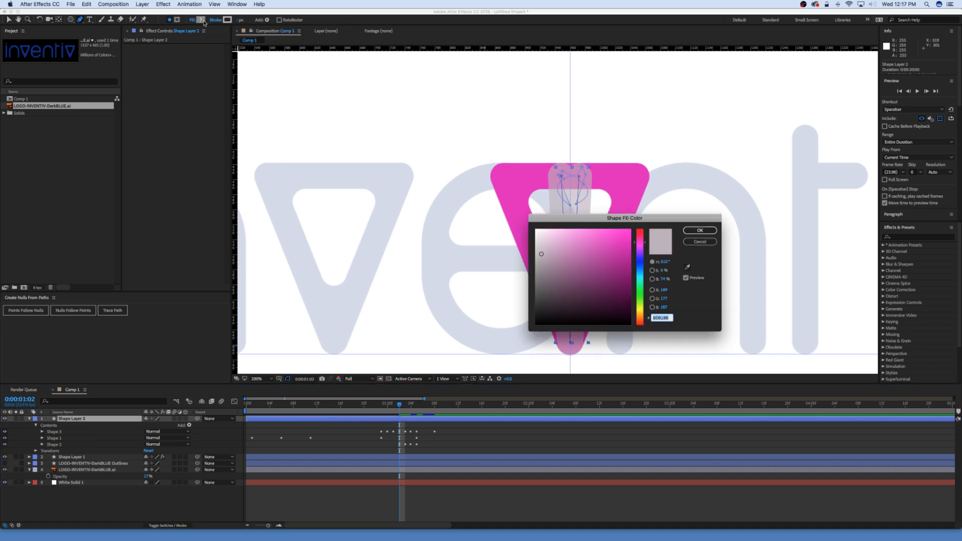
left_click(687, 266)
left_click(633, 179)
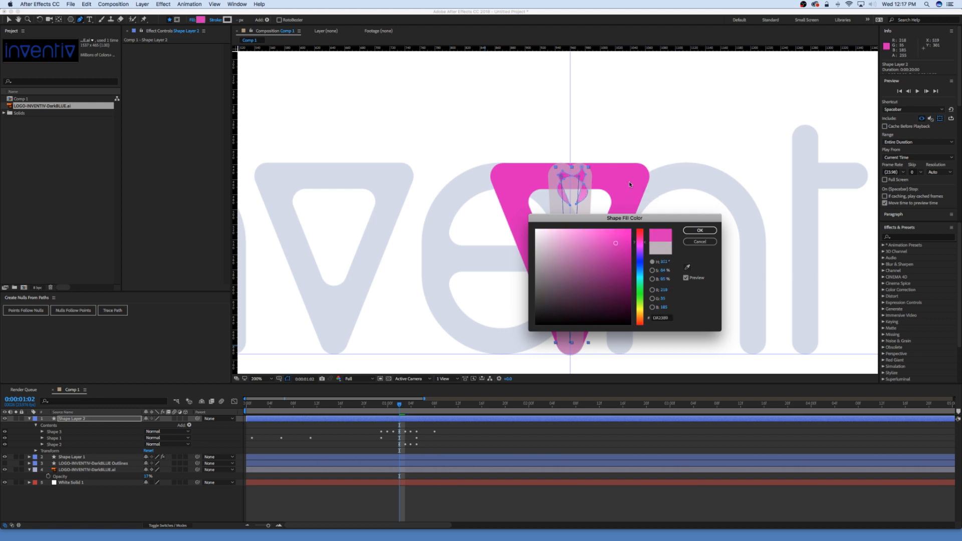
left_click(699, 229)
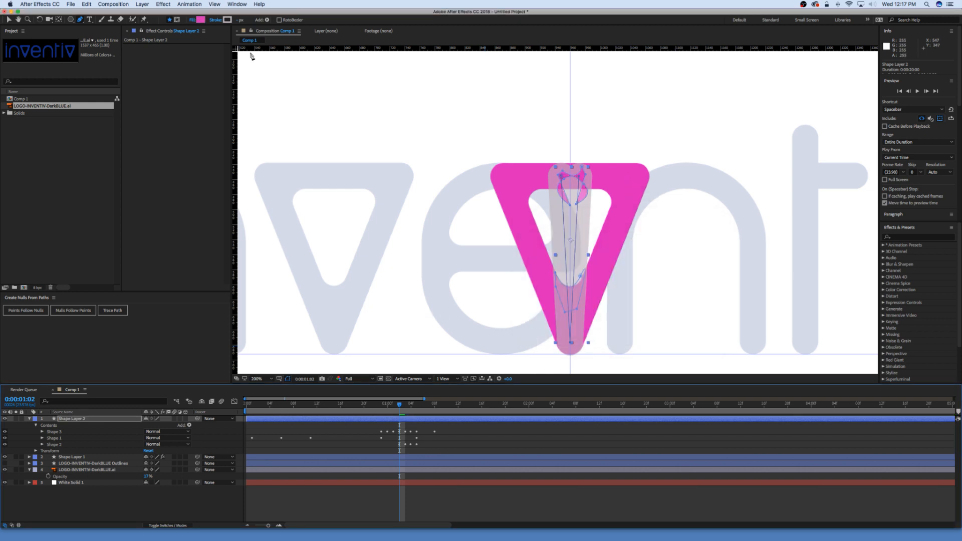
Step: Sample the same pink as Shape Layer 2's stroke colour and raise the layer's opacity to 99%
left_click(230, 23)
left_click(687, 267)
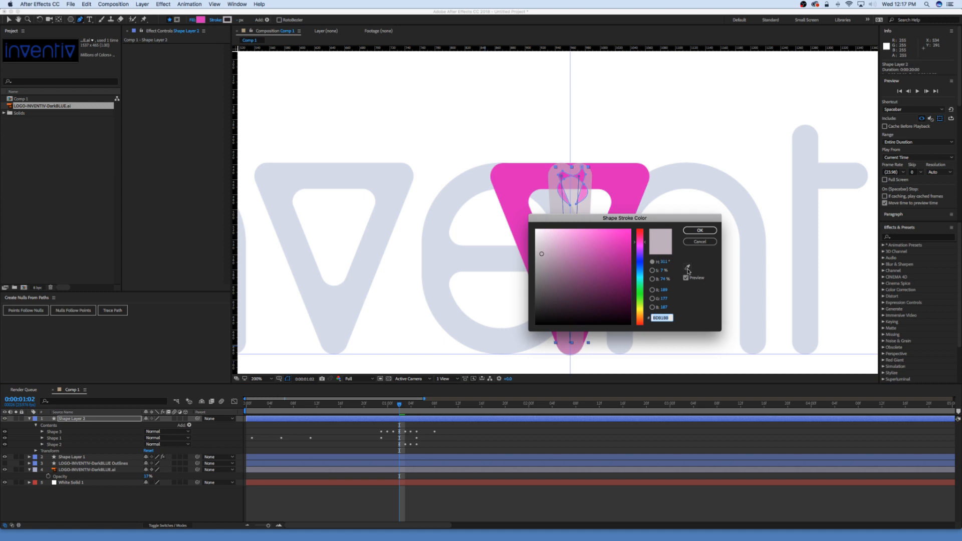
left_click(624, 185)
left_click(692, 232)
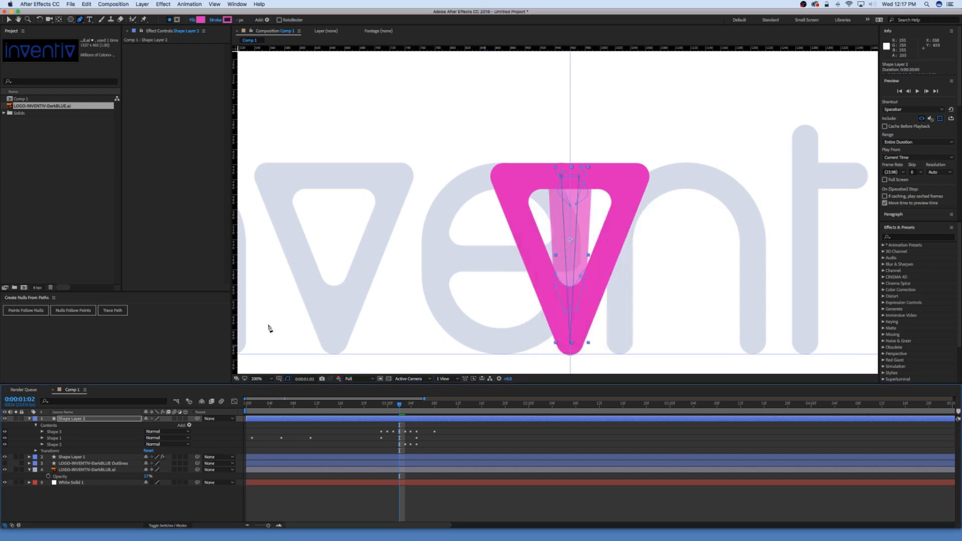
key("t")
left_click_drag(148, 425, 165, 425)
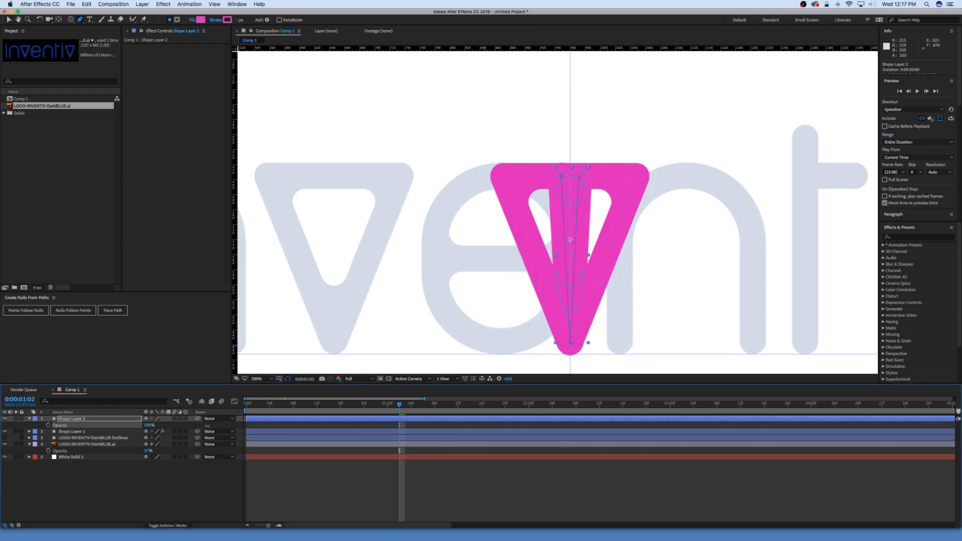
Step: Preview the animation from the first frame with Shape Layer 1 hidden, and undo that hiding
left_click(5, 431)
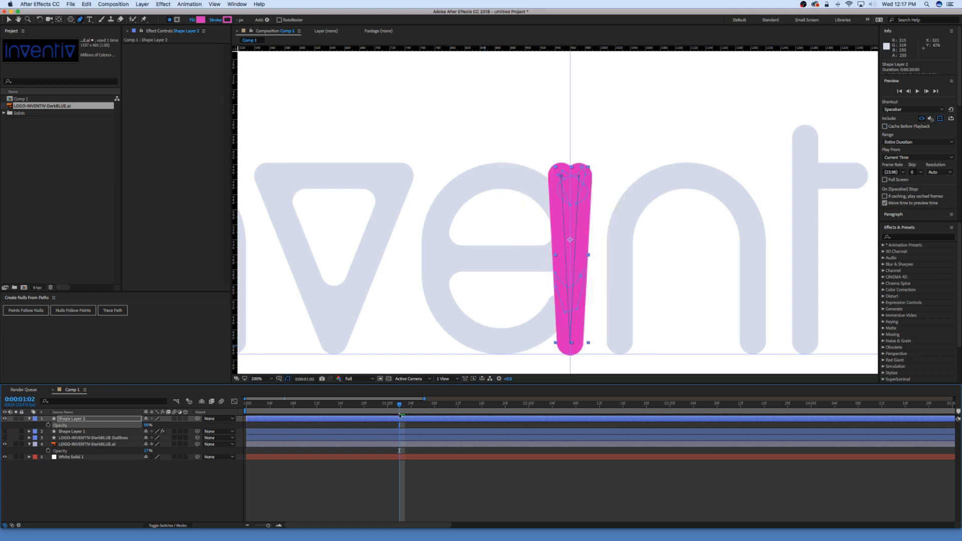
left_click_drag(399, 415, 224, 399)
key("comma")
key("comma")
left_click(401, 494)
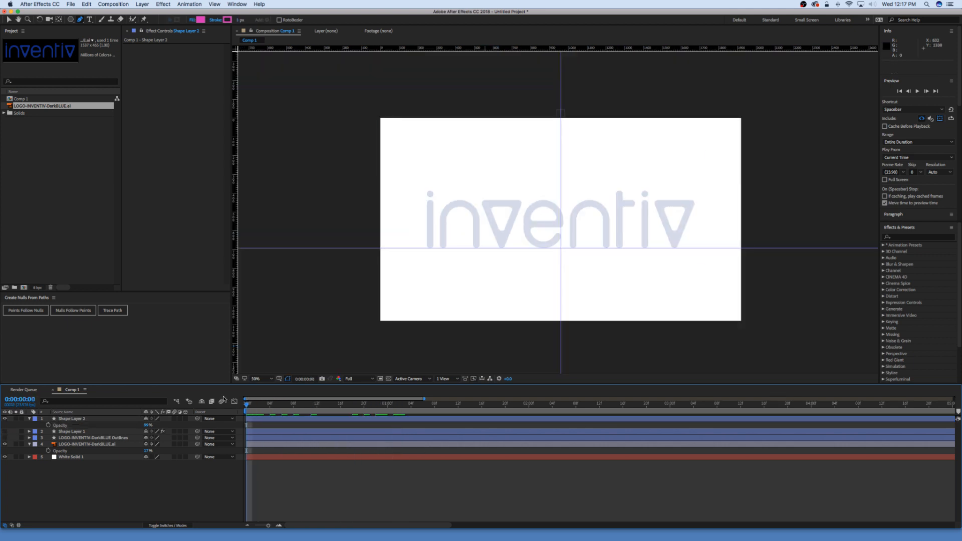
key("space")
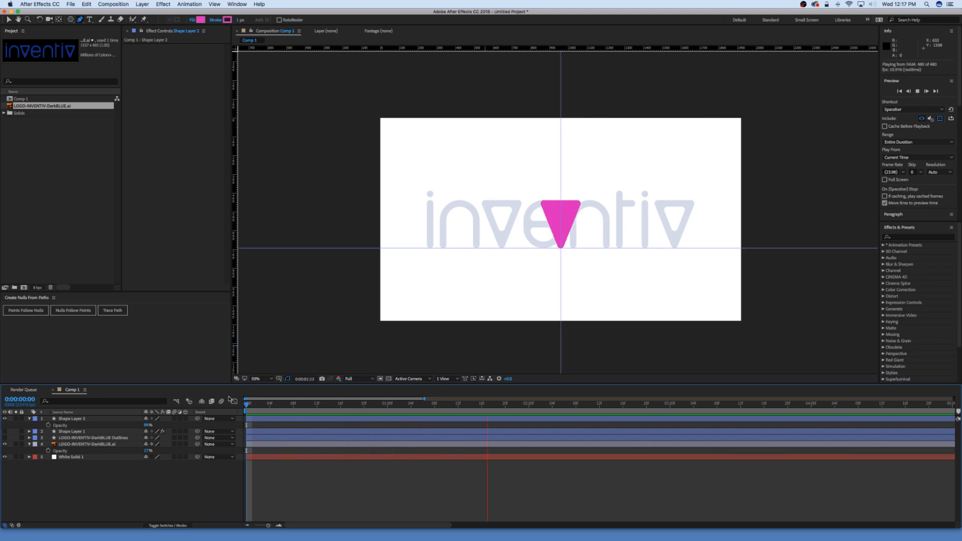
key("space")
key("super+z")
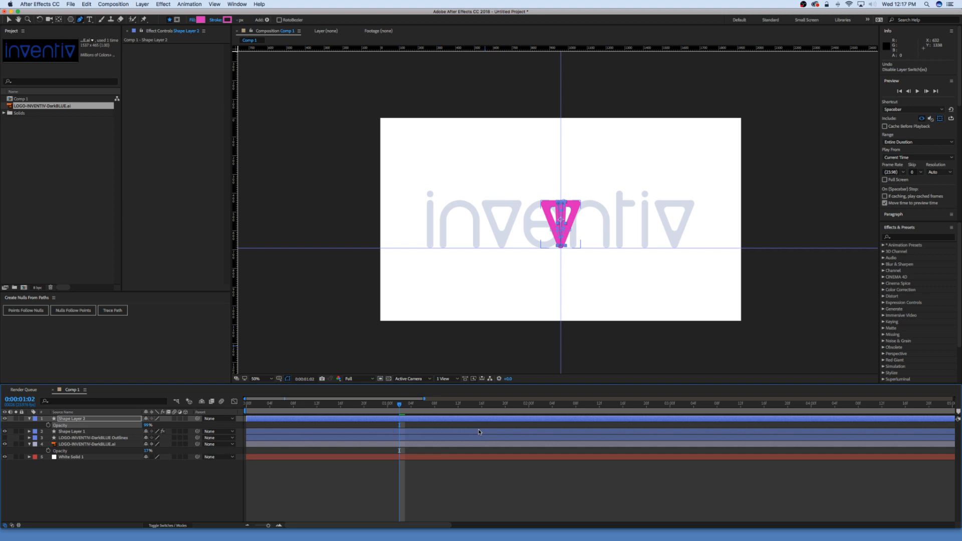
Step: Hide the LOGO-INVENTIV-DarkBLUE.ai layer and play the animation from 0:00:00:03
left_click_drag(406, 405, 264, 404)
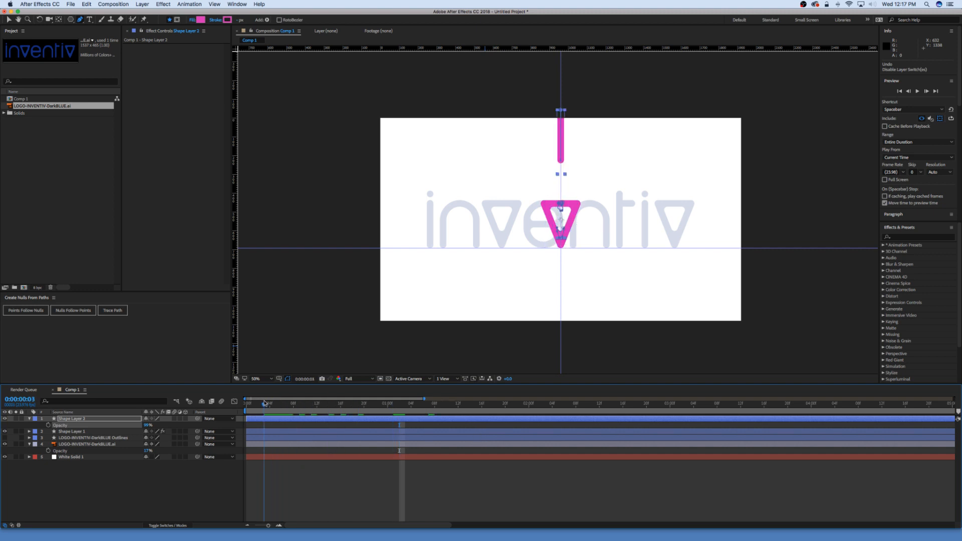
left_click(4, 444)
key("space")
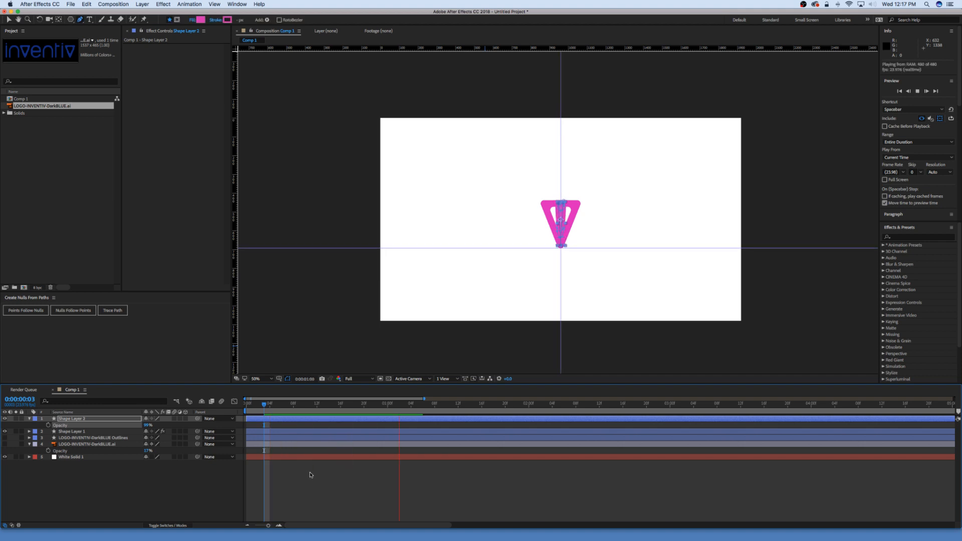
key("space")
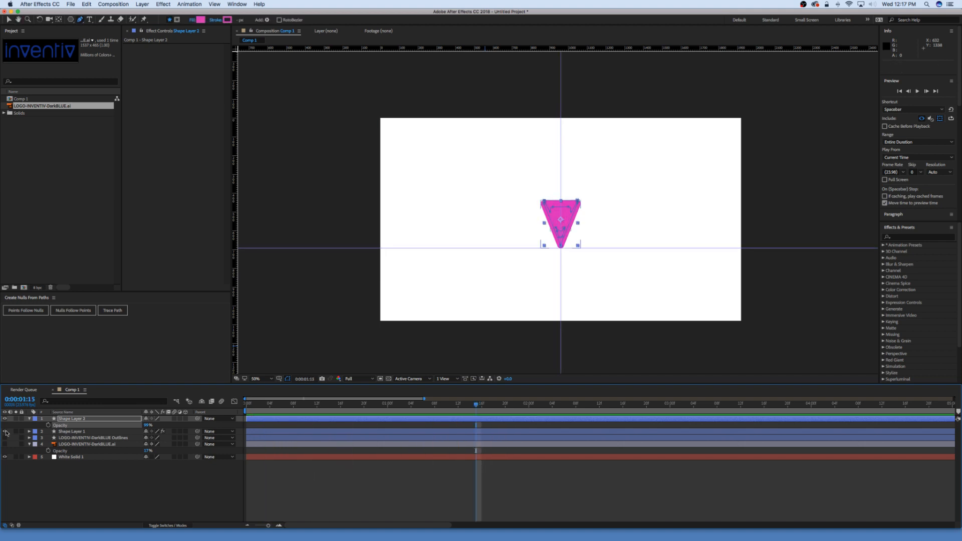
Step: Hide Shape Layer 1 and expand Shape Layer 2's contents to list its three shape groups
key("period")
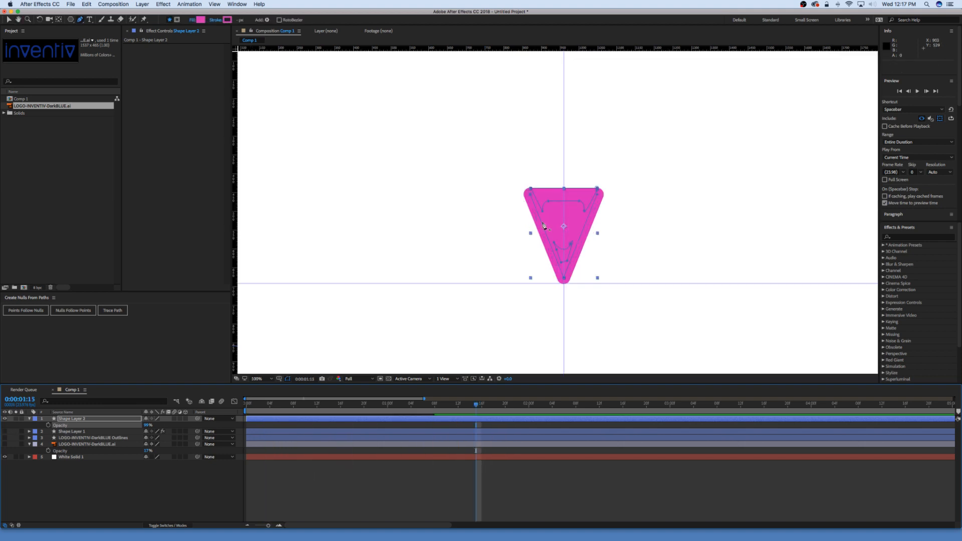
left_click(79, 432)
left_click(60, 419)
left_click(28, 419)
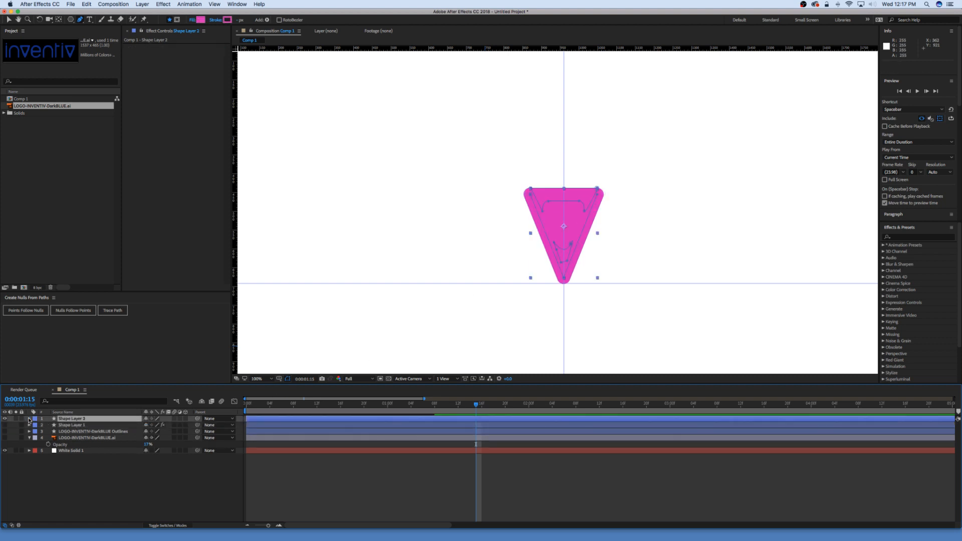
left_click(29, 418)
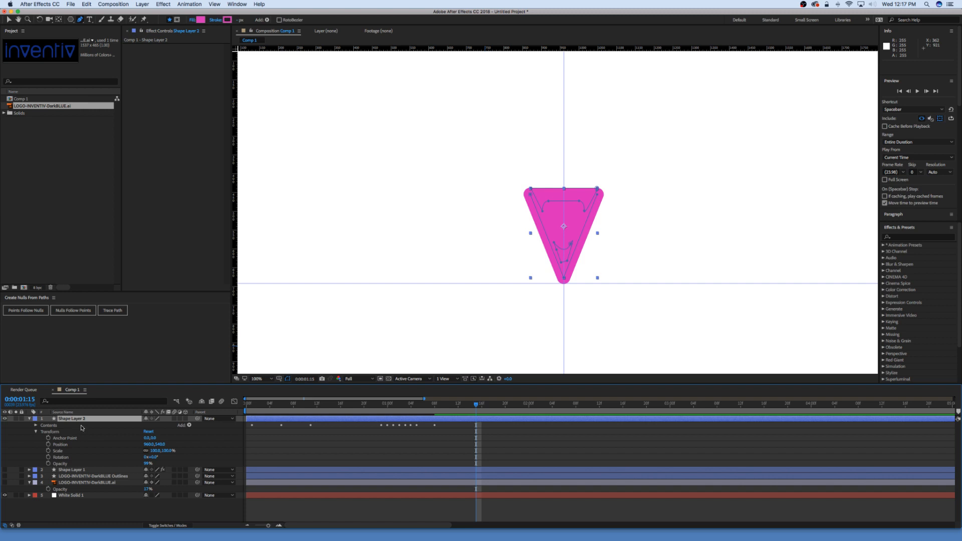
left_click(35, 431)
left_click(35, 425)
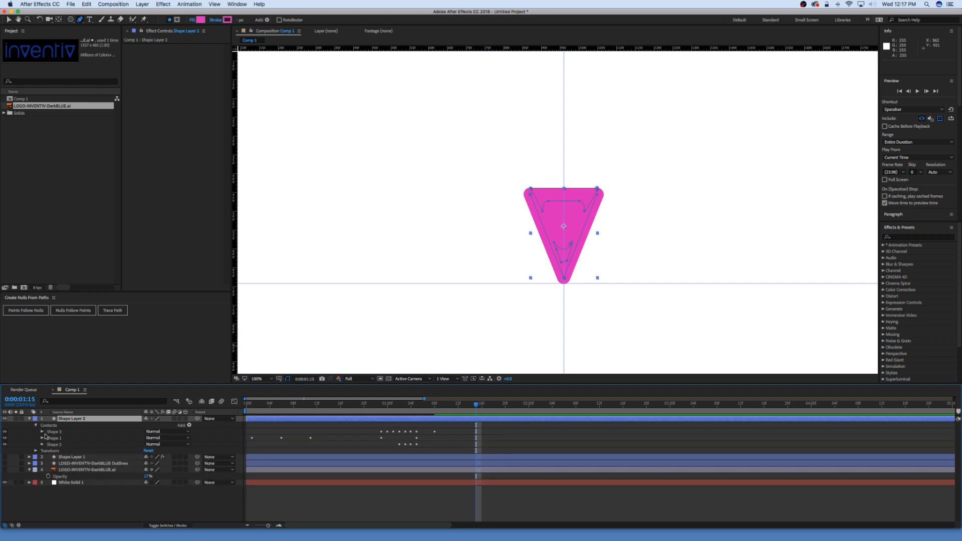
Step: Expand Shape 1 in Shape Layer 2 and turn off the visibility of its Fill 1
left_click(53, 438)
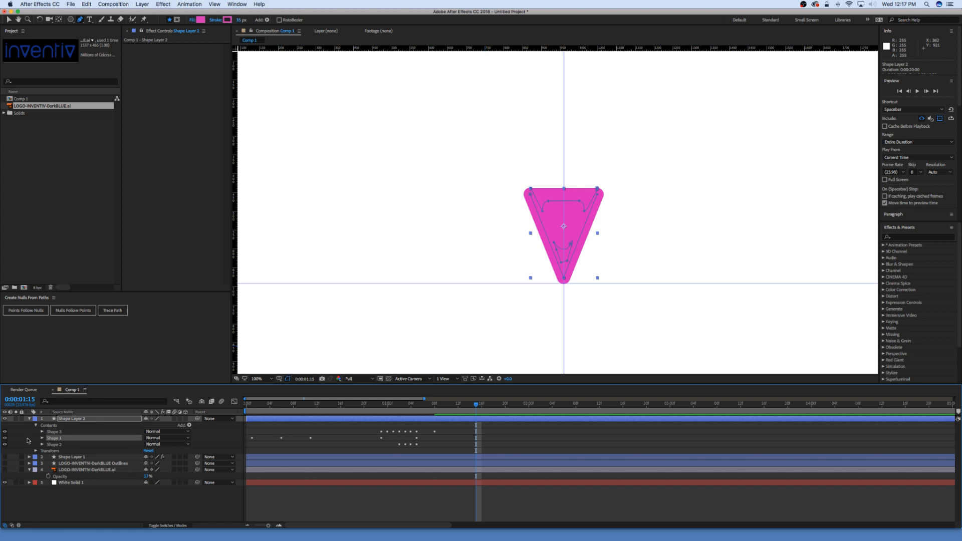
left_click(5, 437)
left_click(5, 438)
left_click(42, 438)
left_click(5, 456)
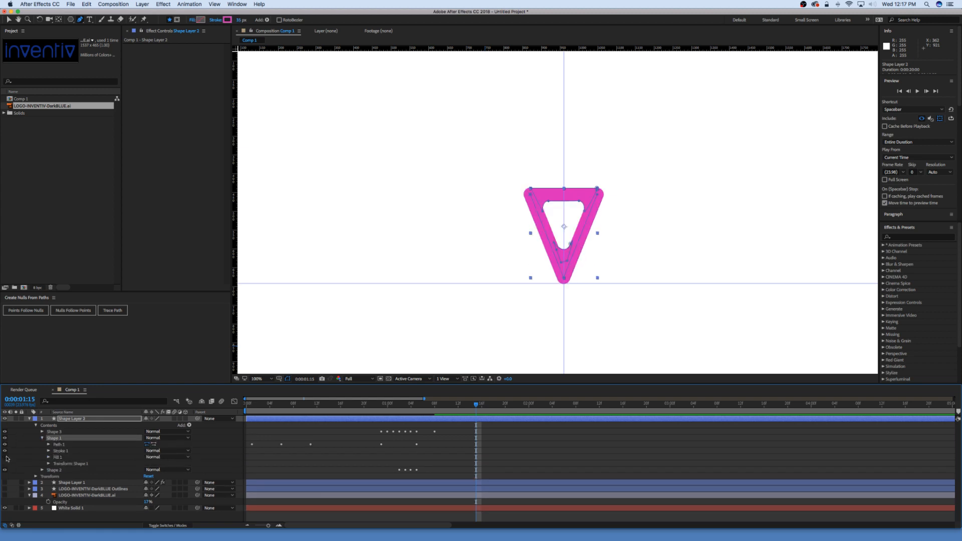
Step: Play the animation from the first frame twice, and set the current time to 0:00:01:06 for a closer look at the V
left_click(445, 444)
left_click_drag(425, 404, 225, 403)
key("space")
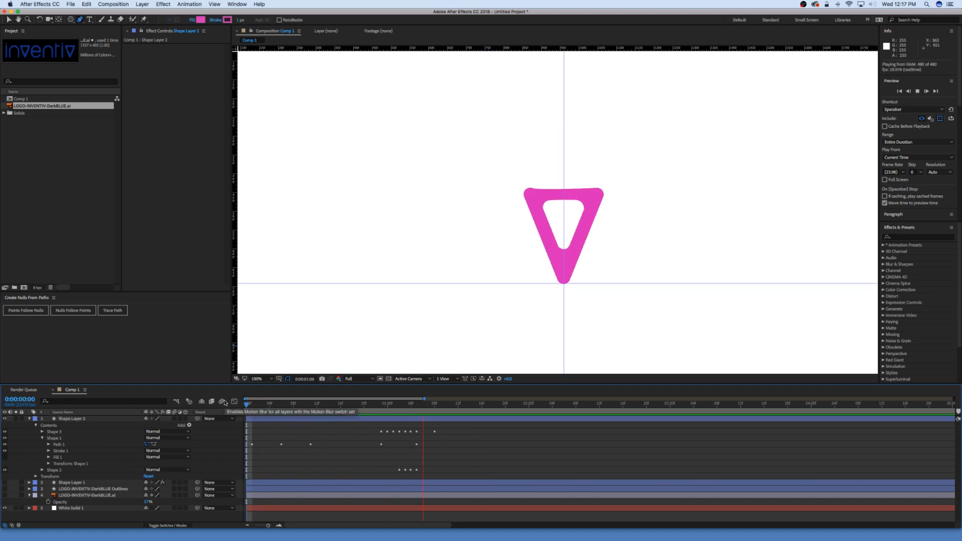
key("space")
key("comma")
key("comma")
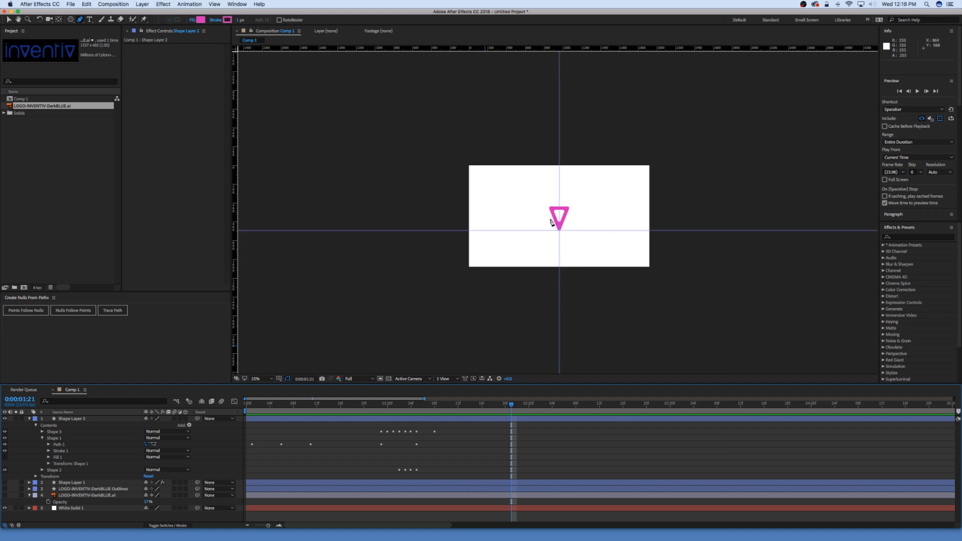
key("period")
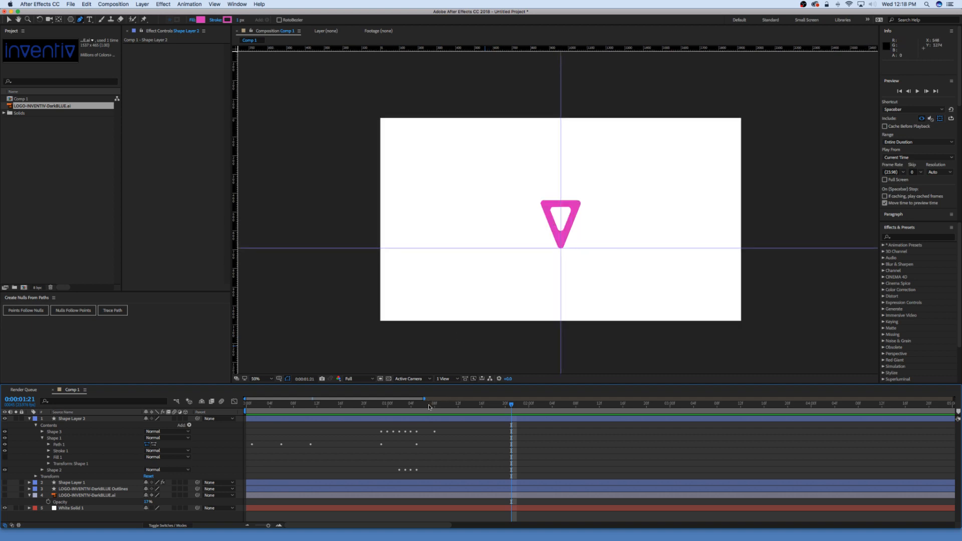
key("Home")
key("space")
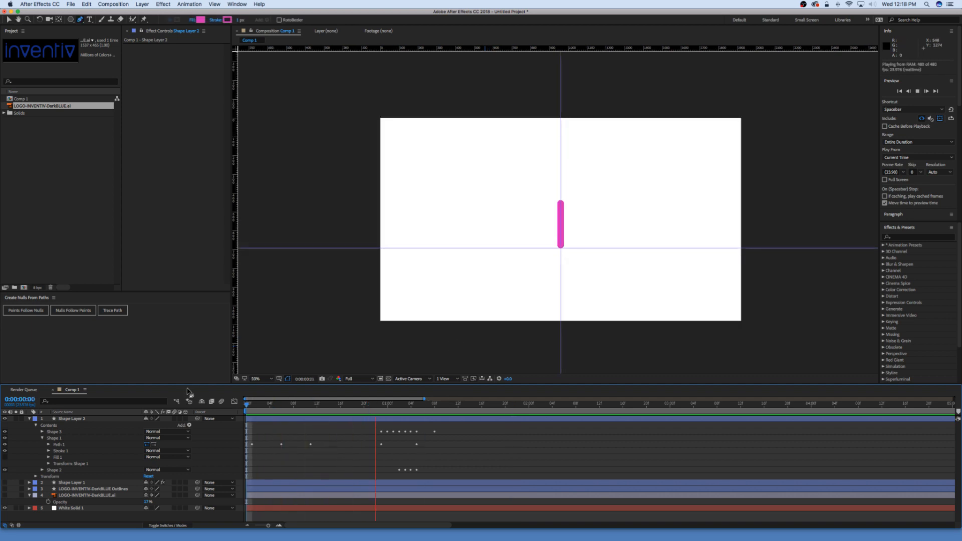
left_click_drag(396, 405, 423, 410)
key("period")
key("period")
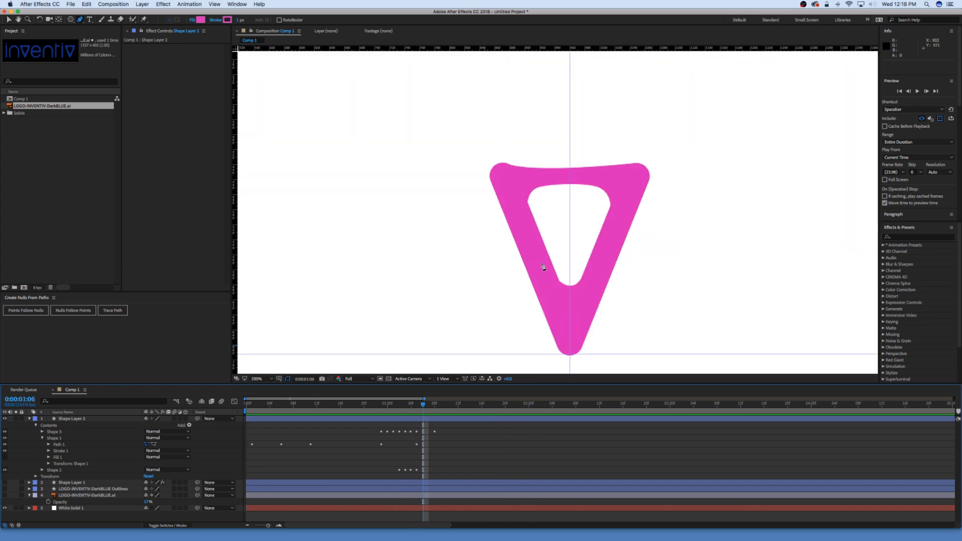
Step: Move Shape 3's last path keyframe in Shape Layer 2 to 0:00:01:07 and play the animation from 0:00:00:18
left_click(445, 422)
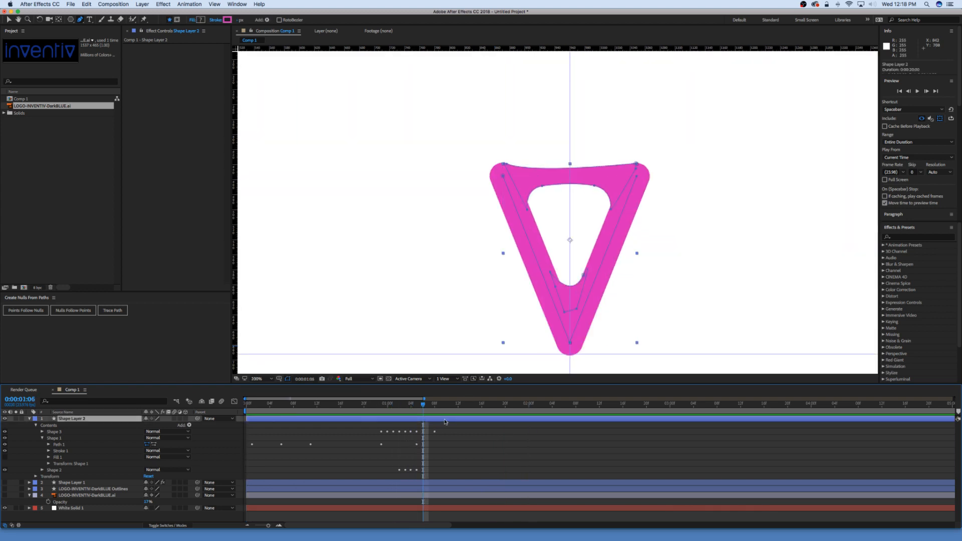
key("u")
left_click_drag(435, 425, 354, 399)
key("space")
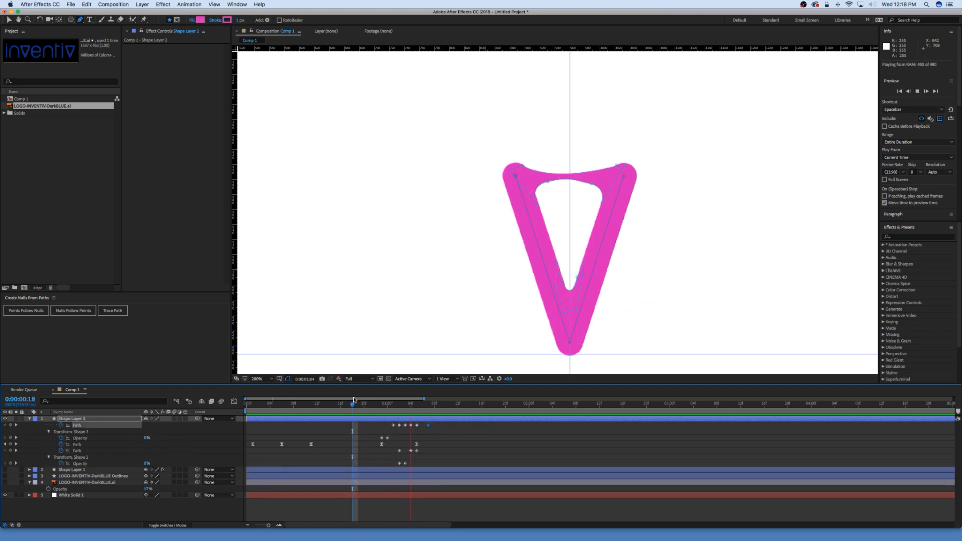
Step: Move the last path keyframes of Shape 1 and Shape 2 to 0:00:01:06 and preview the animation
mouse_move(426, 455)
left_mouse_down()
mouse_move(414, 441)
mouse_move(423, 447)
left_mouse_up()
key("space")
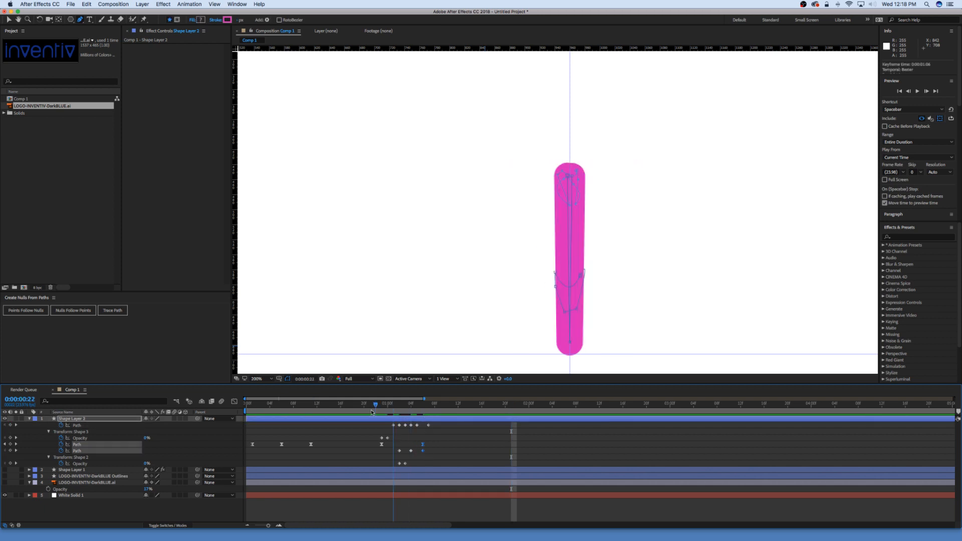
key("space")
Step: Retime Shape 3's last three path keyframes to 0:00:01:05, 0:00:01:06 and 0:00:01:07
mouse_move(422, 409)
left_mouse_down()
mouse_move(393, 408)
mouse_move(409, 409)
left_mouse_up()
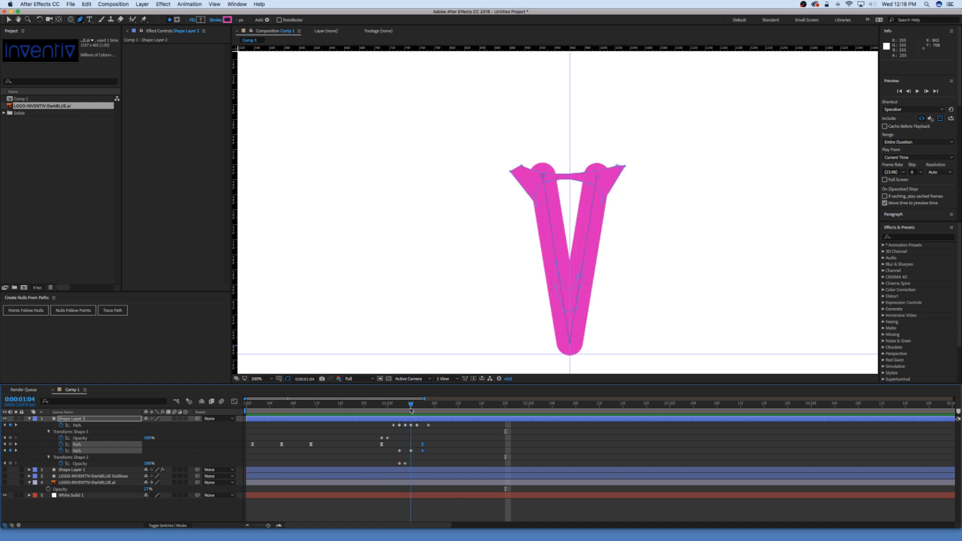
left_click(415, 427)
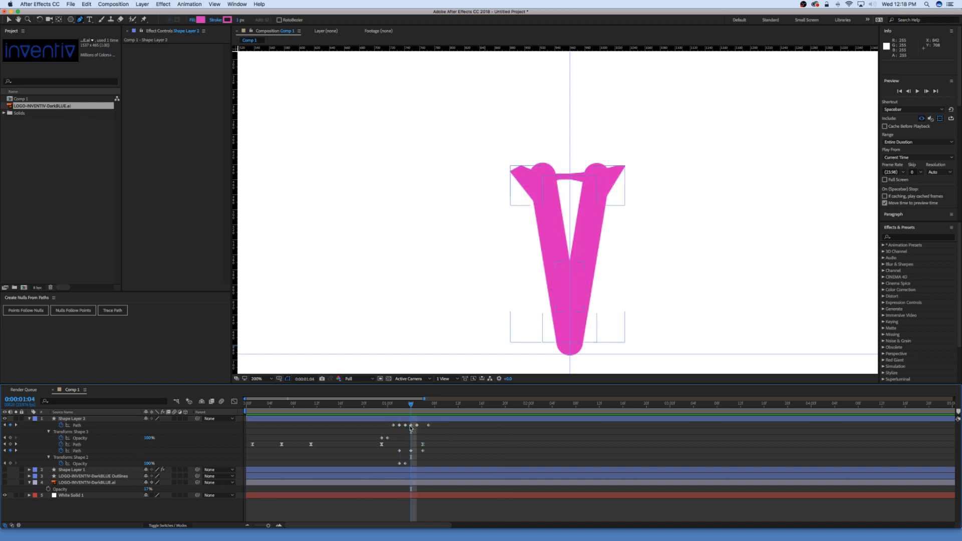
left_click_drag(439, 433, 416, 427)
left_click(446, 437)
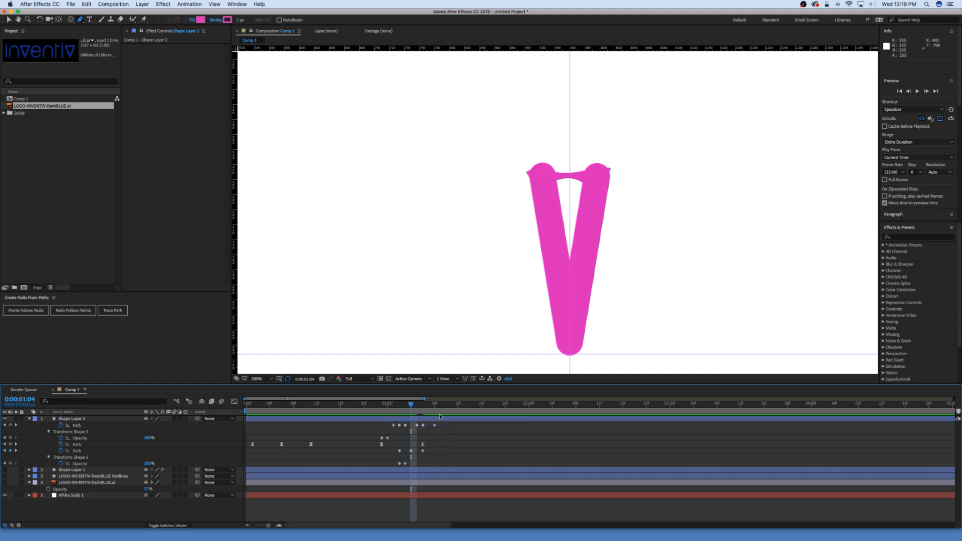
left_click(430, 426)
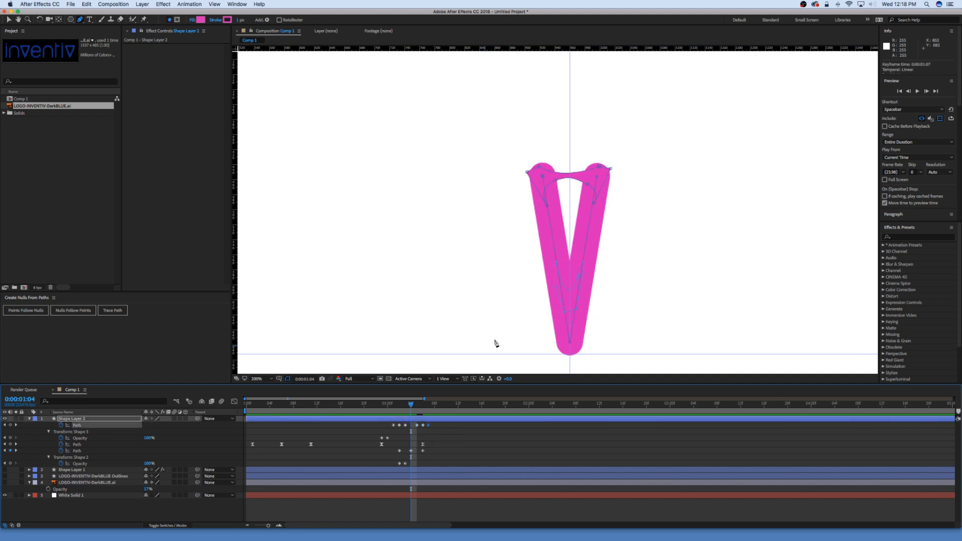
Step: At 0:00:01:04, pull the outer upper vertices of Shape 3's path inward so they sit inside the pink strokes
left_click(534, 177)
key("super+z")
key("a")
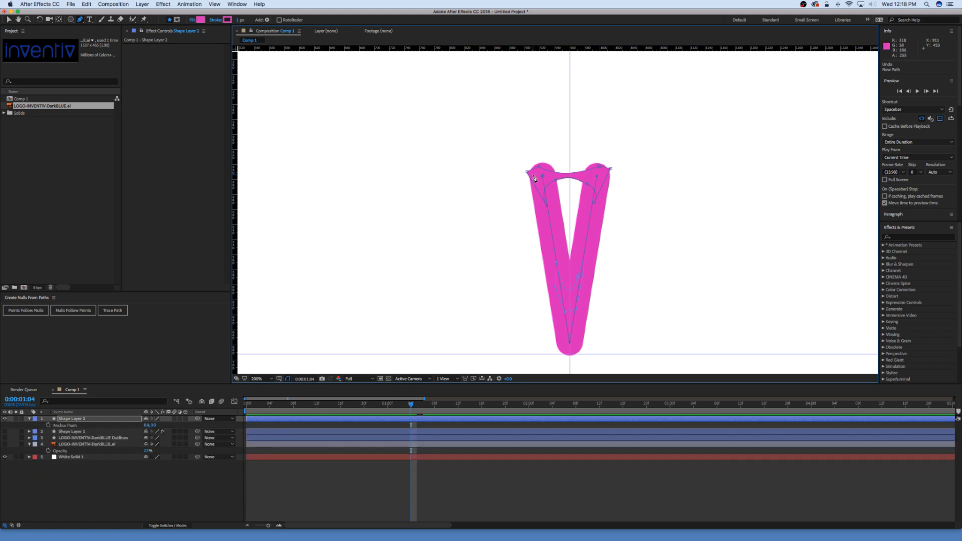
key("a")
key("v")
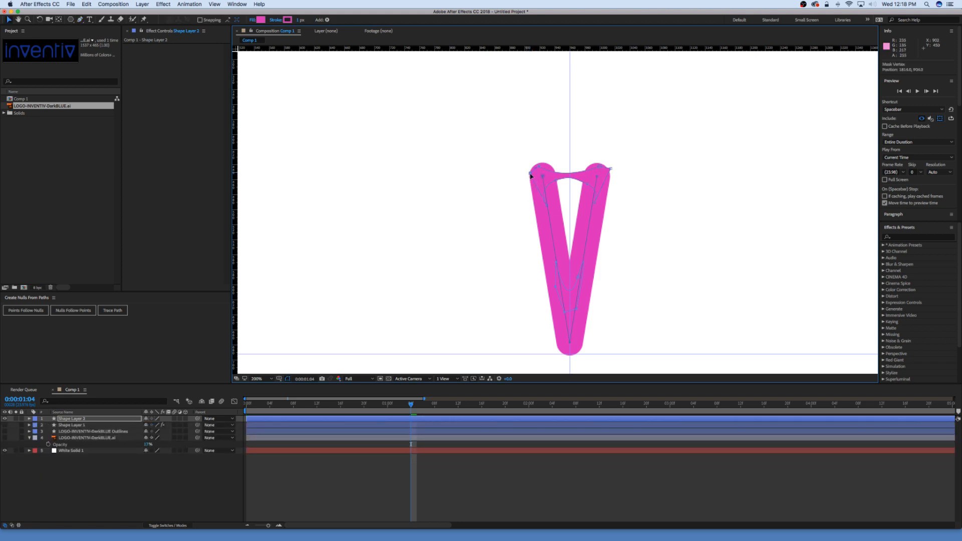
left_click_drag(611, 169, 603, 174)
Step: Show Shape Layer 2's keyframed properties again and play the animation from 0:00:00:16
left_click(482, 498)
left_click(445, 418)
key("u")
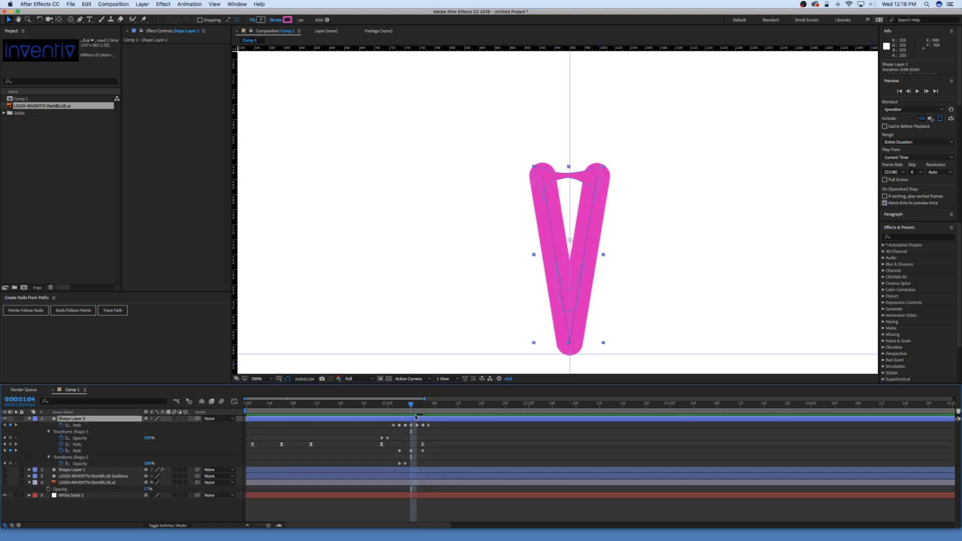
left_click_drag(411, 404, 341, 404)
key("space")
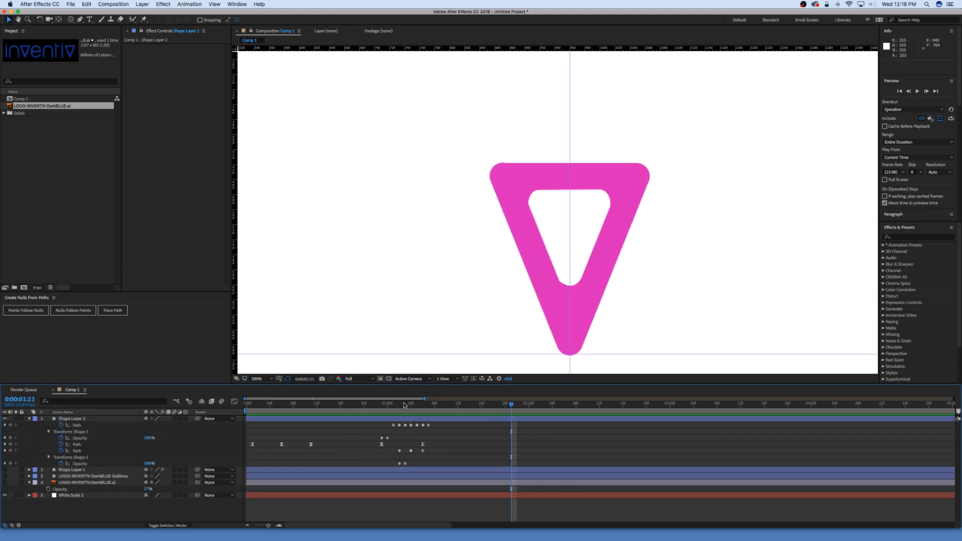
Step: At 0:00:01:03, move the upper vertices of Shape 3's path inward to stay within the two strokes
left_click(371, 410)
left_click_drag(371, 410, 404, 412)
left_click(414, 418)
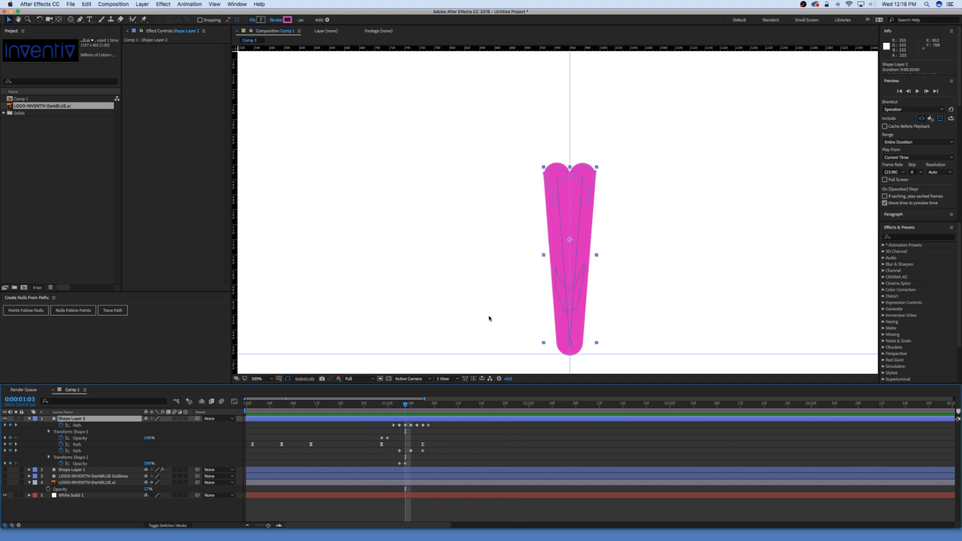
double_click(544, 175)
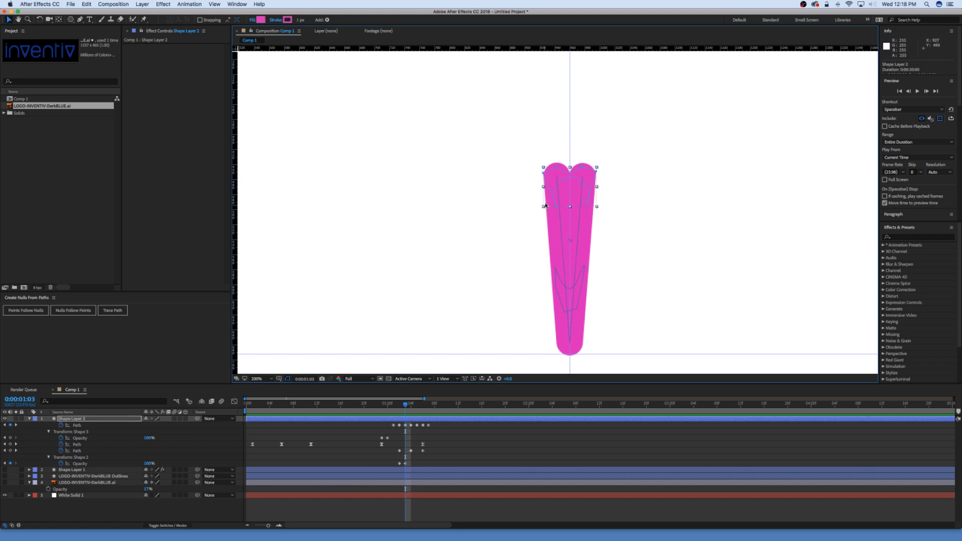
left_click(82, 426)
left_click(557, 170)
left_click_drag(544, 173, 590, 175)
Step: At 0:00:01:05, move the inner corner vertex of Shape 3's path outward onto the stroke, and check the following frames
key("Page_Down")
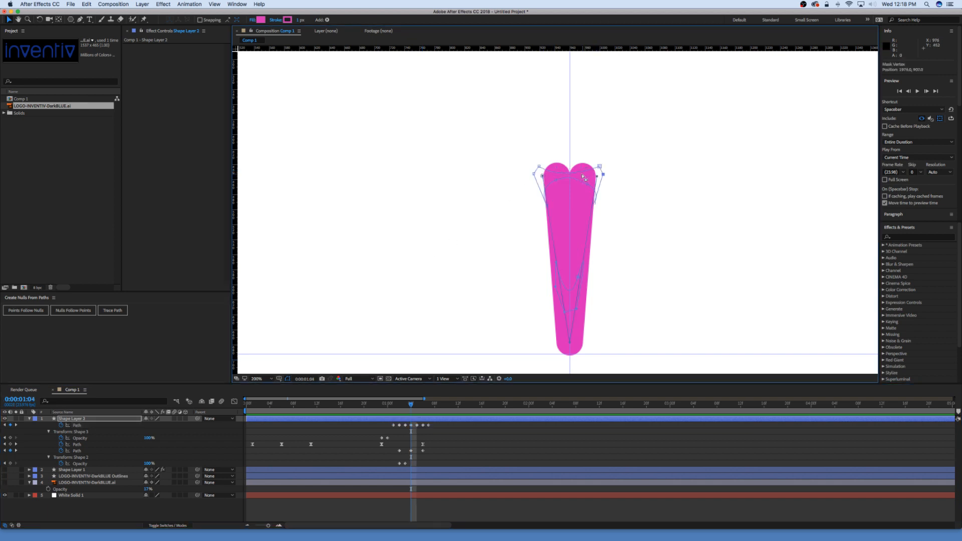
key("Page_Down")
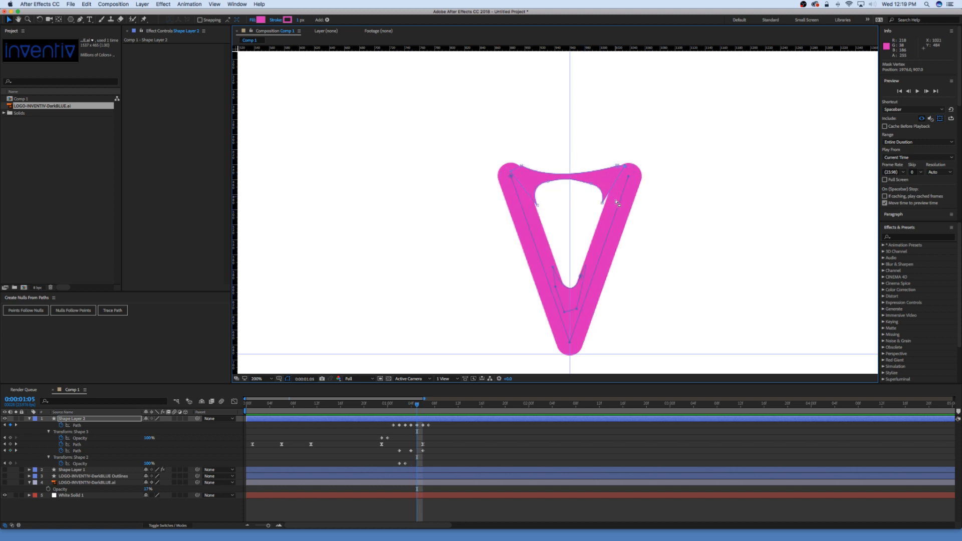
left_click_drag(603, 202, 609, 206)
key("Page_Down")
key("Page_Down")
key("Page_Up")
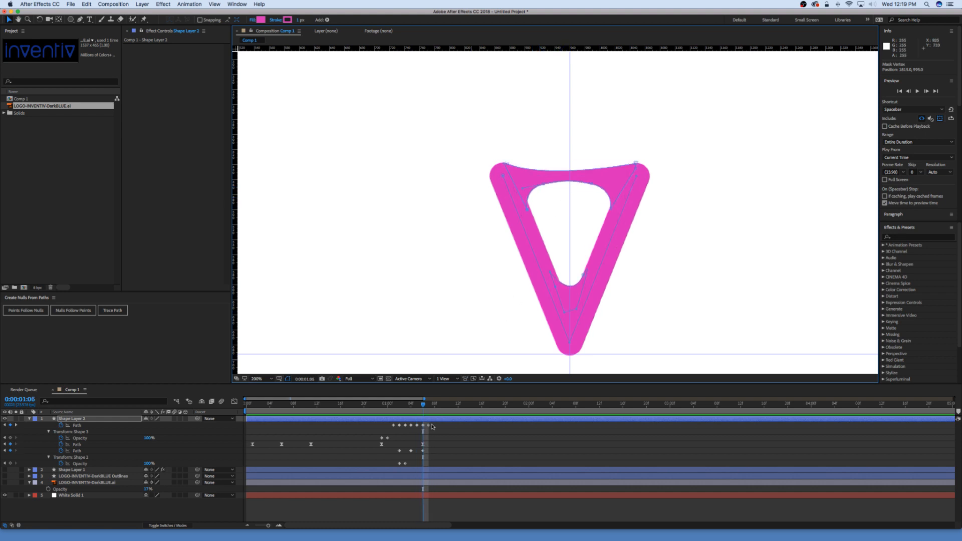
Step: Move Shape 3's last path keyframe to 0:00:01:12 and step through the frames up to 0:00:01:10
left_click_drag(429, 426, 458, 425)
key("Page_Down")
key("Page_Down")
key("Page_Down")
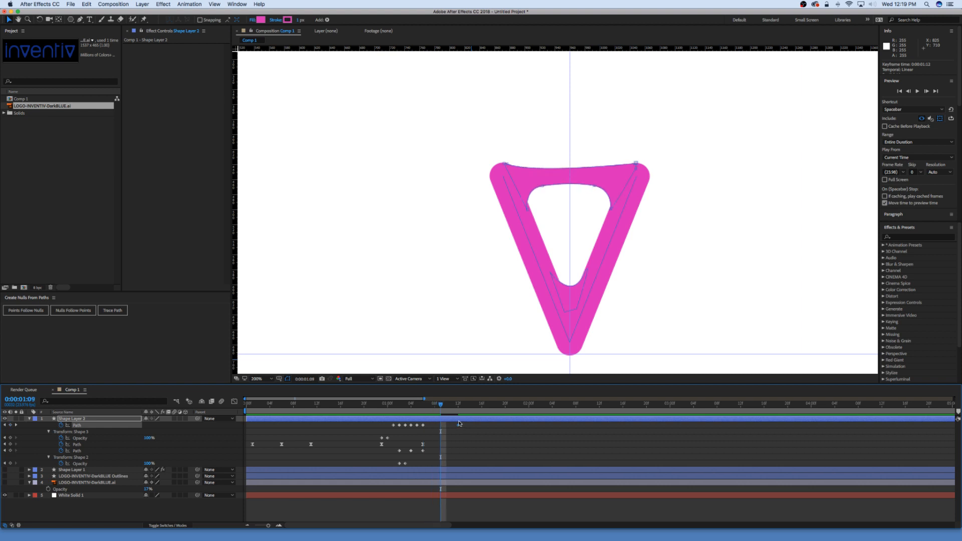
key("Page_Down")
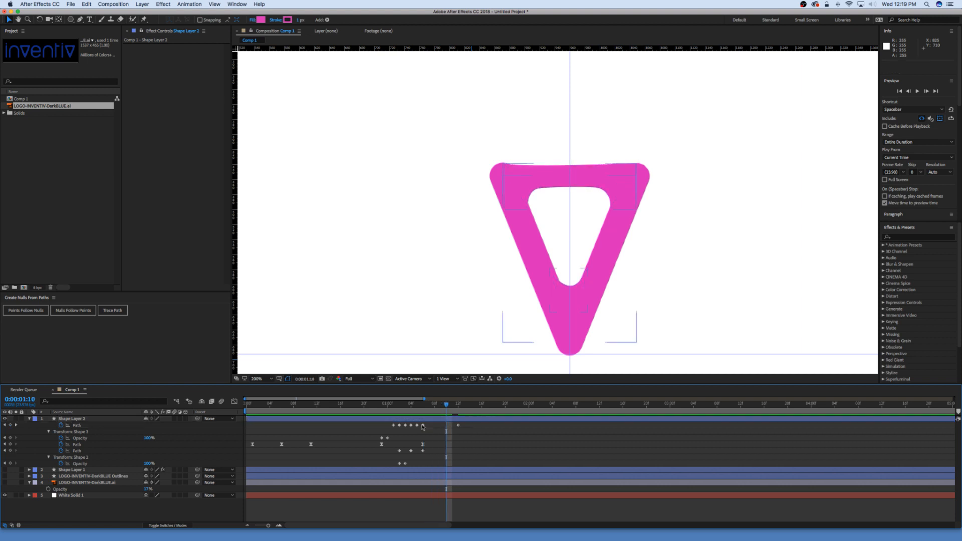
Step: Apply Easy Ease to Shape 3's last two path keyframes, look at their speed graph and play from 0:00:00:19
left_click(405, 425)
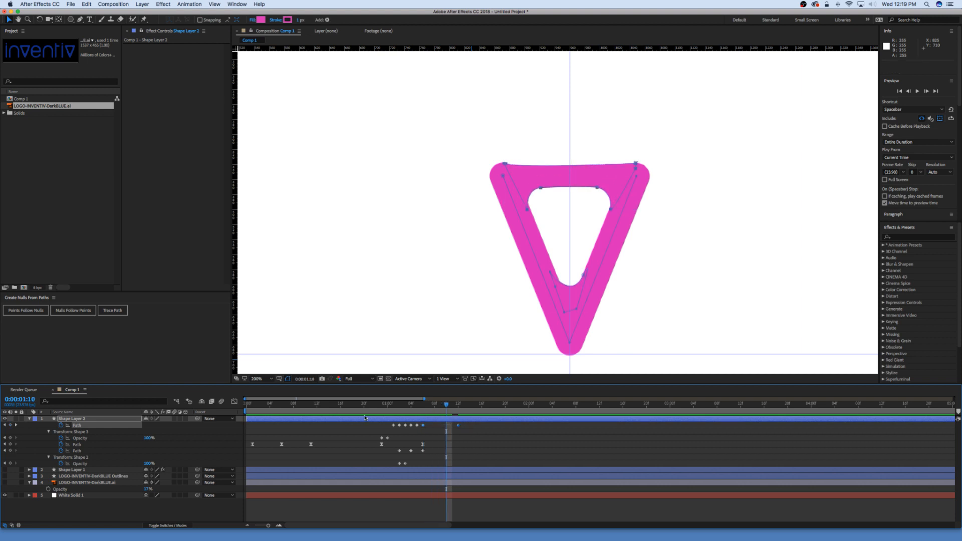
key("F9")
left_click(234, 401)
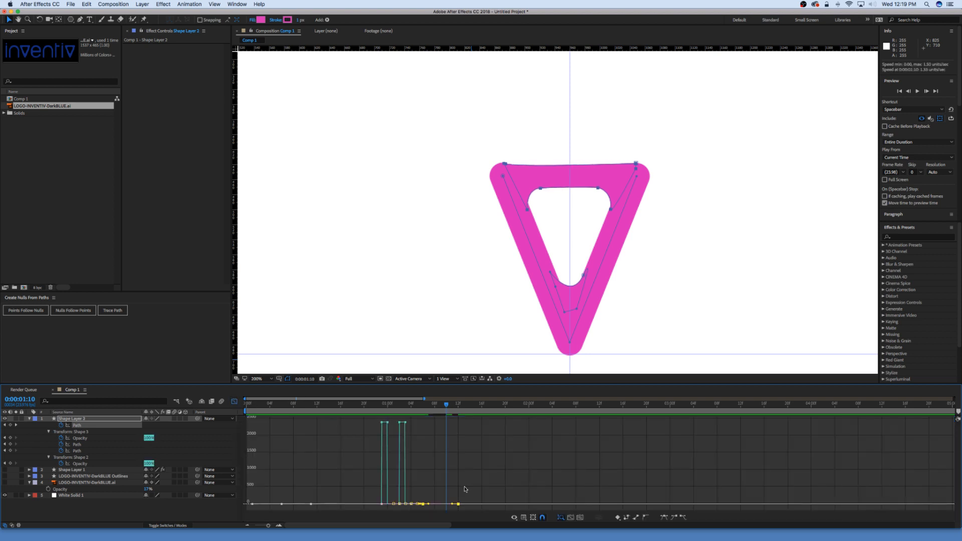
left_click(234, 401)
left_click(359, 406)
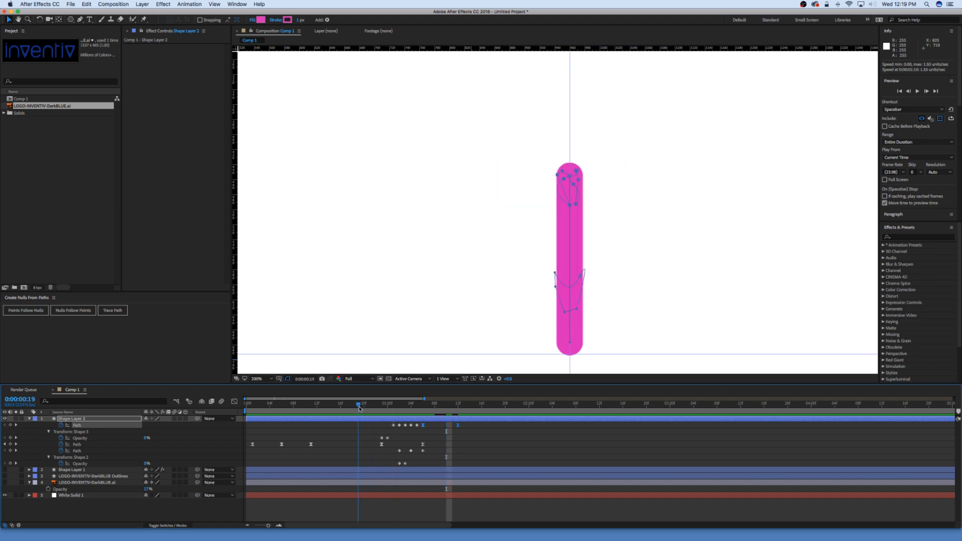
key("space")
left_click(481, 430)
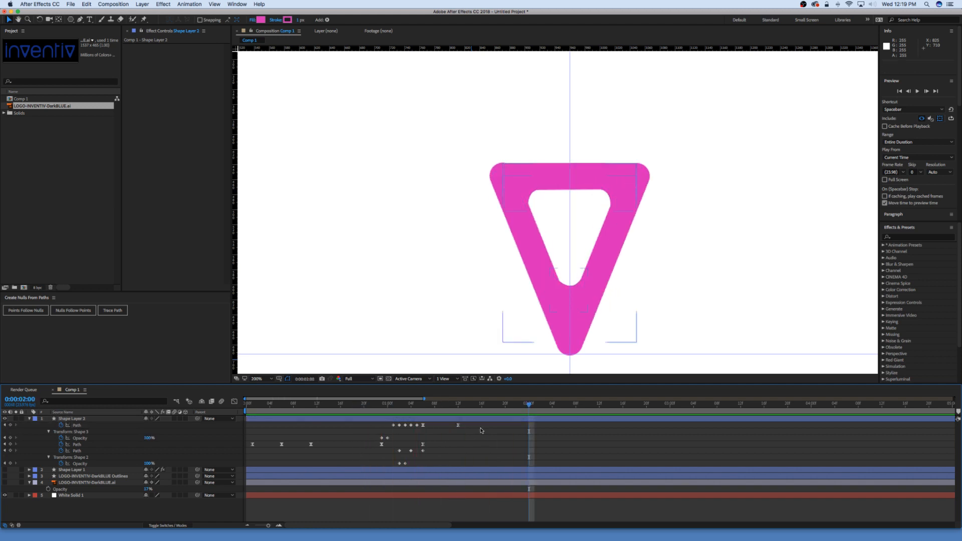
Step: Try Shape 3's last path keyframe at 0:00:01:18 and play the animation from 0:00:00:20
left_click_drag(458, 426, 493, 424)
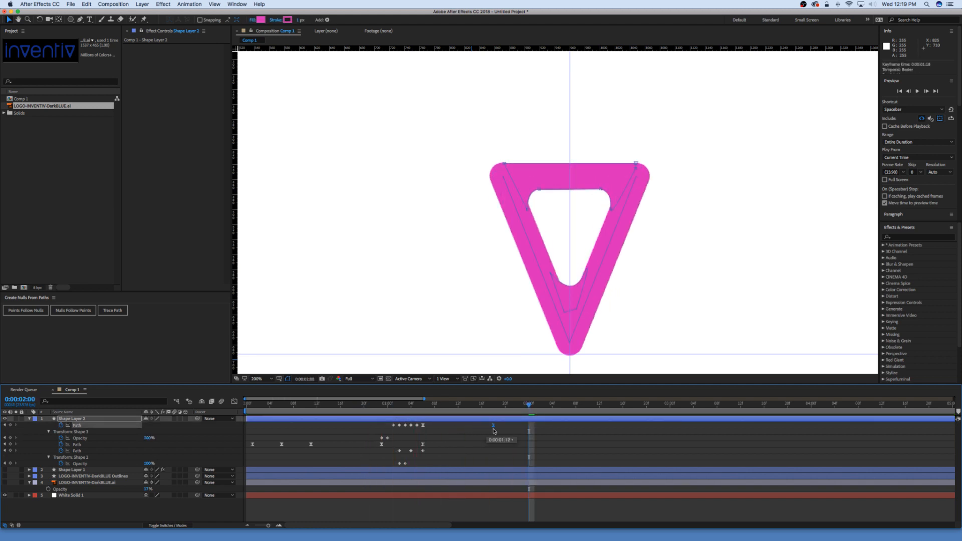
left_click_drag(374, 405, 364, 406)
key("space")
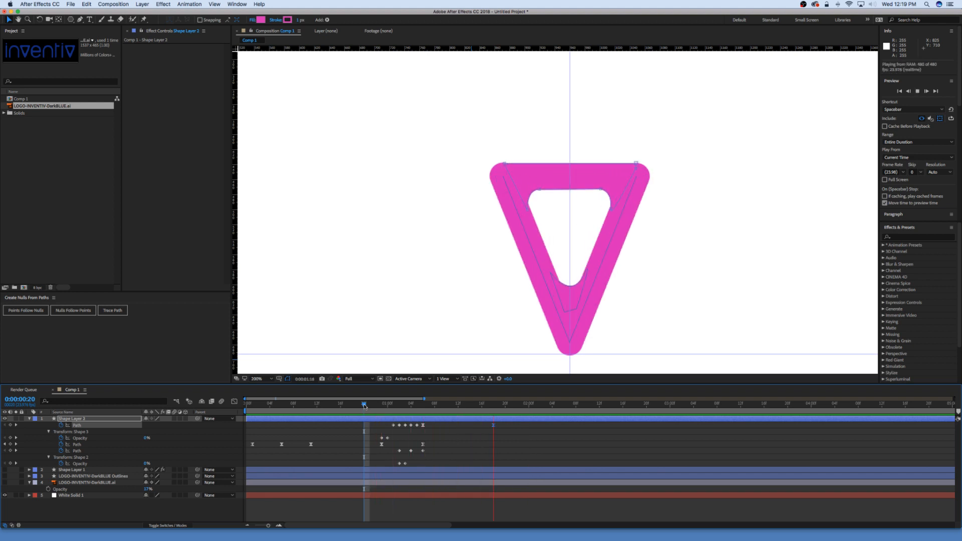
key("space")
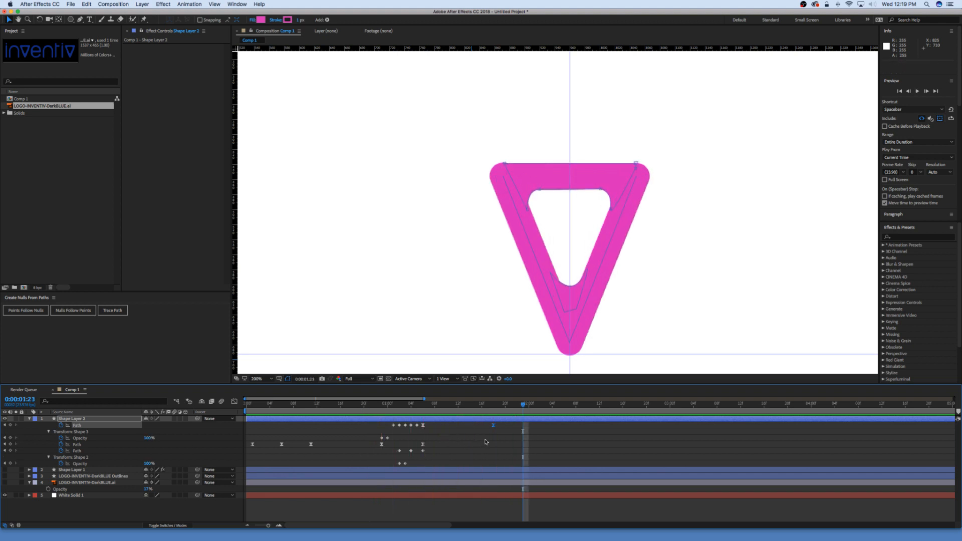
Step: Move the last path keyframes of Shape 1 and Shape 2 to 0:00:01:07 and Shape 3's last one to 0:00:01:08
mouse_move(435, 456)
left_mouse_down()
mouse_move(418, 441)
mouse_move(428, 445)
left_mouse_up()
Step: Examine the speed graph of Shape 3's path keyframes
left_click(422, 425)
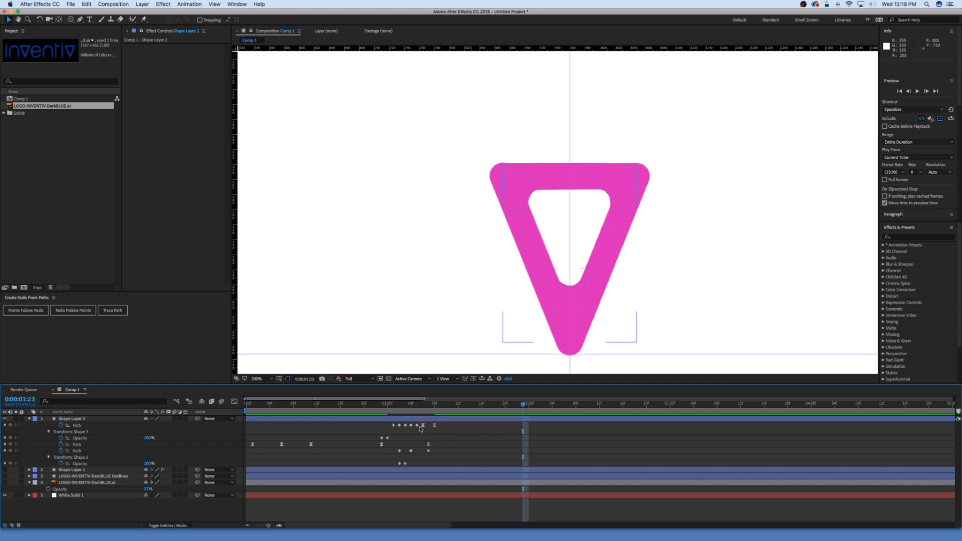
left_click(233, 402)
left_click_drag(271, 525, 274, 525)
scroll(294, 492, "left", 8)
scroll(292, 492, "left", 3)
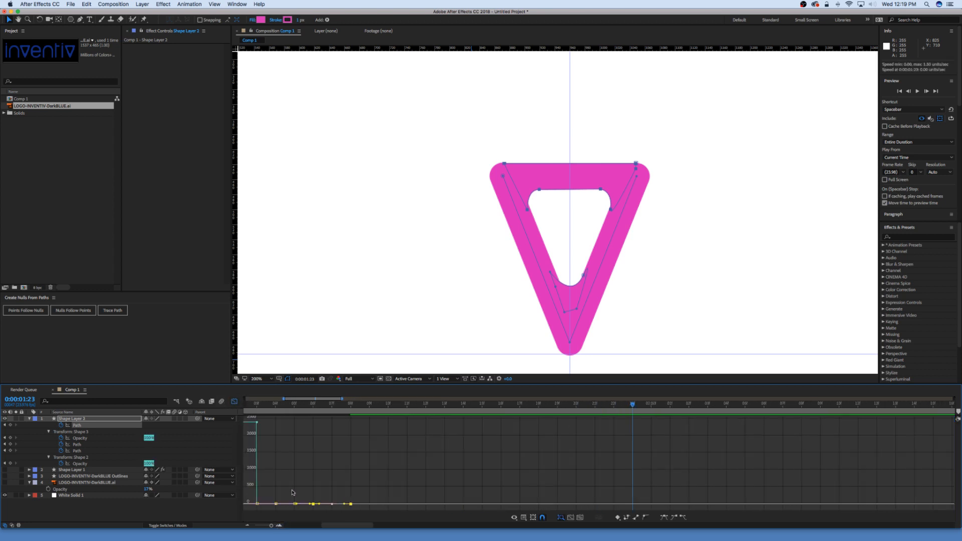
scroll(296, 481, "left", 6)
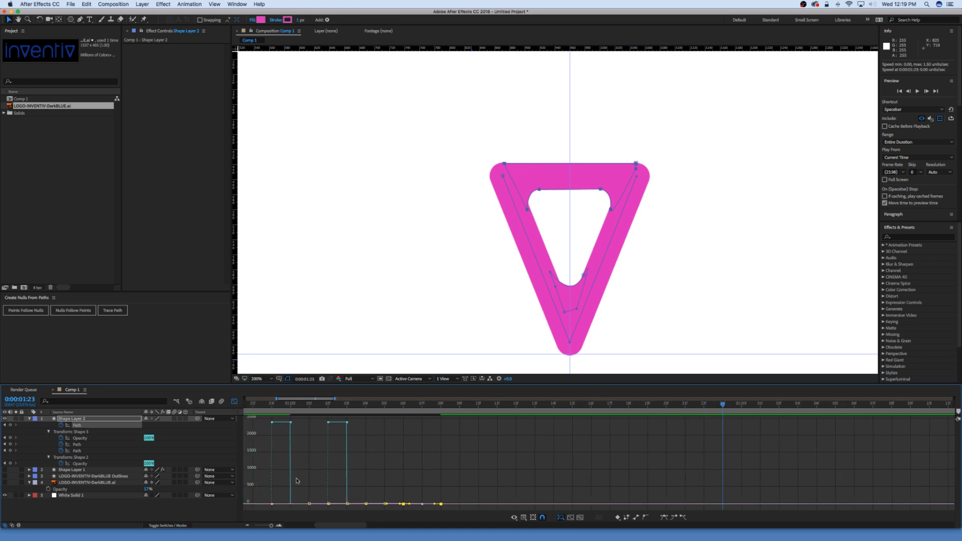
left_click(87, 426)
scroll(376, 463, "left", 3)
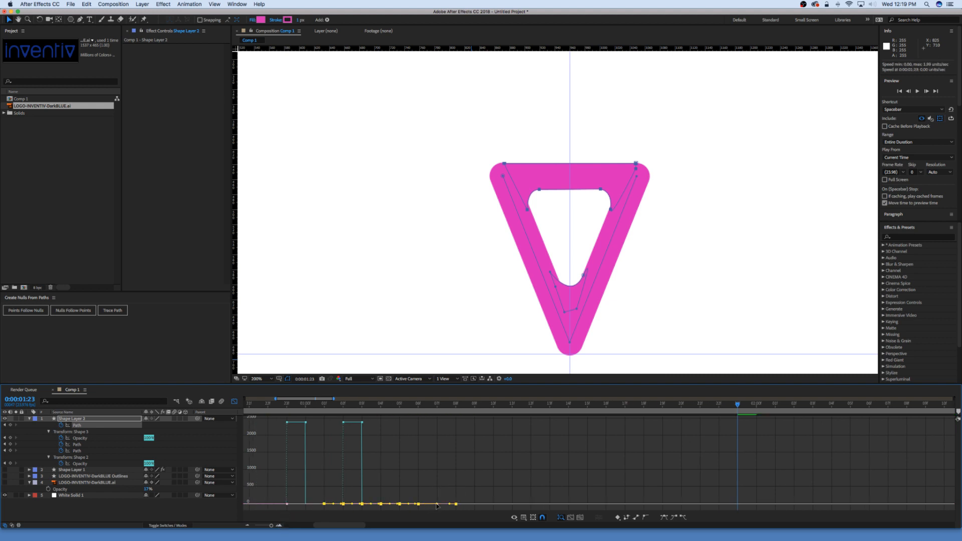
left_click(437, 487)
left_click(234, 401)
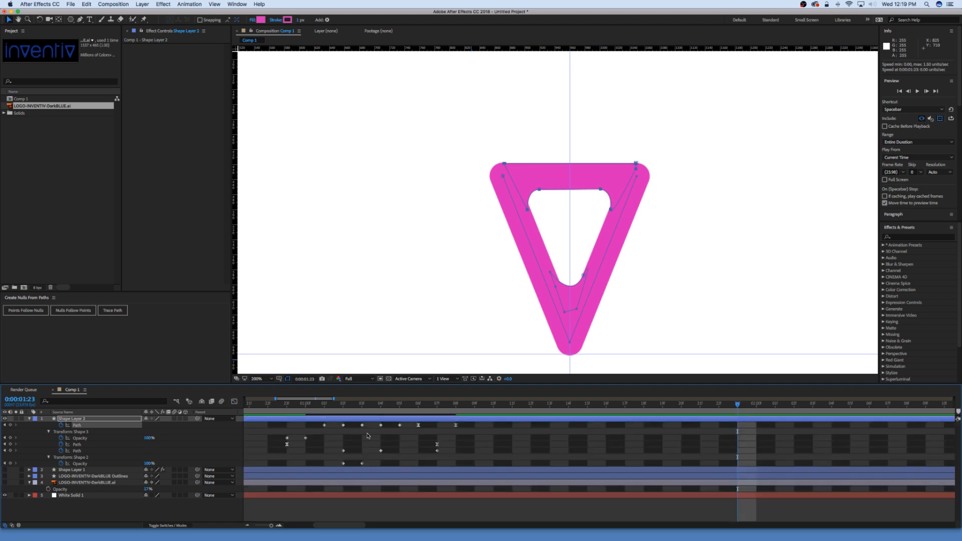
Step: Raise the incoming ease influence of Shape 3's last path keyframe to about 100% in the speed graph
left_click(490, 427)
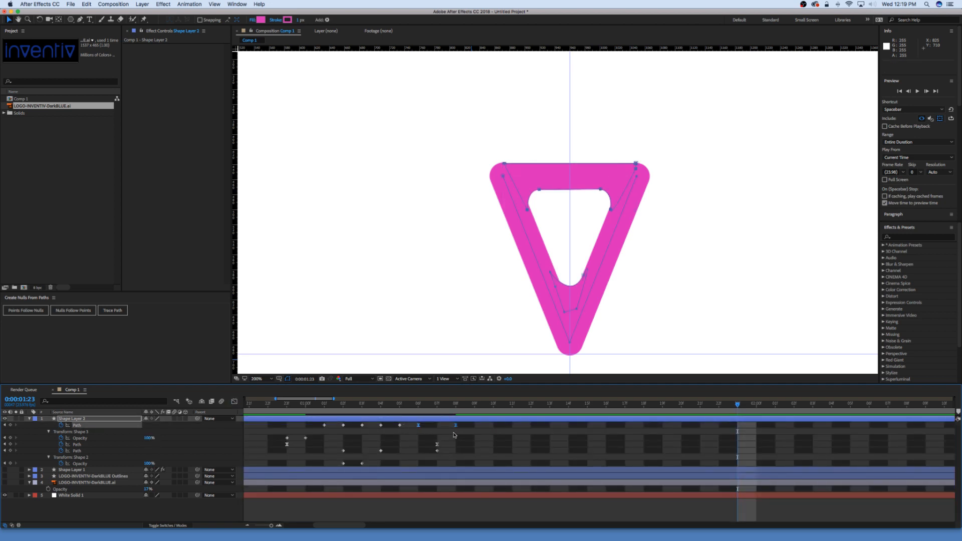
left_click(419, 424)
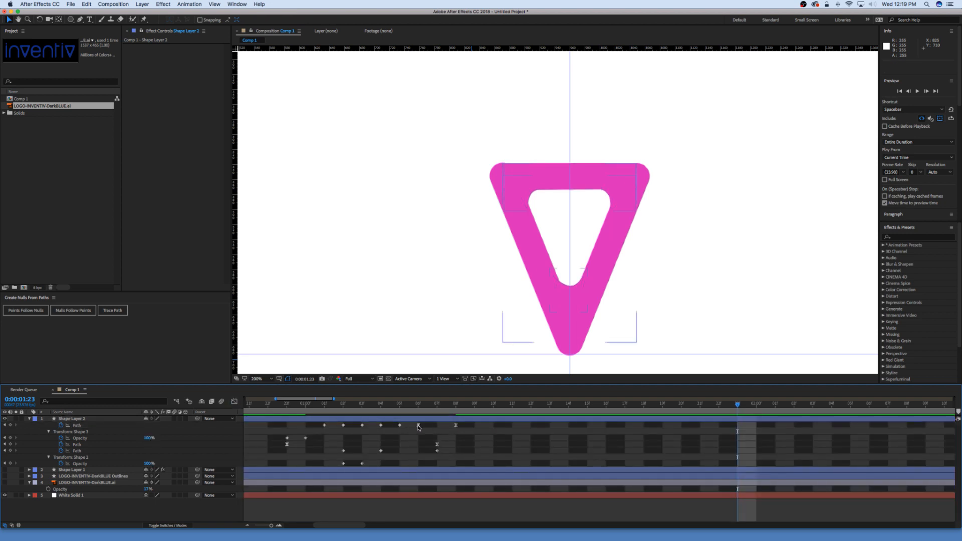
left_click(478, 429)
left_click_drag(484, 434, 412, 423)
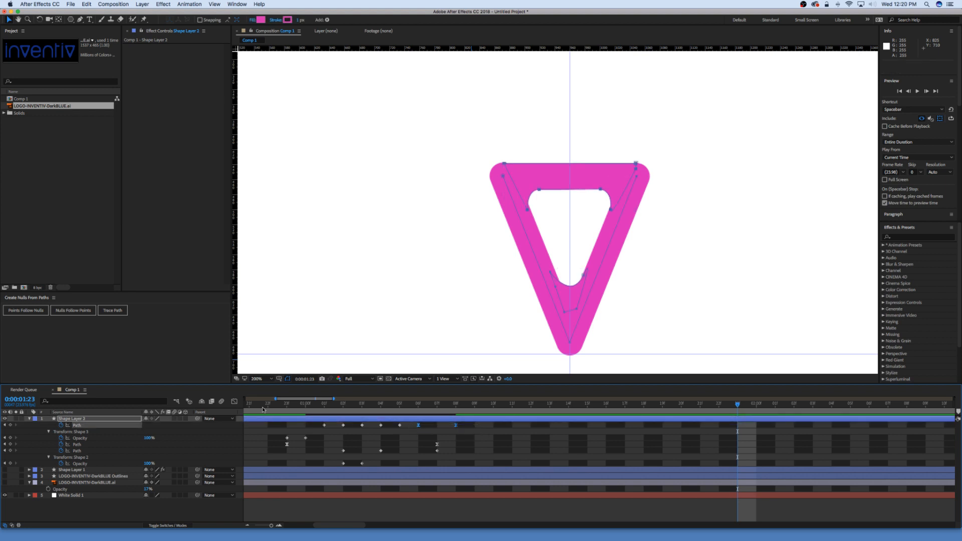
left_click(233, 402)
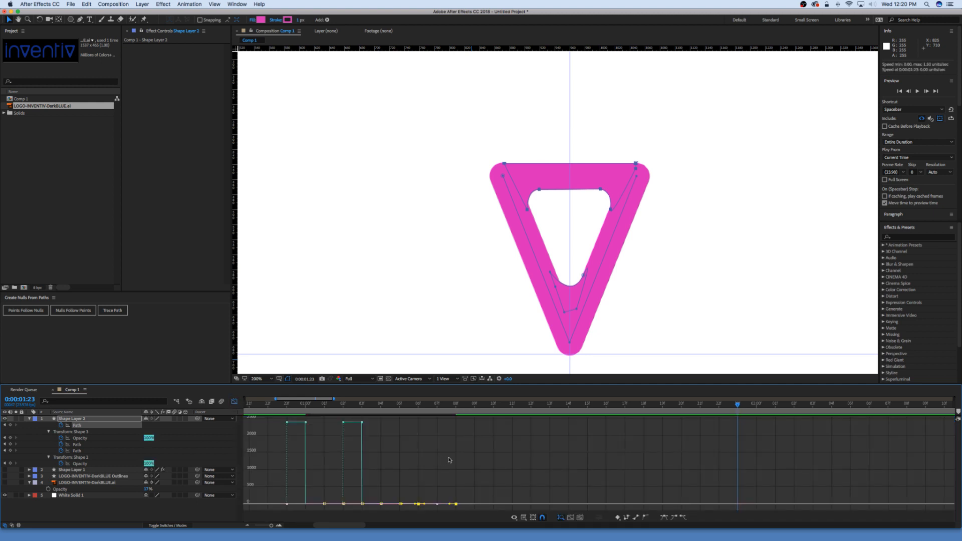
scroll(449, 460, "right", 8)
scroll(449, 460, "left", 1)
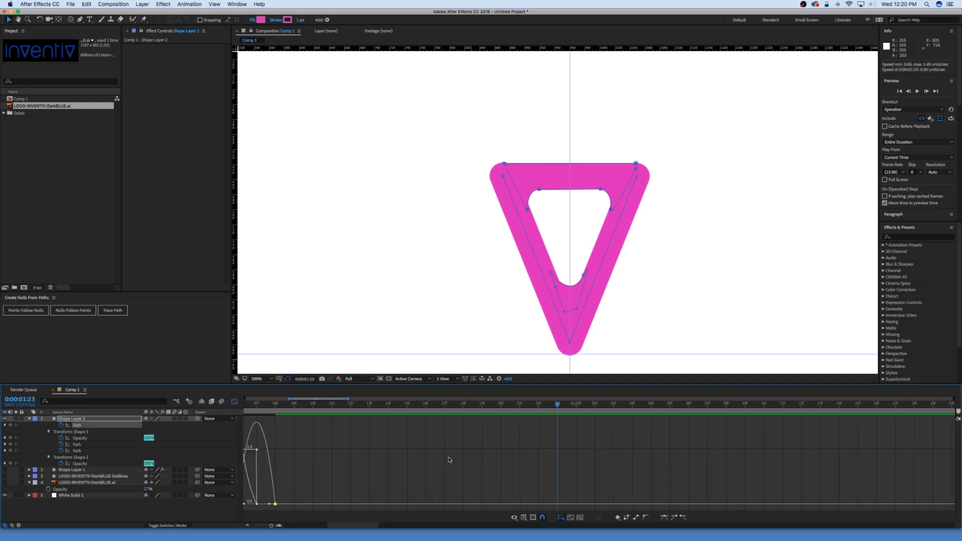
scroll(449, 460, "left", 2)
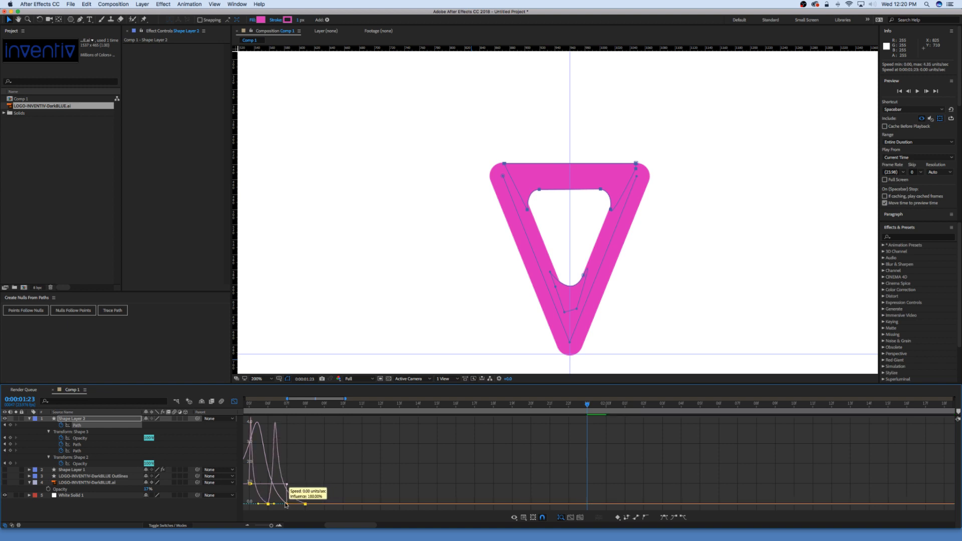
left_click(308, 502)
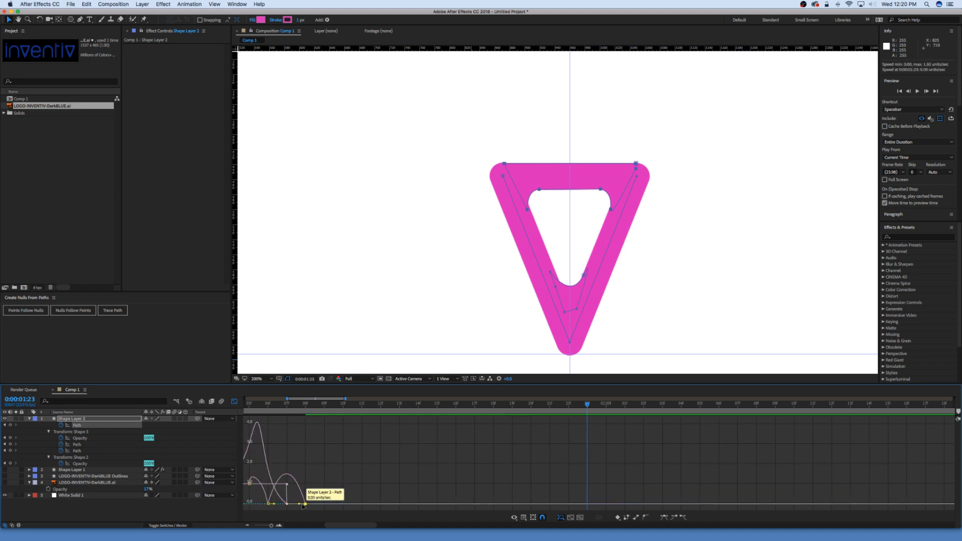
left_click_drag(300, 504, 282, 506)
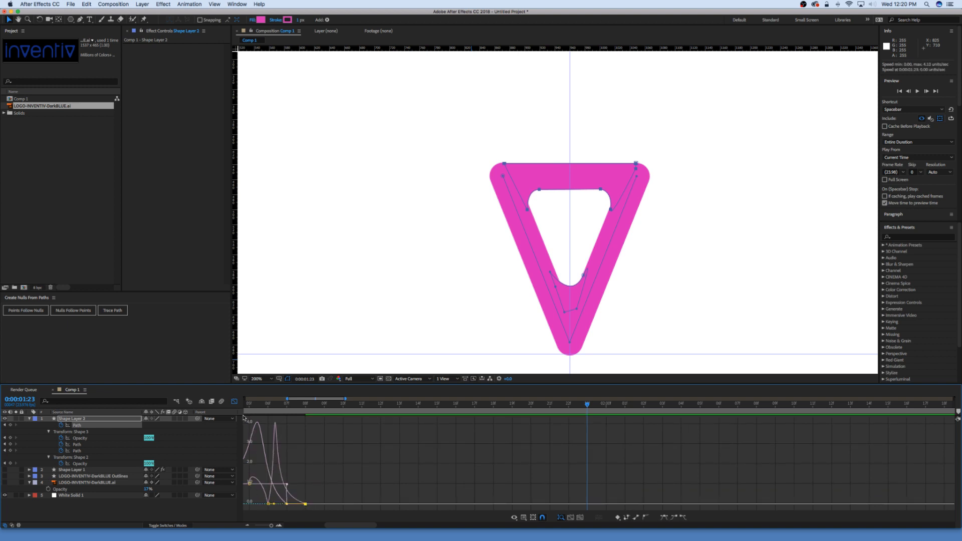
left_click(234, 401)
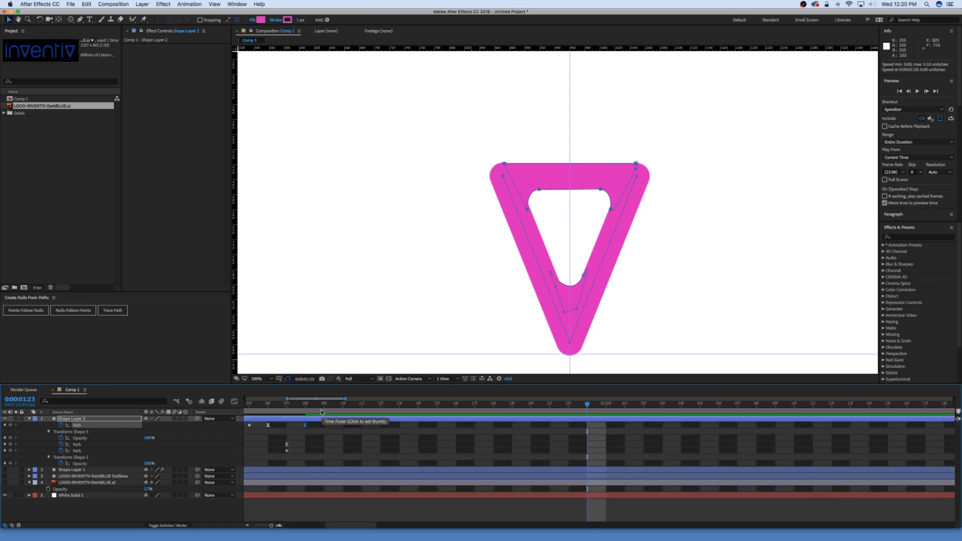
Step: Play the animation, shift Shape 3's path keyframes from 0:00:01:04 onward one frame later and move the last one to 0:00:01:15
key("space")
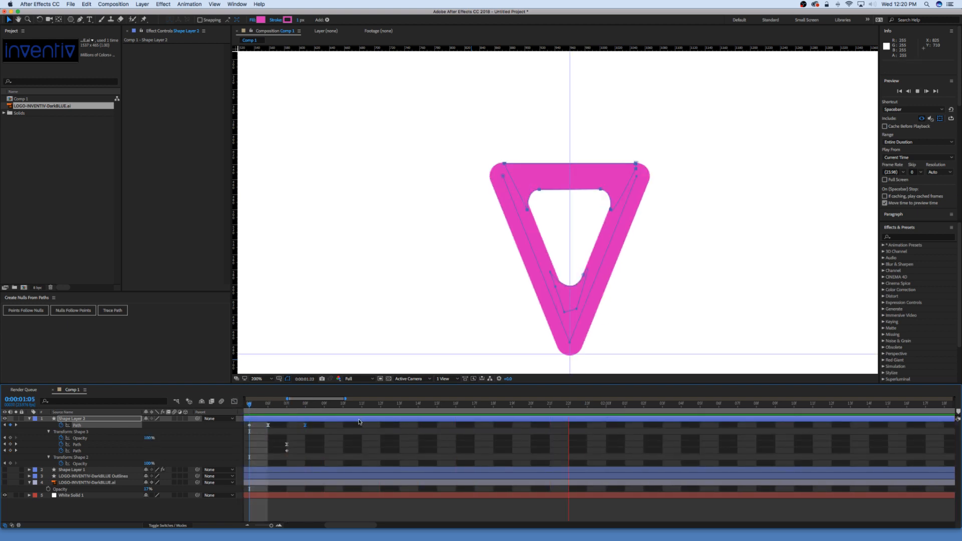
key("space")
scroll(365, 418, "left", 5)
mouse_move(328, 406)
left_mouse_down()
mouse_move(301, 407)
mouse_move(344, 413)
left_mouse_up()
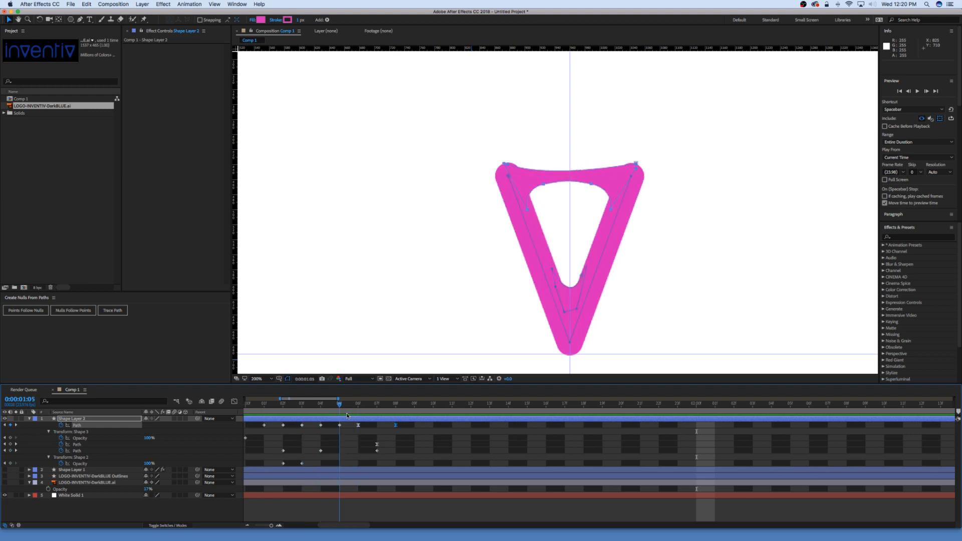
mouse_move(408, 429)
left_mouse_down()
mouse_move(349, 424)
mouse_move(357, 427)
mouse_move(302, 404)
mouse_move(320, 405)
mouse_move(333, 426)
mouse_move(302, 406)
mouse_move(396, 419)
left_mouse_up()
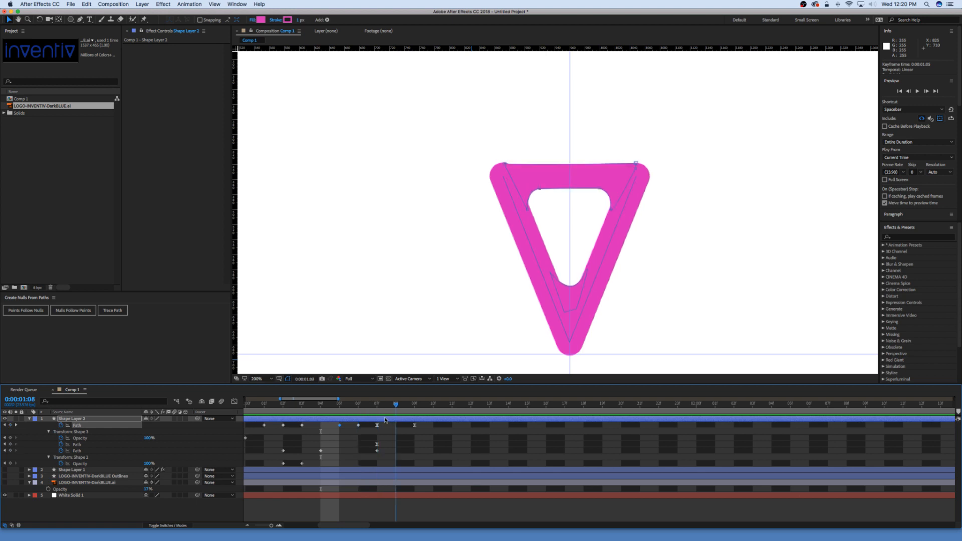
key("Page_Up")
left_click_drag(453, 430, 529, 430)
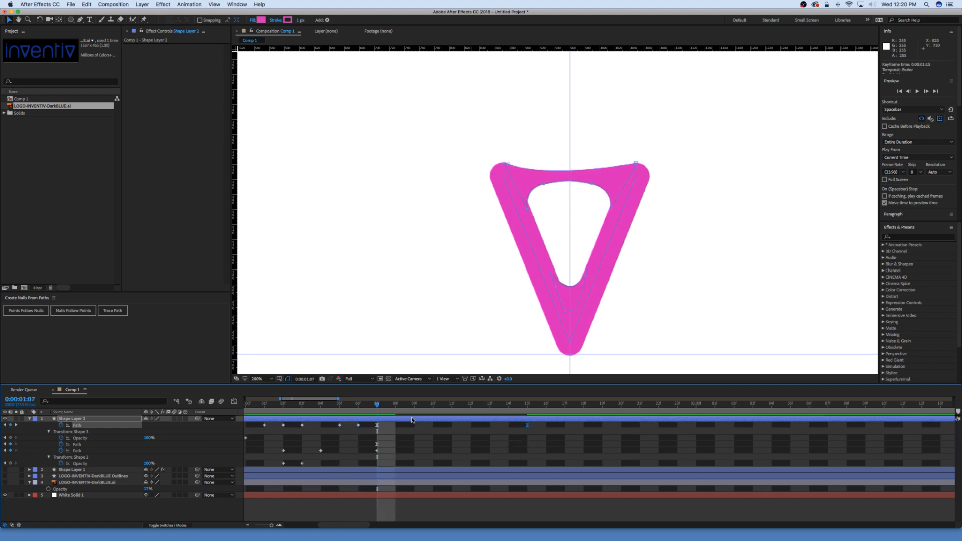
Step: Try the last path keyframes of Shape 1 and Shape 2 at 0:00:01:08 and play the animation
left_click(391, 406)
left_click_drag(391, 406, 450, 418)
left_click_drag(369, 443, 395, 451)
left_click_drag(387, 410, 304, 410)
key("space")
key("space")
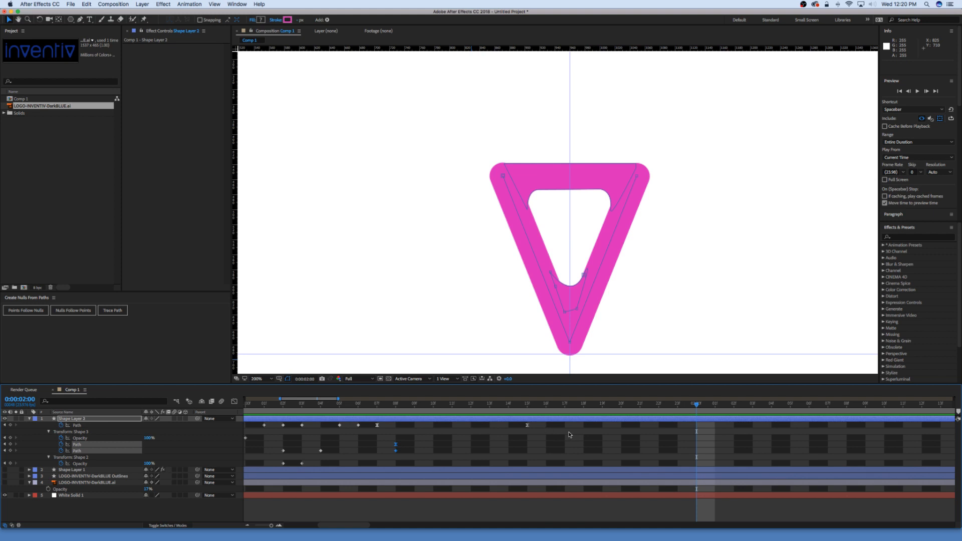
Step: Move Shape 1's and Shape 2's last path keyframes to 0:00:01:09, shift Shape 3's delayed middle ones back one frame, and play the animation
left_click(525, 410)
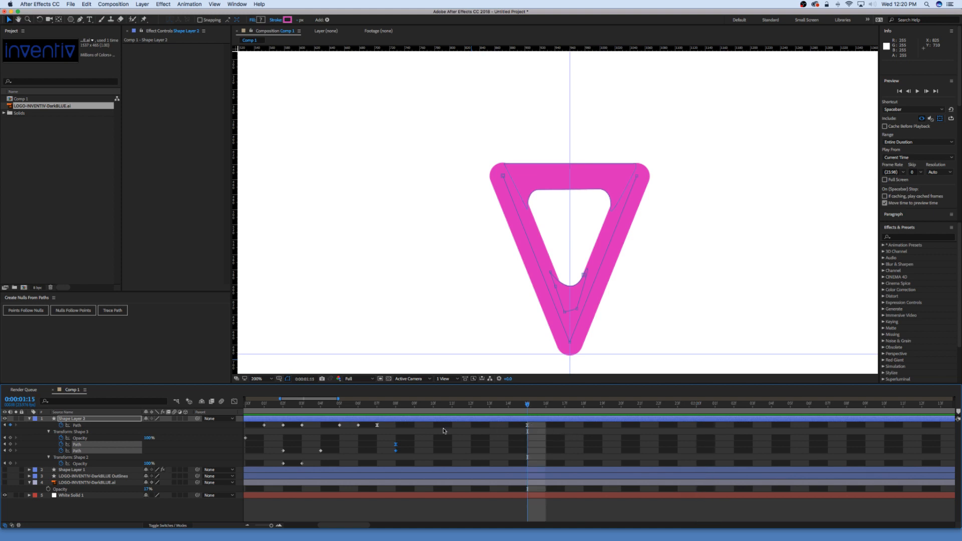
left_click_drag(402, 429, 422, 451)
left_click(396, 449)
key("space")
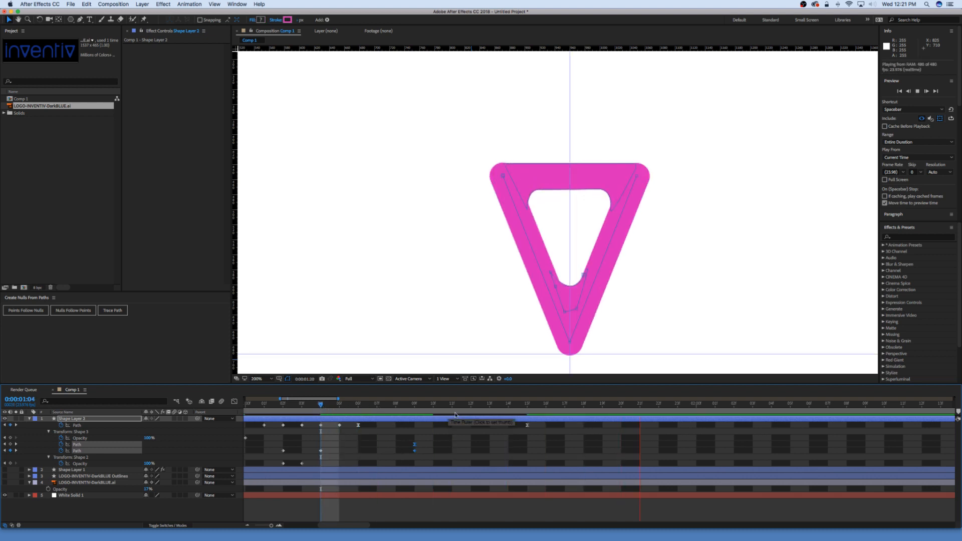
Step: At 0:00:01:06, pull the outer points of Shape 3's path inward so the infill fits between the two V arms
left_click(340, 404)
left_click_drag(339, 403, 366, 411)
scroll(397, 428, "left", 2)
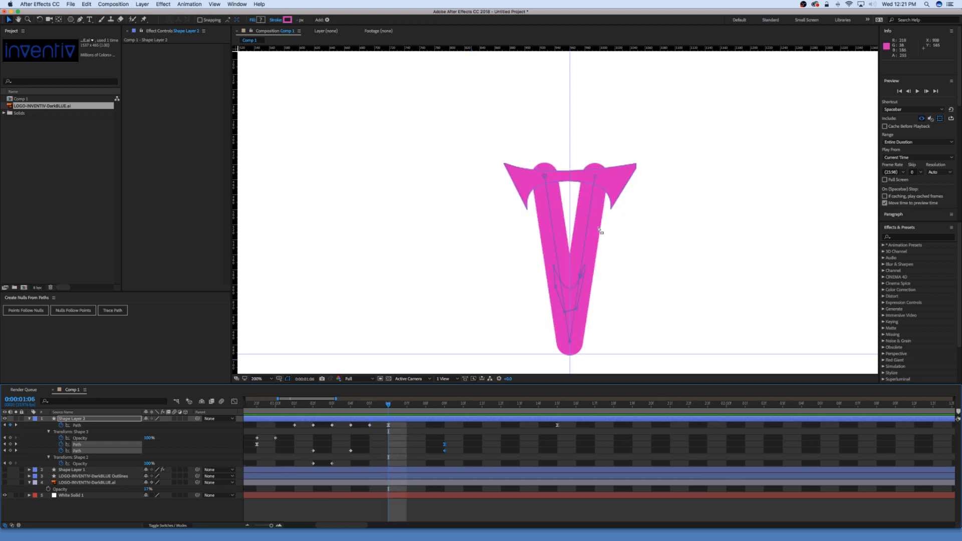
left_click(80, 426)
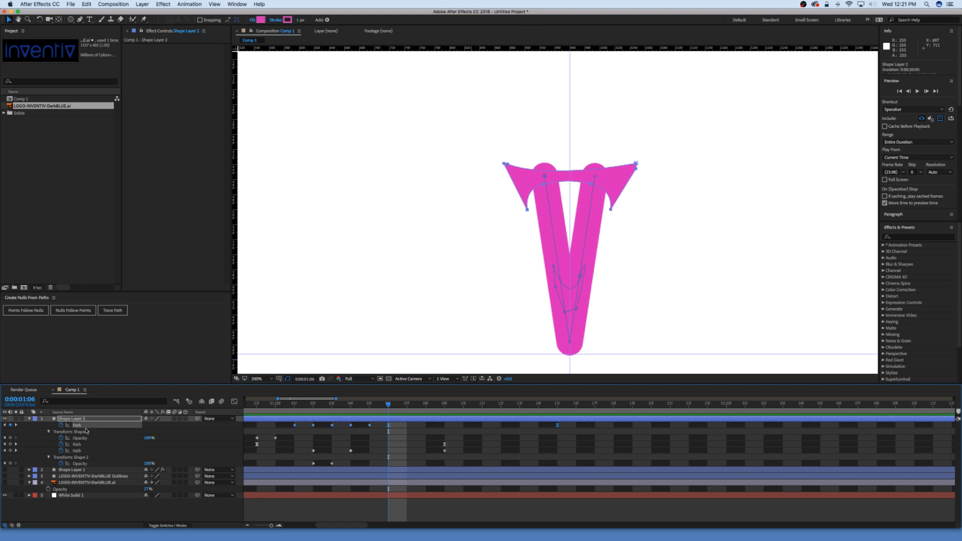
left_click(527, 211)
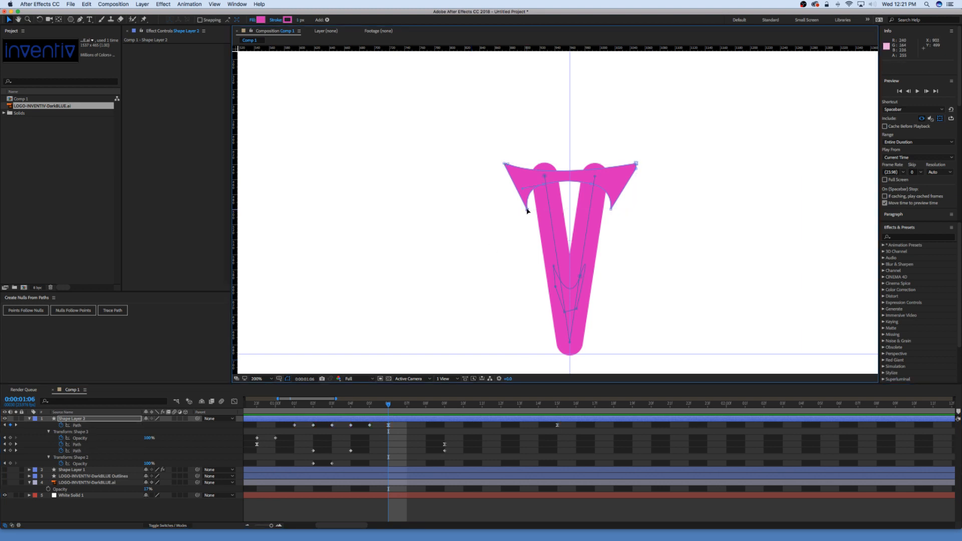
left_click_drag(526, 209, 556, 184)
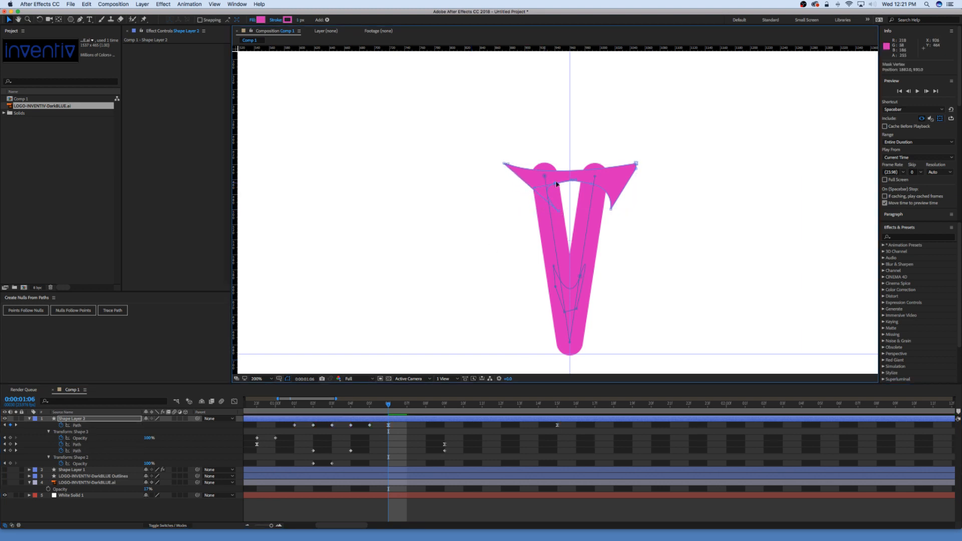
left_click_drag(508, 165, 546, 167)
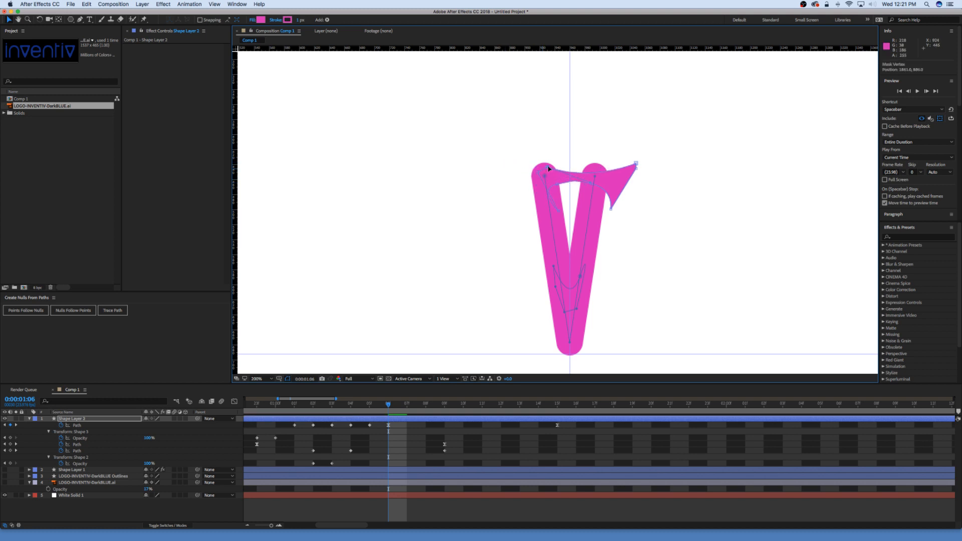
left_click_drag(636, 164, 596, 167)
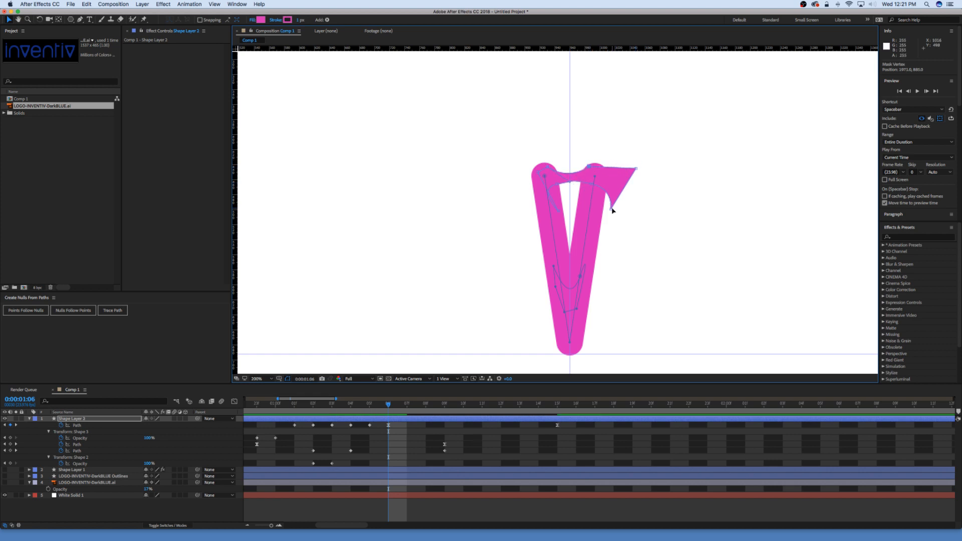
left_click_drag(610, 208, 589, 210)
left_click_drag(636, 169, 595, 177)
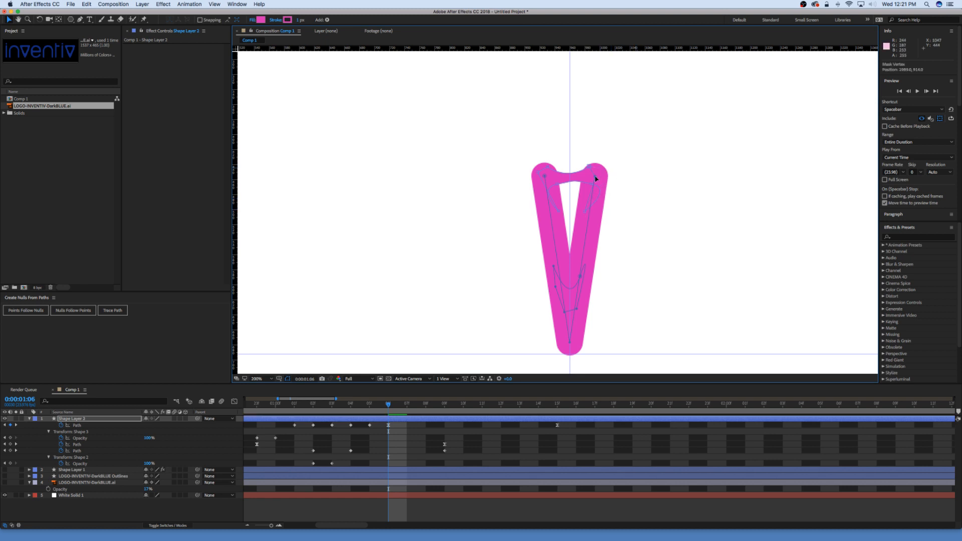
Step: At 0:00:01:07, move Shape 3's path points outward onto the opening V arms and adjust the inner curve
left_click(405, 402)
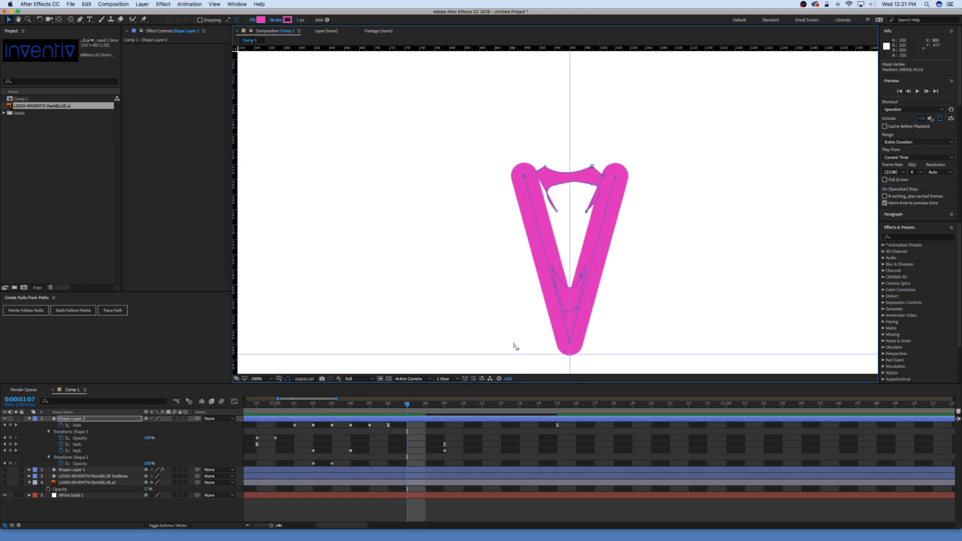
left_click_drag(560, 213, 546, 224)
left_click_drag(545, 169, 525, 167)
left_click_drag(593, 167, 593, 221)
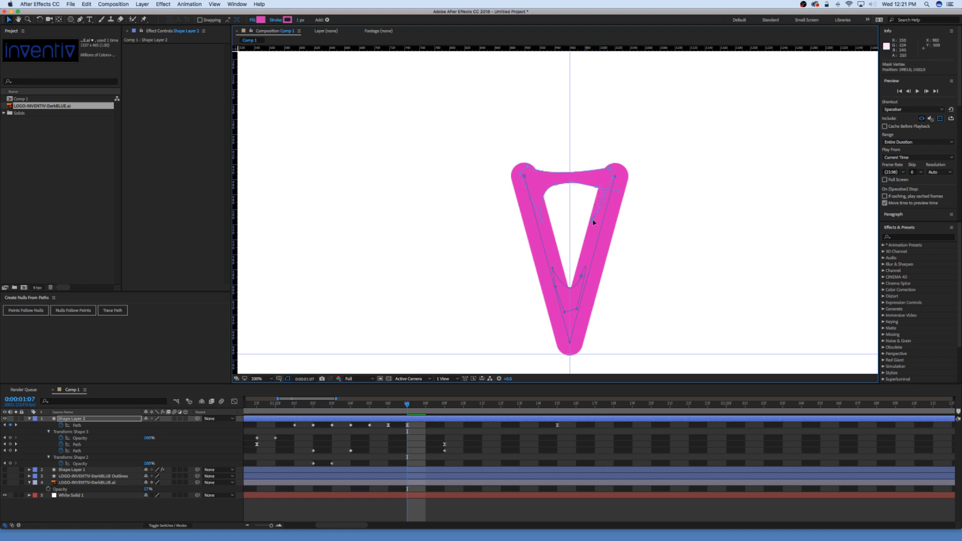
left_click_drag(595, 187, 590, 185)
Step: At 0:00:01:08, move Shape 3's upper corner and inner points outward onto the V arms and step ahead to 0:00:01:10
key("Page_Down")
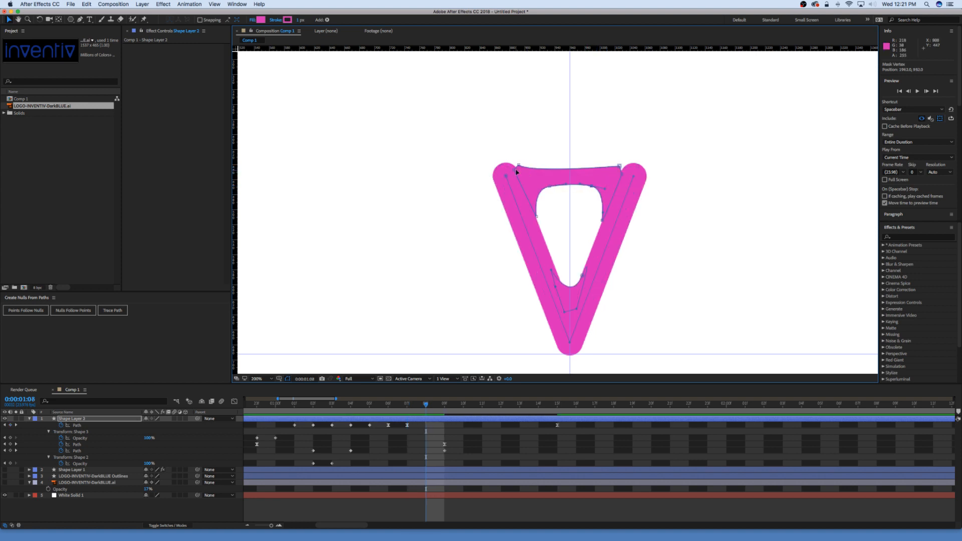
left_click_drag(516, 172, 508, 165)
left_click_drag(603, 215, 608, 219)
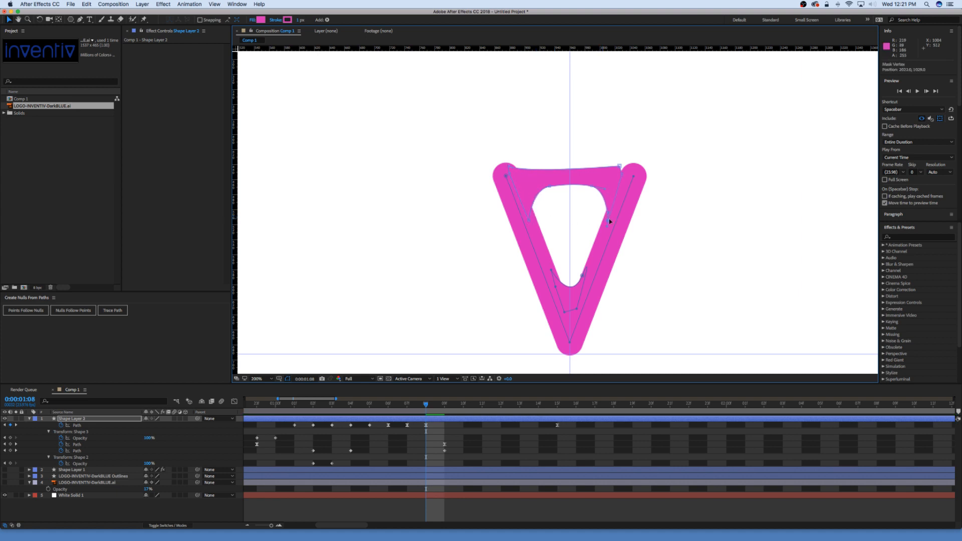
left_click_drag(625, 166, 631, 169)
key("Page_Down")
key("Page_Down")
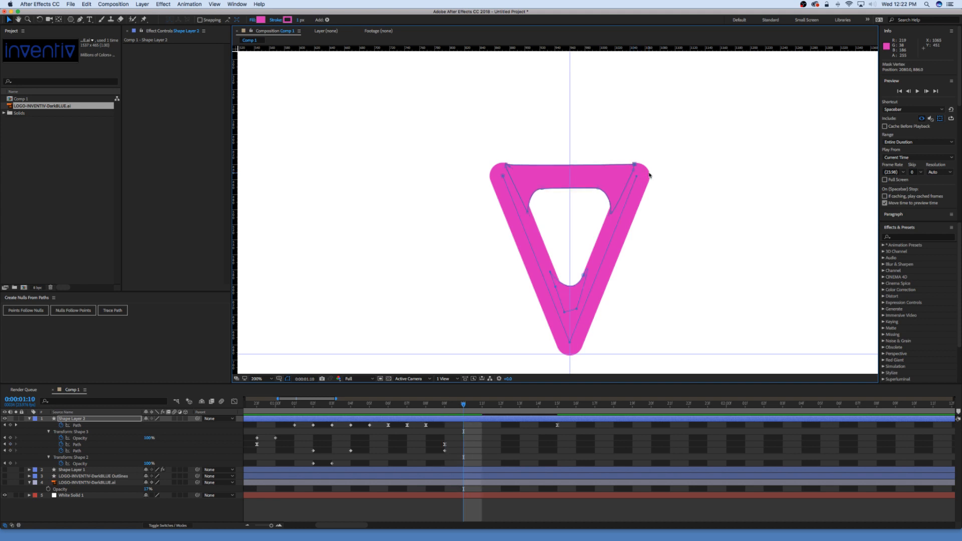
Step: Scrub back to 0:00:01:04 and delete Shape 3's path keyframe at 0:00:01:05
left_click(539, 452)
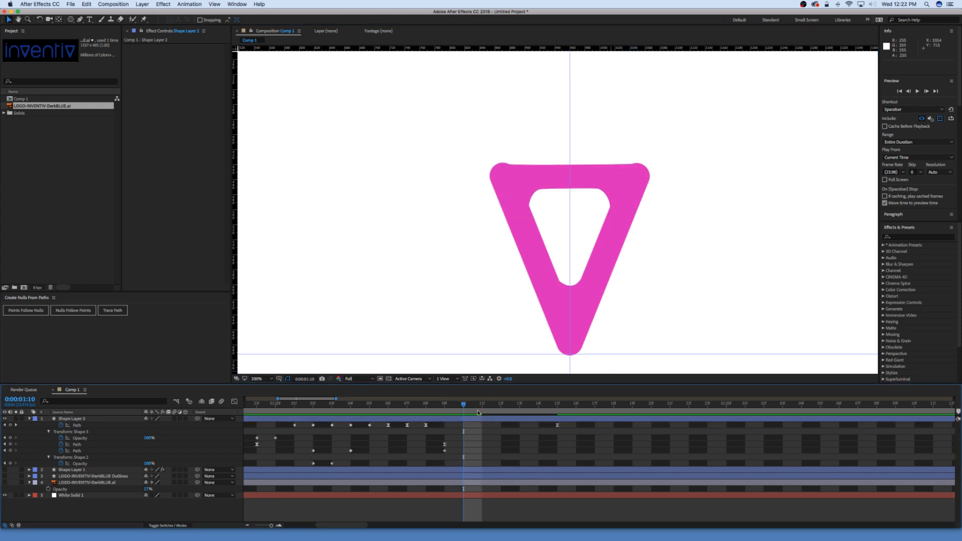
left_click_drag(478, 406, 350, 409)
left_click(370, 425)
key("Delete")
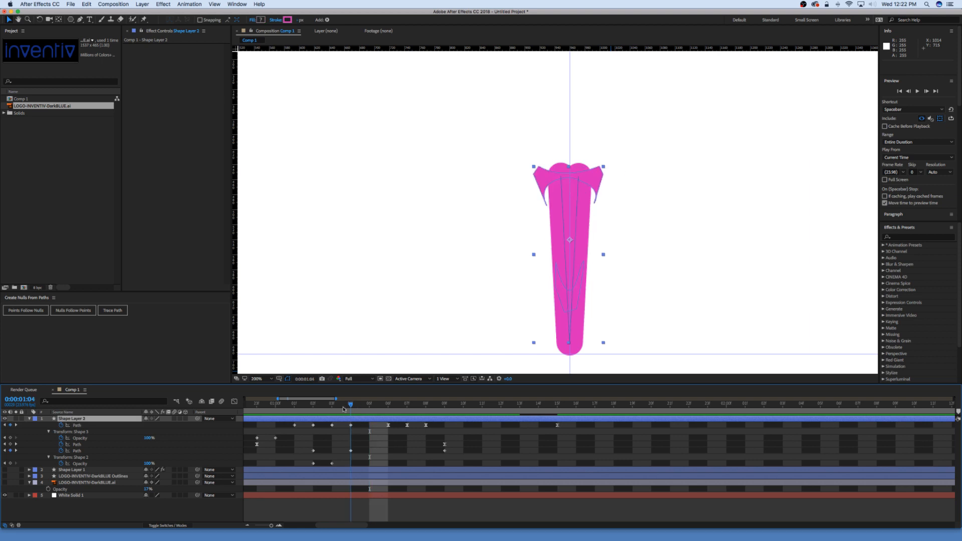
Step: Delete Shape 3's path keyframes at 0:00:01:04 and 0:00:01:03, then select its path at 0:00:01:02
left_click(350, 424)
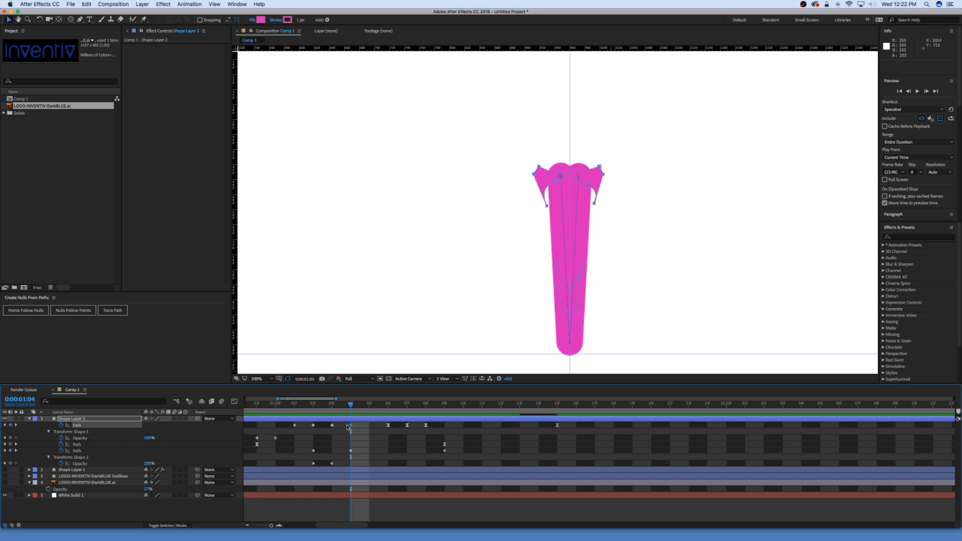
key("Delete")
left_click_drag(341, 427, 319, 414)
key("Delete")
left_click(104, 424)
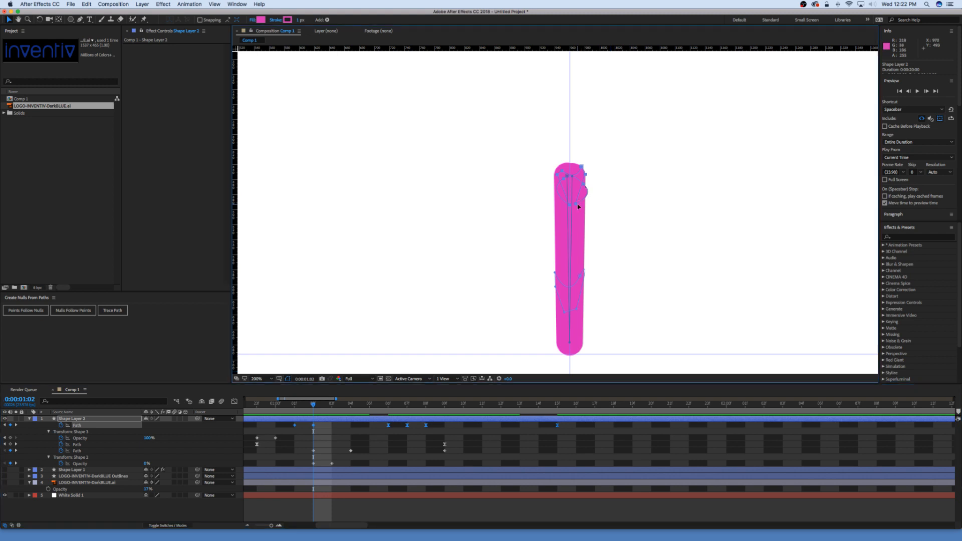
Step: At 0:00:01:02, move the protruding upper points of Shape 3's path inward onto the pink stem and advance one frame
left_click_drag(576, 205, 569, 205)
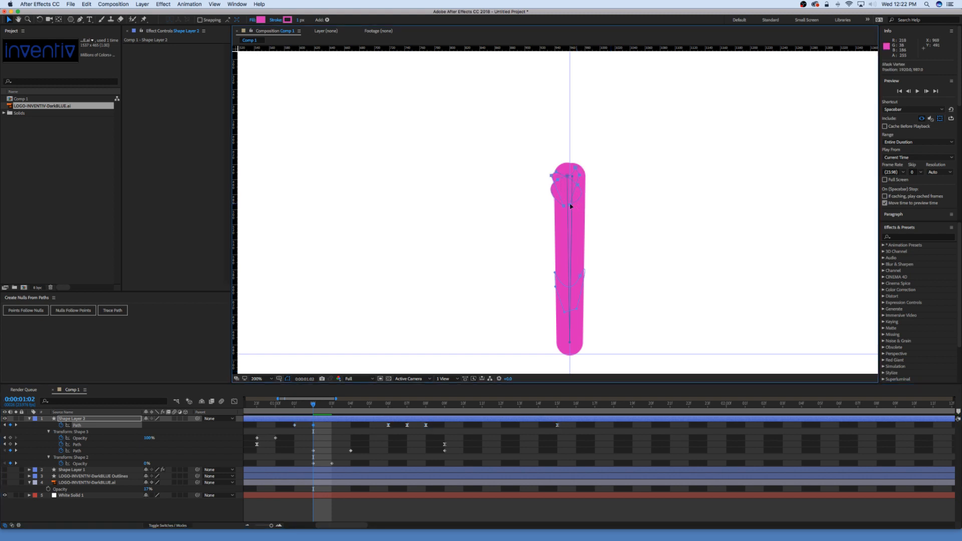
key("super+z")
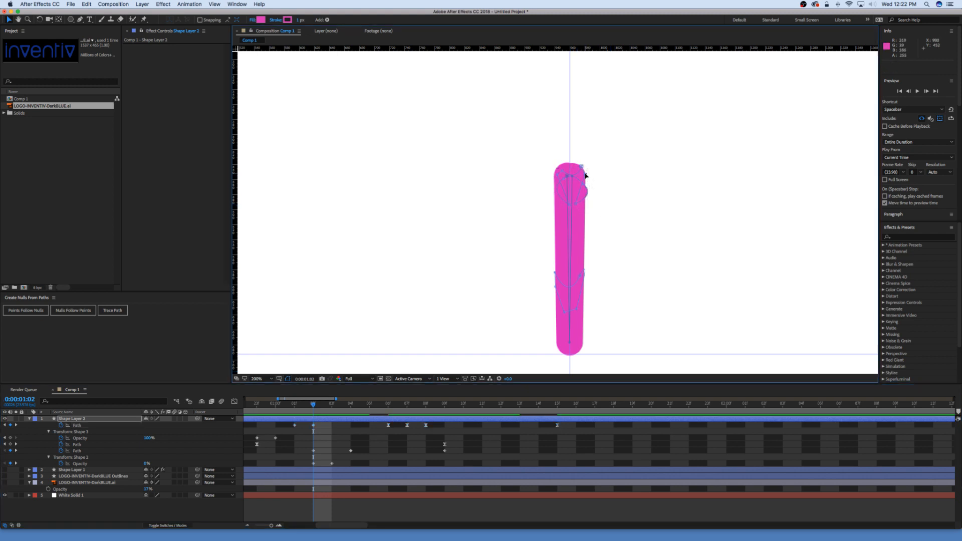
left_click_drag(578, 205, 571, 207)
key("Page_Down")
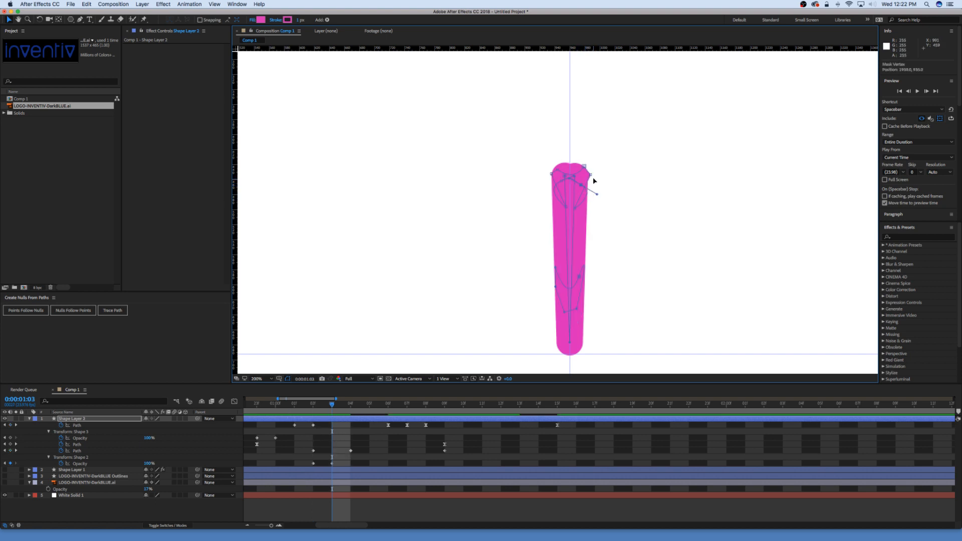
Step: Refit Shape 3's upper path points inside the V arms at 0:00:01:03 and 0:00:01:04, and preview the animation at 100% zoom
left_click_drag(591, 175, 556, 176)
key("Page_Down")
key("Page_Down")
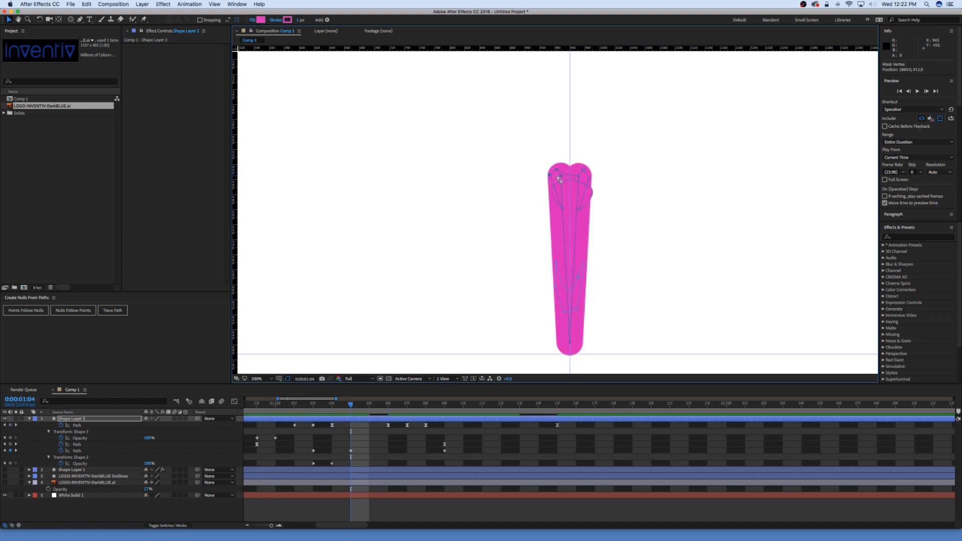
key("Page_Up")
key("Page_Down")
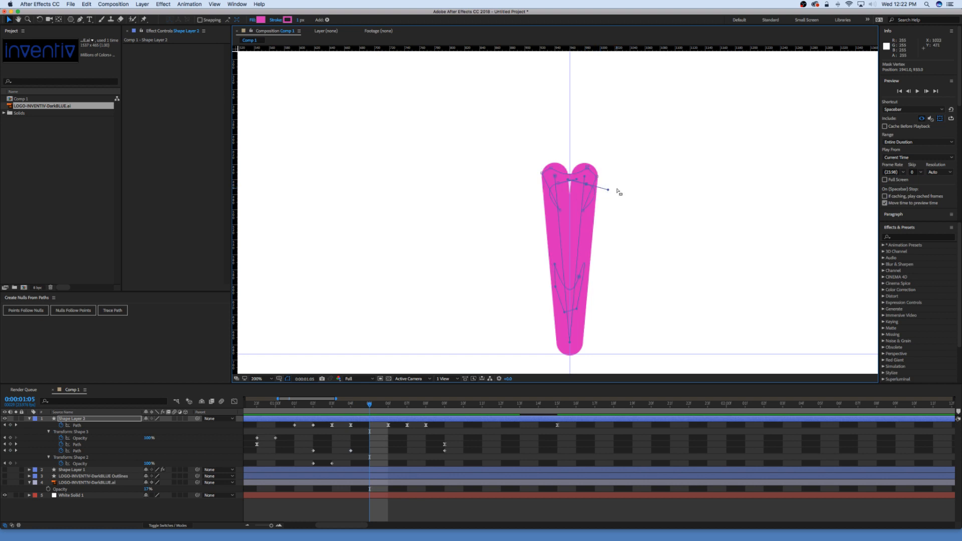
left_click(570, 200)
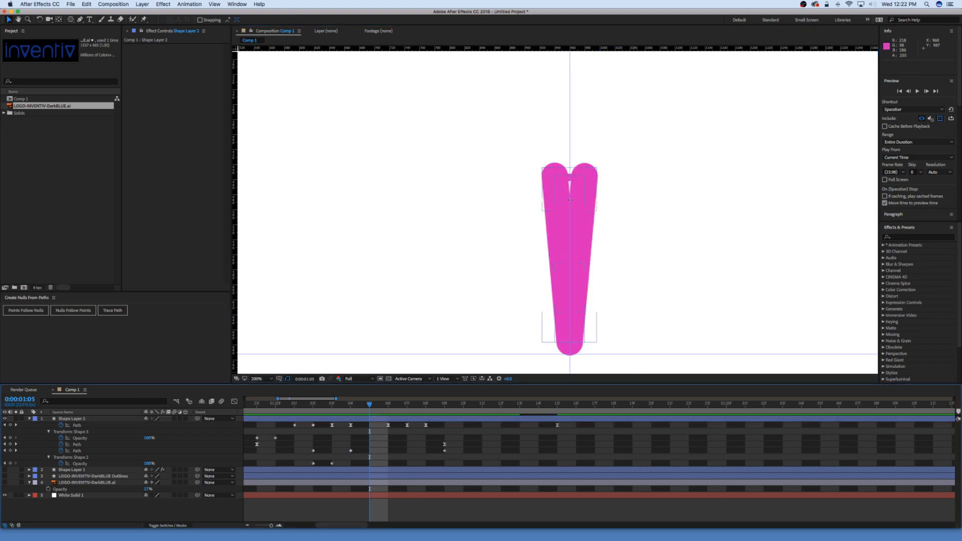
left_click(575, 157)
key("slash")
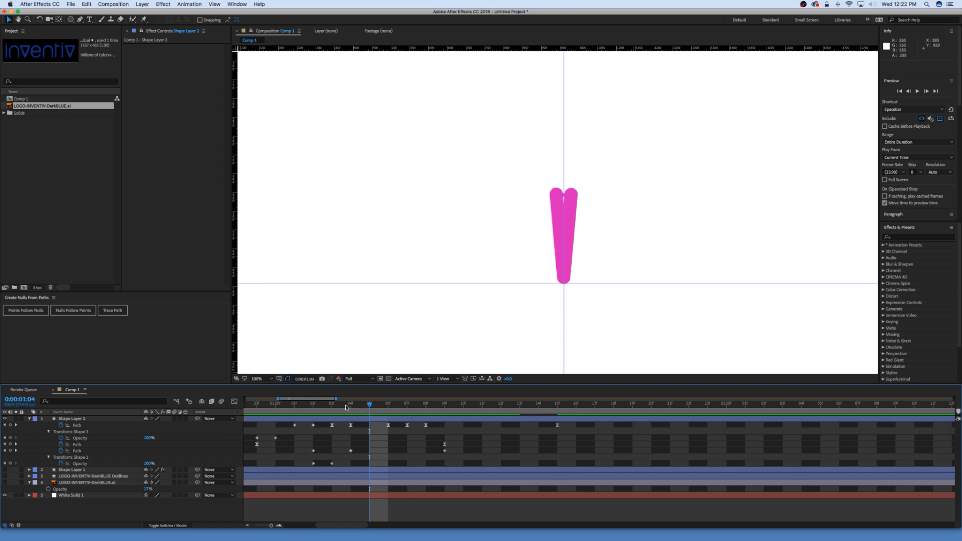
key("space")
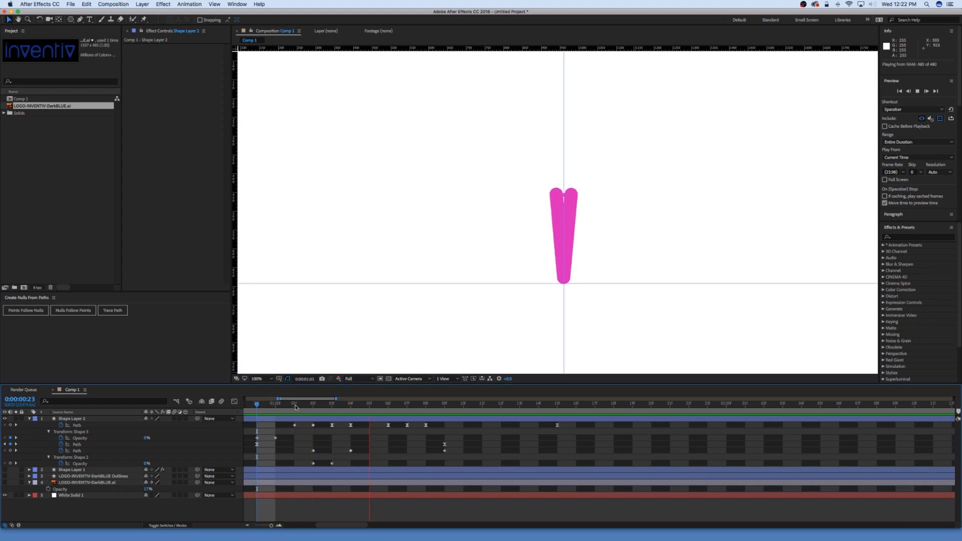
key("space")
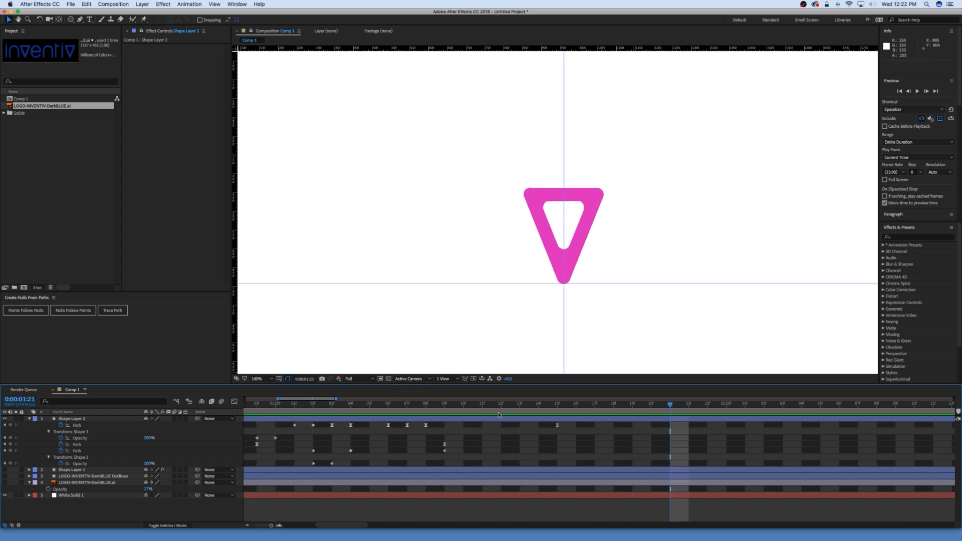
Step: Temporarily show Shape Layer 1 at 0:00:01:15 to compare it with the animated V, preview, and hide it again
mouse_move(556, 406)
left_mouse_down()
mouse_move(567, 410)
mouse_move(557, 411)
left_mouse_up()
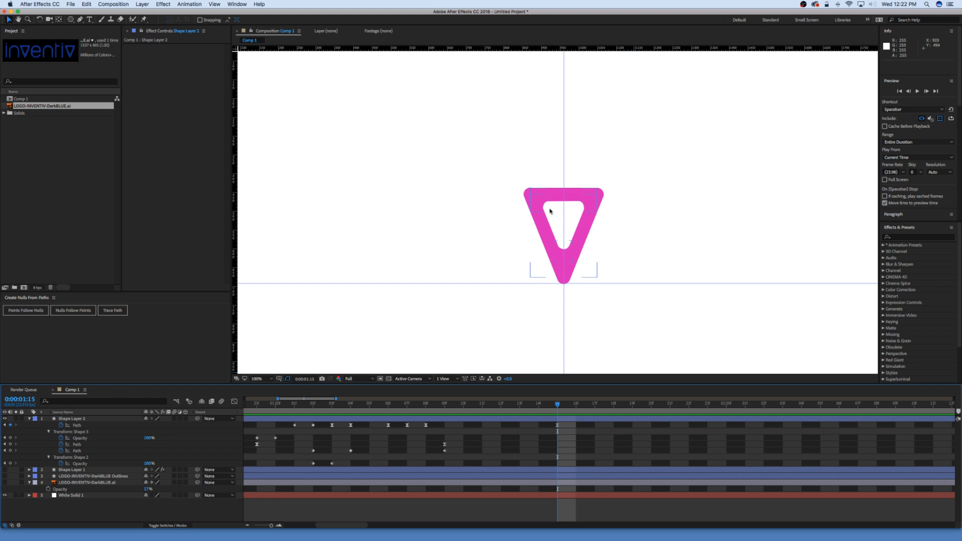
key("comma")
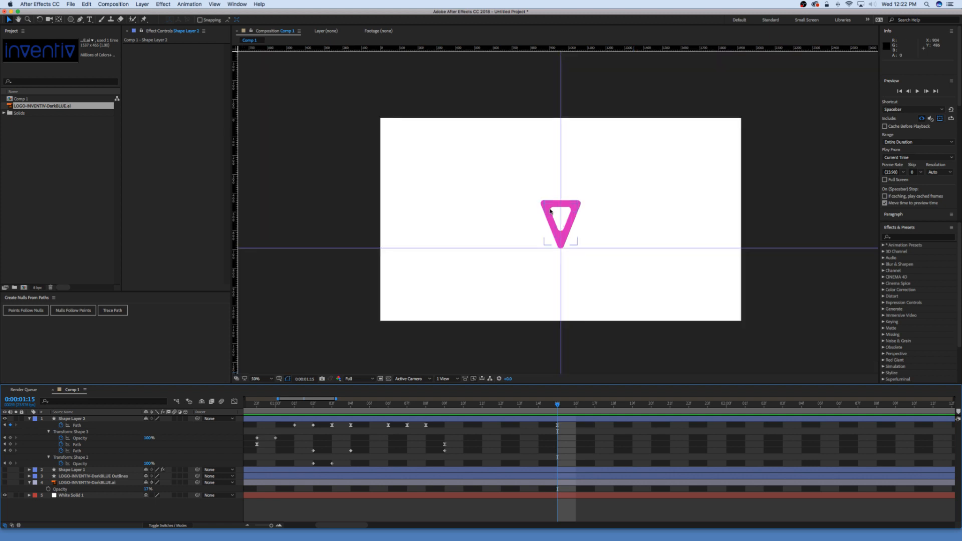
left_click(28, 418)
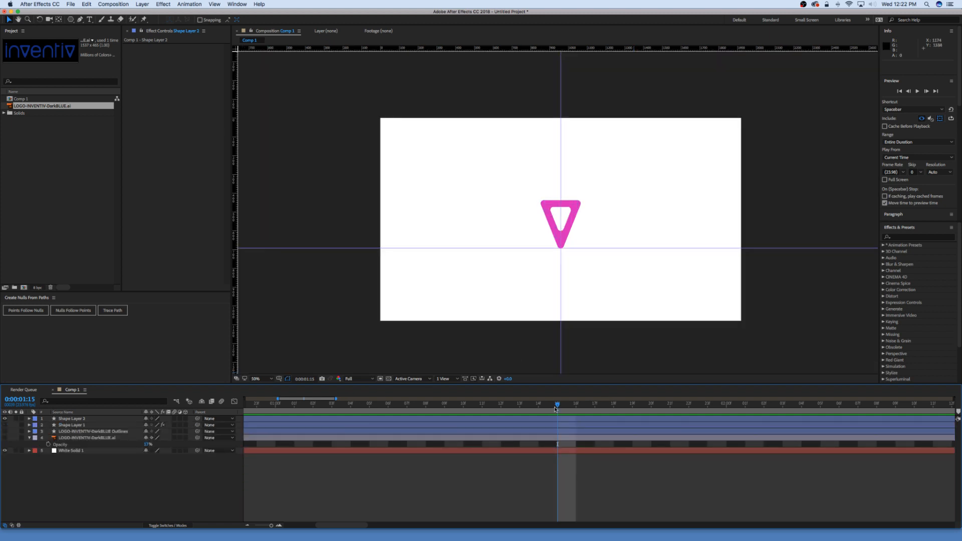
left_click(64, 425)
left_click(5, 425)
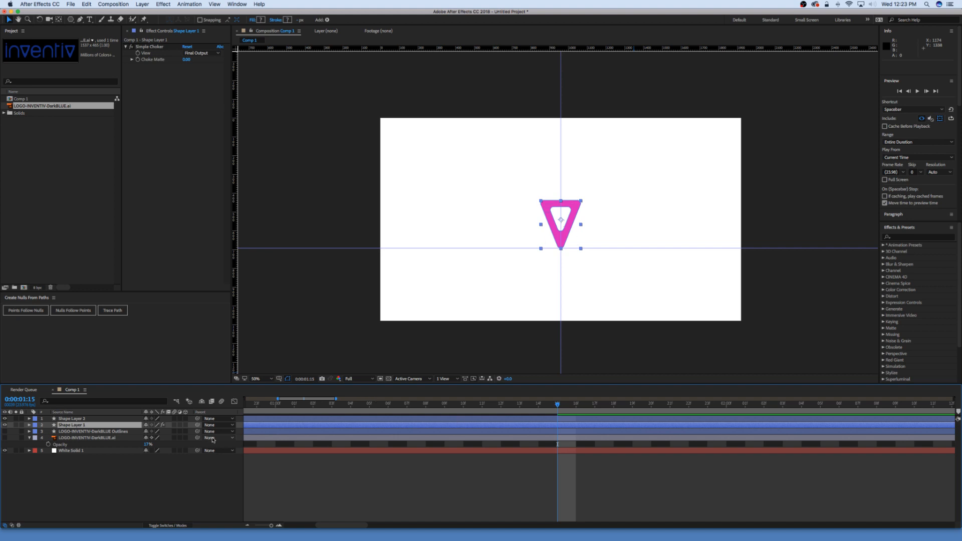
key("space")
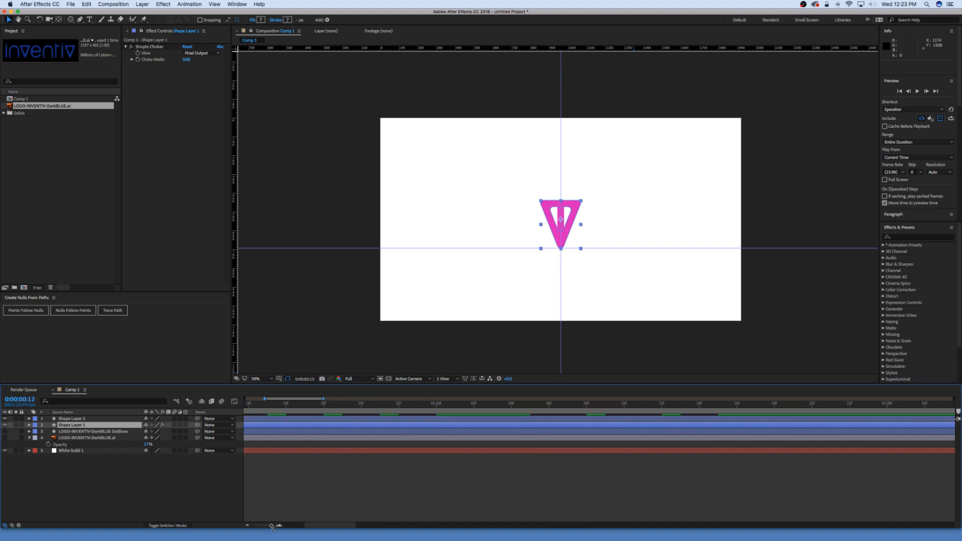
left_click_drag(269, 526, 249, 525)
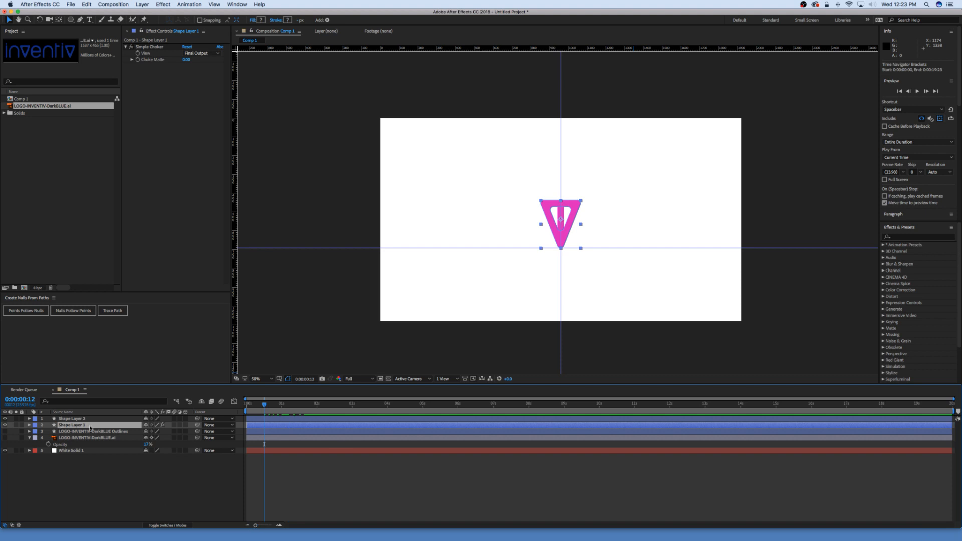
left_click(5, 425)
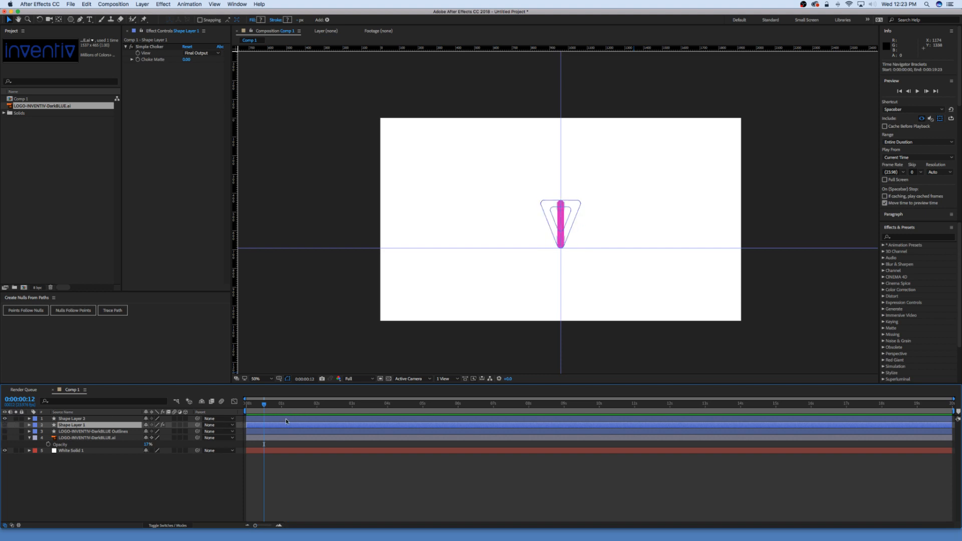
Step: Reveal Shape Layer 2's keyframes, shift the V-opening path and opacity keyframes about five frames earlier, and preview from the start
left_click(286, 419)
key("u")
key("space")
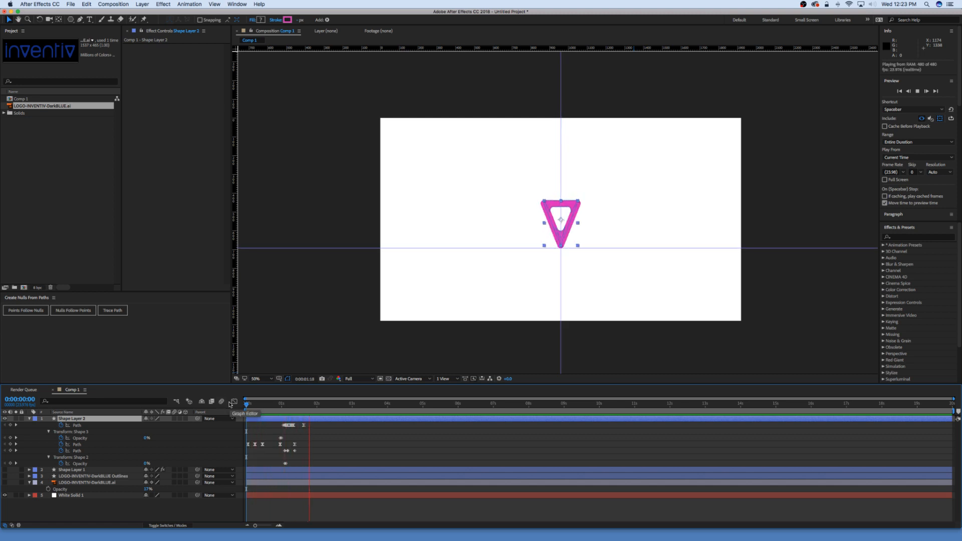
left_click(264, 404)
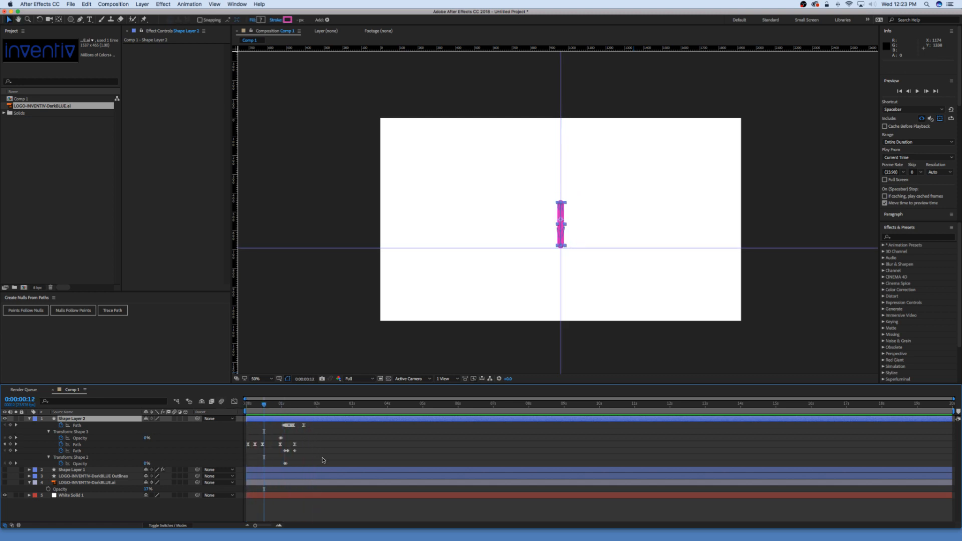
left_click_drag(326, 465, 273, 444)
left_click(273, 332)
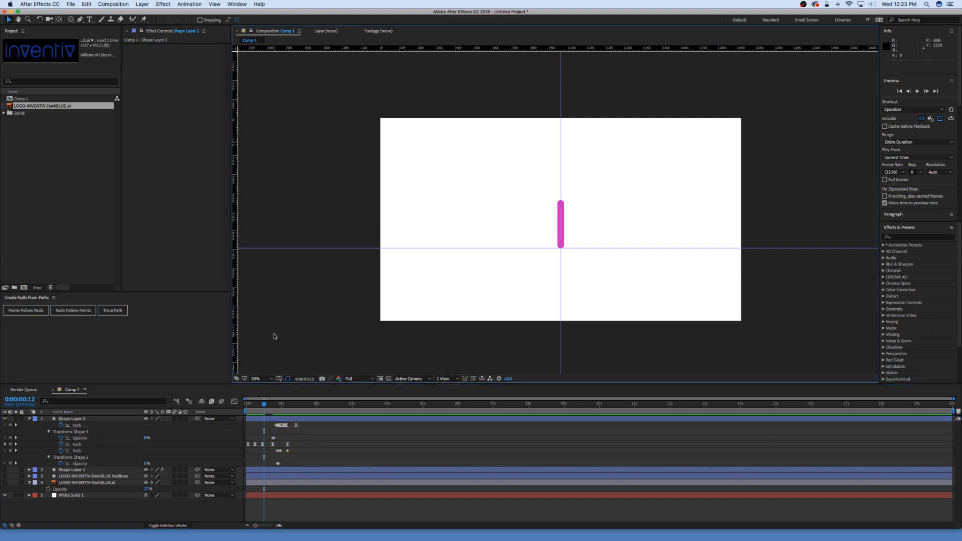
key("space")
key("Home")
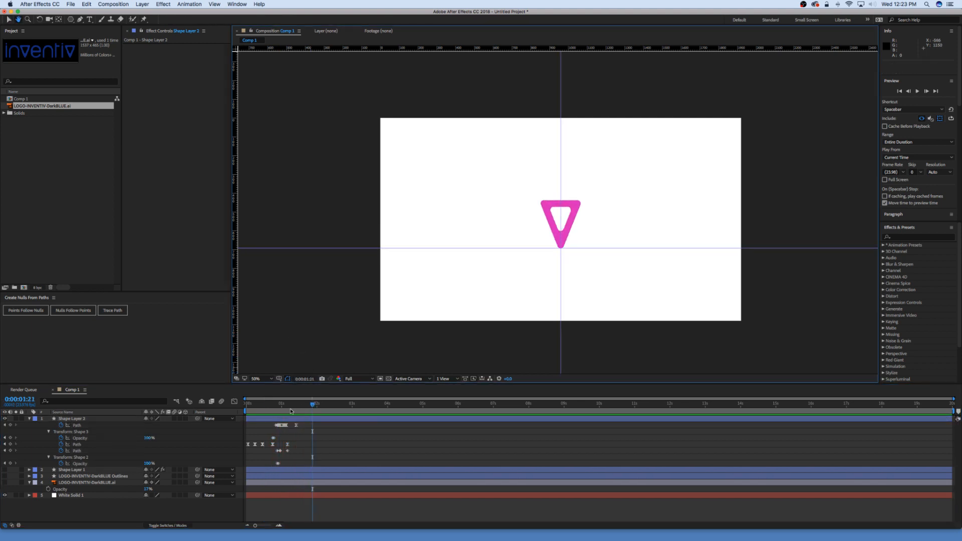
key("space")
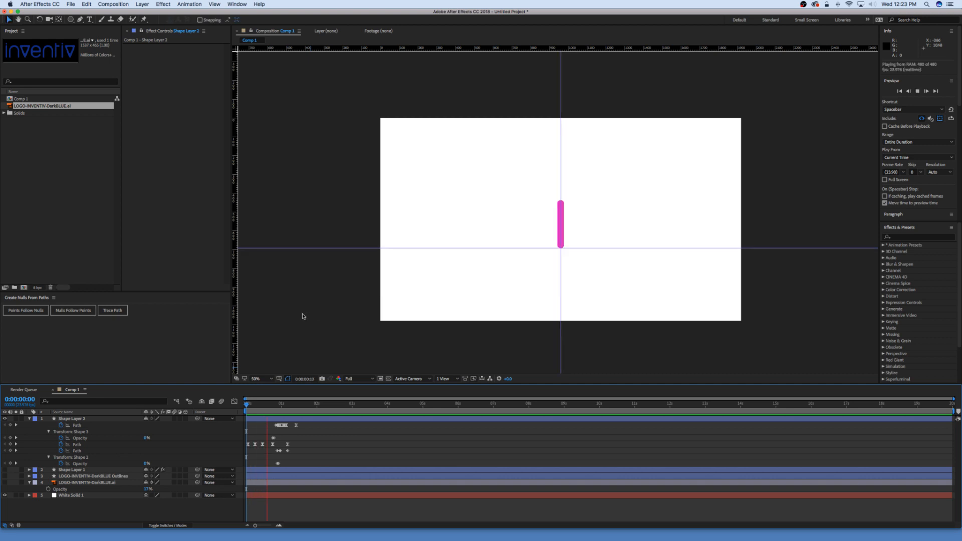
key("v")
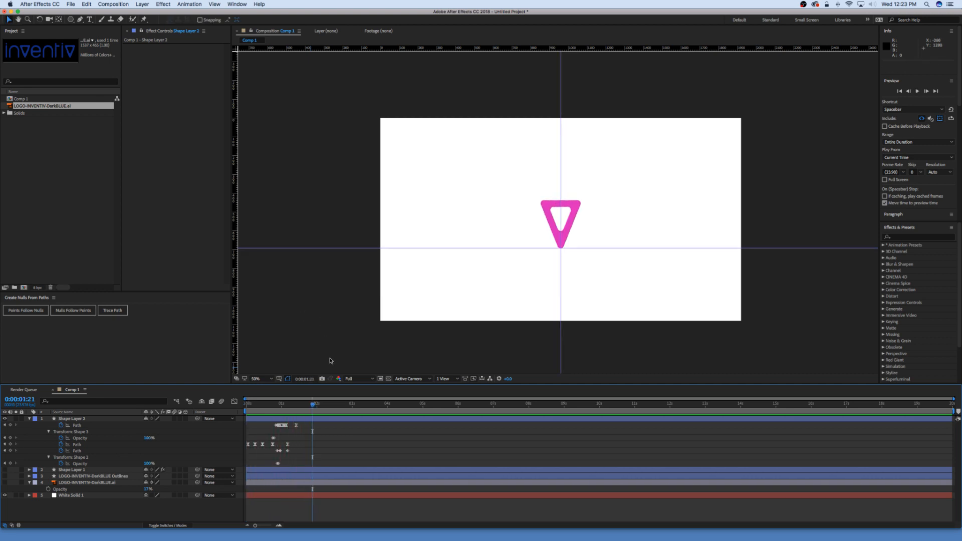
Step: Shift Shape Layer 2's V-opening keyframes slightly earlier so they begin at 0:00:00:17, and preview the new timing
left_click(286, 422)
left_click_drag(305, 464, 273, 449)
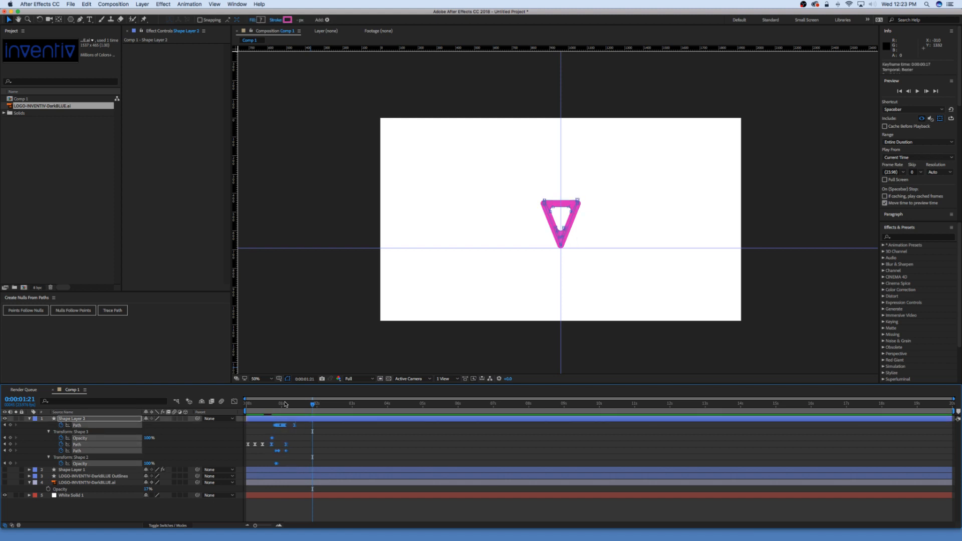
key("Home")
key("space")
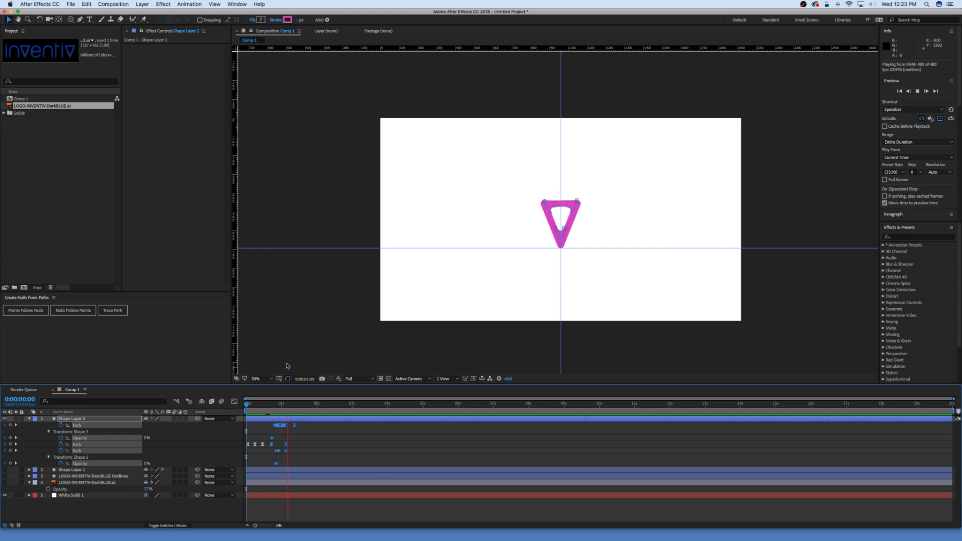
left_click(311, 414)
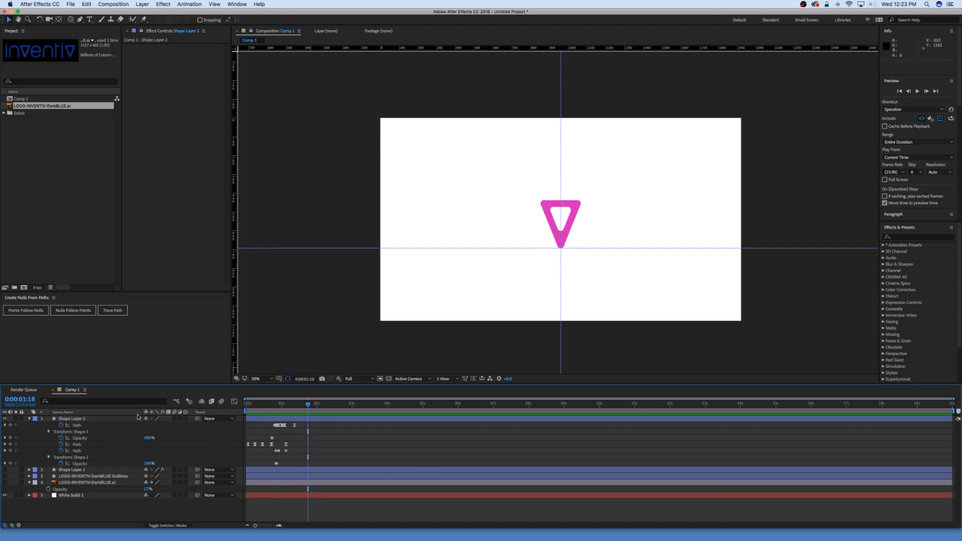
Step: Make Shape Layer 1 visible and expand its contents to list the letter groups
left_click(28, 418)
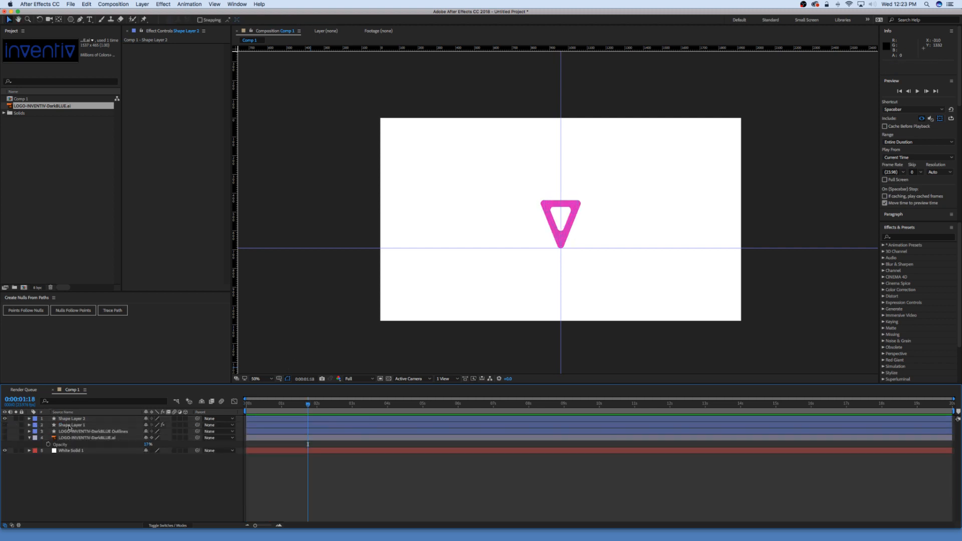
key("u")
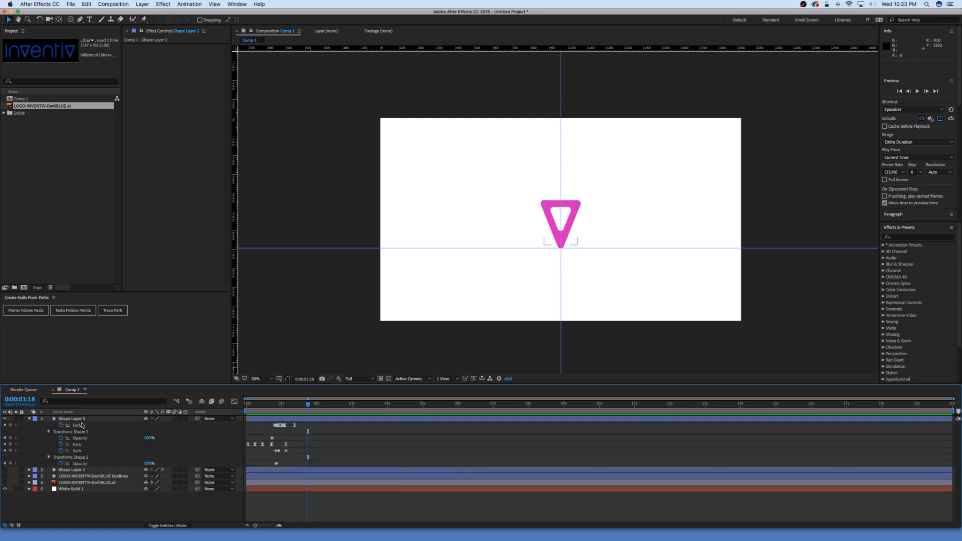
left_click(67, 470)
left_click(30, 470)
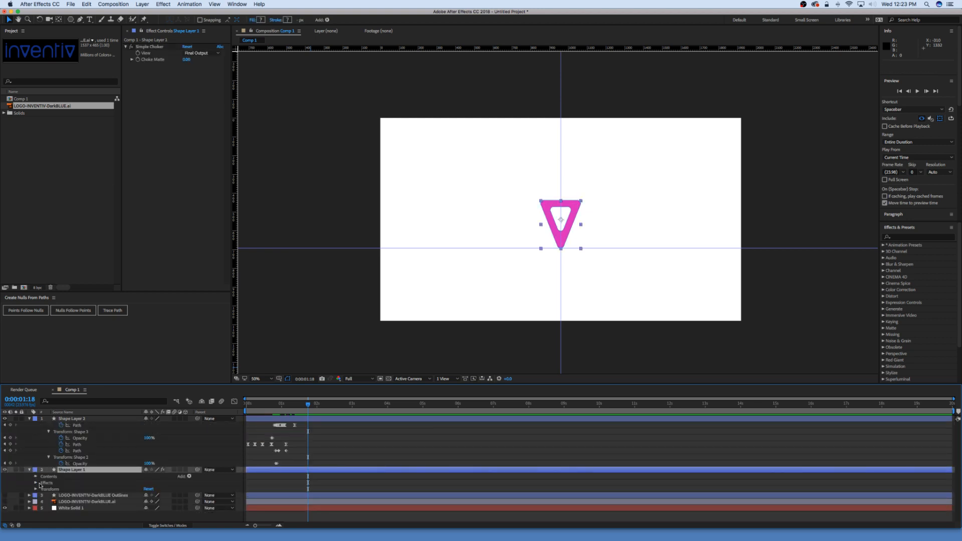
left_click(36, 477)
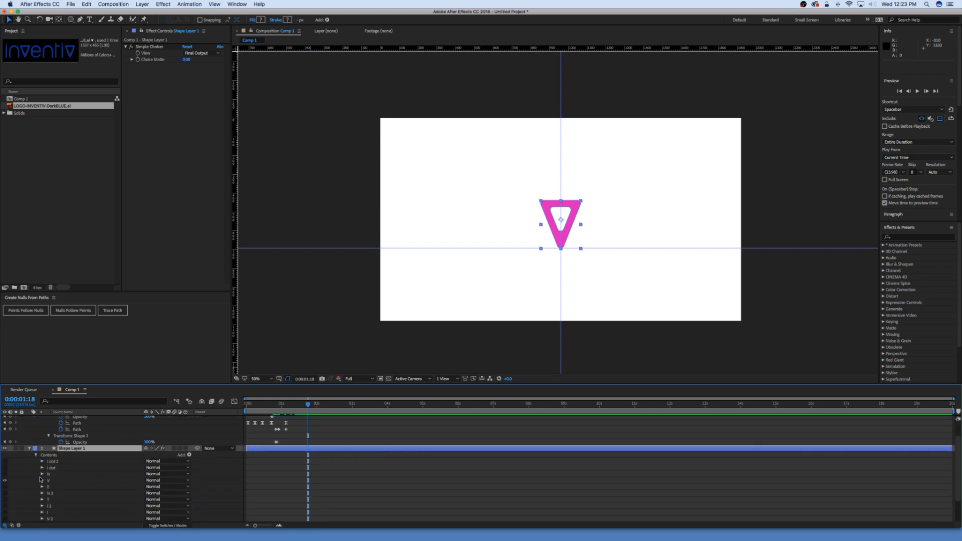
Step: Turn on visibility for Shape Layer 1's V 2 group and for the LOGO-INVENTIV-DarkBLUE.ai reference layer
scroll(40, 479, "down", 1)
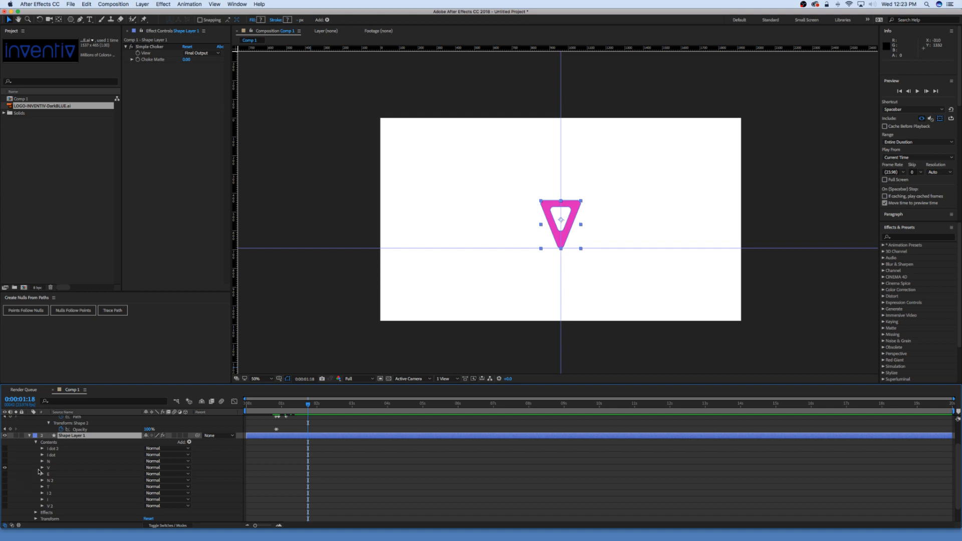
left_click(53, 467)
left_click(52, 506)
left_click(5, 506)
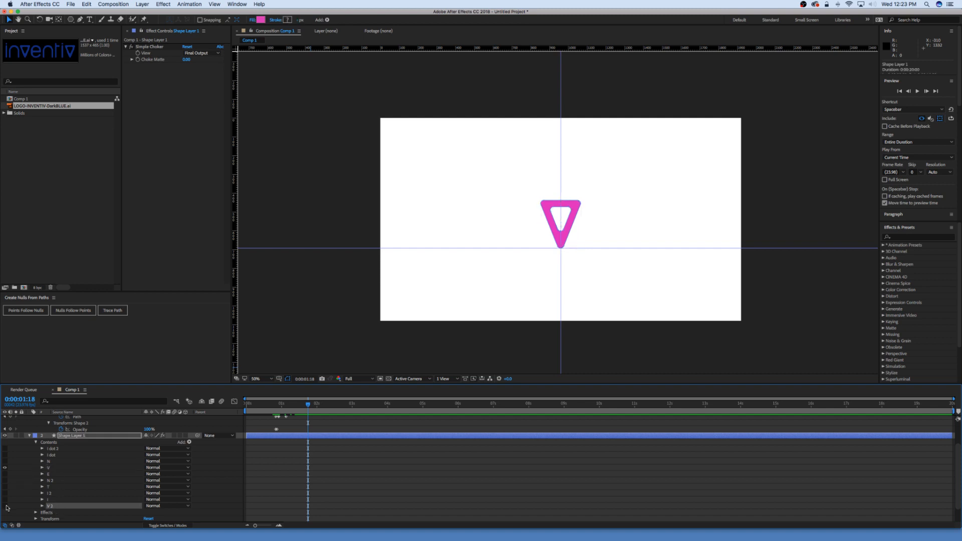
scroll(106, 495, "down", 2)
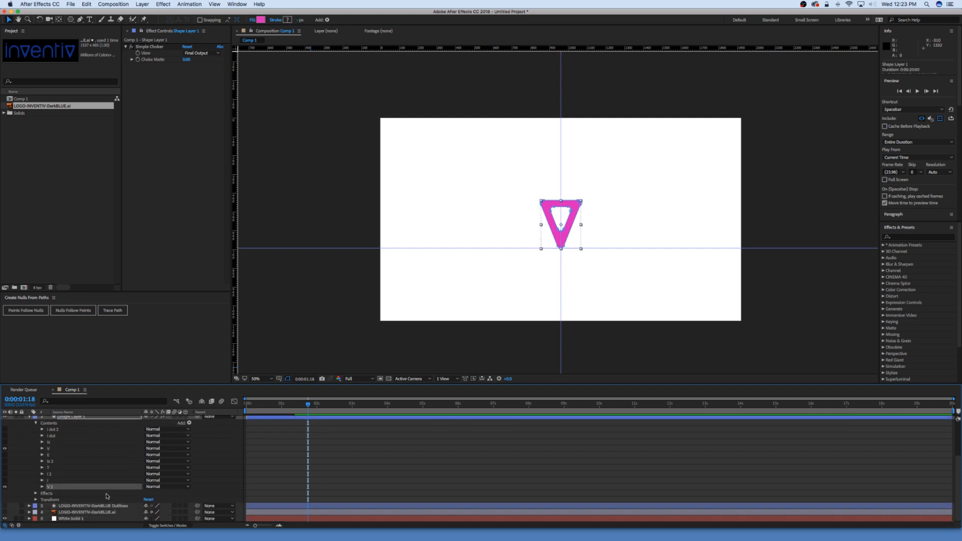
left_click(5, 512)
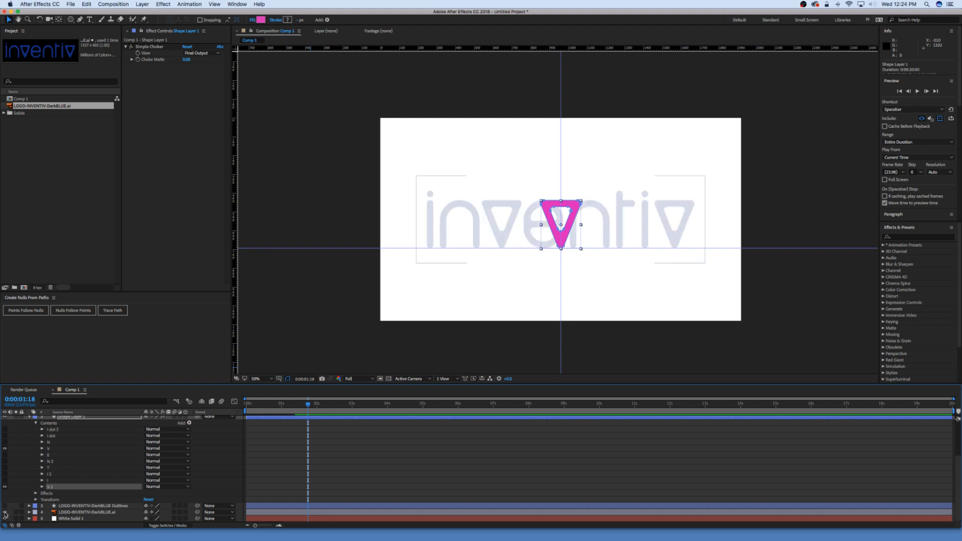
Step: Expand Shape Layer 1's V group transform and start animating its Position with a keyframe at 0:00:01:18
scroll(353, 428, "up", 1)
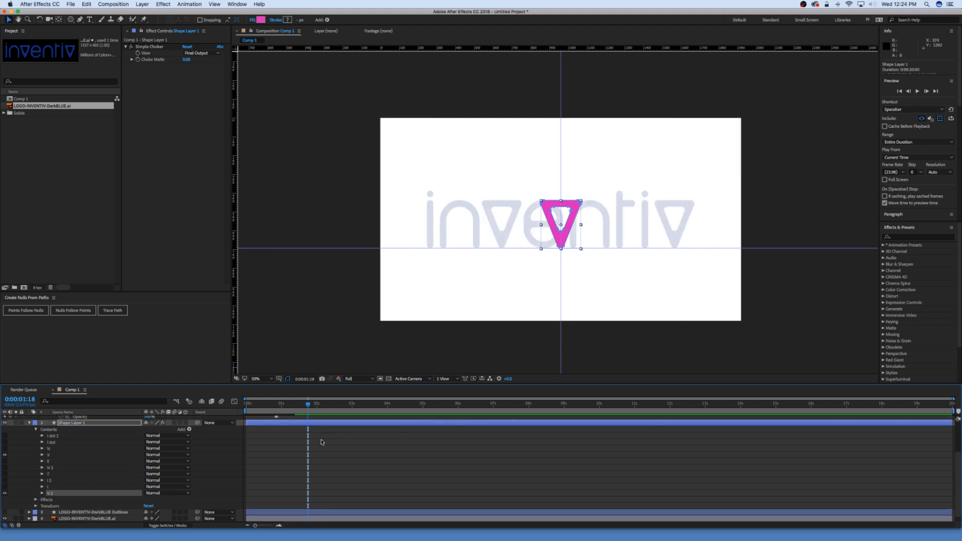
left_click(51, 457)
left_click(42, 455)
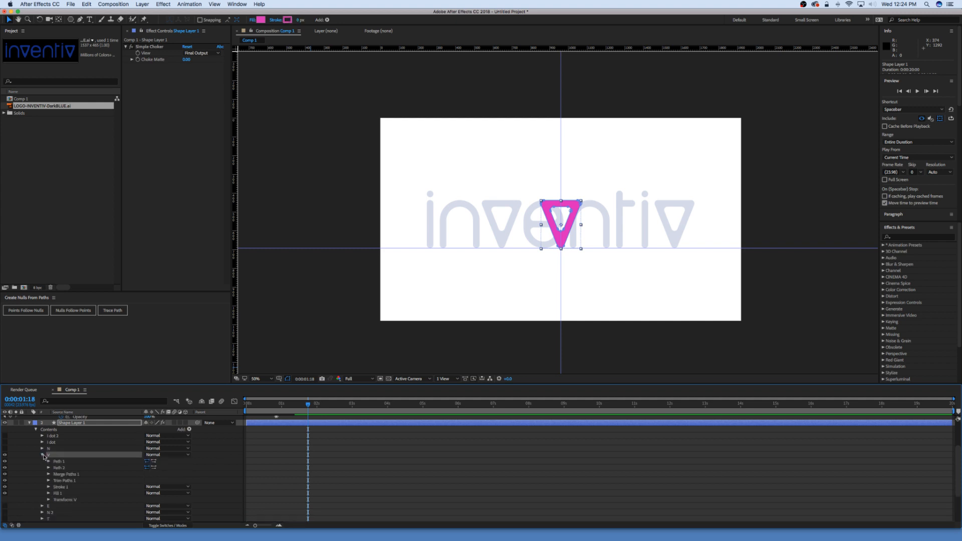
left_click(49, 500)
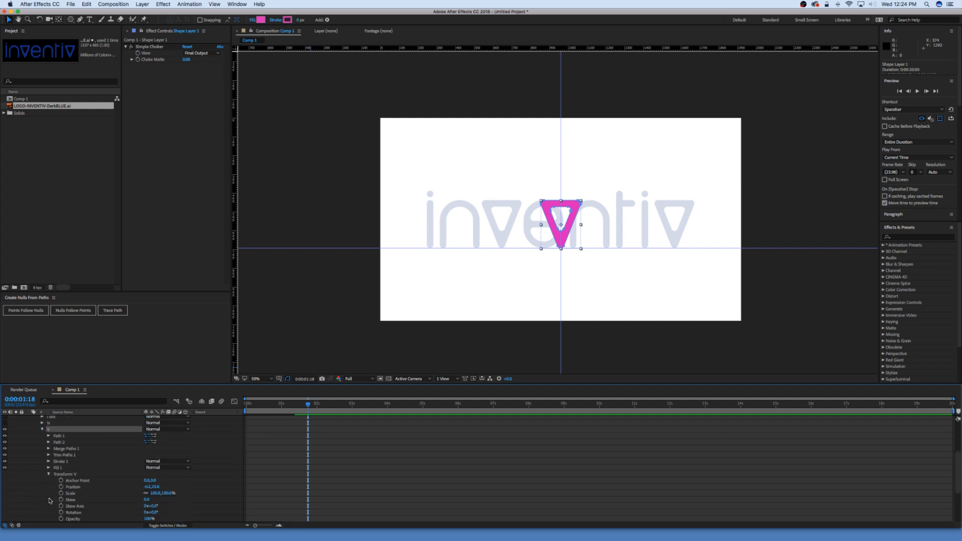
left_click(61, 487)
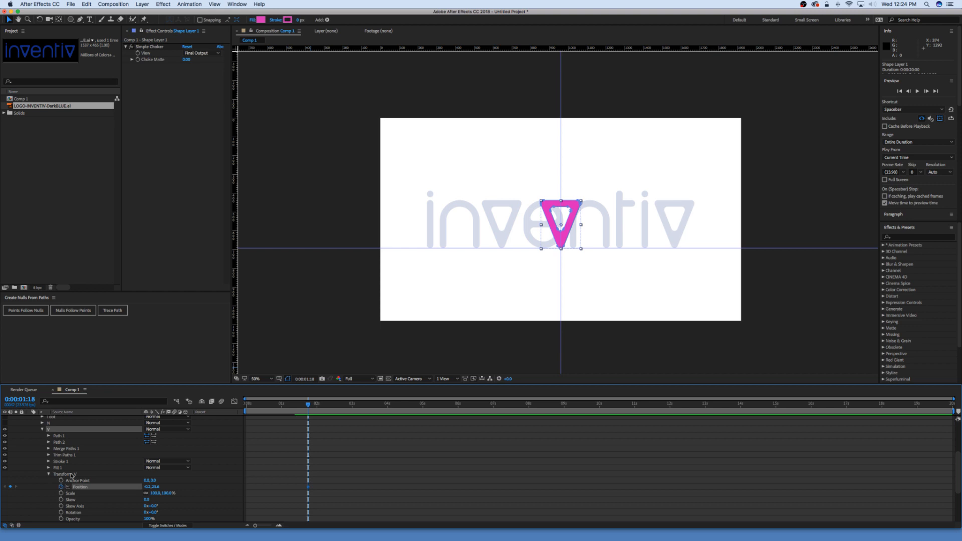
Step: Add a Position keyframe at 0:00:01:18 to the V 2 group, and collapse Shape Layer 1 to its keyframed properties
scroll(54, 448, "down", 4)
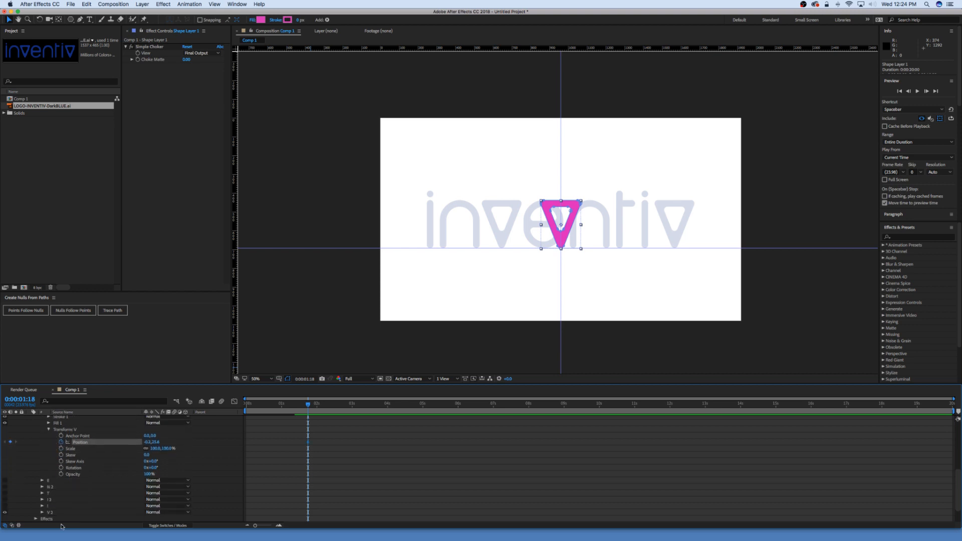
left_click(42, 512)
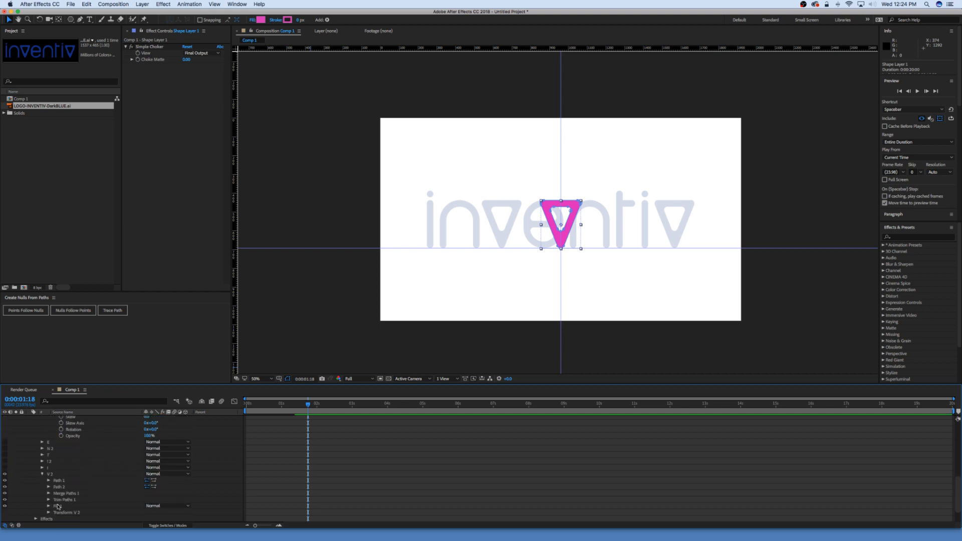
left_click(49, 512)
left_click(61, 480)
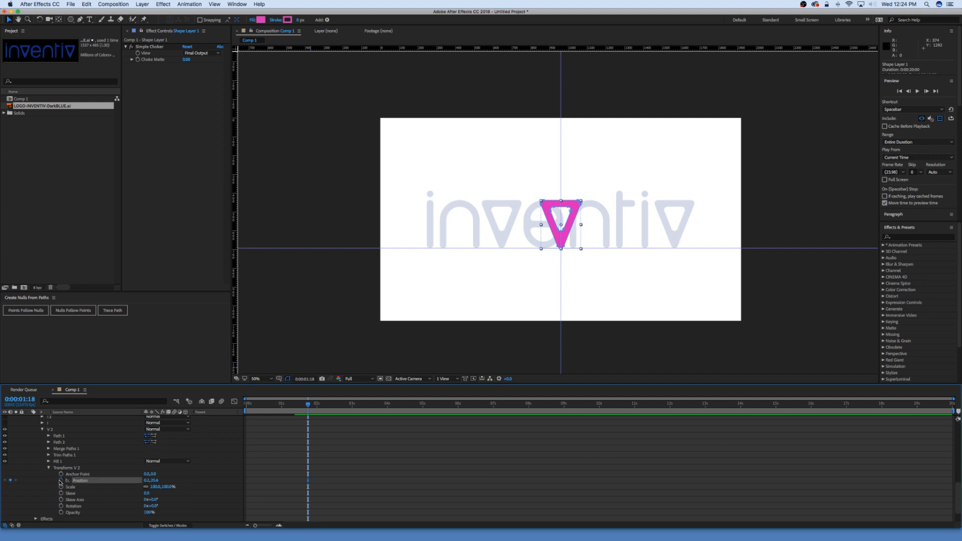
scroll(220, 492, "up", 7)
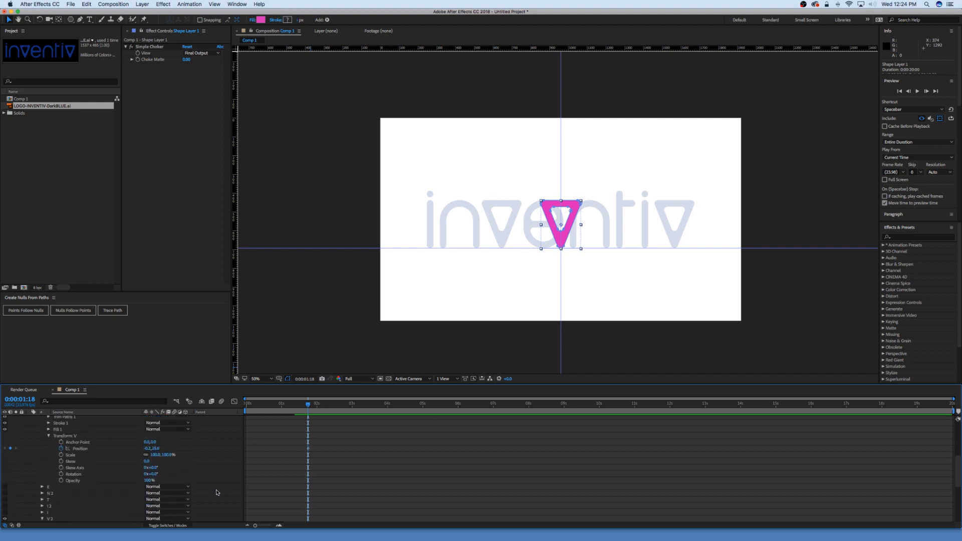
key("u")
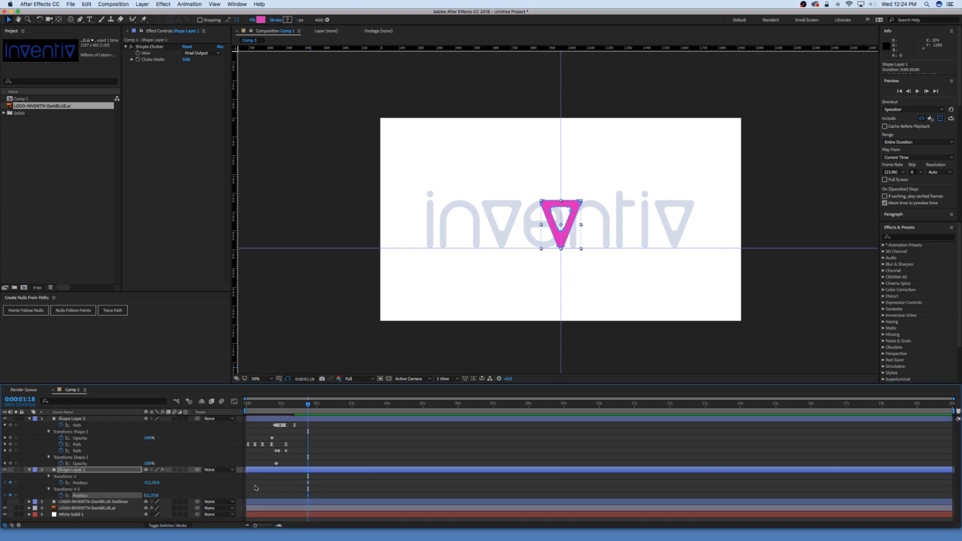
Step: At 0:00:02:19, set the horizontal position of V to about -313 and V 2 to about 603, matching the logo's two Vs
left_click(331, 476)
key("space")
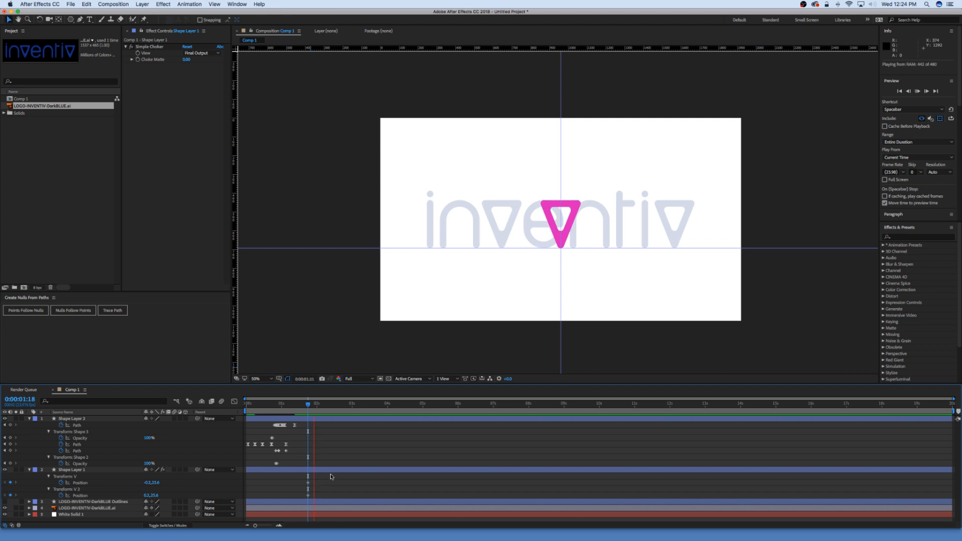
key("space")
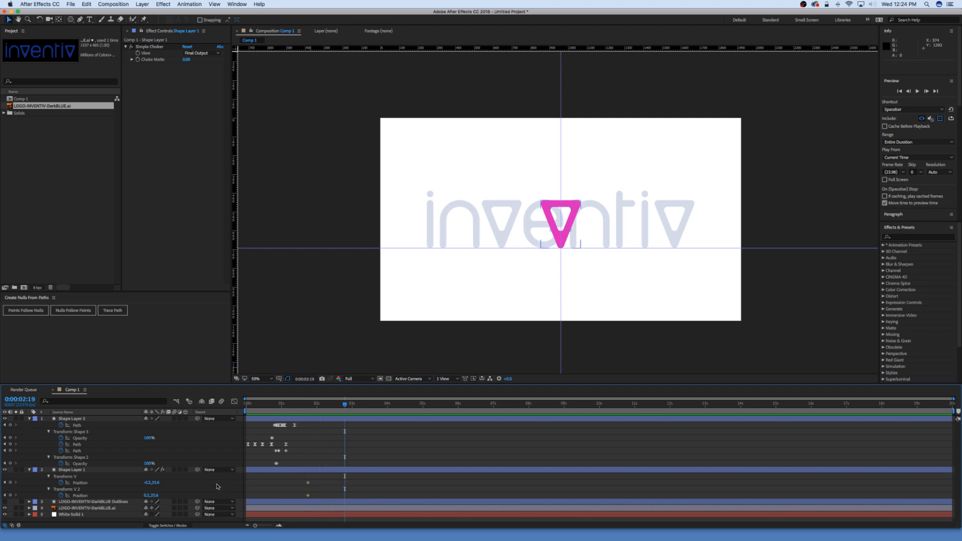
mouse_move(156, 485)
left_mouse_down()
mouse_move(177, 484)
mouse_move(86, 482)
left_mouse_up()
key("super+z")
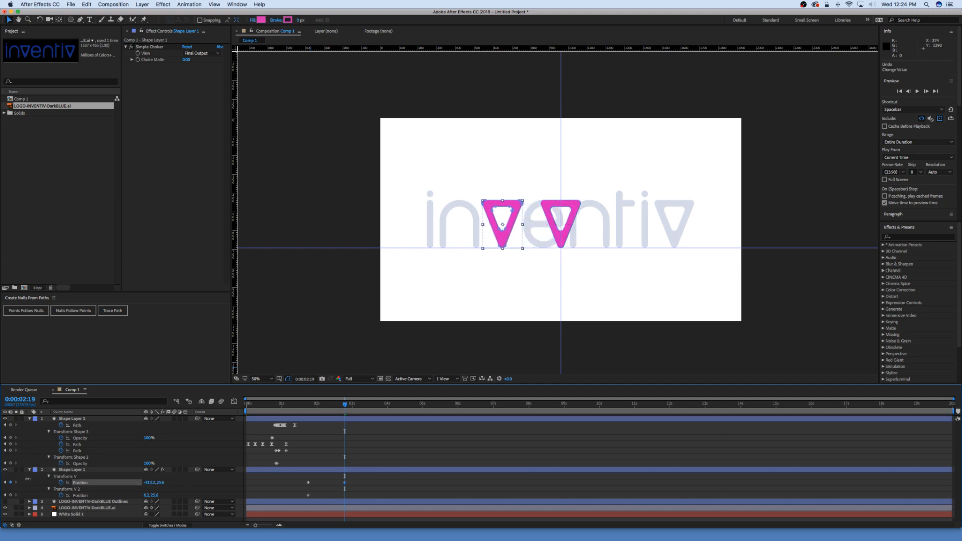
left_click_drag(27, 478, 27, 479)
left_click_drag(146, 494, 391, 513)
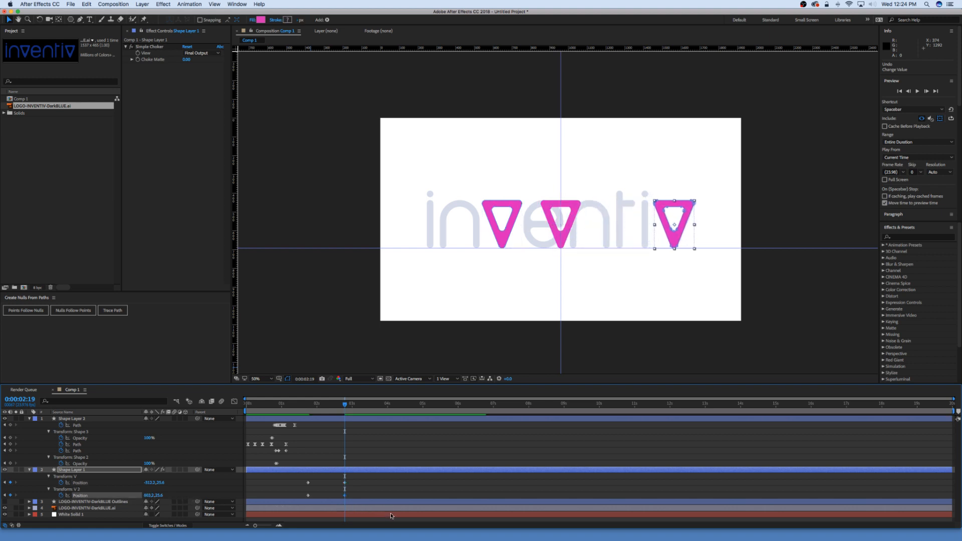
Step: Trim the end of Shape Layer 2 to 0:00:01:18 and preview the two Vs splitting apart
left_click_drag(345, 403, 308, 411)
left_click(312, 420)
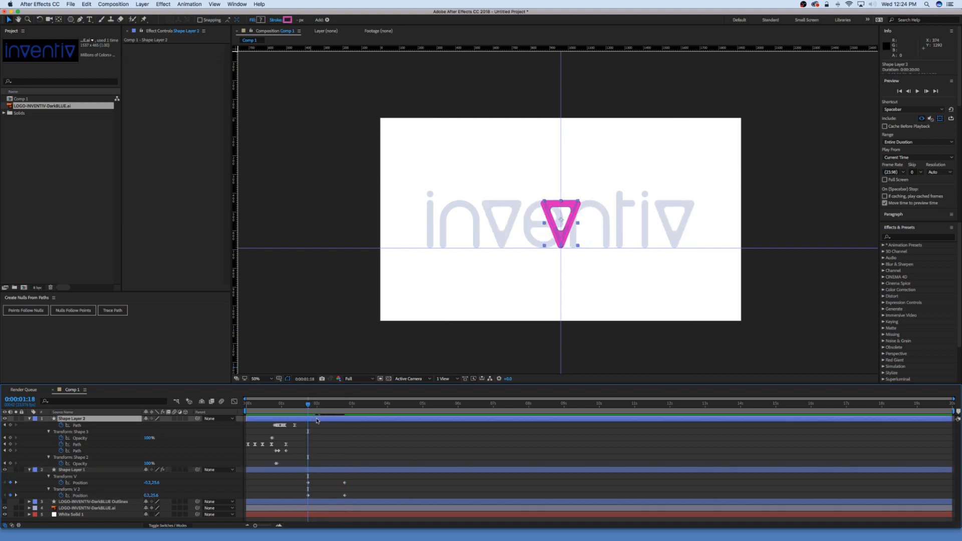
key("alt+bracketright")
key("space")
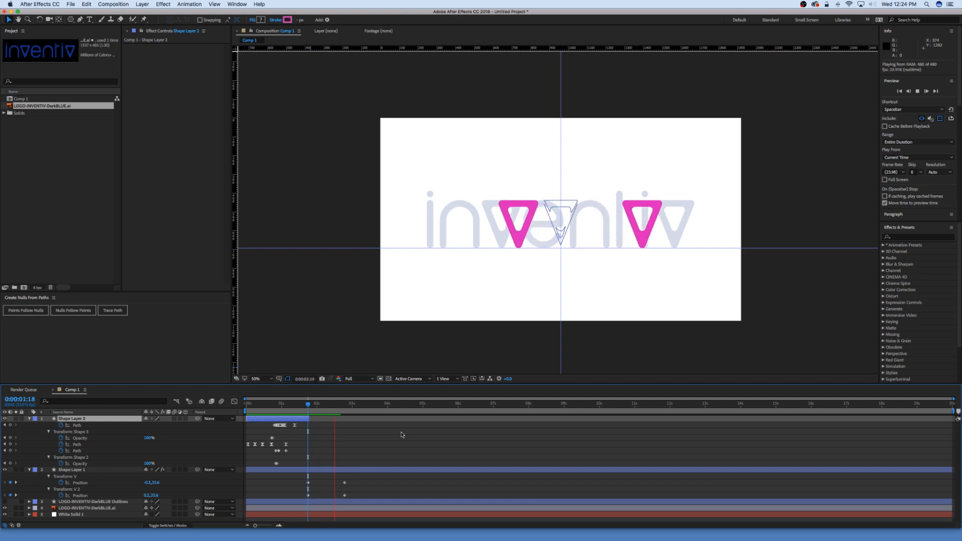
key("space")
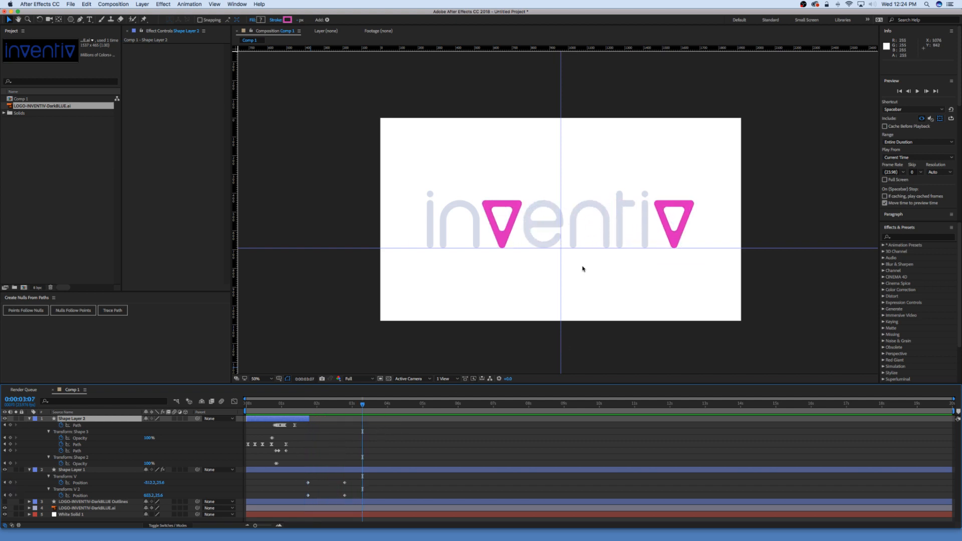
Step: Preview the enlarged composition from the start, trim Shape Layer 1's beginning to 0:00:01:18, and replay the transition
key("period")
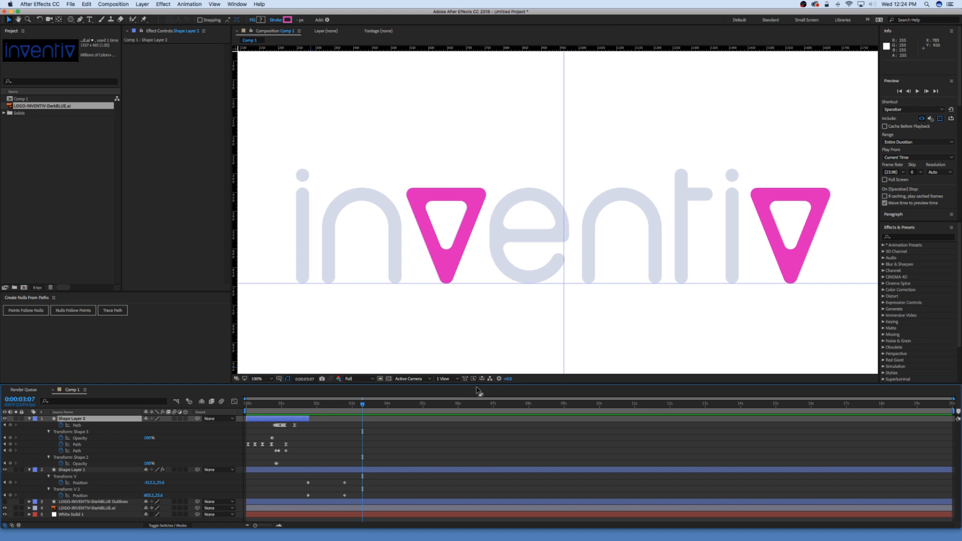
key("Home")
key("space")
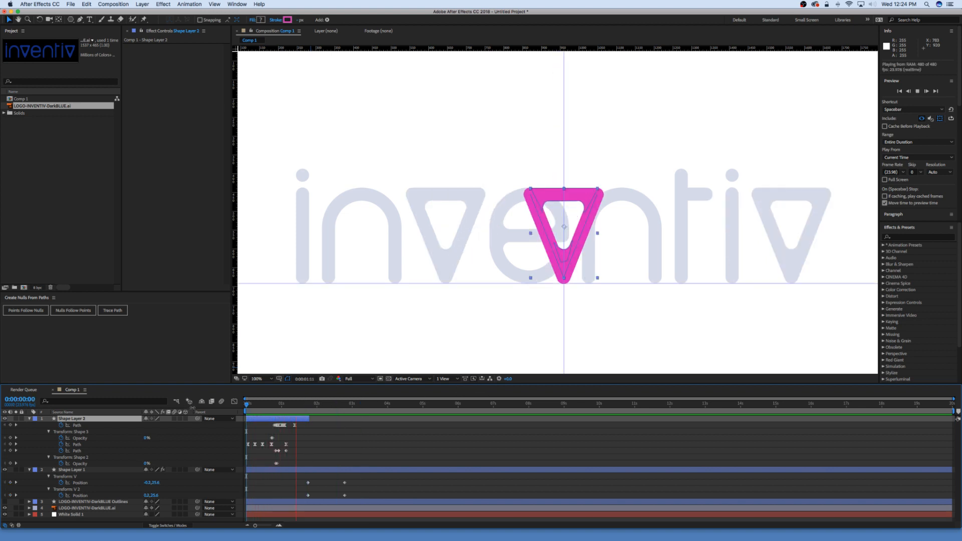
key("space")
left_click_drag(313, 404, 308, 405)
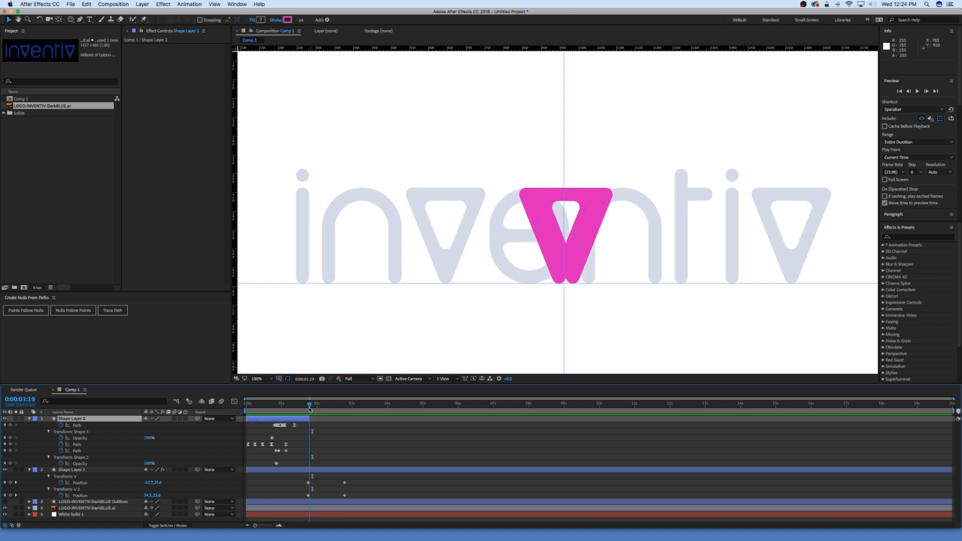
left_click(321, 471)
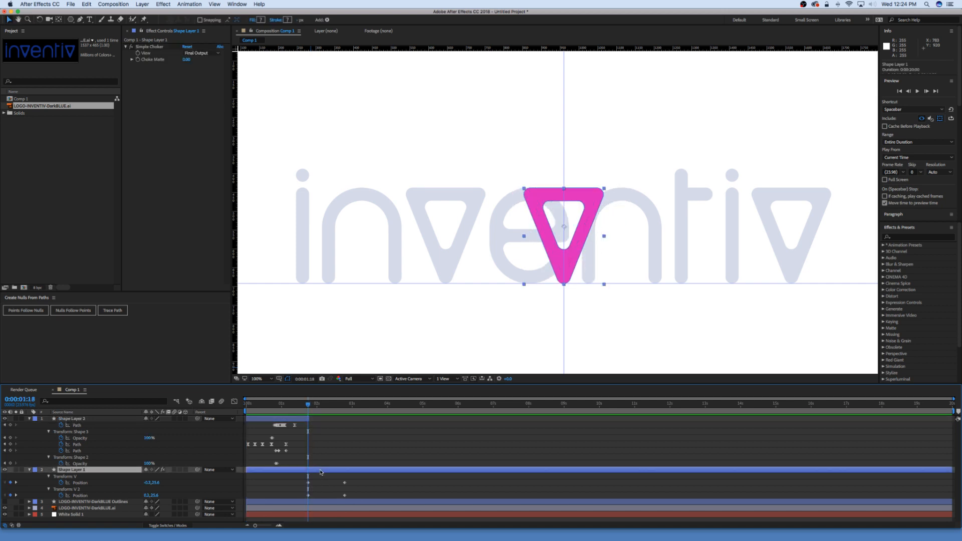
key("alt+bracketleft")
left_click_drag(307, 406, 258, 407)
left_click(348, 442)
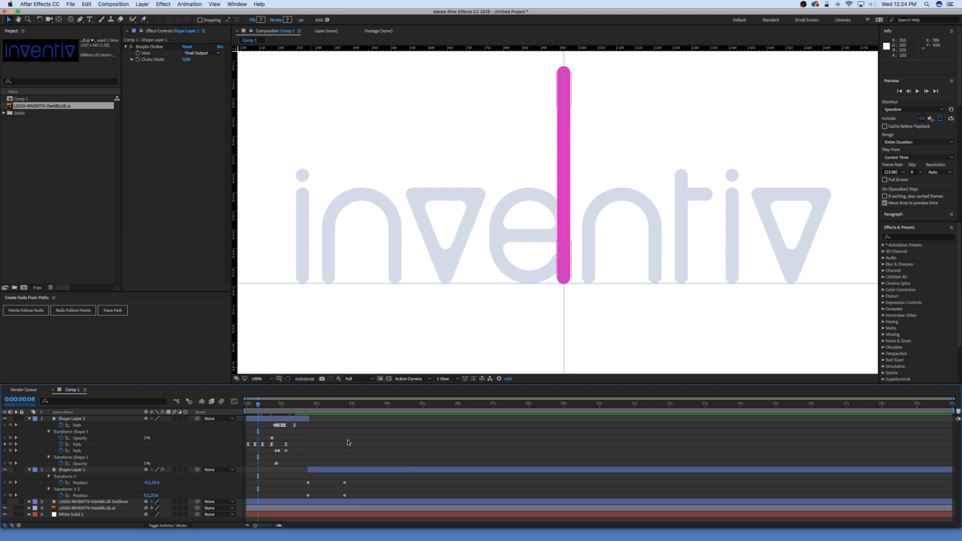
key("space")
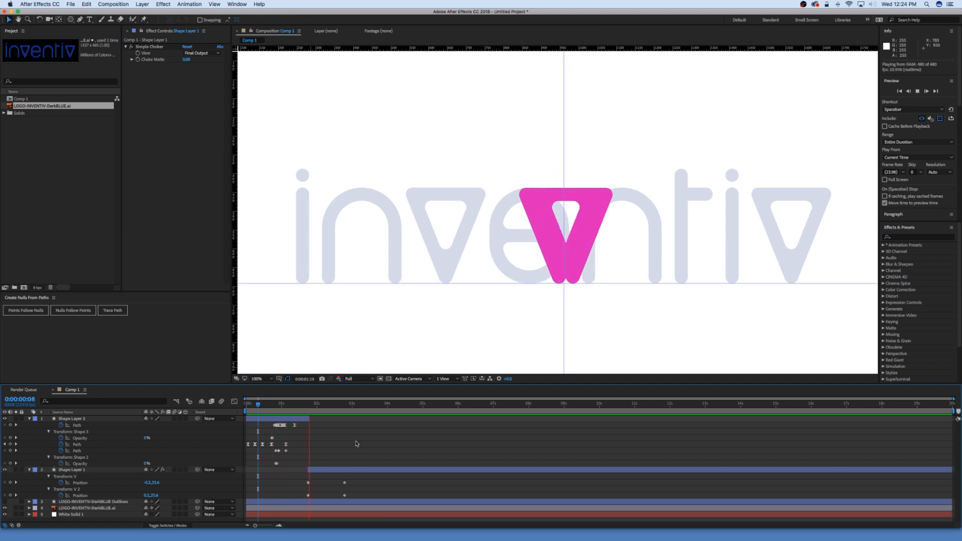
Step: Shift Shape Layer 1 earlier to start at 0:00:01:09, shorten Shape Layer 2 to end there, and preview from the start
mouse_move(289, 405)
left_mouse_down()
mouse_move(314, 407)
mouse_move(295, 407)
left_mouse_up()
left_click_drag(331, 479, 318, 479)
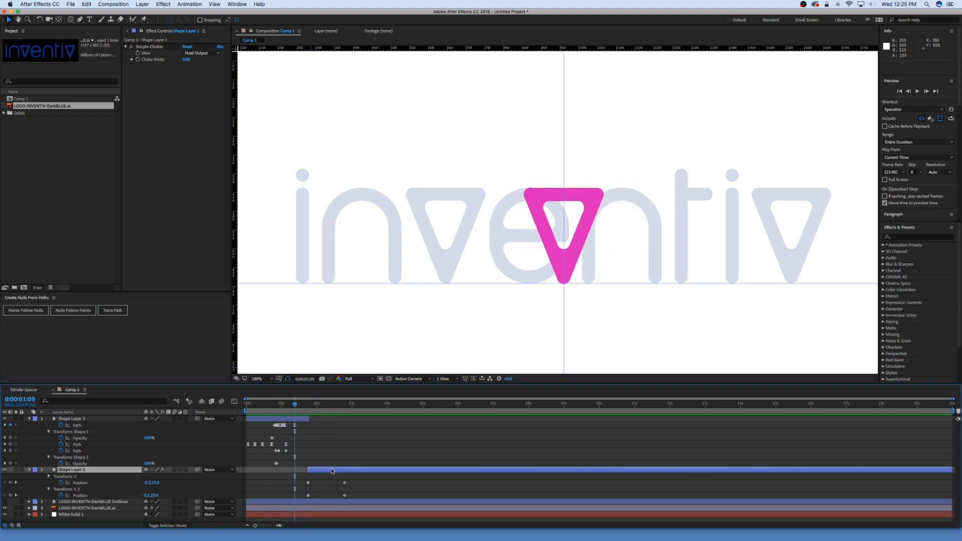
left_click_drag(307, 418, 295, 418)
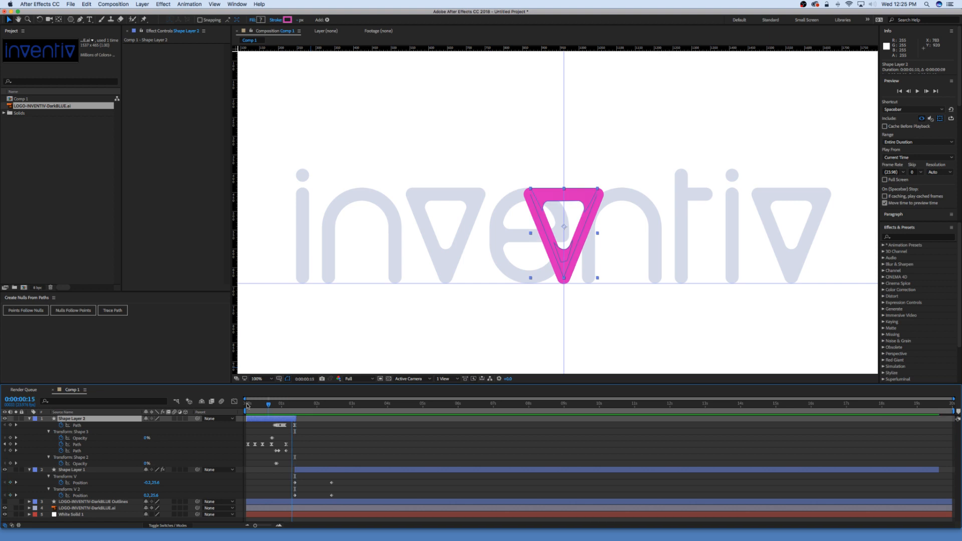
key("space")
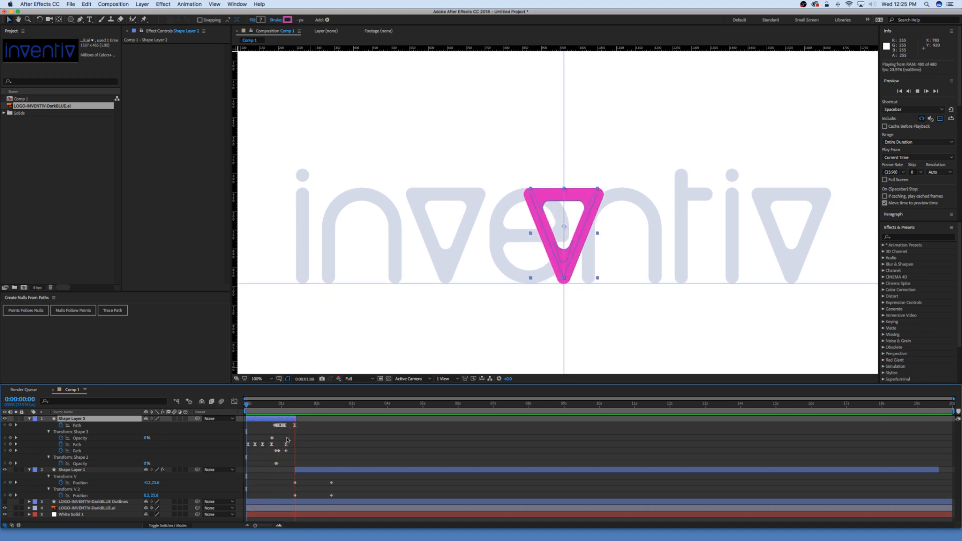
key("space")
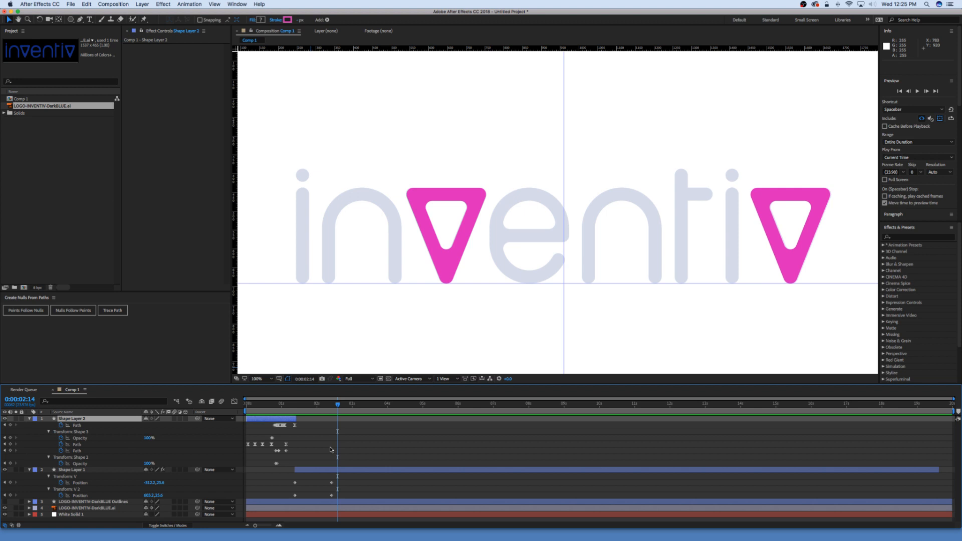
Step: Move the V group's final Position keyframe earlier to 0:00:01:22 and preview the faster slide
left_click(279, 526)
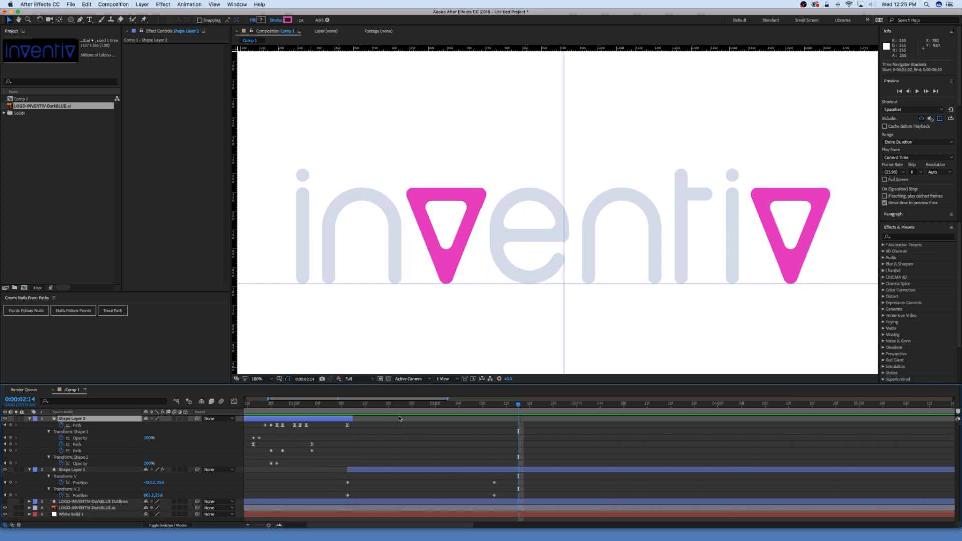
left_click_drag(378, 407, 426, 424)
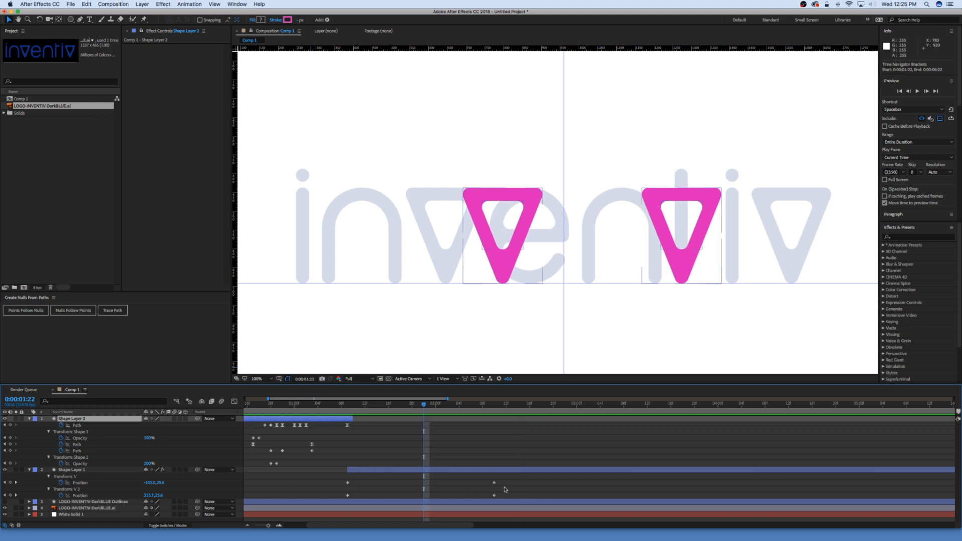
left_click_drag(494, 484, 423, 482)
left_click_drag(423, 404, 330, 402)
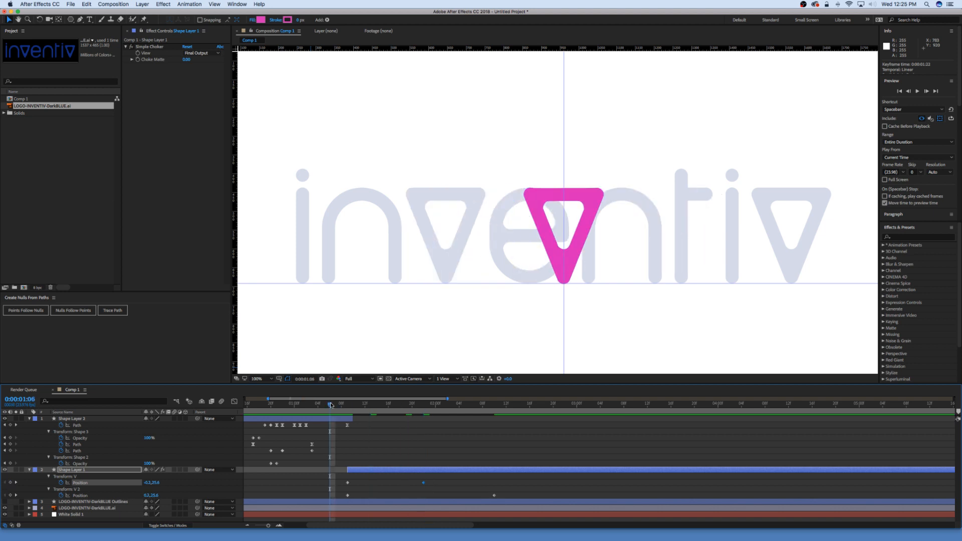
key("space")
key("space")
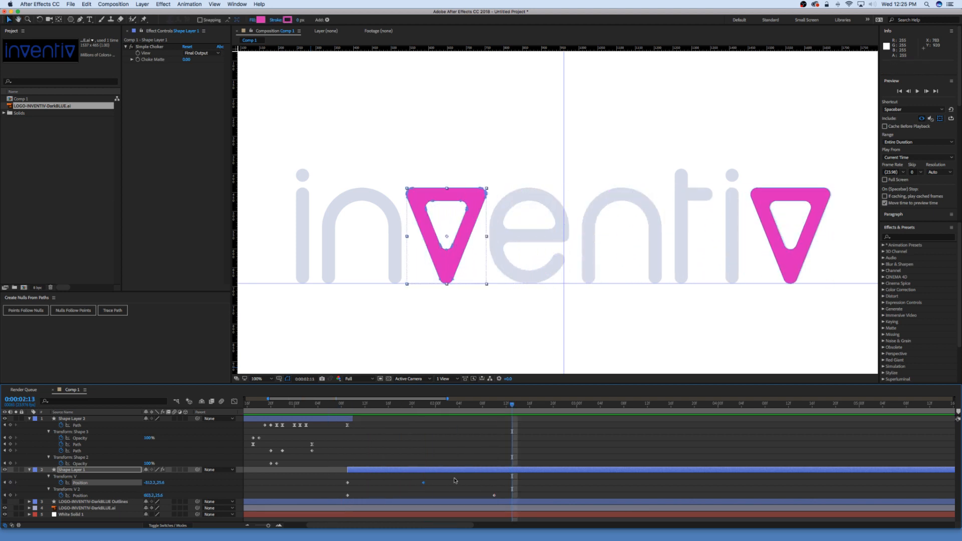
Step: Try V 2's final Position keyframe at 0:00:02:05 and preview the slide from 0:00:01:06
left_click_drag(494, 497, 466, 496)
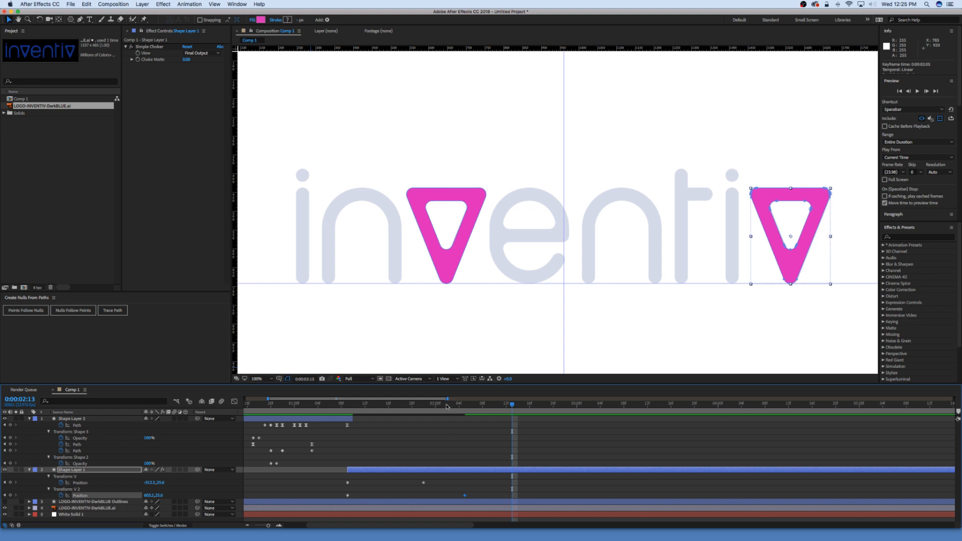
left_click(331, 410)
key("space")
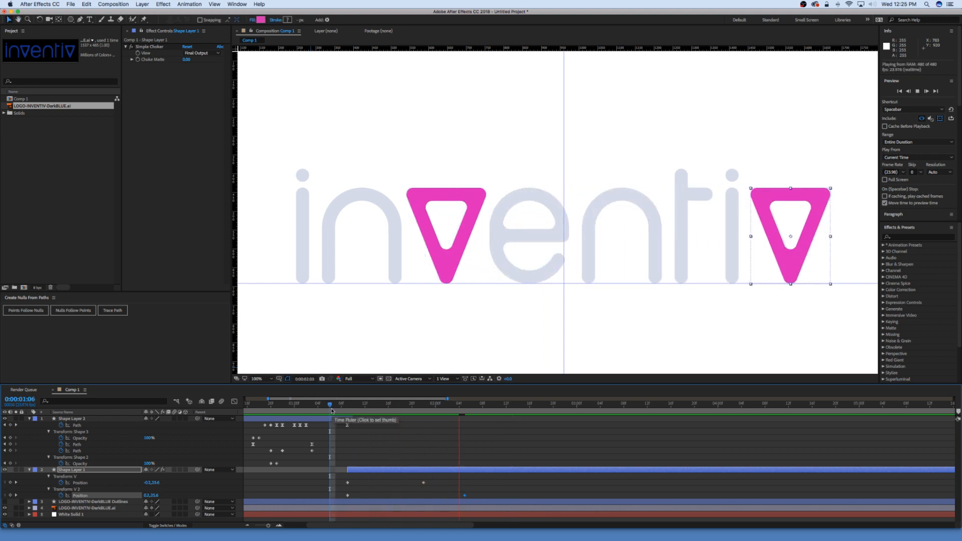
key("space")
Step: Move V 2's final Position keyframe to 0:00:01:23 and preview the whole animation from near the start
left_click_drag(463, 497, 429, 495)
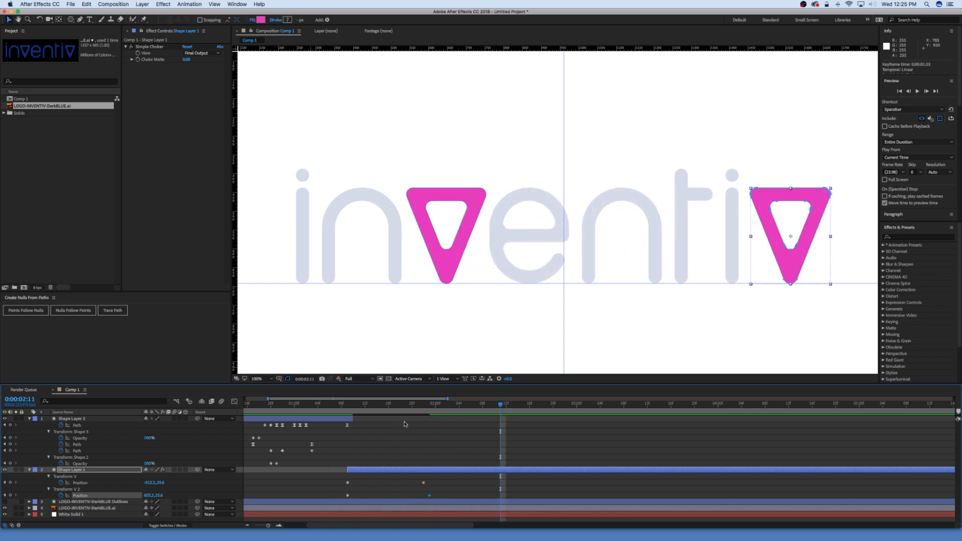
left_click(278, 407)
key("space")
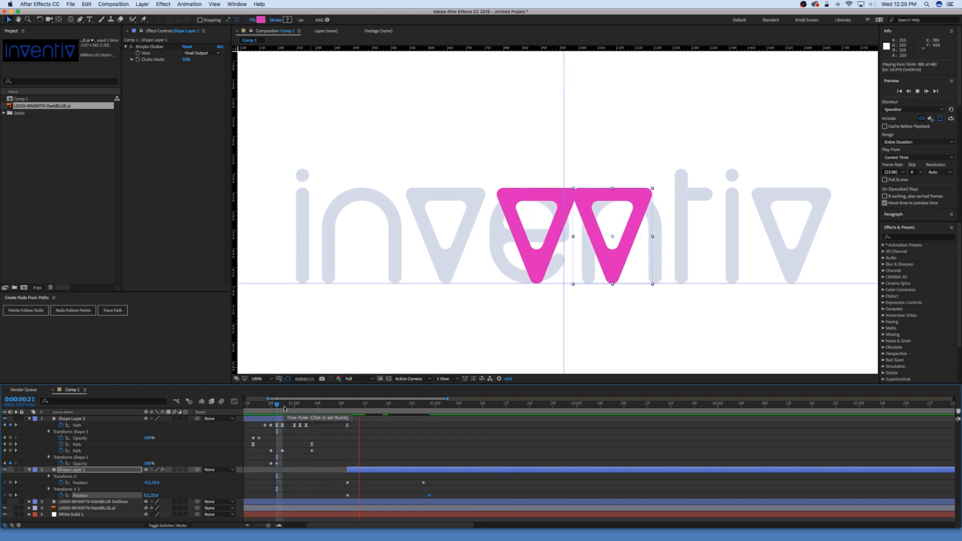
left_click_drag(292, 409, 250, 404)
key("space")
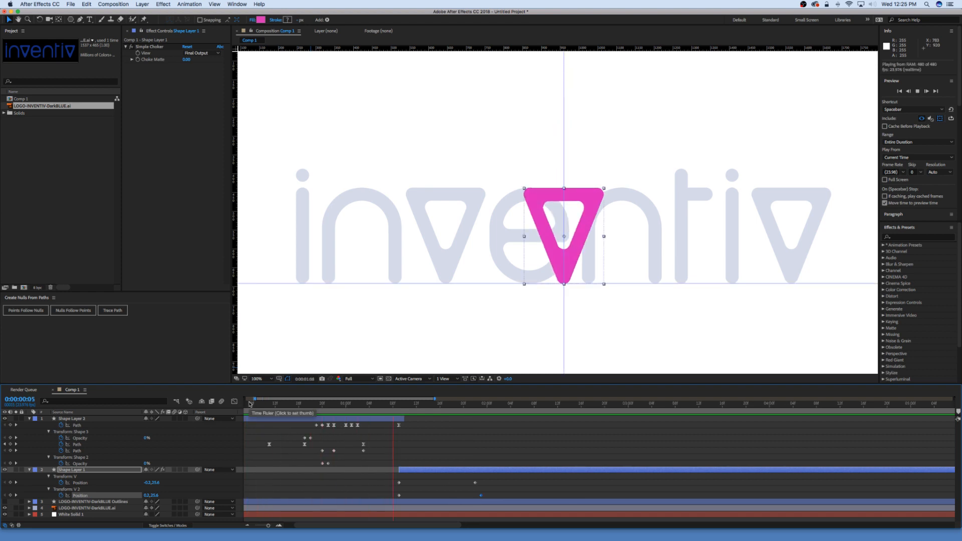
Step: Try shifting Shape Layer 1 three frames earlier to start at 0:00:01:06, shorten Shape Layer 2 to match, and preview the animation
key("space")
mouse_move(405, 408)
left_mouse_down()
mouse_move(353, 408)
mouse_move(388, 410)
left_mouse_up()
left_click_drag(423, 471, 406, 473)
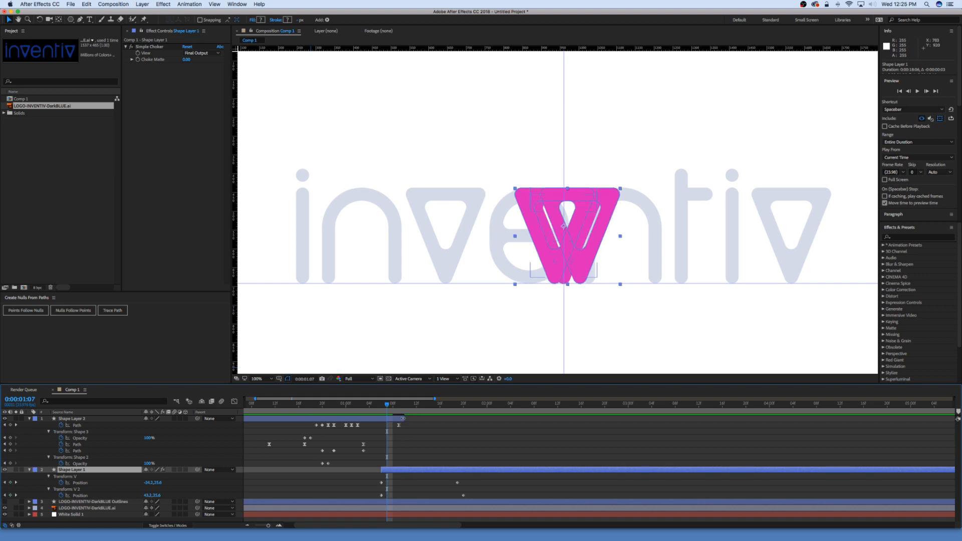
left_click_drag(403, 418, 299, 404)
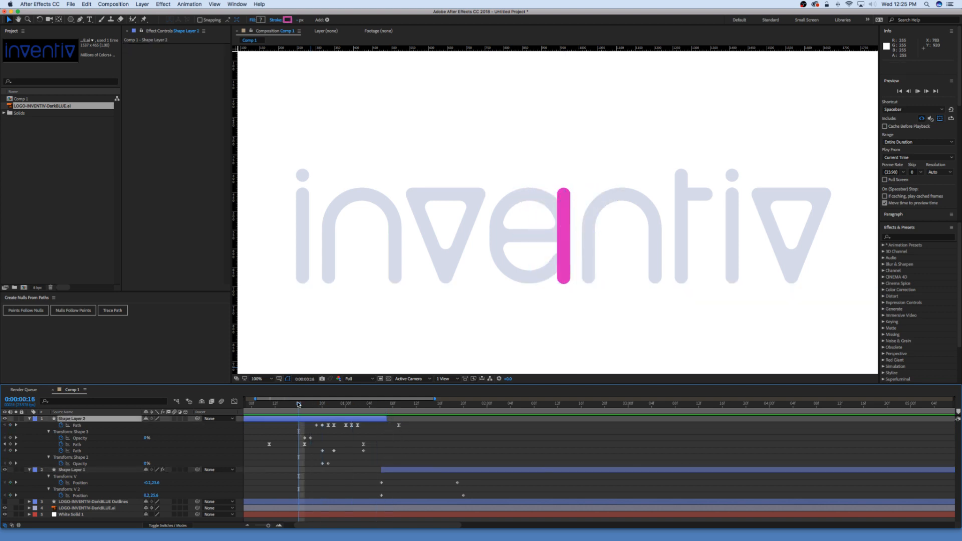
key("space")
key("space")
left_click_drag(392, 406, 354, 406)
Step: Undo the Shape Layer 2 trim, the Shape Layer 1 shift, and the last move of V 2's final Position keyframe
key("super+z")
key("super+z")
key("super+z")
key("super+z")
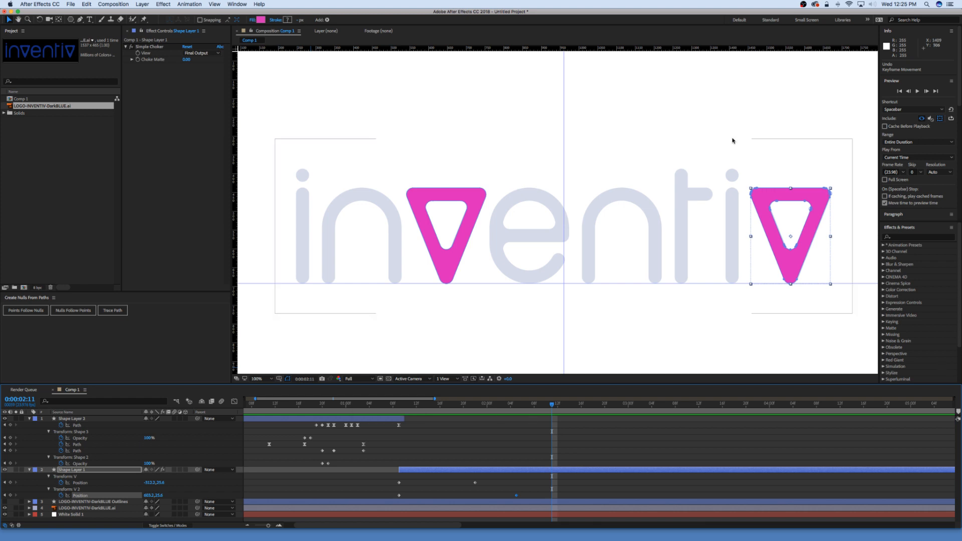
Step: Review the opened V before the split by scrubbing from 0:00:01:01 to 0:00:01:07 with the whole composition in view
key("comma")
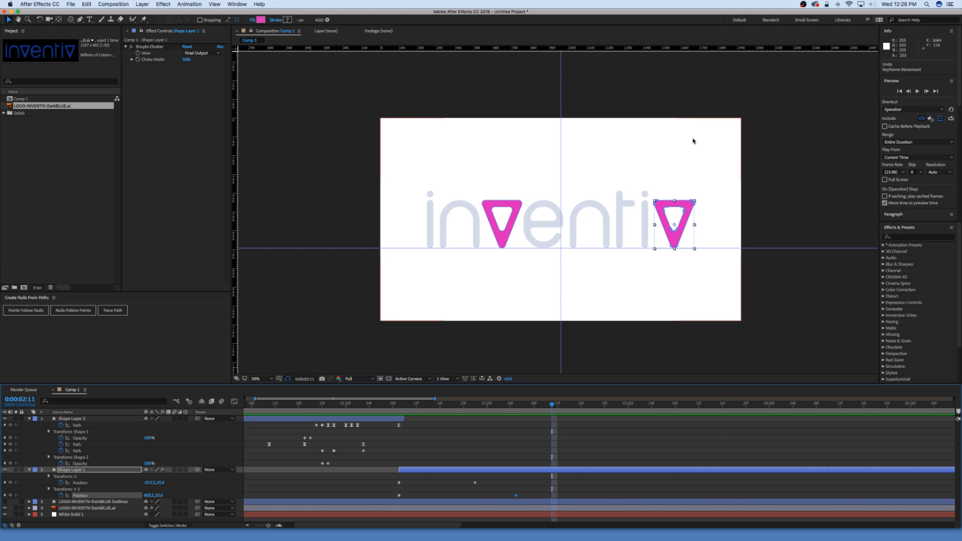
left_click_drag(505, 409, 351, 404)
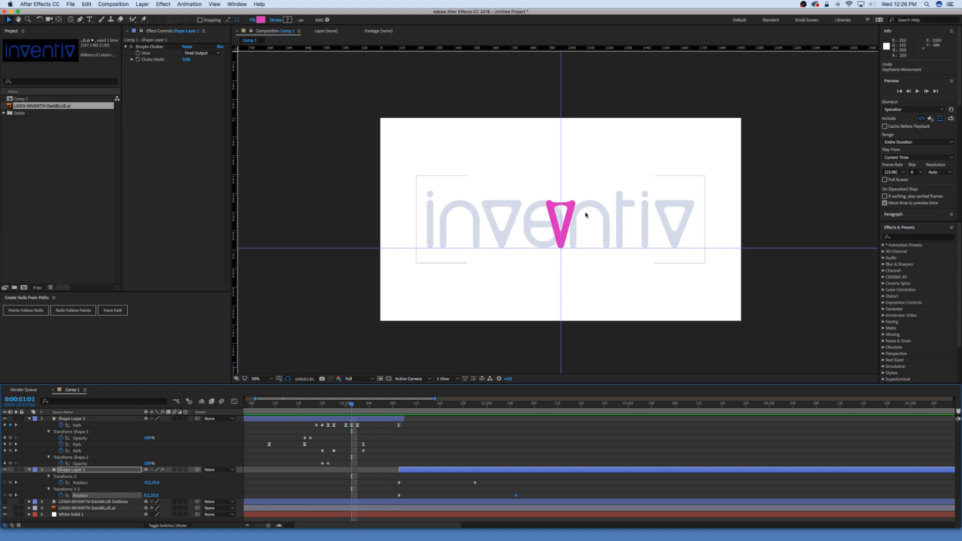
mouse_move(352, 406)
left_mouse_down()
mouse_move(365, 406)
mouse_move(342, 407)
mouse_move(370, 410)
mouse_move(340, 407)
mouse_move(369, 406)
left_mouse_up()
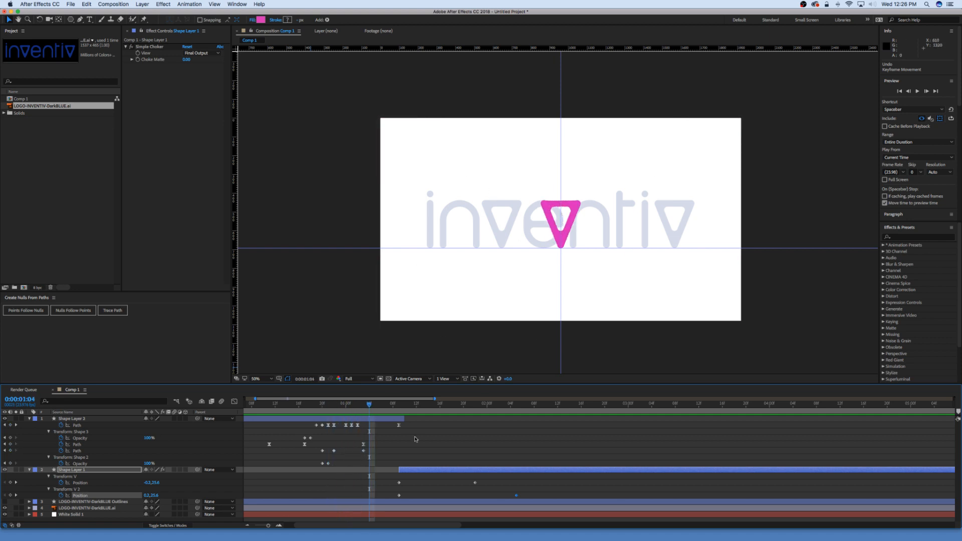
left_click_drag(369, 407, 427, 416)
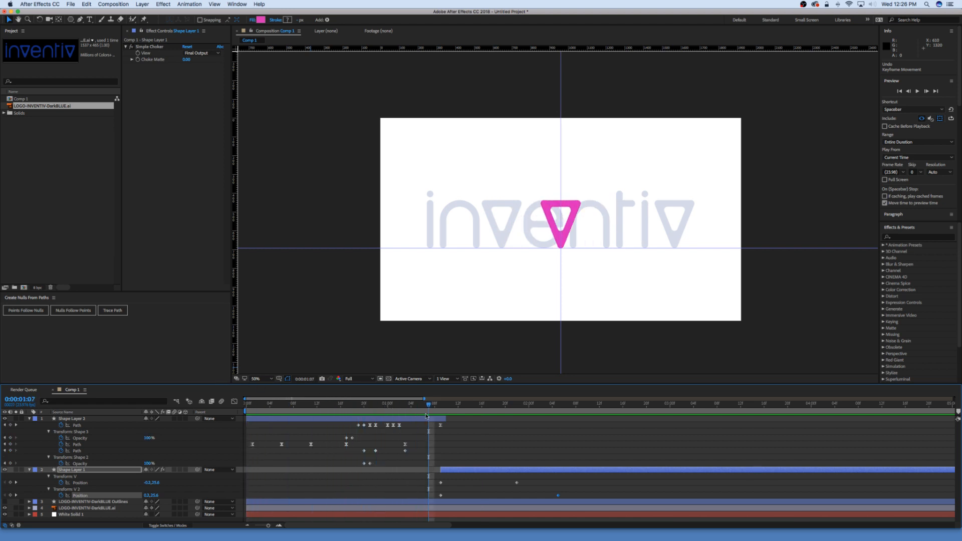